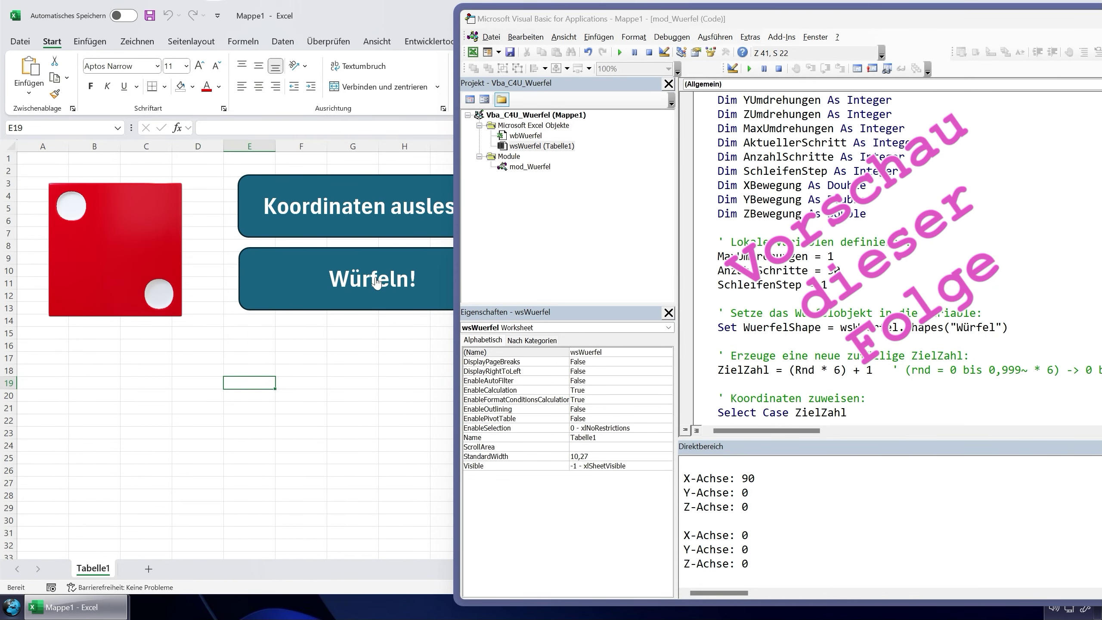
Step: Roll the red die three times with the Würfeln! button in the finished preview
left_click(377, 283)
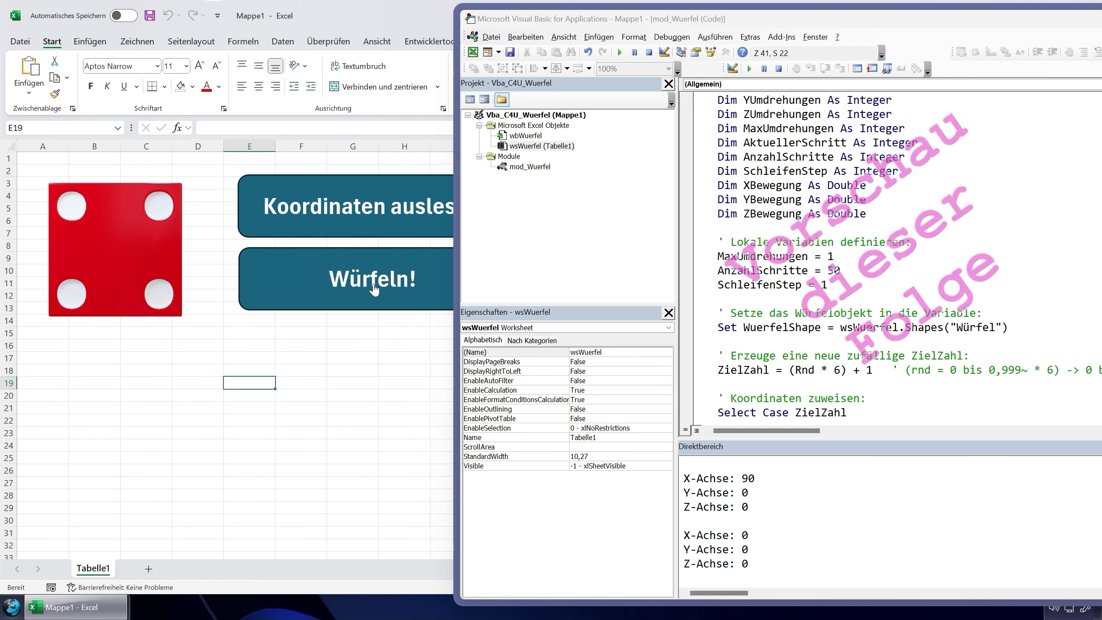
left_click(340, 290)
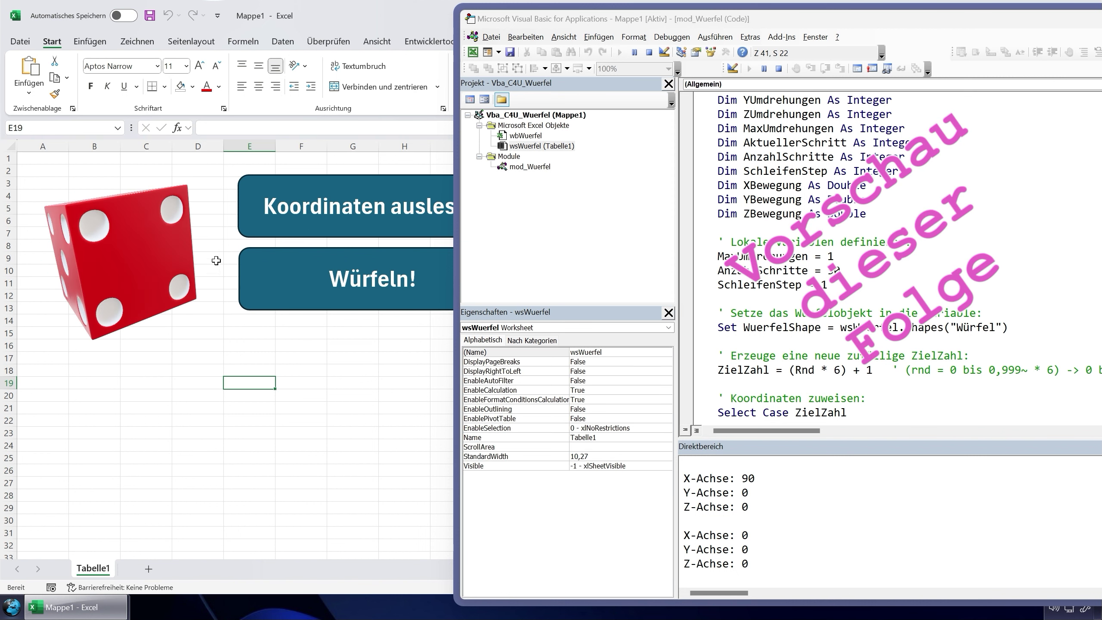
left_click(322, 301)
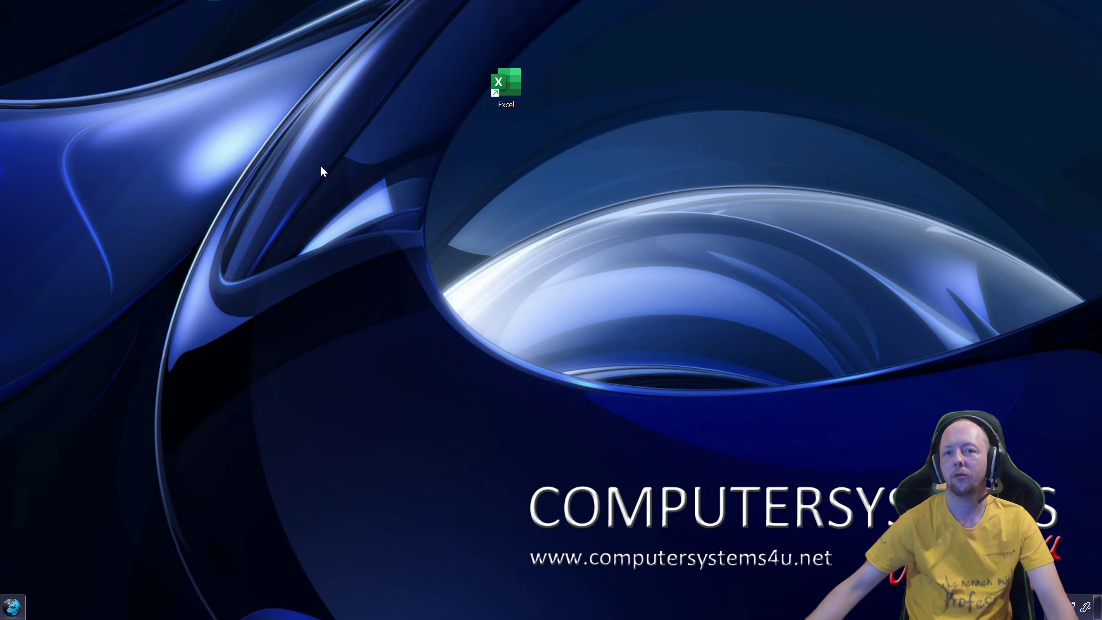
Step: Launch Excel and draw a rounded square from D5 to F15 in a blank workbook
double_click(515, 78)
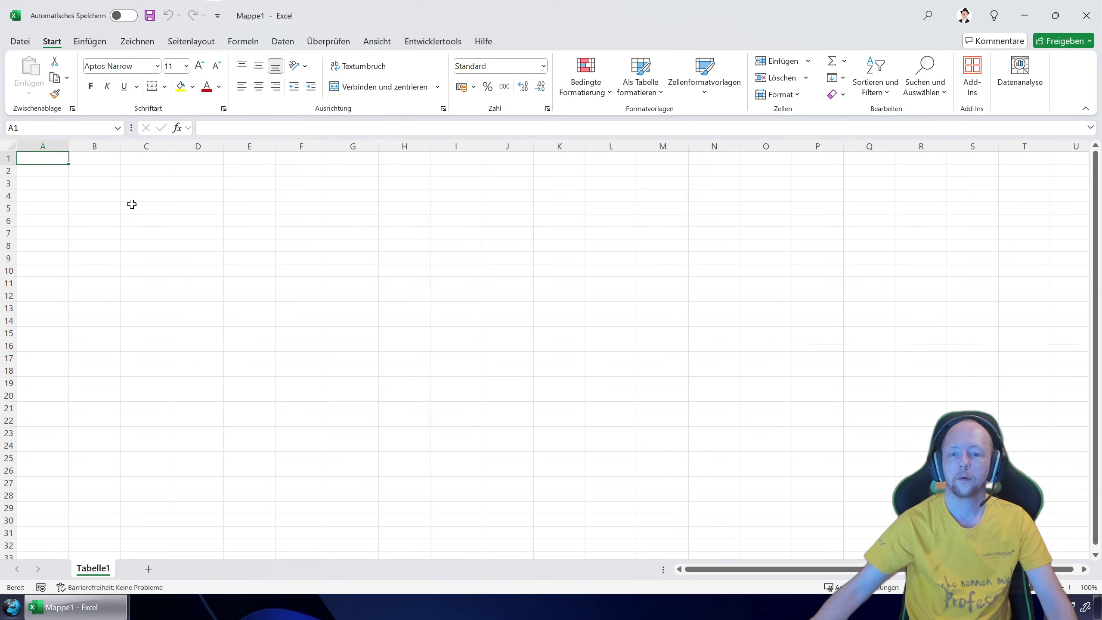
left_click(143, 192)
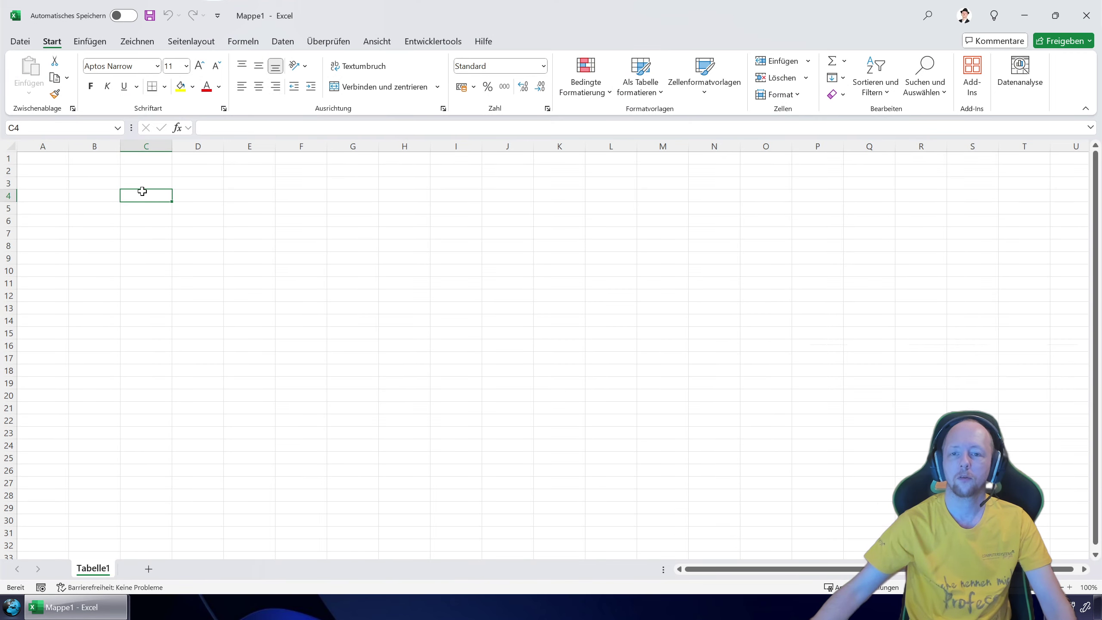
left_click(98, 42)
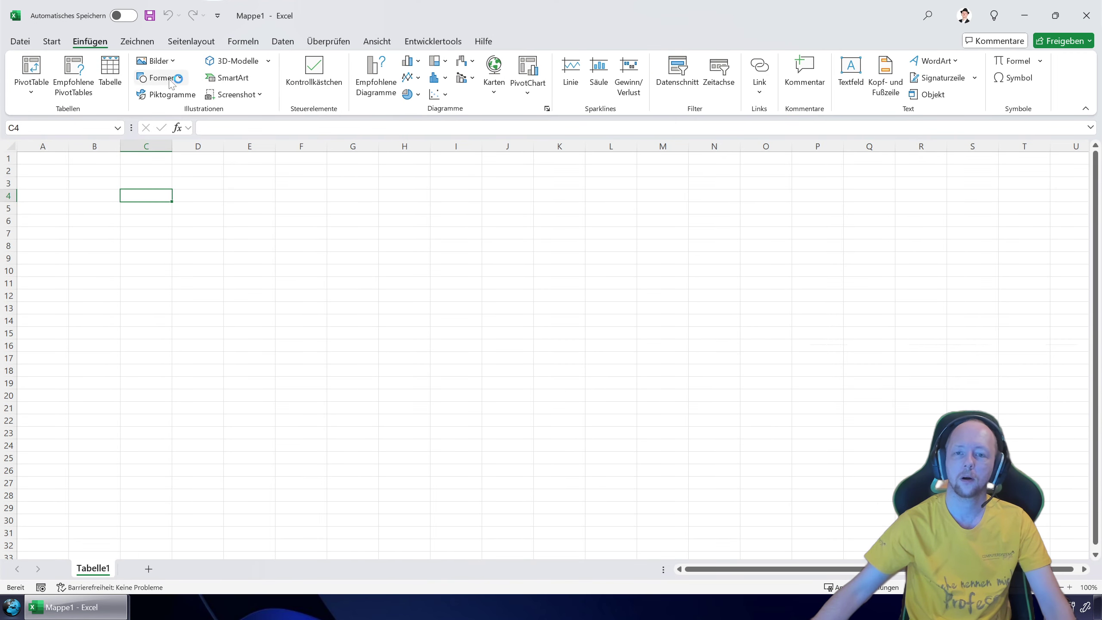
left_click(166, 83)
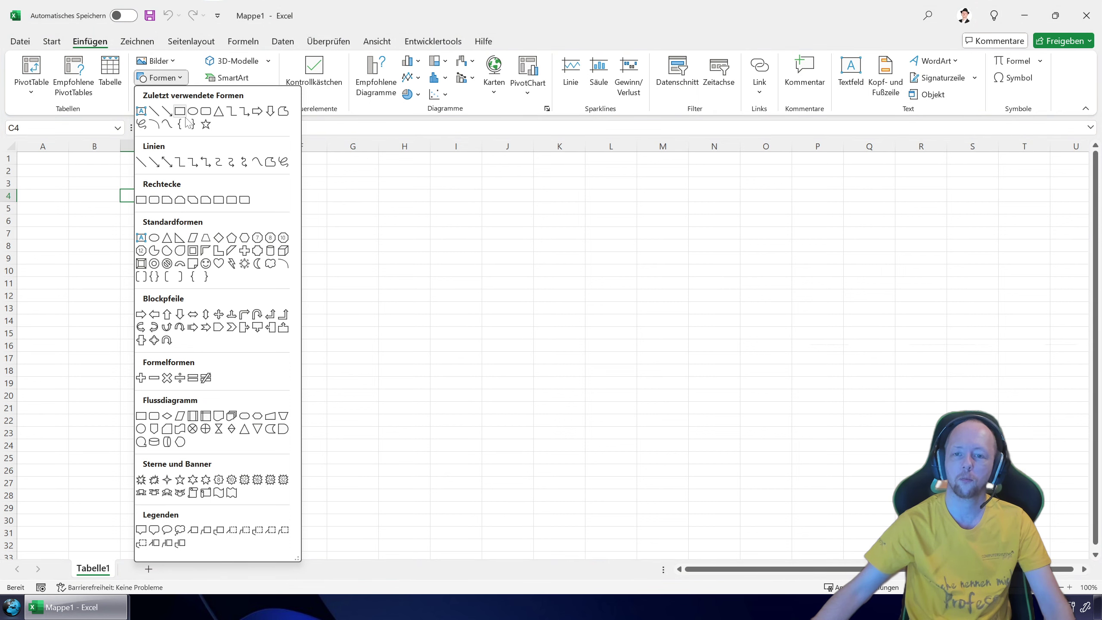
left_click(154, 200)
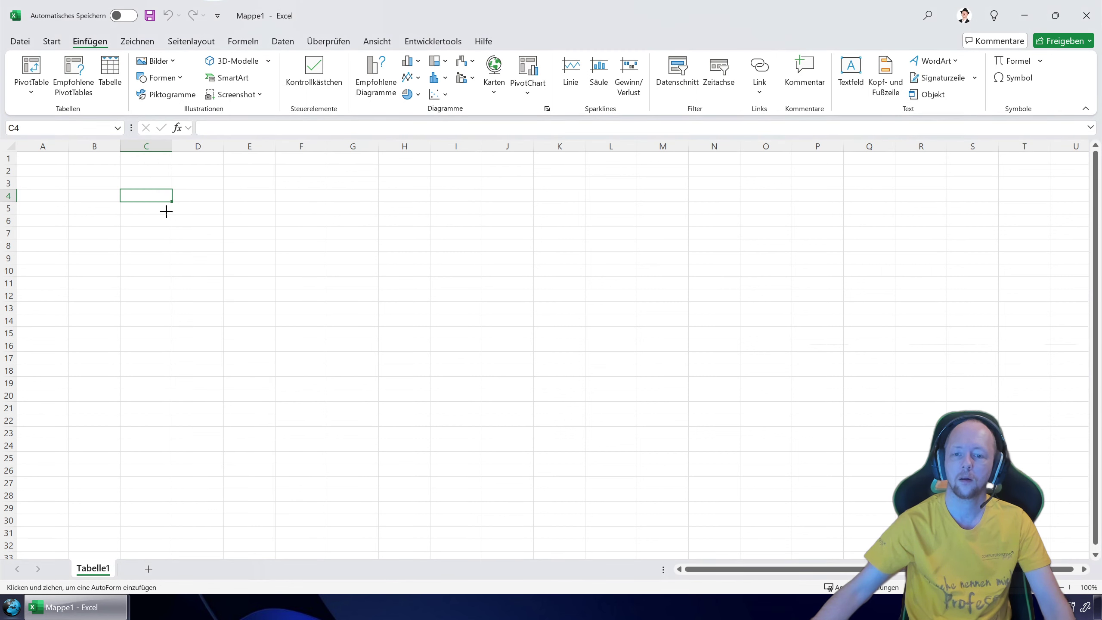
mouse_move(166, 211)
left_mouse_down()
mouse_move(270, 330)
mouse_move(285, 328)
left_mouse_up()
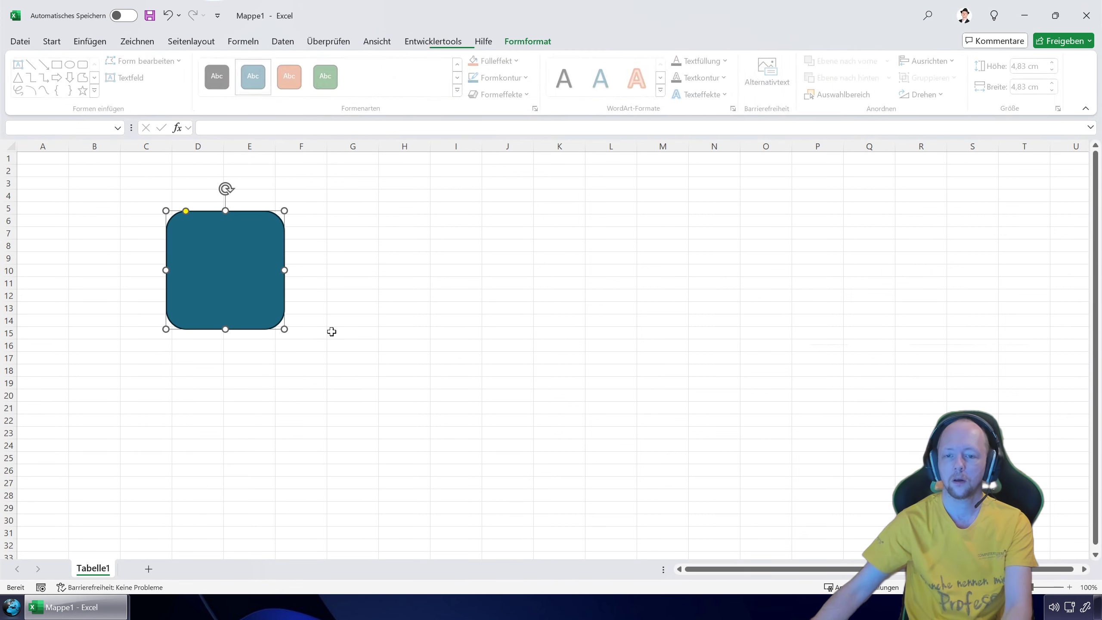
left_click(343, 282)
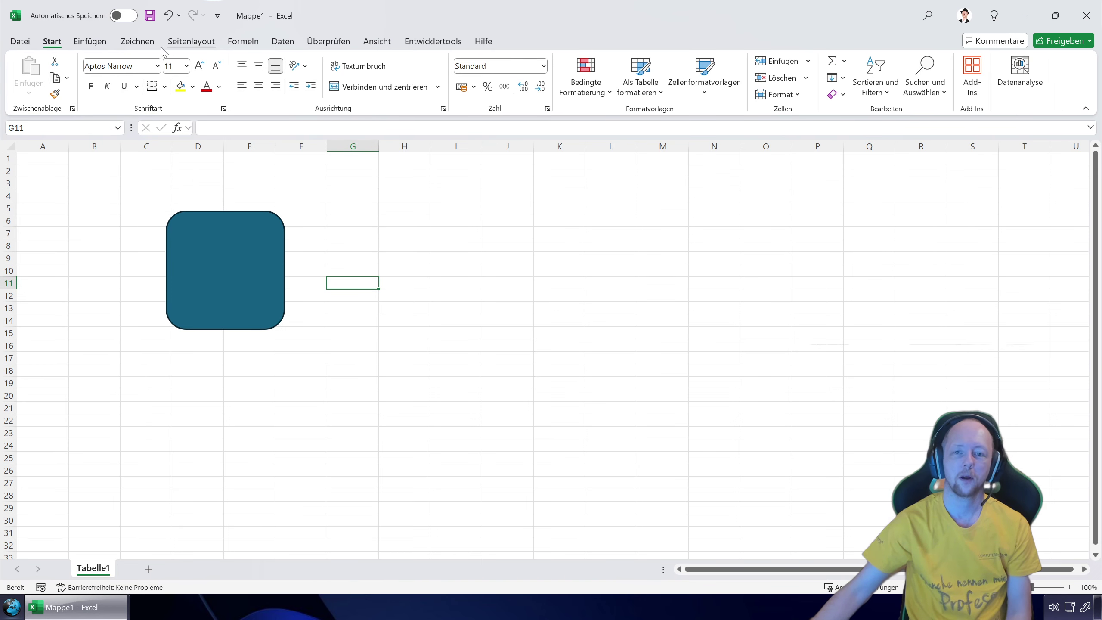
Step: Dismiss the pen-tools tip and pick the oval shape from the Shapes gallery
left_click(137, 42)
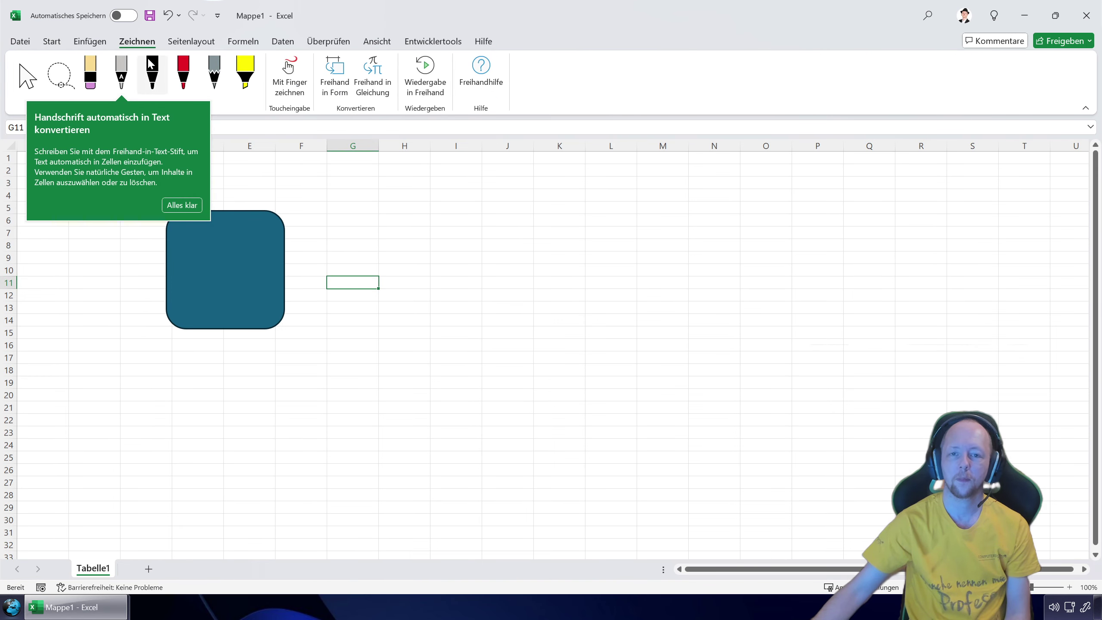
left_click(90, 42)
left_click(160, 77)
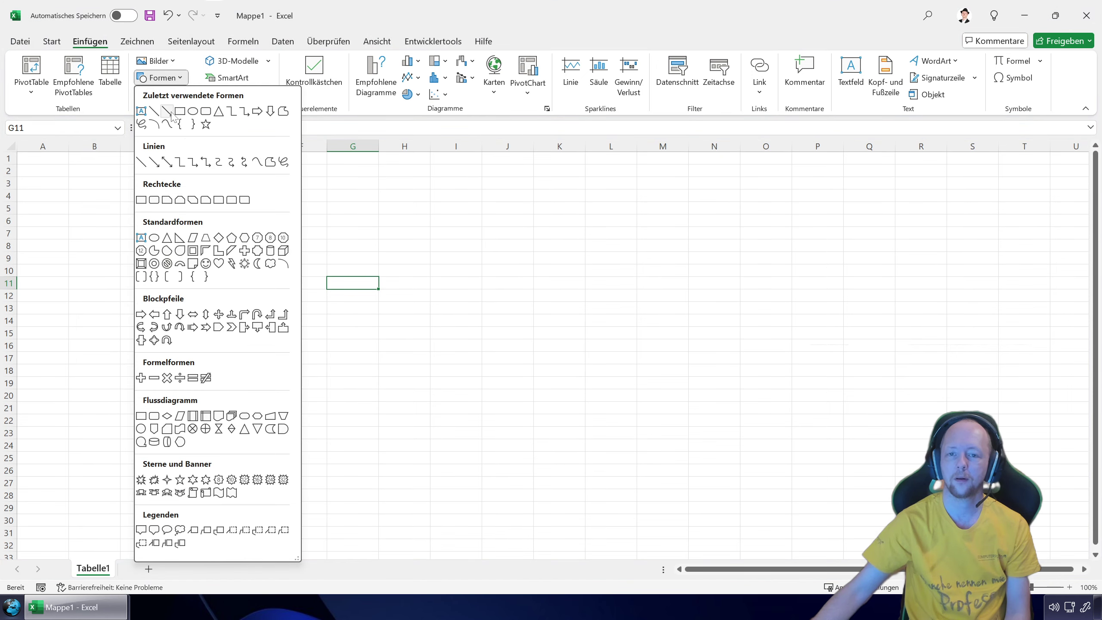
left_click(194, 112)
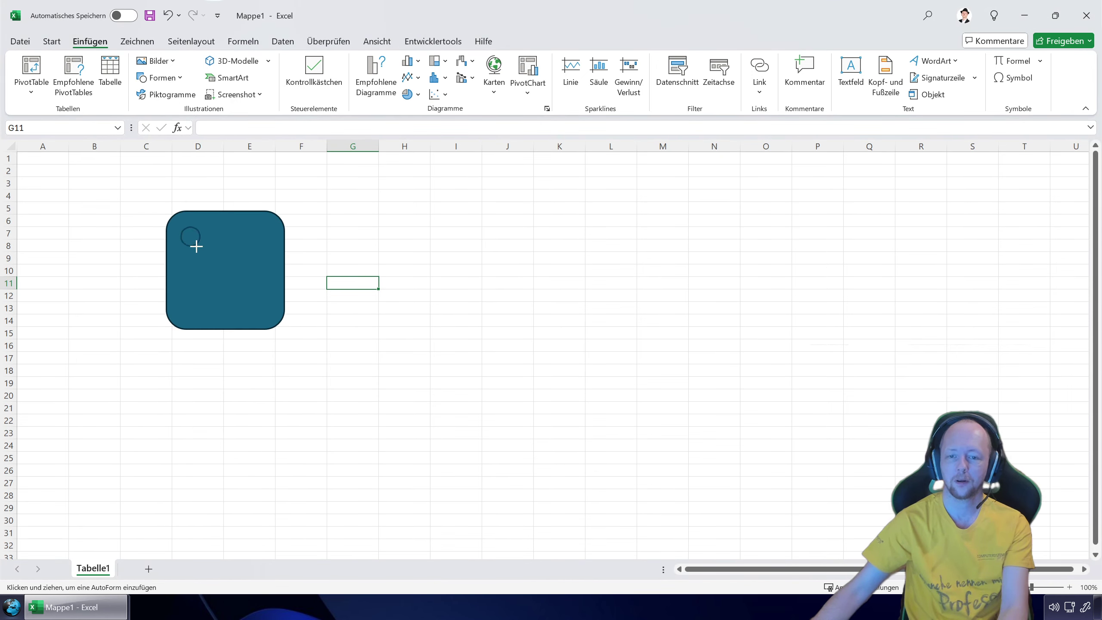
Step: Draw a small white, dark-outlined circle in a corner of the square and copy it to the other corners
left_click_drag(196, 246, 200, 247)
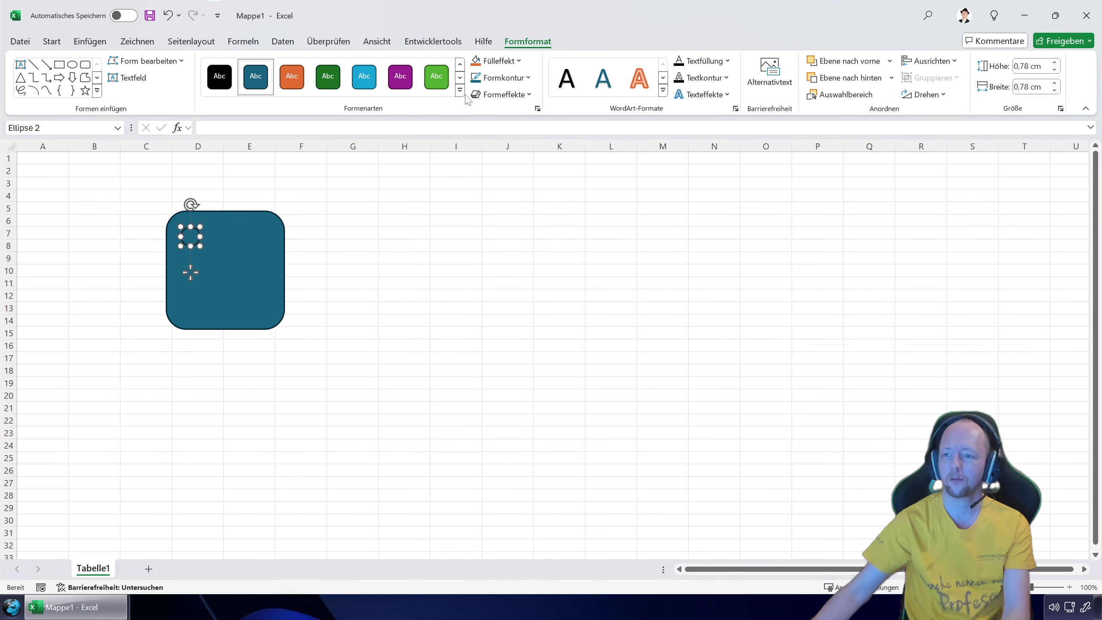
left_click(459, 90)
left_click(219, 111)
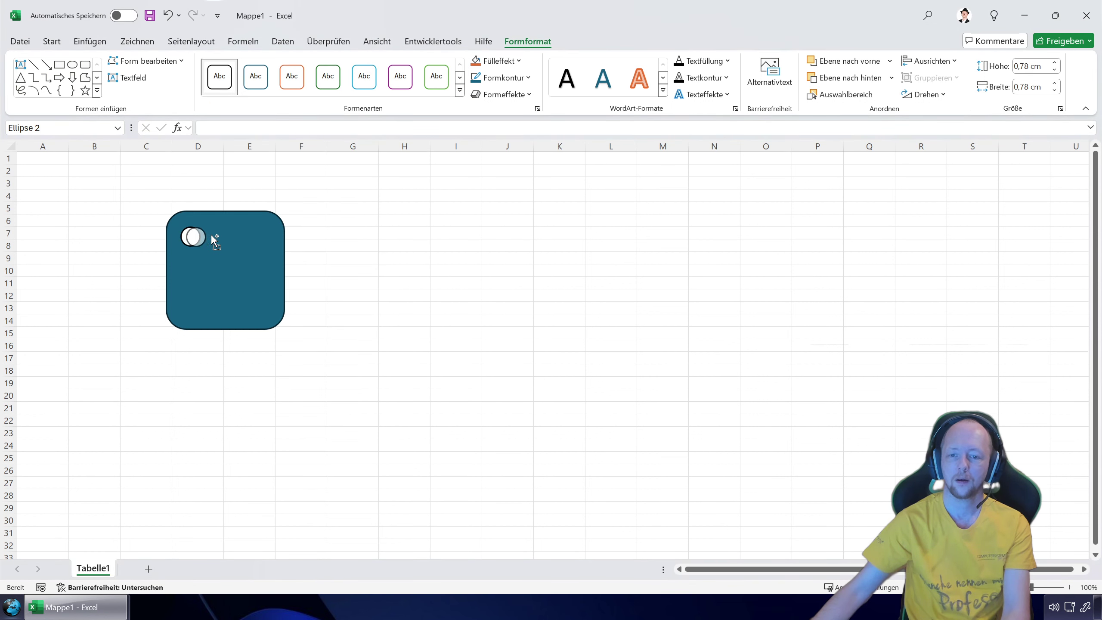
mouse_move(213, 239)
left_mouse_down()
mouse_move(265, 240)
mouse_move(259, 297)
mouse_move(194, 309)
left_mouse_up()
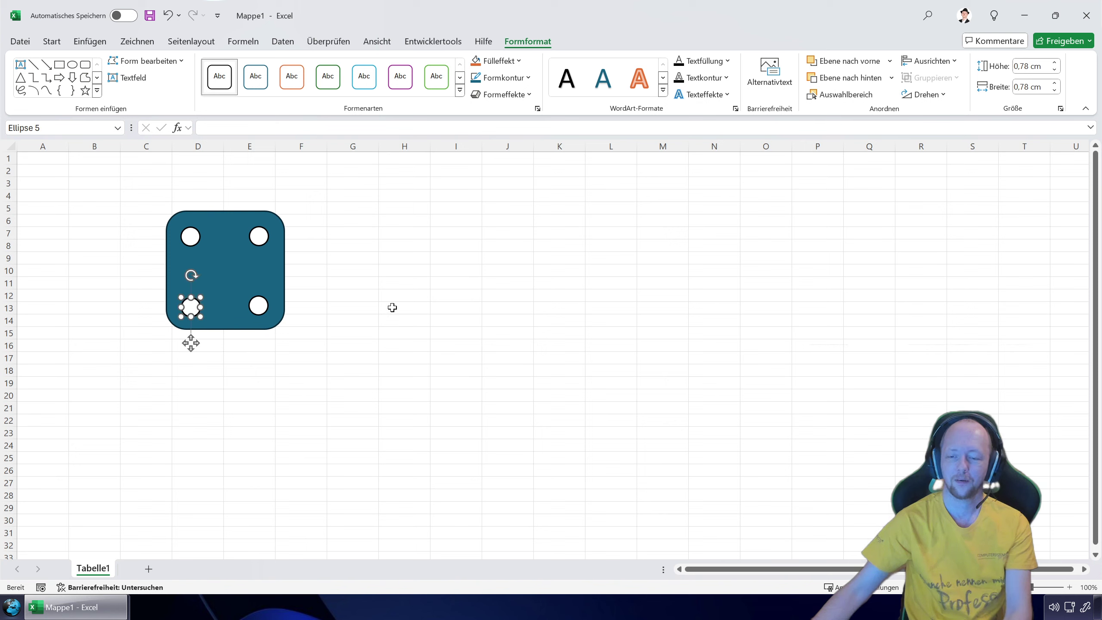
left_click(393, 308)
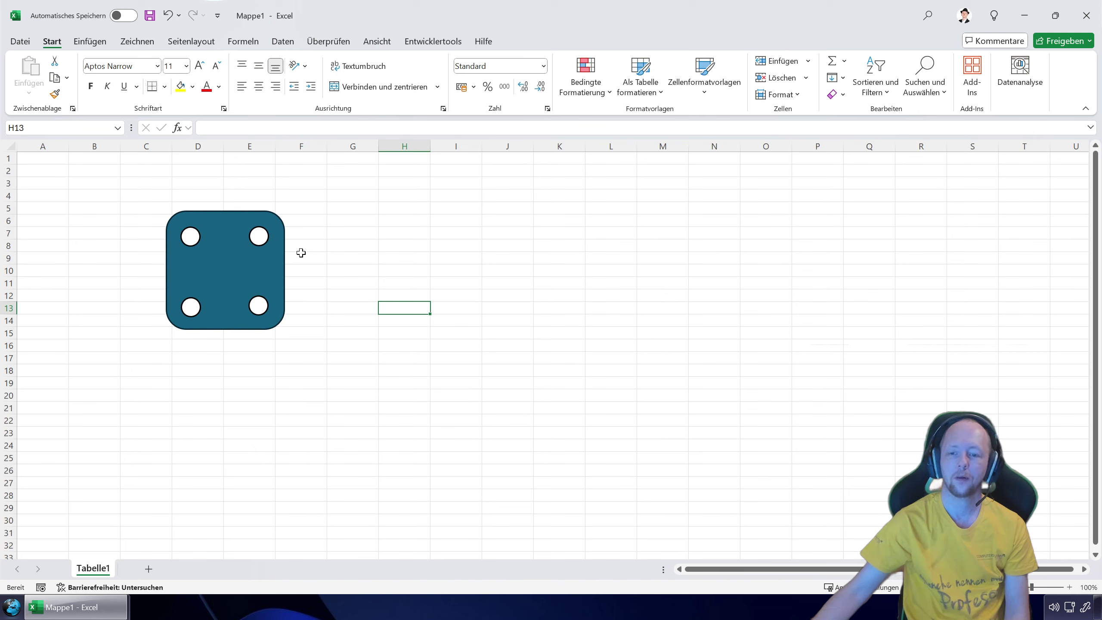
Step: Select the circles and rounded square together, rotate them about 45°, then turn them back upright
left_click(259, 238)
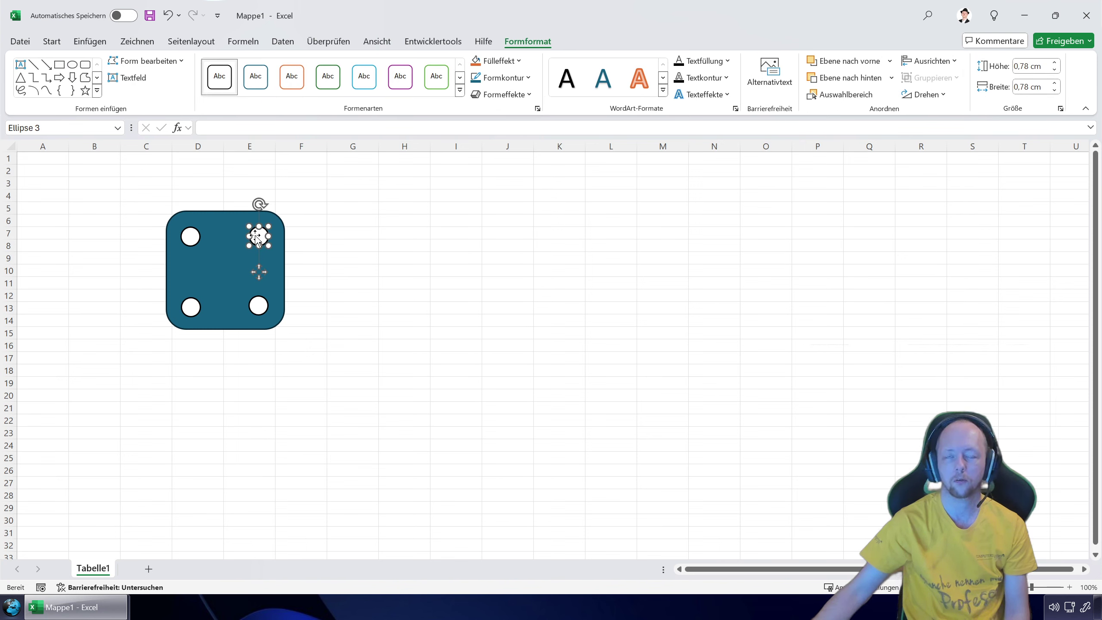
left_click(342, 257)
left_click(263, 242)
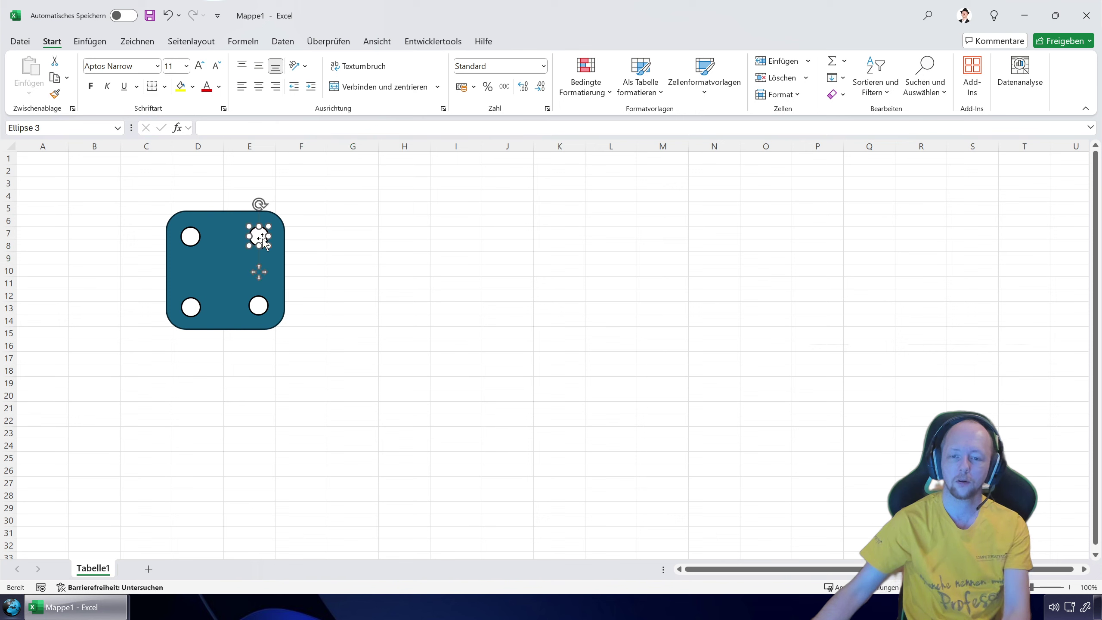
left_click(186, 237, "shift")
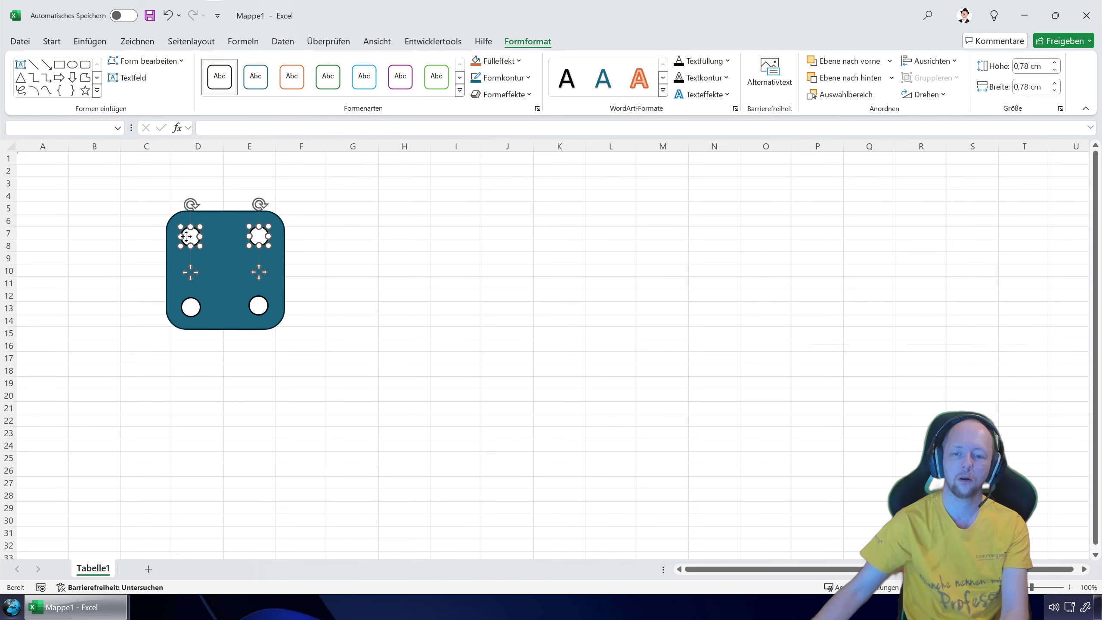
left_click(225, 319, "shift")
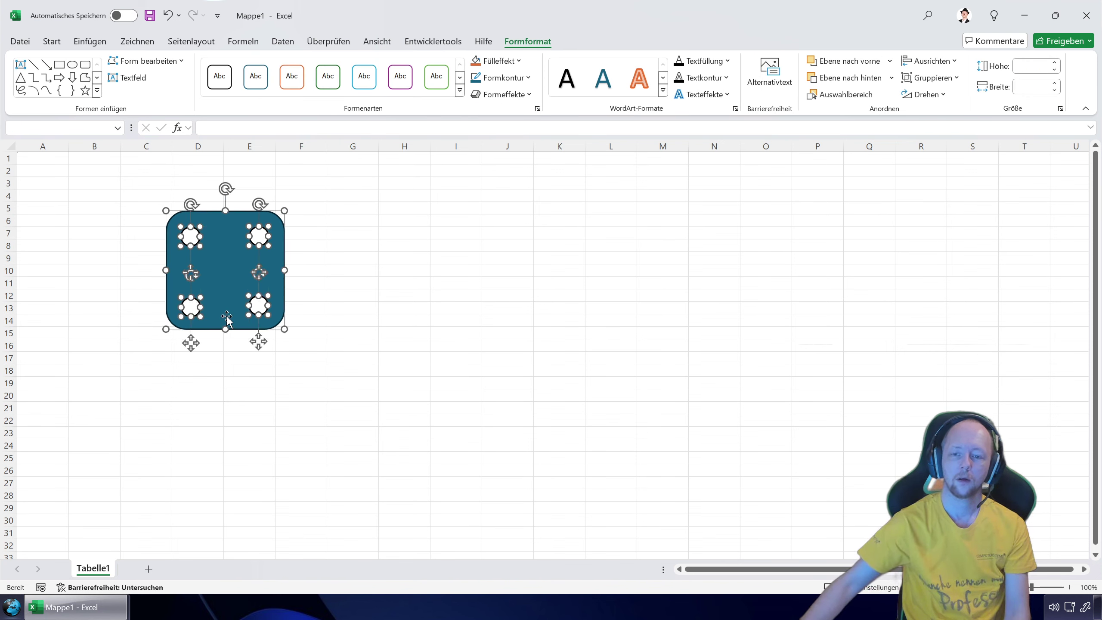
left_click_drag(226, 189, 139, 304)
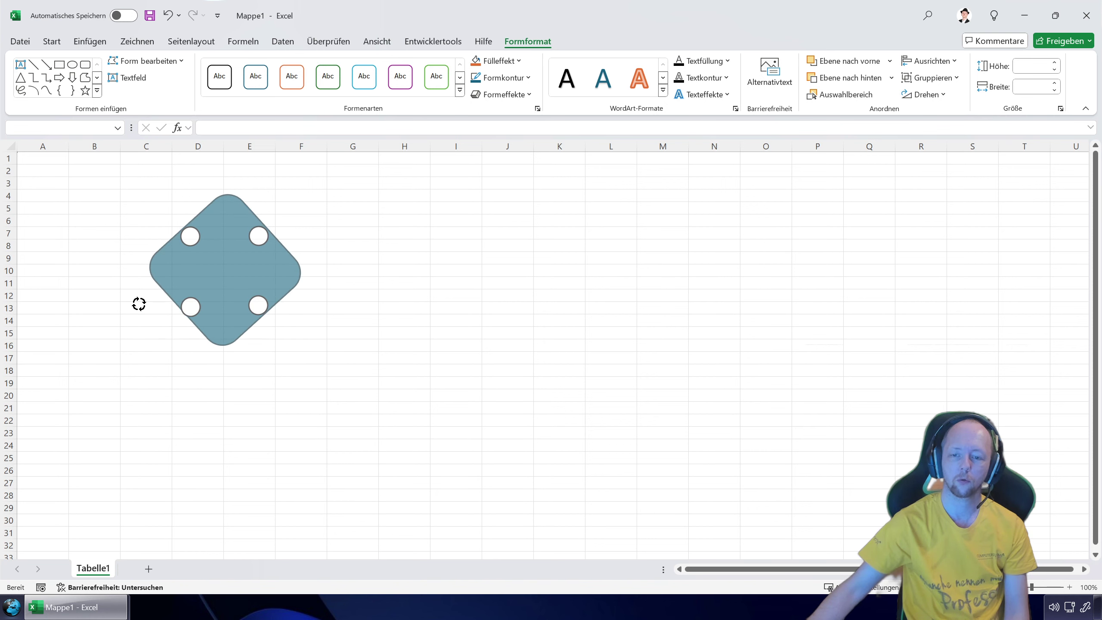
mouse_move(139, 303)
left_mouse_down()
mouse_move(139, 270)
mouse_move(226, 214)
left_mouse_up()
Step: Group all the die shapes with Gruppieren and try rotating the grouped die
right_click(265, 236)
mouse_move(327, 344)
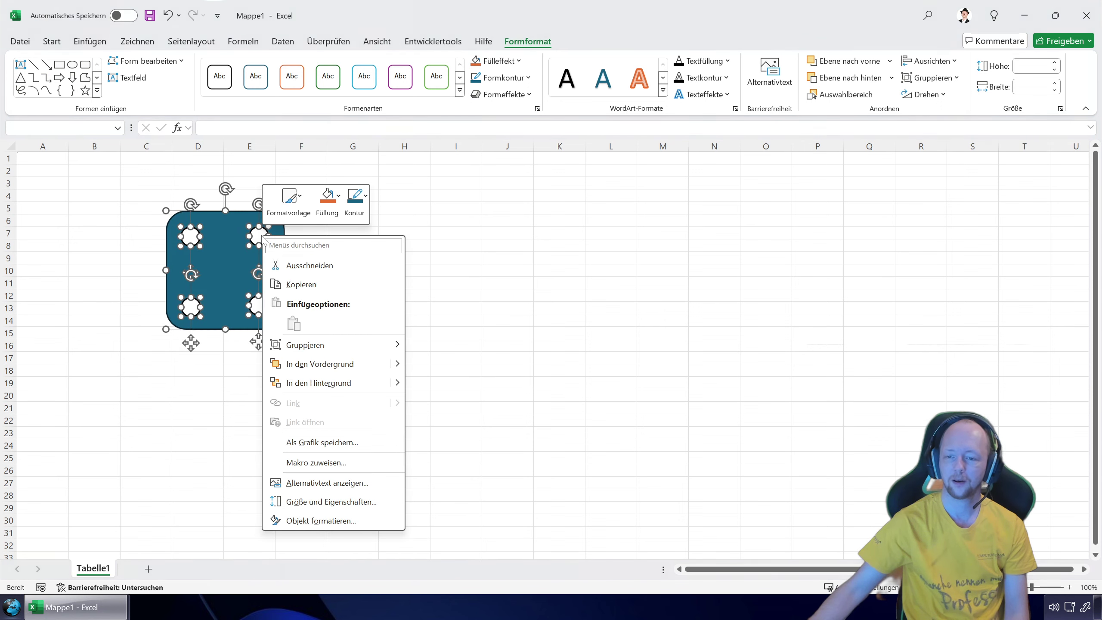
left_click(480, 349)
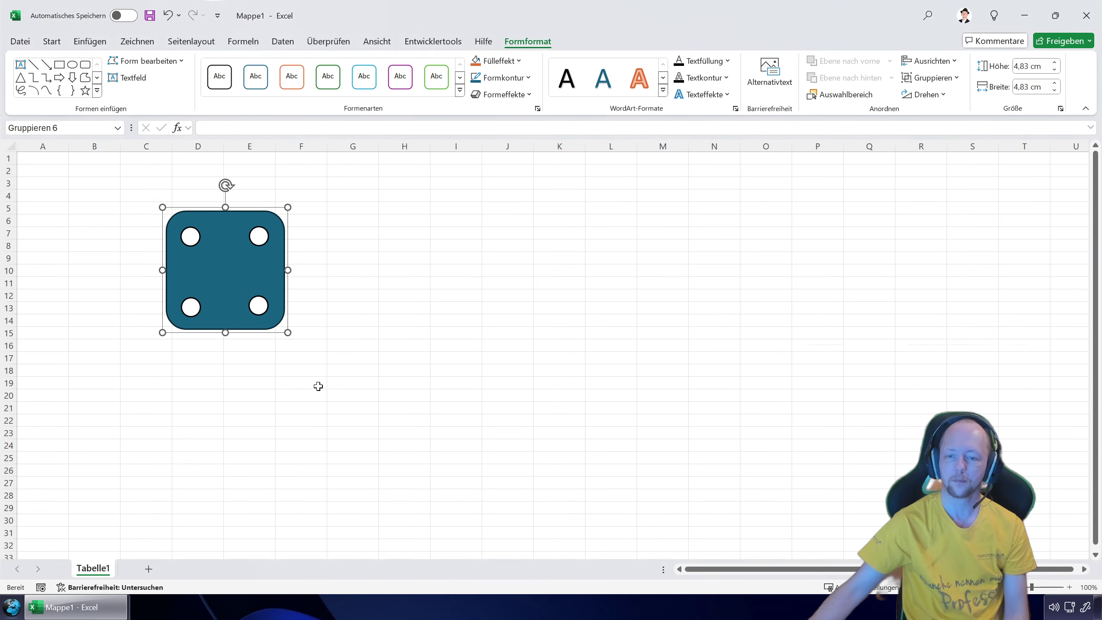
left_click(352, 407)
left_click(254, 271)
mouse_move(226, 187)
left_mouse_down()
mouse_move(170, 197)
mouse_move(209, 369)
mouse_move(261, 234)
mouse_move(211, 227)
mouse_move(233, 226)
mouse_move(223, 224)
left_mouse_up()
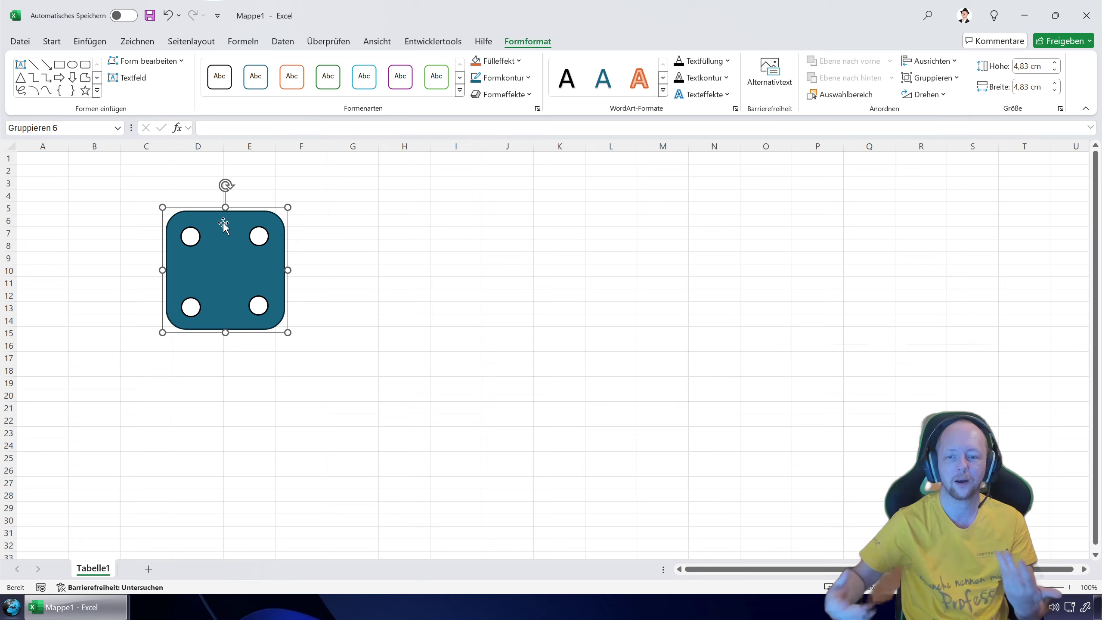
Step: Delete the rounded square and then the remaining circles, leaving the sheet empty
left_click(242, 243)
key("Delete")
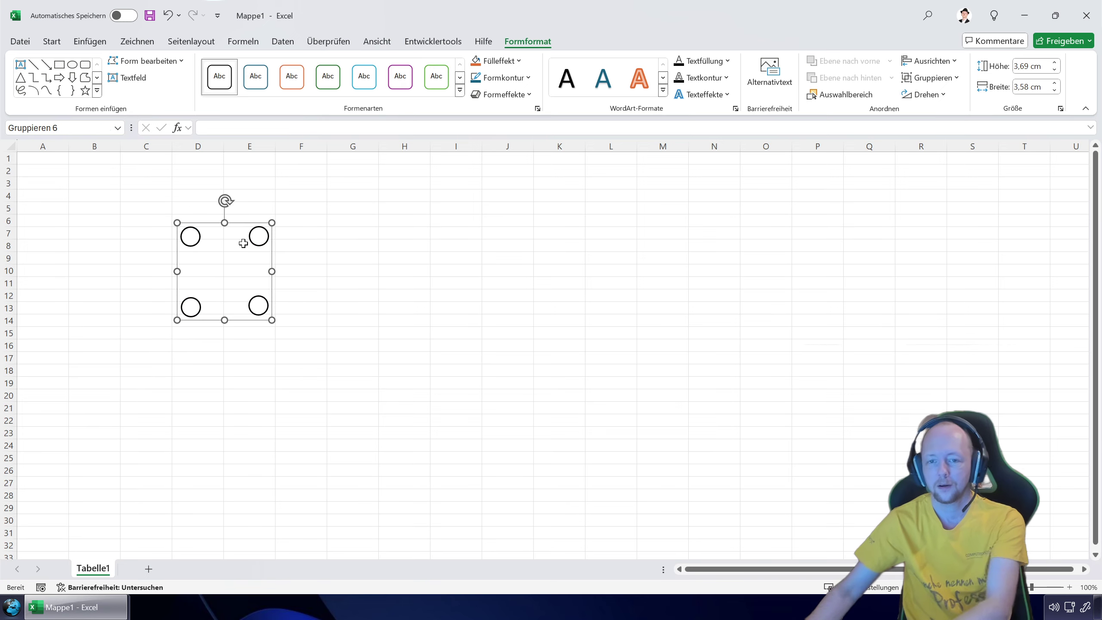
left_click(308, 235)
left_click(190, 238)
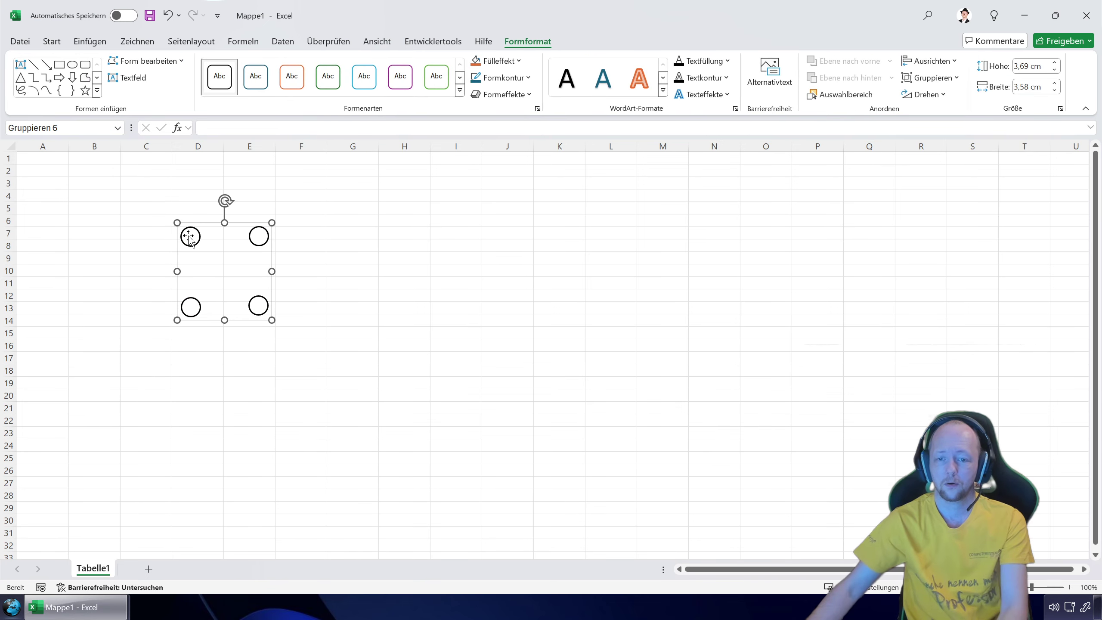
key("Delete")
left_click(198, 267)
left_click(202, 220)
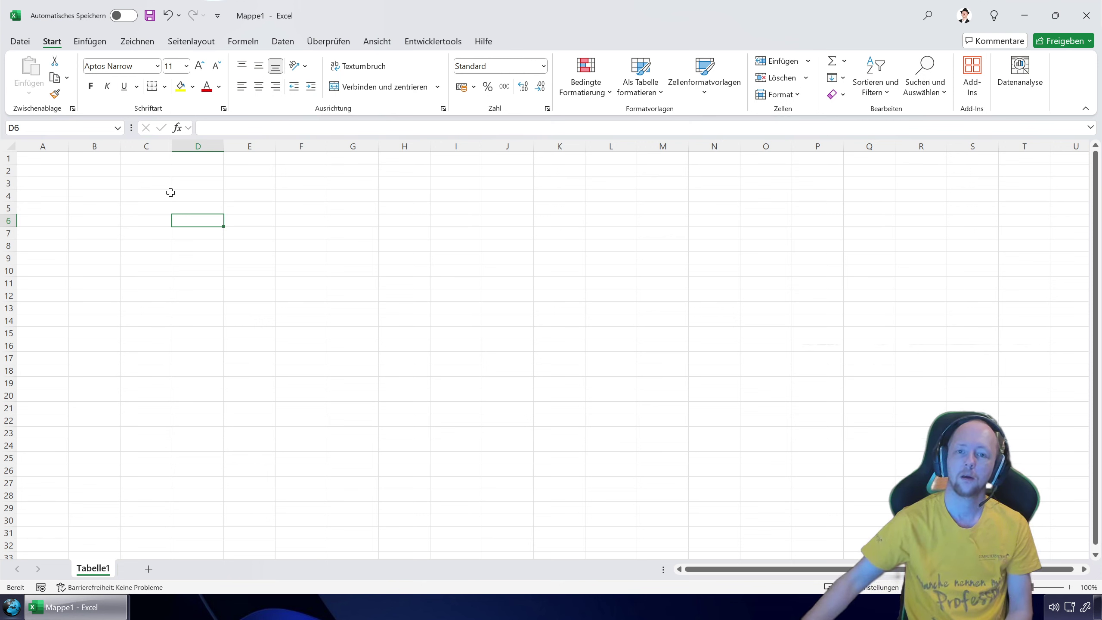
Step: Open the 3D-Modell einfügen dialog via Einfügen > 3D-Modelle > Dieses Gerät…
left_click(78, 40)
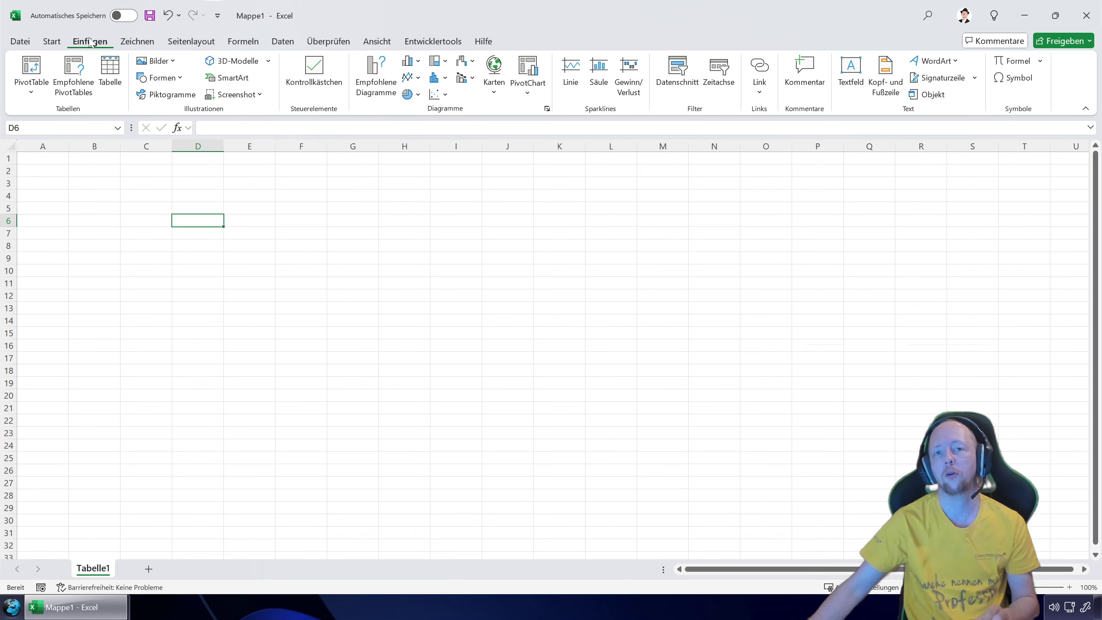
left_click(268, 61)
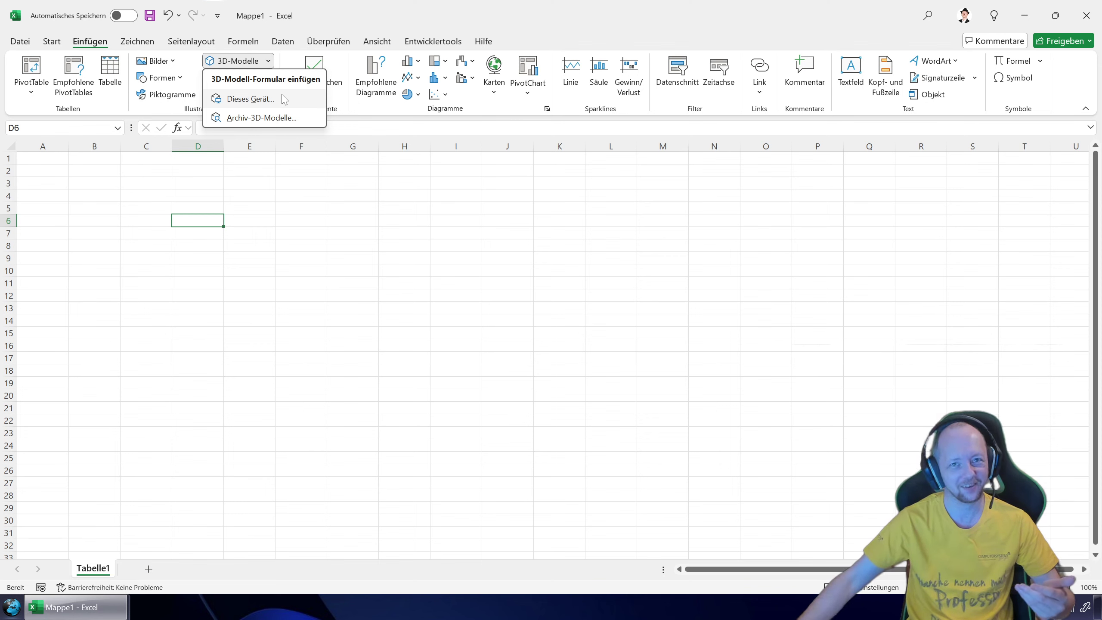
left_click(256, 100)
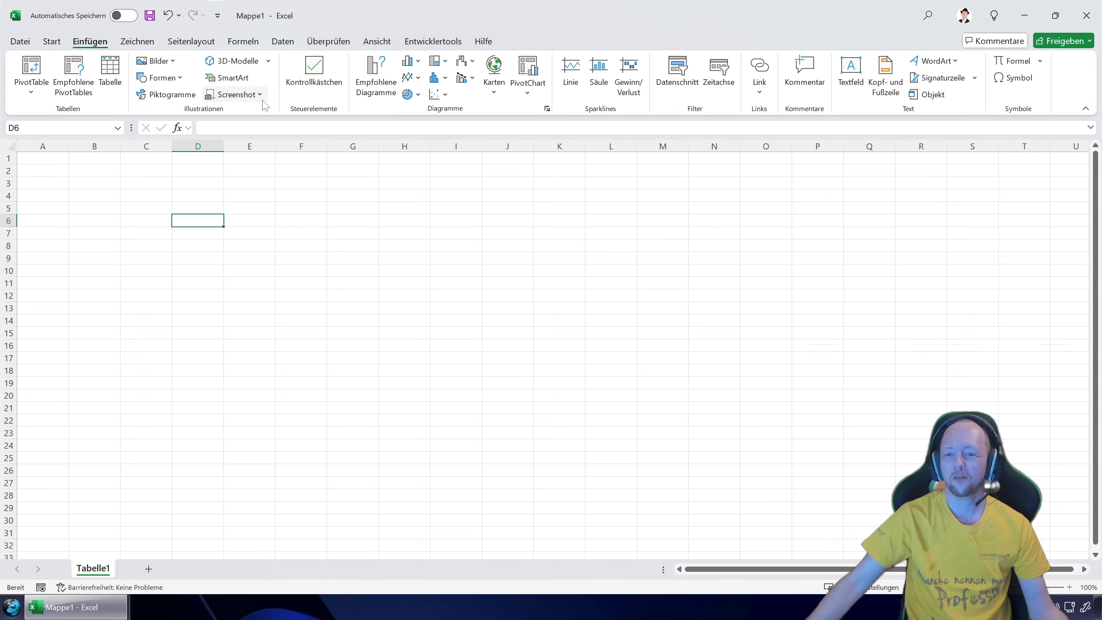
Step: Check the supported 3D file formats, cancel the file dialog, and reopen the 3D-Modelle options
left_click(513, 282)
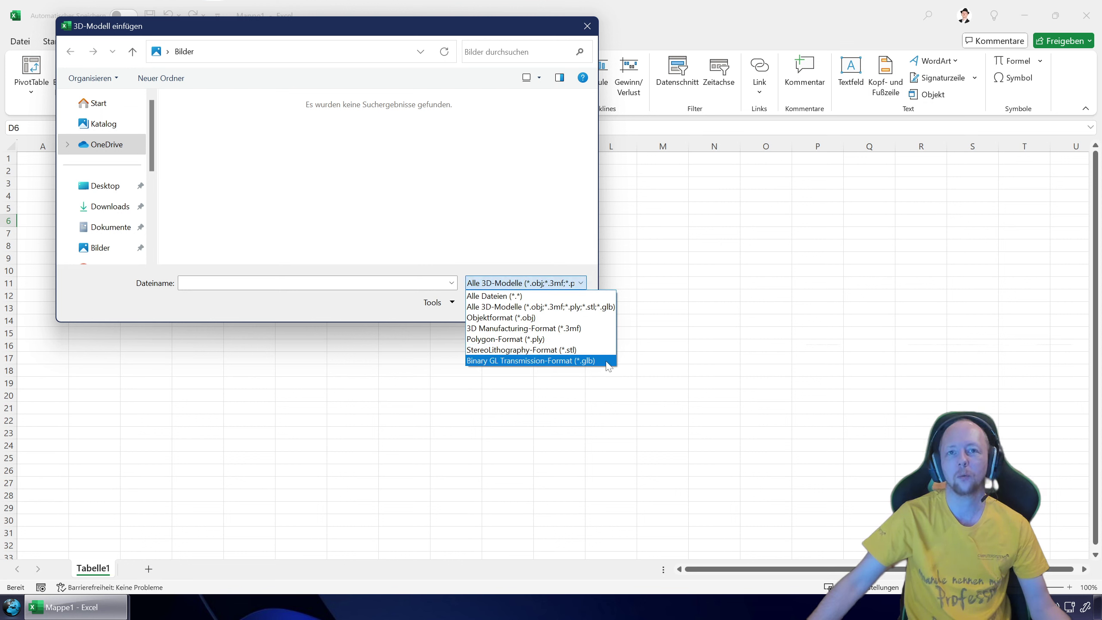
left_click(557, 241)
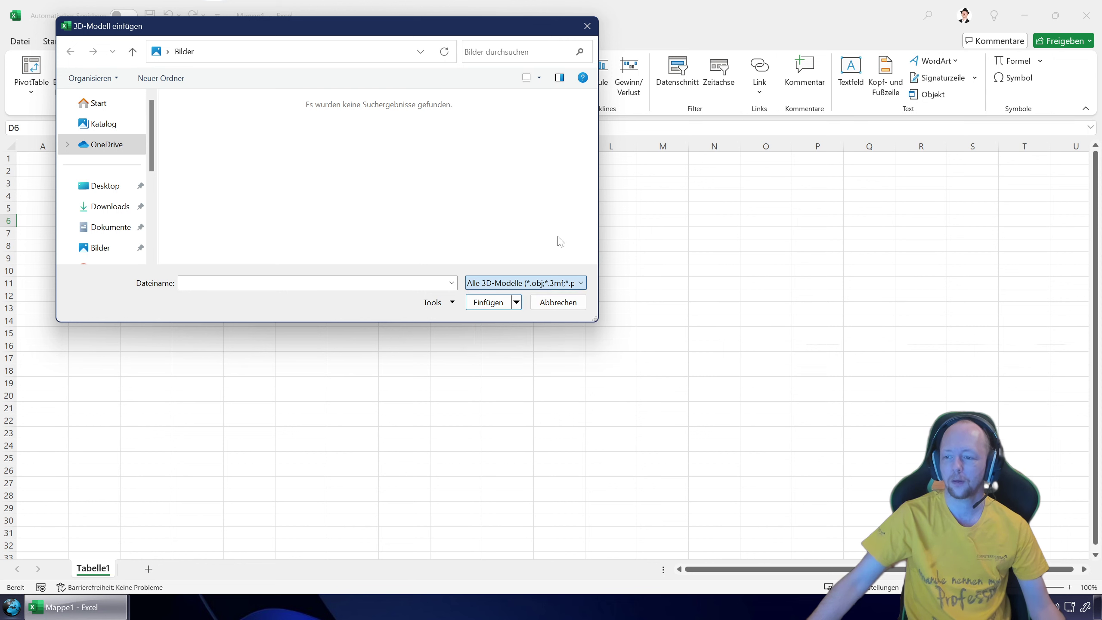
left_click(584, 24)
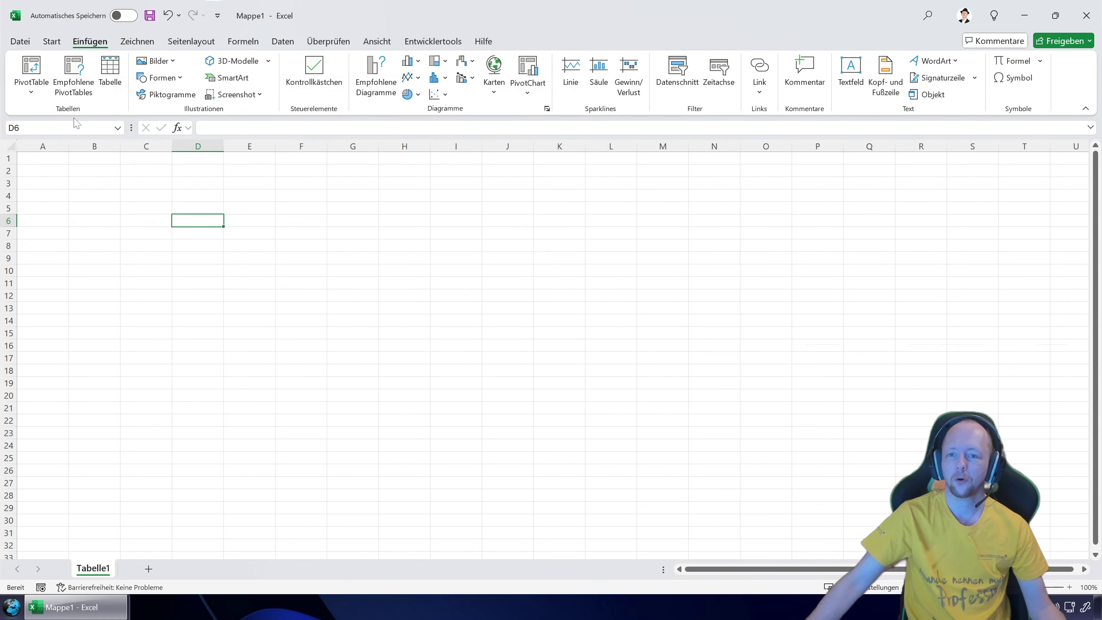
left_click(269, 63)
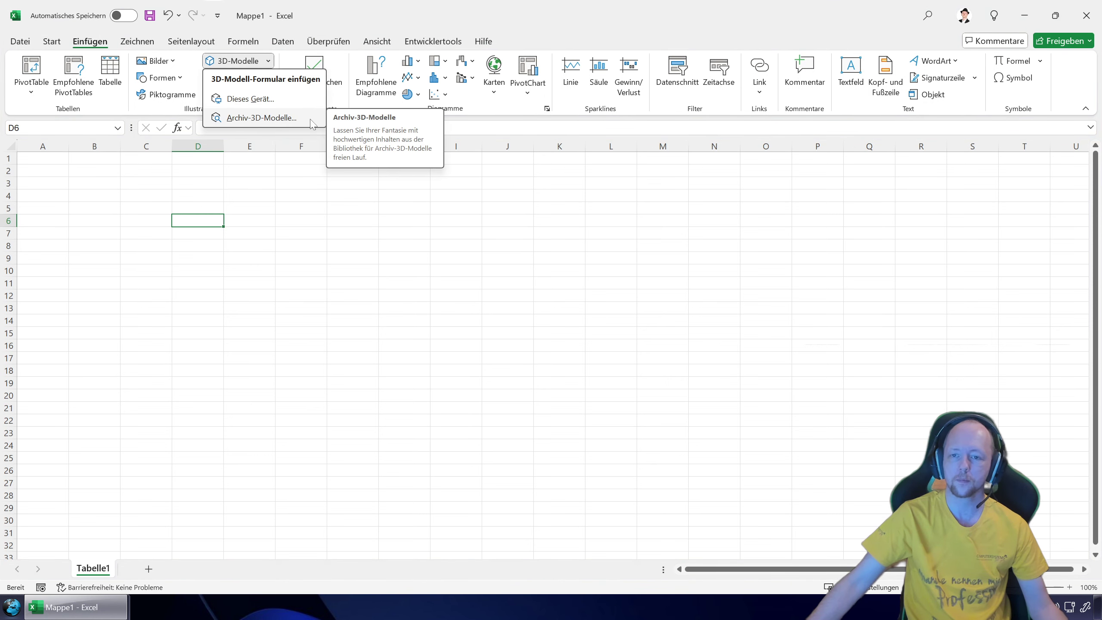
Step: Search the Archiv-3D-Modelle library for 'würfel'
left_click(256, 117)
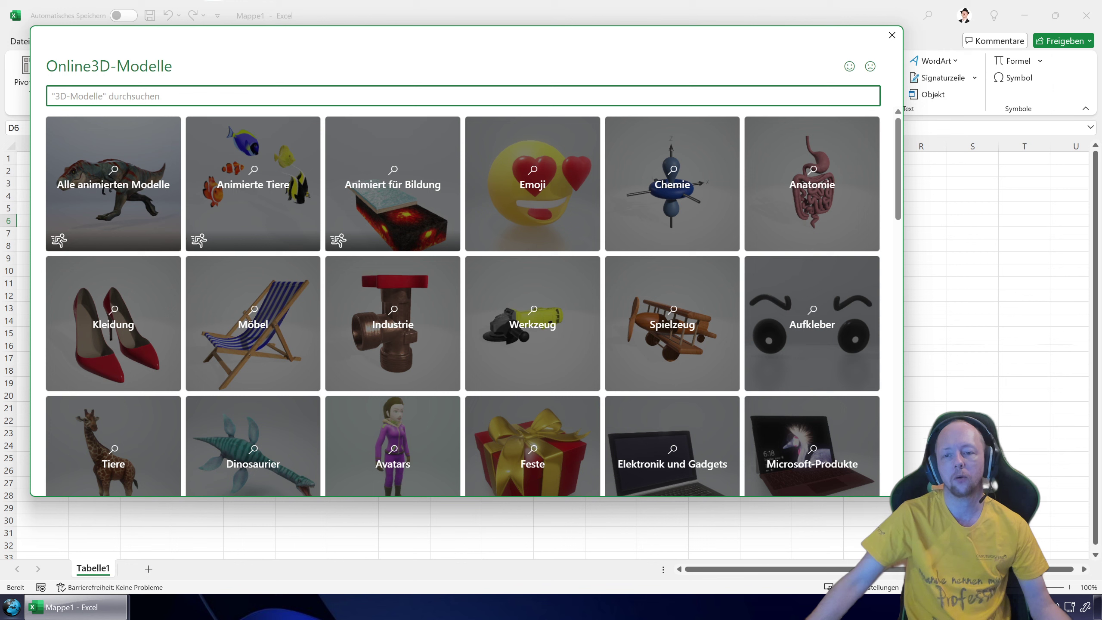
type("würfel")
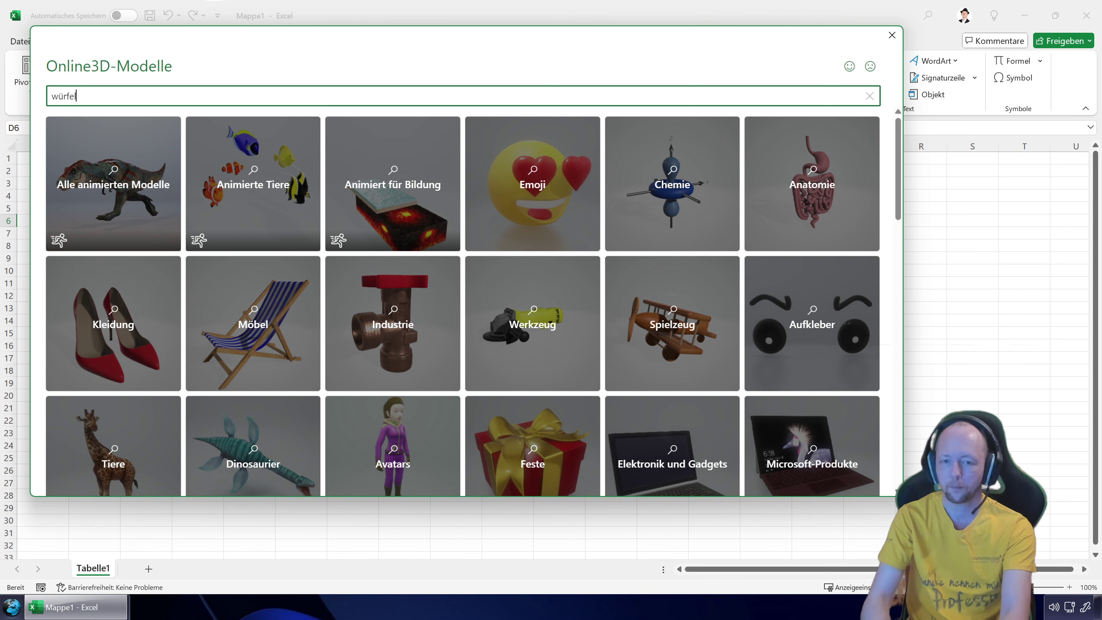
key("Return")
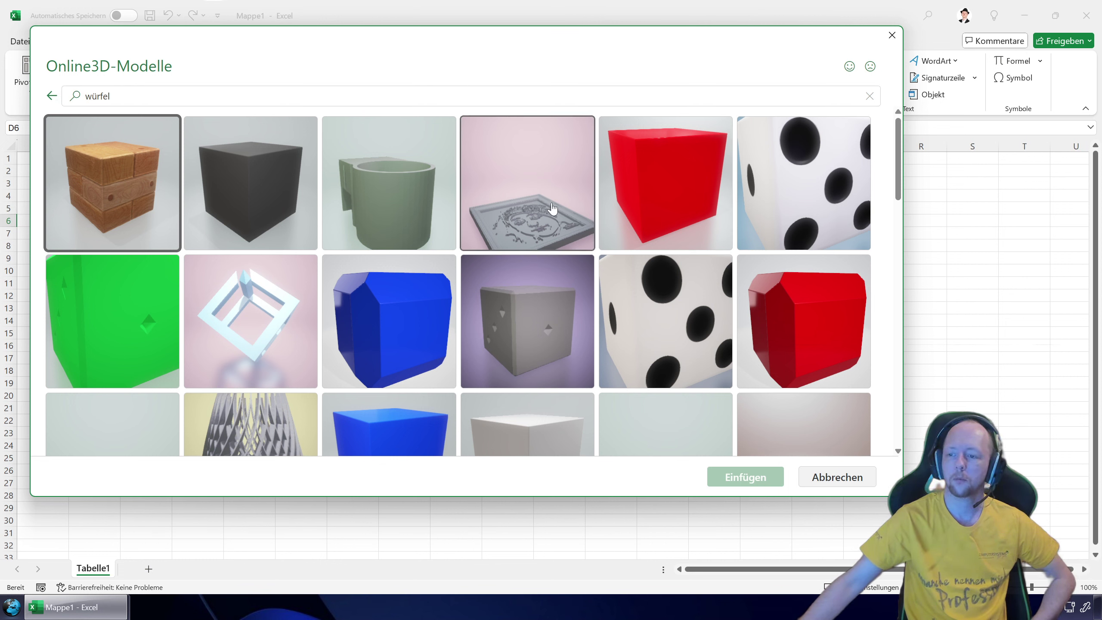
Step: Select the relief and mug models from the 'würfel' results
left_click(516, 205)
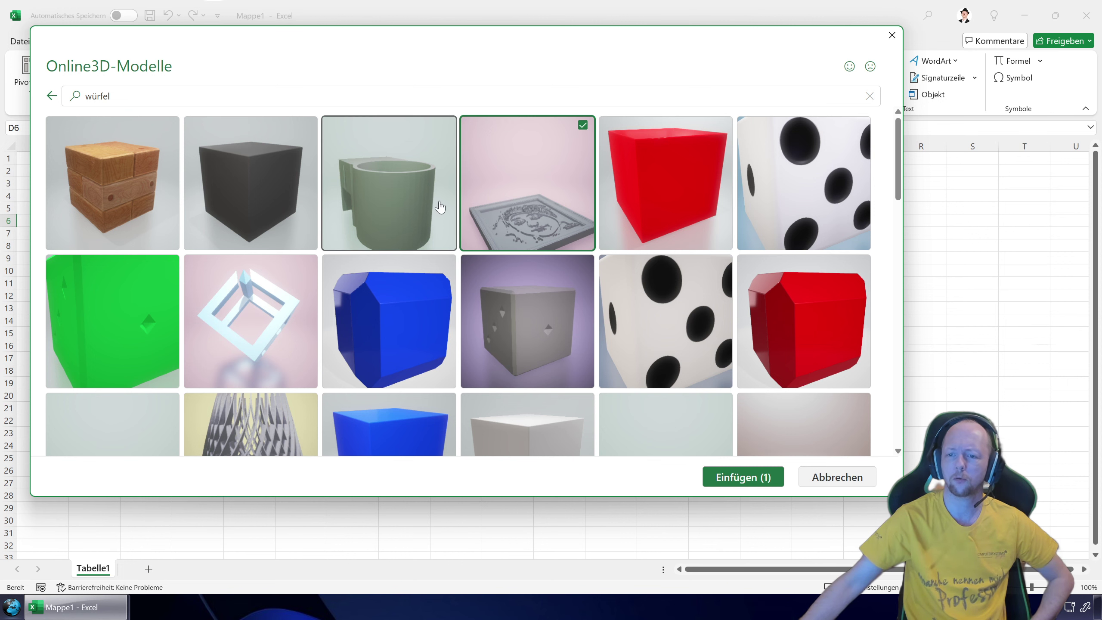
left_click(408, 197)
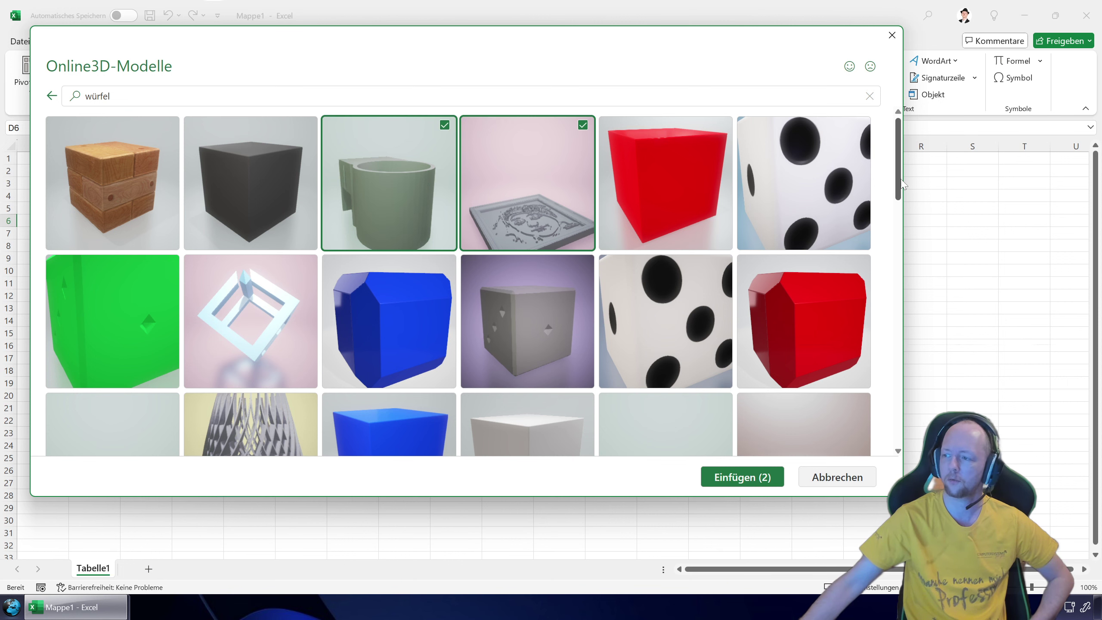
left_click_drag(902, 183, 924, 421)
scroll(919, 328, "up", 5)
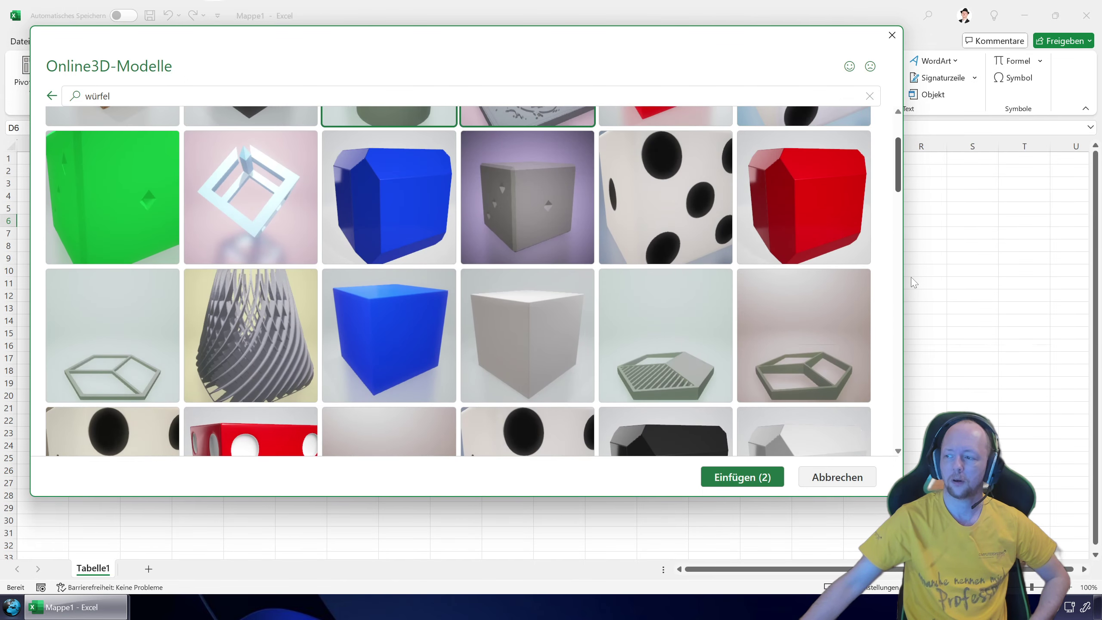
scroll(914, 261, "up", 2)
left_click_drag(898, 152, 900, 196)
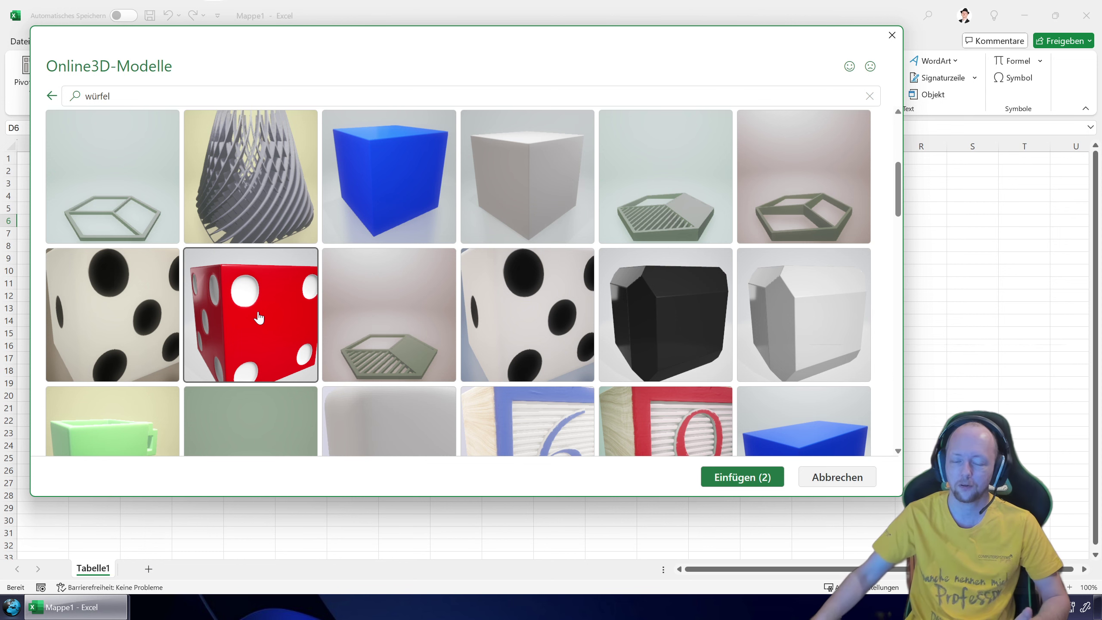
Step: Add the red die with white pips and insert all three chosen models
left_click(267, 310)
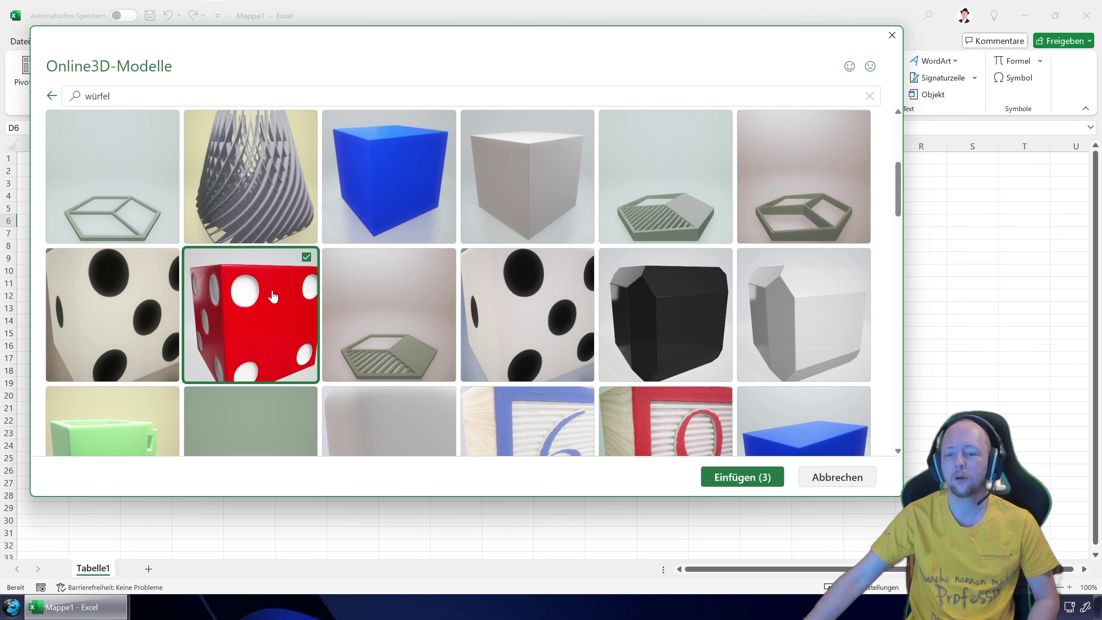
left_click_drag(237, 36, 329, 48)
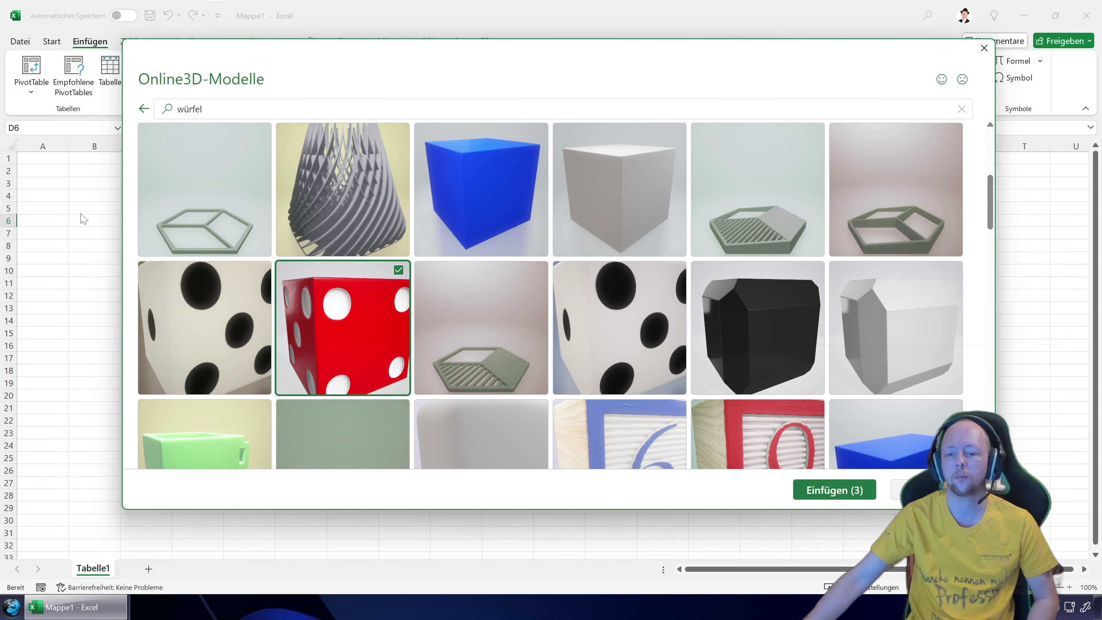
left_click_drag(514, 54, 476, 57)
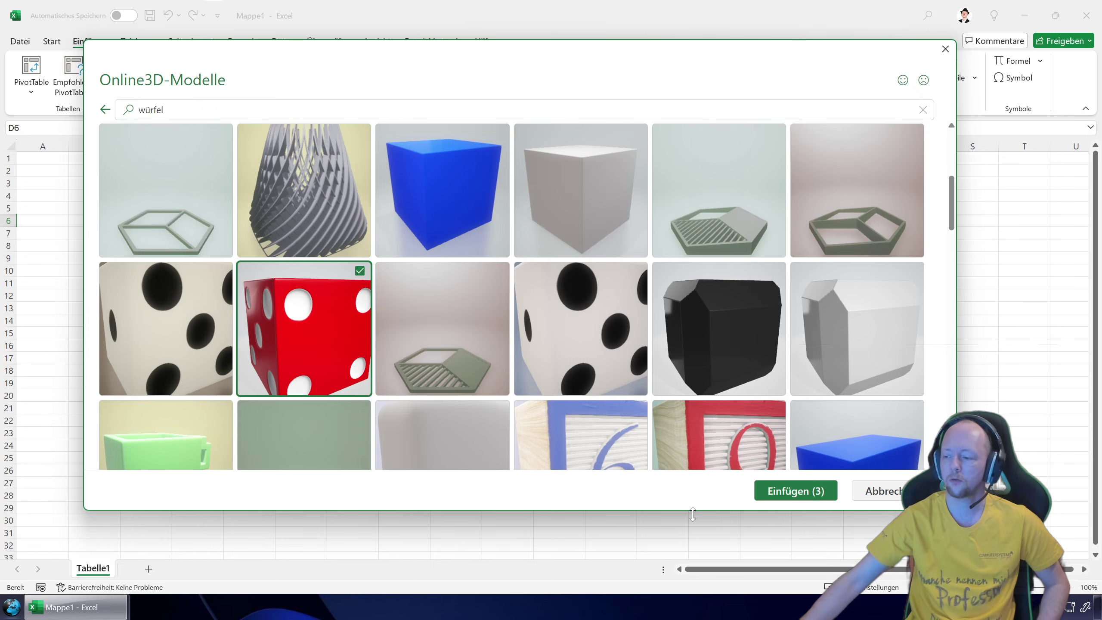
left_click(776, 499)
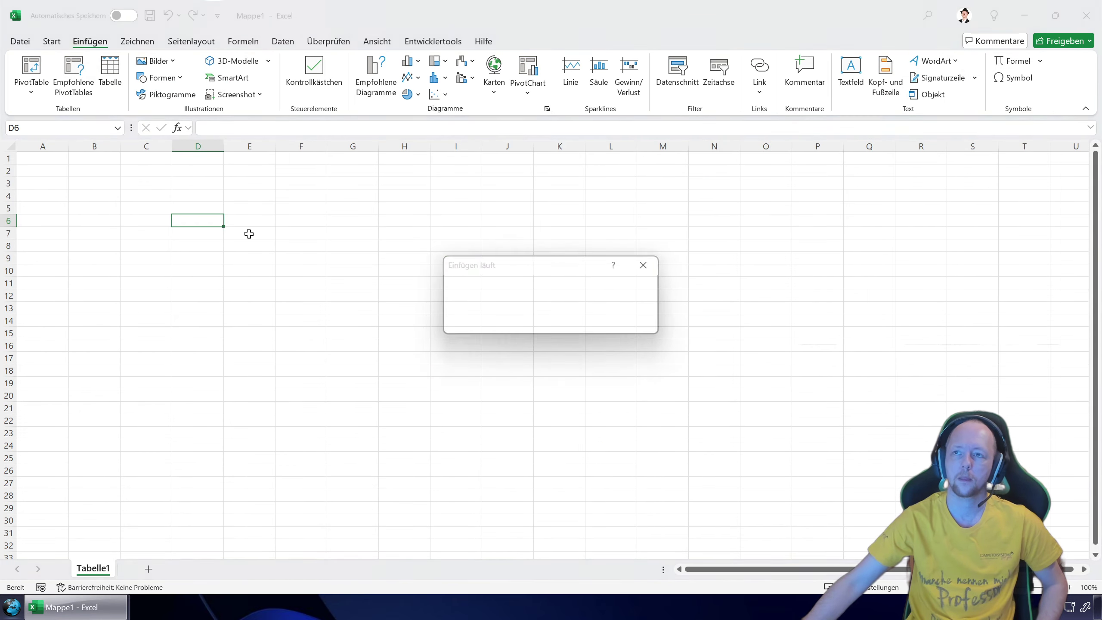
Step: Move the red die to about C5:E15 and delete the grey cylinder model
left_click(722, 312)
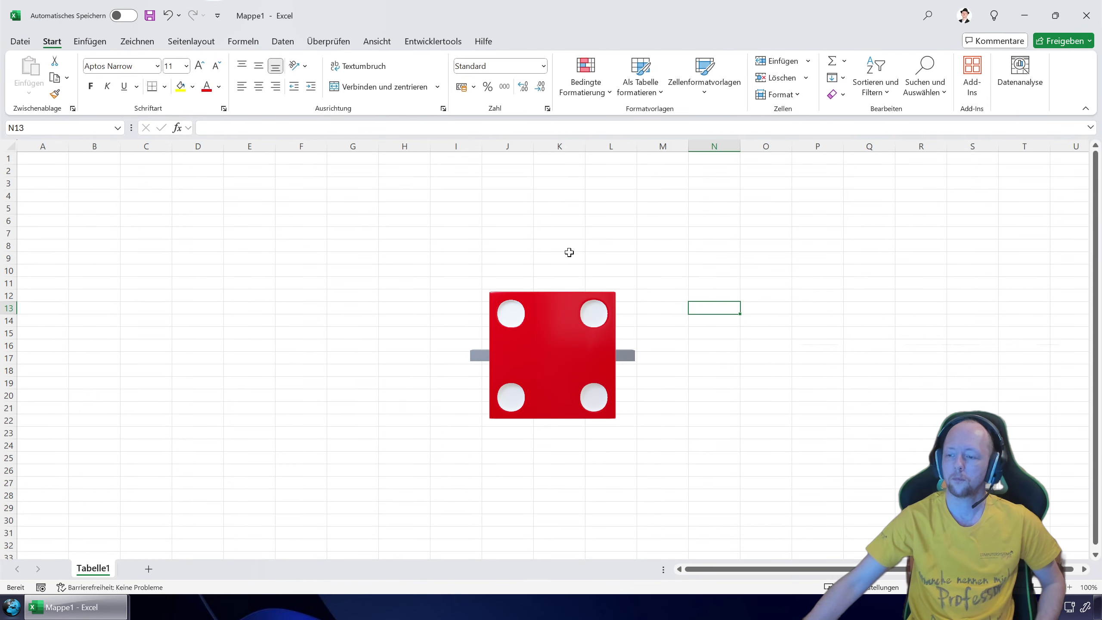
left_click_drag(579, 343, 220, 256)
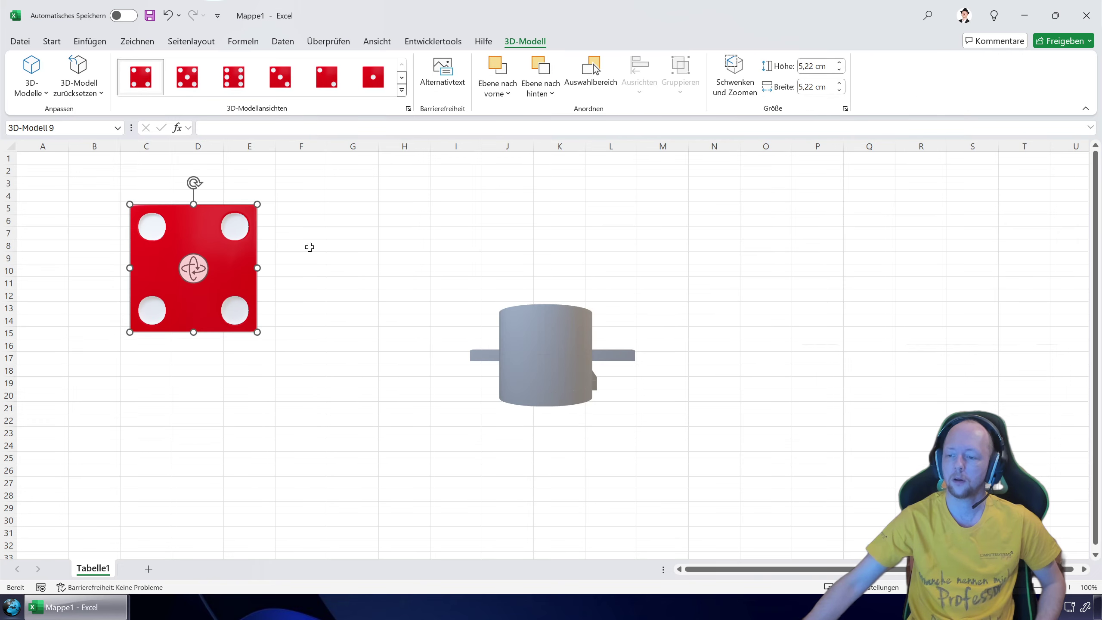
left_click(352, 258)
left_click(534, 370)
left_click_drag(553, 357, 605, 402)
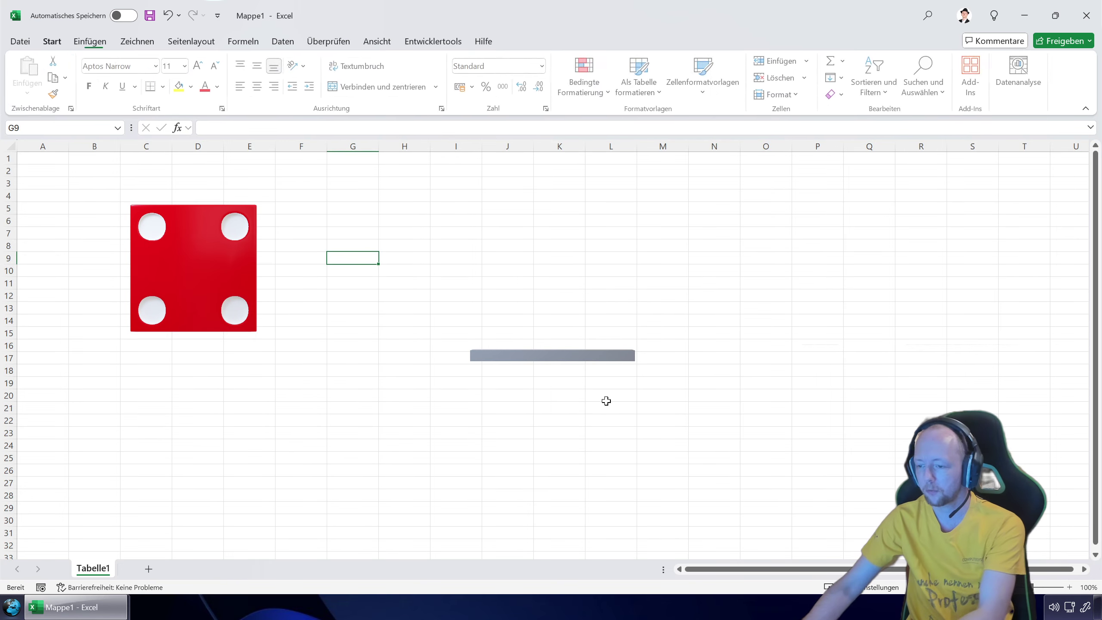
left_click(553, 357)
key("Delete")
left_click(405, 333)
Step: Nudge the red die slightly, then try a 3D tilt and undo it
left_click(191, 266)
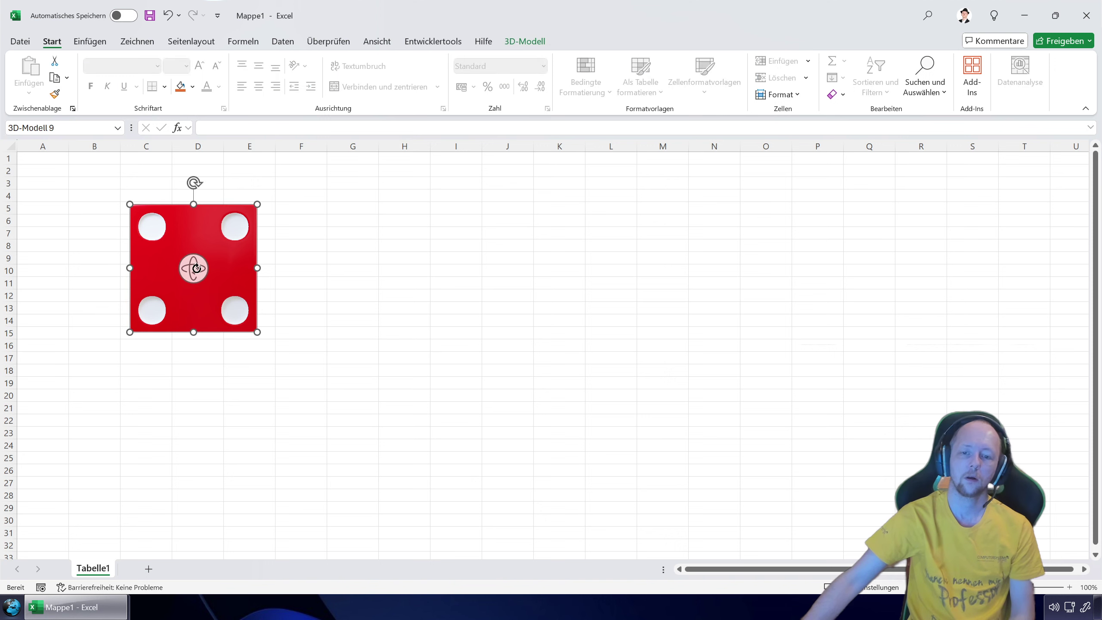
mouse_move(232, 243)
left_mouse_down()
mouse_move(251, 246)
mouse_move(215, 229)
left_mouse_up()
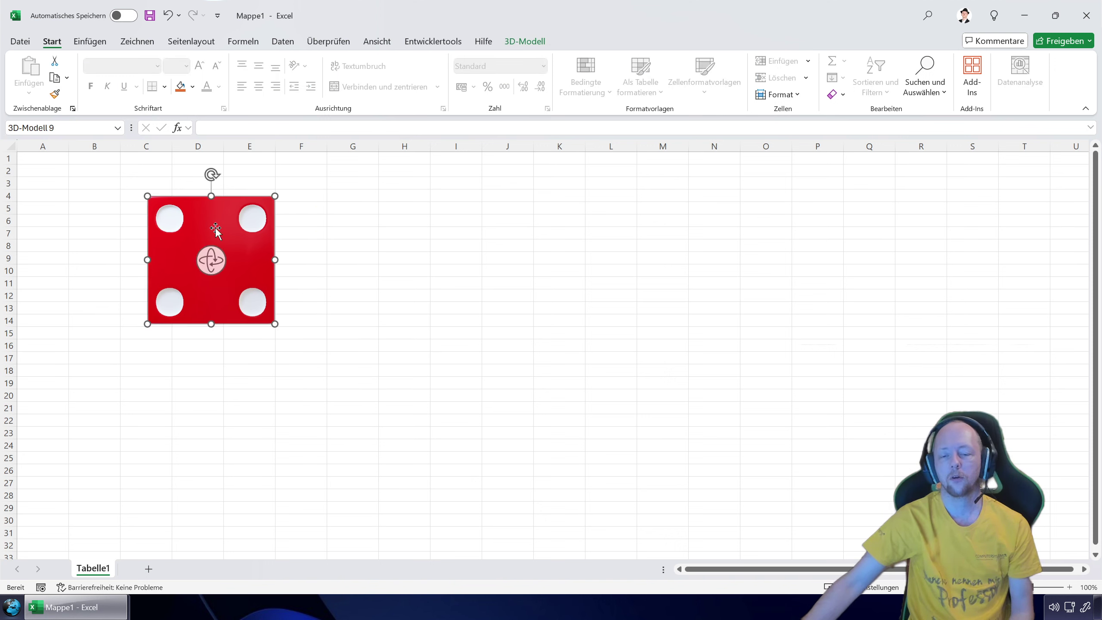
left_click(349, 229)
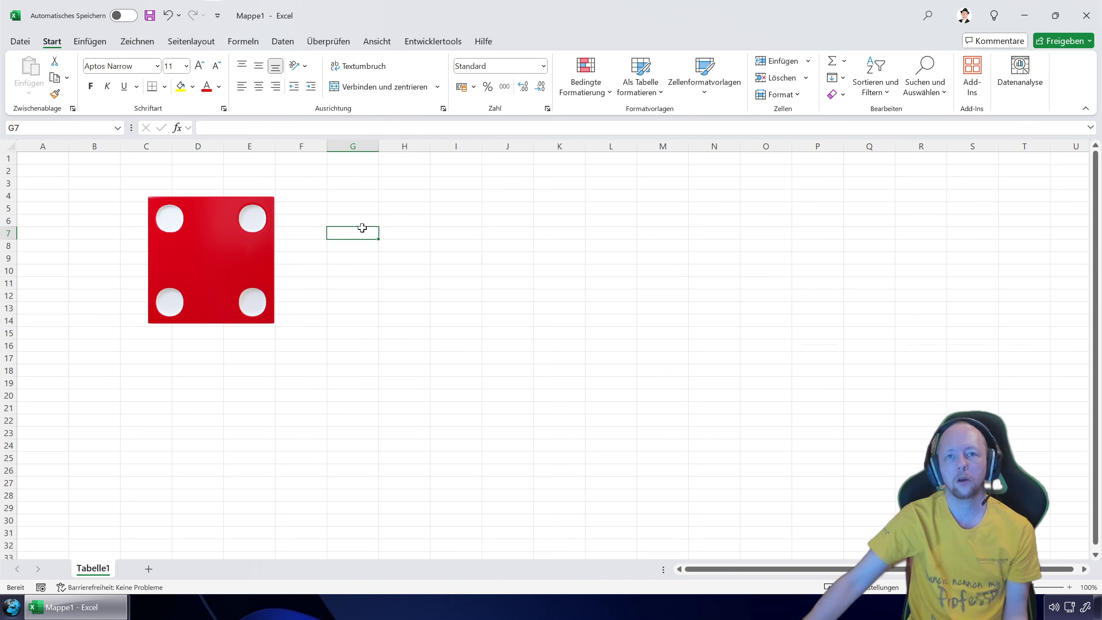
left_click(255, 263)
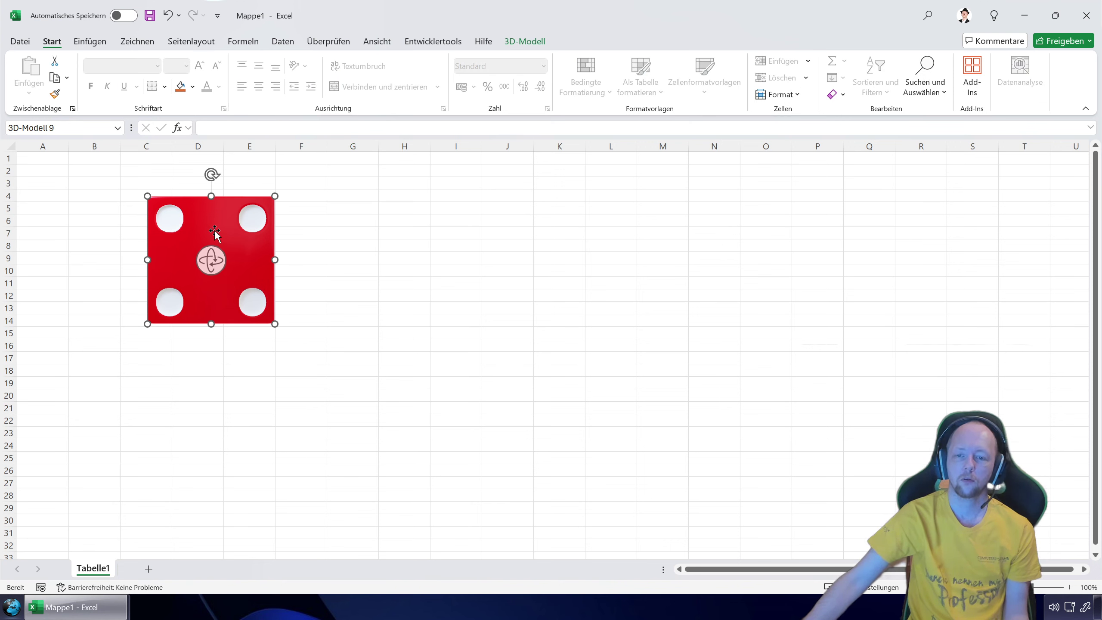
left_click_drag(211, 175, 258, 187)
key("ctrl+z")
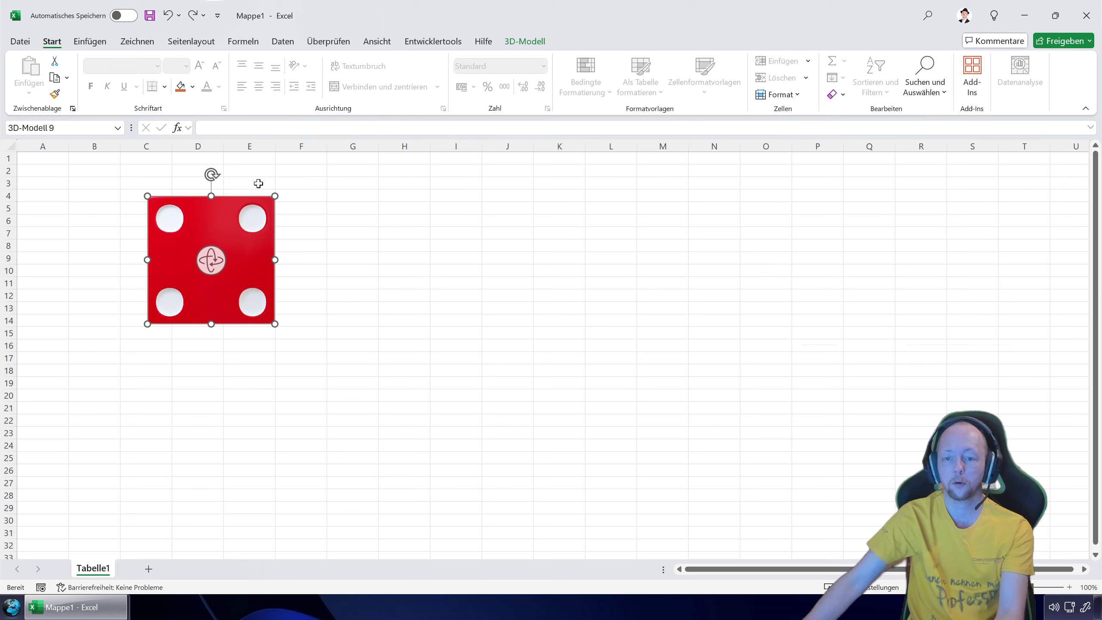
Step: Enlarge the die to about C4:F18, turn it to show three faces, tilt and reposition it
mouse_move(274, 324)
left_mouse_down()
mouse_move(240, 289)
mouse_move(311, 368)
left_mouse_up()
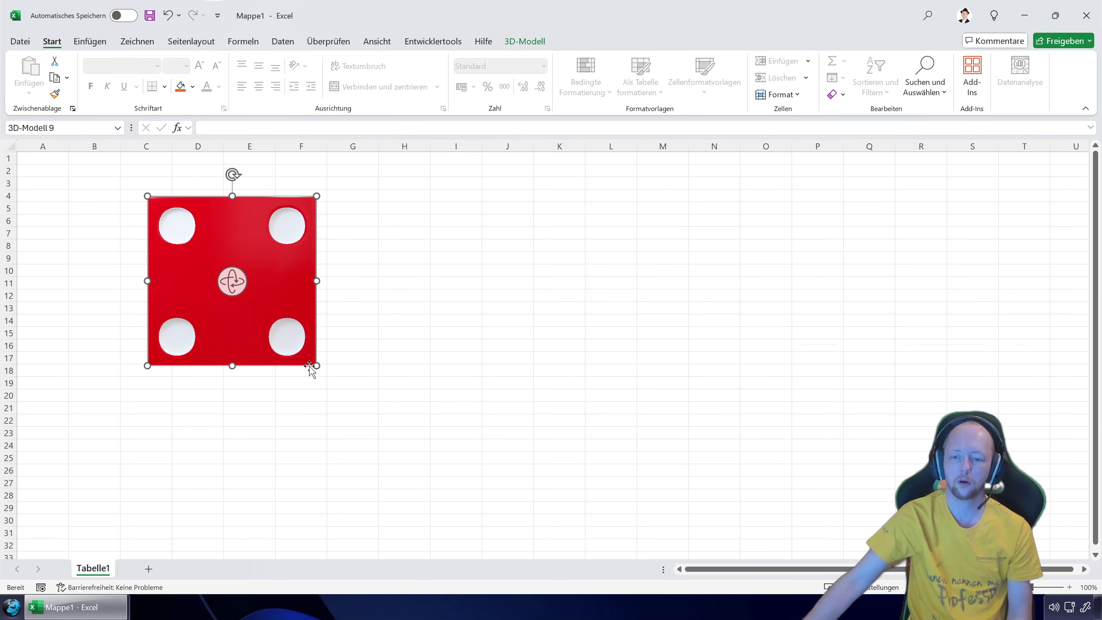
left_click_drag(228, 270, 313, 339)
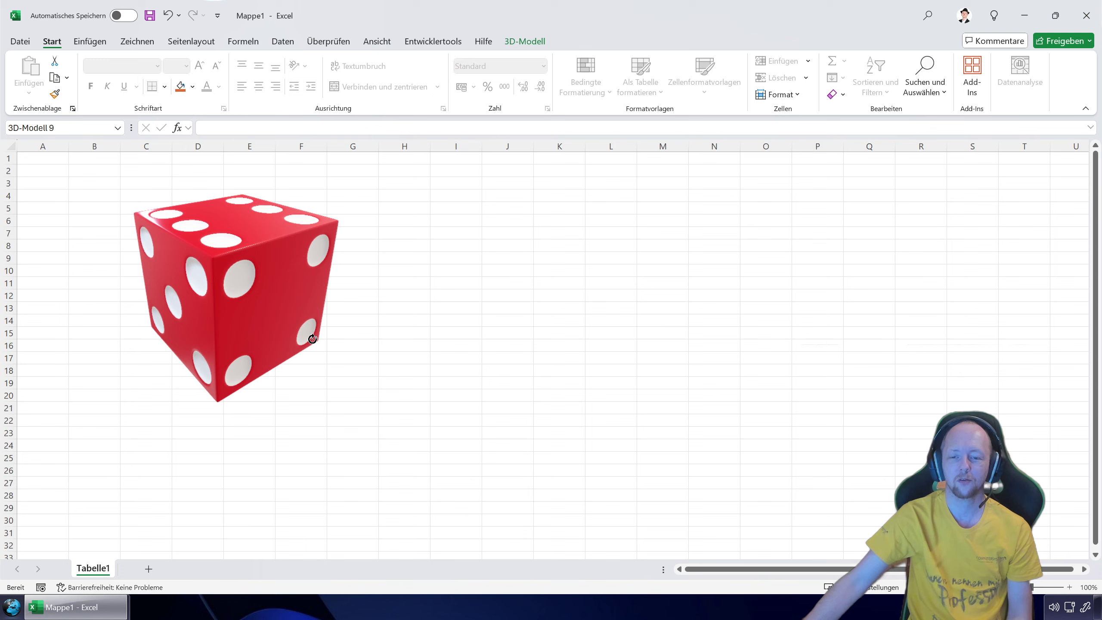
mouse_move(312, 338)
left_mouse_down()
mouse_move(332, 344)
mouse_move(257, 303)
mouse_move(315, 291)
mouse_move(398, 300)
mouse_move(595, 291)
mouse_move(613, 617)
mouse_move(570, 534)
left_mouse_up()
mouse_move(226, 158)
left_mouse_down()
mouse_move(143, 167)
mouse_move(40, 200)
mouse_move(7, 245)
mouse_move(195, 452)
mouse_move(426, 308)
mouse_move(152, 167)
left_mouse_up()
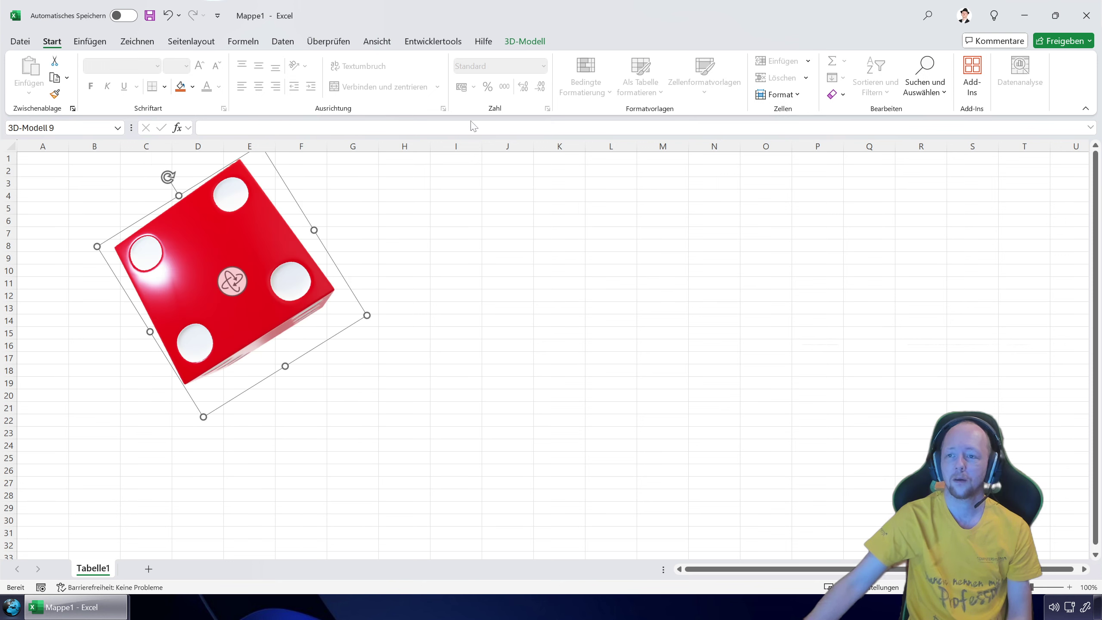
left_click_drag(267, 222, 304, 258)
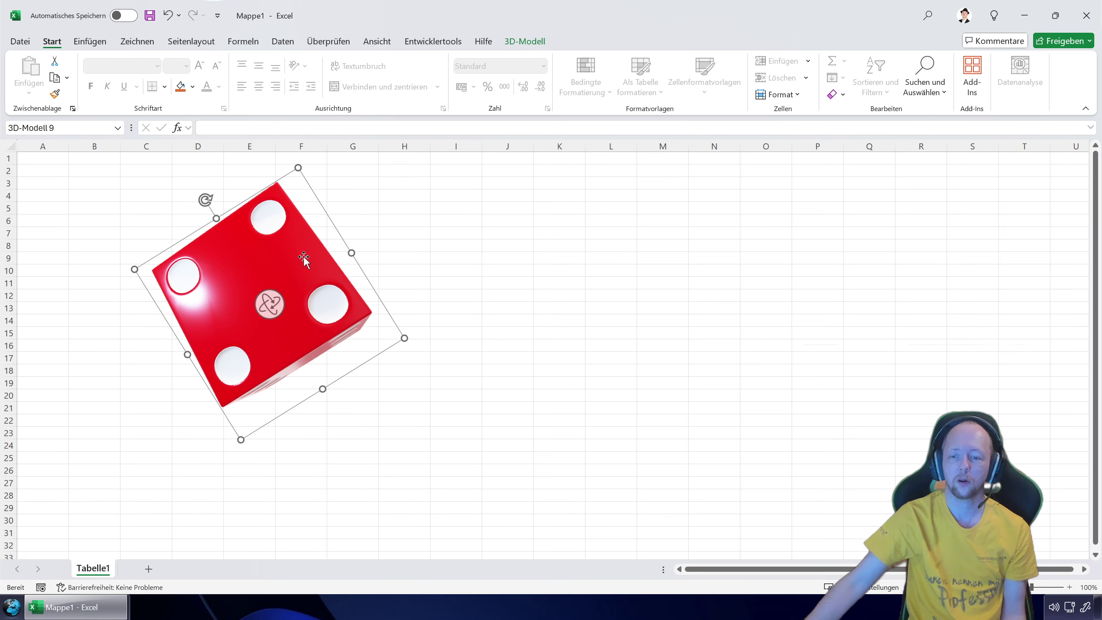
left_click(538, 41)
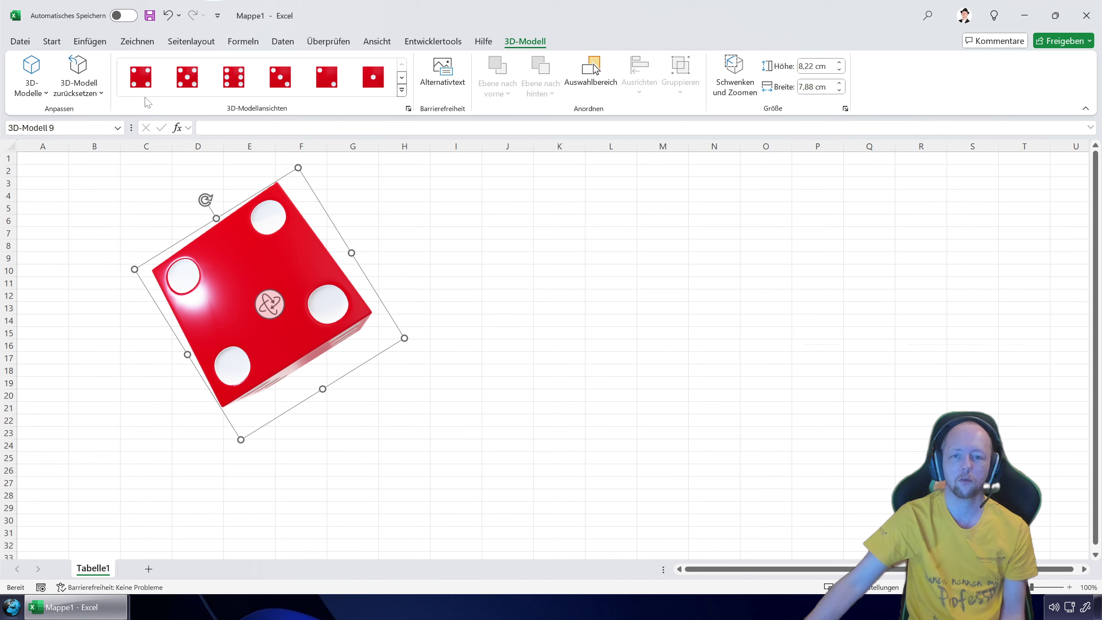
left_click(141, 77)
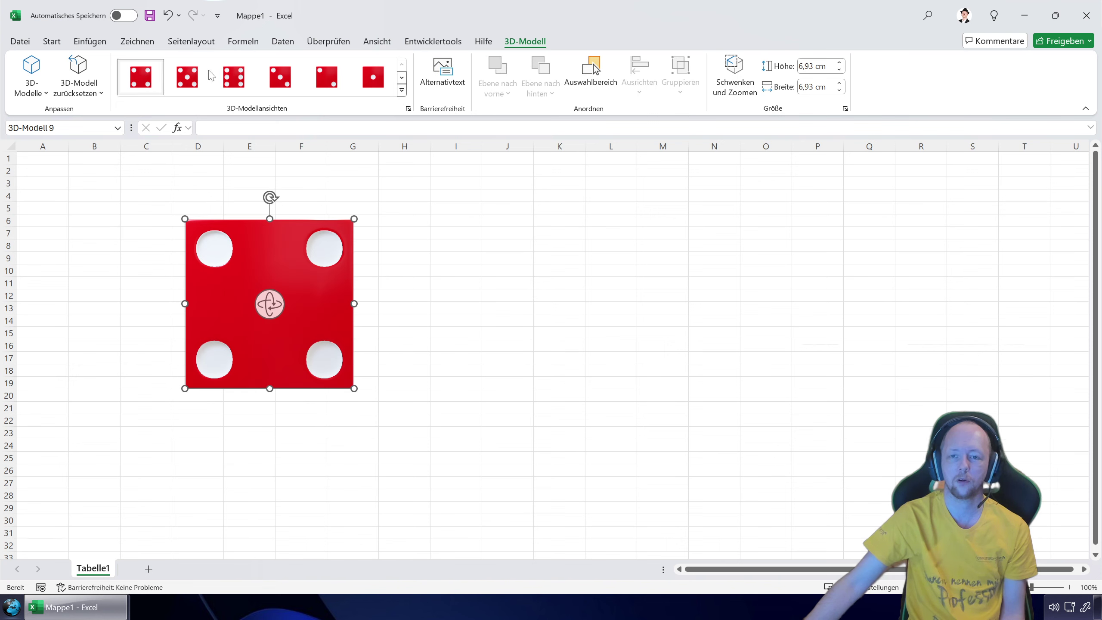
left_click(233, 77)
left_click(280, 77)
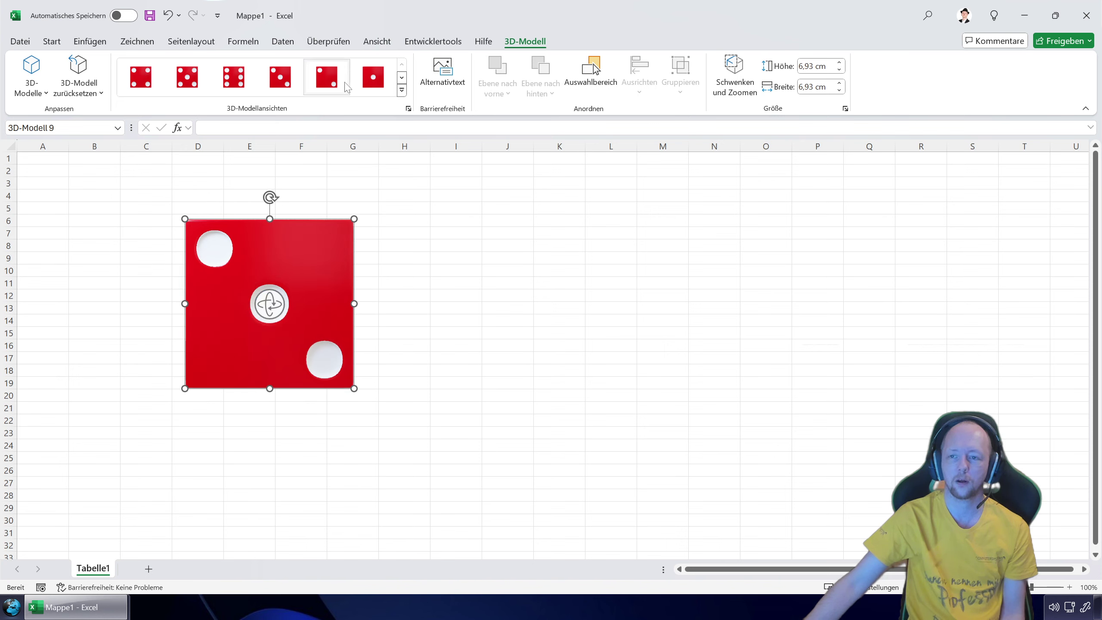
left_click(373, 77)
left_click(142, 78)
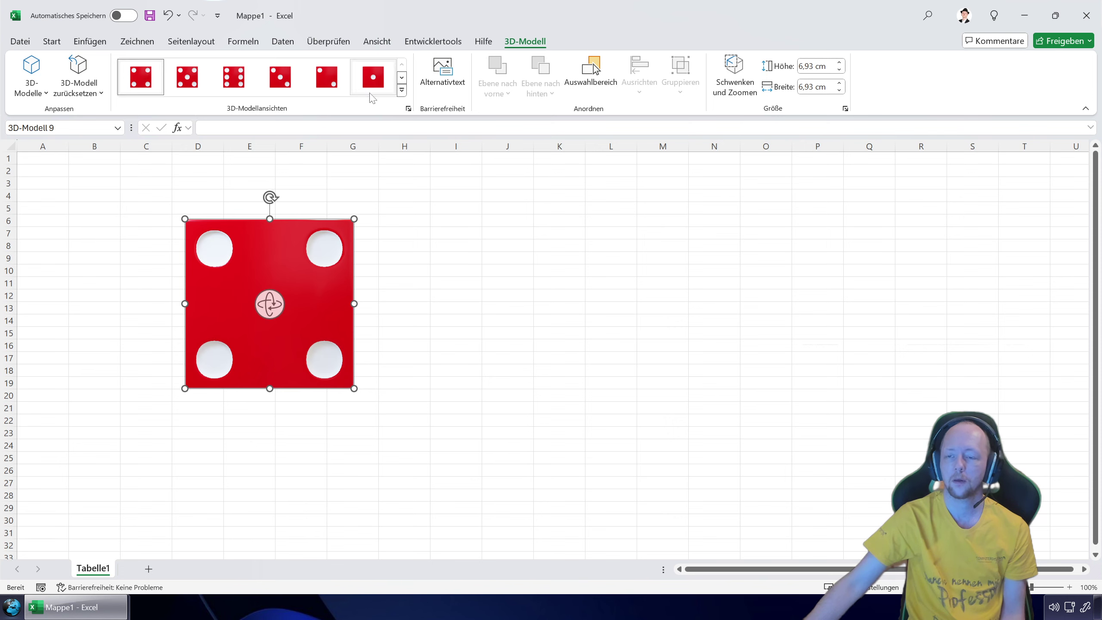
left_click(402, 90)
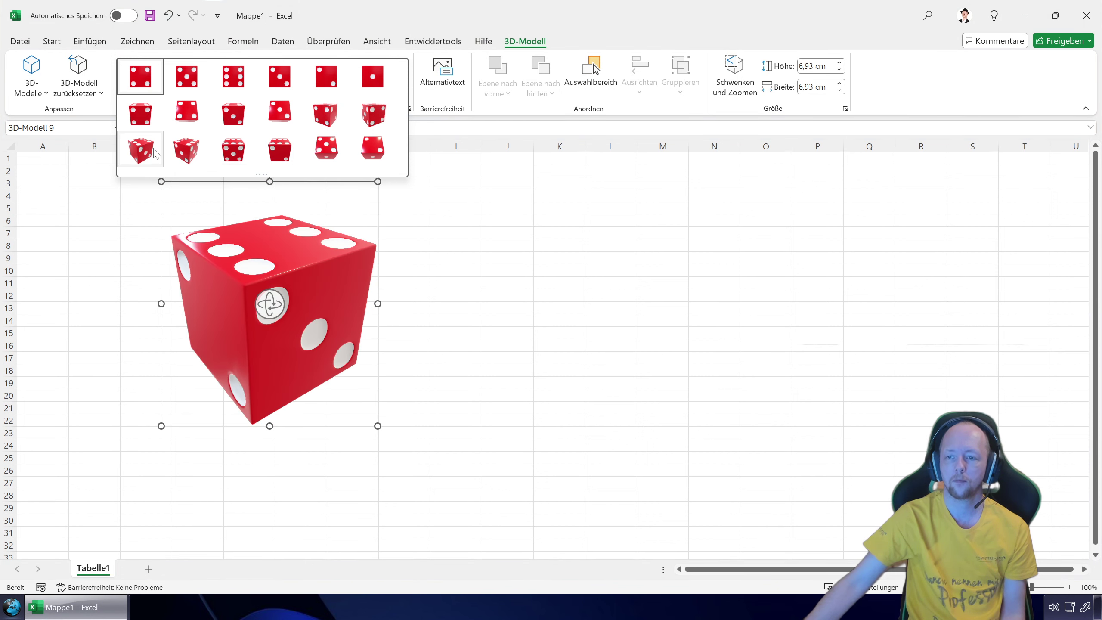
left_click(523, 203)
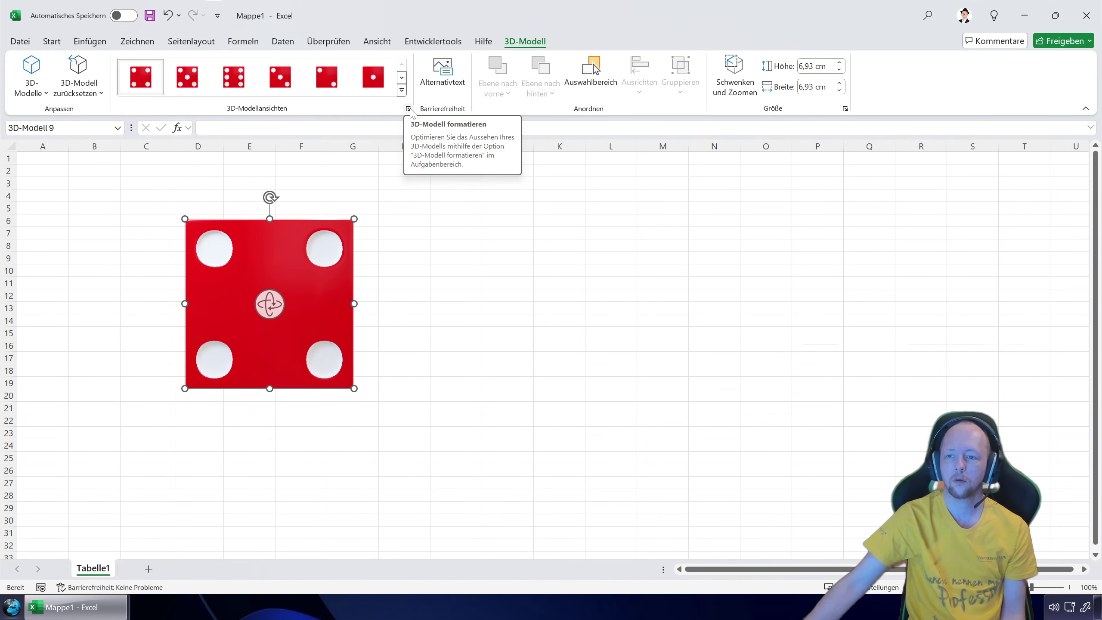
Step: Open the 3D model formatting pane and rotate the die to X 130°, Y 140°, Z 190°
left_click(408, 109)
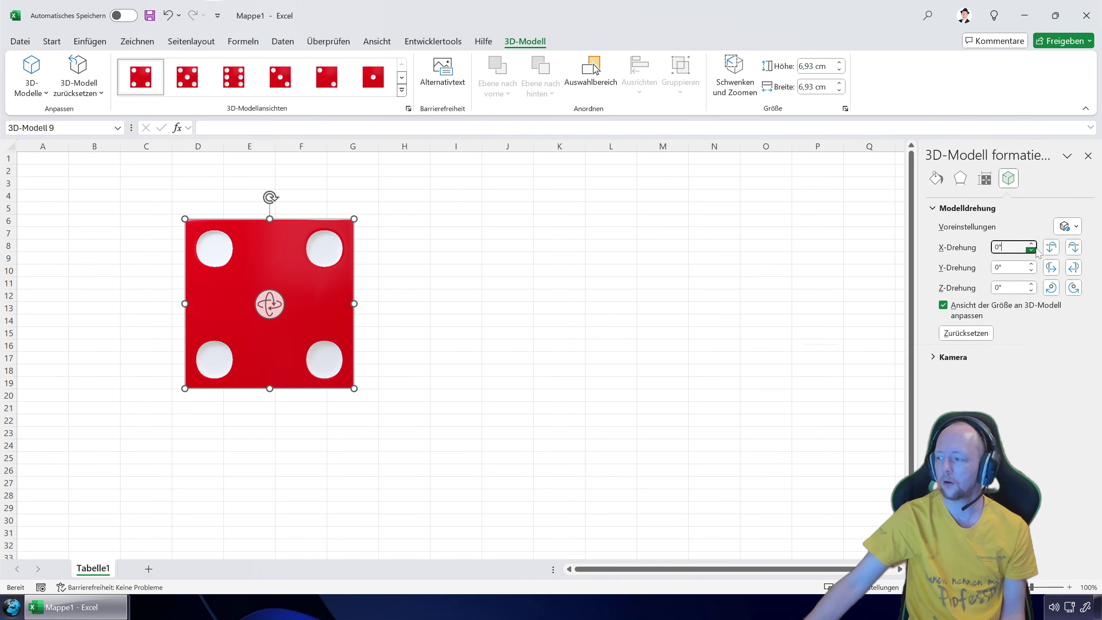
left_click(1031, 244)
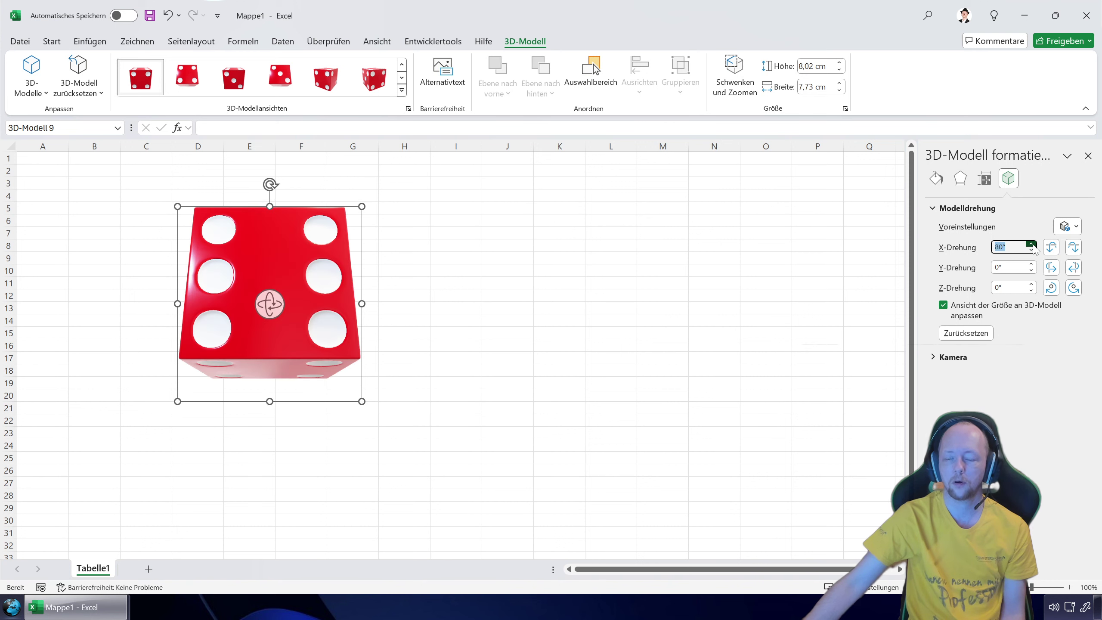
left_click(1031, 244)
left_click(1031, 264)
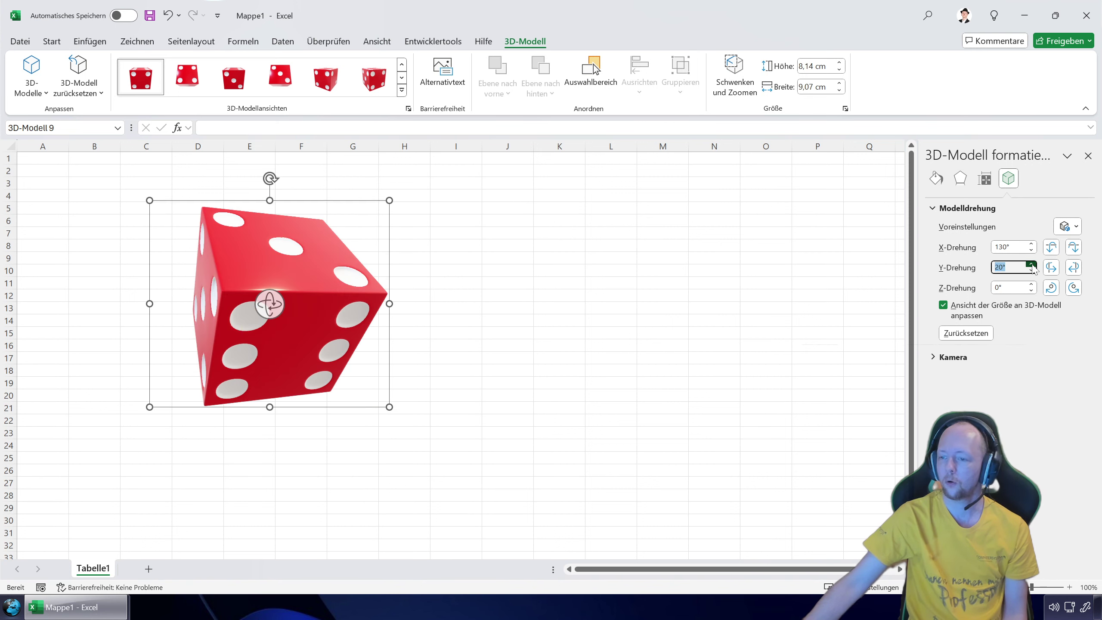
left_click(1031, 265)
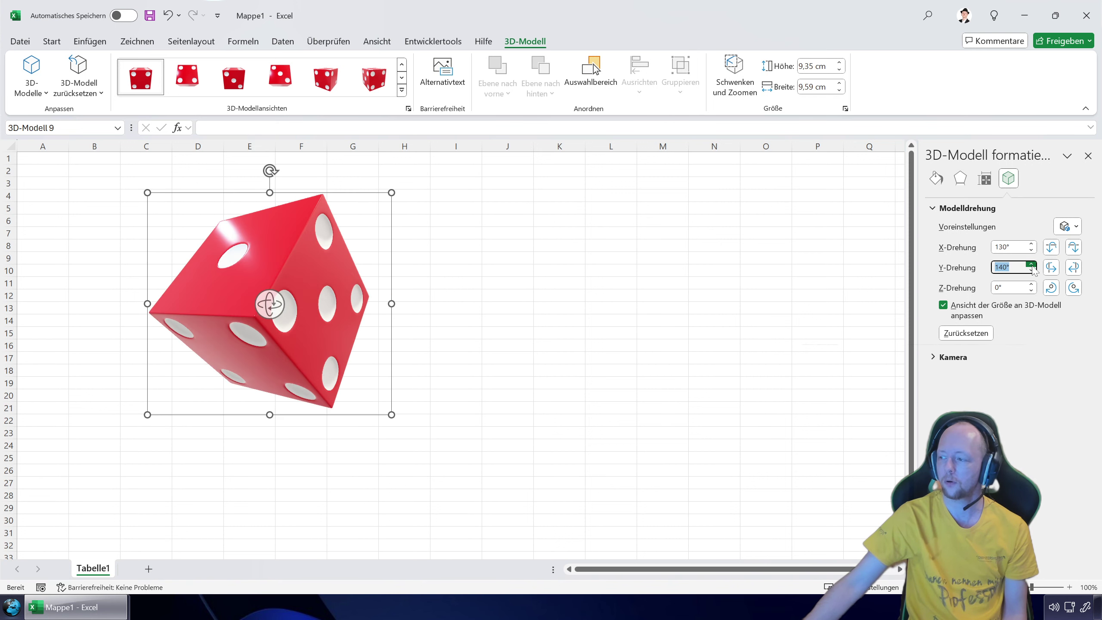
left_click(1032, 285)
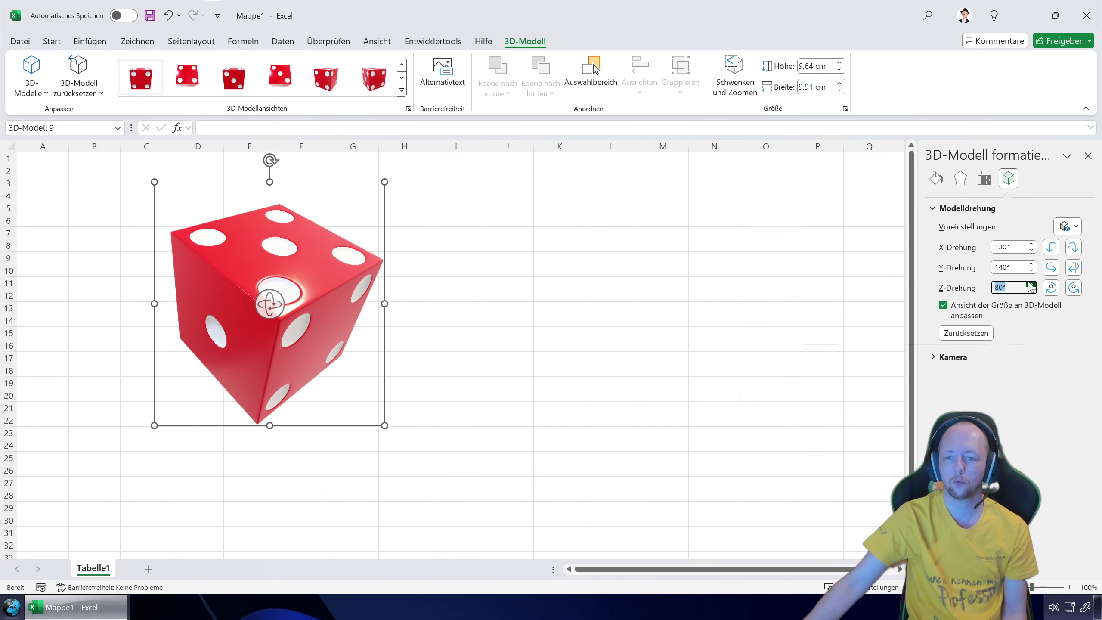
left_click(1032, 285)
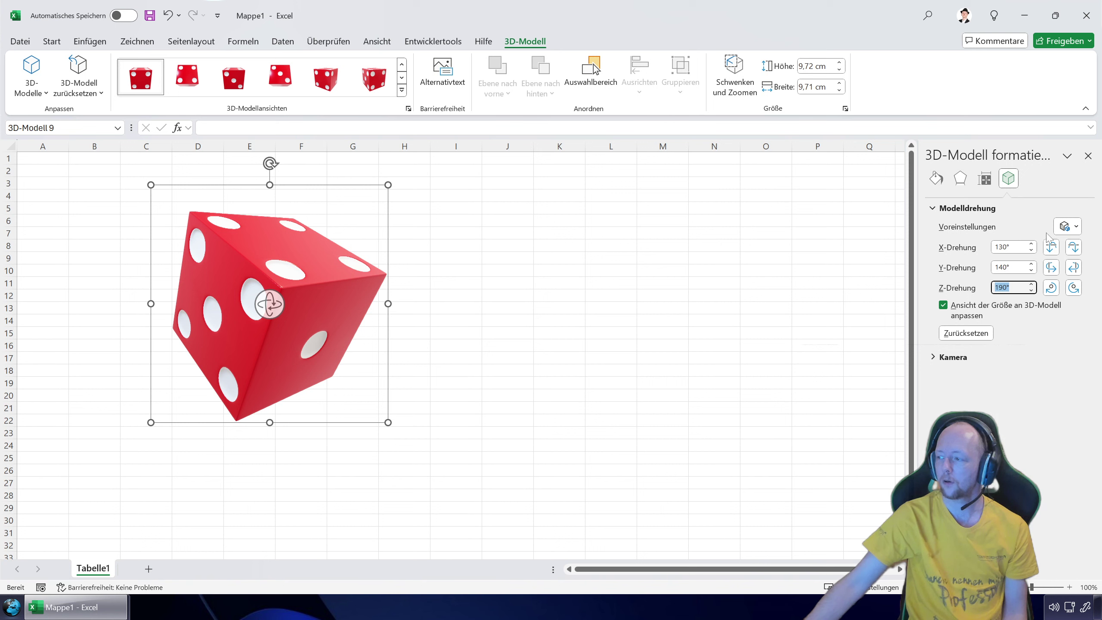
Step: Reset the die to the front preset rotation and expand the Kamera settings
left_click(1075, 230)
left_click(1074, 260)
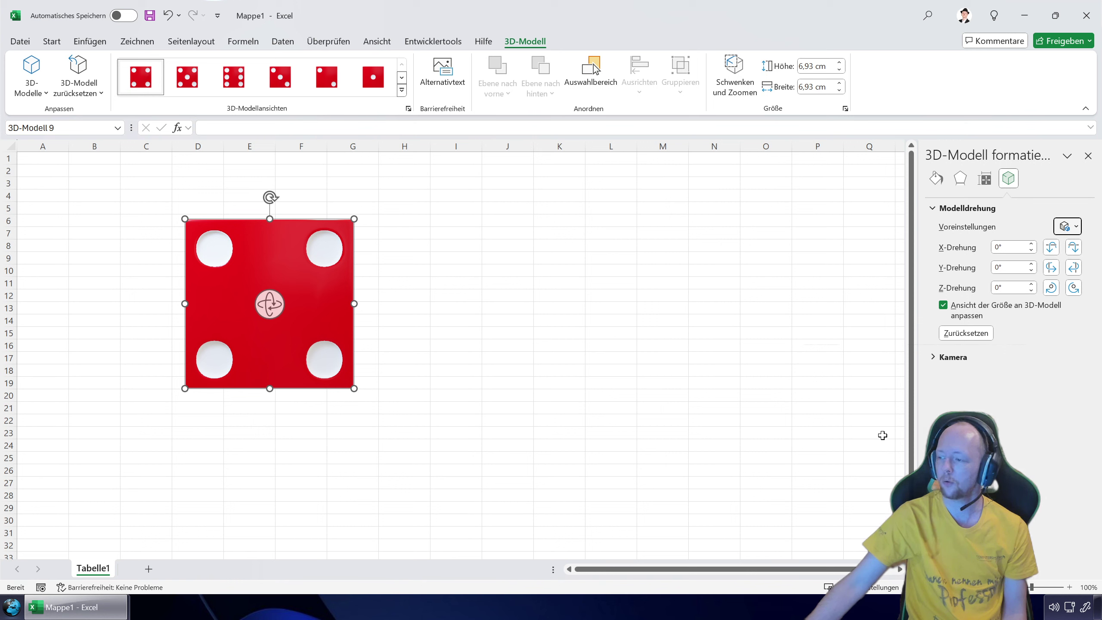
left_click(936, 357)
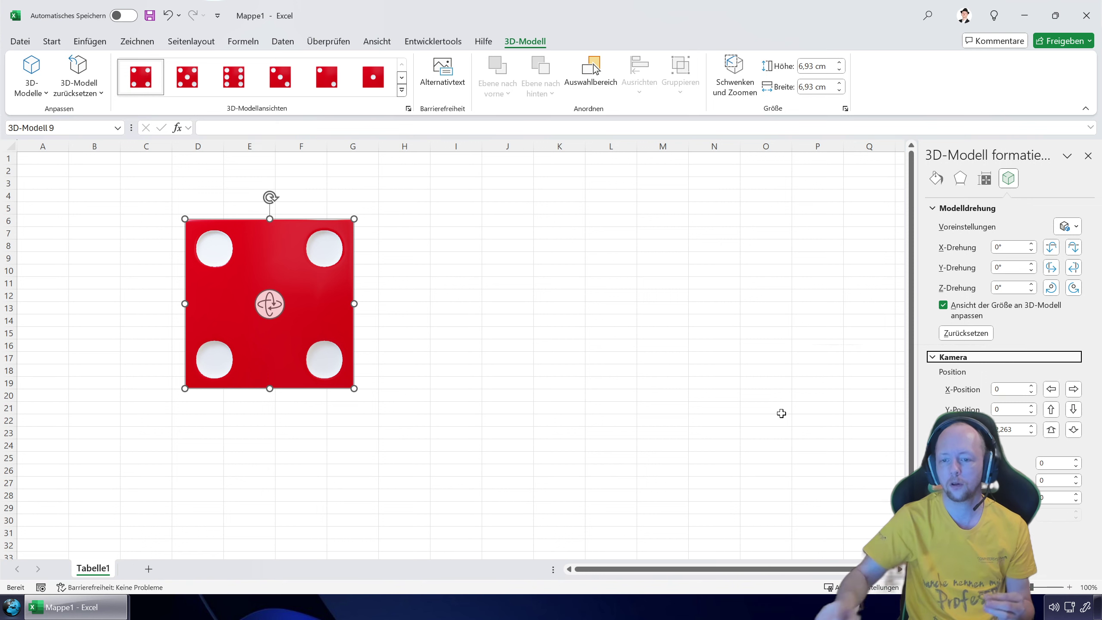
Step: Tilt the die with its rotation handle into a perspective view
mouse_move(287, 306)
left_mouse_down()
mouse_move(183, 324)
mouse_move(286, 314)
left_mouse_up()
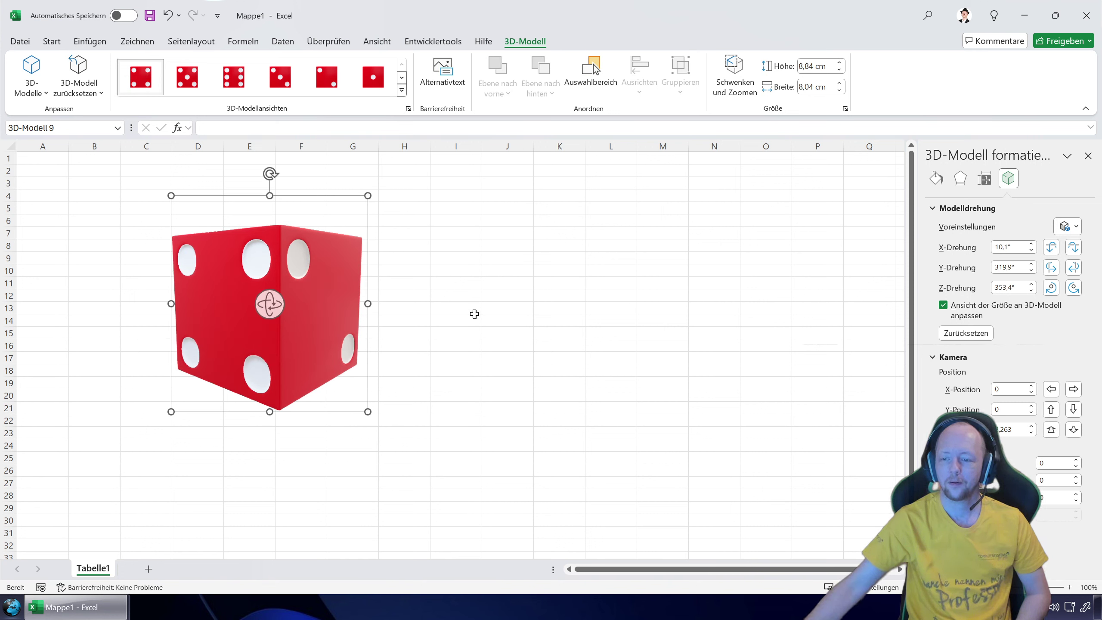
Step: Select cells I12:N26
left_click_drag(450, 297, 733, 471)
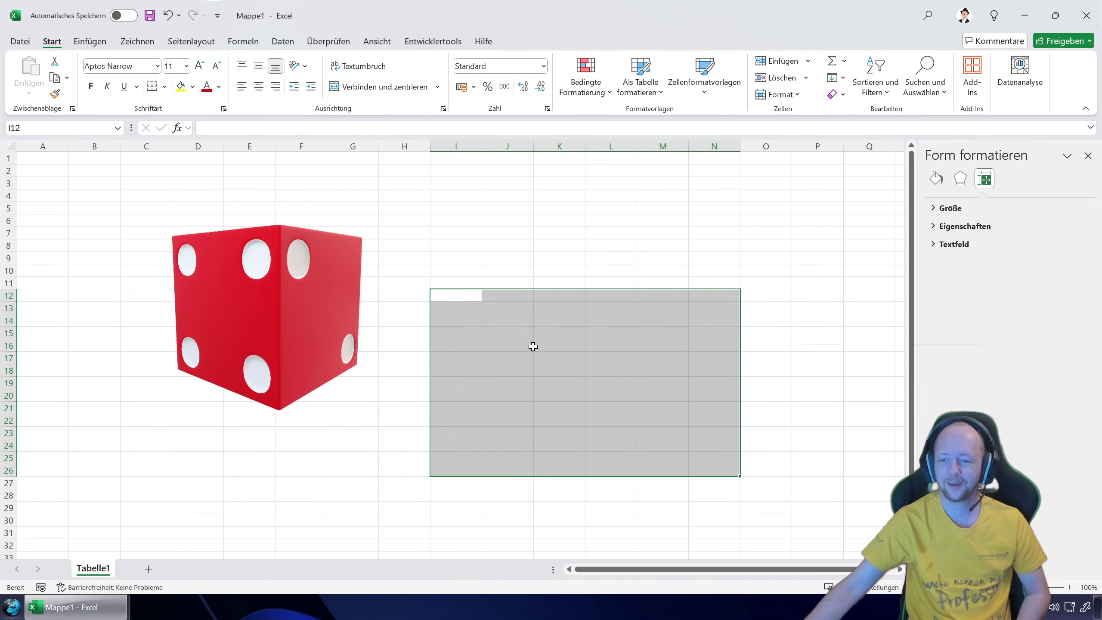
Step: Fill I12:N26 yellow and nudge the die slightly up and left
left_click(181, 86)
left_click(473, 218)
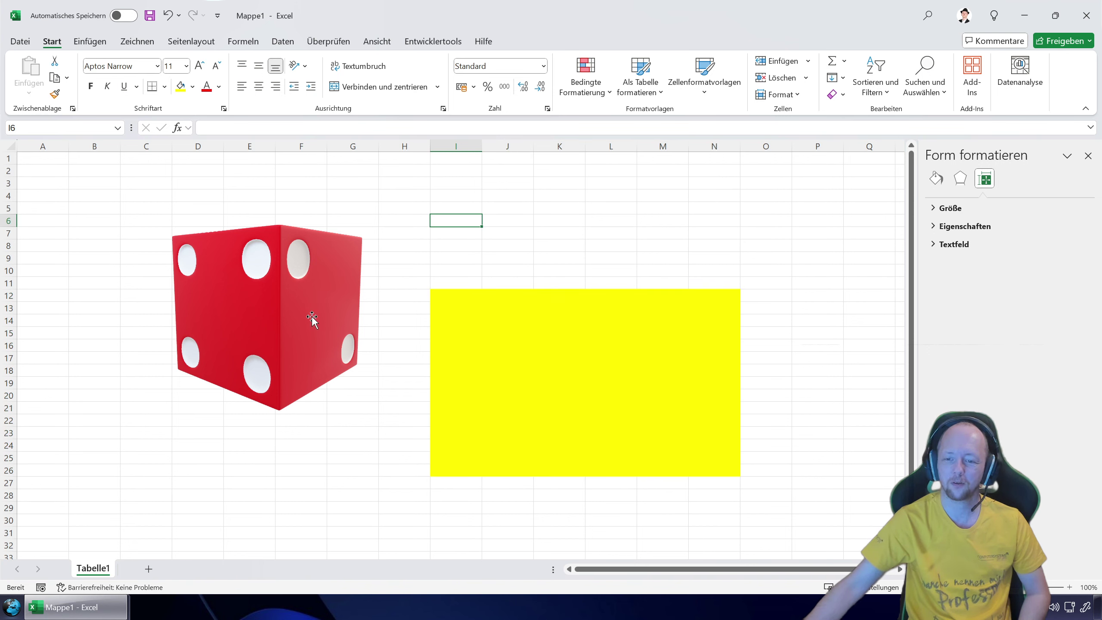
mouse_move(312, 318)
left_mouse_down()
mouse_move(423, 354)
mouse_move(293, 299)
left_mouse_up()
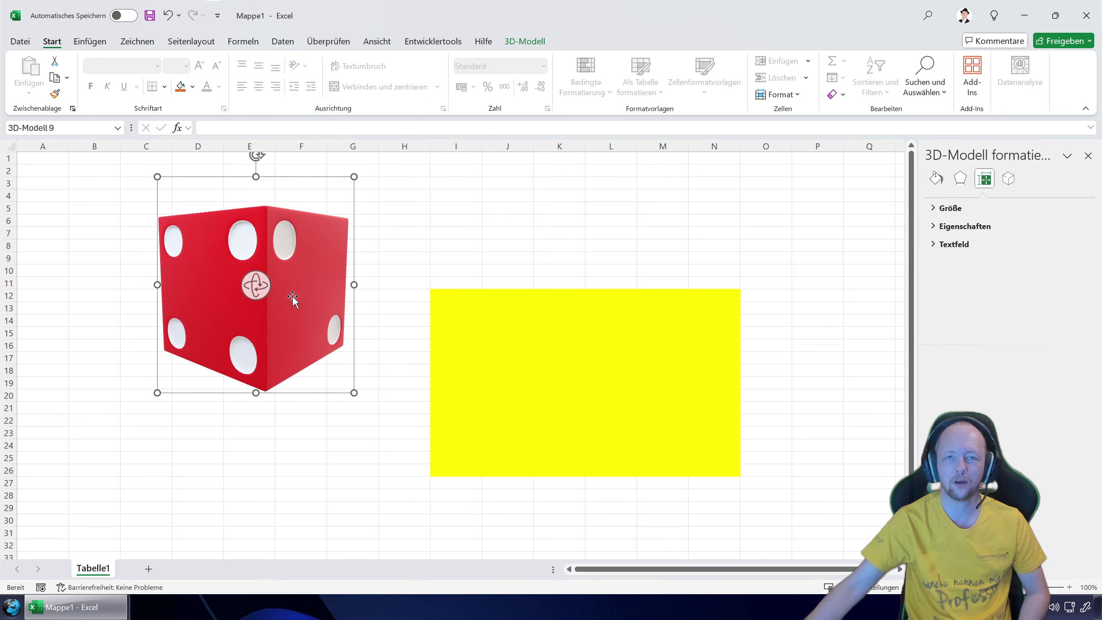
Step: Clear the fill from H10:P28 with Keine Füllung, then reselect the die
left_click_drag(418, 275, 829, 492)
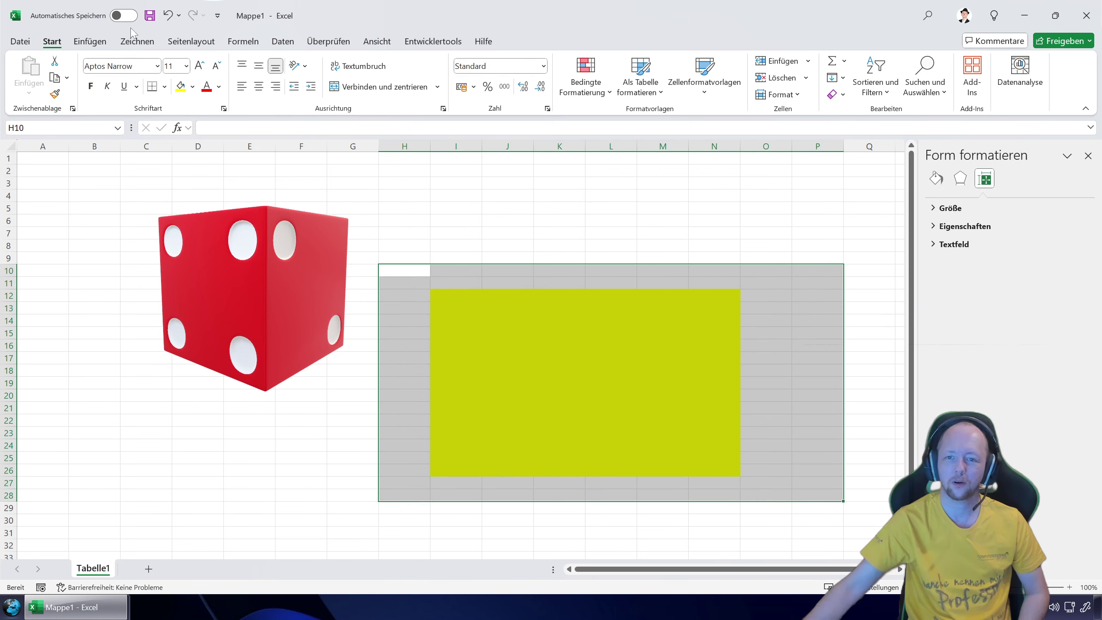
left_click(192, 87)
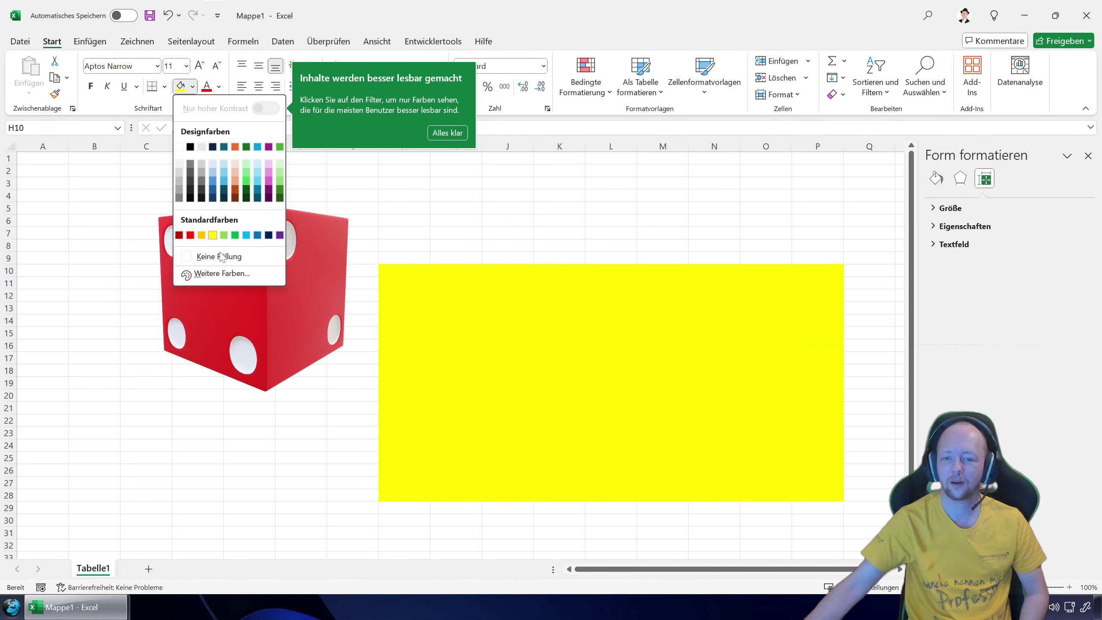
left_click(209, 256)
left_click(436, 280)
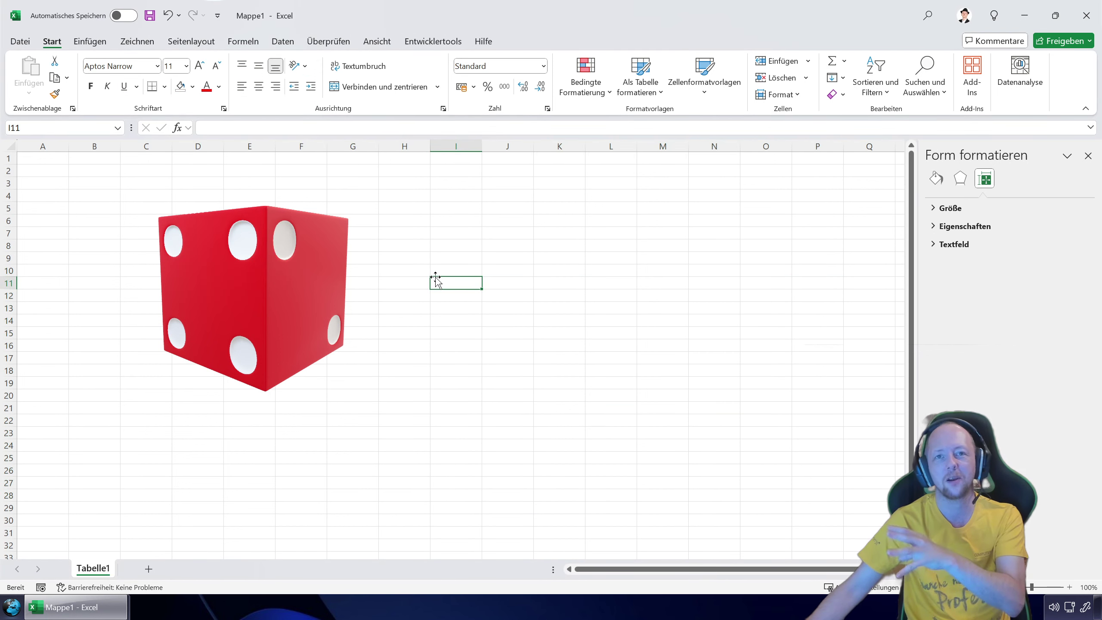
left_click(319, 298)
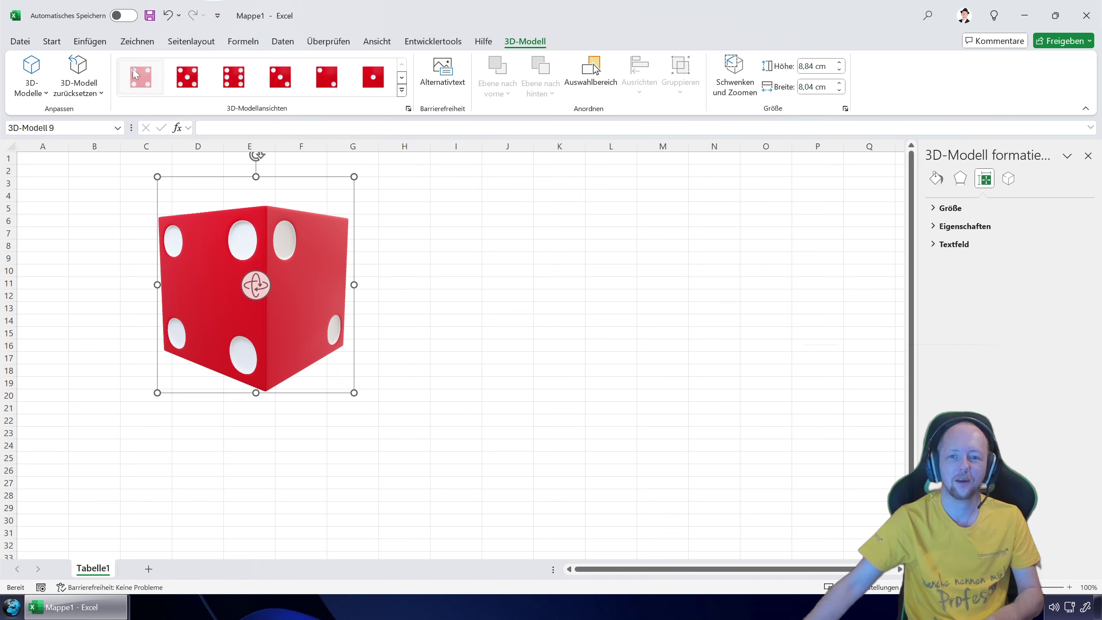
Step: Switch the die to the flat front view, shrink it to 3,83 cm square, move it down-left
left_click(141, 77)
left_click(411, 280)
left_click(288, 290)
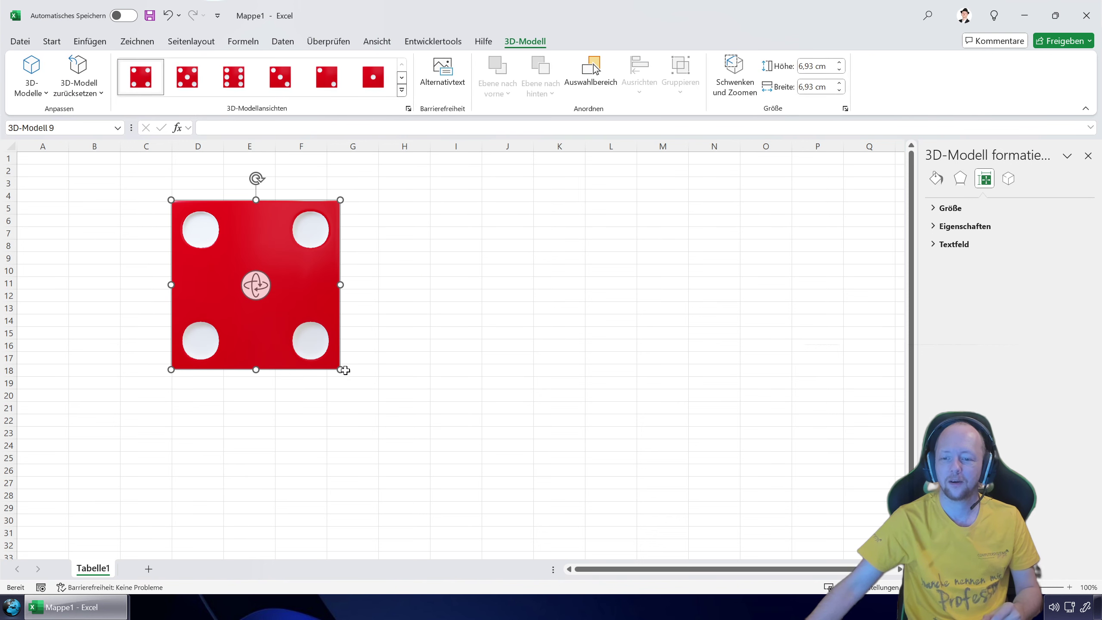
left_click_drag(340, 369, 265, 294)
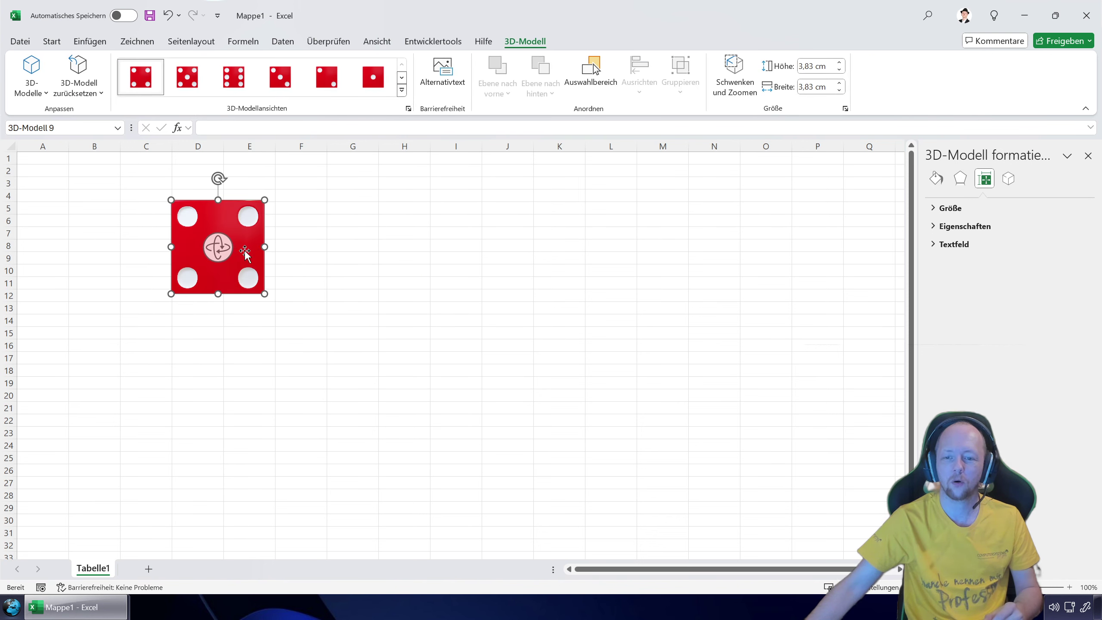
left_click_drag(245, 251, 208, 273)
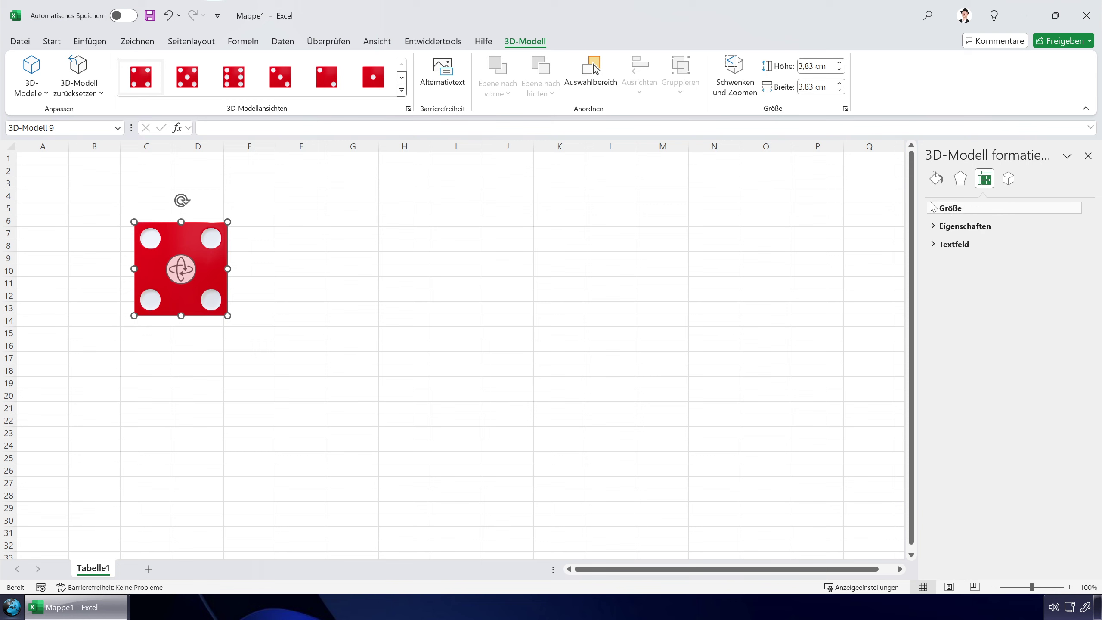
Step: Open 3D-Modell formatieren via the 3D-Modellansichten launcher and widen the pane
left_click(408, 109)
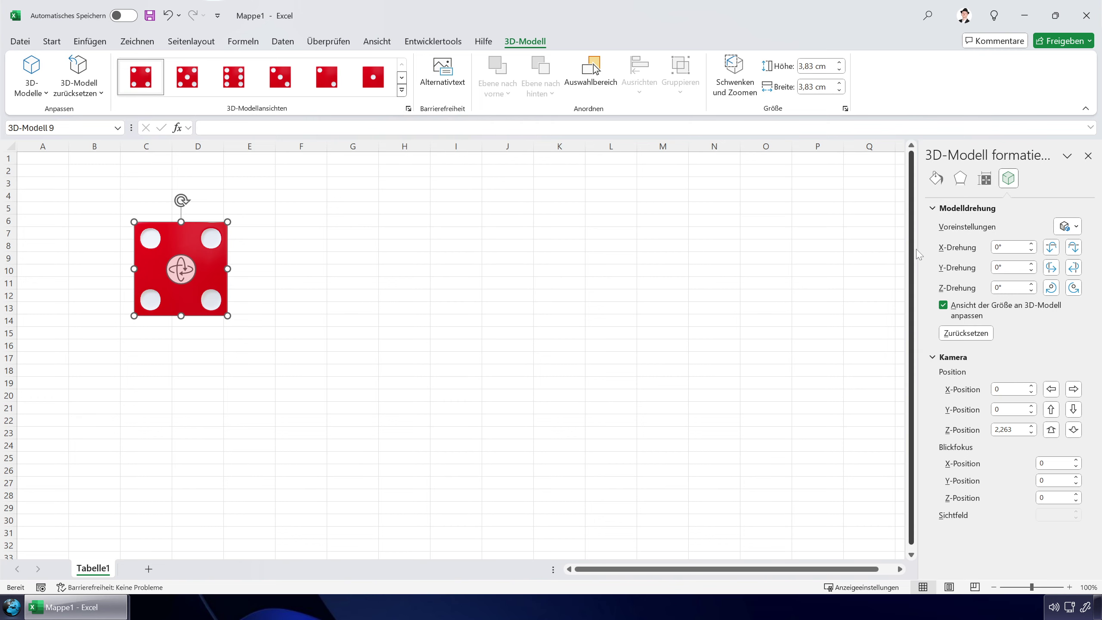
left_click_drag(915, 250, 705, 247)
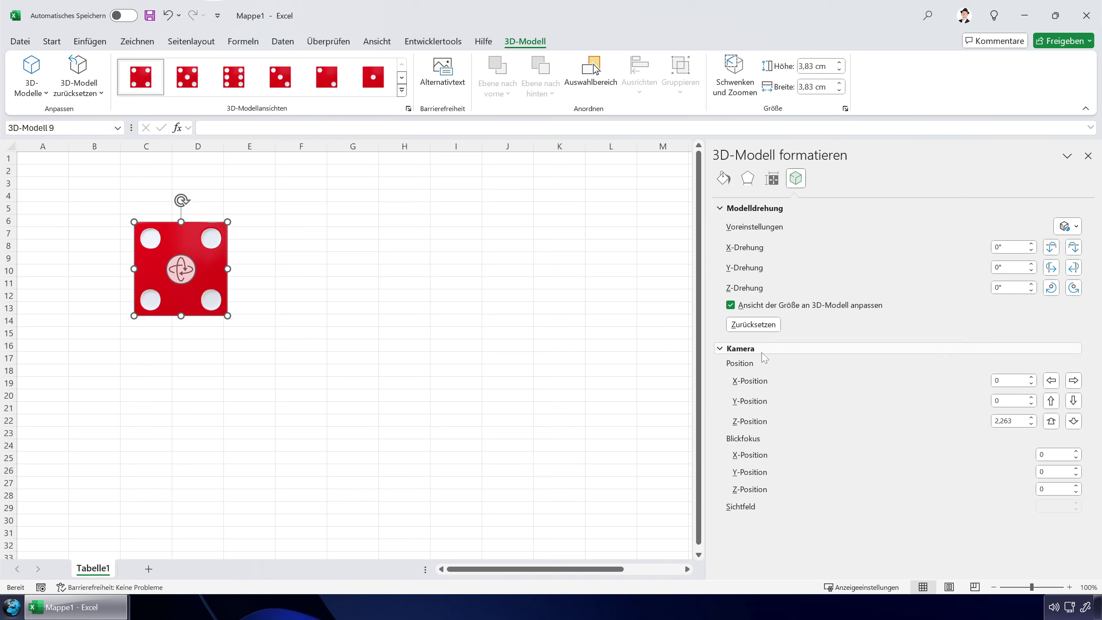
Step: Collapse the Kamera section and step the X-Drehung up in 10° increments
left_click(732, 348)
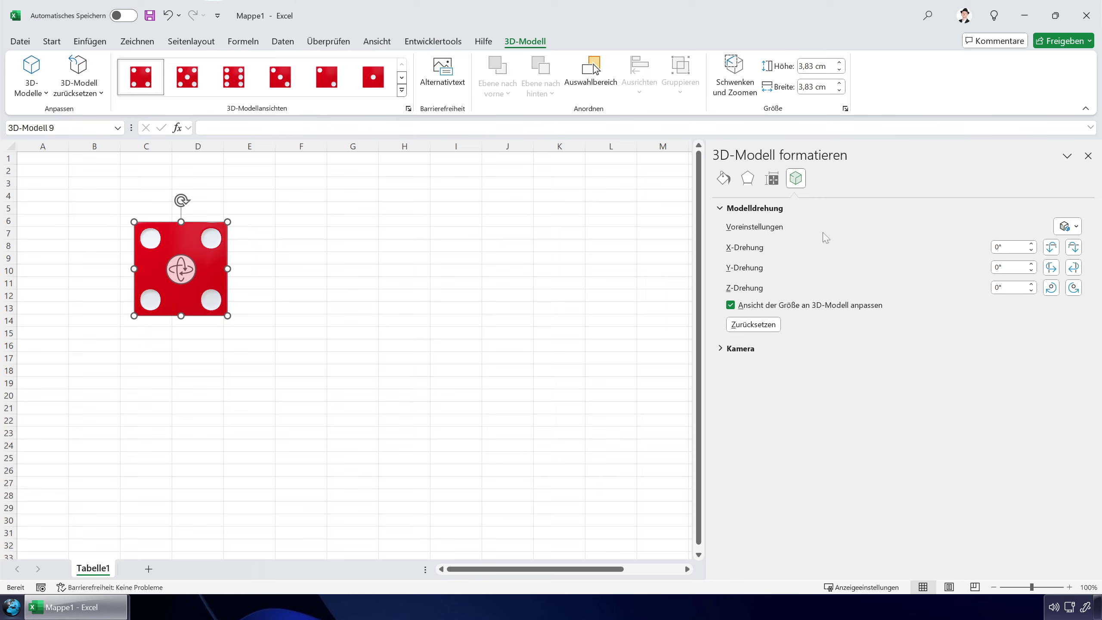
left_click(1032, 244)
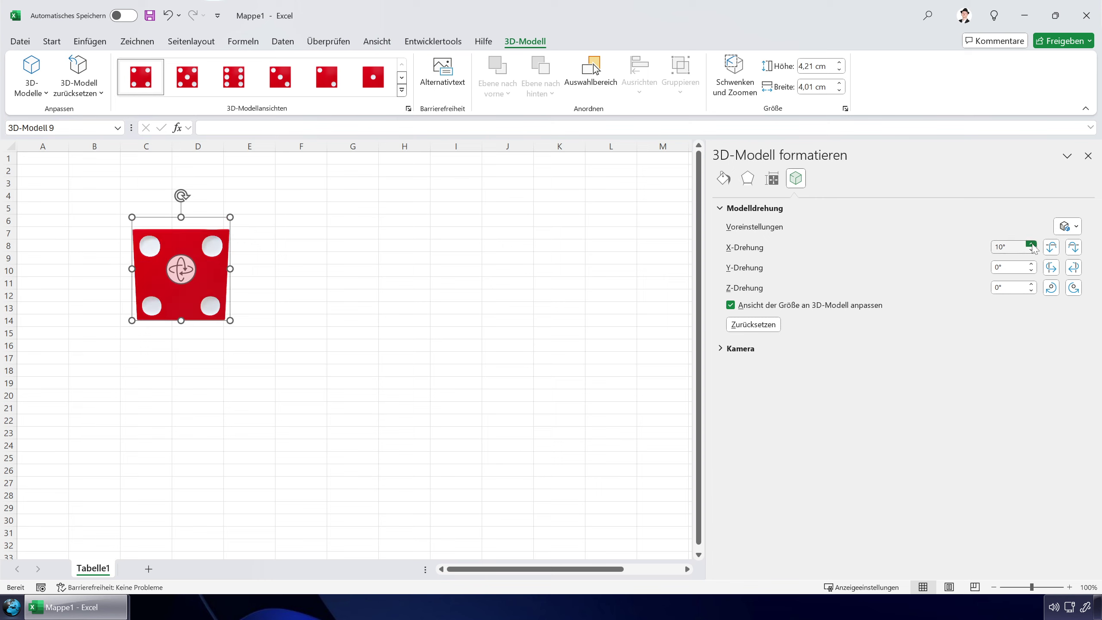
left_click(1032, 244)
left_click(1032, 244)
left_click(1032, 244)
left_click(1032, 244)
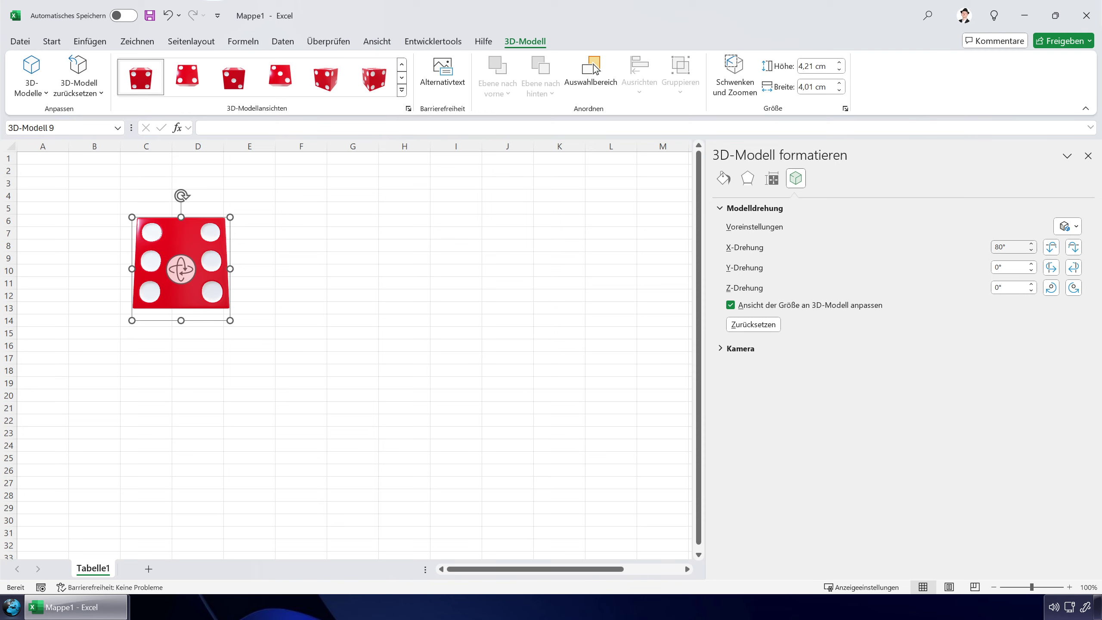
Step: Edit the X-Drehung value directly, returning it to 0°
left_click(998, 246)
key("Up")
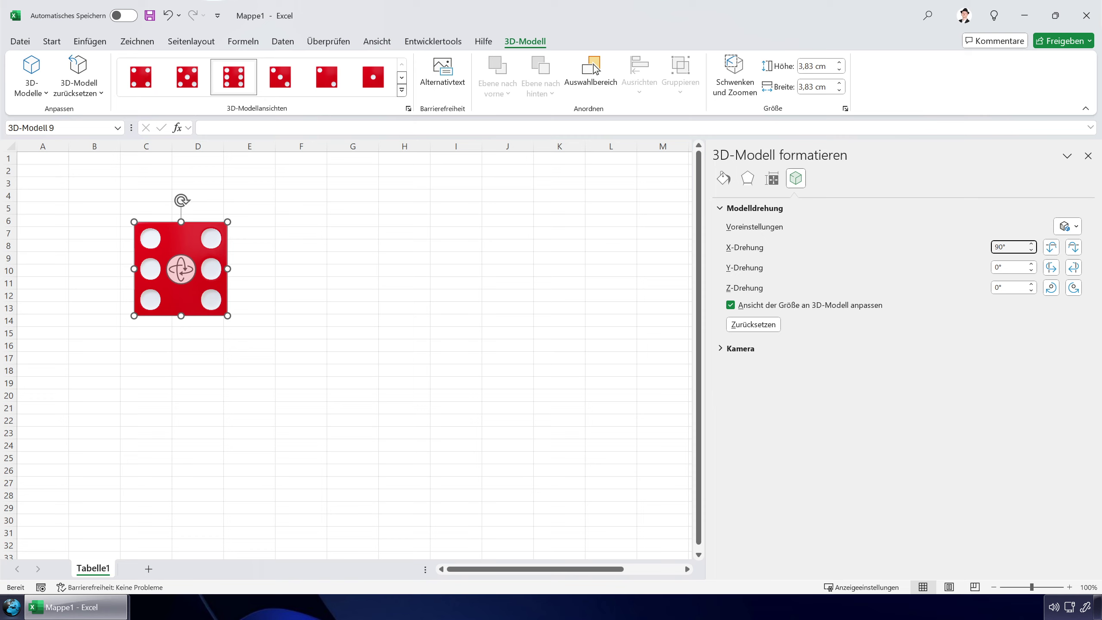
type("18")
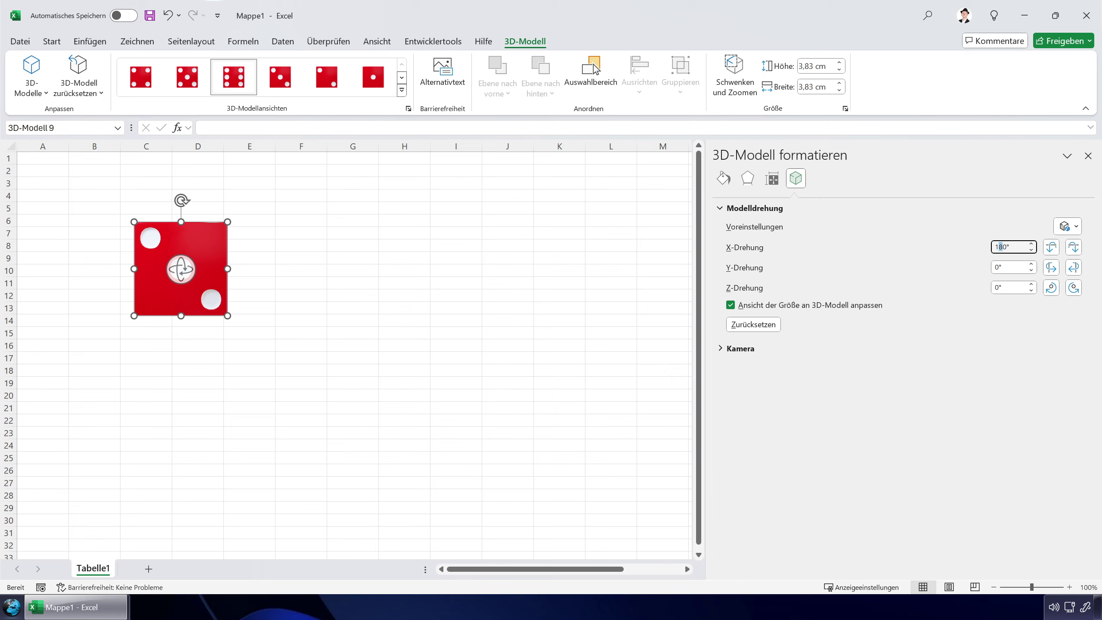
type("27")
key("shift+Home")
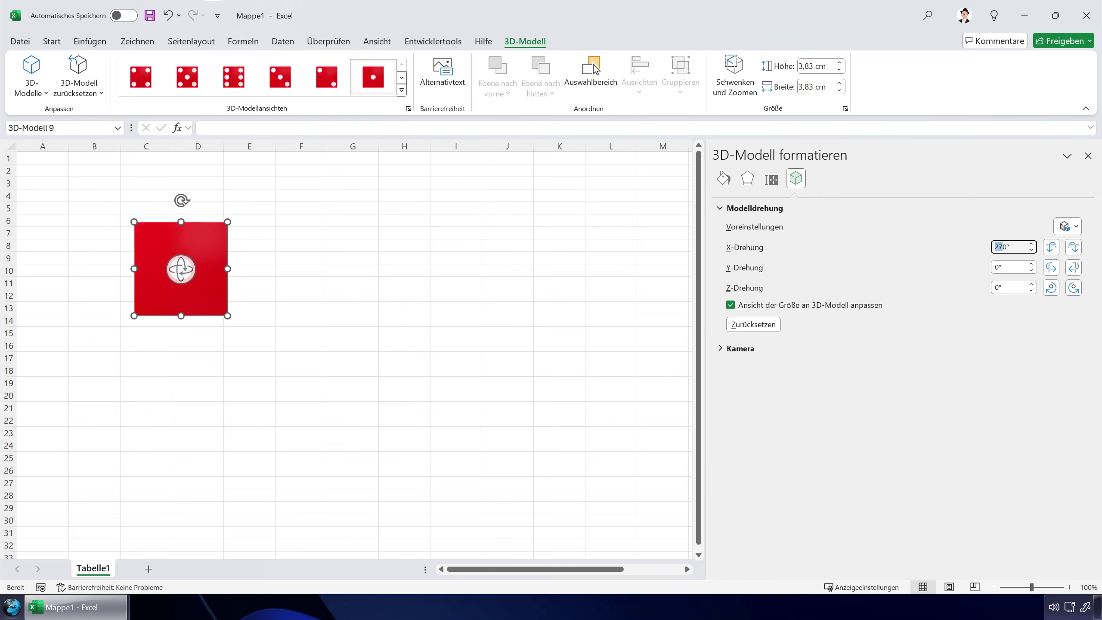
type("3")
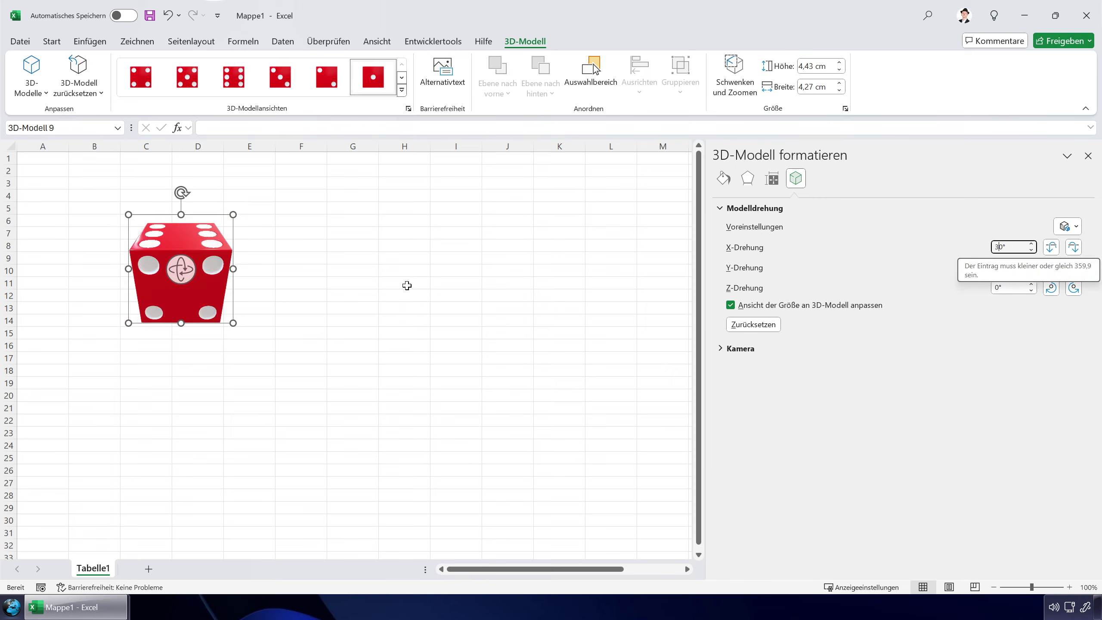
key("BackSpace")
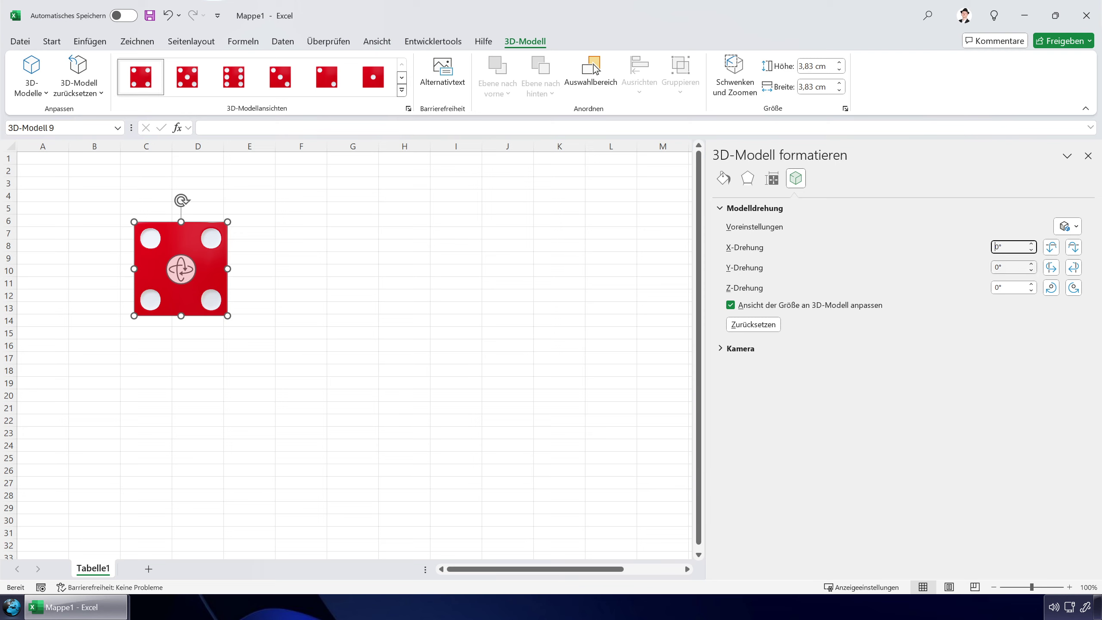
key("Tab")
type("9")
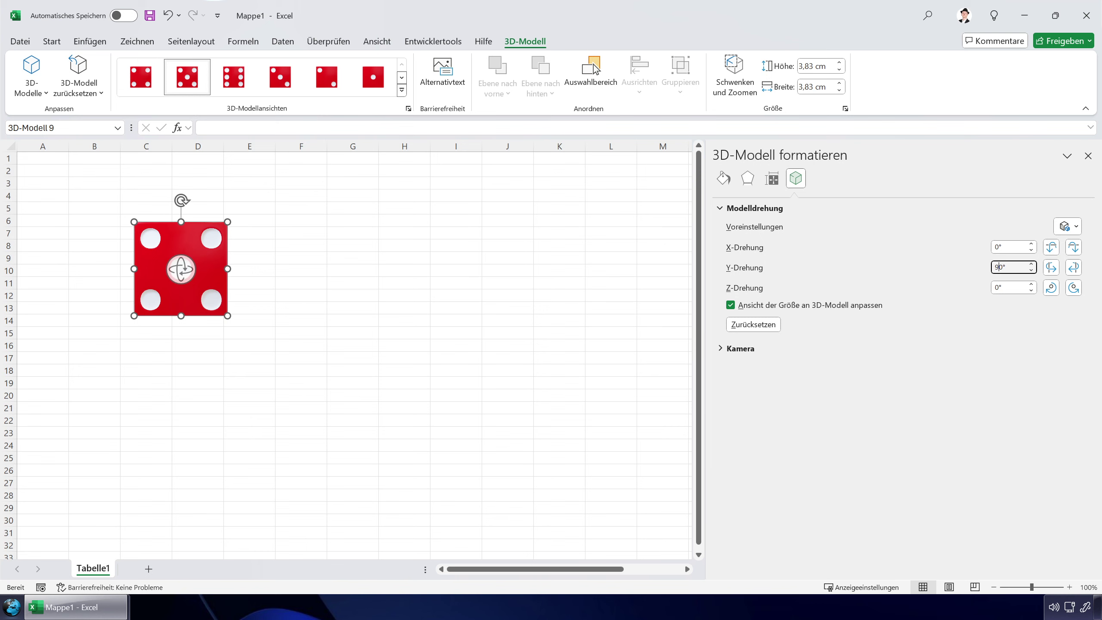
left_click(304, 332)
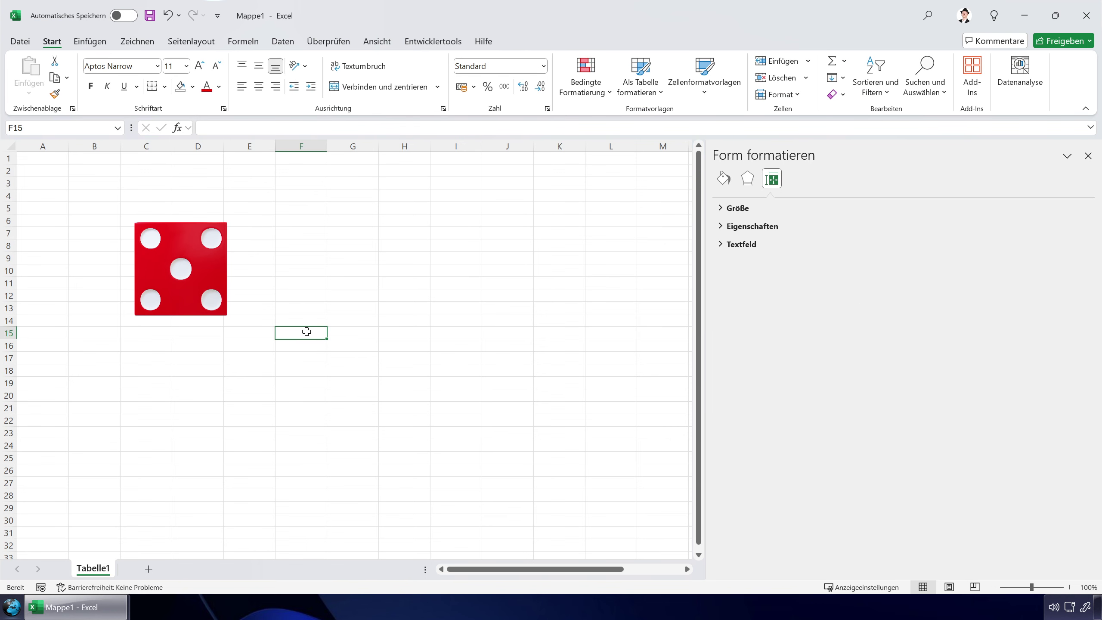
left_click(191, 278)
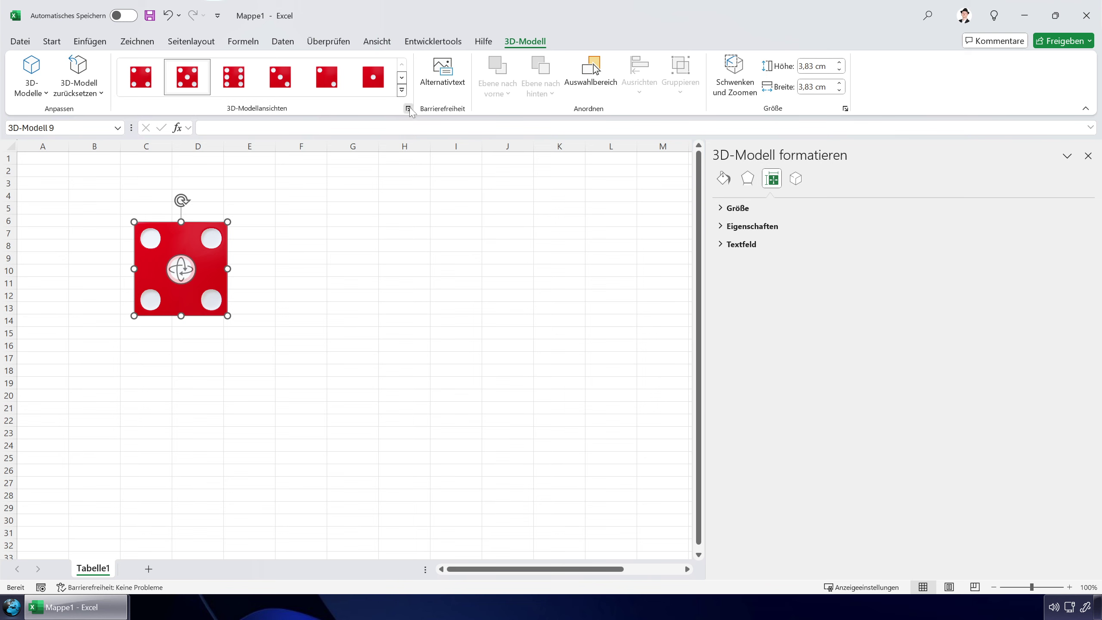
left_click(795, 177)
left_click_drag(998, 267, 970, 269)
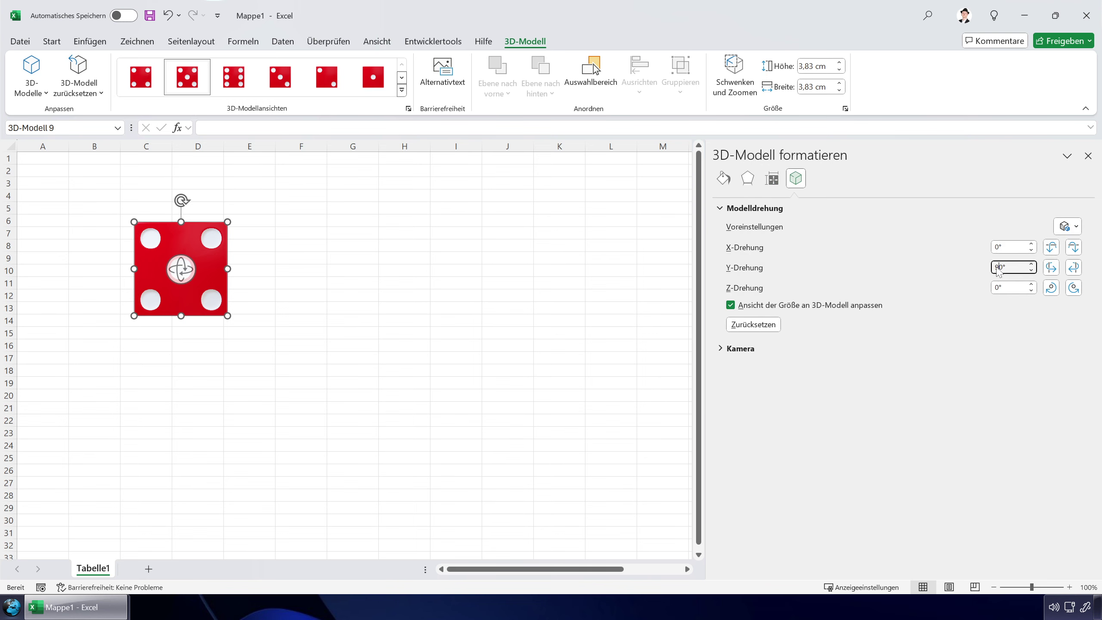
type("18")
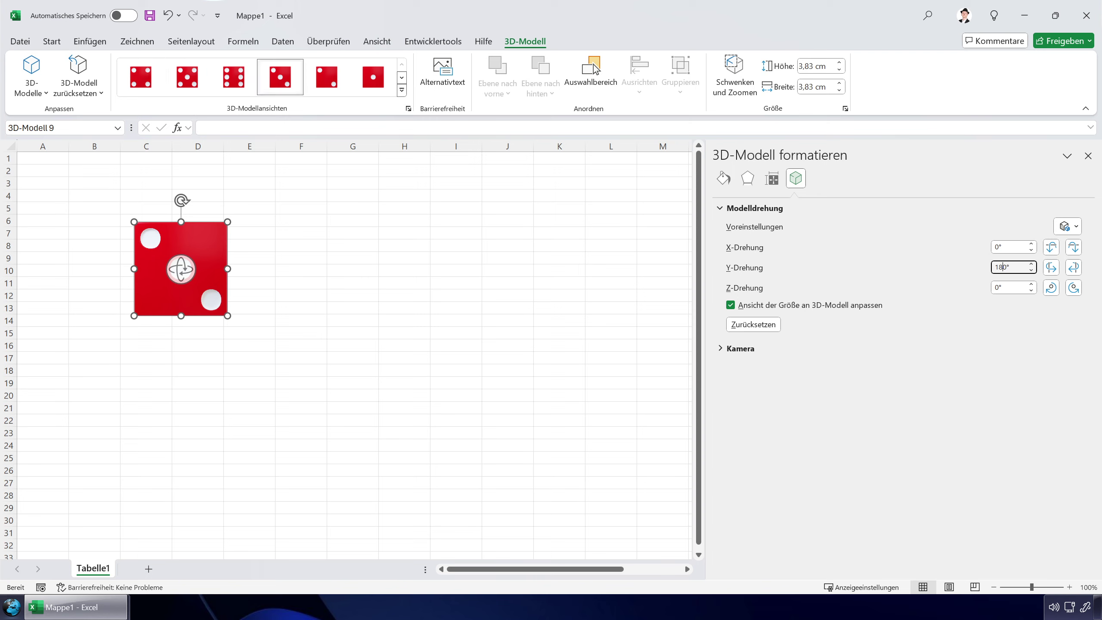
key("BackSpace")
key("BackSpace")
type("27")
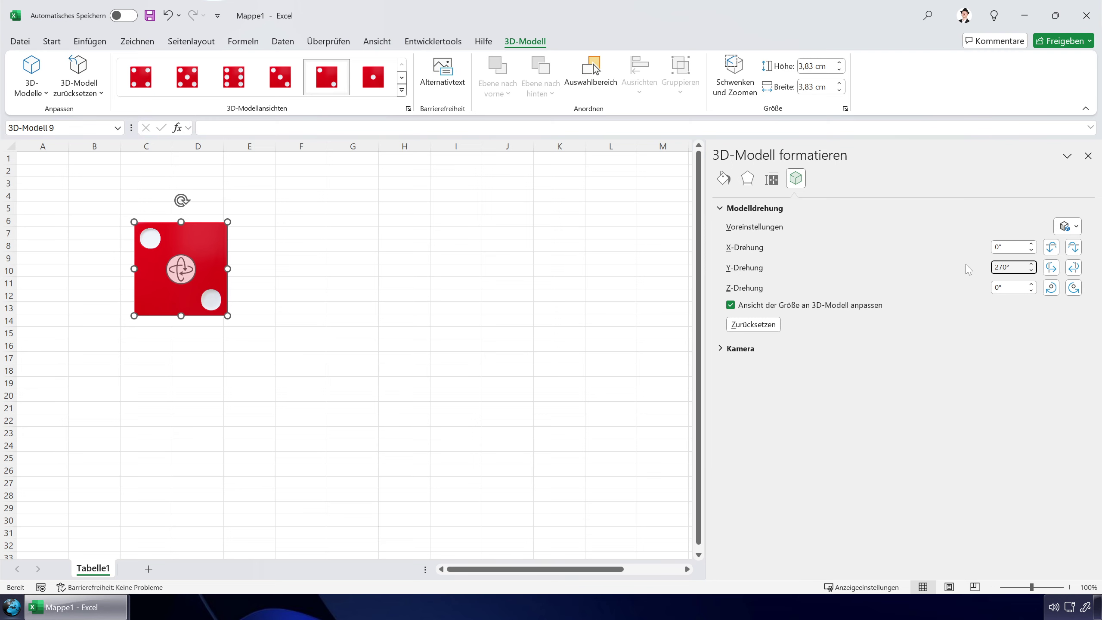
key("BackSpace")
key("BackSpace")
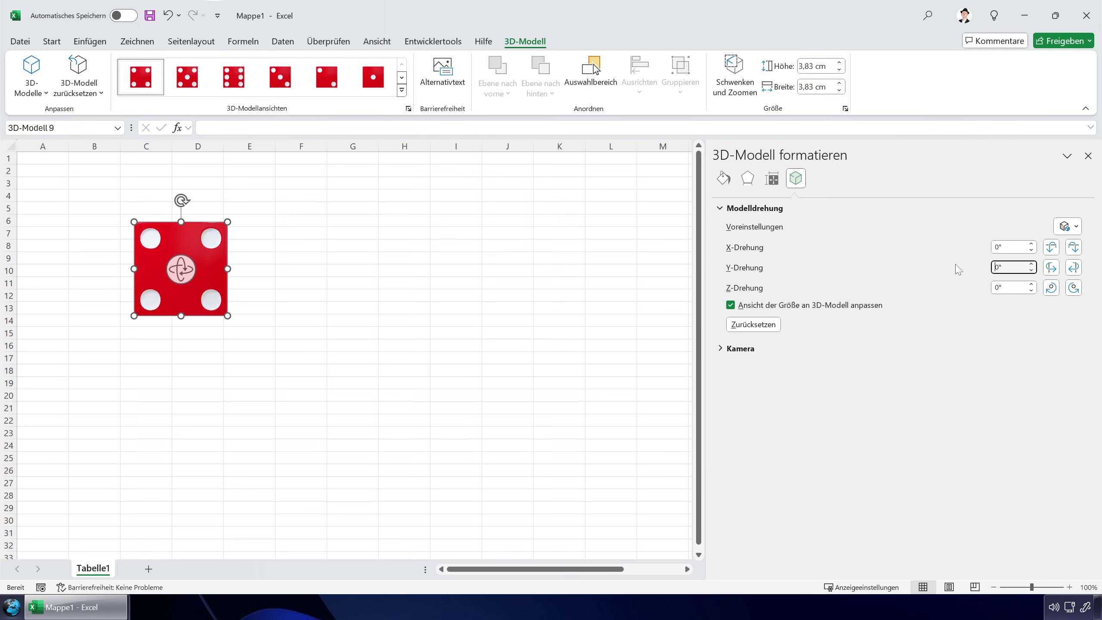
left_click(369, 257)
left_click(197, 273)
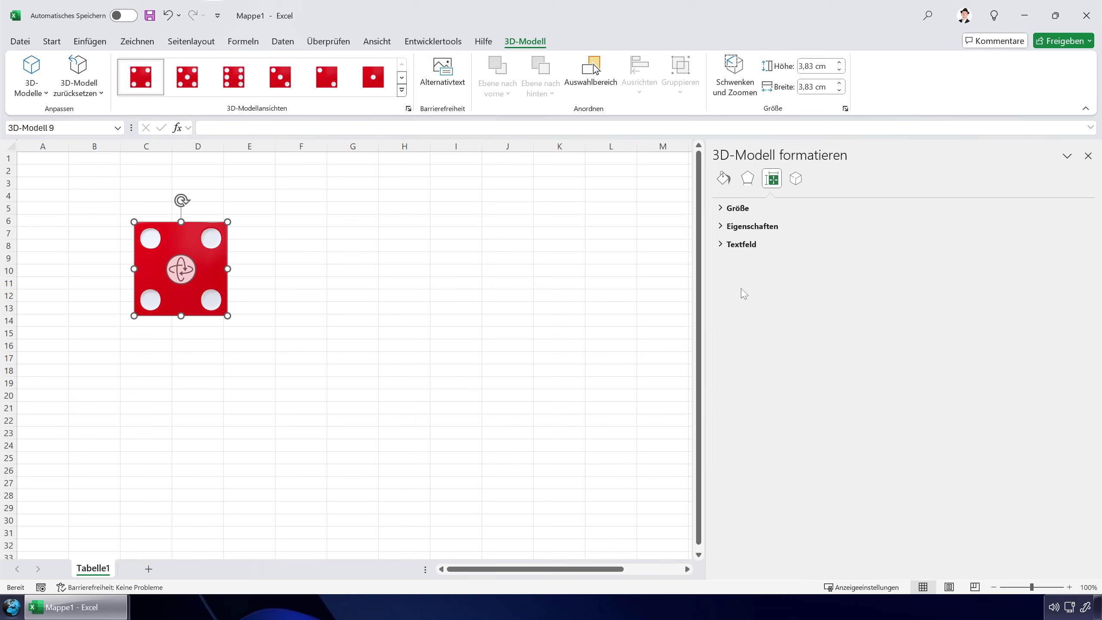
left_click(408, 109)
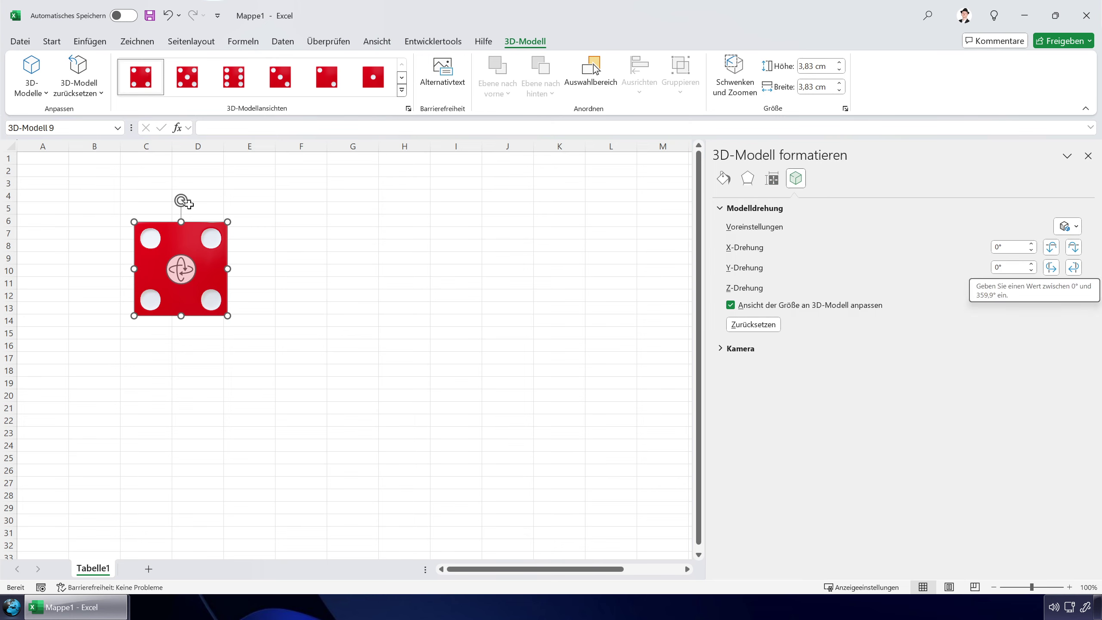
left_click_drag(181, 200, 265, 404)
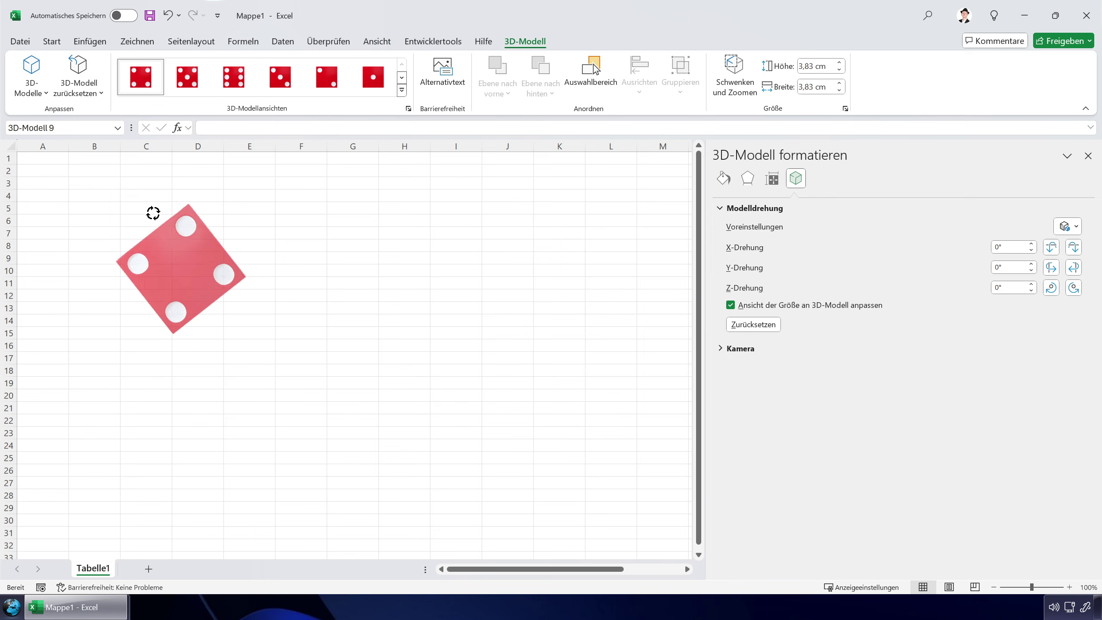
left_click_drag(266, 403, 179, 206)
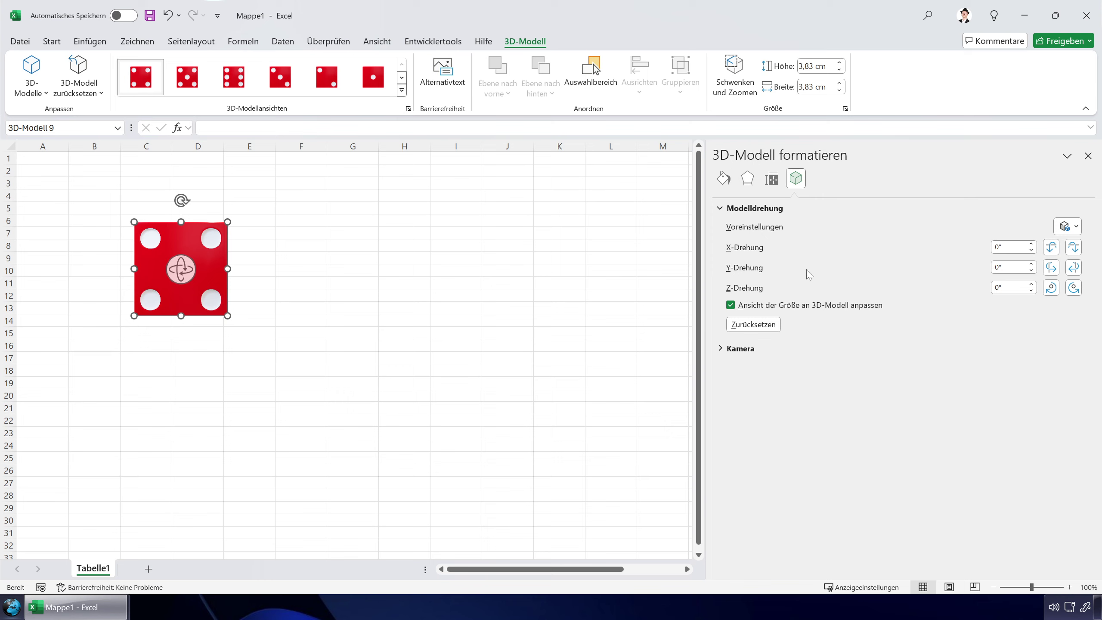
Step: Look through the 3D view gallery and reset options, then reselect the die
left_click(401, 90)
left_click(99, 93)
left_click(116, 112)
left_click(401, 296)
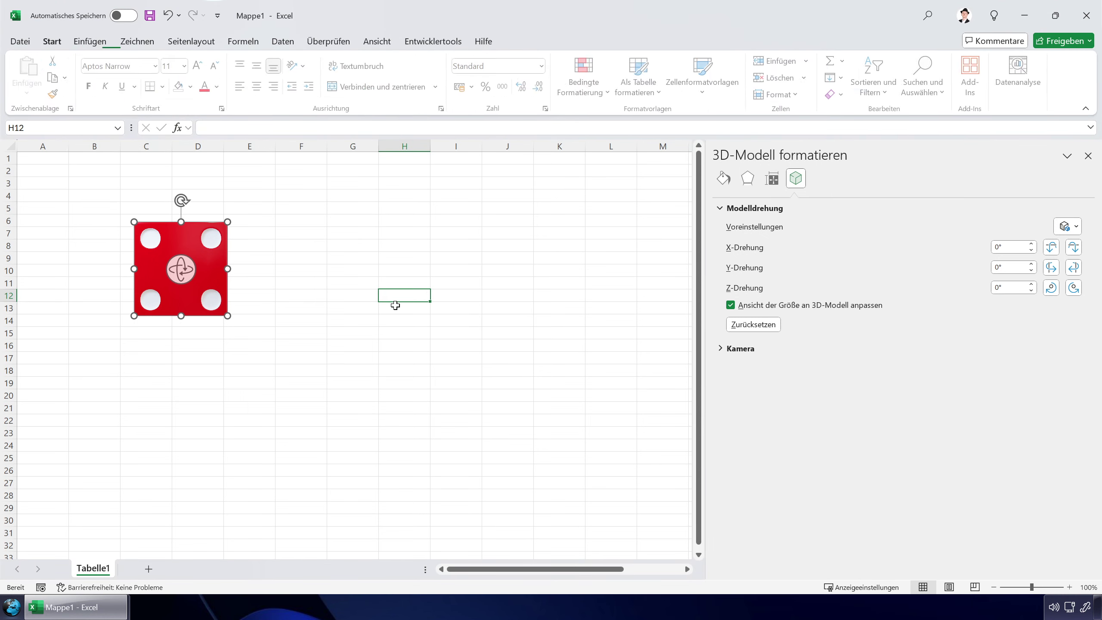
left_click(185, 263)
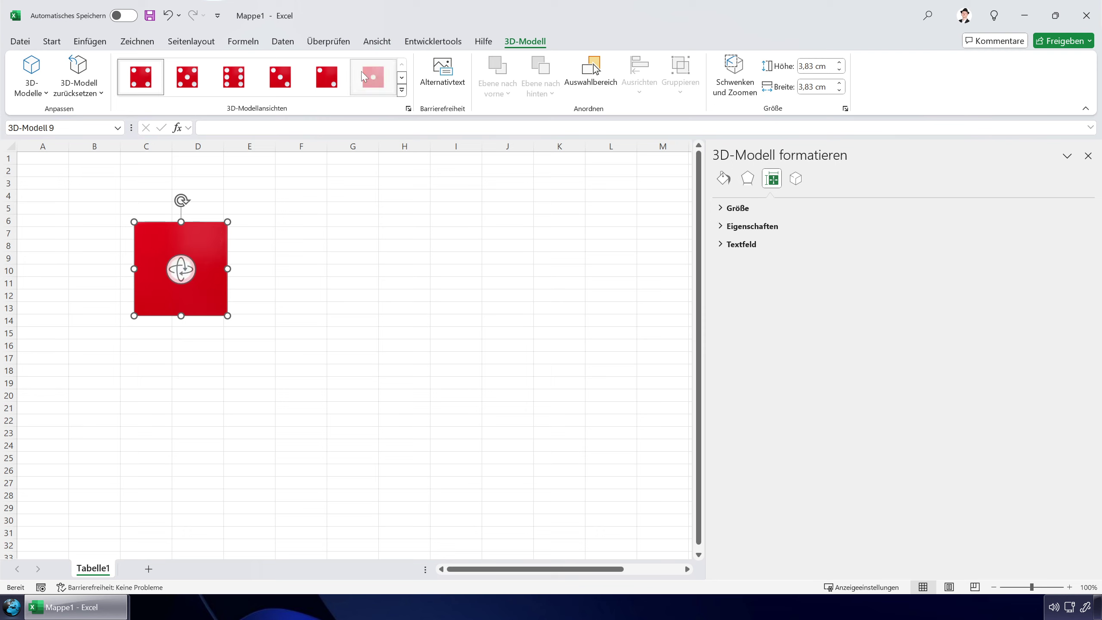
Step: Apply the sixth, fifth, then fourth preset views, leaving the three-pip face forward
left_click(372, 77)
left_click(408, 109)
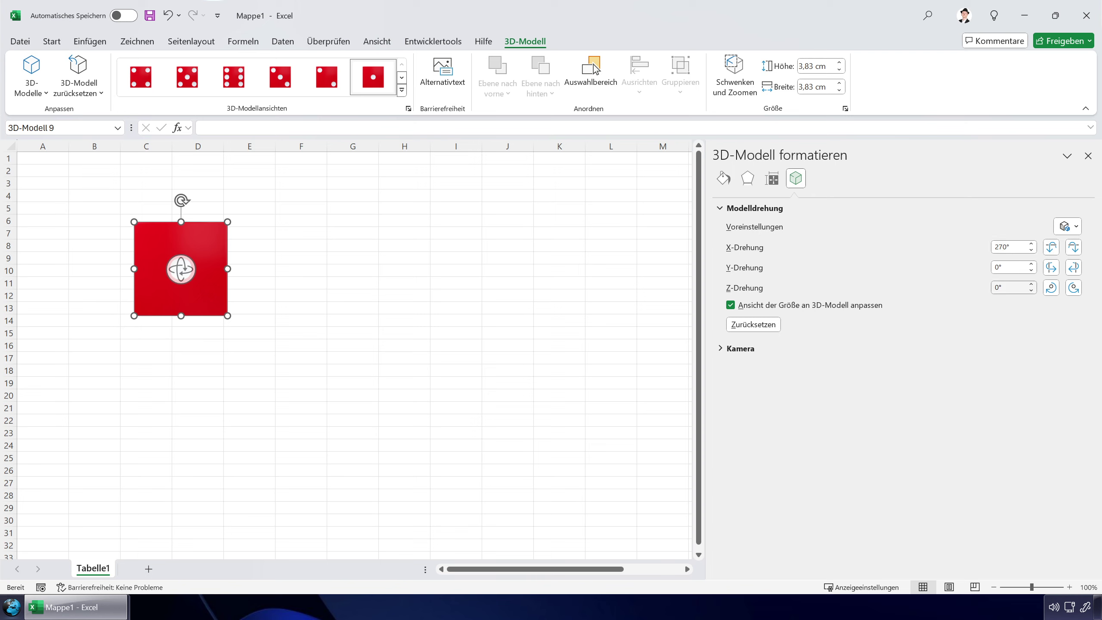
left_click(326, 77)
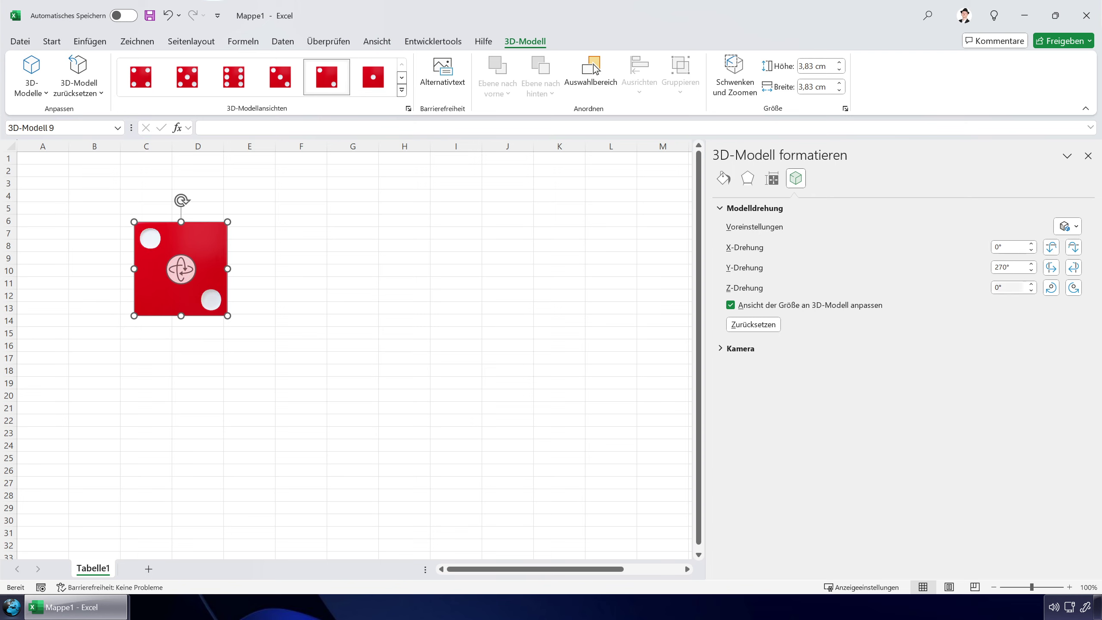
left_click(267, 81)
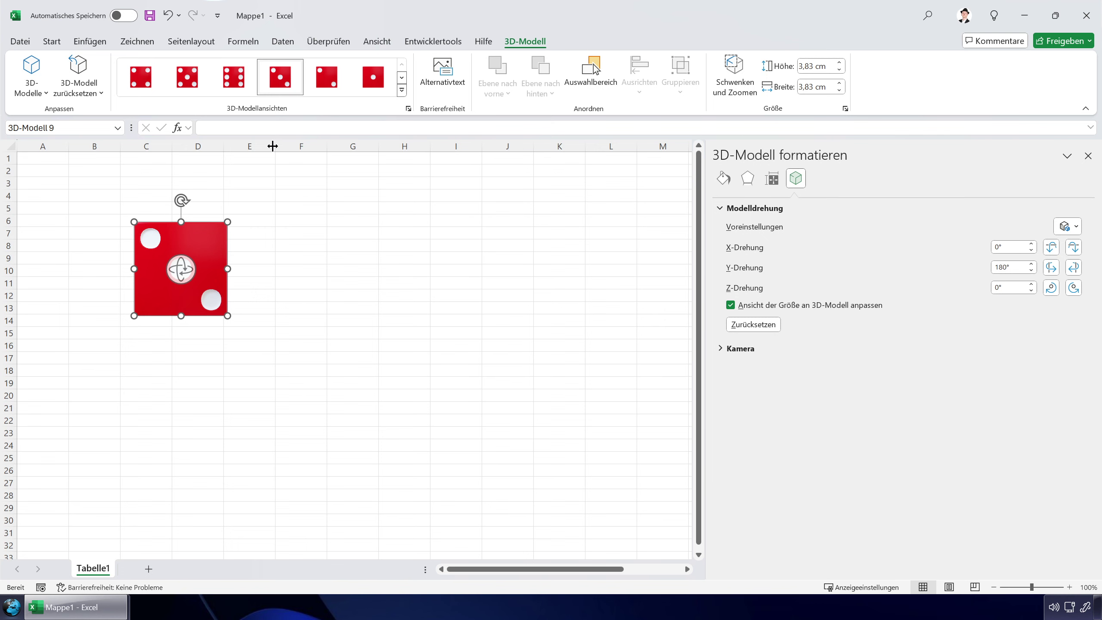
left_click(278, 193)
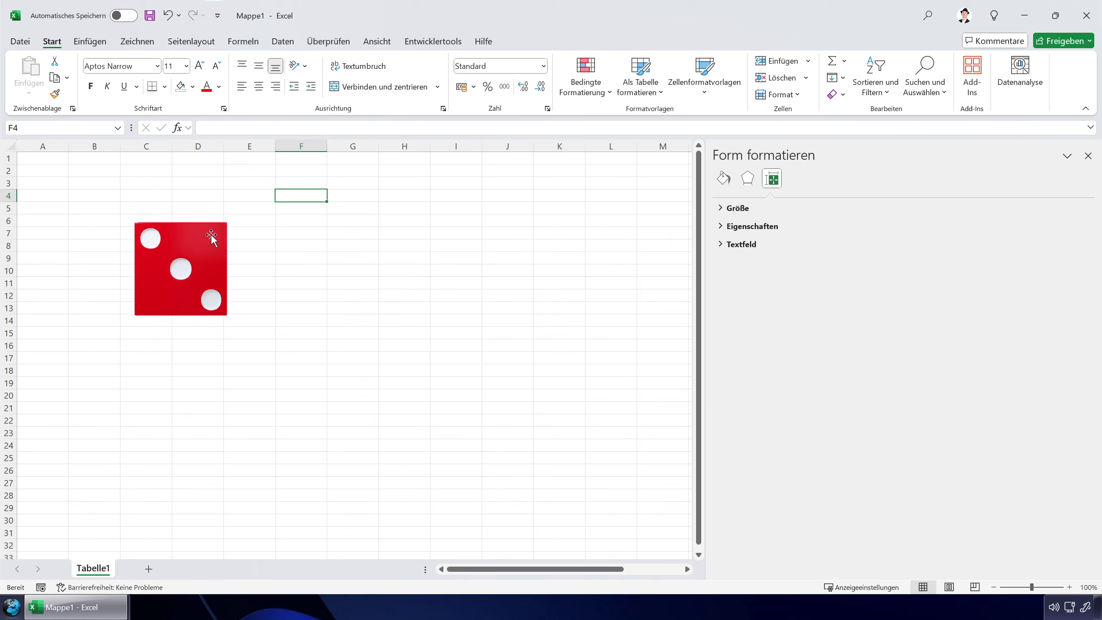
left_click(197, 242)
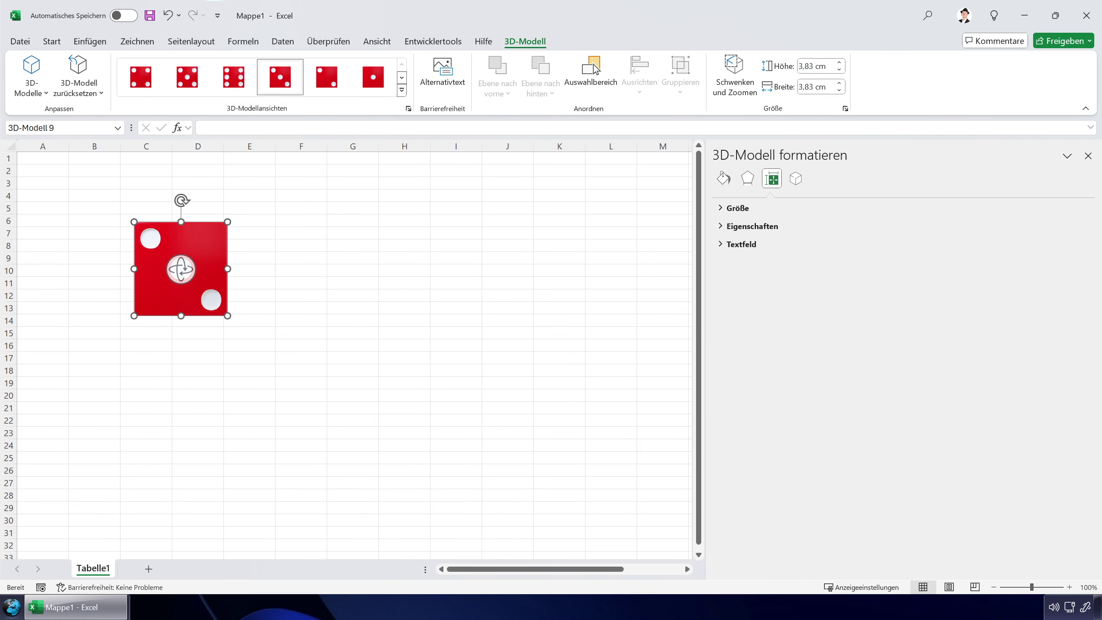
left_click(13, 128)
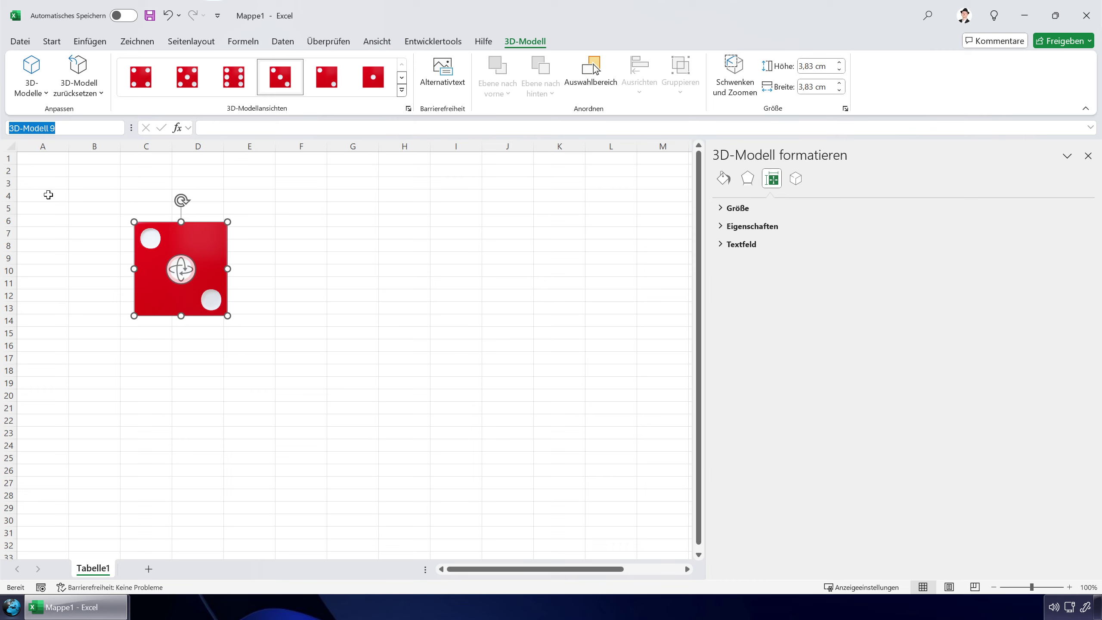
Step: Name the model Würfel in the Name Box and view the sheet's object list
type("Würfel")
key("Return")
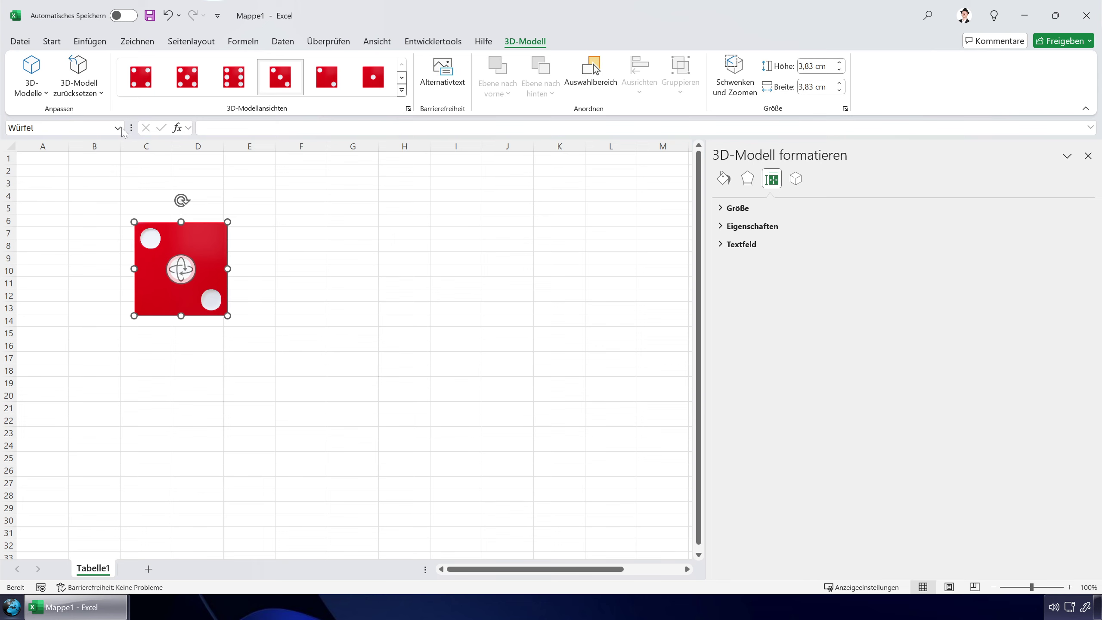
left_click(117, 128)
left_click(94, 208)
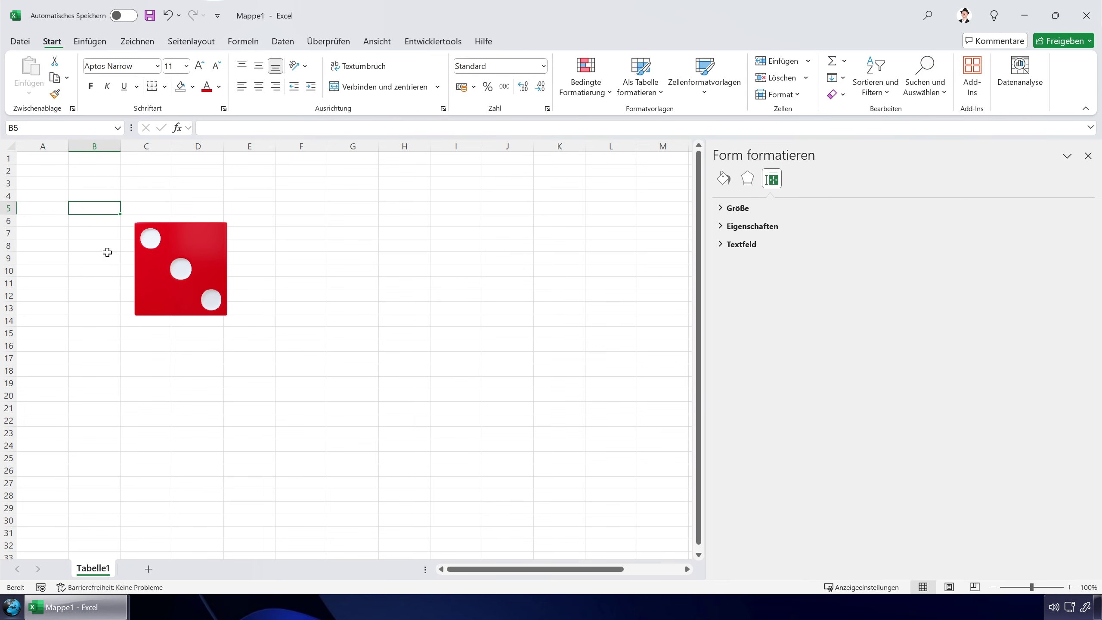
Step: Reselect the die twice to confirm the Name Box shows Würfel
left_click(163, 282)
left_click(44, 127)
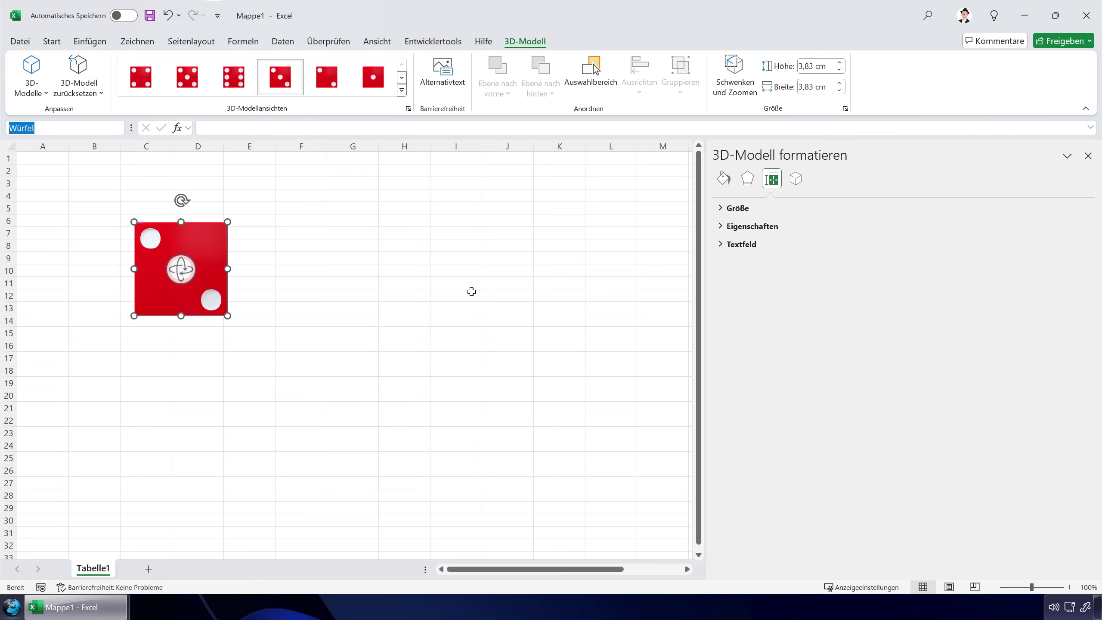
left_click(391, 236)
left_click(184, 256)
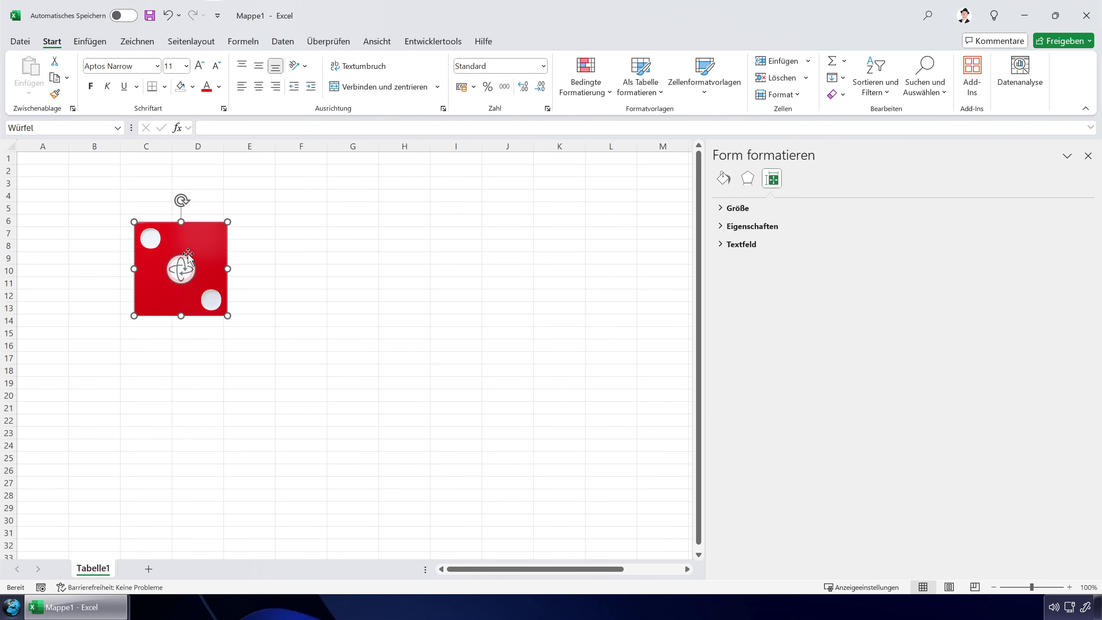
left_click(21, 128)
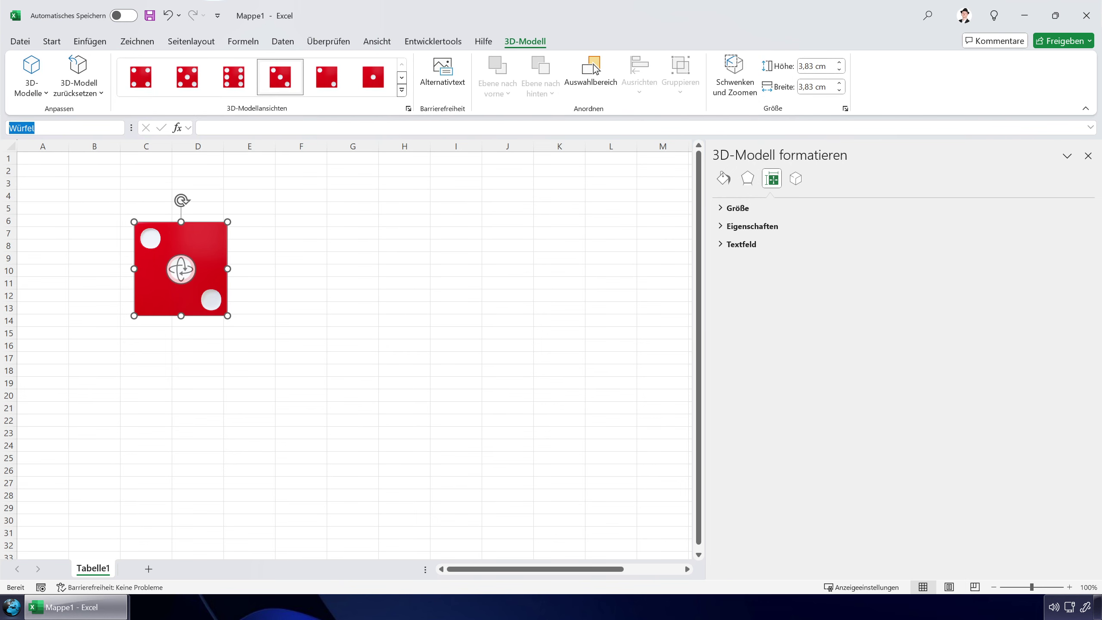
left_click(343, 211)
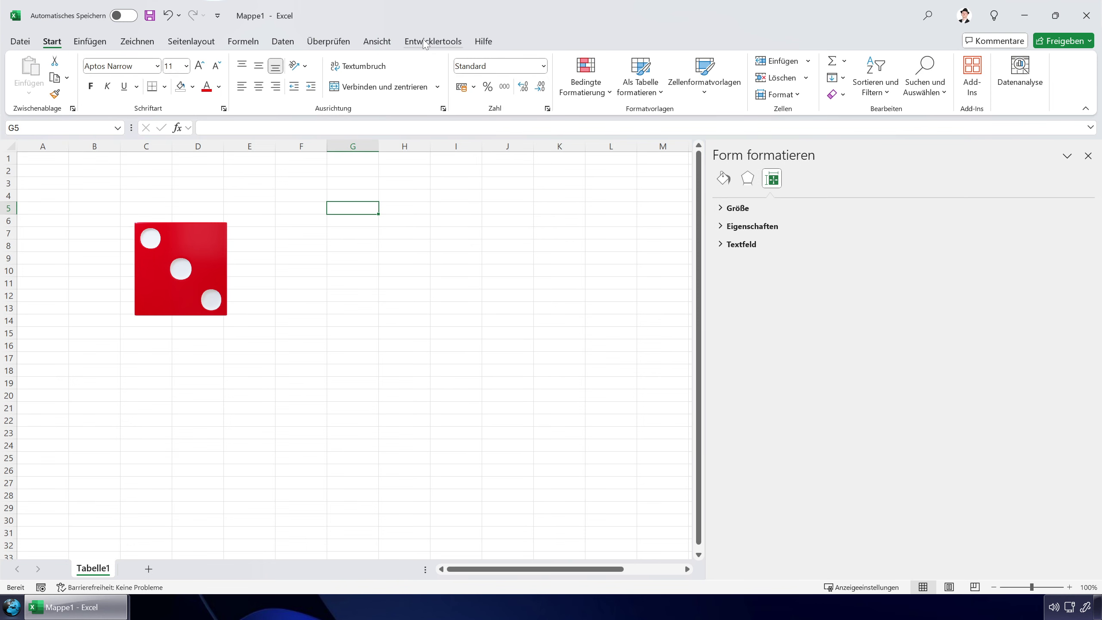
Step: Start recording a new macro from the Entwicklertools tab
left_click(440, 44)
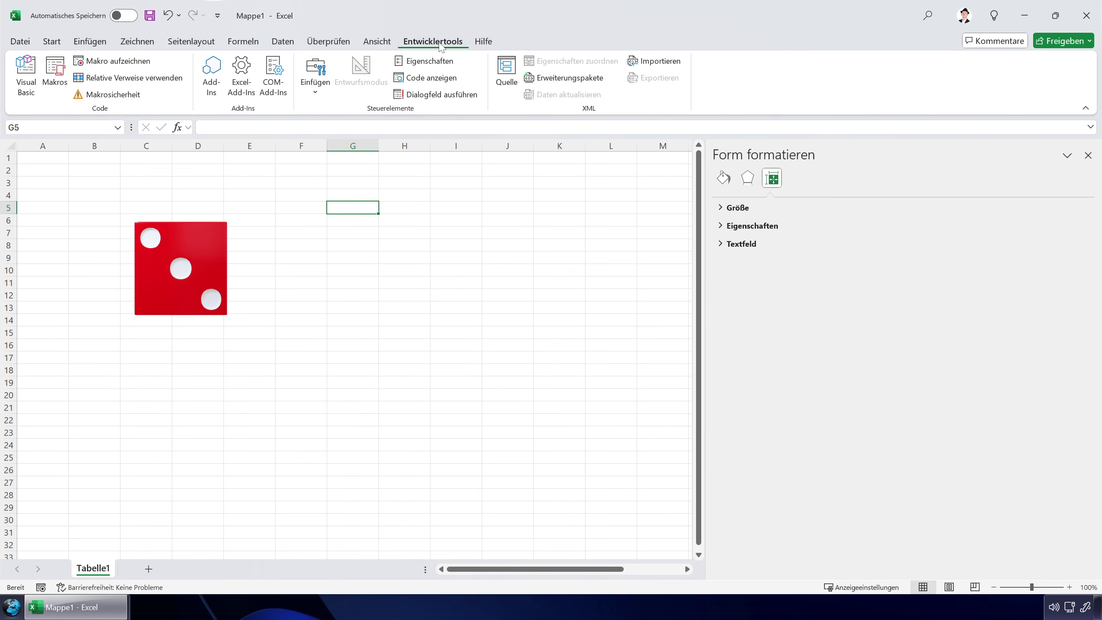
left_click(118, 62)
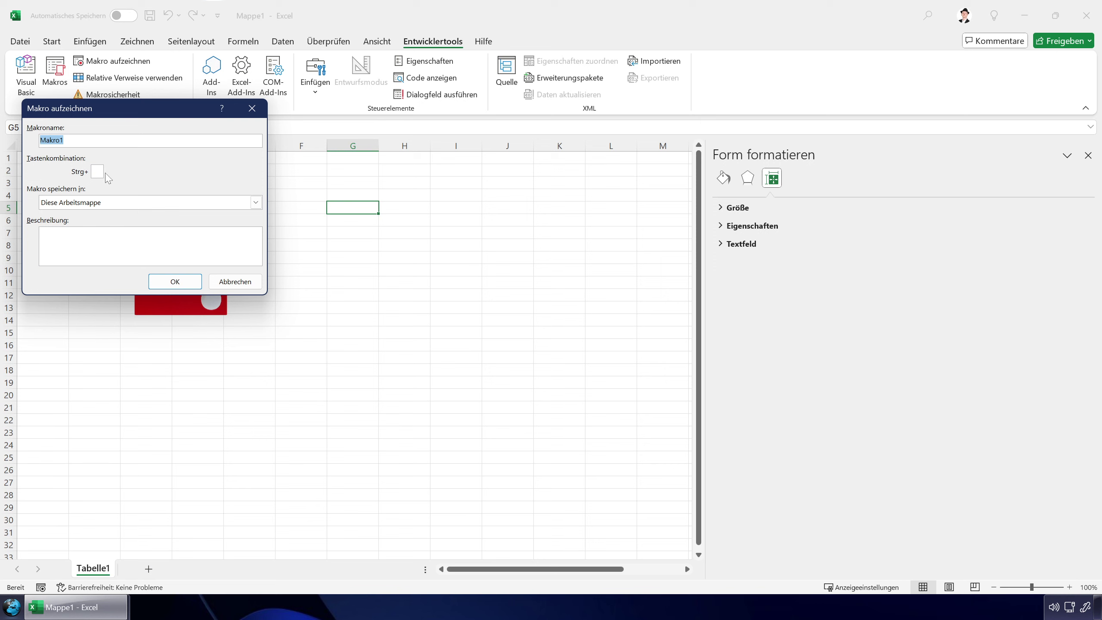
left_click(175, 281)
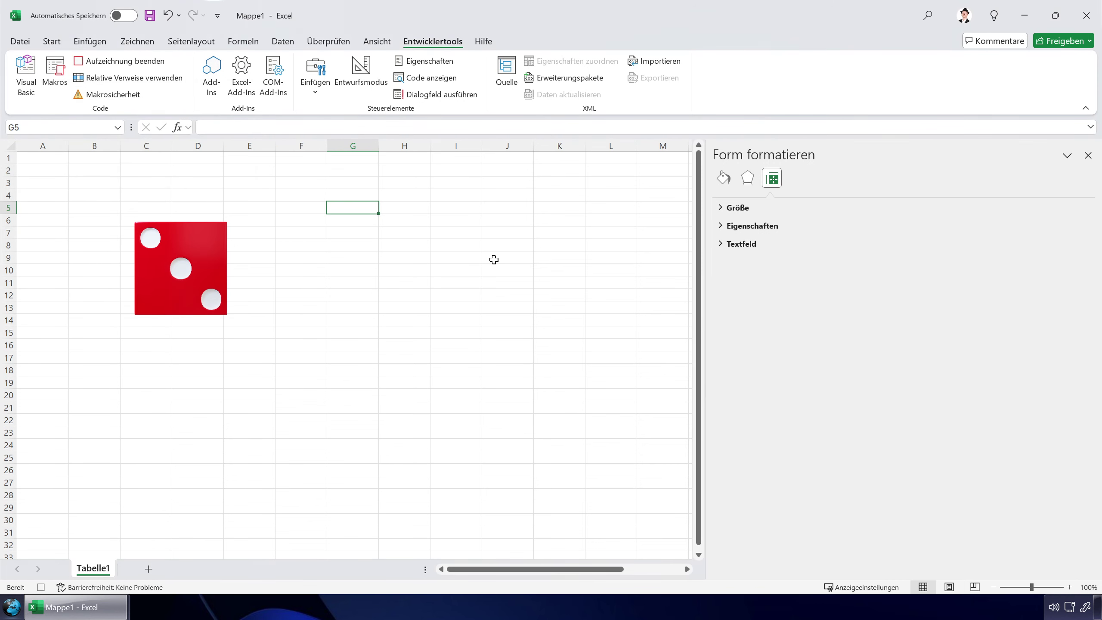
Step: Cycle the Würfel die through the 3D preset views until its six-pip face shows
left_click(210, 245)
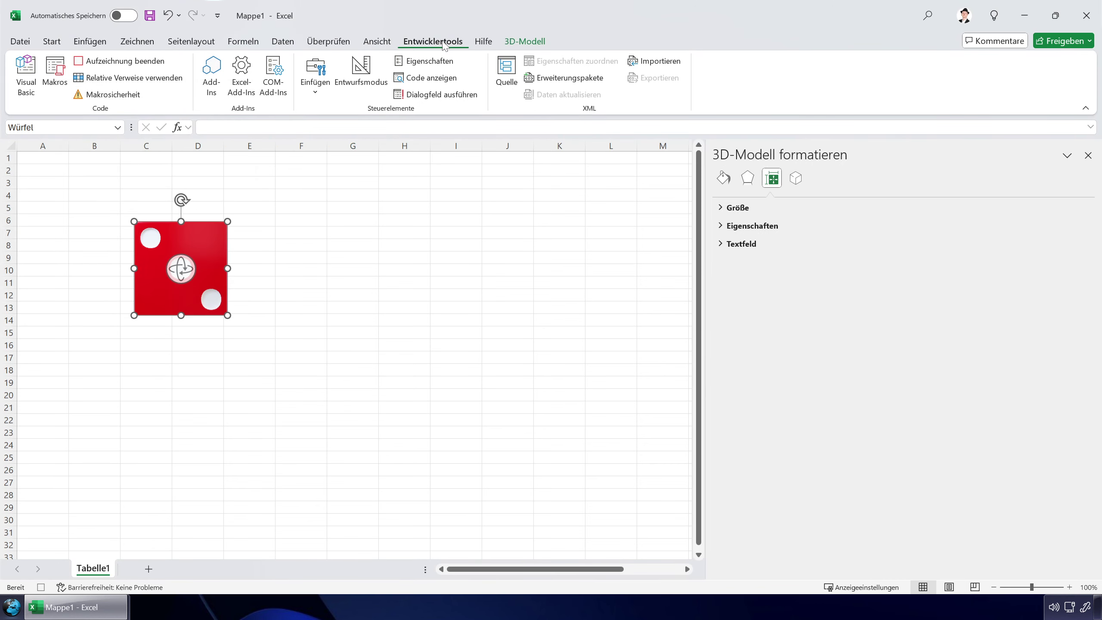
left_click(525, 42)
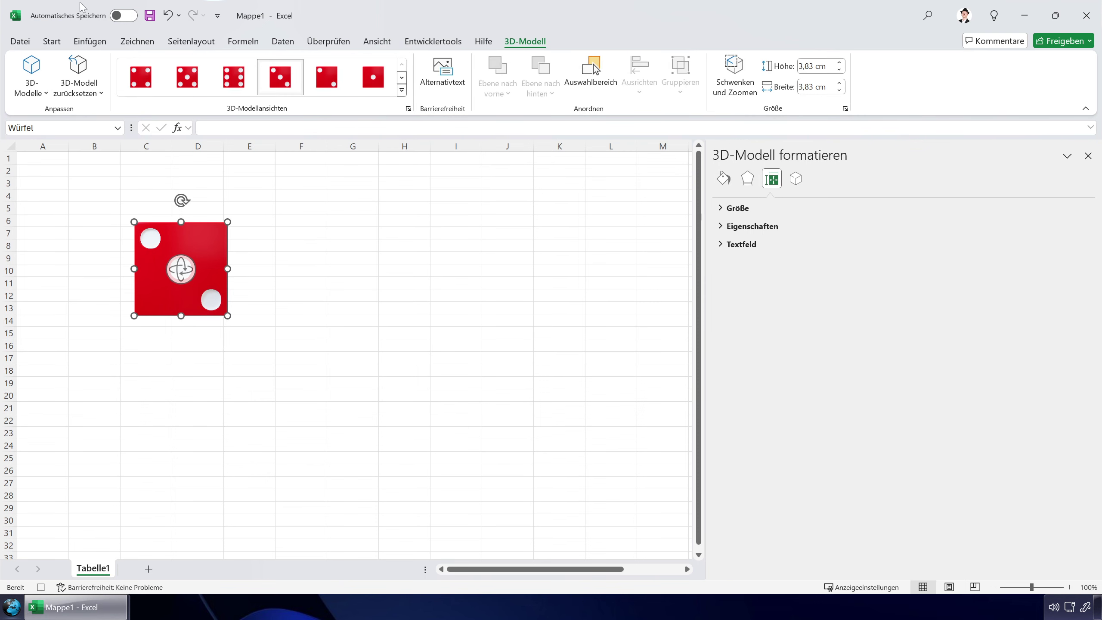
left_click(369, 79)
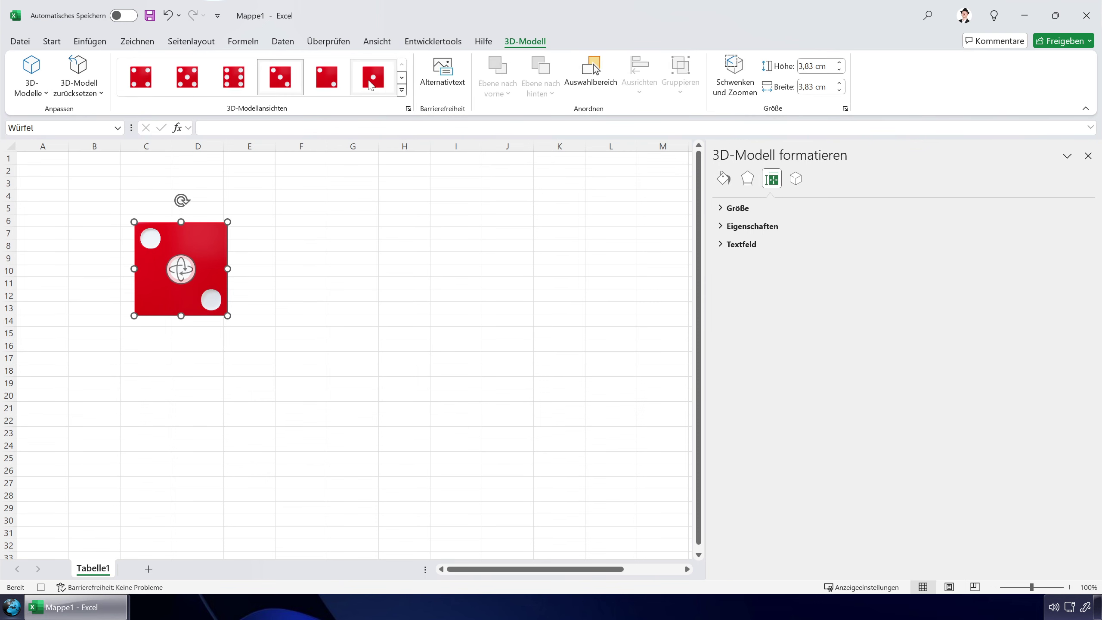
left_click(326, 79)
left_click(279, 79)
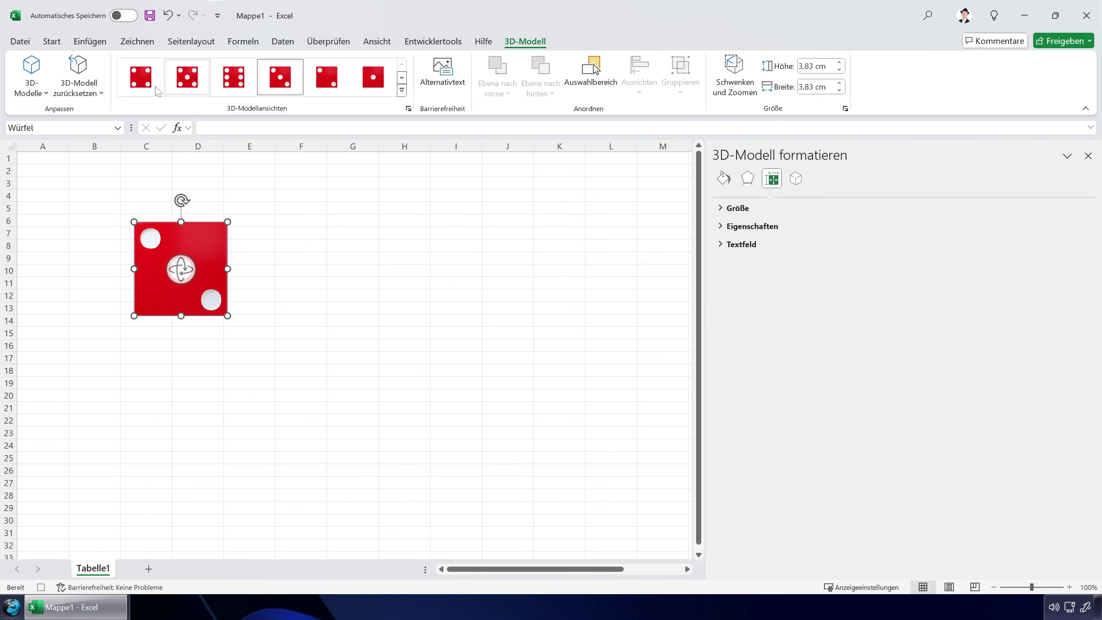
left_click(141, 77)
left_click(192, 79)
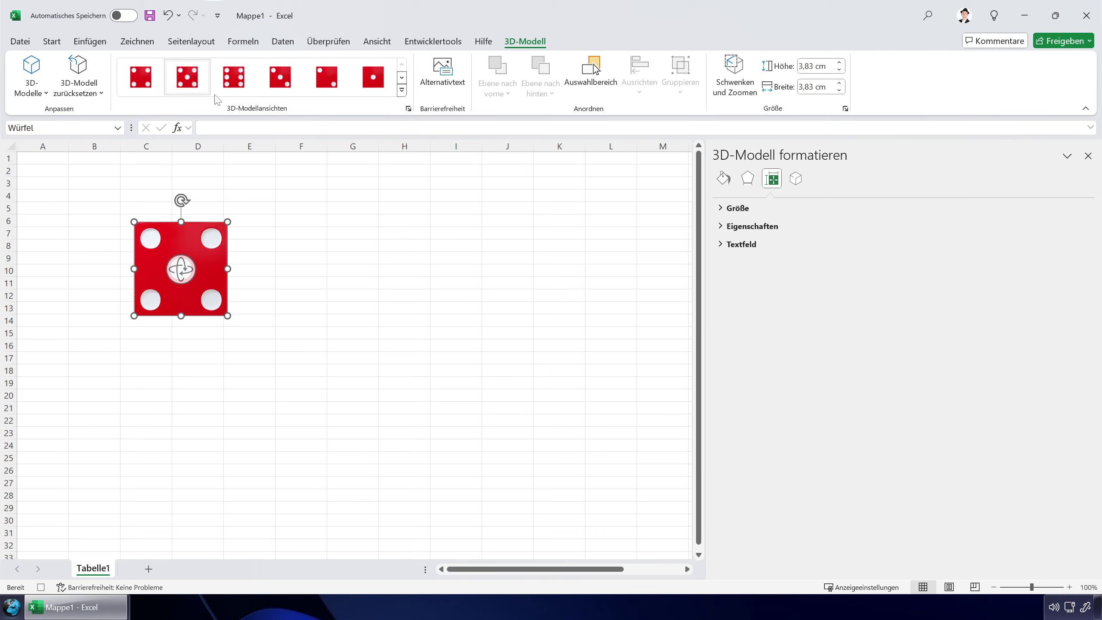
left_click(233, 77)
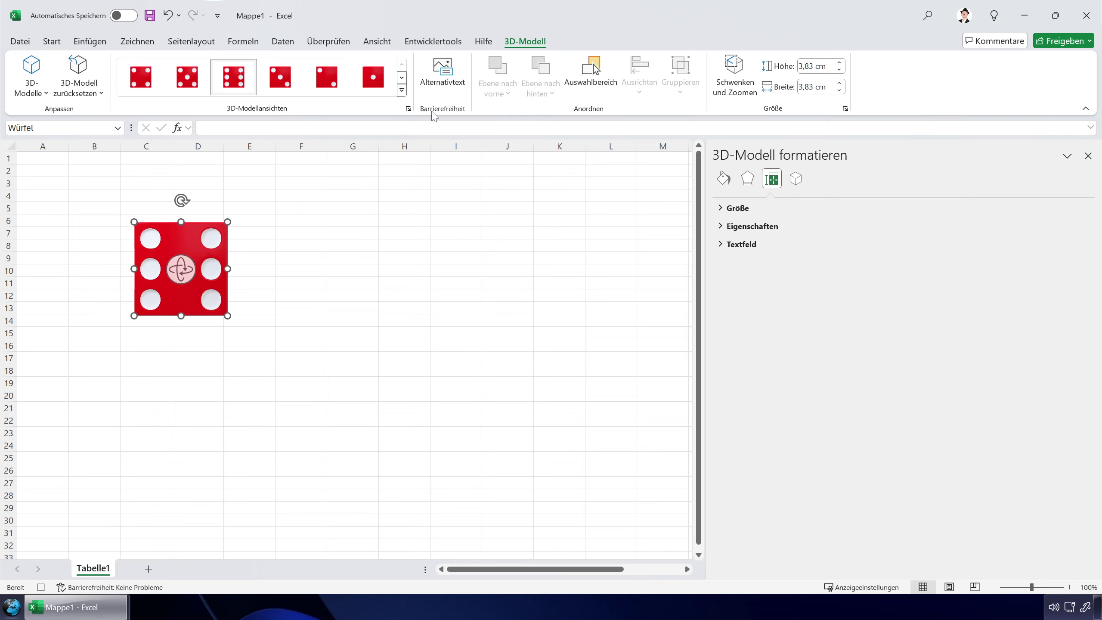
Step: Deselect the die and open the Visual Basic editor with Alt+F11
left_click(433, 41)
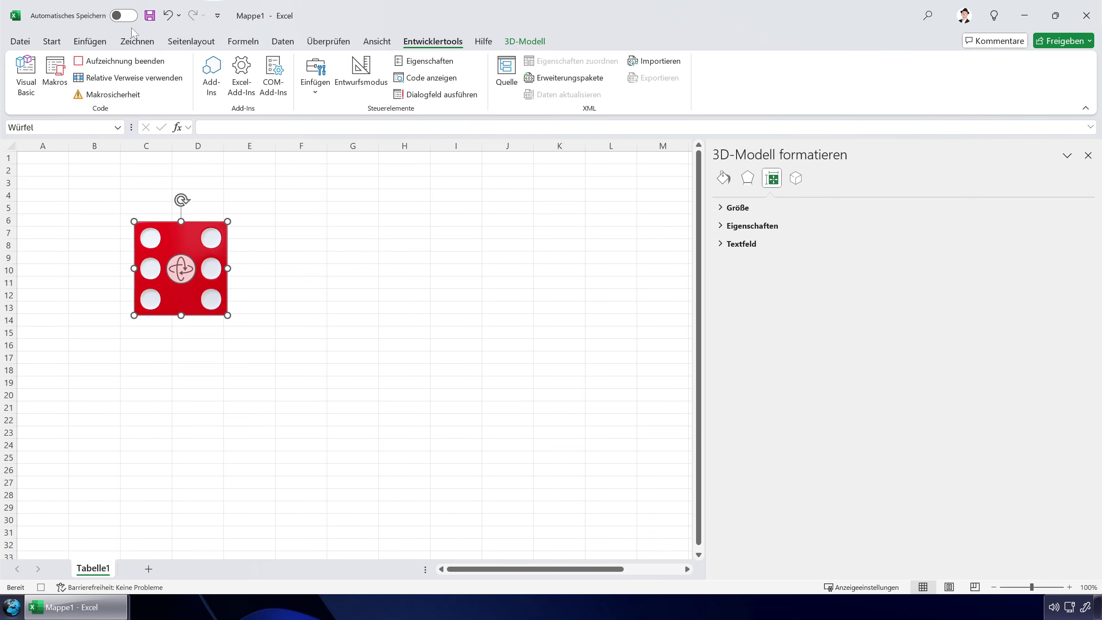
left_click(333, 252)
key("alt+F11")
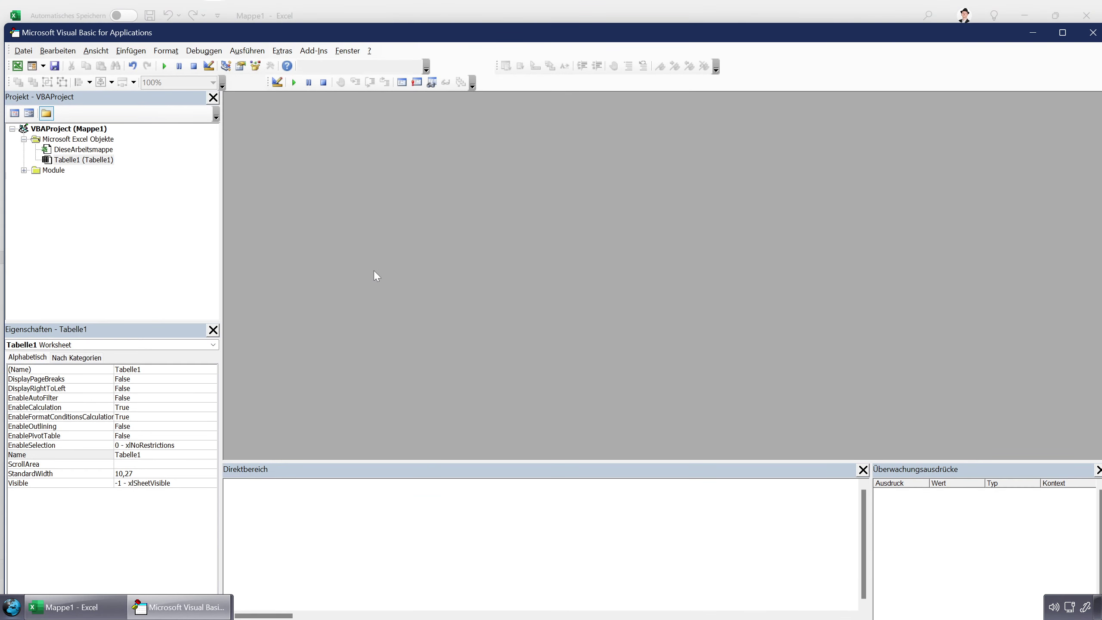
Step: Open Modul1 and inspect the recorded Makro1 shape-selection line
left_click(24, 170)
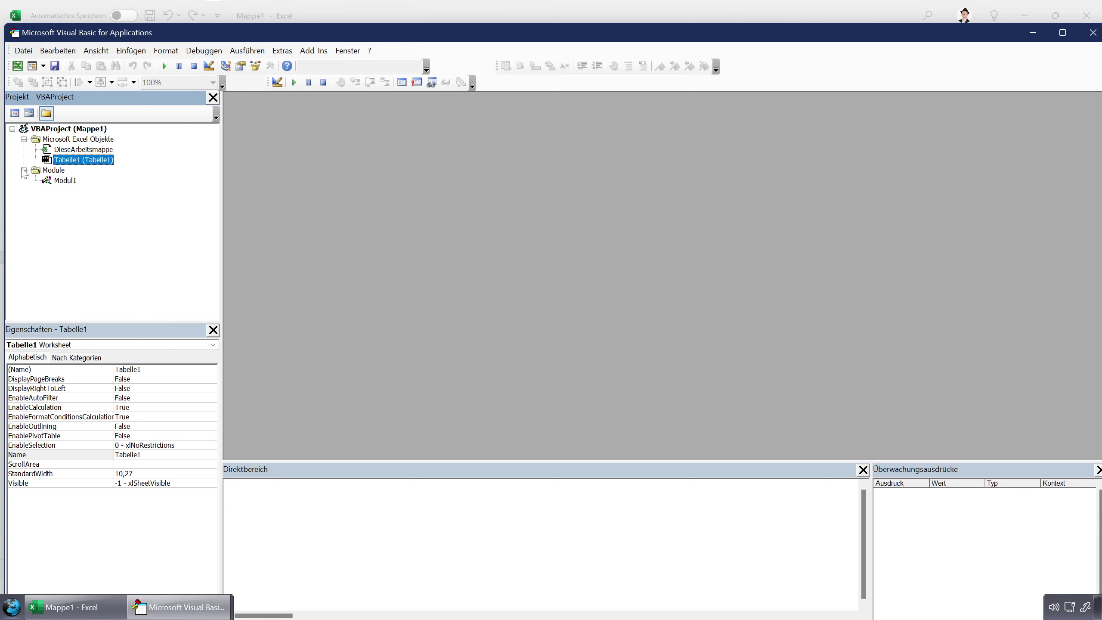
double_click(49, 183)
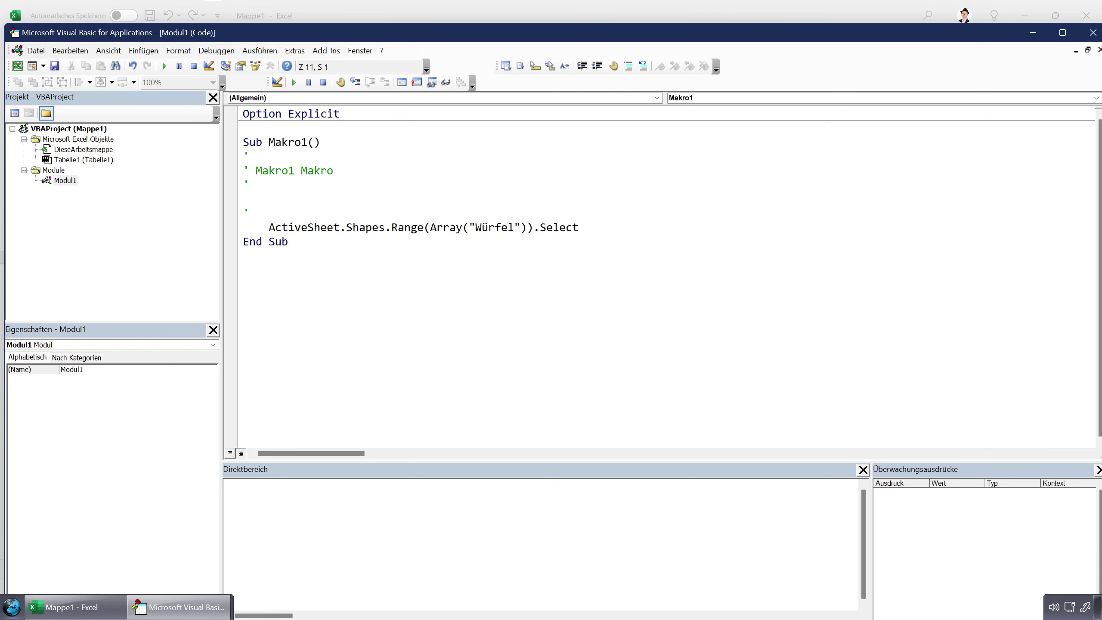
left_click_drag(579, 227, 269, 226)
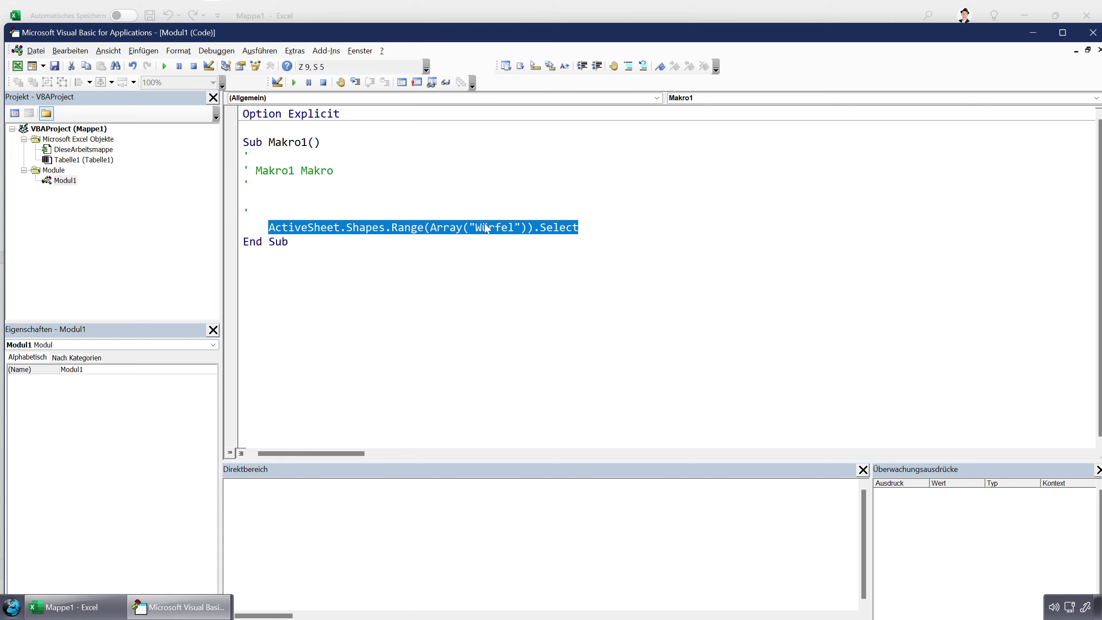
left_click(243, 255)
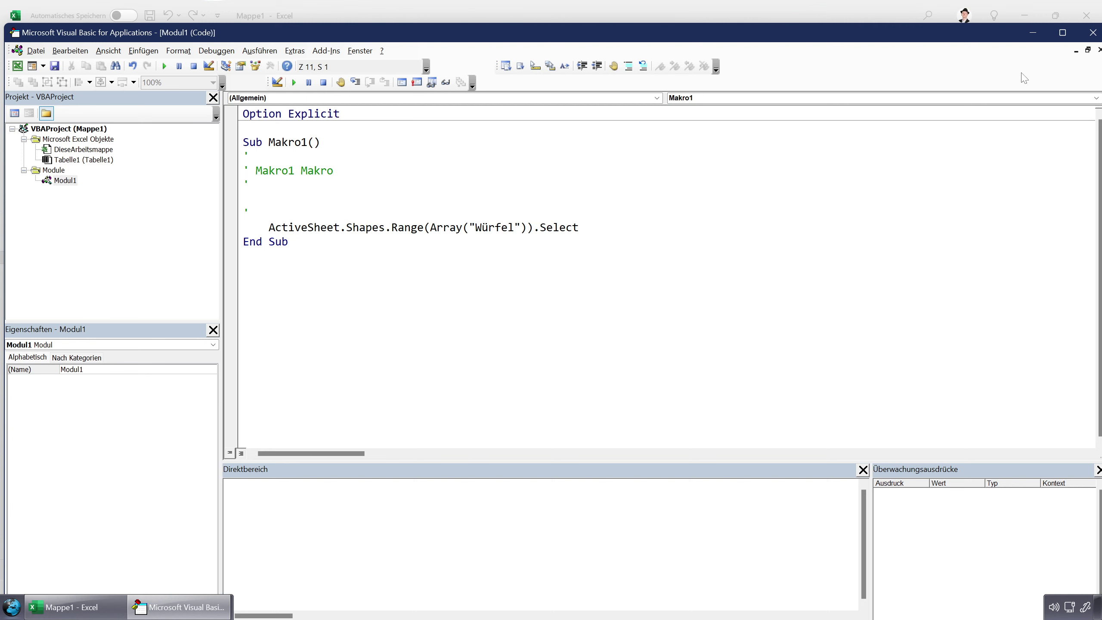
Step: Shrink the editor, delete the Makro1 code, and bring the Excel workbook forward
mouse_move(378, 37)
left_mouse_down()
mouse_move(544, 119)
mouse_move(824, 201)
left_mouse_up()
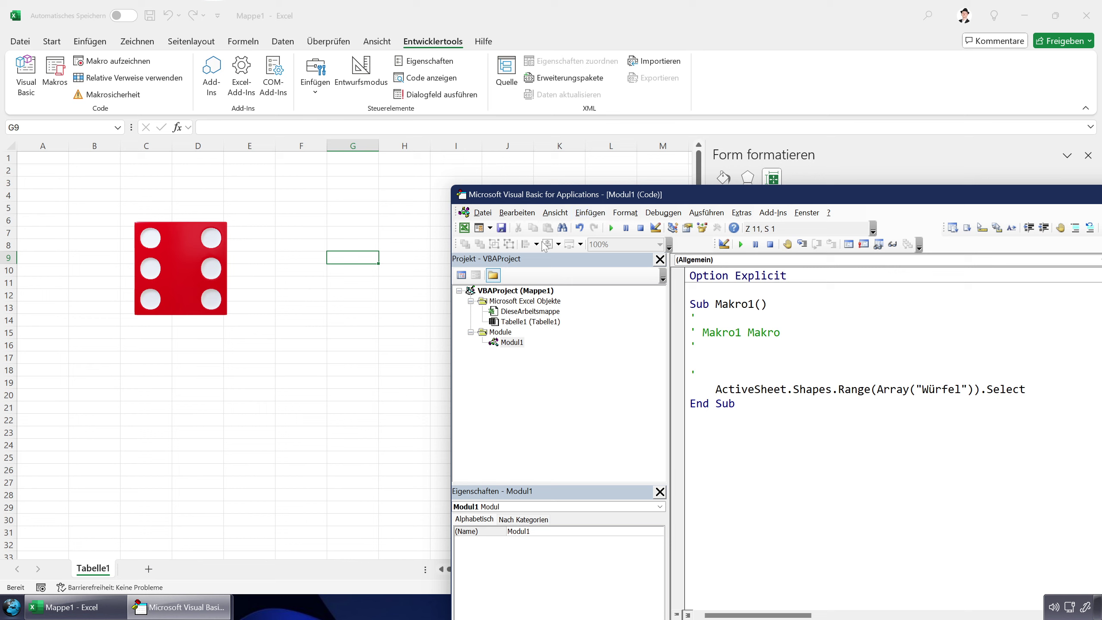
key("shift+Up")
key("shift+Up")
key("shift+Up")
key("Delete")
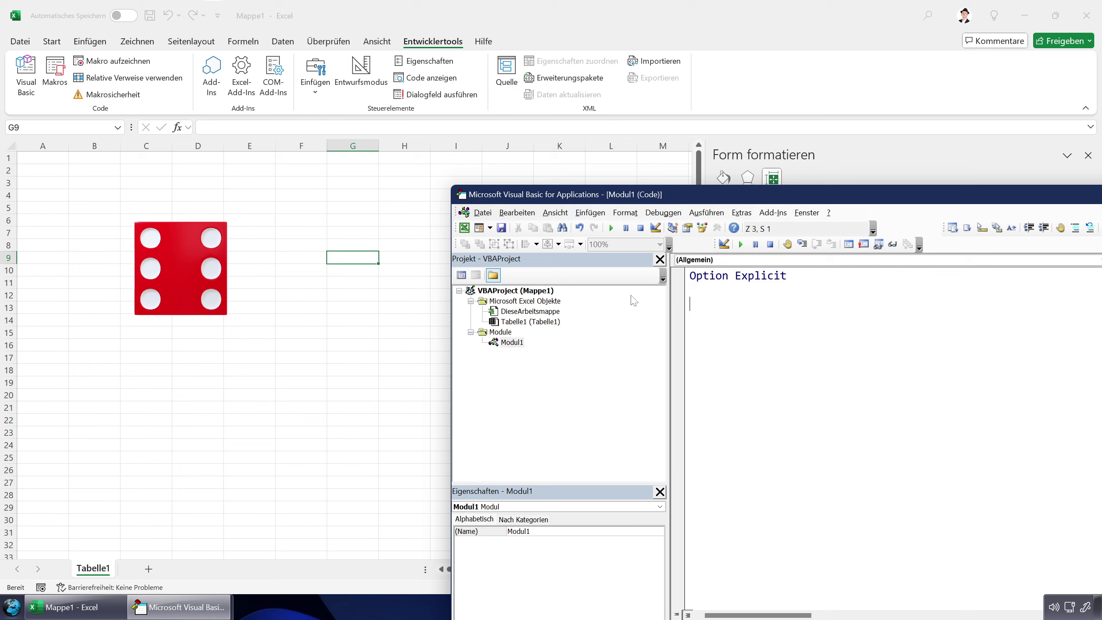
left_click(335, 343)
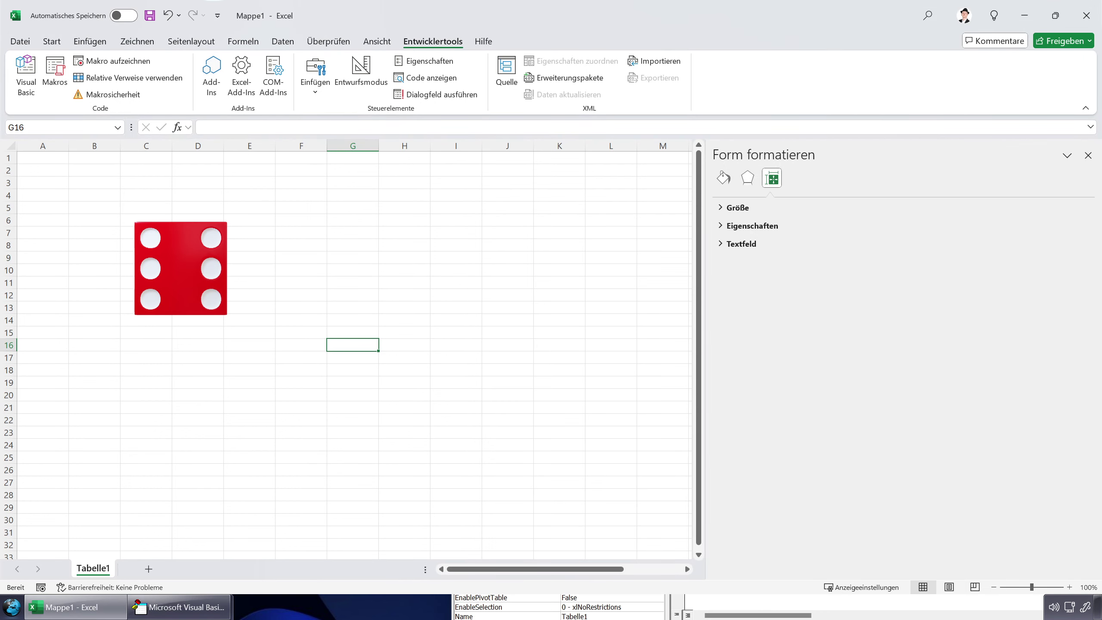
Step: Start recording a macro, then rotate the red die and enlarge it to span rows 5–25
left_click(128, 65)
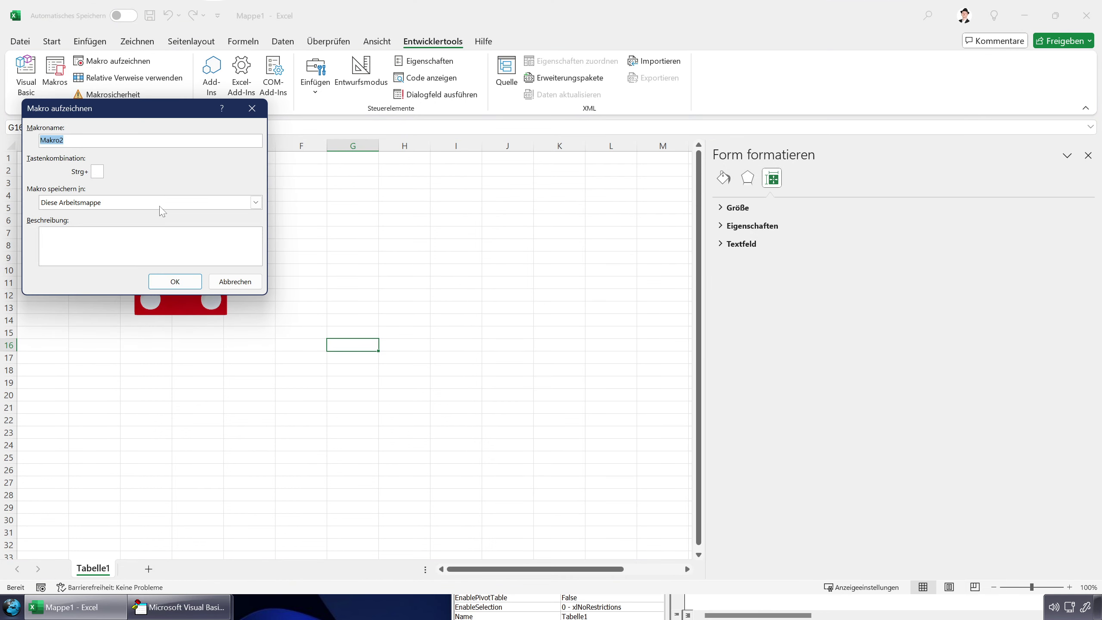
left_click(178, 282)
left_click(186, 268)
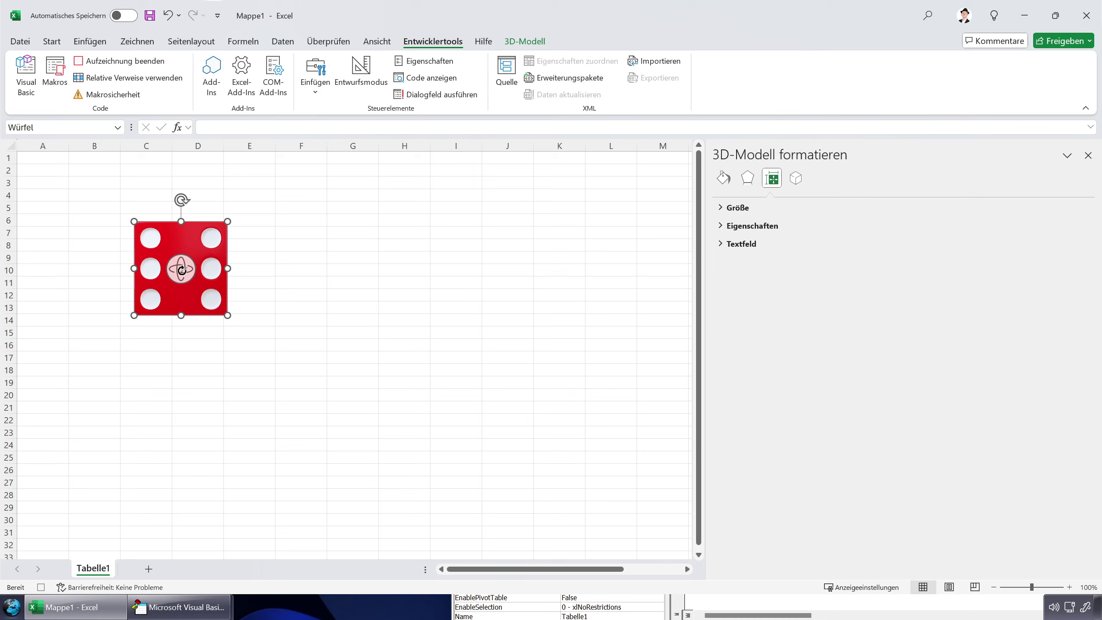
left_click_drag(184, 266, 279, 272)
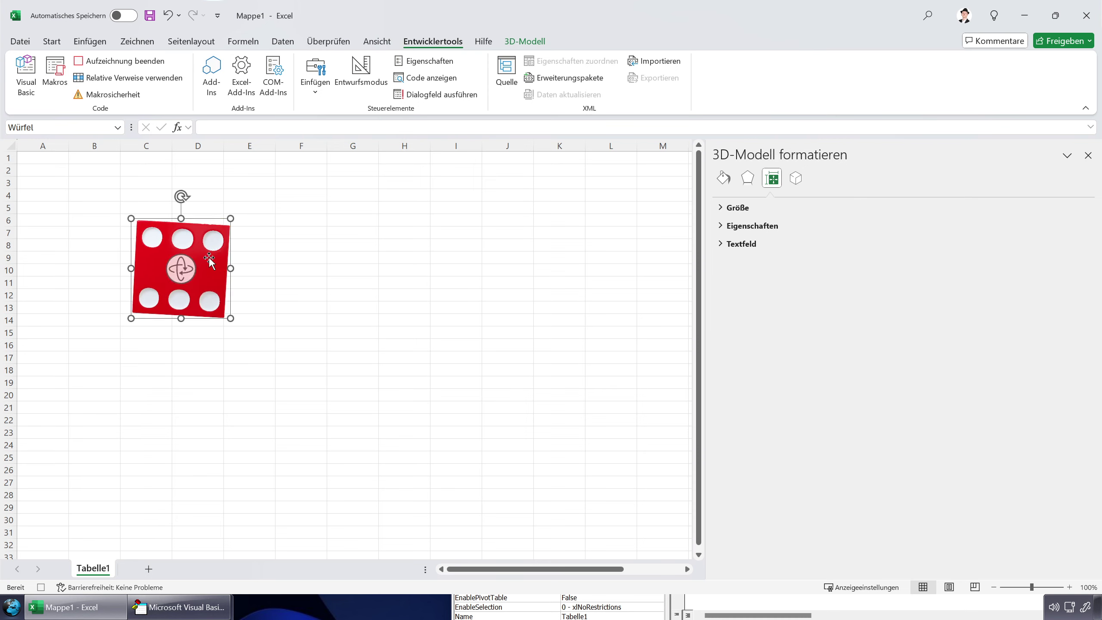
left_click_drag(176, 272, 176, 272)
left_click_drag(229, 319, 355, 415)
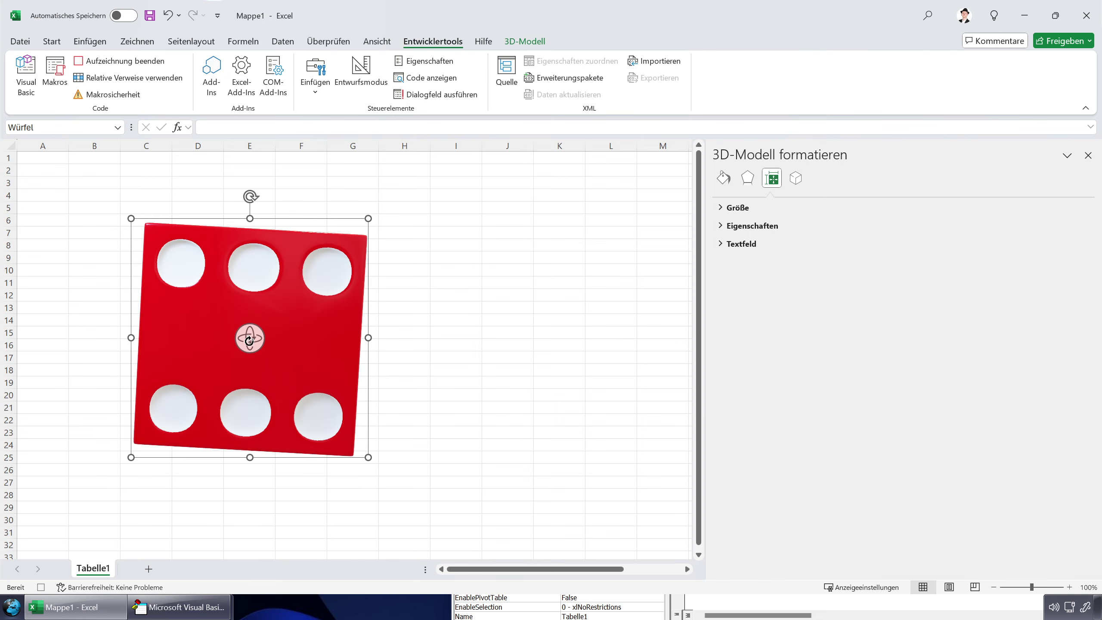
left_click_drag(251, 340, 247, 338)
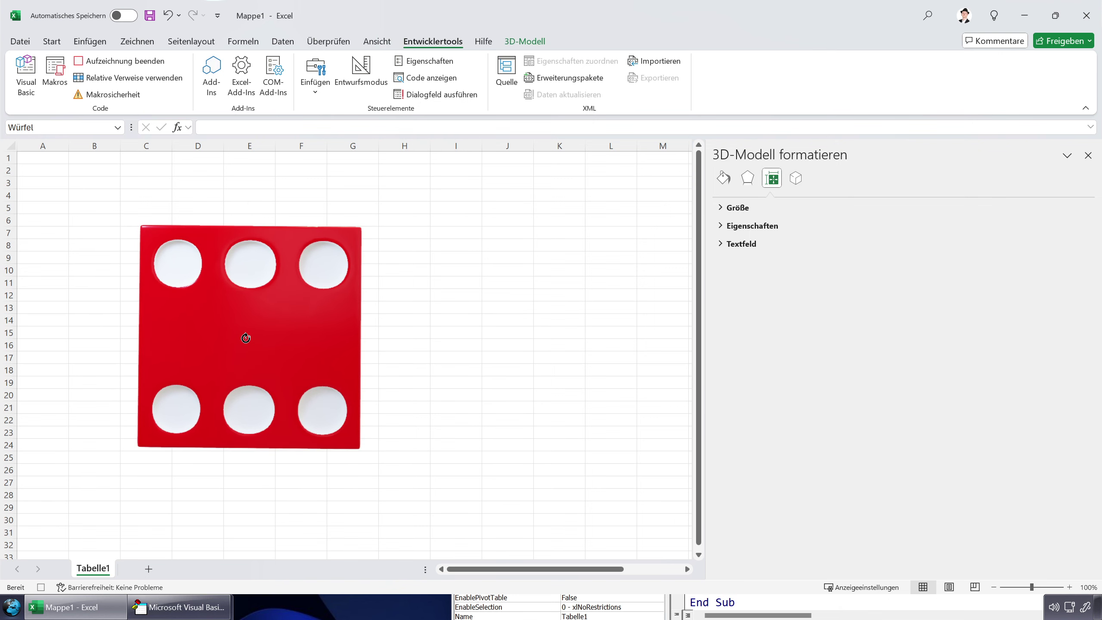
Step: Spin the die through several faces to its five-pip face, then stop recording
left_click(1088, 155)
left_click(505, 282)
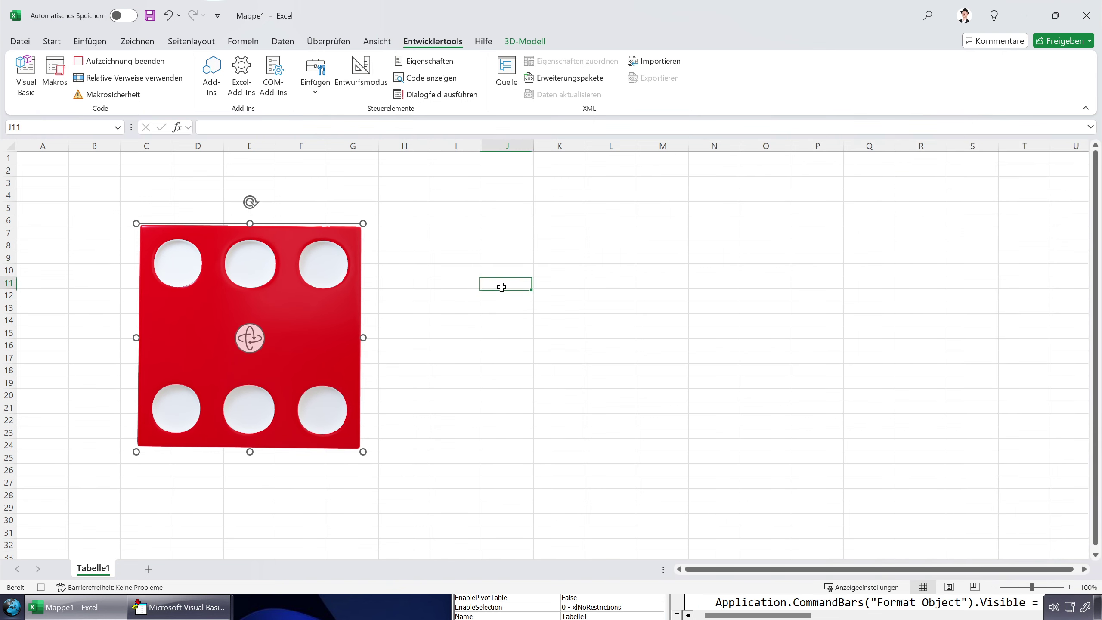
left_click(246, 341)
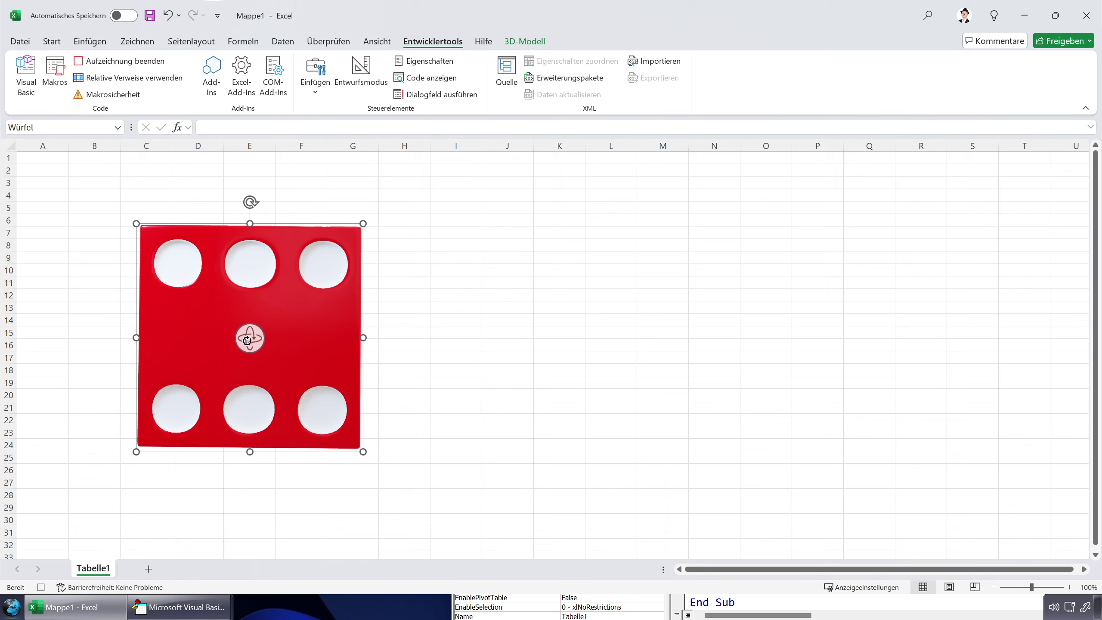
mouse_move(246, 340)
left_mouse_down()
mouse_move(246, 278)
mouse_move(634, 349)
left_mouse_up()
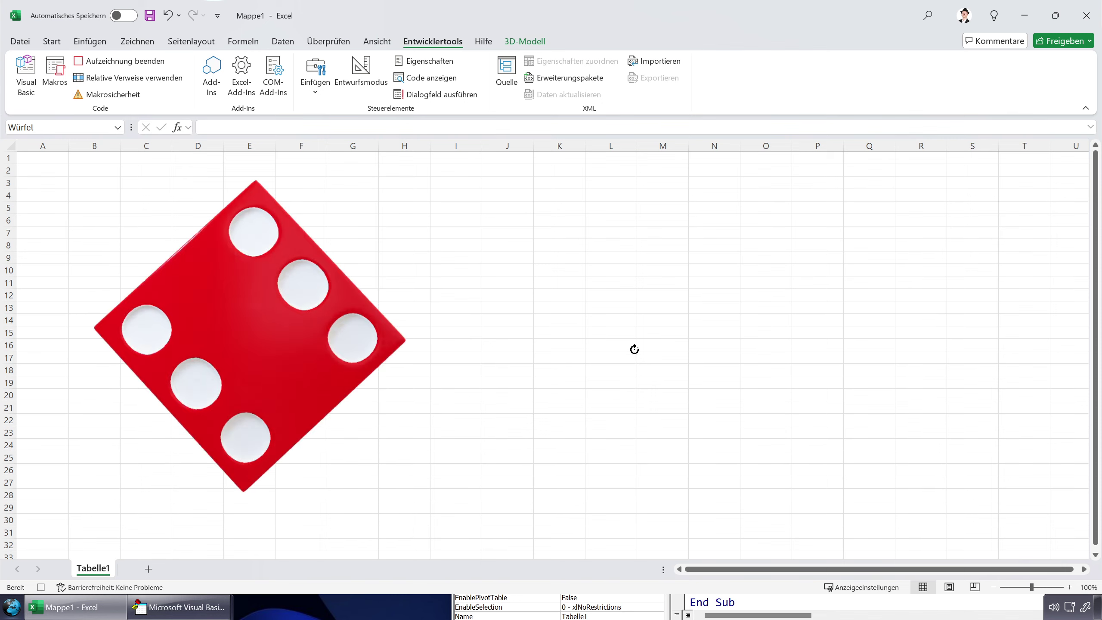
left_click_drag(635, 349, 984, 559)
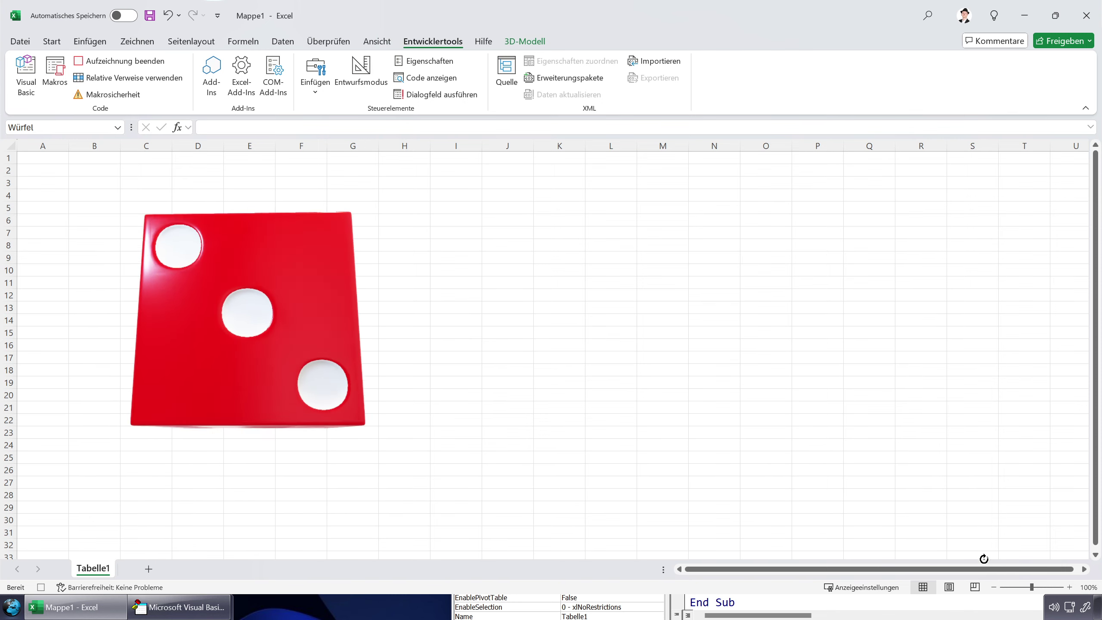
mouse_move(246, 328)
left_mouse_down()
mouse_move(370, 378)
mouse_move(465, 391)
left_mouse_up()
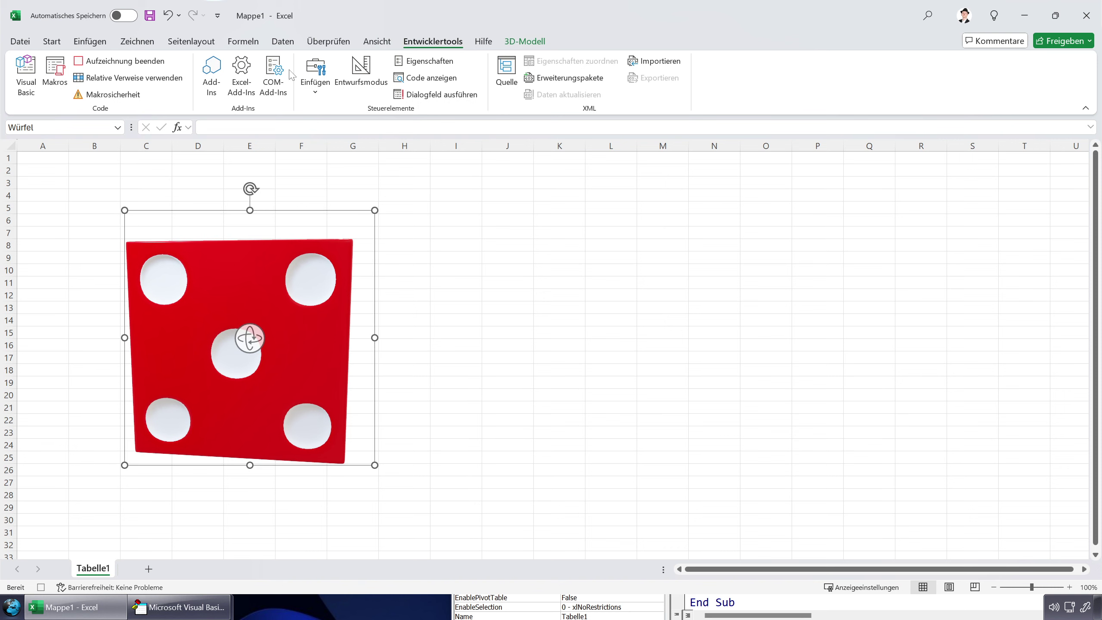
left_click(134, 64)
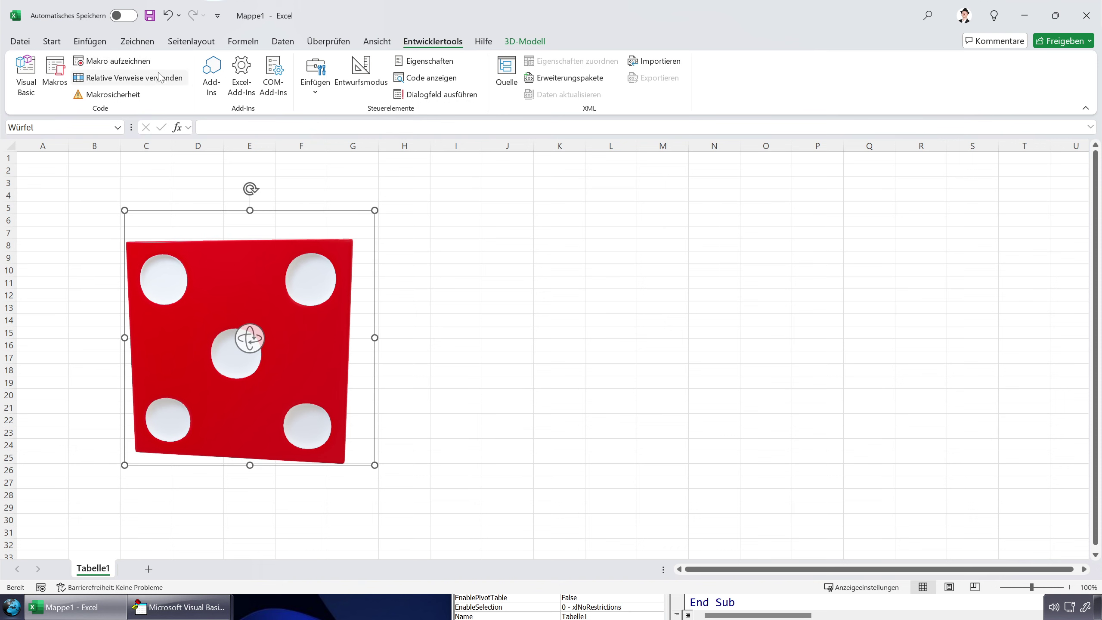
Step: Record a macro that spins the die around its vertical axis
left_click(134, 64)
left_click(191, 280)
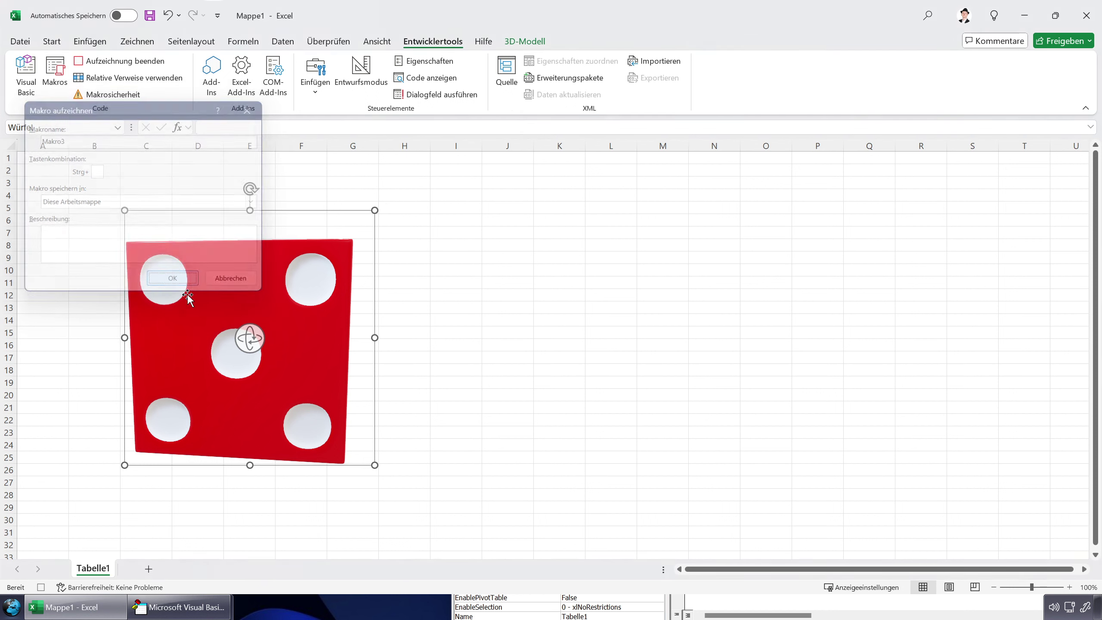
left_click_drag(252, 339, 482, 335)
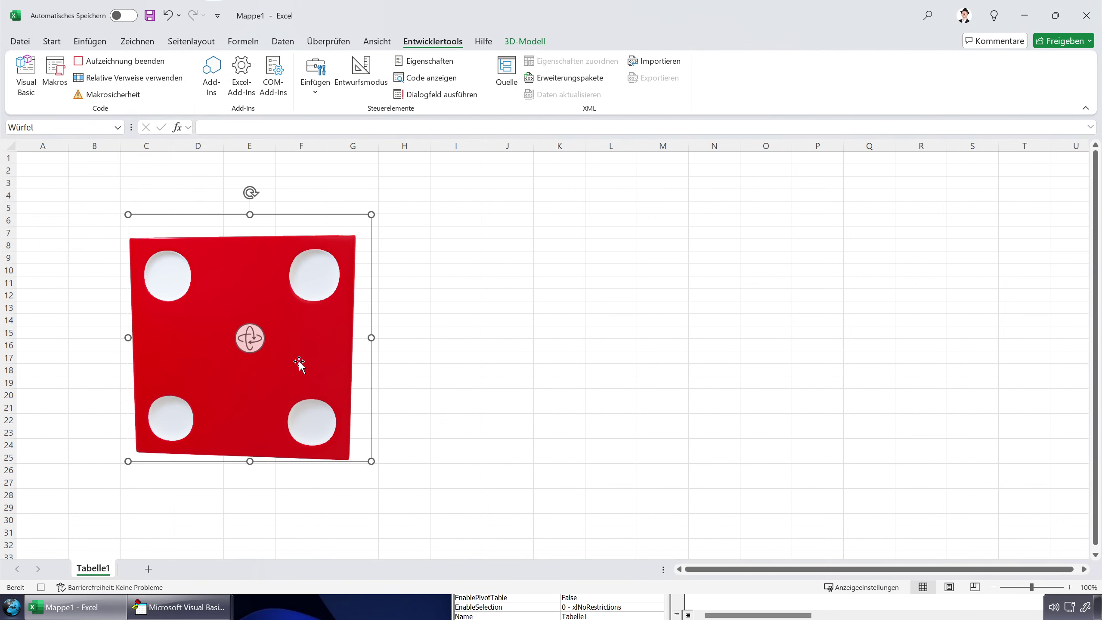
left_click(110, 61)
Step: Record two more macros: one turning the die to one pip, one rotating it flat
left_click(122, 63)
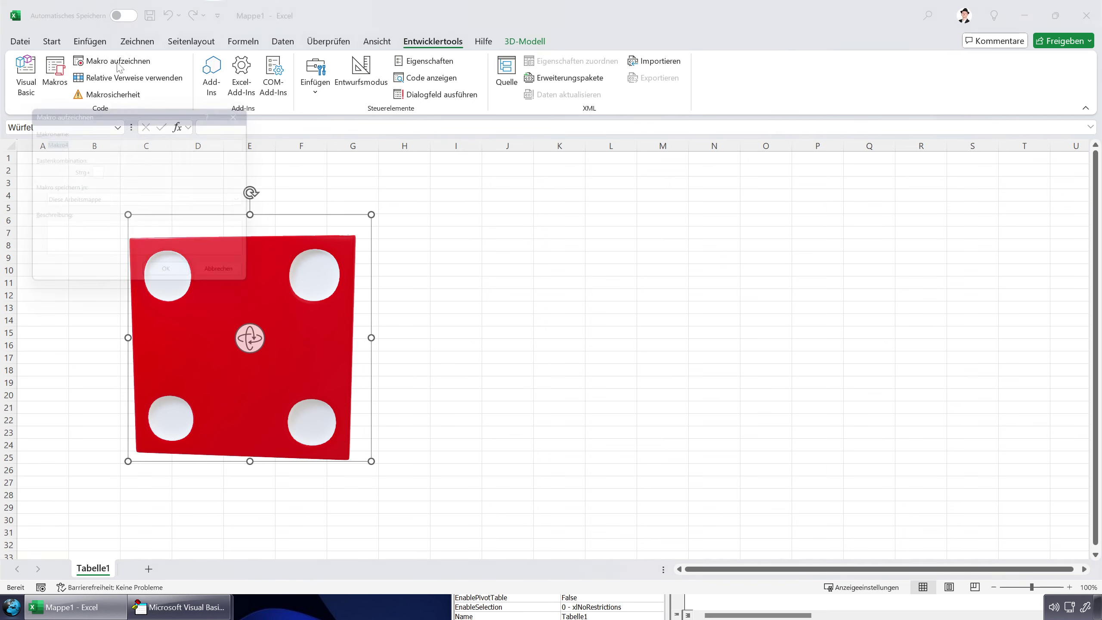
left_click(173, 280)
left_click_drag(250, 338, 256, 538)
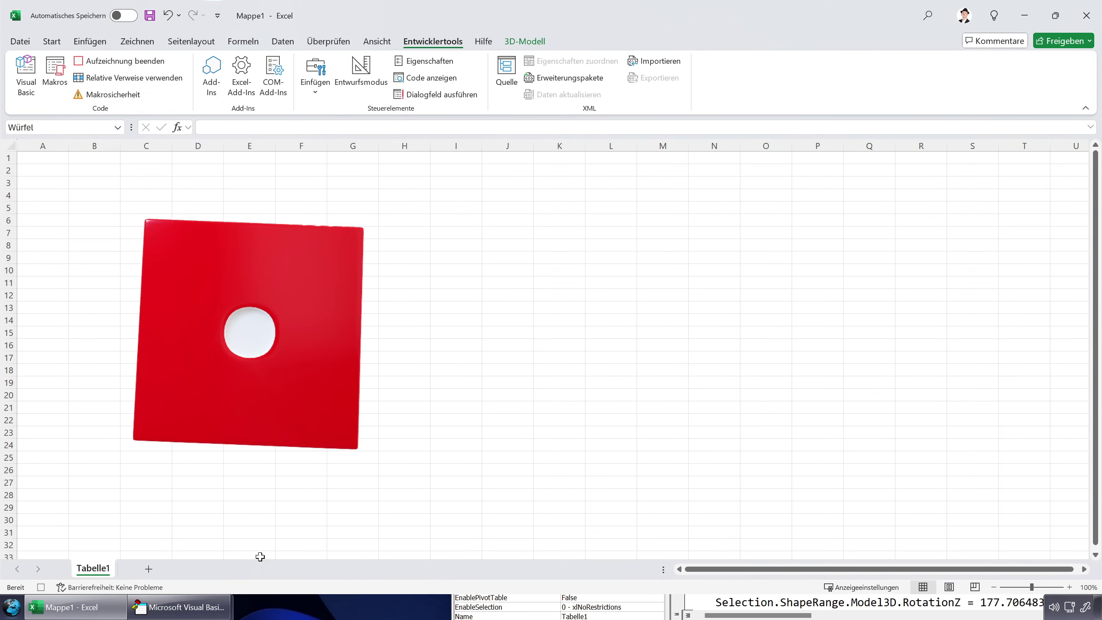
left_click(116, 63)
left_click(117, 63)
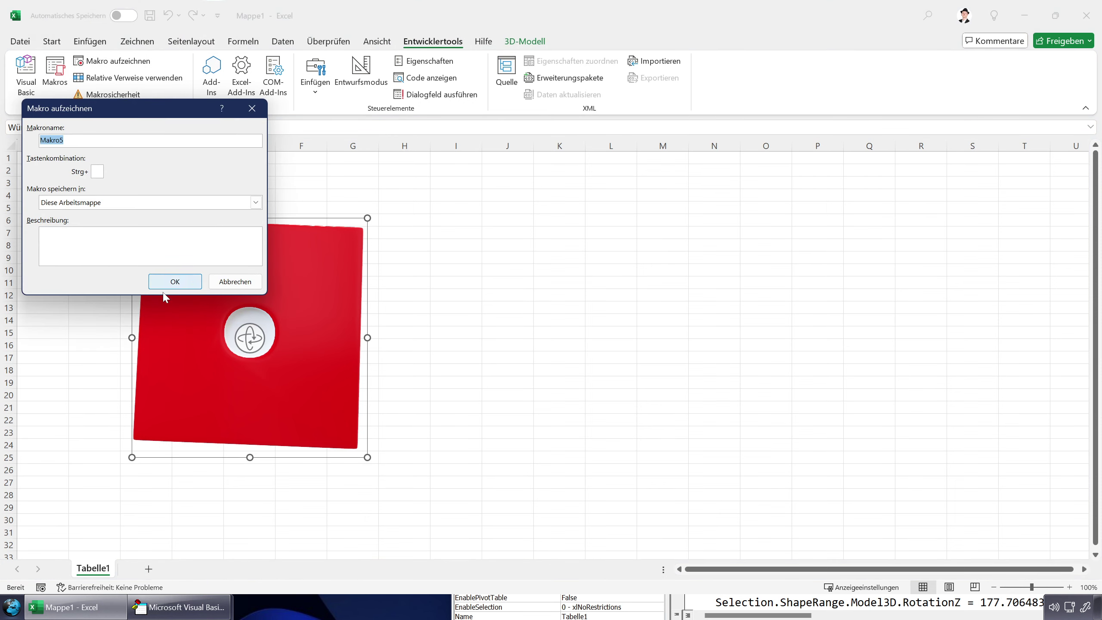
left_click(173, 281)
left_click_drag(245, 194, 20, 359)
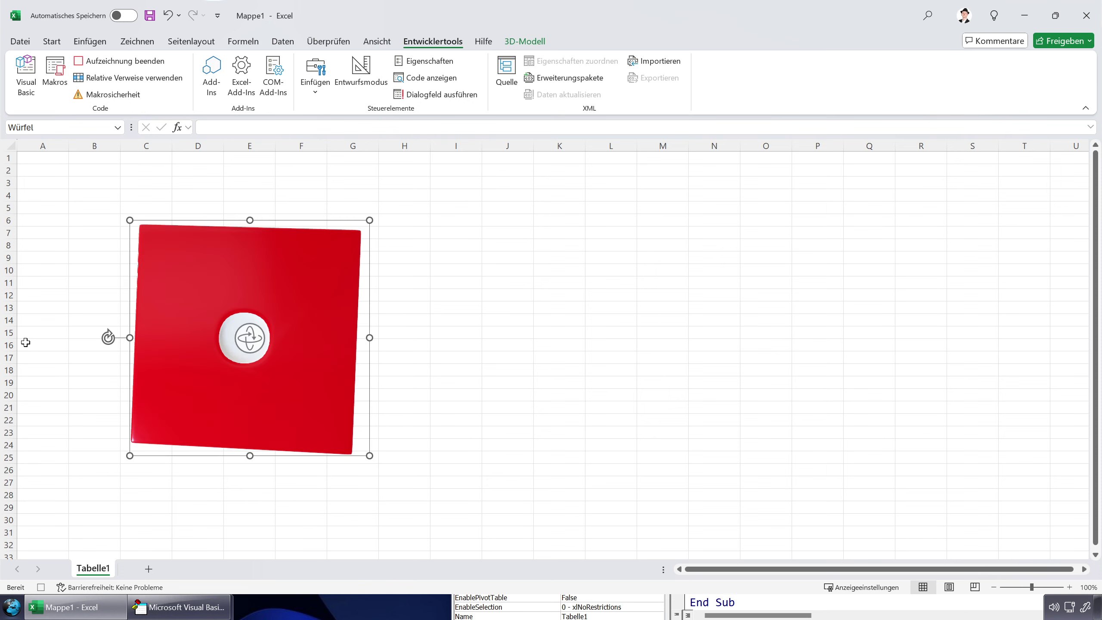
left_click(95, 63)
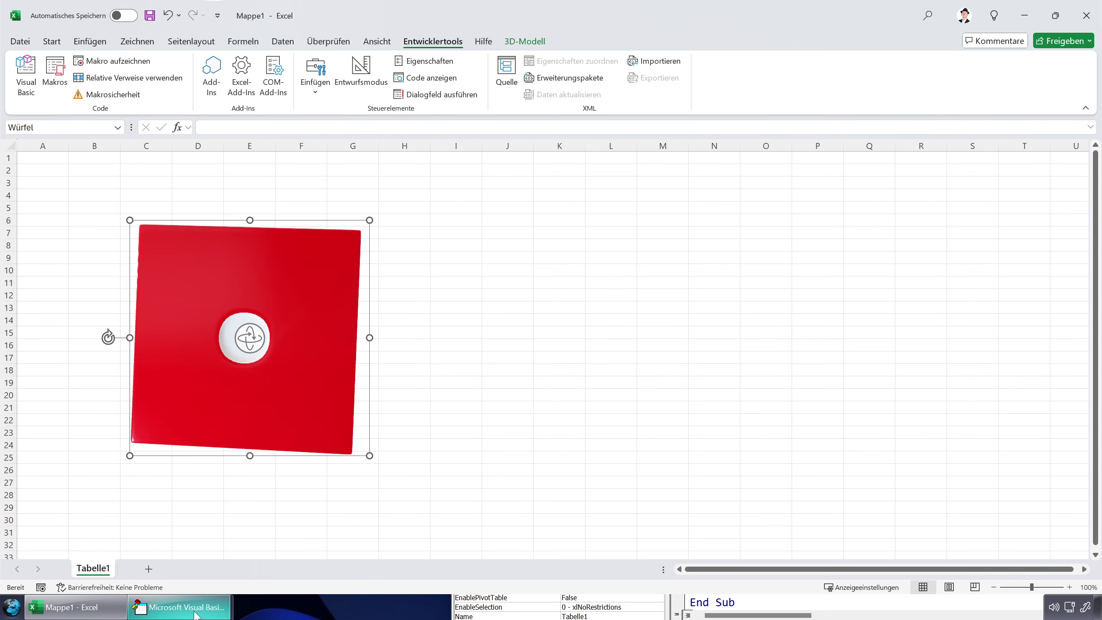
left_click(176, 607)
left_click(510, 345)
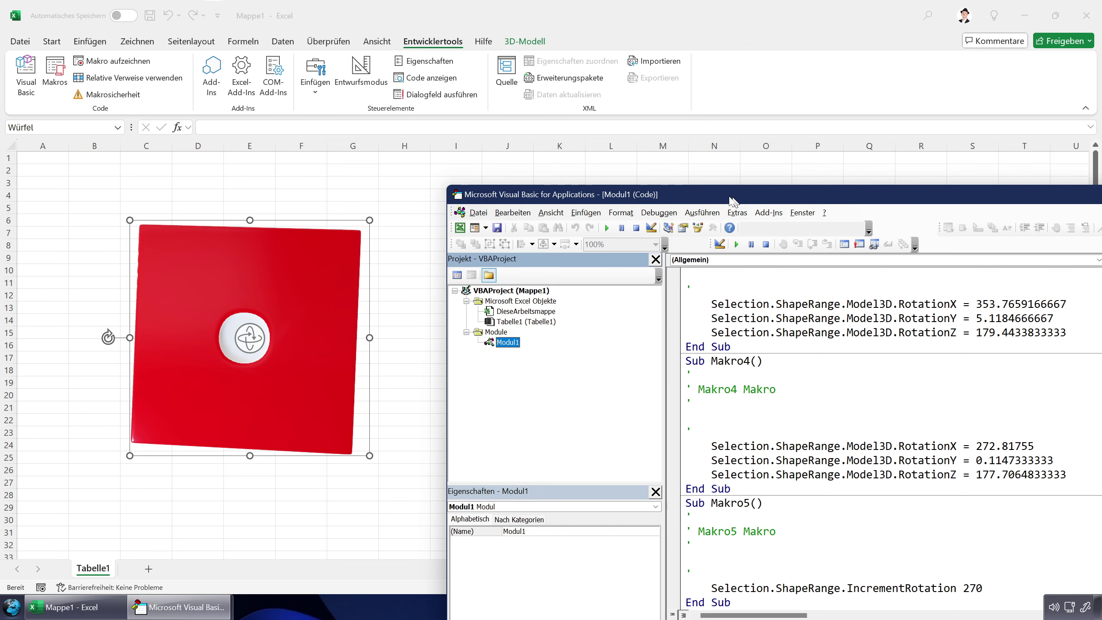
left_click_drag(736, 199, 587, 43)
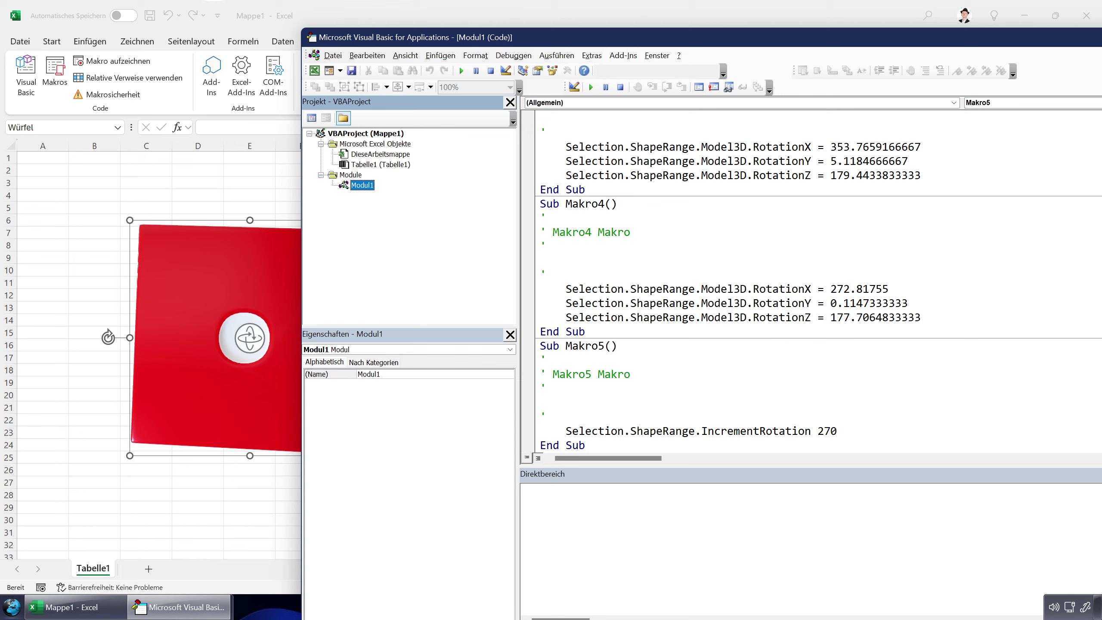
double_click(591, 290)
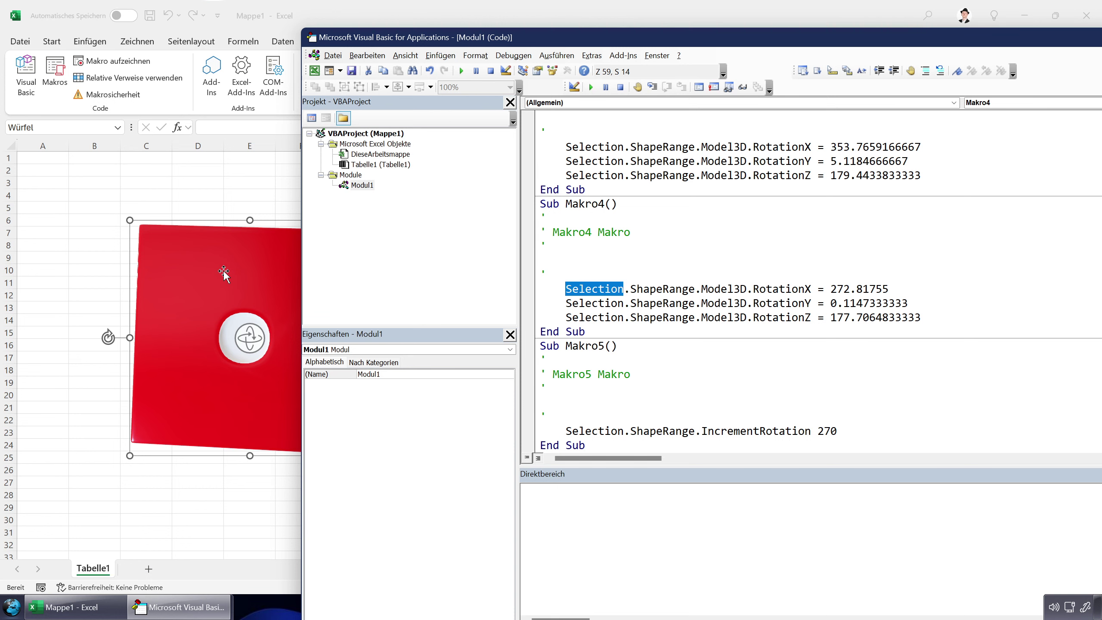
scroll(781, 282, "up", 1)
scroll(781, 282, "up", 3)
scroll(781, 282, "up", 5)
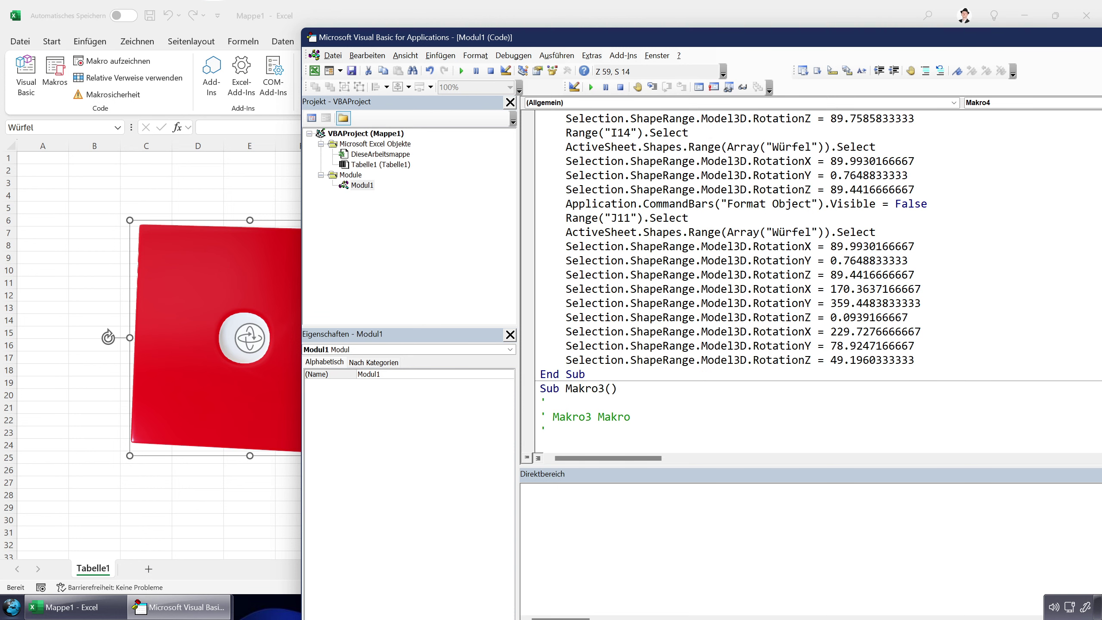
scroll(781, 282, "up", 2)
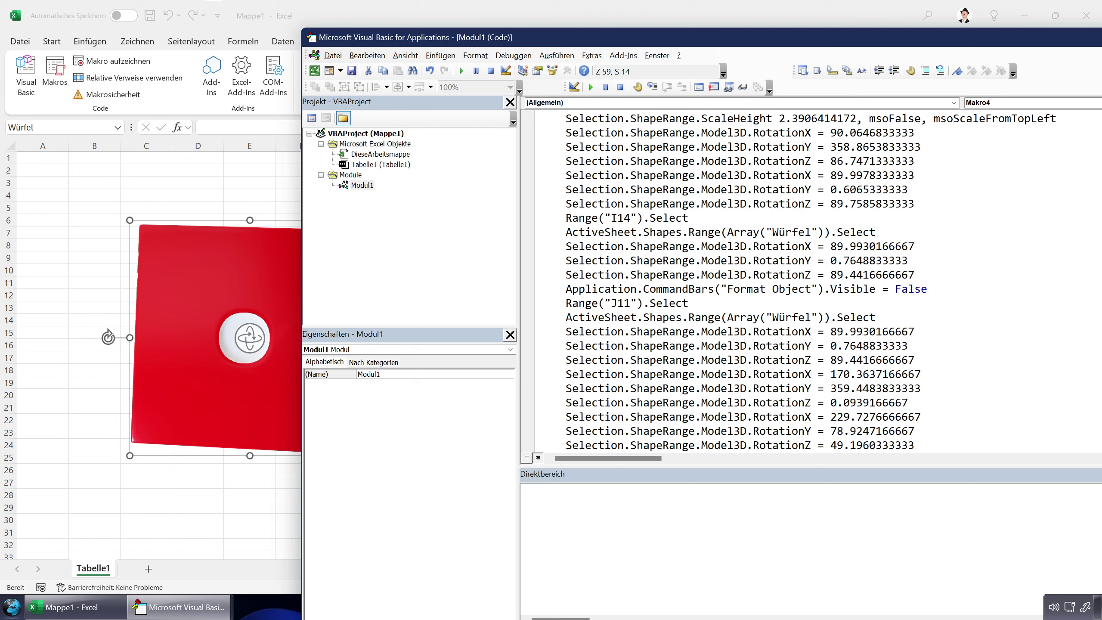
left_click_drag(643, 231, 824, 232)
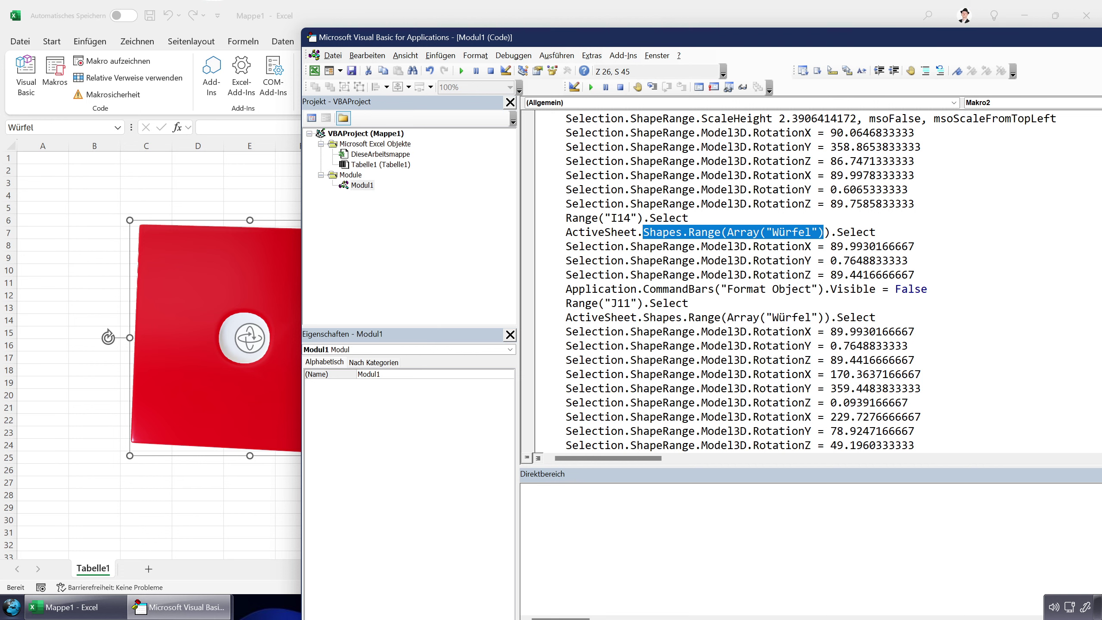
scroll(818, 282, "down", 6)
scroll(819, 282, "down", 4)
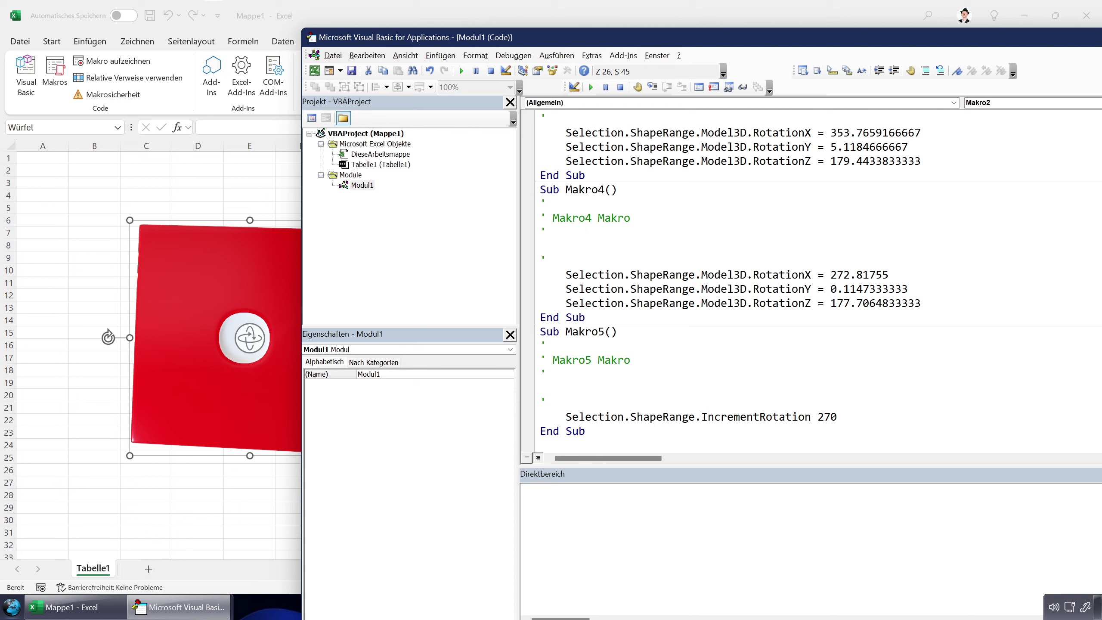
mouse_move(791, 274)
left_mouse_down()
mouse_move(811, 274)
mouse_move(811, 303)
mouse_move(888, 274)
mouse_move(907, 288)
left_mouse_up()
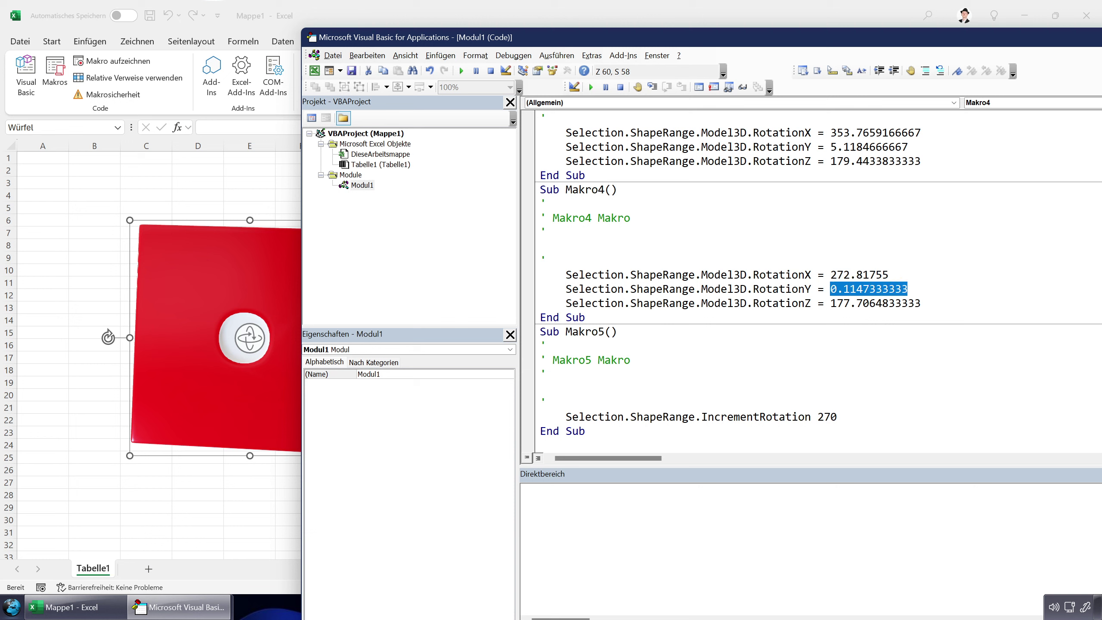
left_click_drag(831, 303, 921, 303)
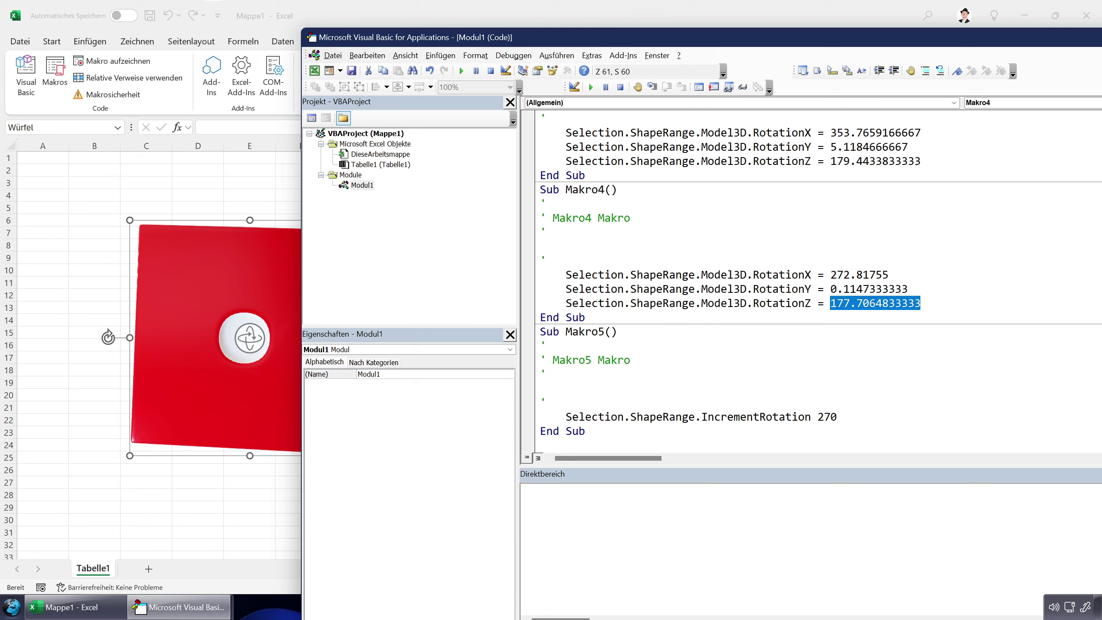
left_click(727, 274)
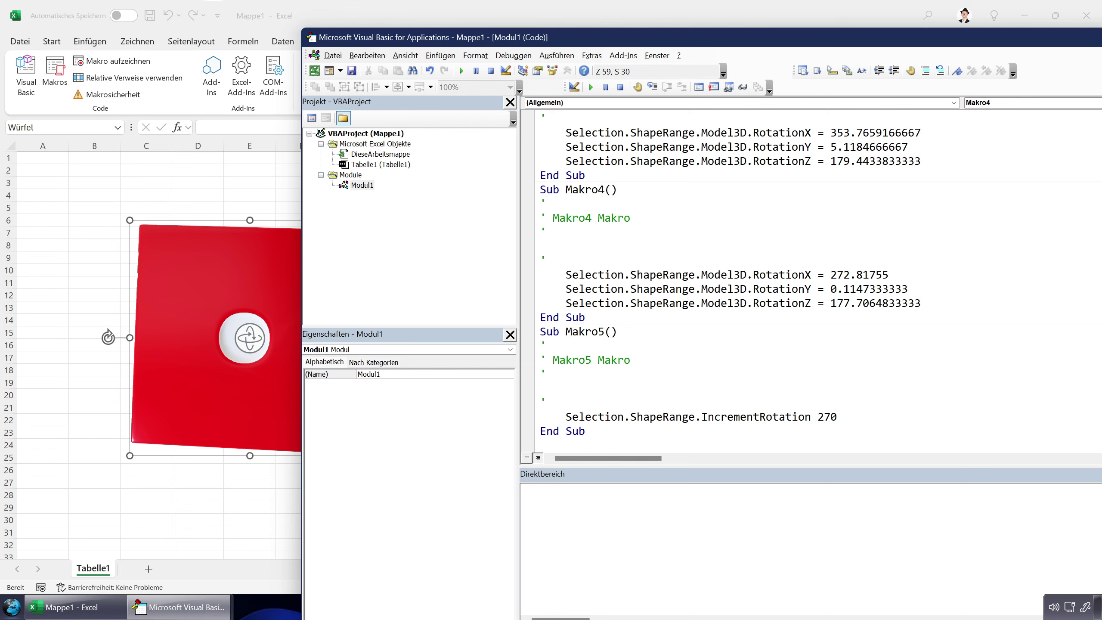
Step: Run the rotation macros with F5 to turn the die to one pip, then four pips
key("F5")
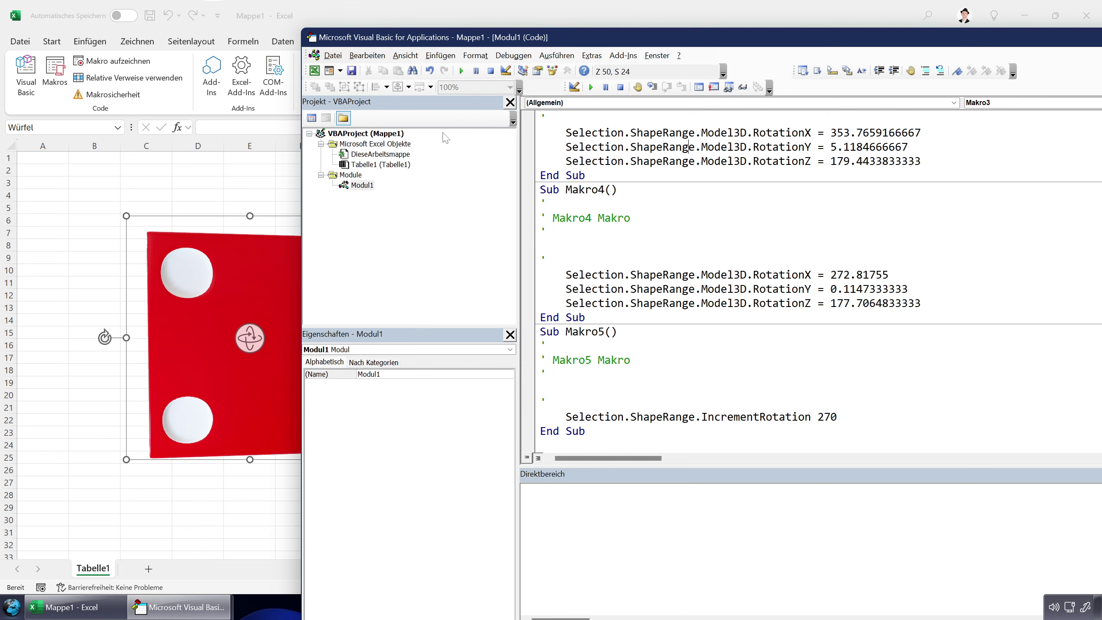
mouse_move(486, 39)
left_mouse_down()
mouse_move(486, 48)
mouse_move(621, 36)
left_mouse_up()
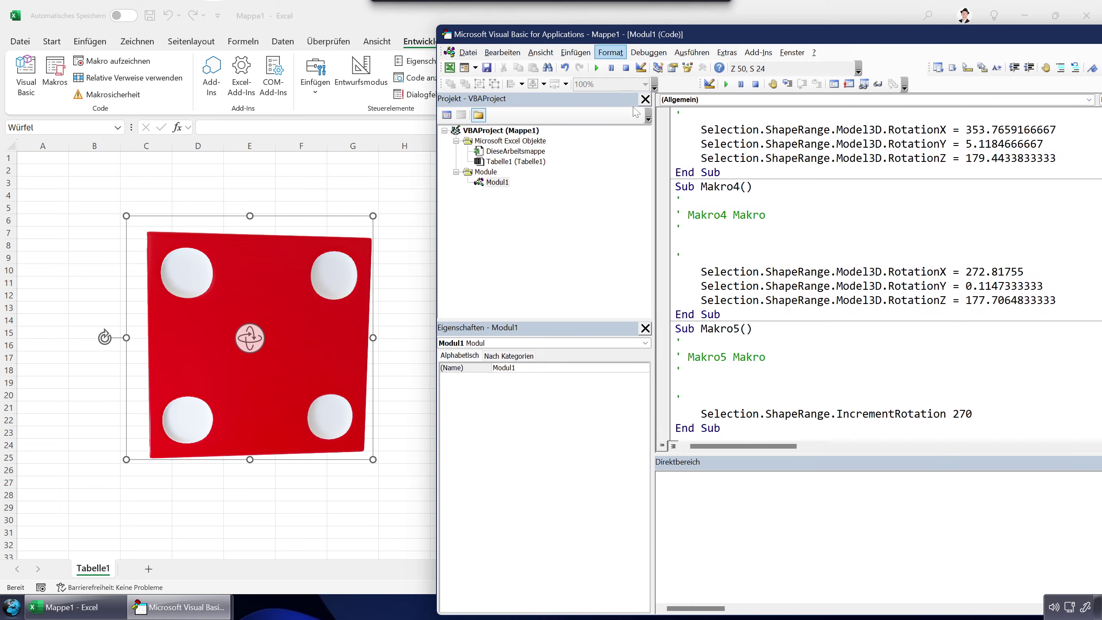
key("F5")
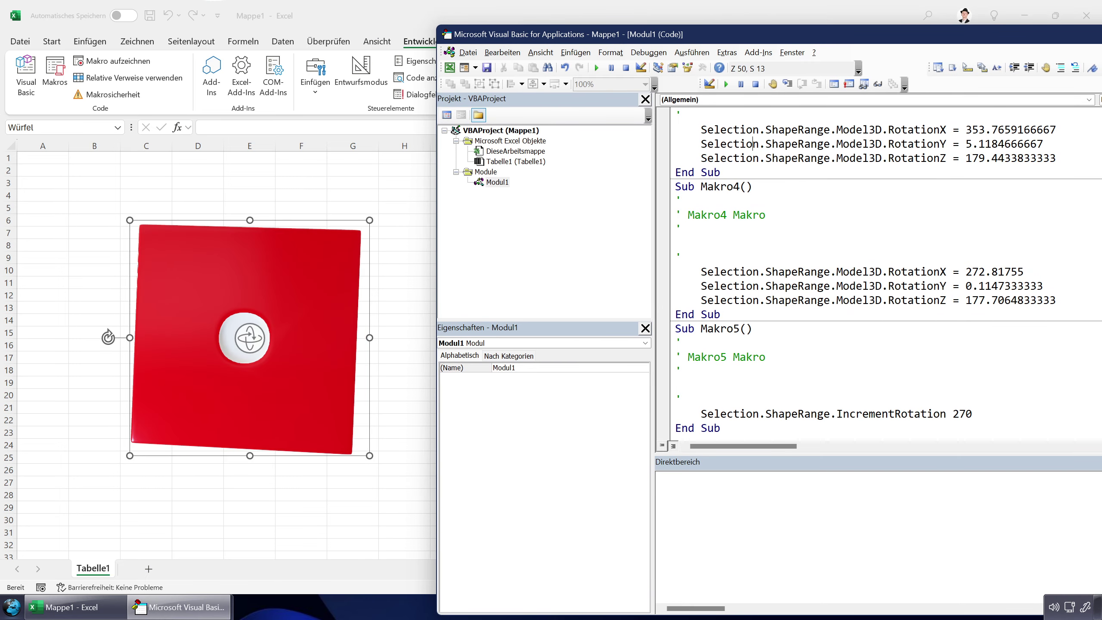
key("F5")
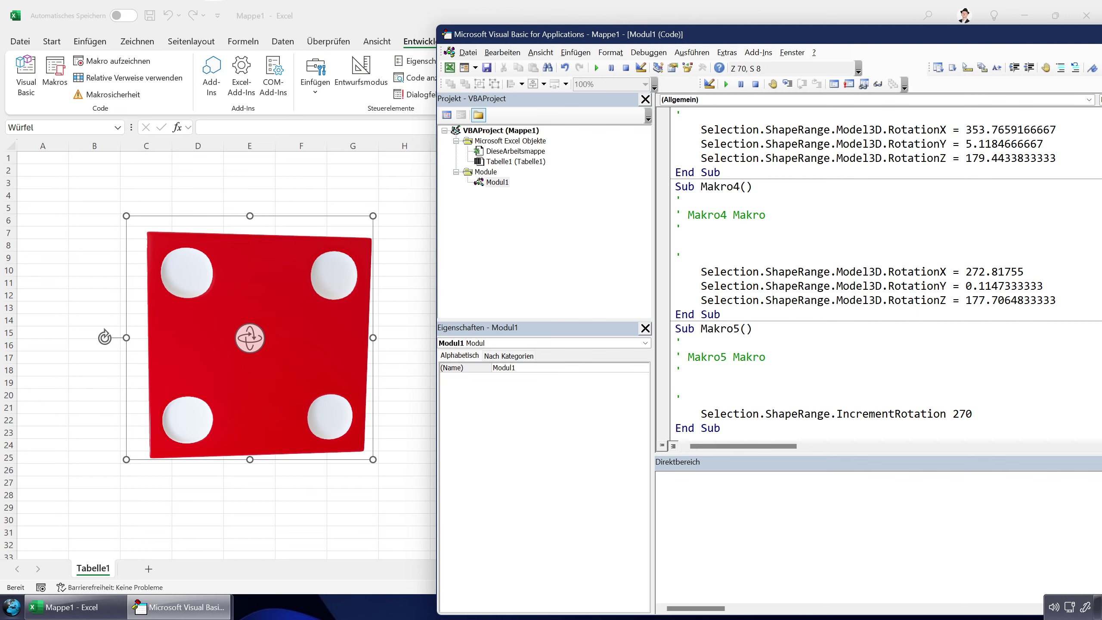
scroll(885, 273, "up", 5)
scroll(885, 274, "up", 5)
scroll(885, 273, "up", 5)
scroll(885, 274, "up", 5)
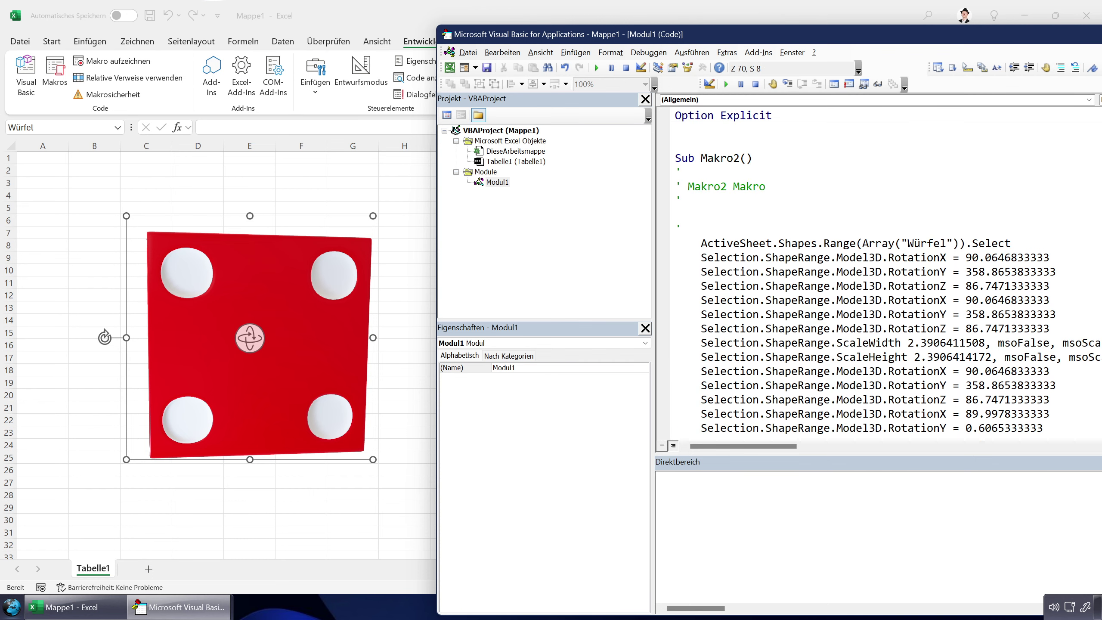
left_click_drag(785, 34, 595, 30)
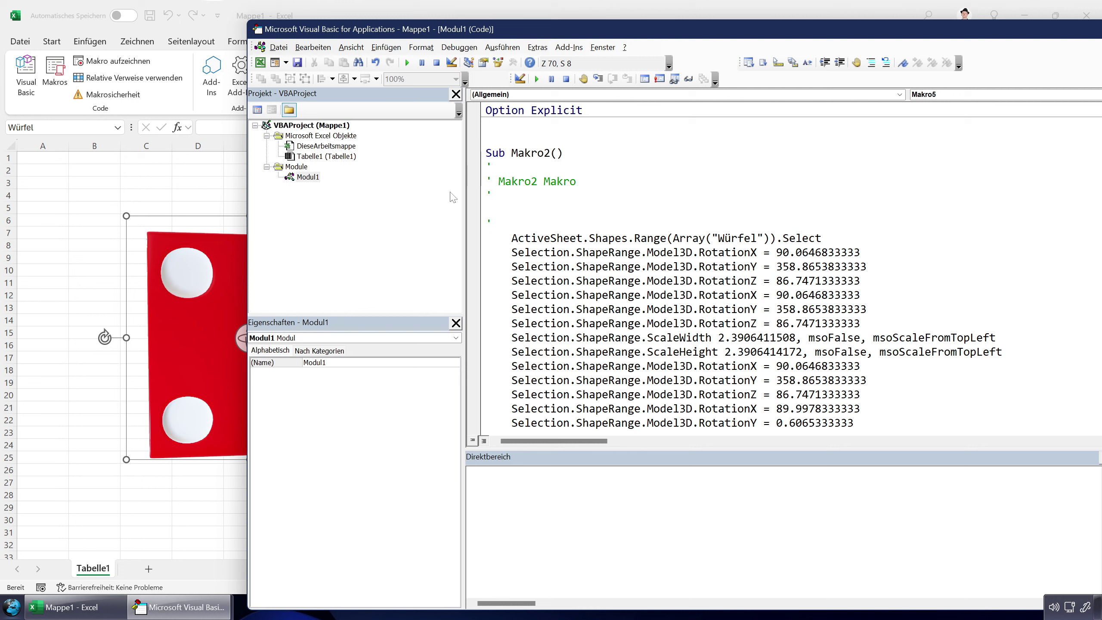
Step: Choose Entfernen von Modul1 from Modul1's context menu in the Project Explorer
left_click(307, 178)
right_click(305, 180)
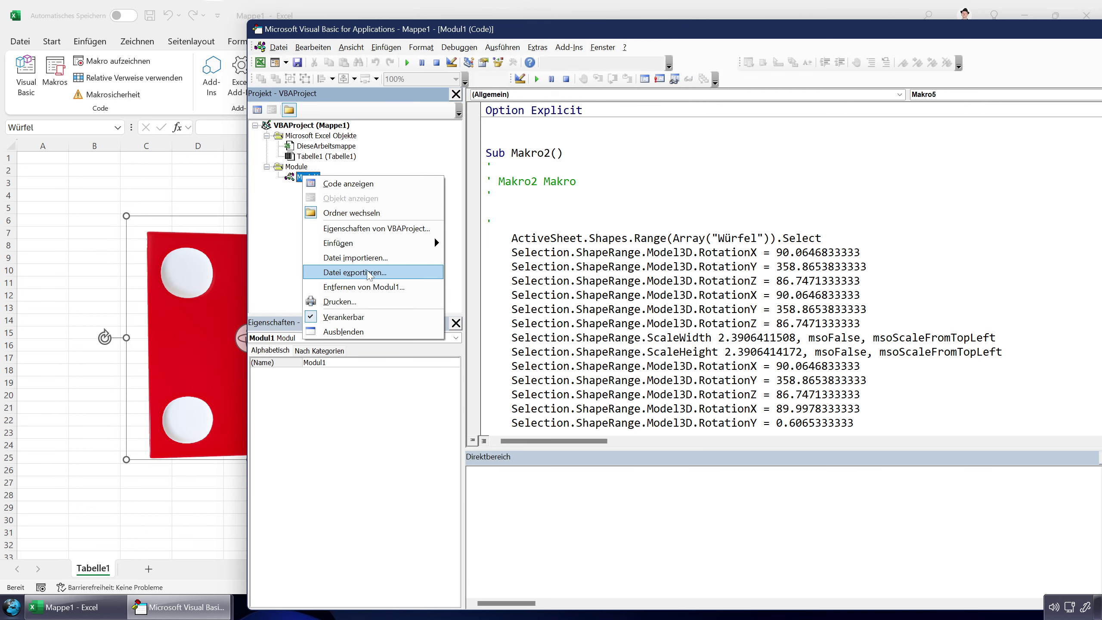
left_click(377, 287)
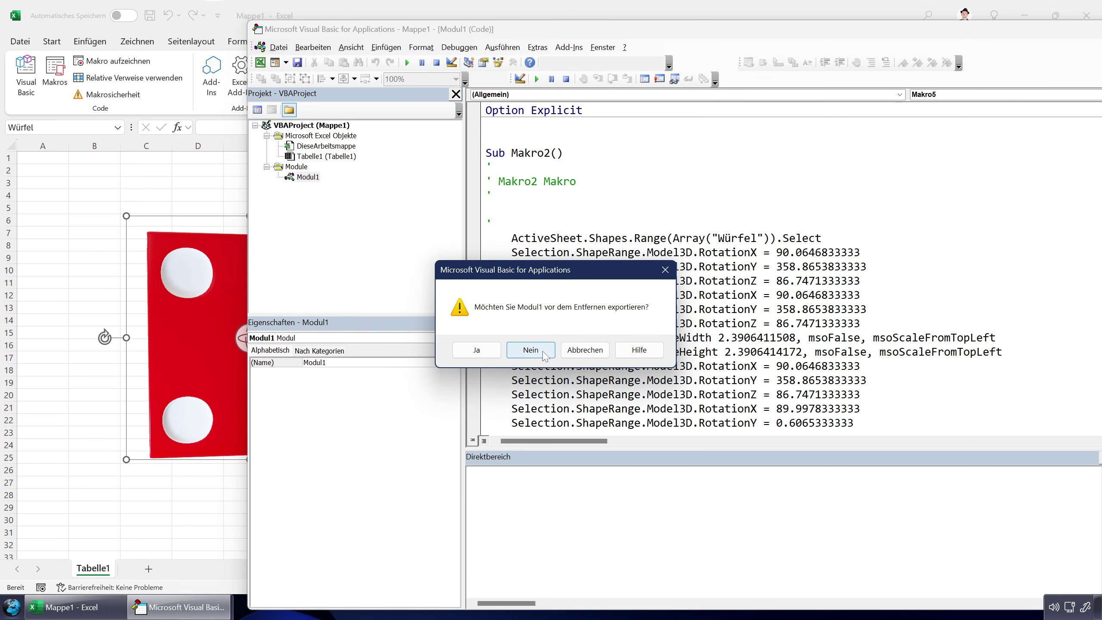
Step: Remove Modul1 without exporting and rename DieseArbeitsmappe to wbWuerfel
left_click(527, 350)
left_click(319, 148)
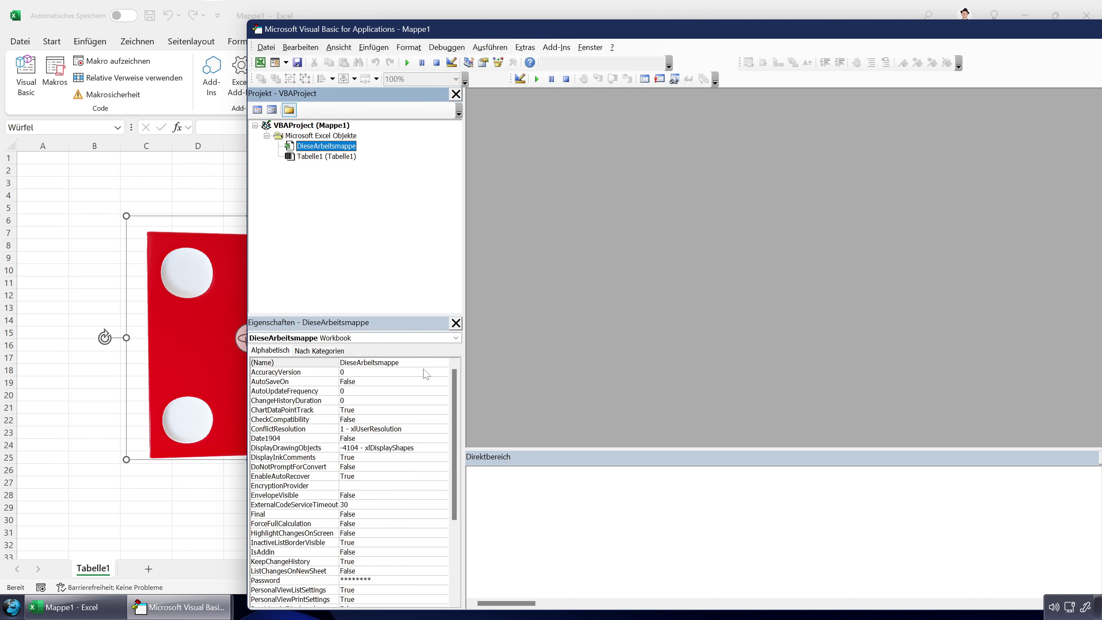
left_click(259, 348)
type("wbWuerfel")
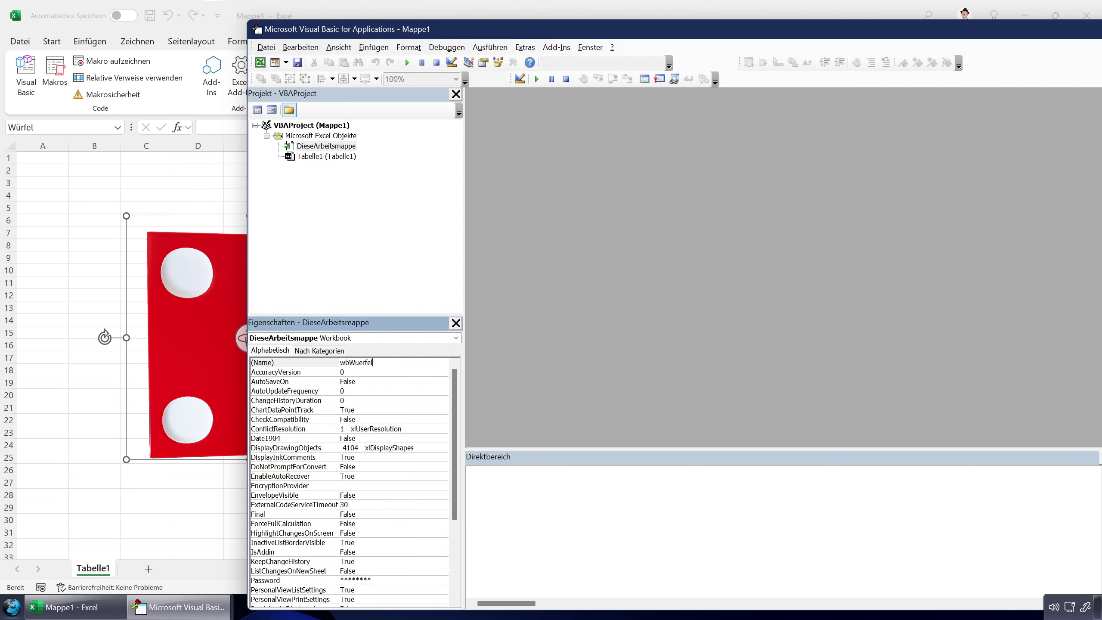
key("Return")
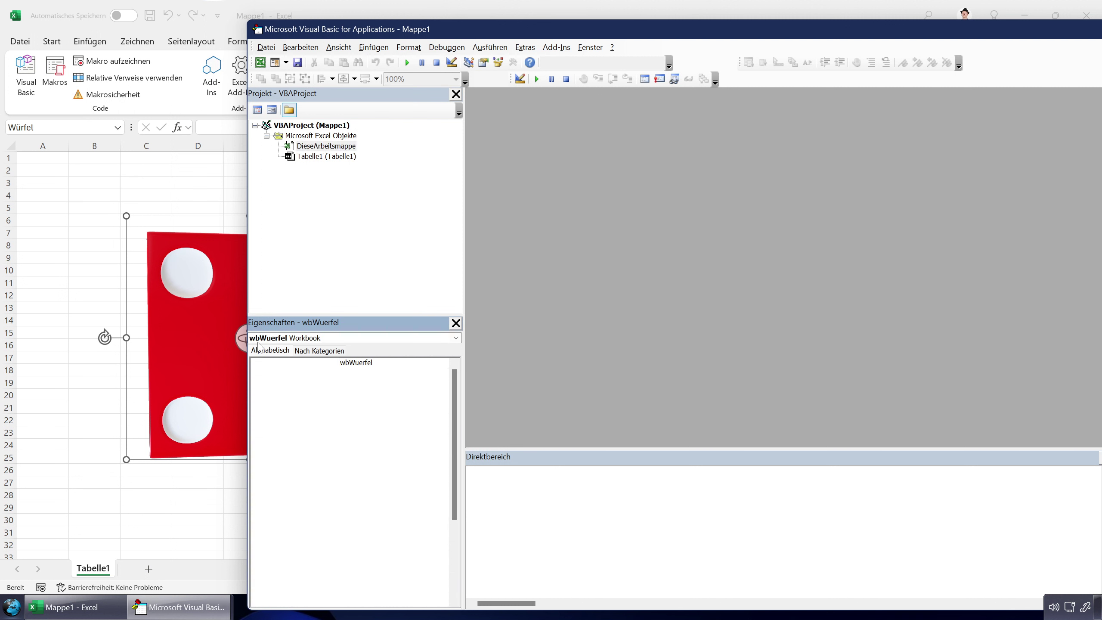
Step: Rename Tabelle1 to wsWuerfel and insert a new standard module
left_click(309, 145)
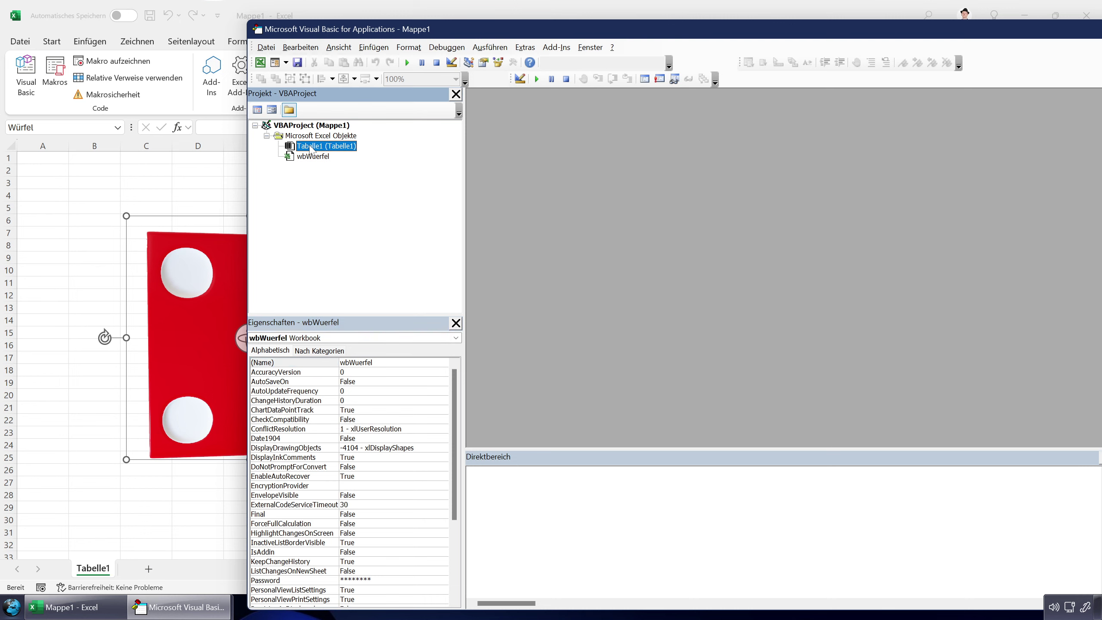
left_click(265, 364)
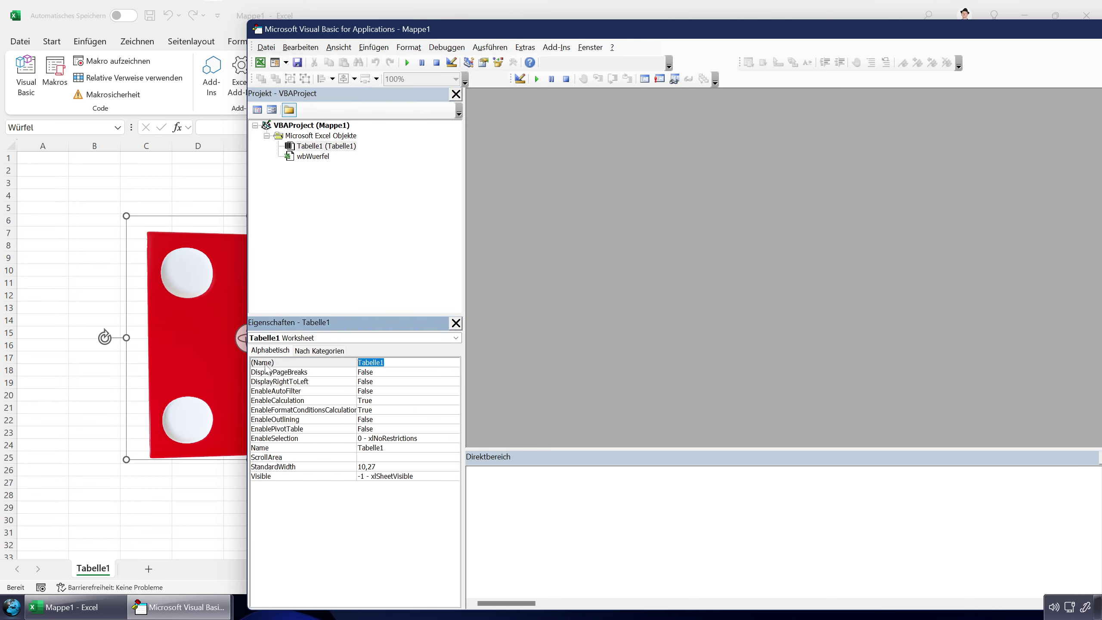
type("wsWuerfe")
type("l")
key("Return")
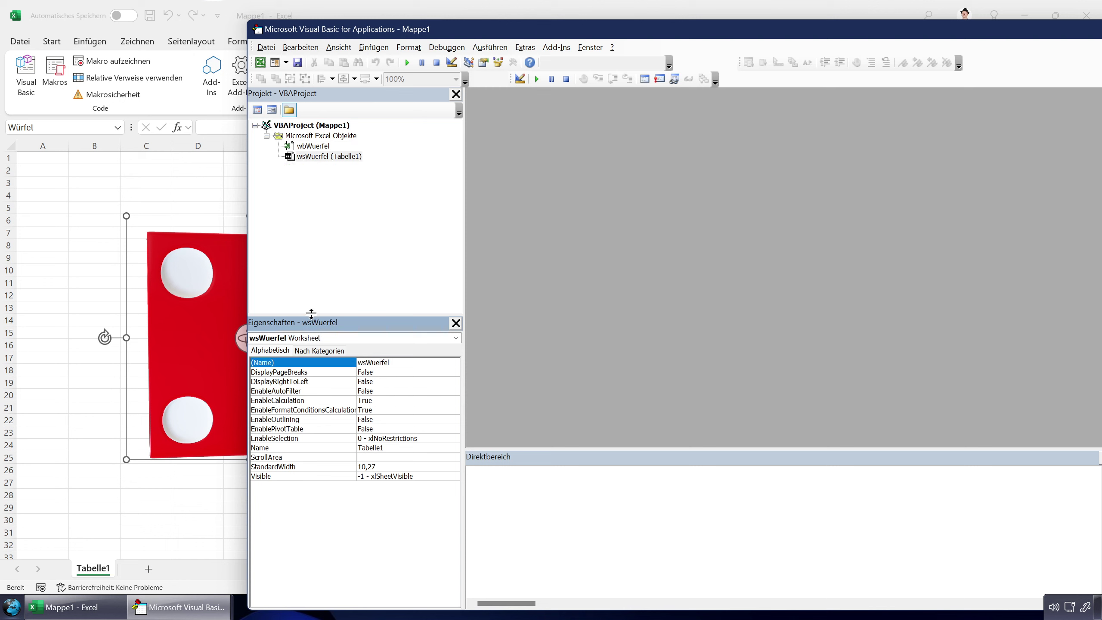
right_click(302, 150)
mouse_move(338, 218)
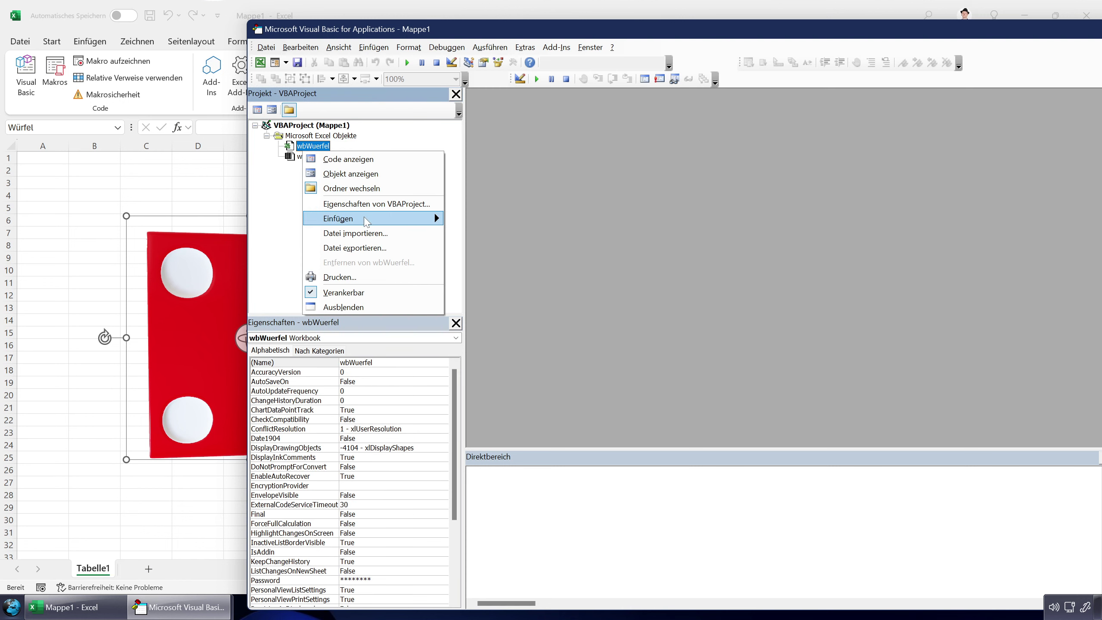
left_click(489, 235)
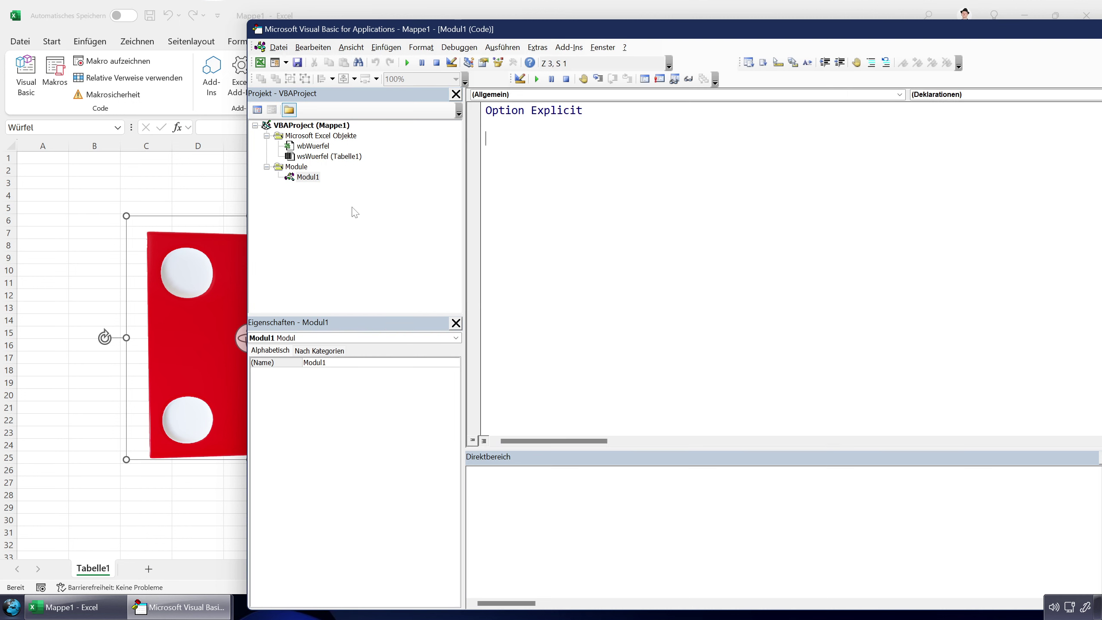
Step: Name the new module mod_Wuerfel
left_click(267, 352)
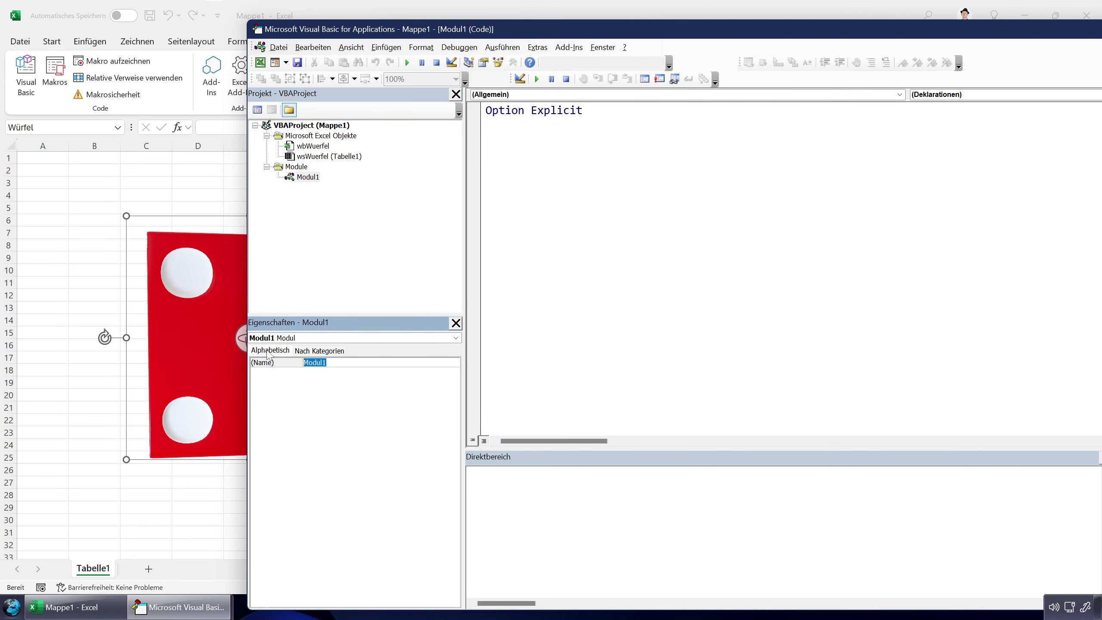
type("mod_Wuerfe")
key("Return")
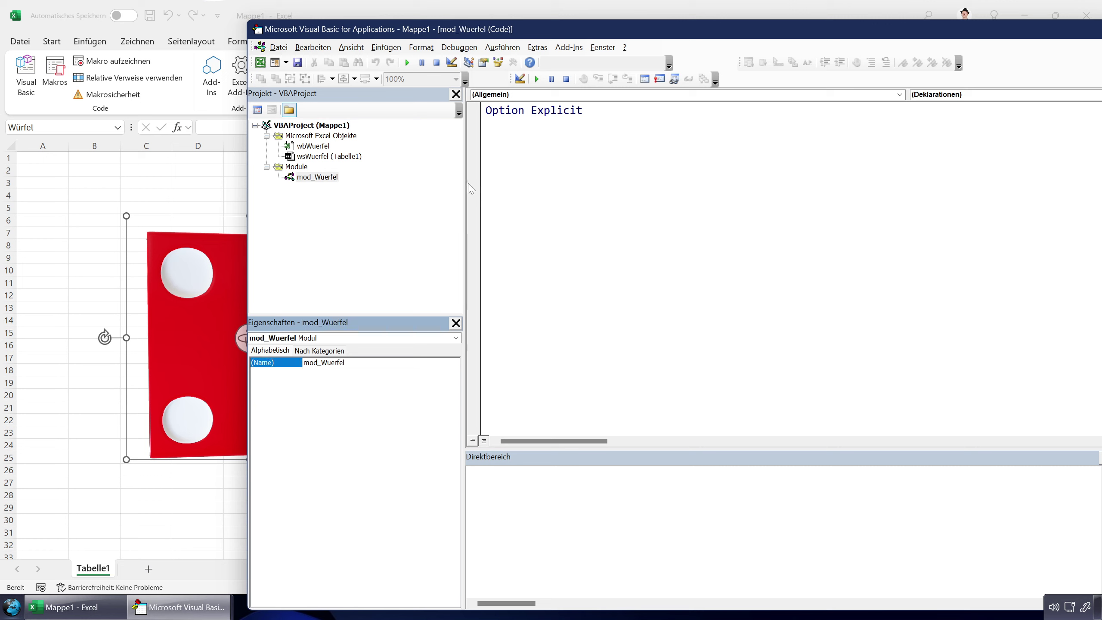
Step: Rename the VBA project to Vba_C4U_Wuerfel and open mod_Wuerfel's code window
left_click(324, 127)
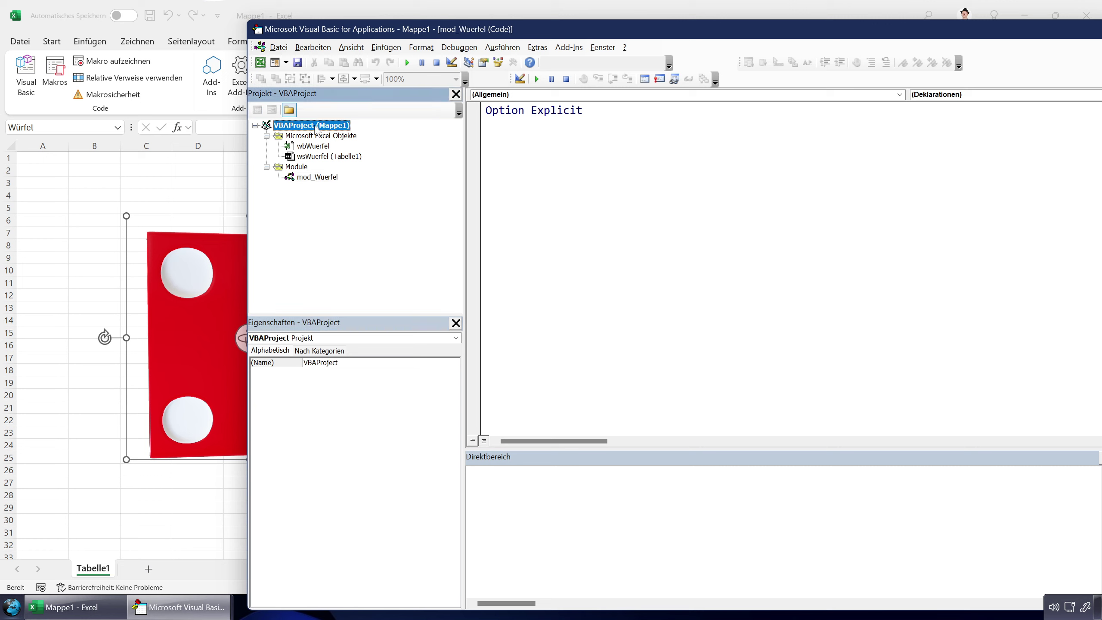
left_click(380, 373)
type("vb")
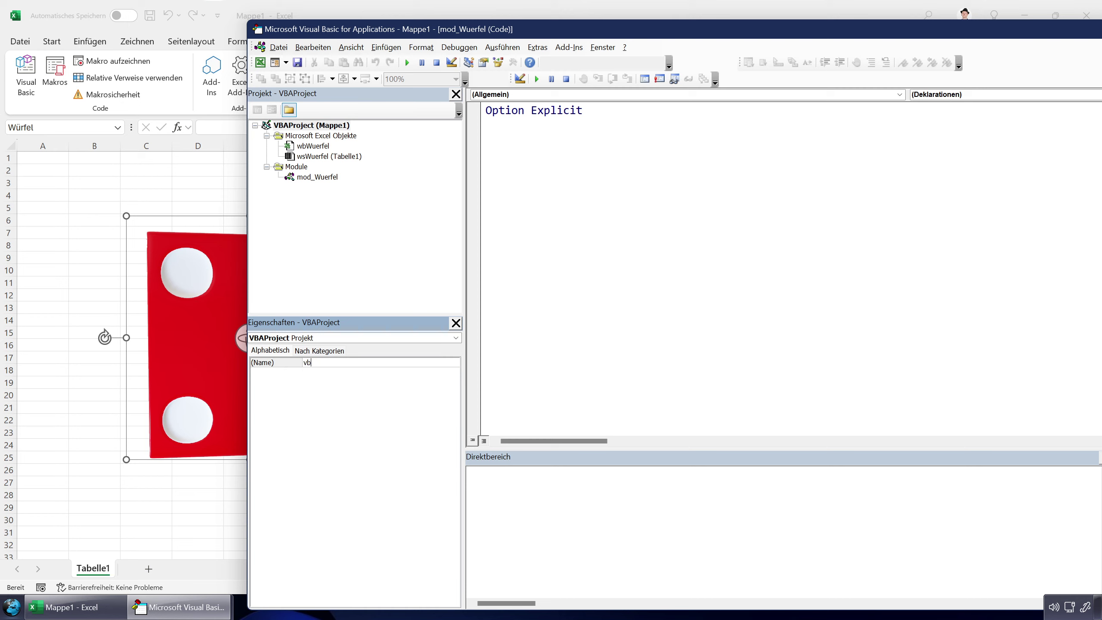
type("a_C4U_Wu")
type("erfel")
key("Return")
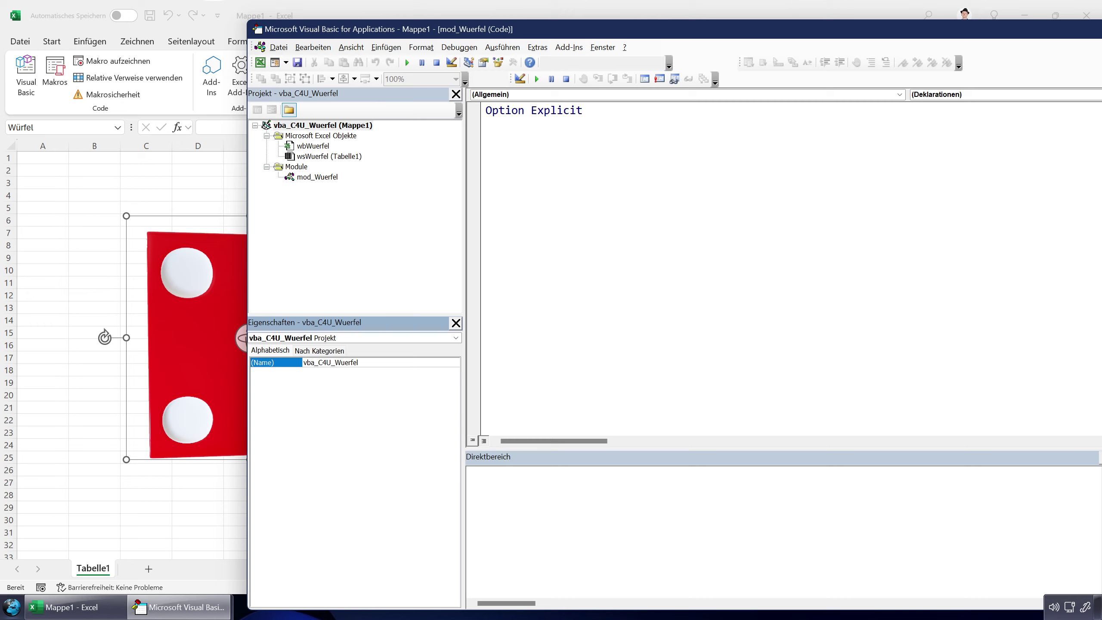
left_click(293, 363)
key("Delete")
type("V")
key("Return")
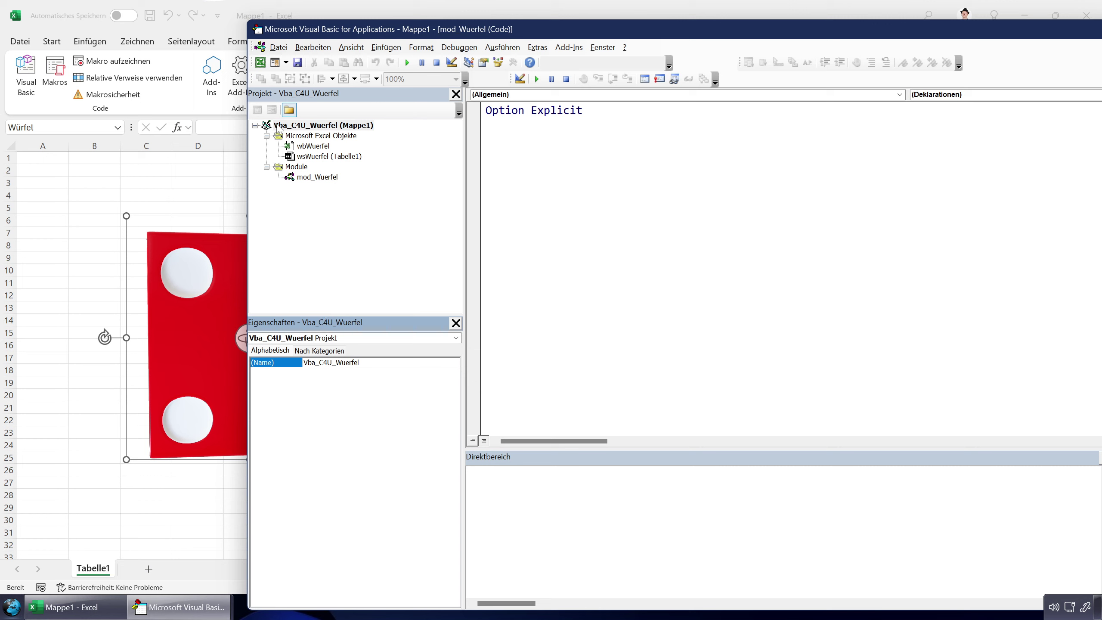
left_click(486, 138)
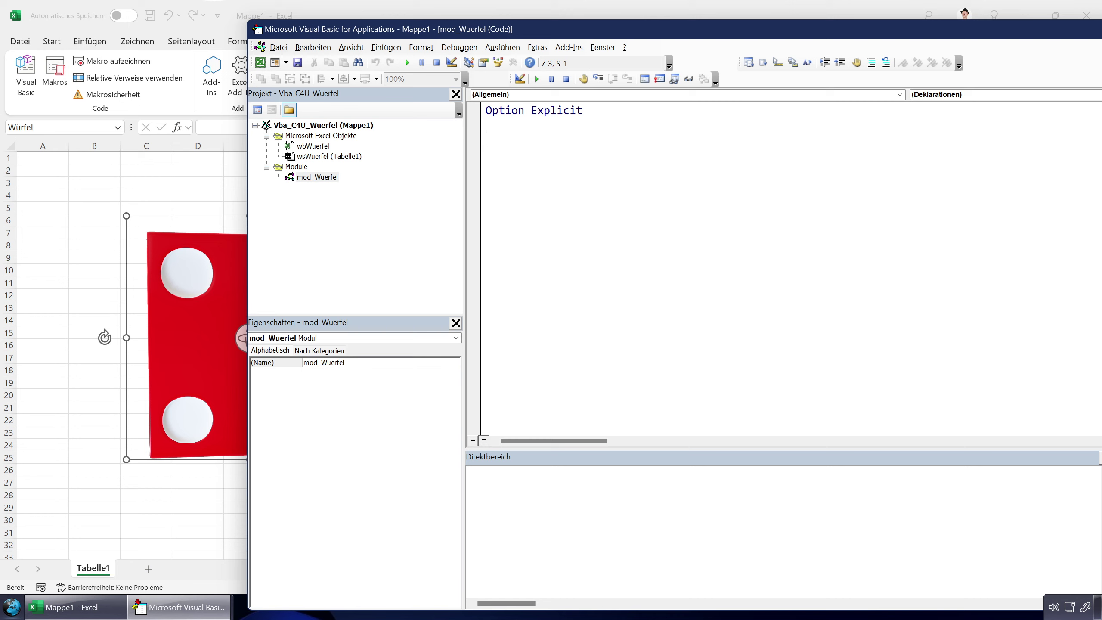
key("shift+Home")
Step: Create an empty Sub KoordinatenRausfinden() in mod_Wuerfel and bring the Excel die sheet forward
left_click(487, 138)
type("sub")
type("oor")
type("dinatenRausfnd")
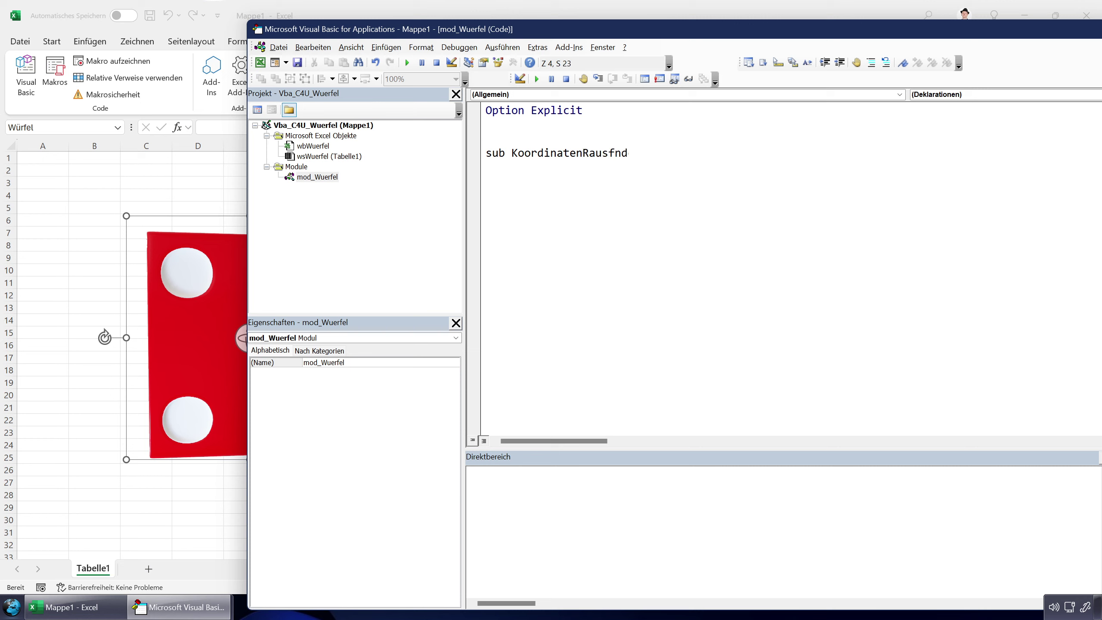
key("BackSpace")
key("BackSpace")
type("inden")
key("Return")
key("Return")
key("Return")
key("Tab")
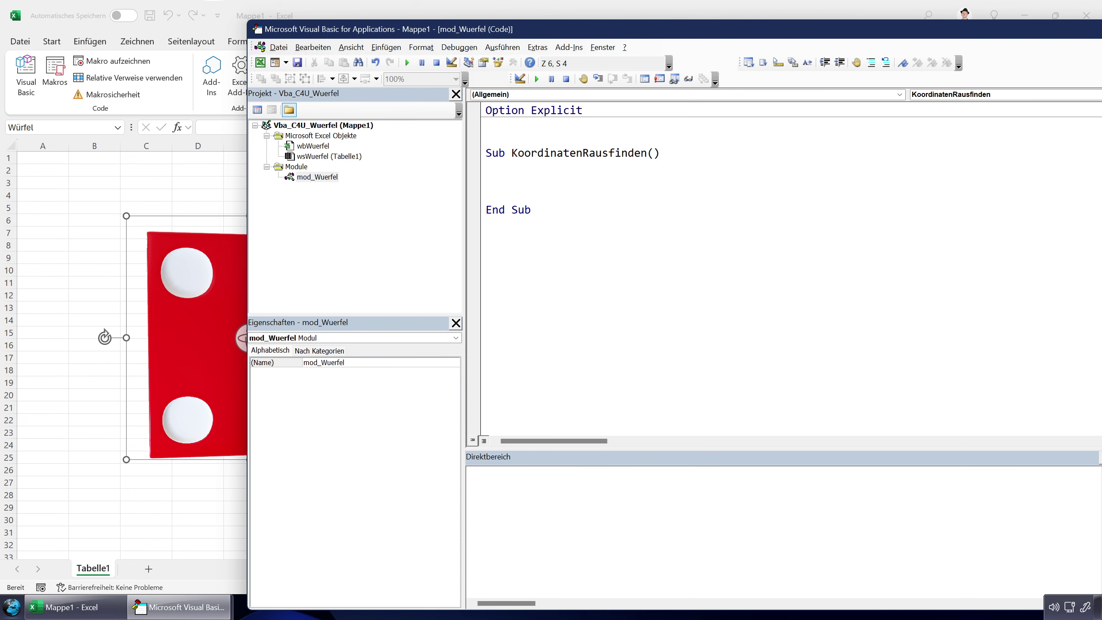
left_click(237, 315)
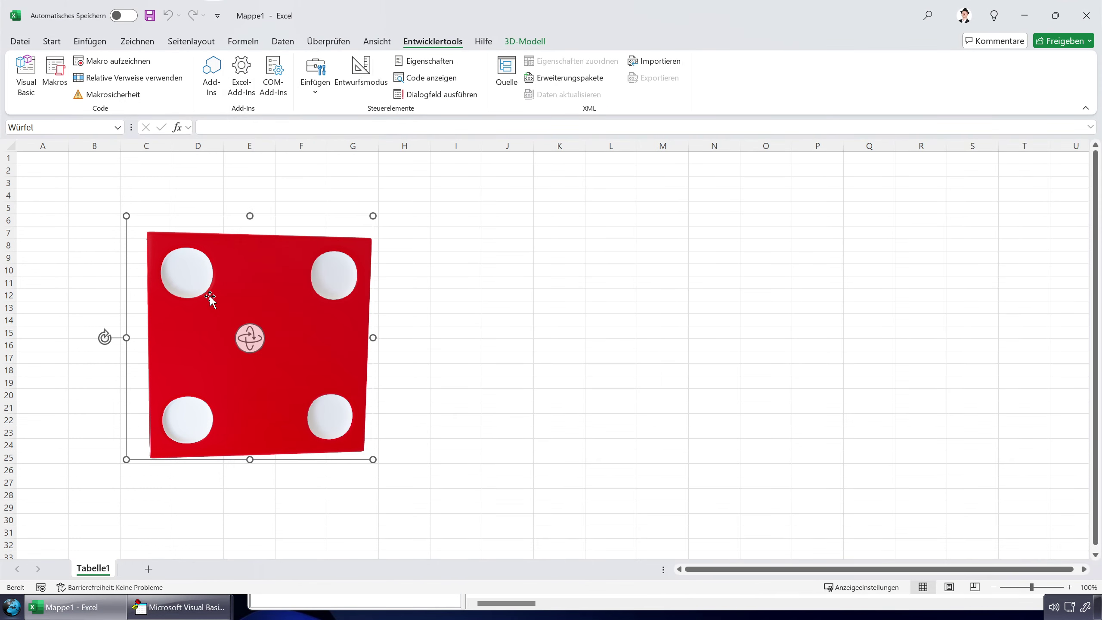
Step: Show Excel's Einfügen tab, then return to the VBA editor's KoordinatenRausfinden code
left_click(80, 44)
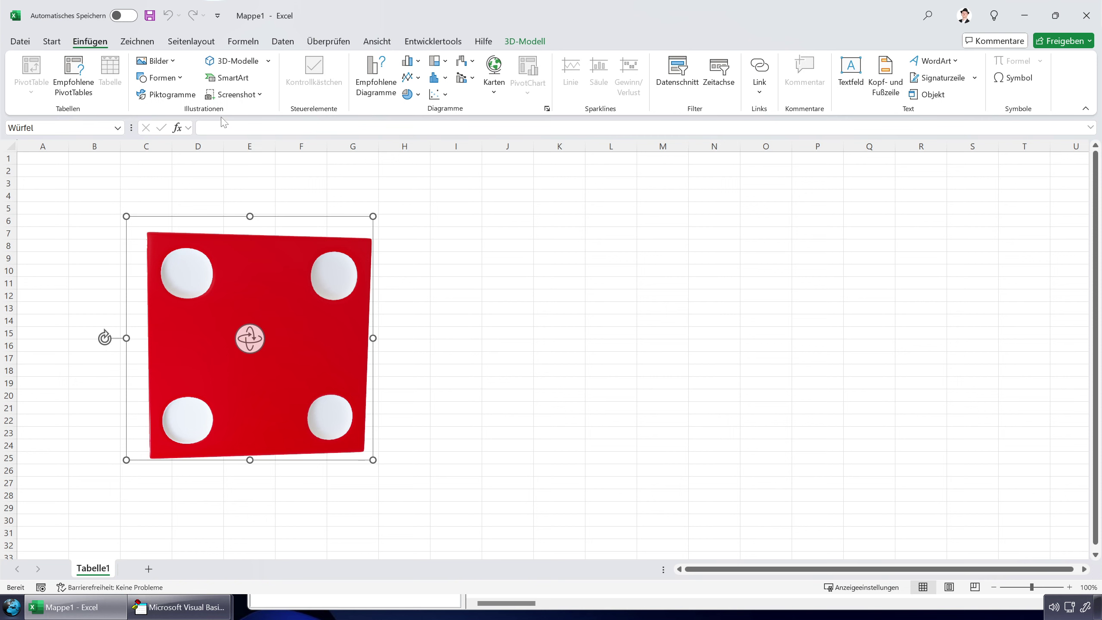
left_click(200, 607)
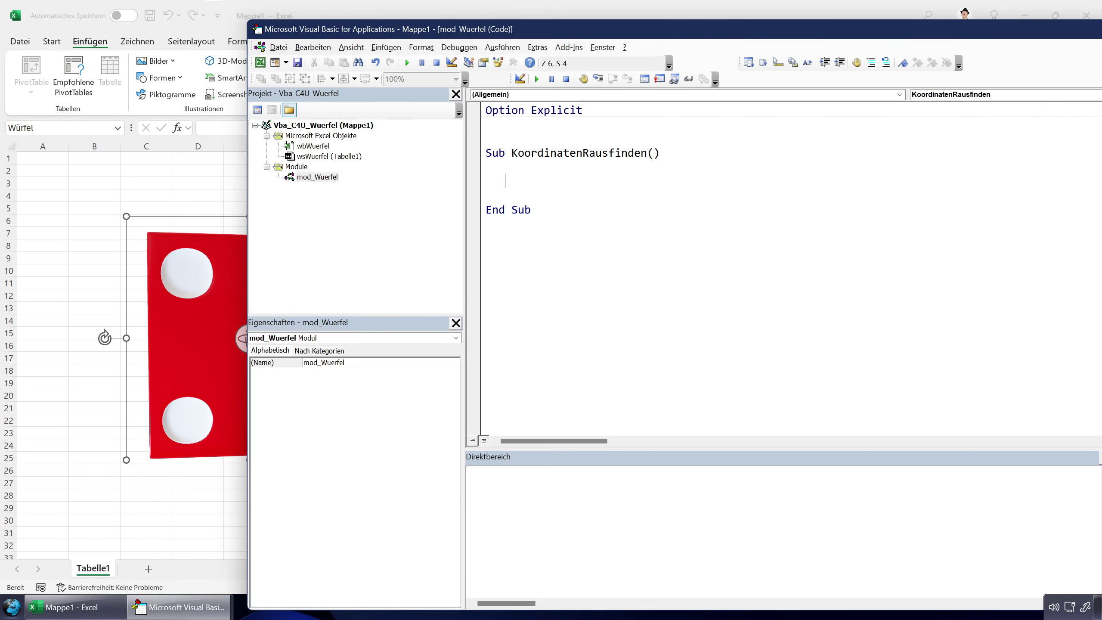
Step: Declare Dim WuerfelShape As Shape under the comment 'Lokale Variablen deklarieren:'
type("di")
type("mWu")
type("erfelShape")
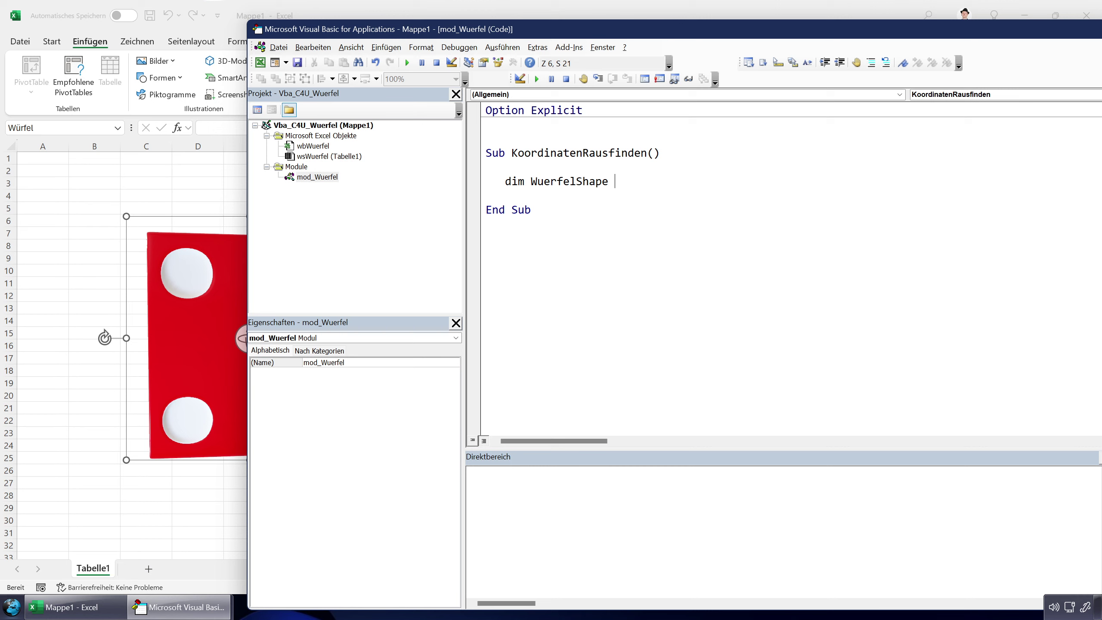
type(" as Sha")
key("Return")
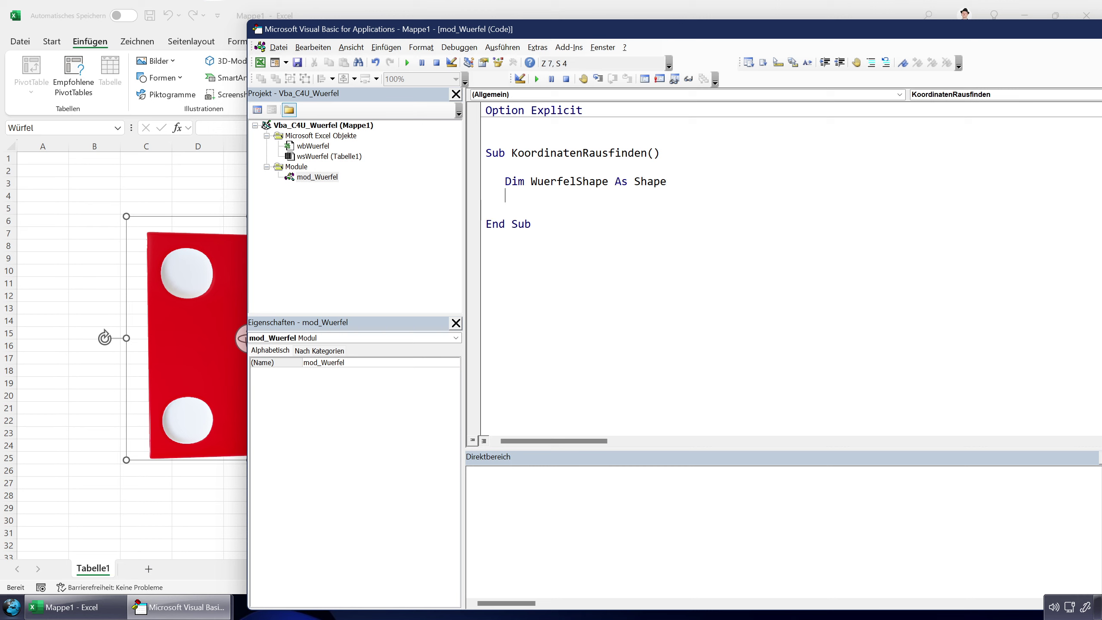
left_click(505, 181)
key("Return")
type("'")
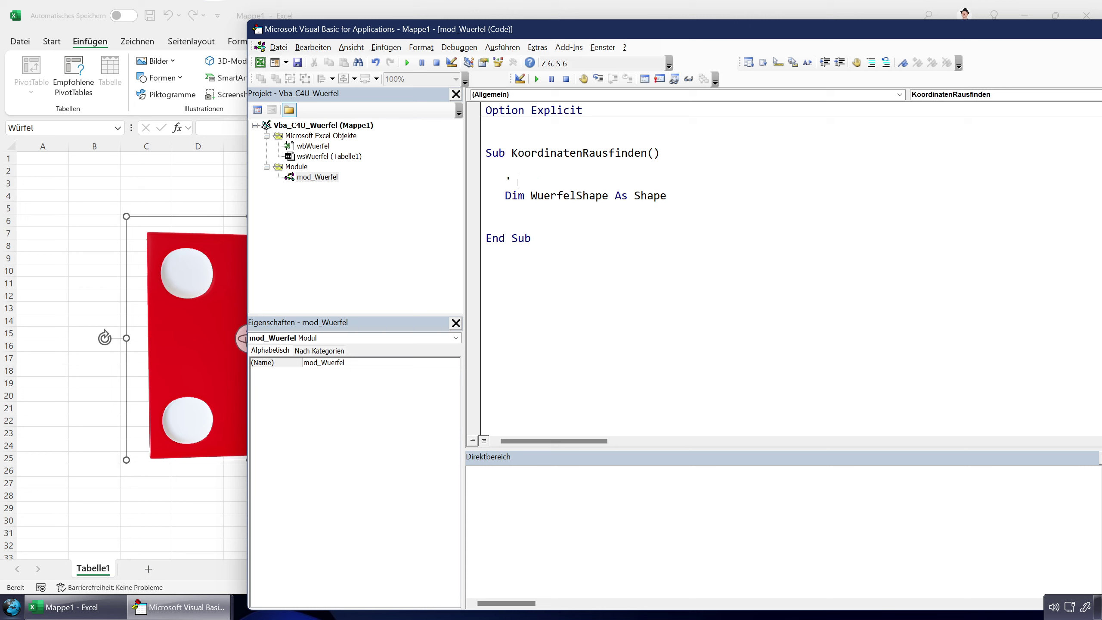
type(" Lokale Var")
type("iablen deklarieren:")
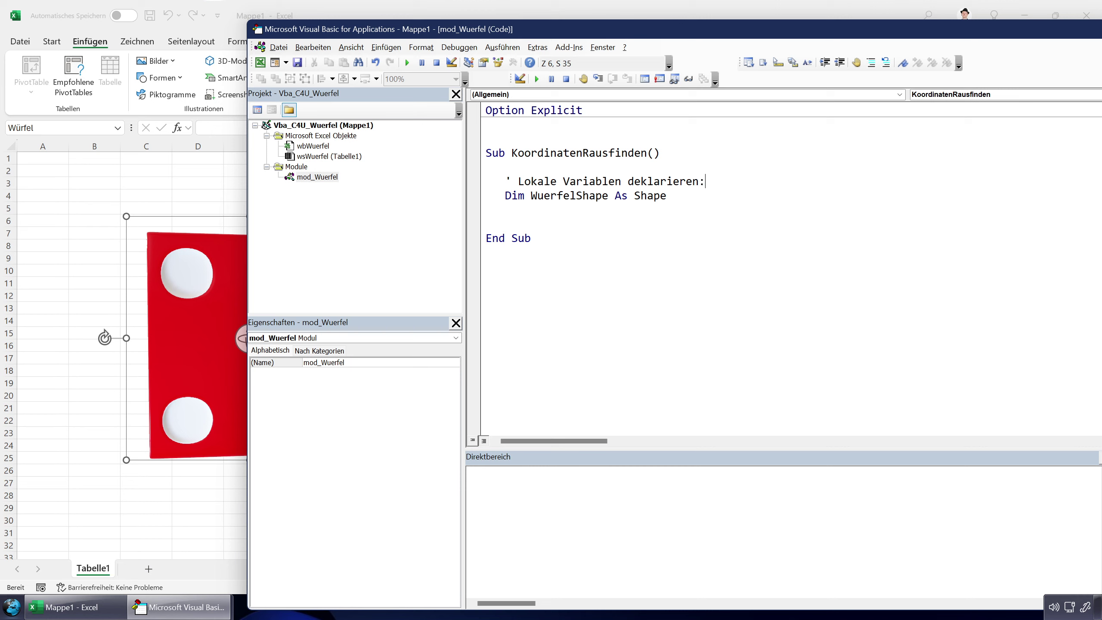
key("Down")
key("Down")
key("Return")
key("Return")
Step: Add comment 'Setze das Würfelobjekt in die Variable:' and Set WuerfelShape = wsWuerfel.Shapes("Würfel")
left_click(505, 223)
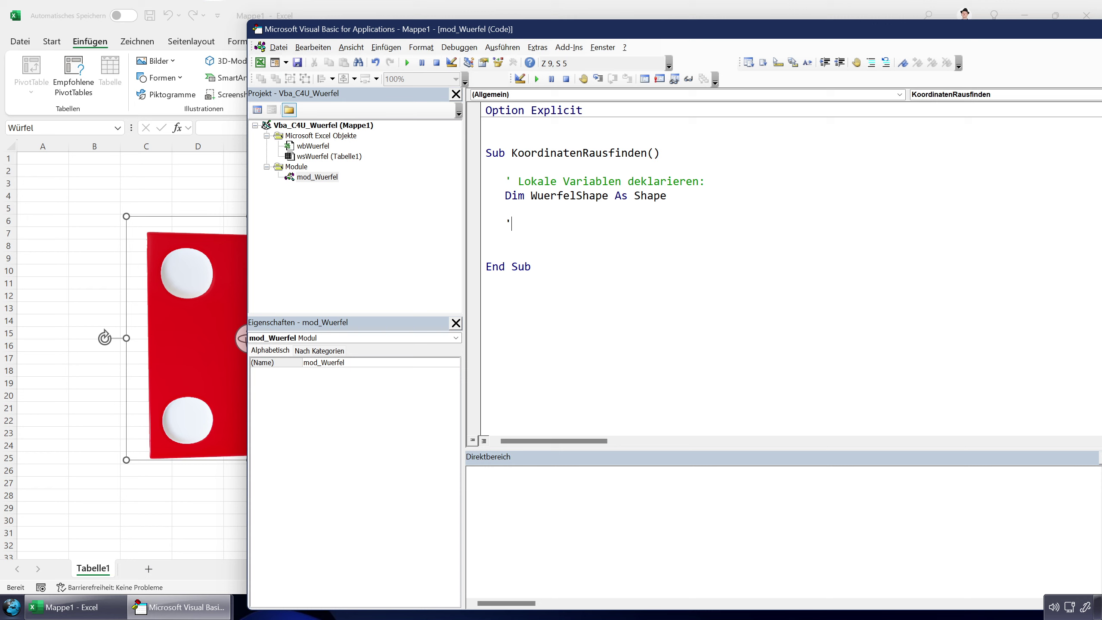
type(" Setze")
type(" das Würfe")
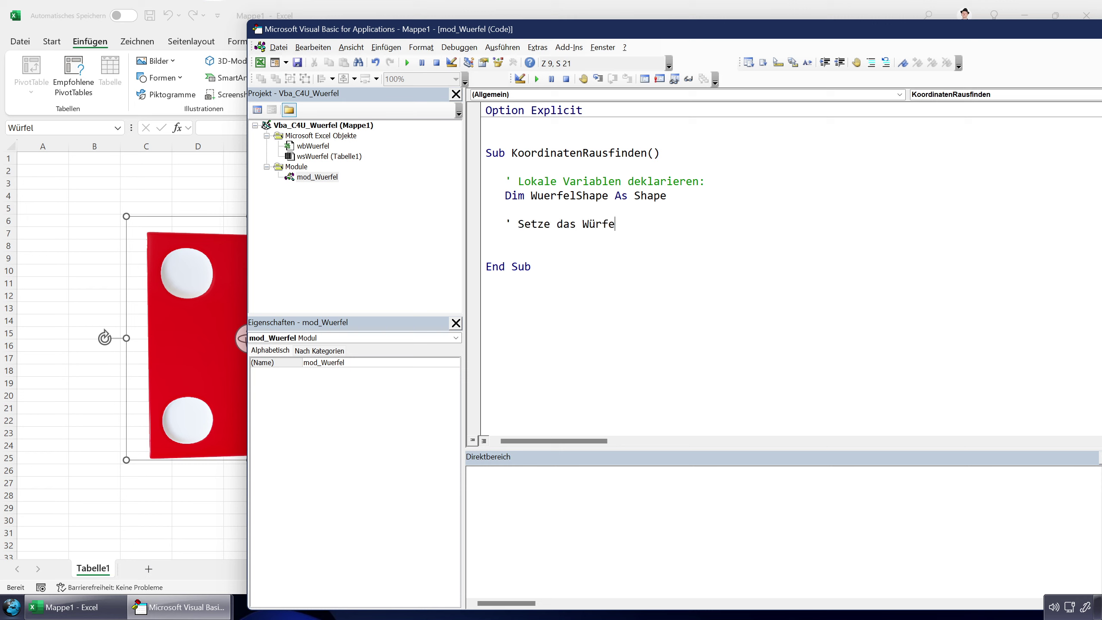
type("lobjekt in die ")
type("Variable:")
key("Return")
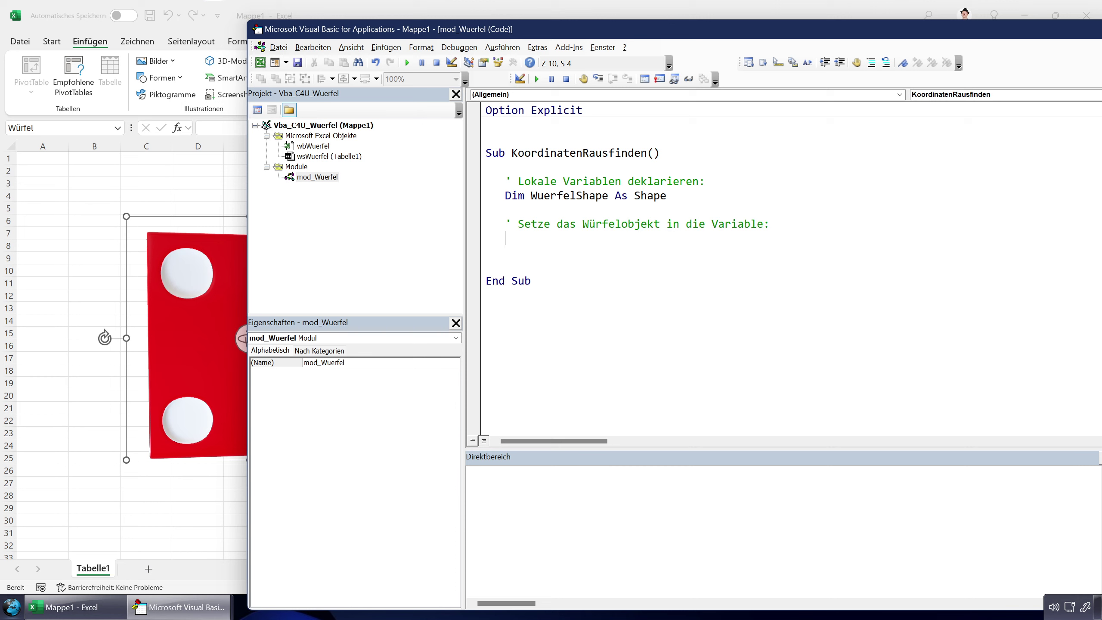
type("set ")
type("WuerfelShape")
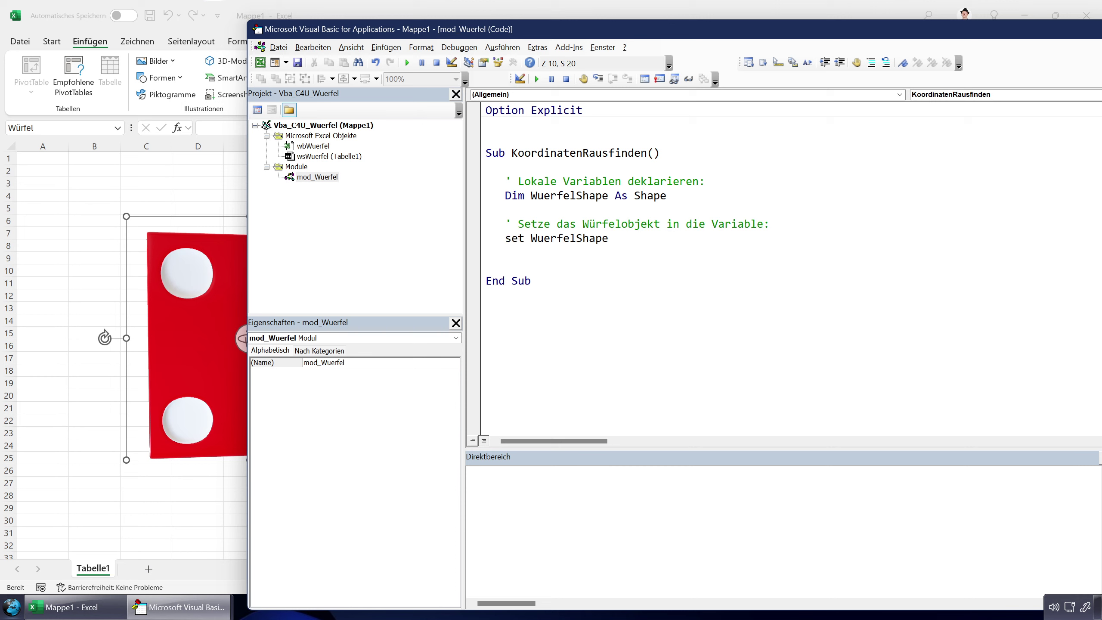
type(" =")
type("w")
type("sWuerfel")
type(".shape")
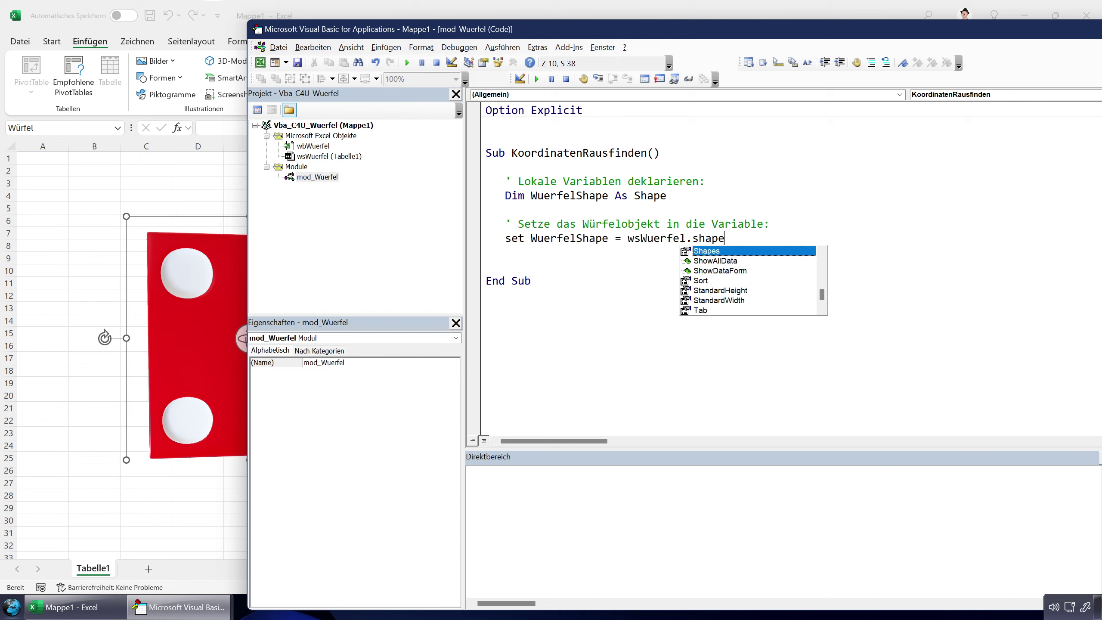
type("s")
type("(")
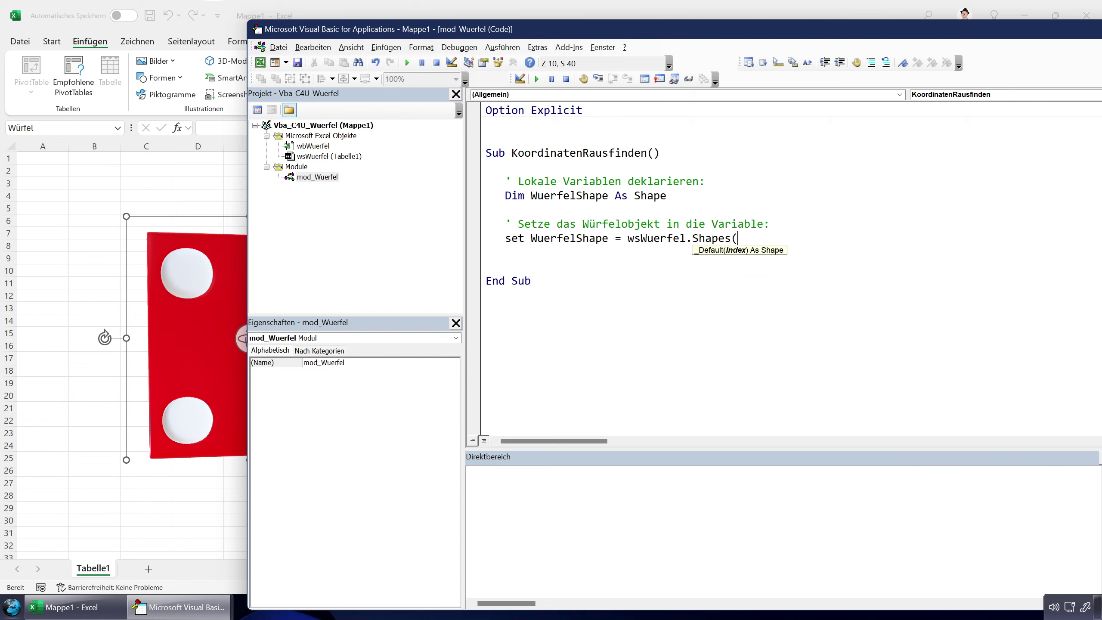
type("\"\")")
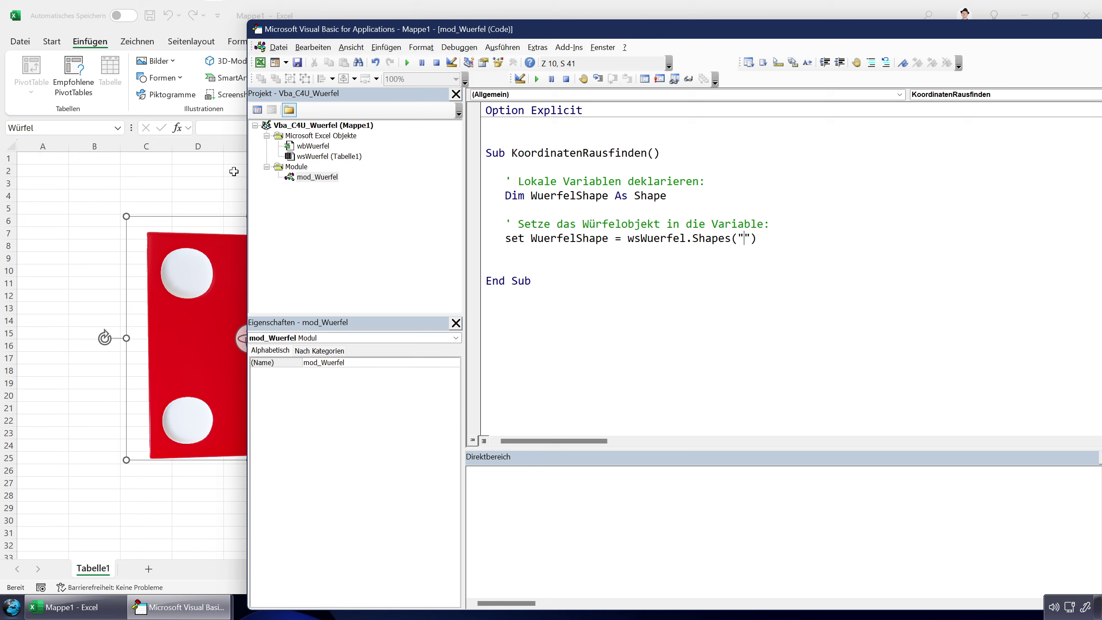
type("Würfel")
key("Return")
Step: Add the comment 'Liefe die Positionen zurück:' and a Debug.Print " " line
key("Return")
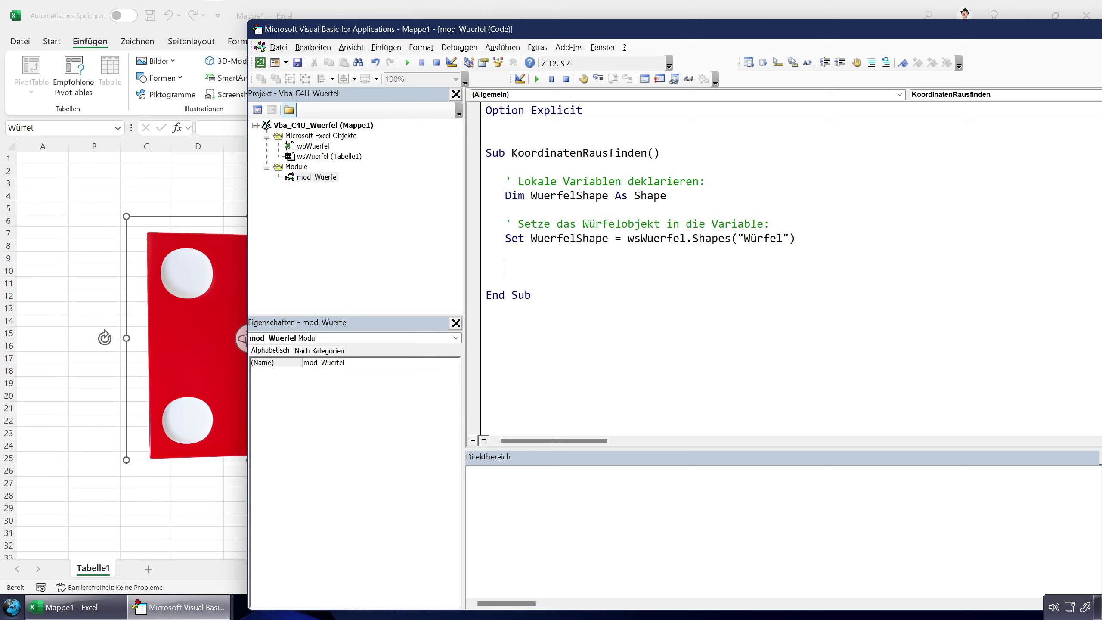
type("'Liefe ")
type("die Posit")
type("ionen zurück:")
key("Return")
type("deb")
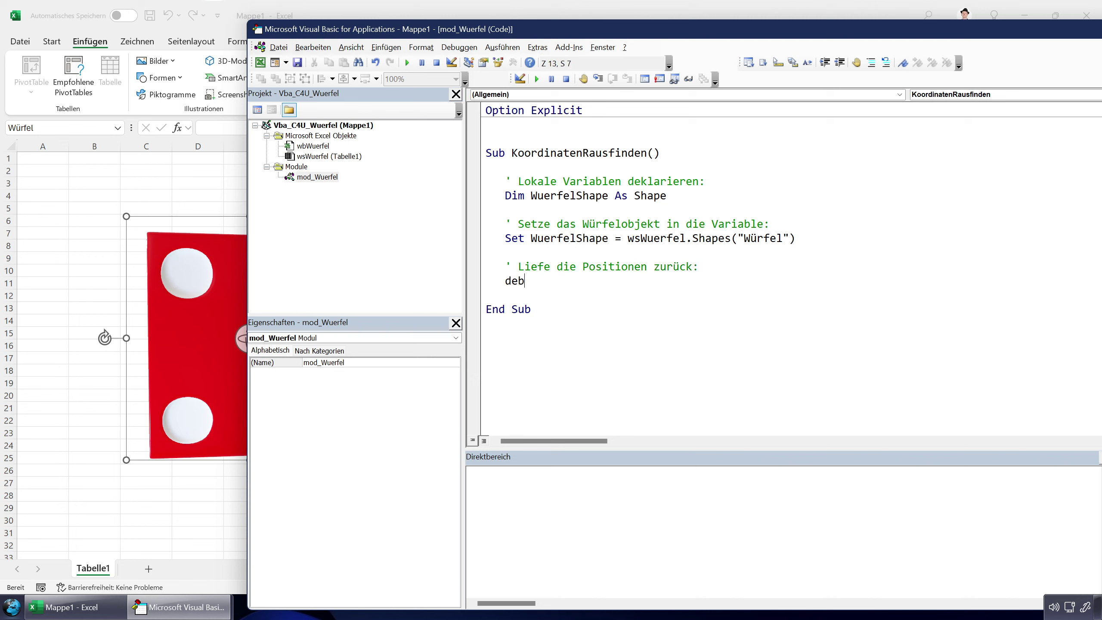
type("ug.print")
type(" \" \"")
key("Return")
type("debu")
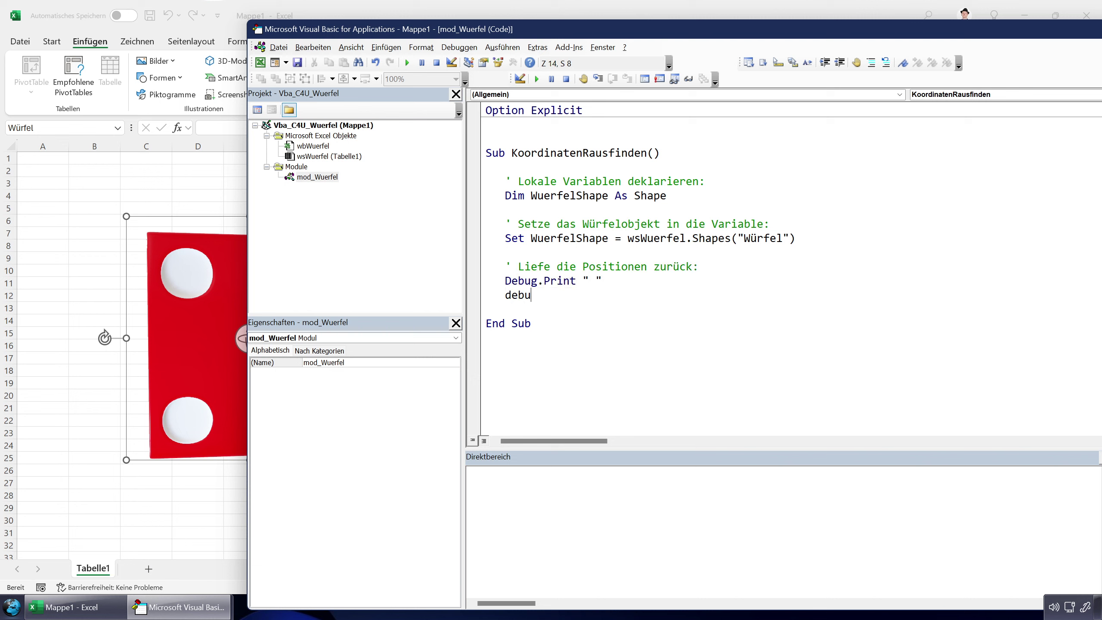
type("g.print")
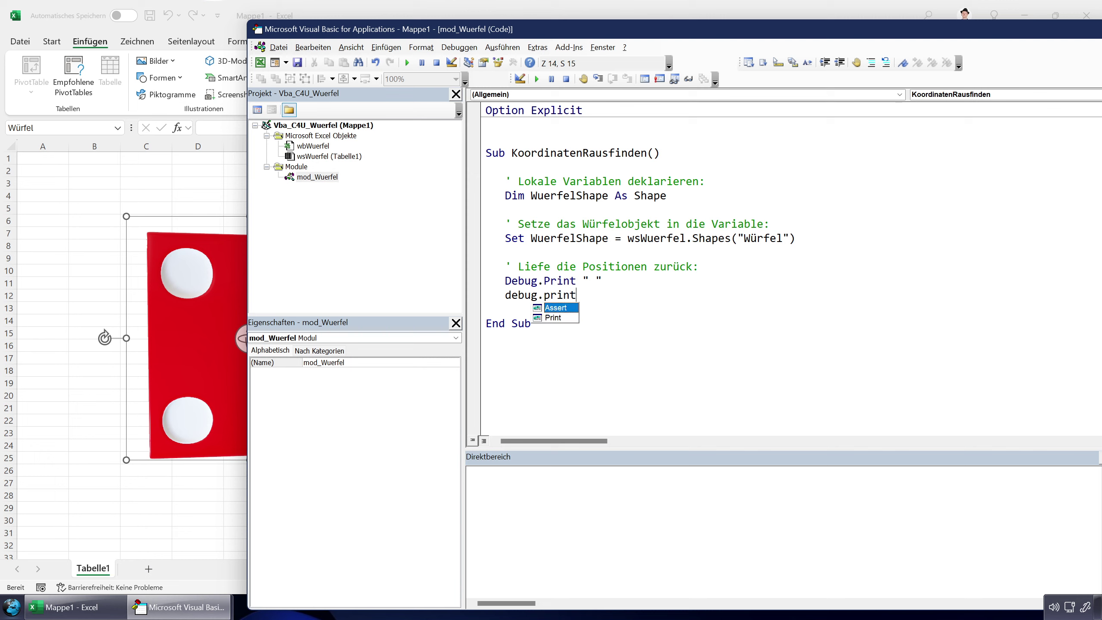
Step: Begin the line Debug.Print "X-Achse: " & WuerfelShape. using autocomplete
key("Escape")
key("Up")
key("shift+Right")
key("shift+Right")
key("shift+Right")
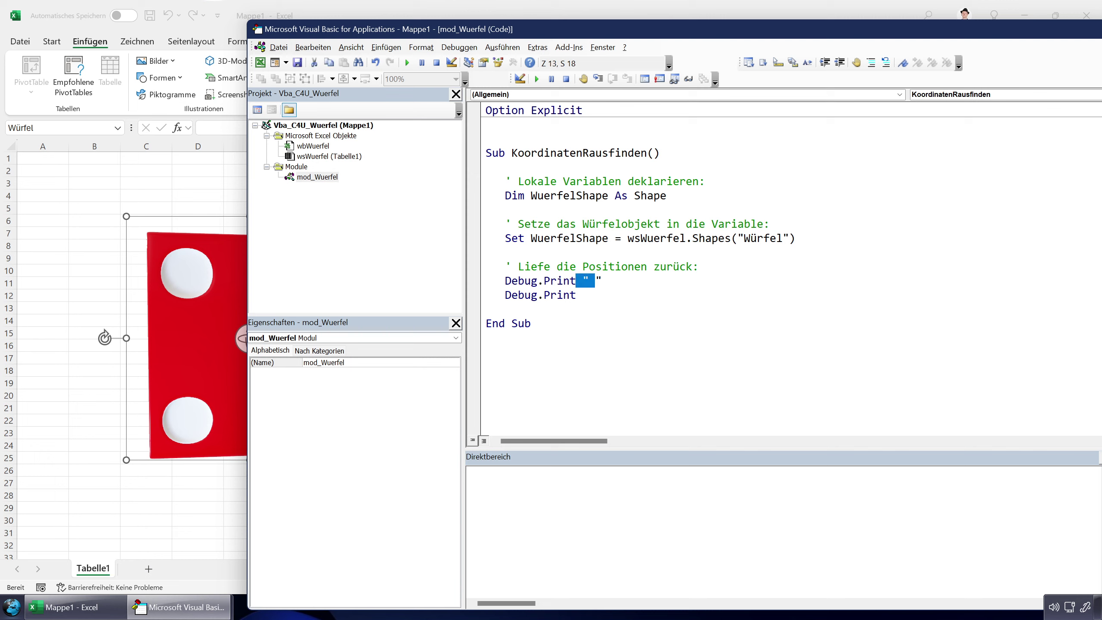
key("shift+Right")
key("Delete")
type("\" \"")
type("\"X")
type("-Achse: \"")
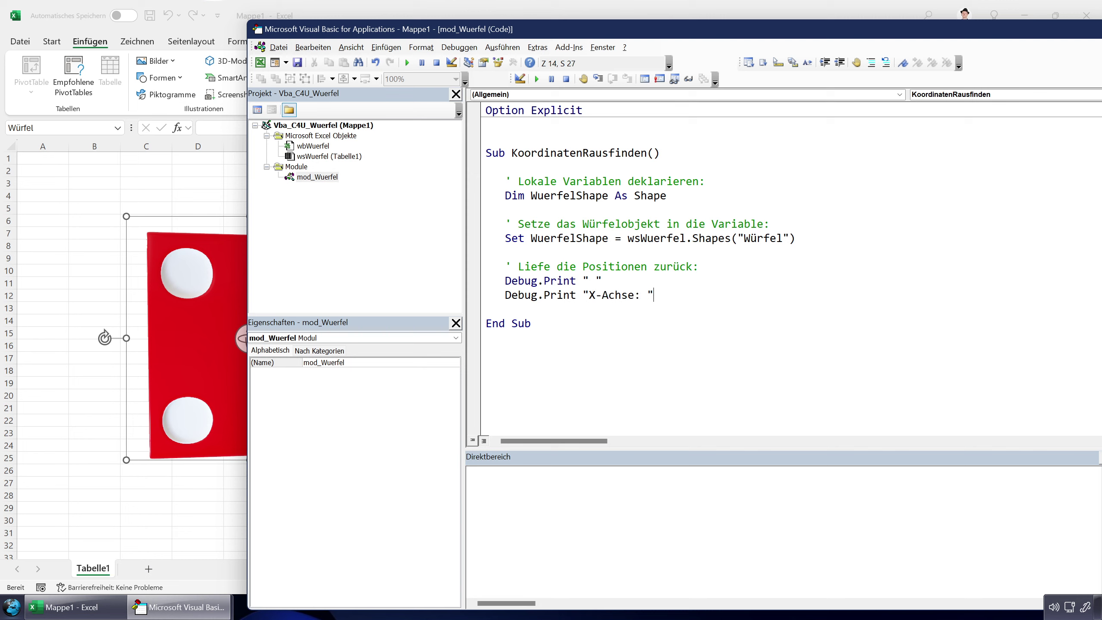
type("& ")
type("wue")
type("rfel")
key("ctrl+space")
type(".")
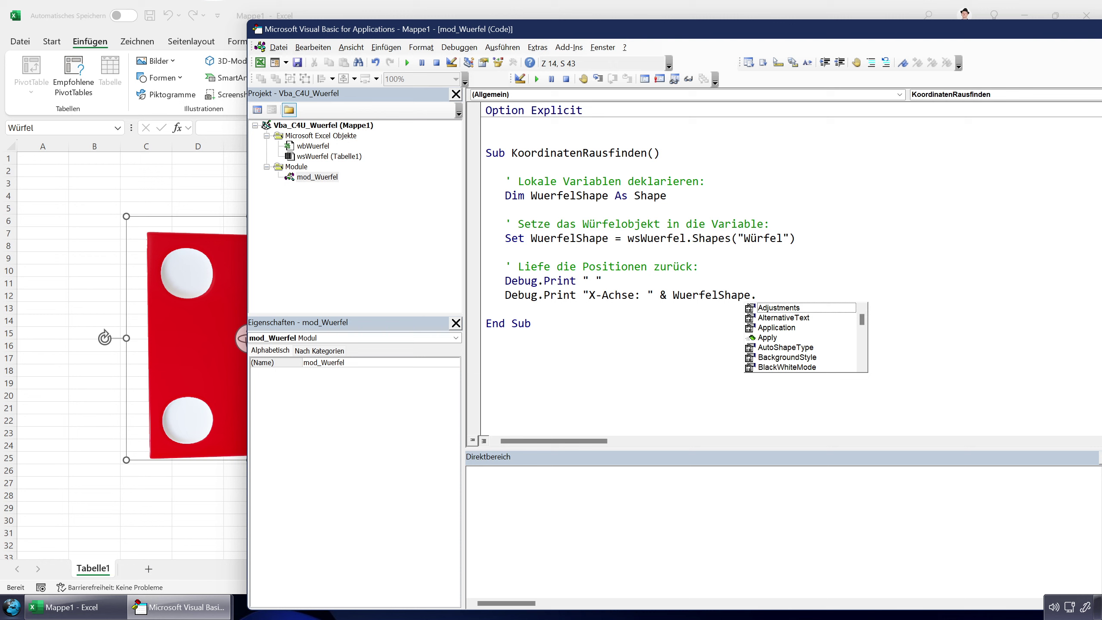
Step: Complete the X-Achse print line with Model3D.RotationX and duplicate it twice below
type("m")
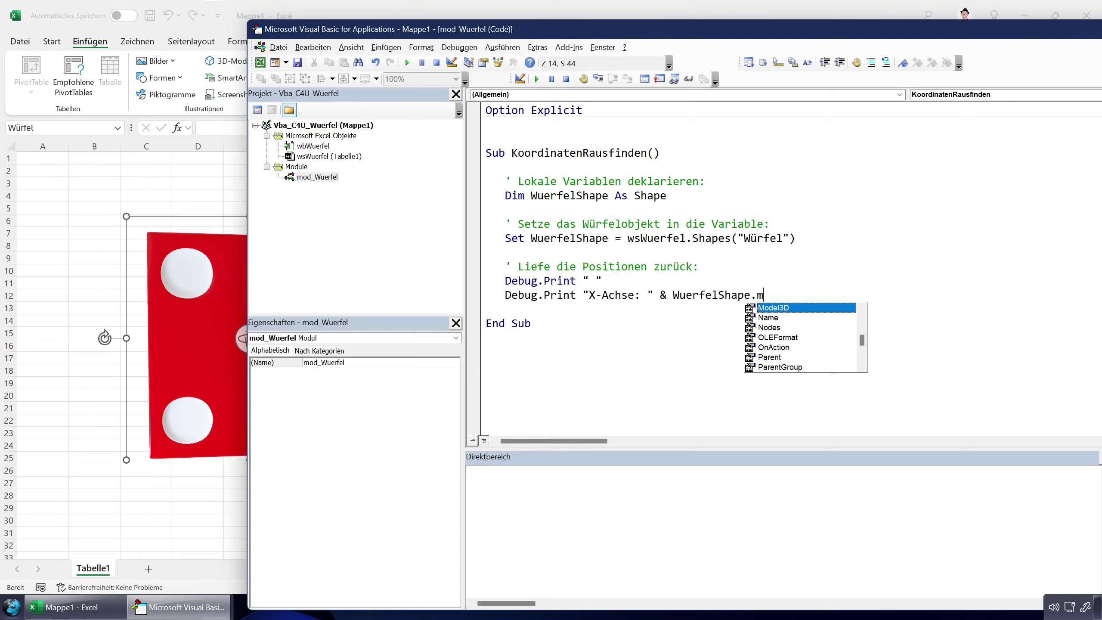
type("odel3d")
type(".rotatio")
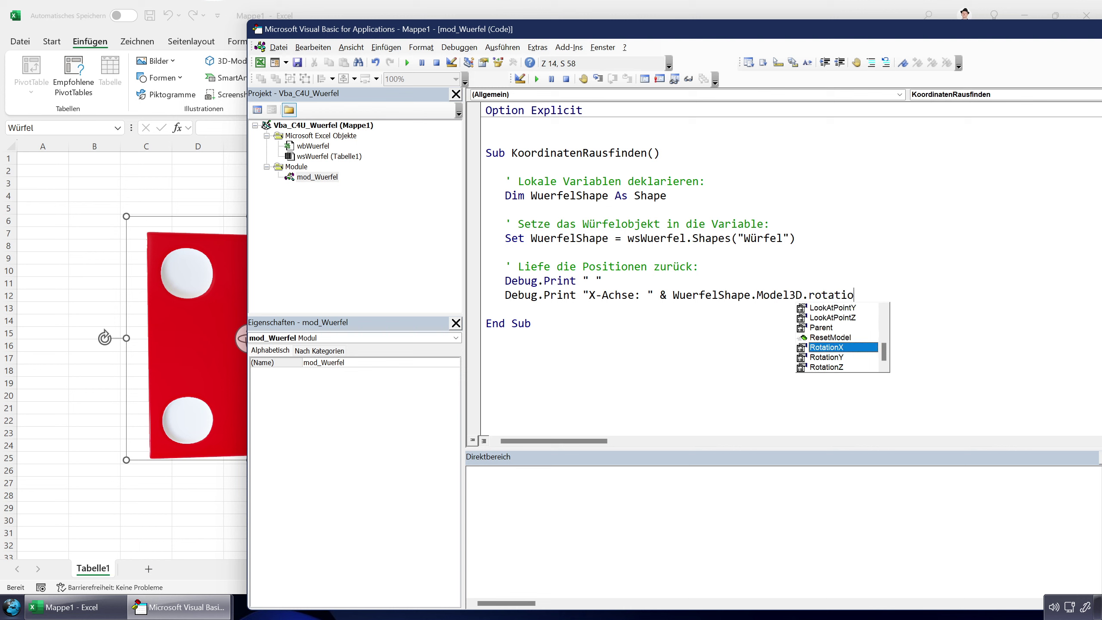
type("nx")
left_click(602, 280)
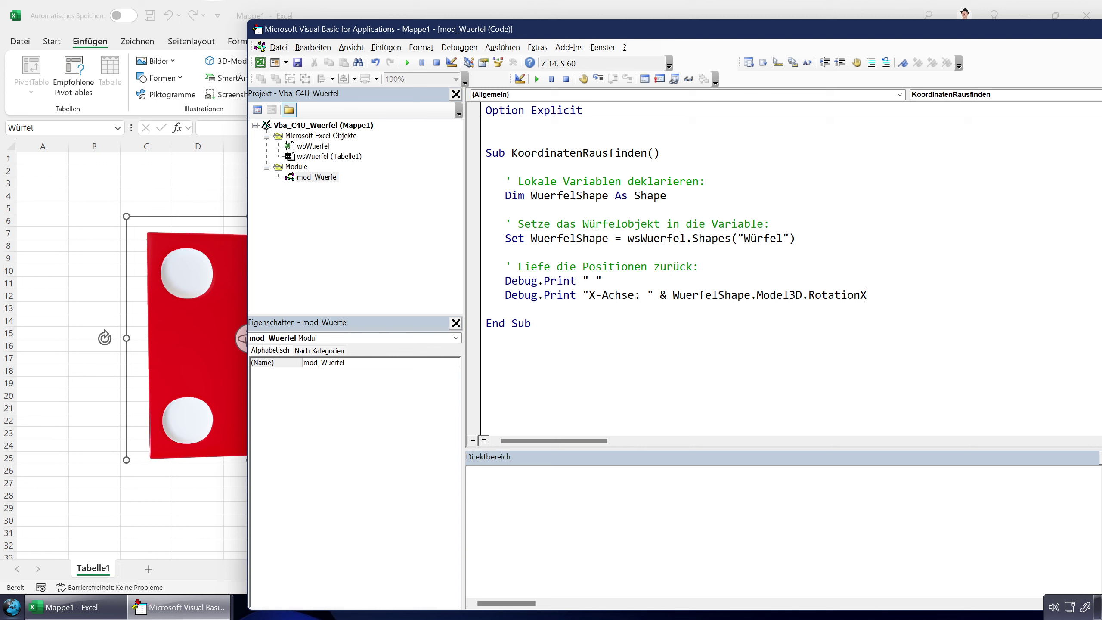
key("Down")
key("End")
key("shift+Home")
key("ctrl+c")
key("End")
key("Return")
key("ctrl+v")
key("Return")
key("ctrl+v")
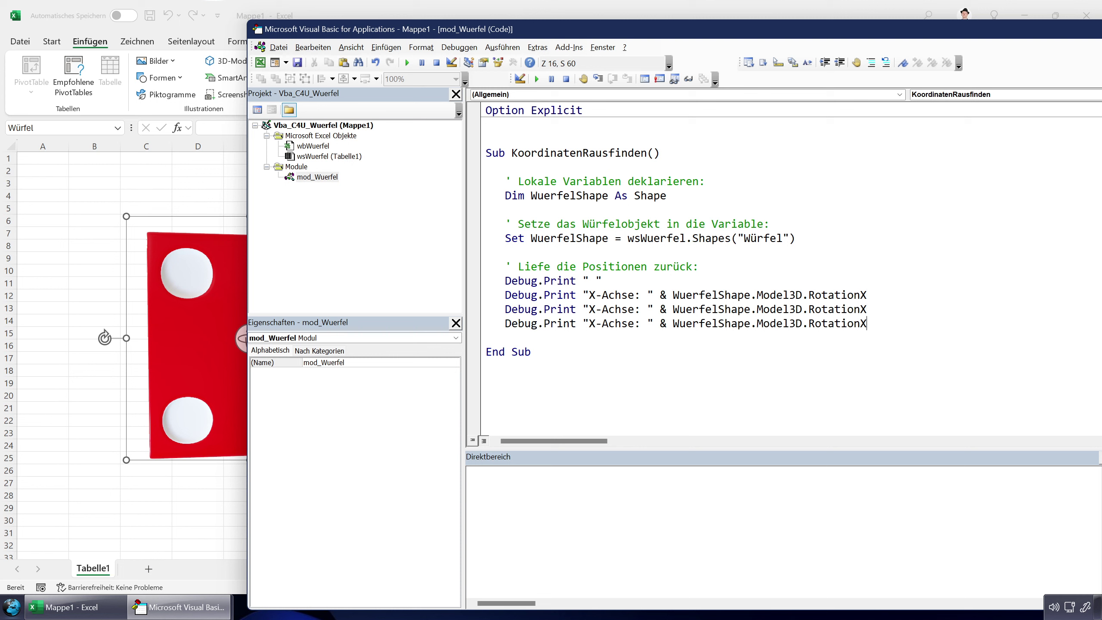
Step: Change the copied lines' labels and properties to Y and Z for RotationY and RotationZ
double_click(592, 309)
type("Y")
double_click(592, 324)
type("Z")
left_click_drag(866, 309, 860, 323)
type("YZ")
left_click(841, 295)
Step: Run the macro, rotate the die freely on the sheet, and rerun it to read the new rotation
key("F5")
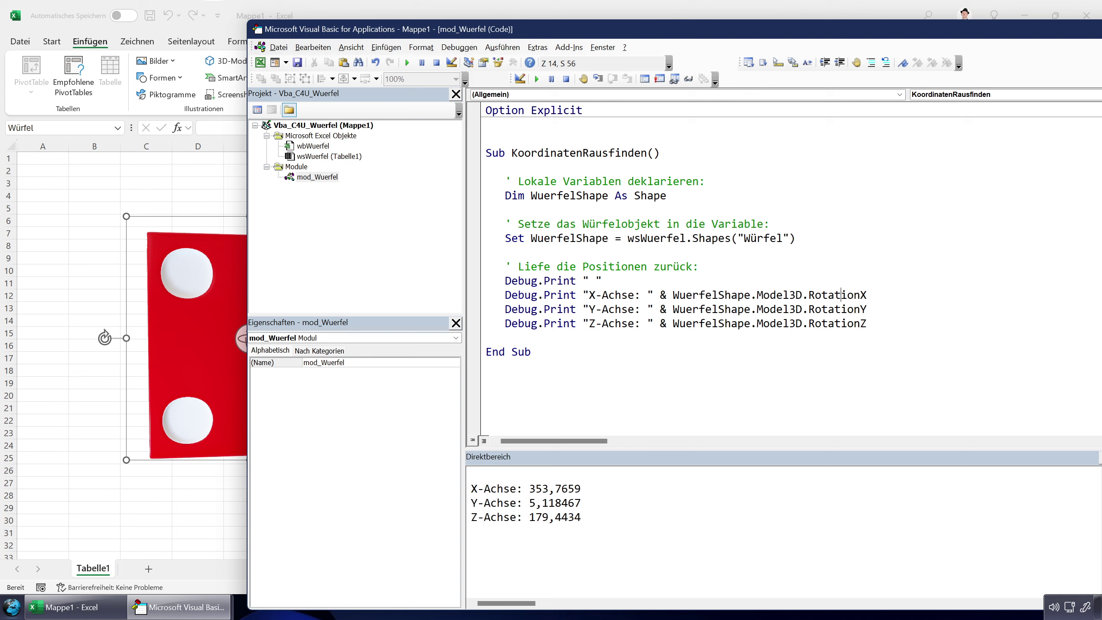
mouse_move(530, 488)
left_mouse_down()
mouse_move(574, 489)
mouse_move(547, 503)
mouse_move(554, 517)
left_mouse_up()
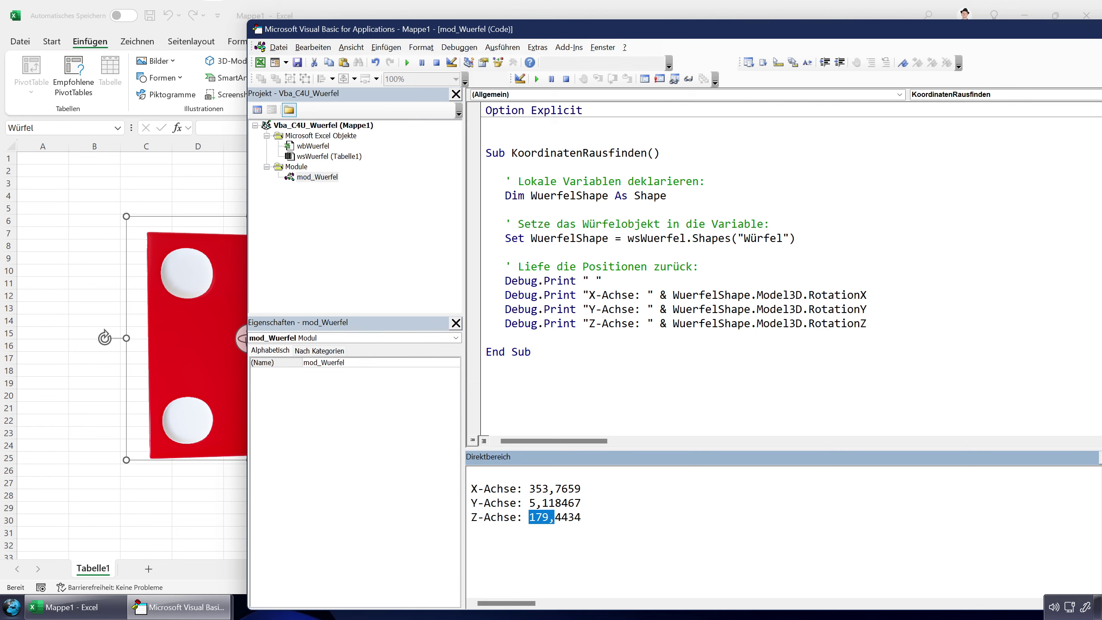
left_click(188, 341)
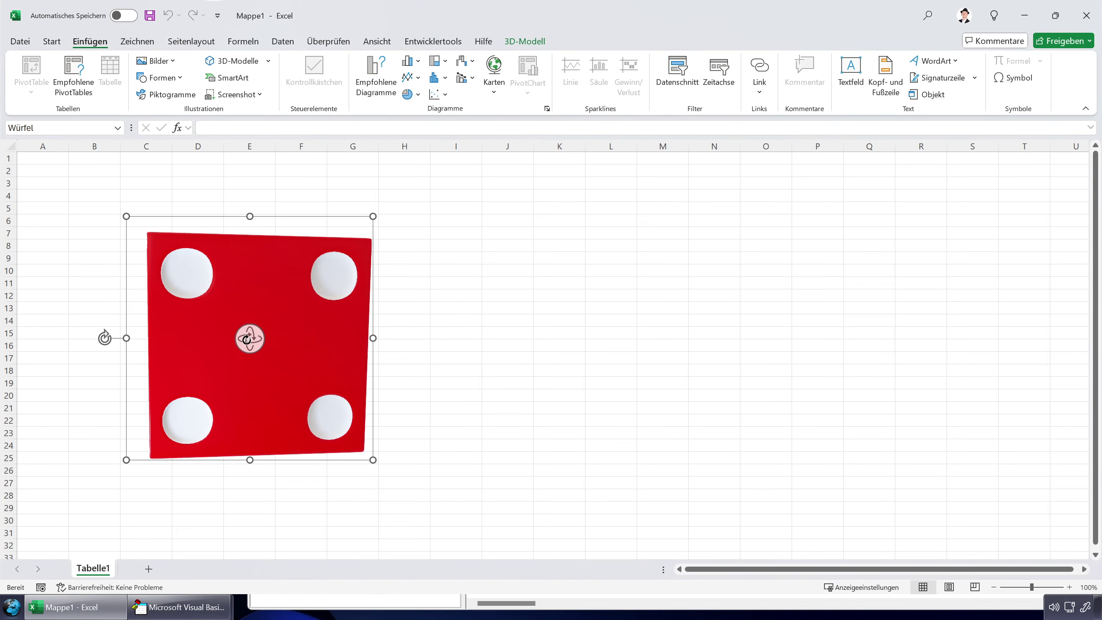
mouse_move(246, 339)
left_mouse_down()
mouse_move(185, 332)
mouse_move(118, 283)
left_mouse_up()
left_click(180, 607)
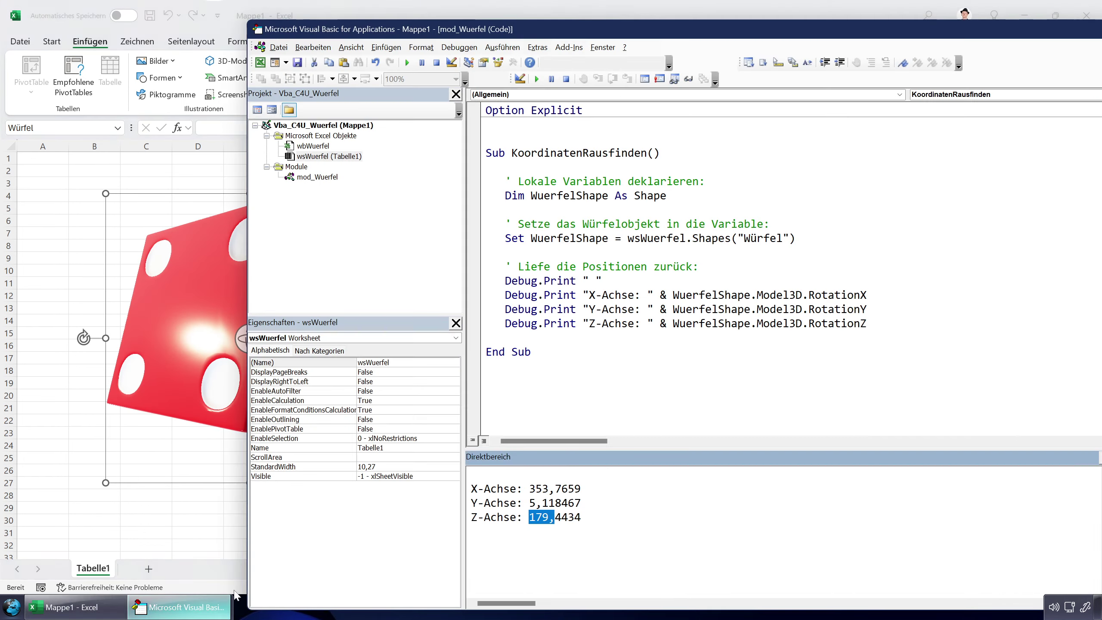
left_click(602, 295)
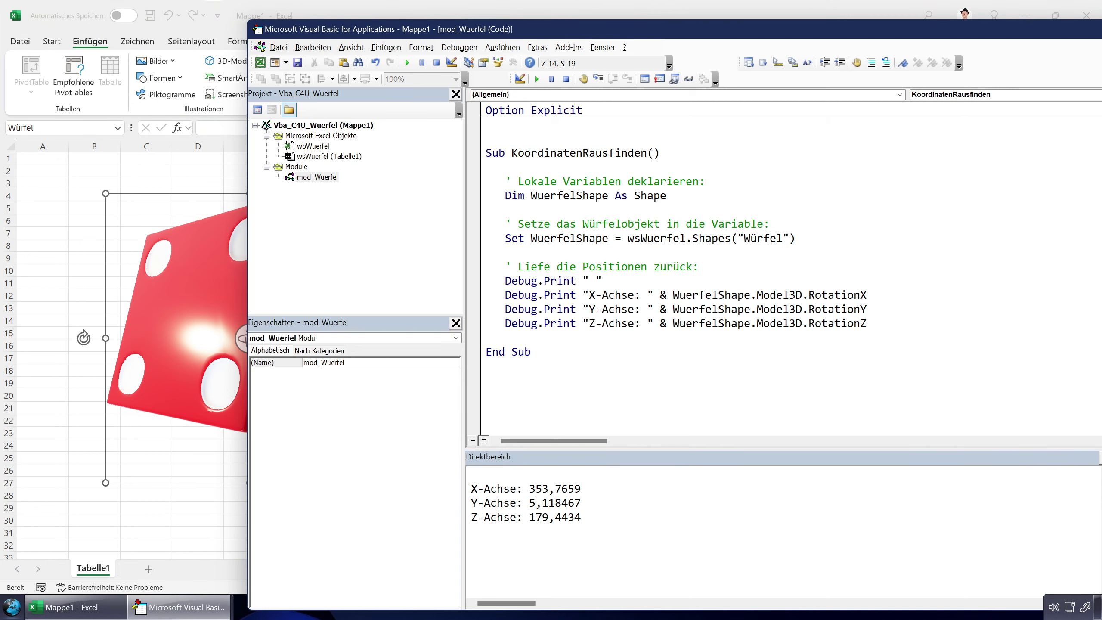
key("Up")
key("F5")
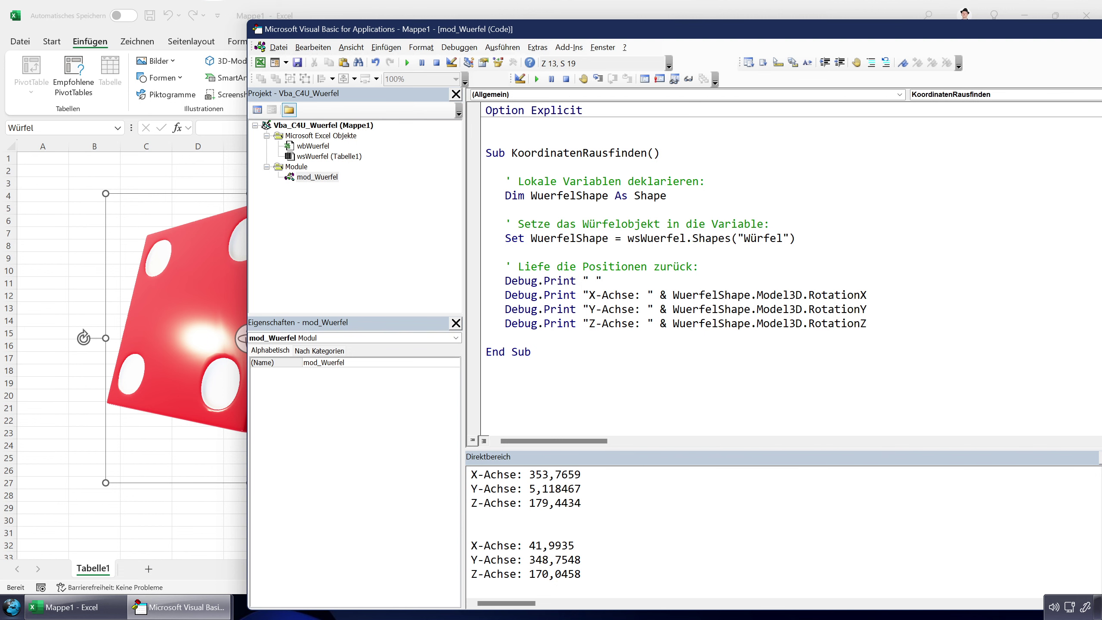
Step: Turn the die to its one-pip face preset, clear the Immediate window, and rerun the macro
left_click(159, 323)
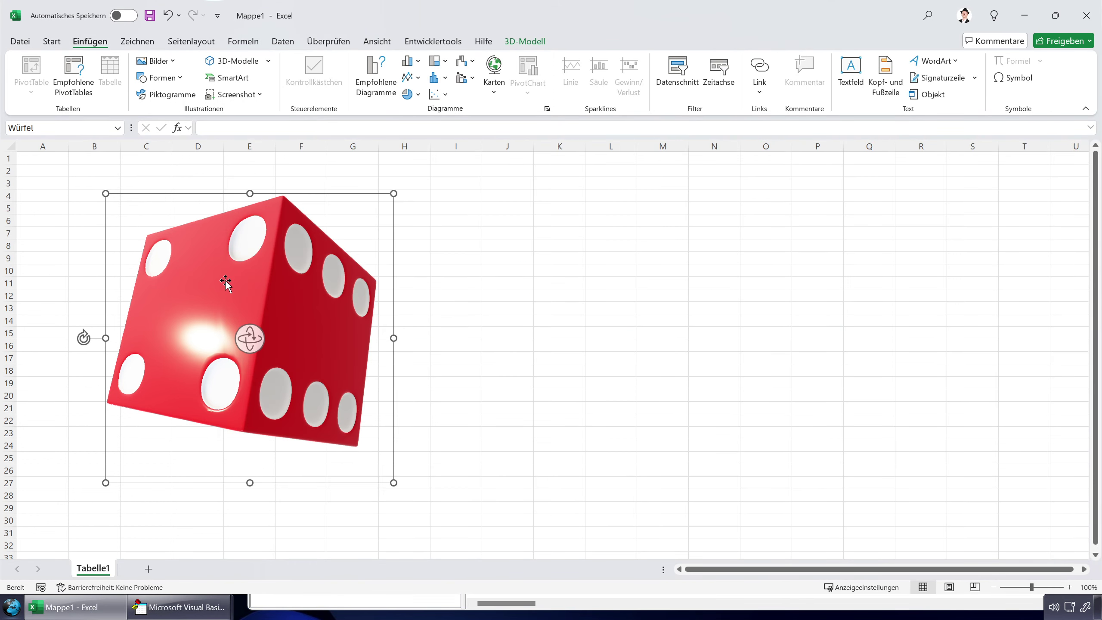
left_click(526, 43)
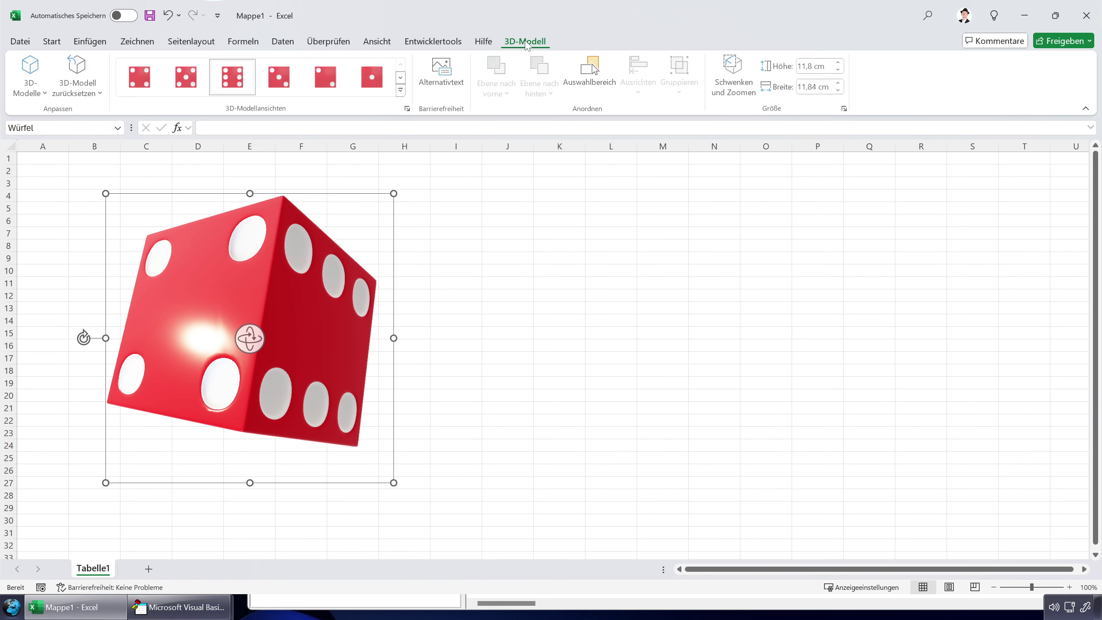
left_click(359, 79)
key("Escape")
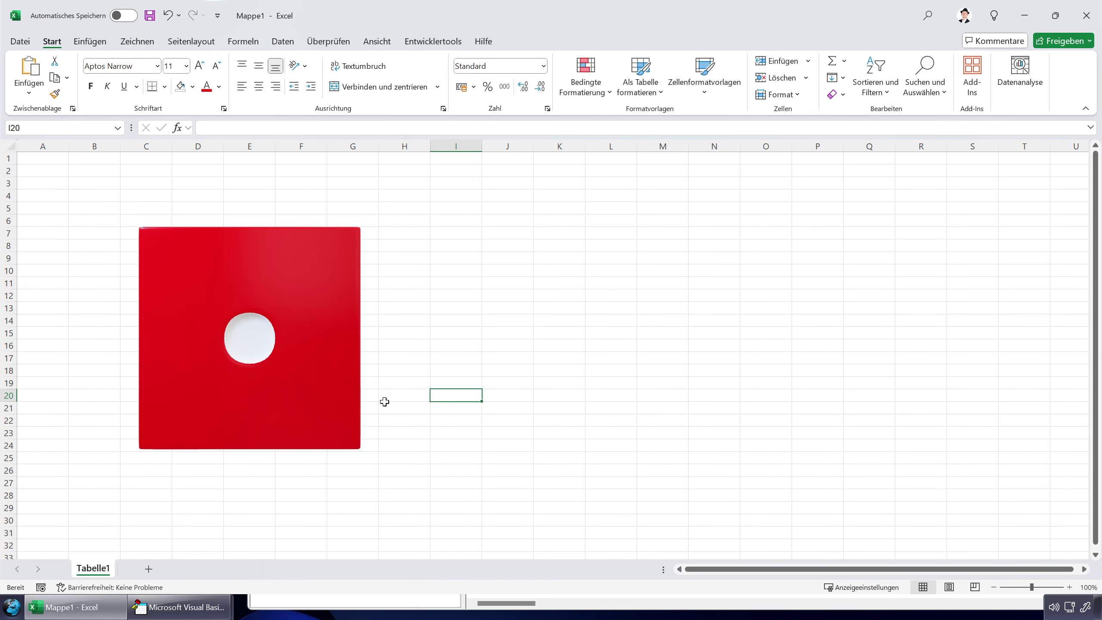
left_click(180, 607)
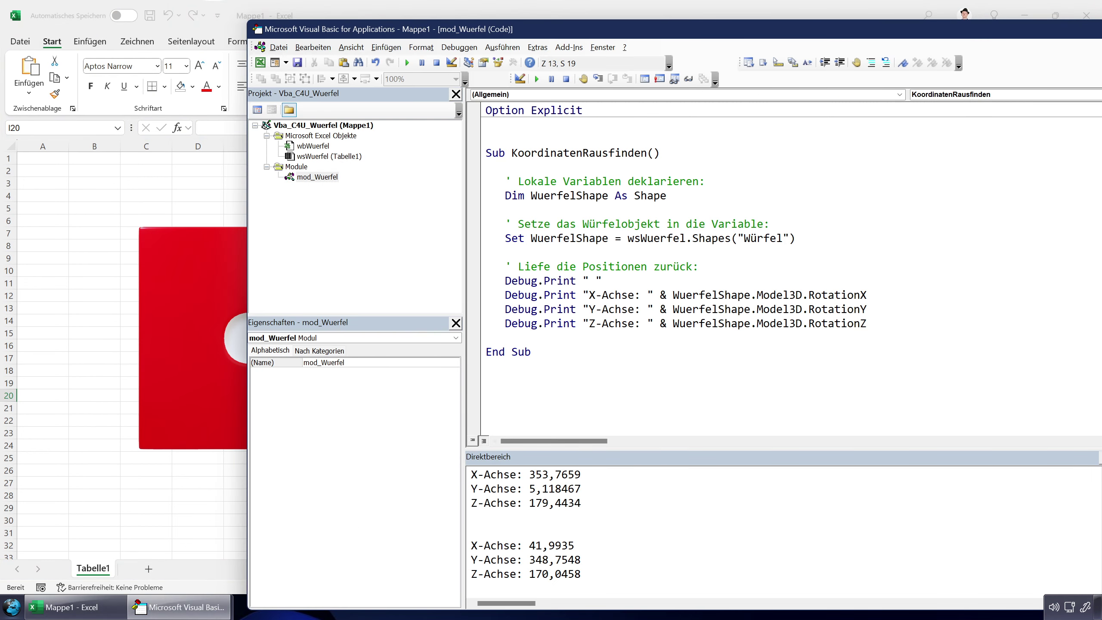
key("ctrl+g")
key("ctrl+a")
key("Delete")
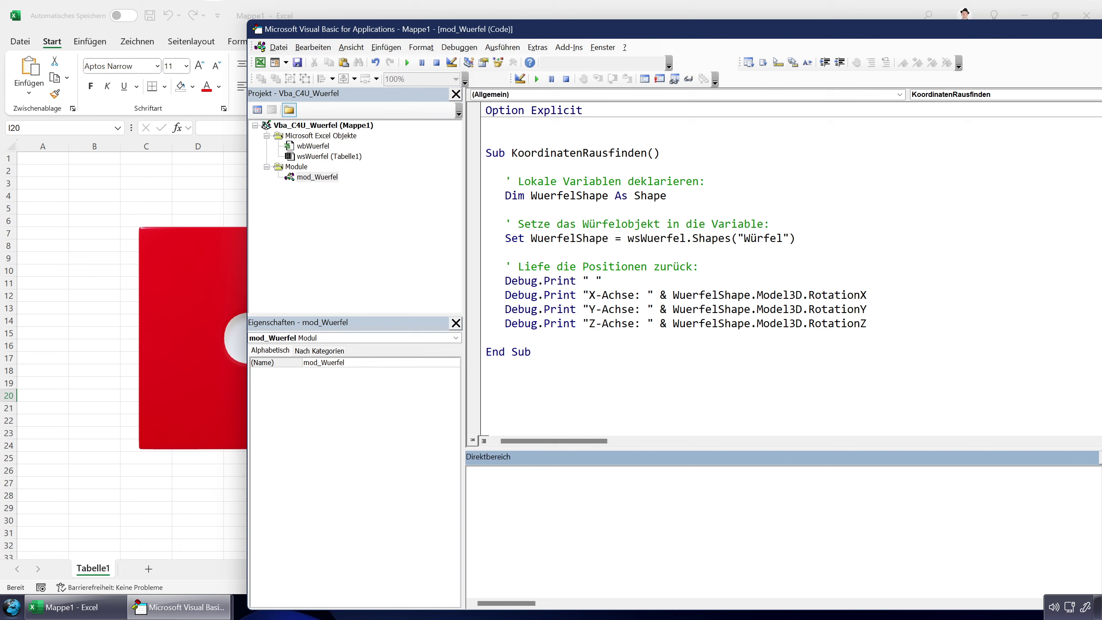
left_click(627, 309)
key("F5")
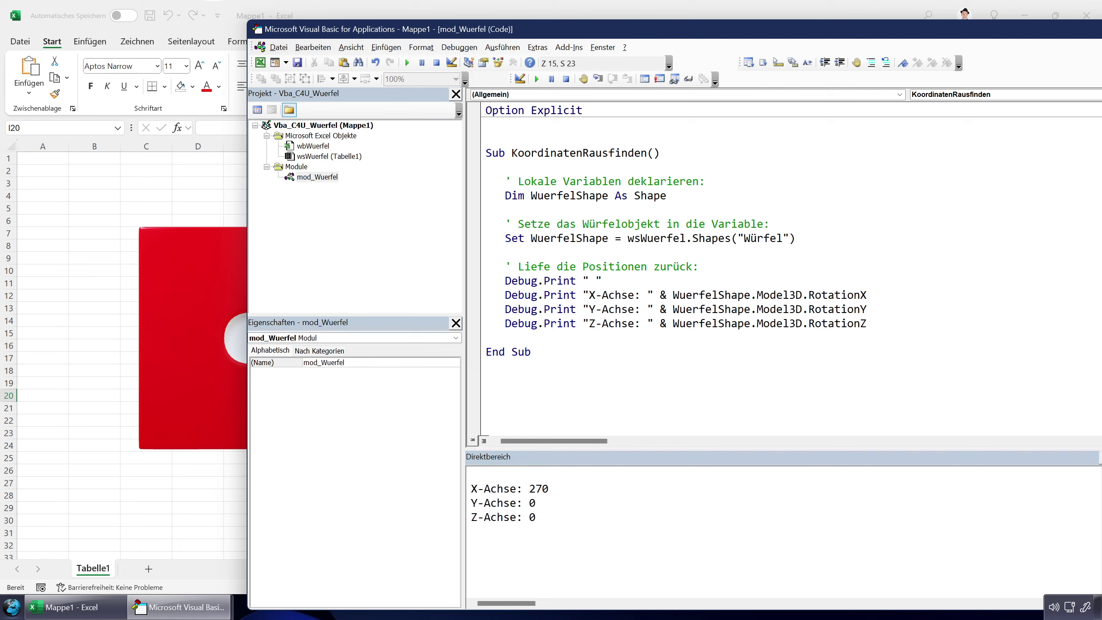
Step: Below End Sub, add comment ' 1: 270, 0, 0 and empty comment lines ' 2: through ' 6:
left_click(486, 394)
type("' ")
type("1: 270,")
type(" 0, 0")
key("Return")
type("' 2;")
key("BackSpace")
type(":")
key("Return")
type("' 3")
type(":")
key("Return")
type("' 4:")
key("Return")
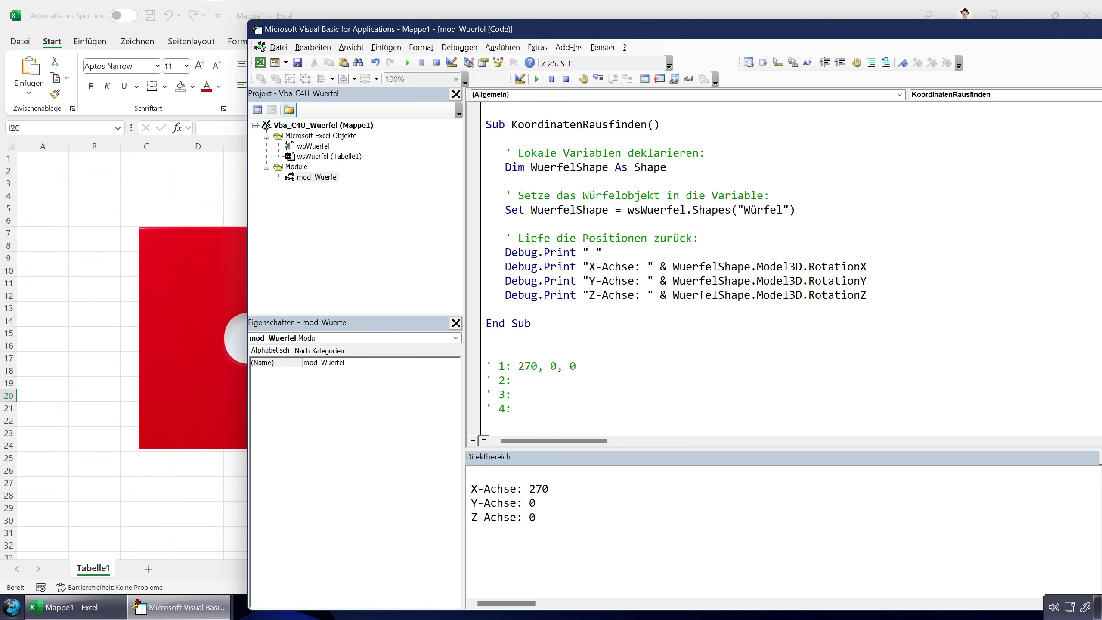
type("' 5:")
key("Return")
type("' 6")
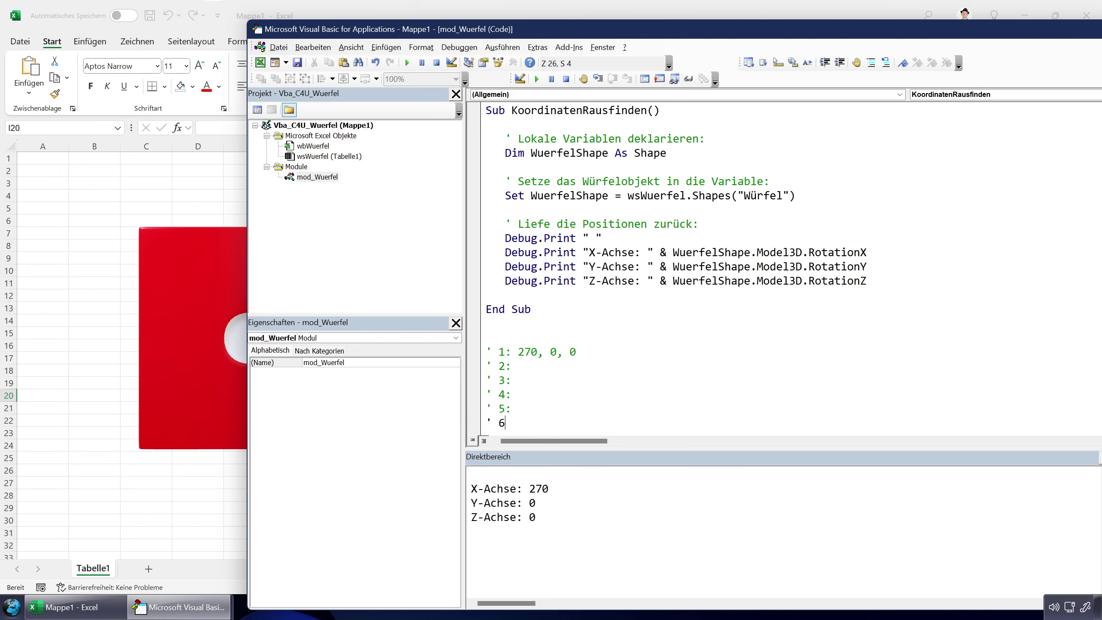
type(":")
left_click(511, 381)
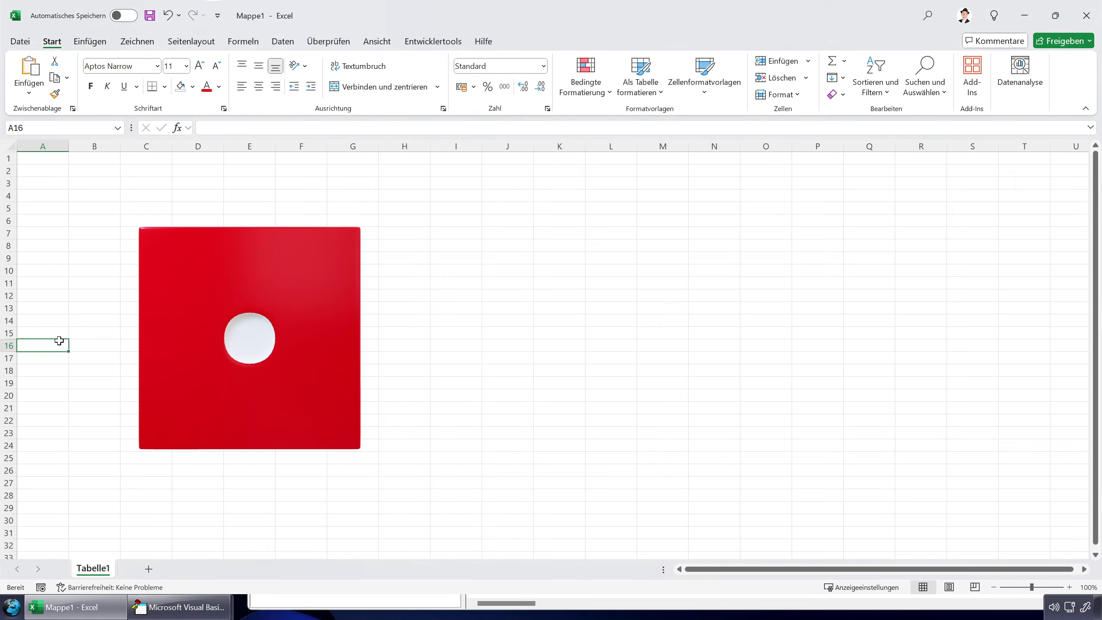
Step: Insert a rounded rectangle about 11 cm wide near H3 and name it ButtonWerte
left_click(58, 344)
left_click(424, 269)
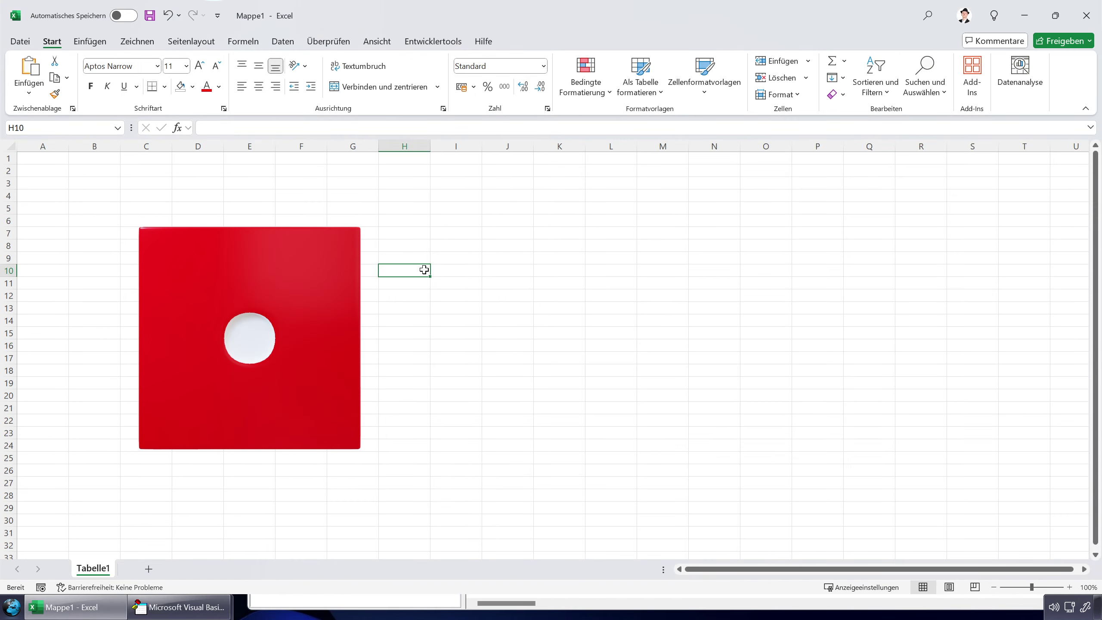
left_click(94, 42)
left_click(177, 77)
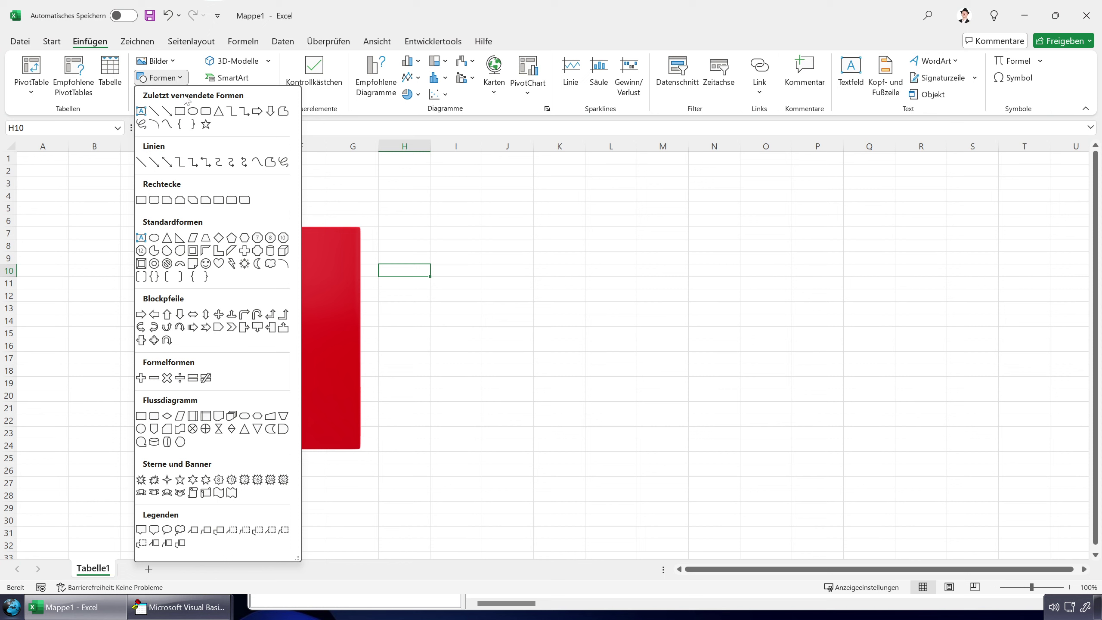
left_click(427, 184)
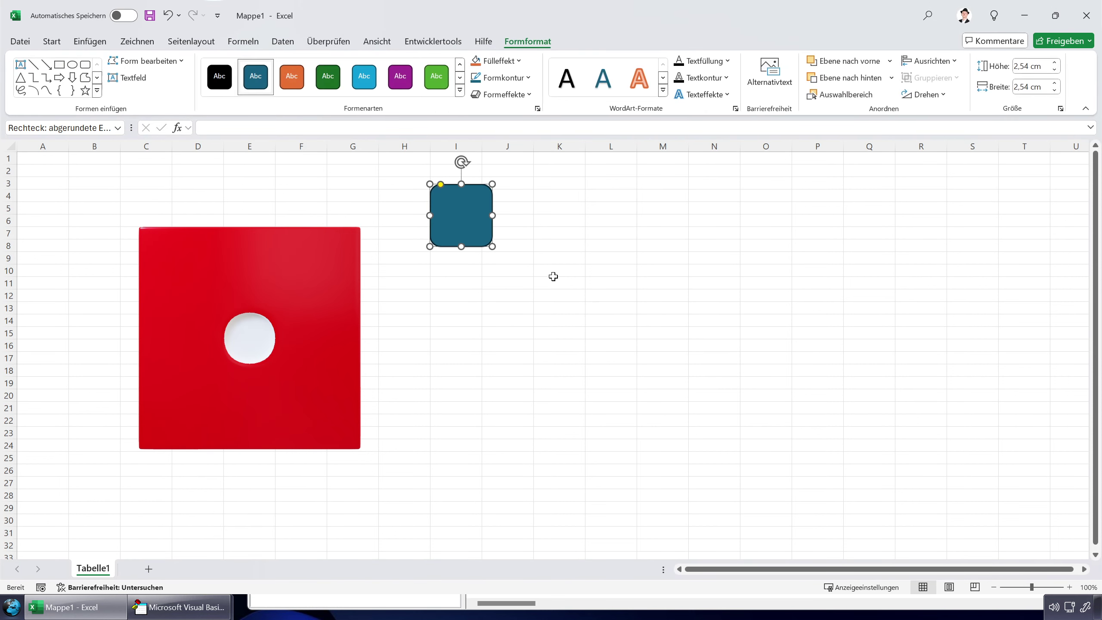
left_click_drag(492, 215, 698, 216)
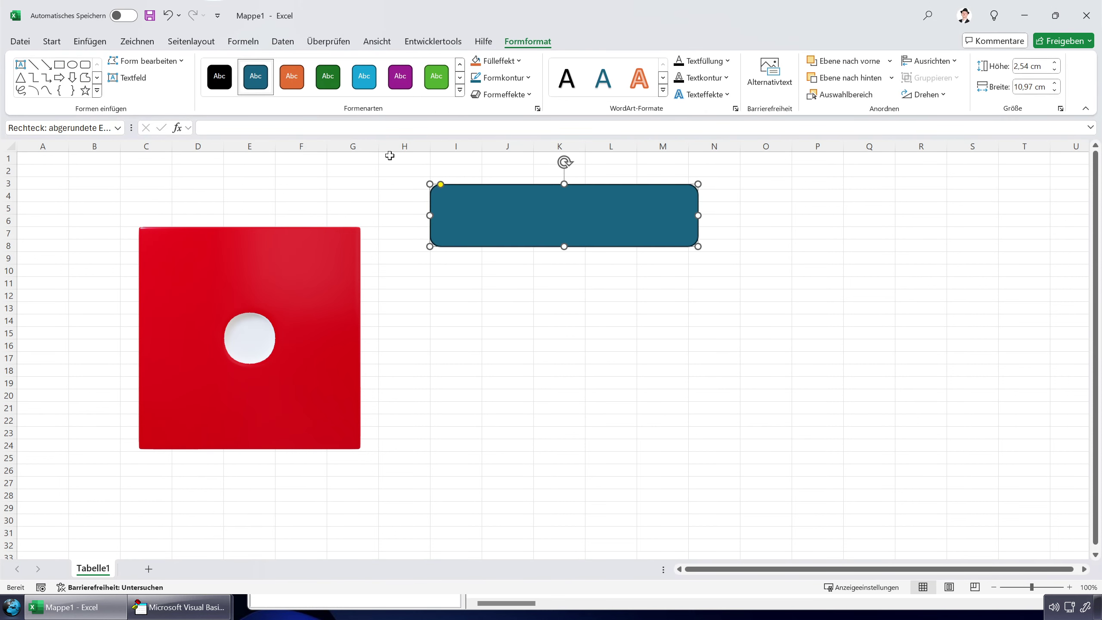
left_click(61, 128)
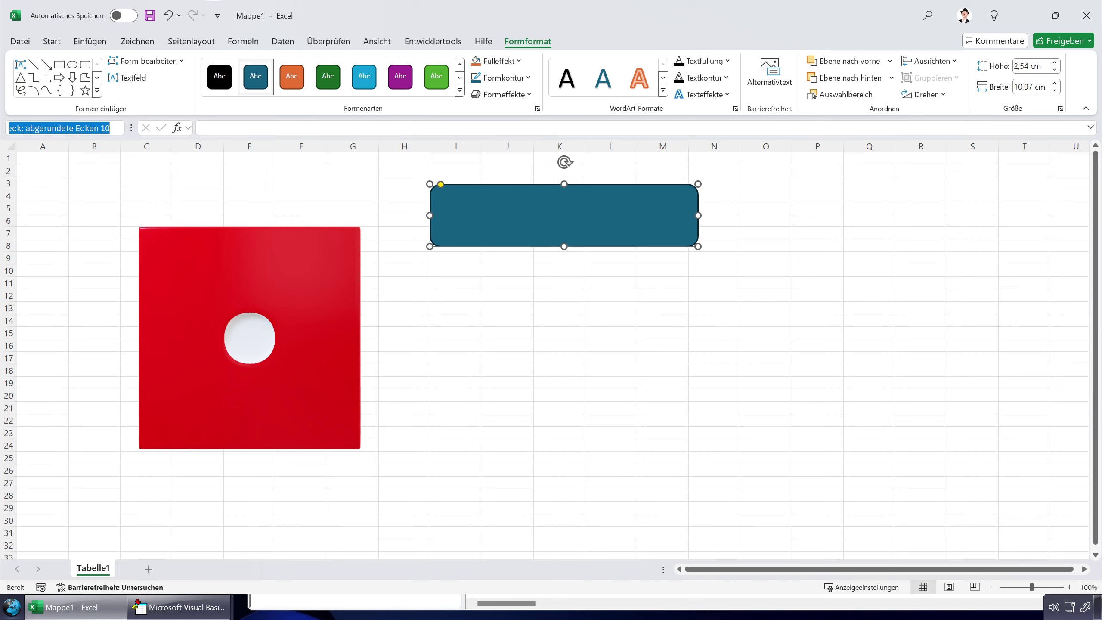
type("Button")
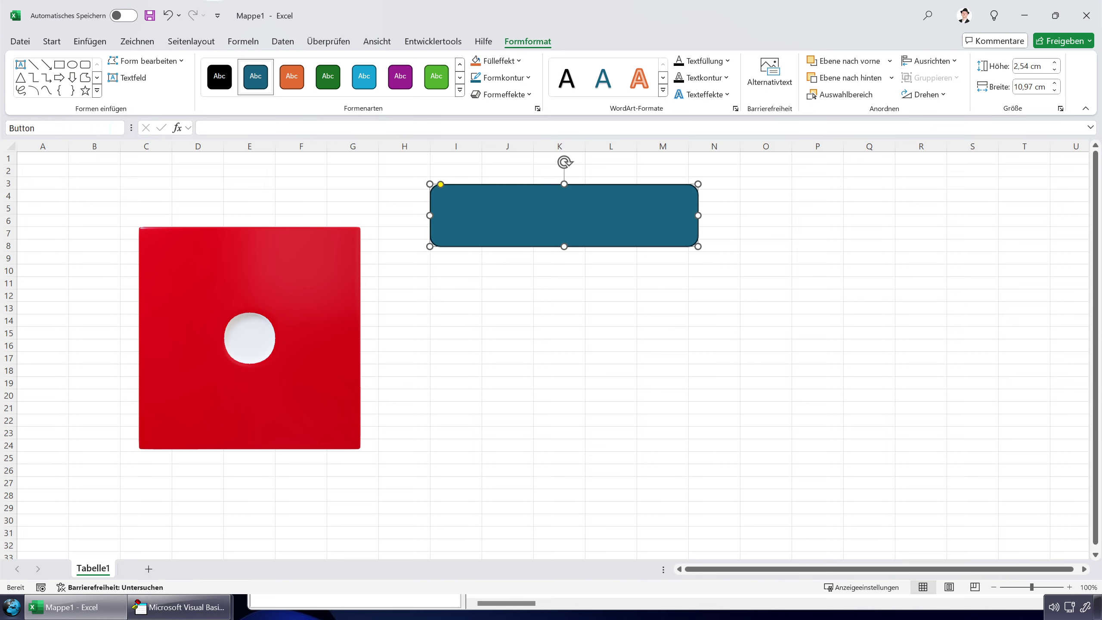
type("Werte")
key("Return")
Step: Label the shape 'Koordinaten auslesen' and centre the text horizontally and vertically
type("Wer")
key("BackSpace")
key("BackSpace")
type("Koordinat")
type("en aus")
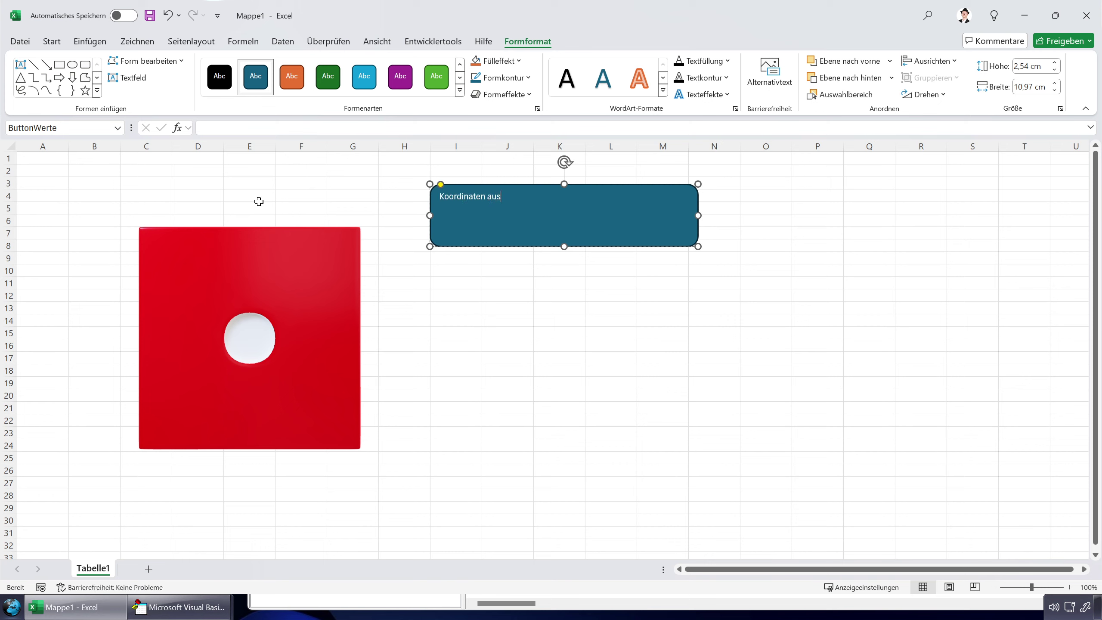
type("lesen")
left_click(52, 41)
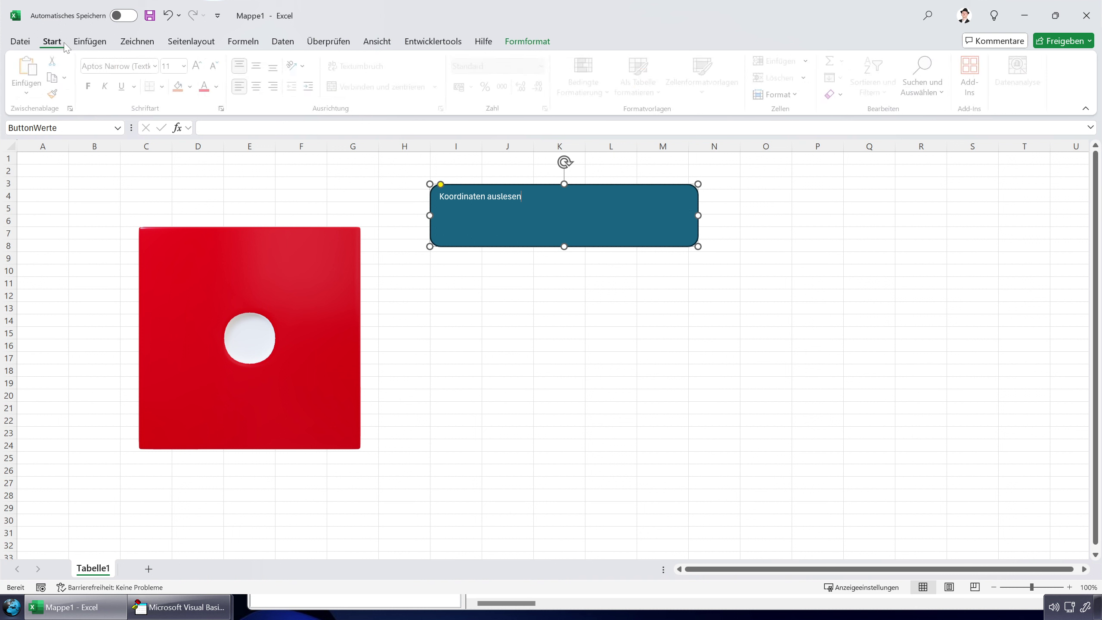
left_click(259, 86)
left_click(260, 66)
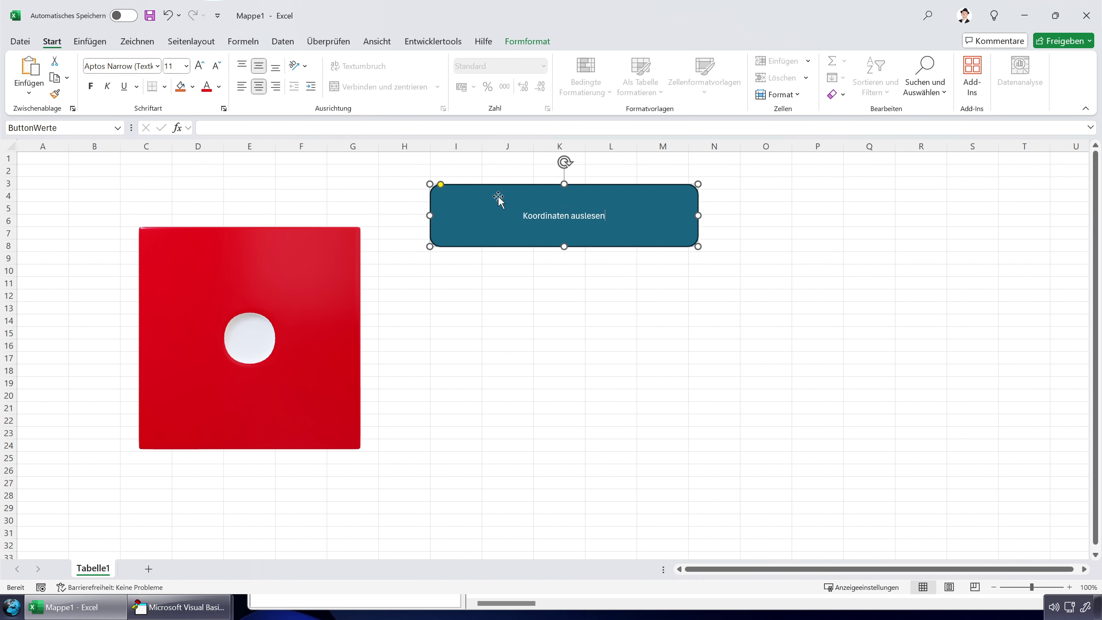
Step: Enlarge the button text to 28 pt and make it bold
left_click(200, 65)
left_click(200, 65)
left_click(200, 65)
left_click(199, 65)
left_click(200, 65)
key("ctrl+a")
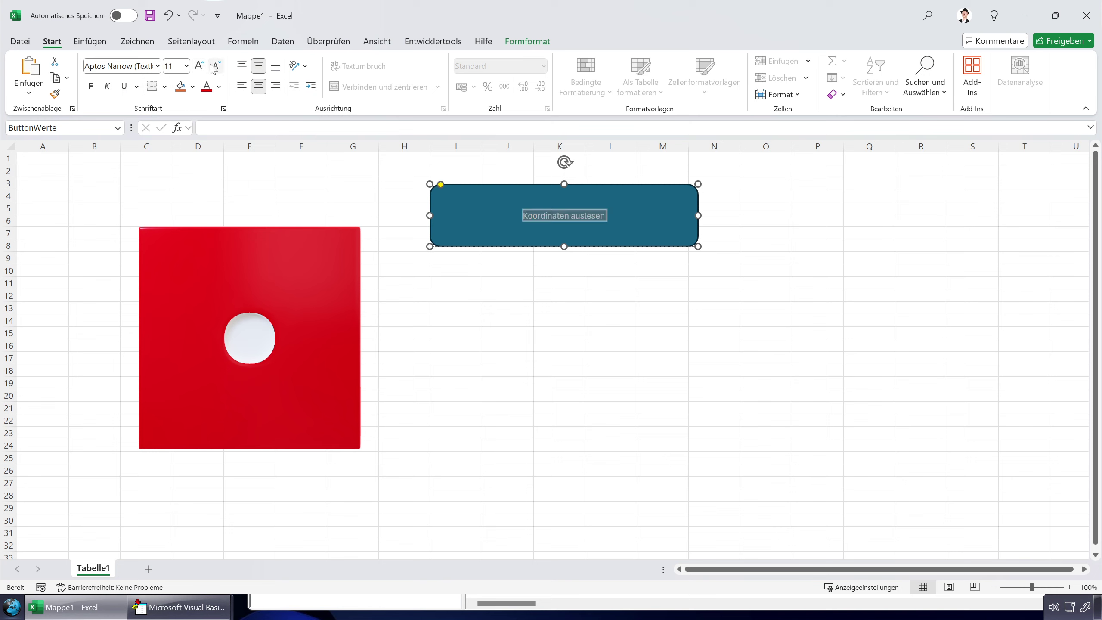
left_click(200, 66)
double_click(200, 66)
double_click(200, 65)
double_click(200, 66)
double_click(200, 65)
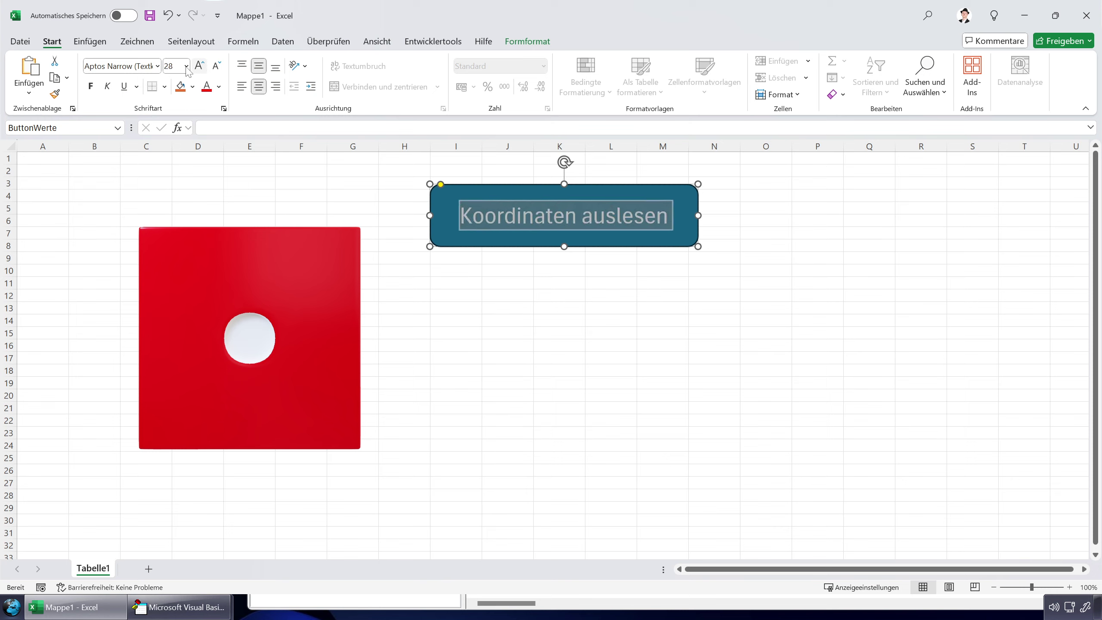
left_click(90, 86)
left_click(446, 317)
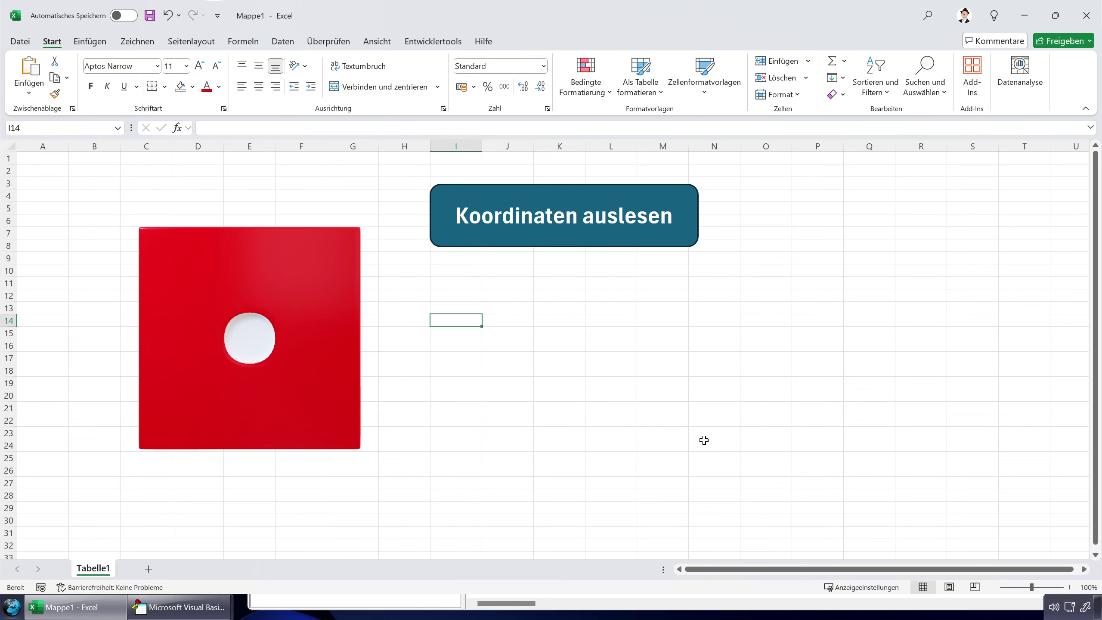
Step: Assign the KoordinatenRausfinden macro to the button shape
right_click(564, 239)
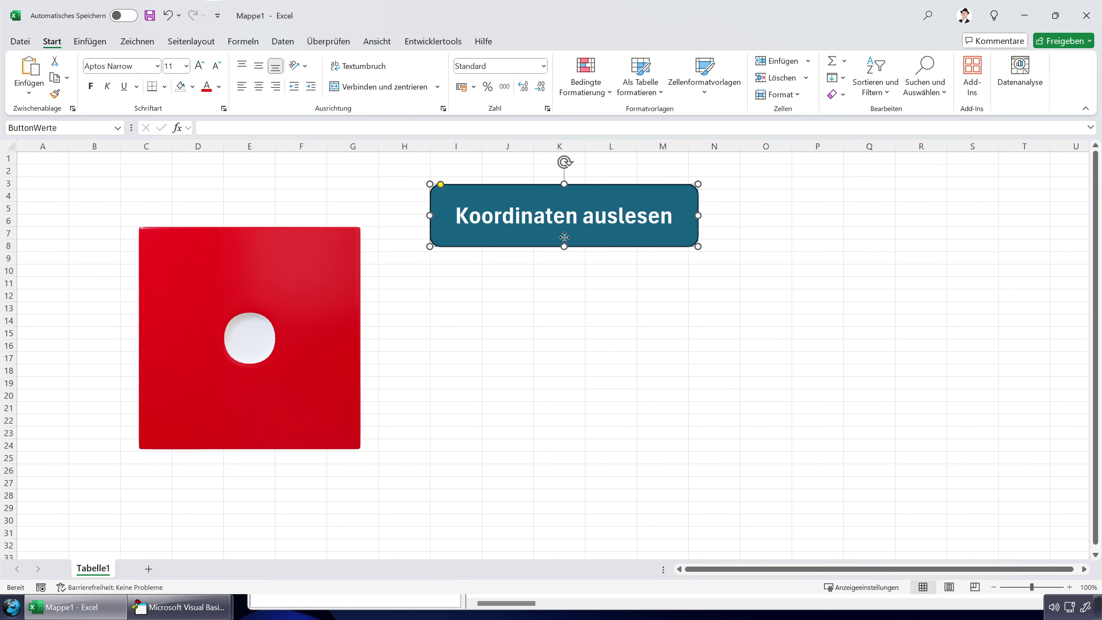
left_click(668, 506)
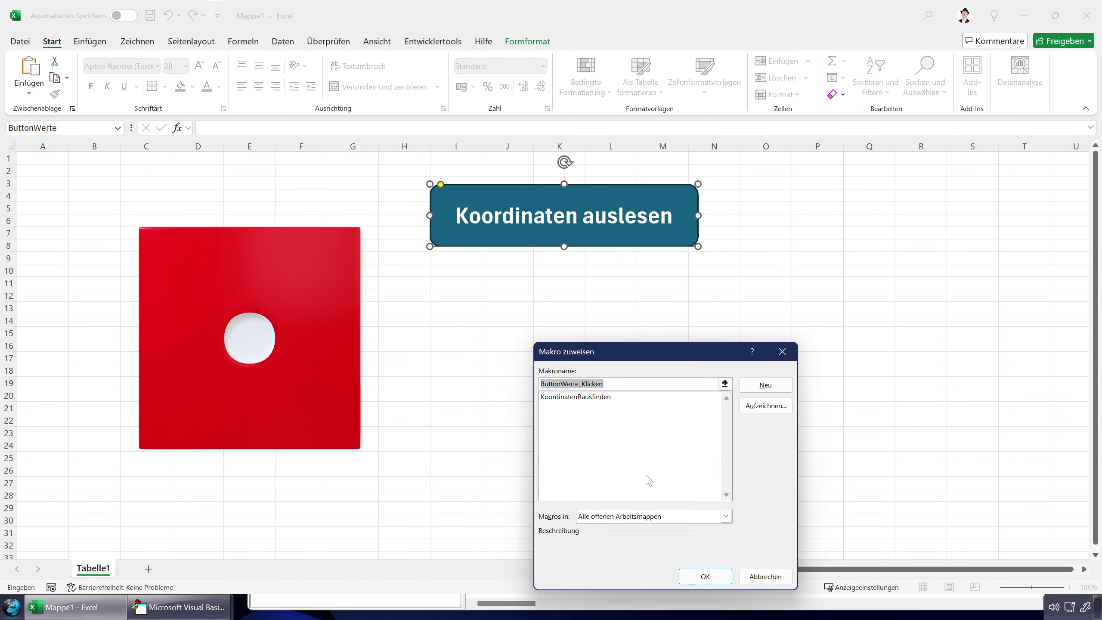
left_click(604, 397)
left_click(707, 579)
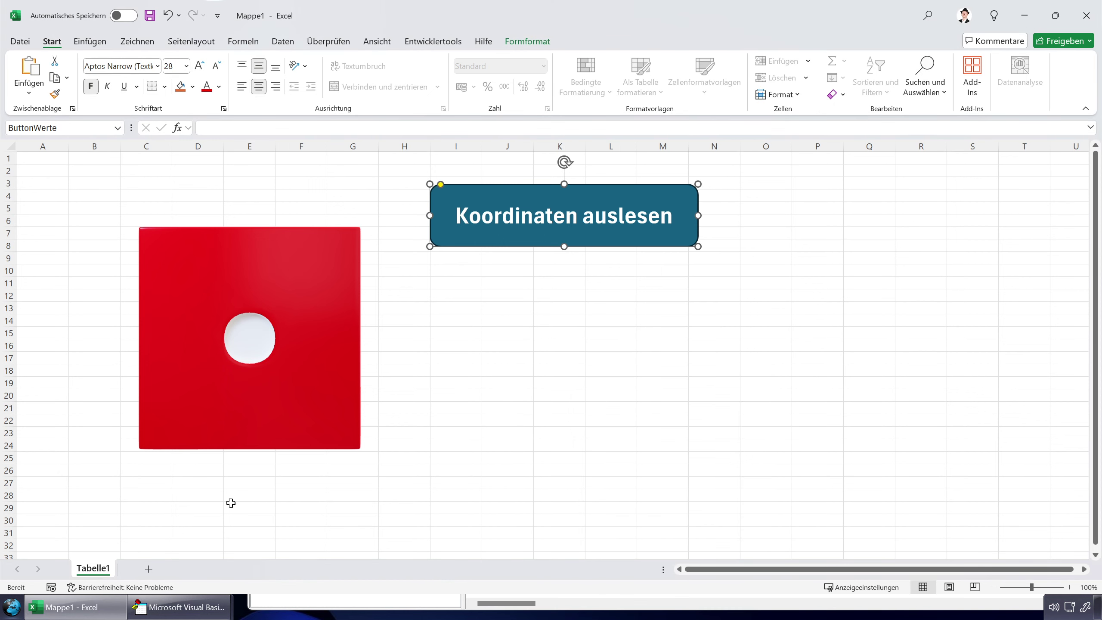
left_click(220, 601)
Step: Move the VBA editor to the screen's right side, keeping the die and button visible, and select the die
key("ctrl+shift+Home")
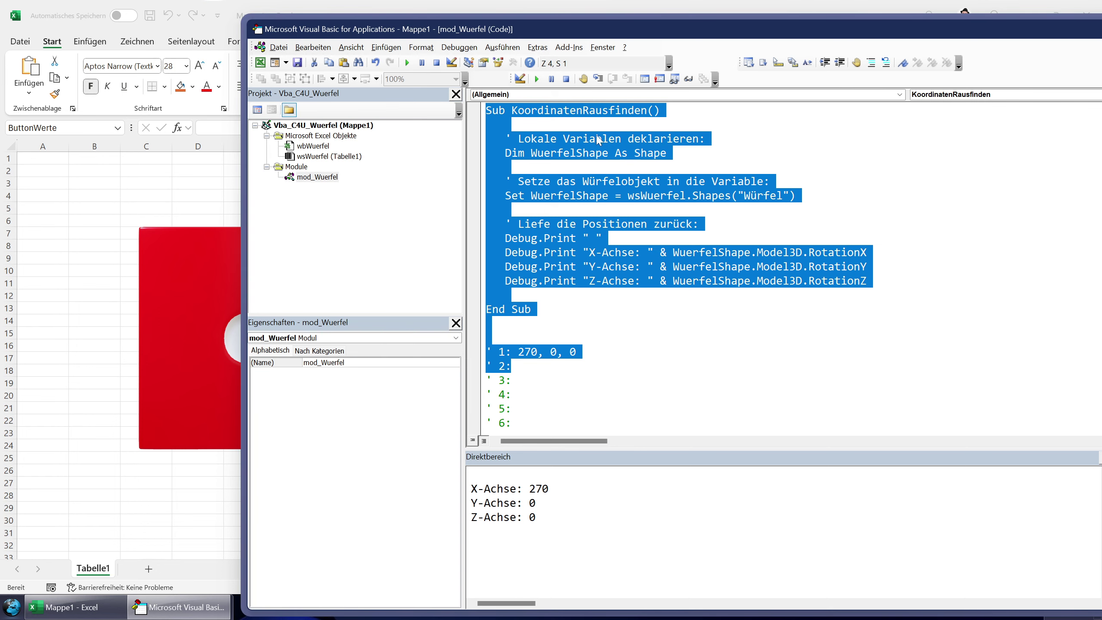
left_click_drag(380, 33, 825, 92)
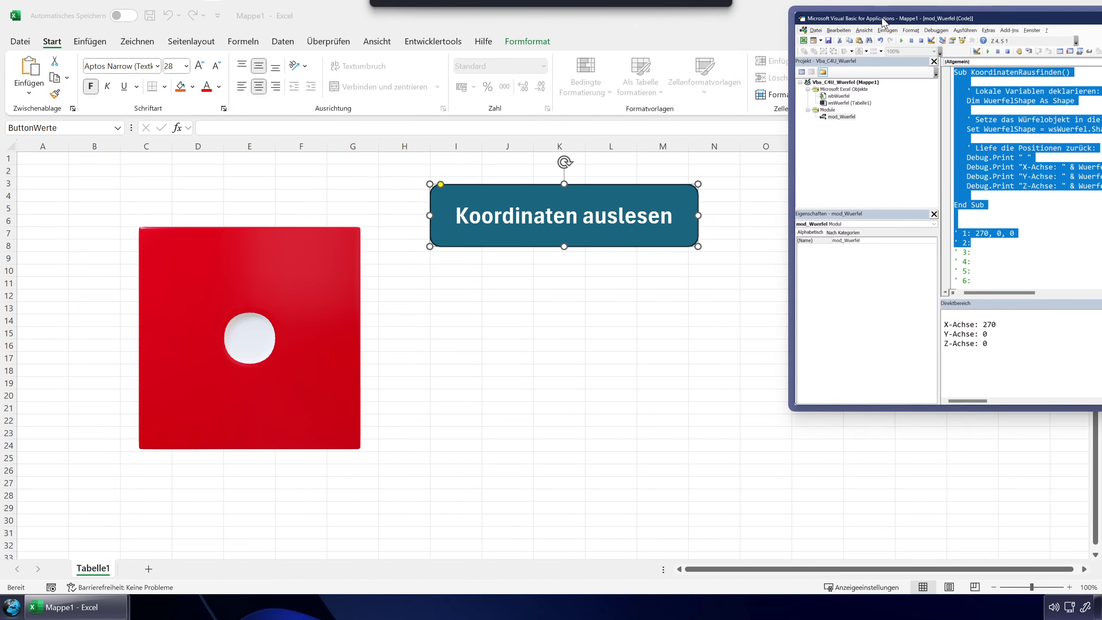
left_click_drag(825, 92, 779, 56)
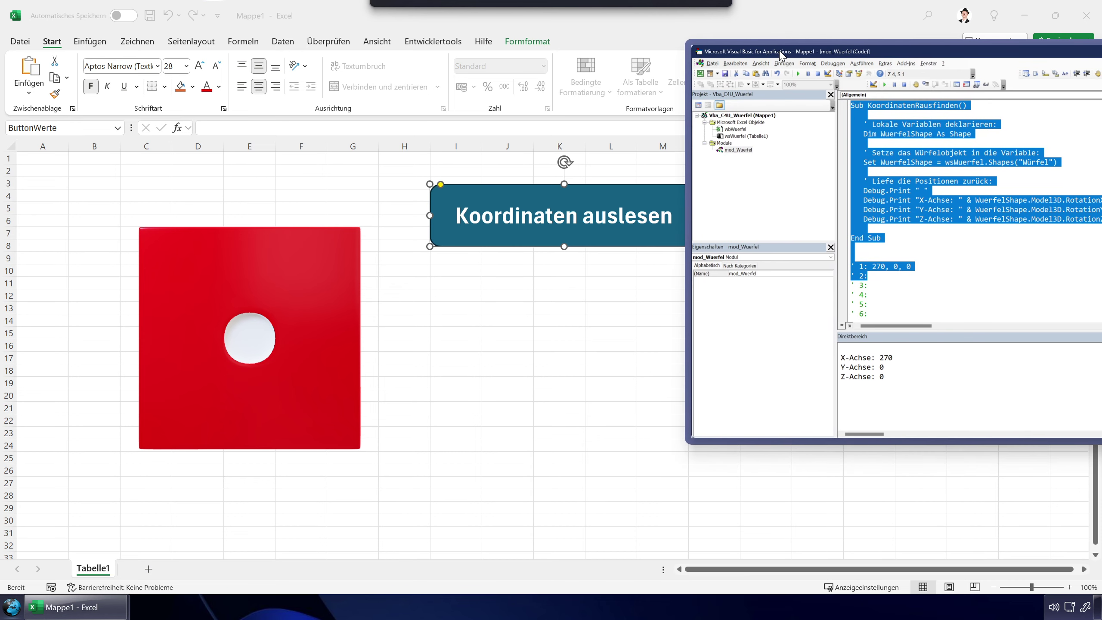
left_click(533, 340)
left_click(249, 332)
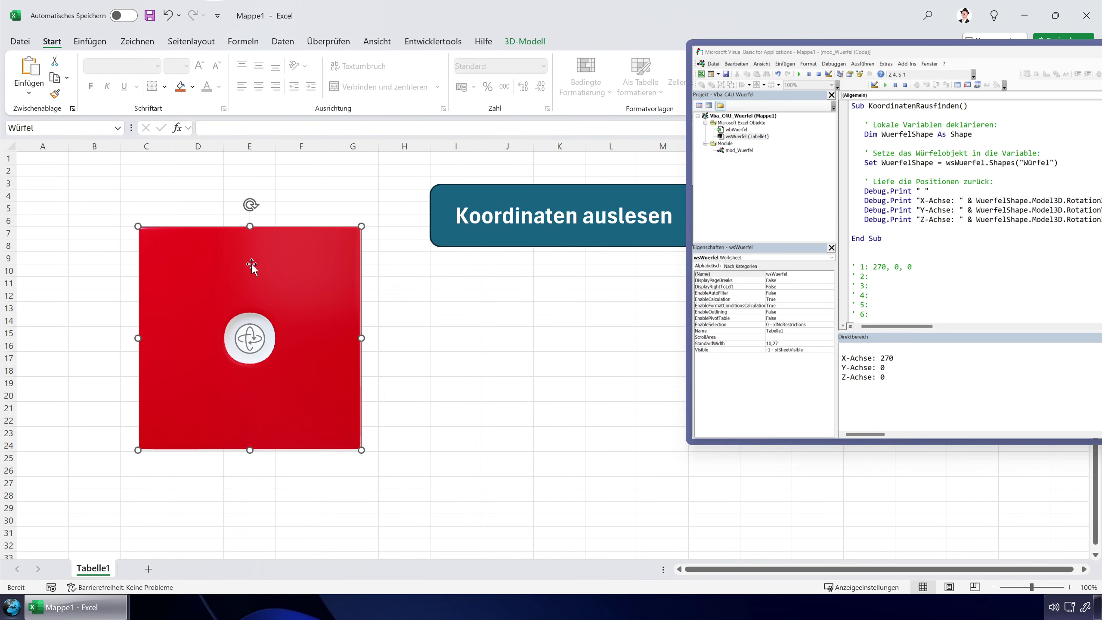
left_click(510, 42)
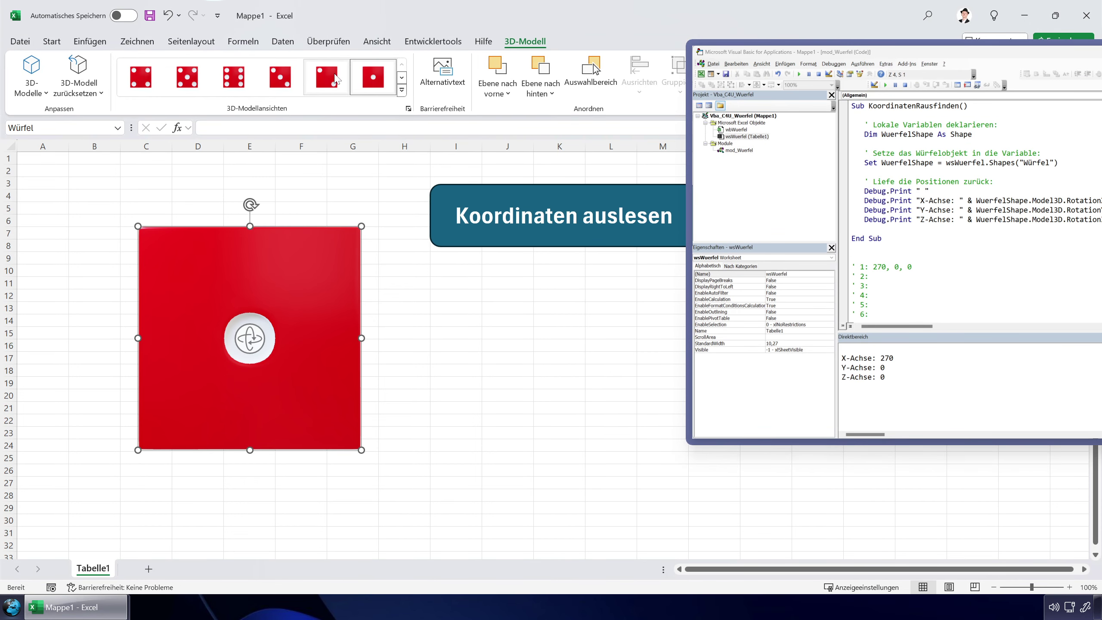
Step: Show the die's two-pip face, read its rotation, and record face 2 as 0, 270, 0
left_click(327, 77)
left_click(506, 345)
left_click(501, 241)
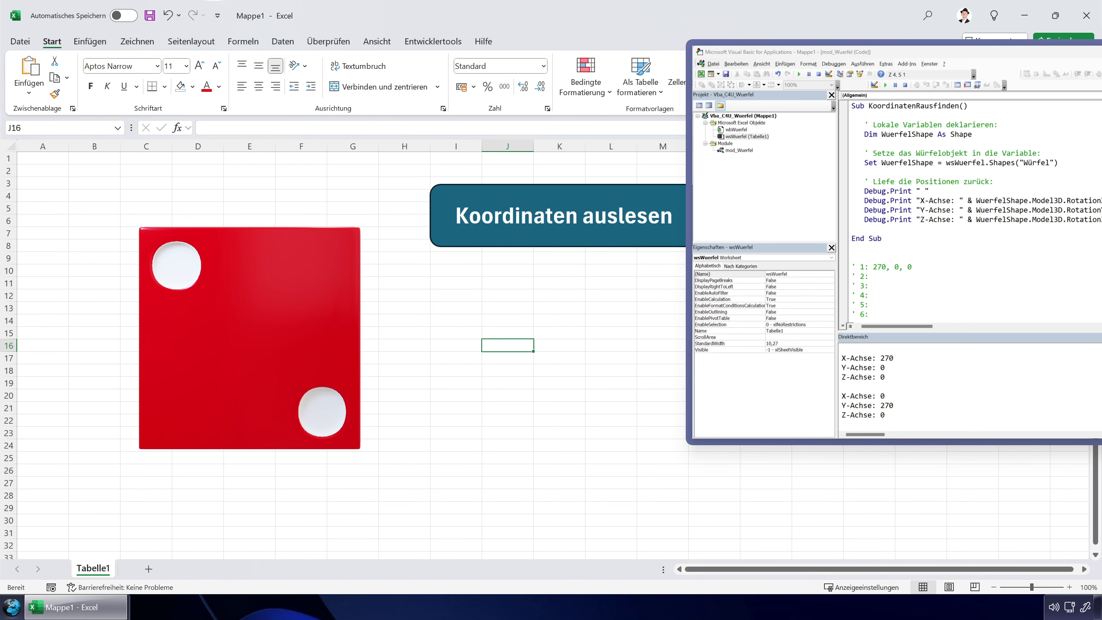
left_click(869, 276)
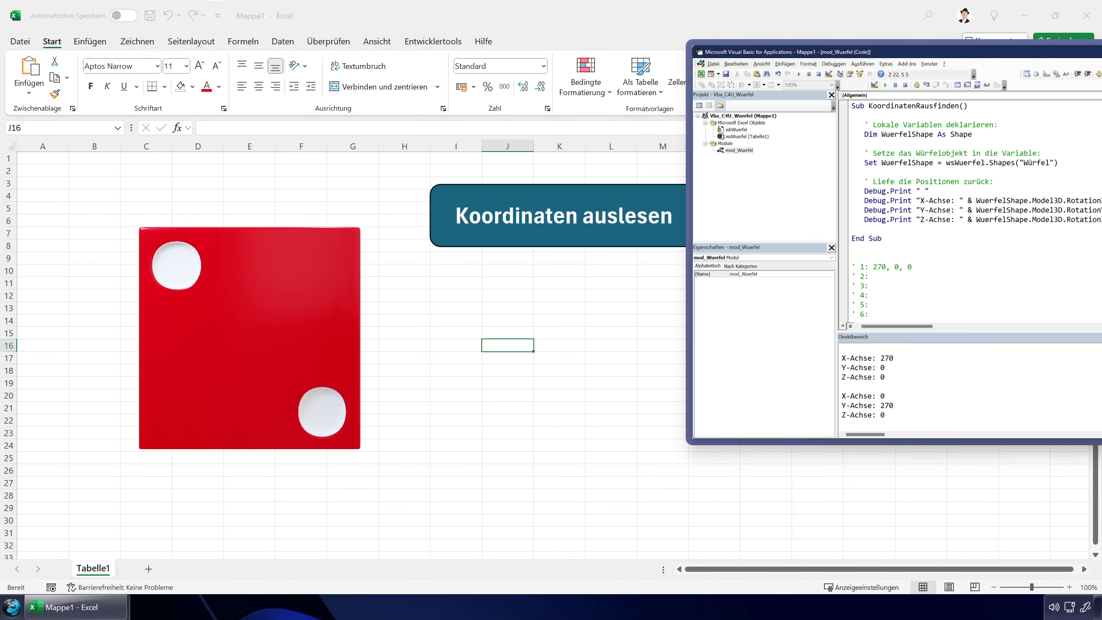
type(" 0, 270, 0")
Step: Show the three-pip face, read its rotation, and record face 3 as 0, 180, 0
left_click(870, 286)
left_click(273, 273)
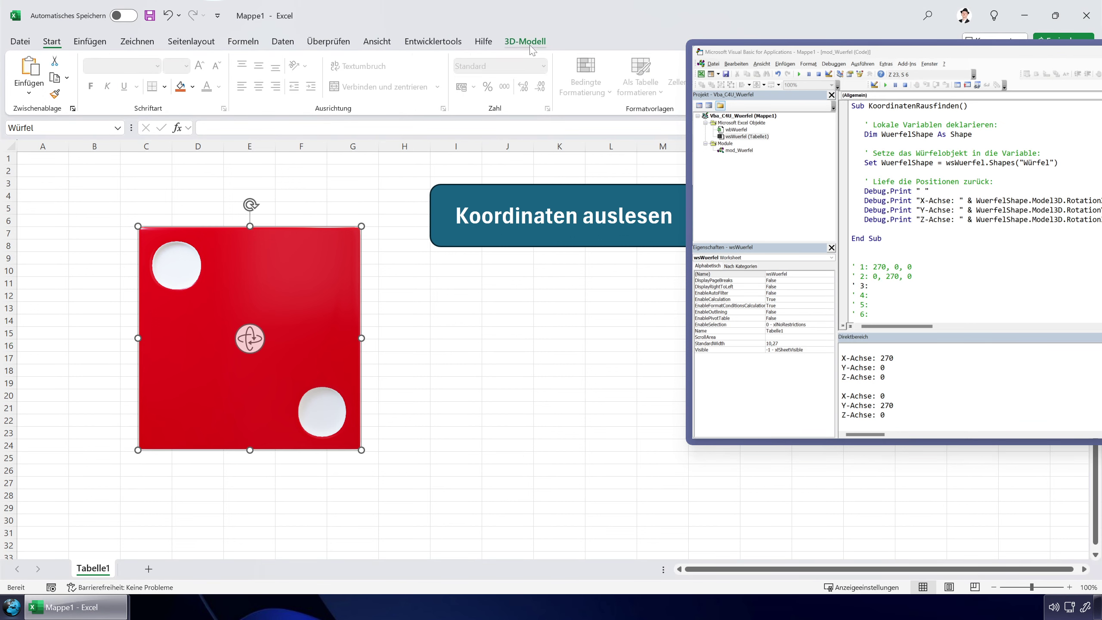
left_click(280, 76)
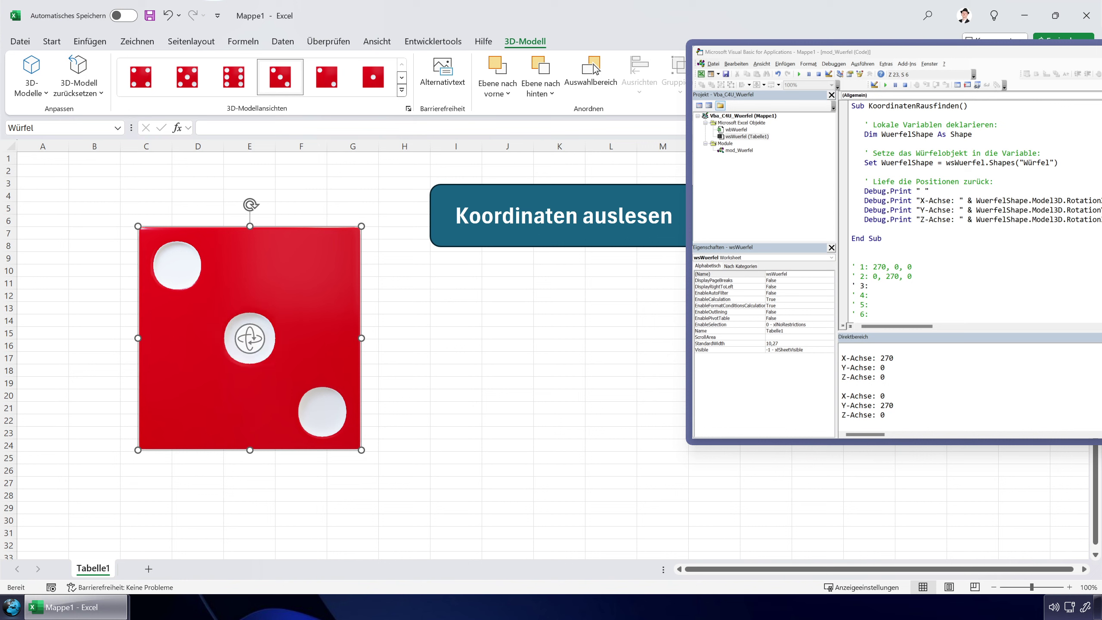
left_click(529, 216)
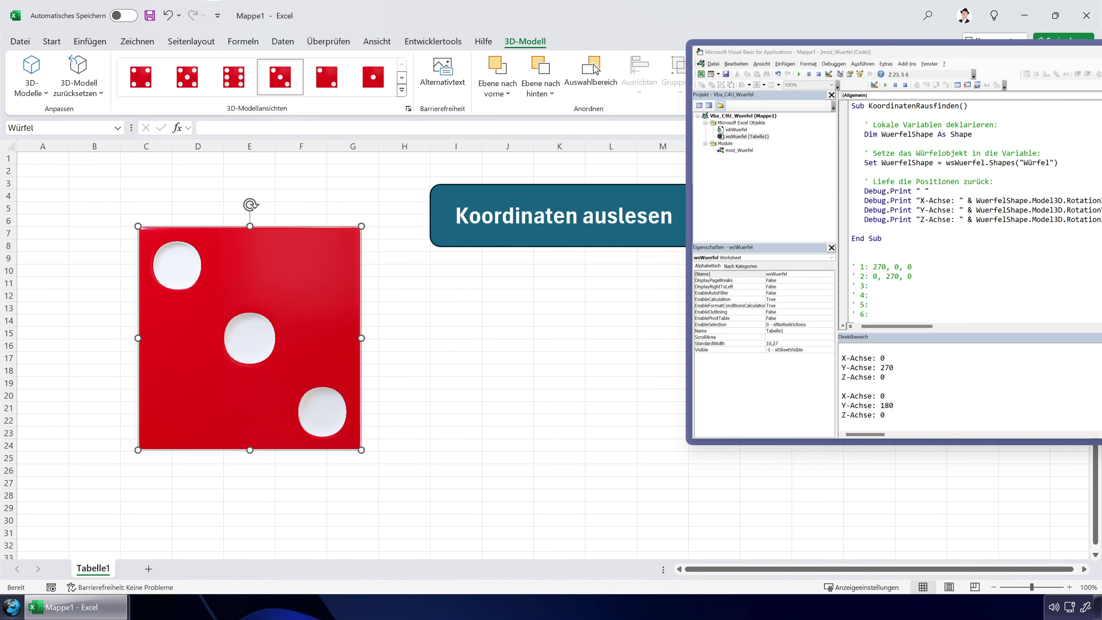
left_click(869, 286)
type(", 180, 0")
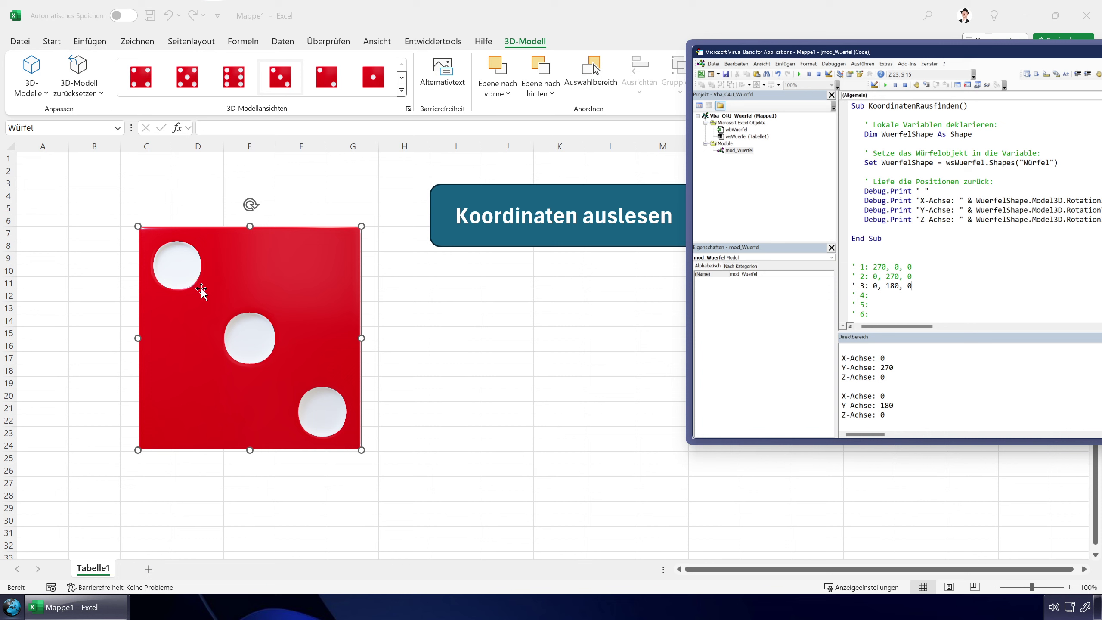
left_click_drag(246, 332, 401, 408)
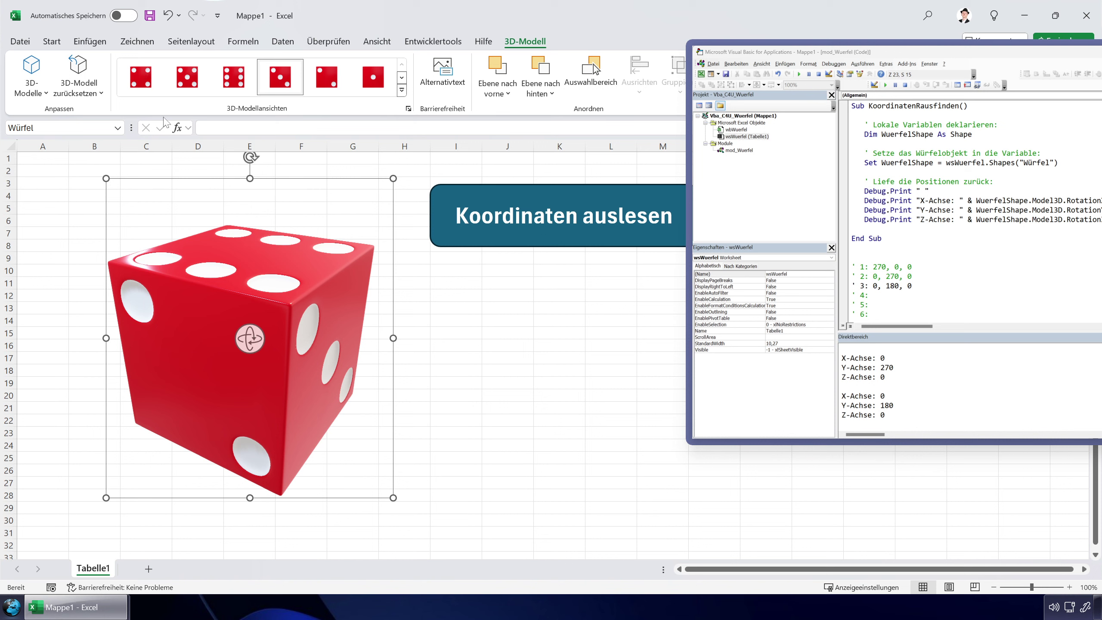
Step: Show the four-pip face, read its rotation, and record face 4 as 0, 0, 0
left_click(141, 77)
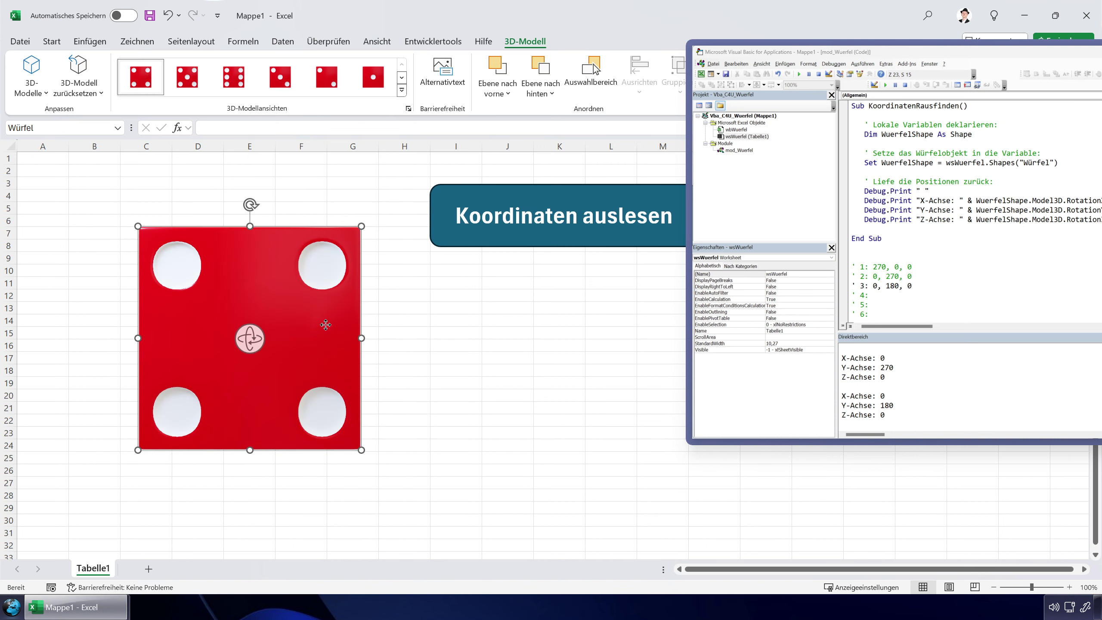
left_click(547, 221)
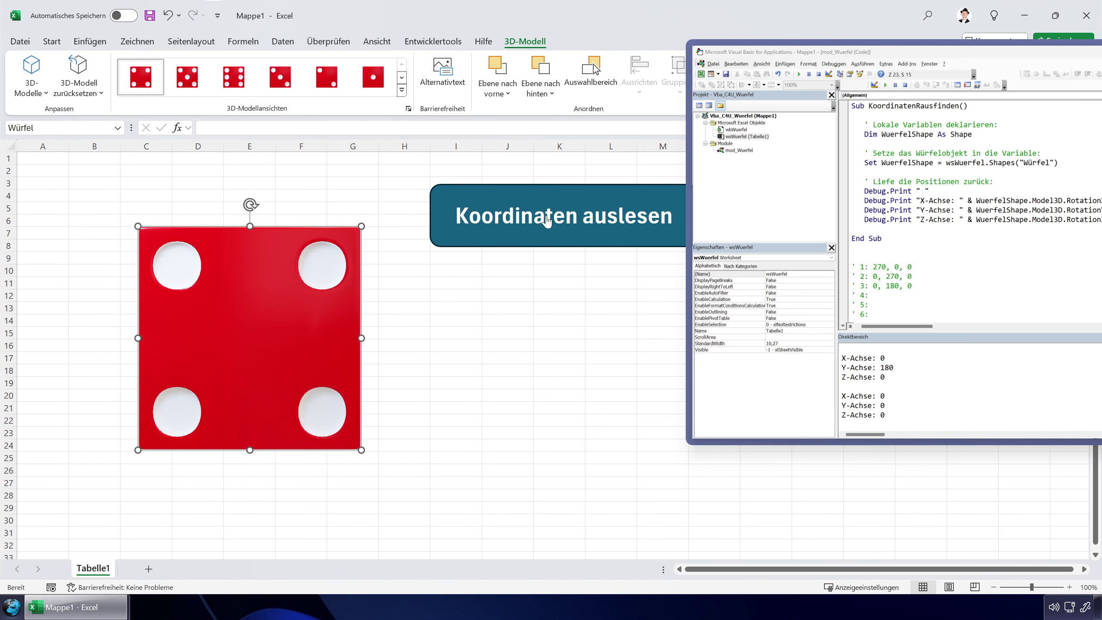
left_click(869, 295)
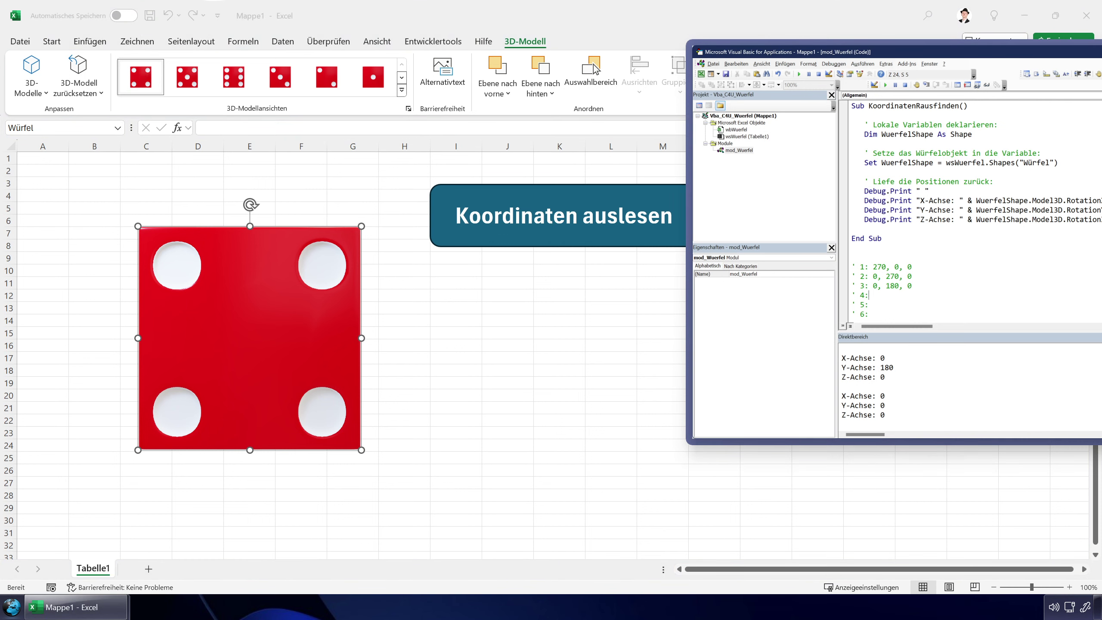
type("0, 0,0")
key("Down")
Step: Show the five-pip face and record face 5 as 0, 90, 0
left_click(277, 320)
left_click(190, 89)
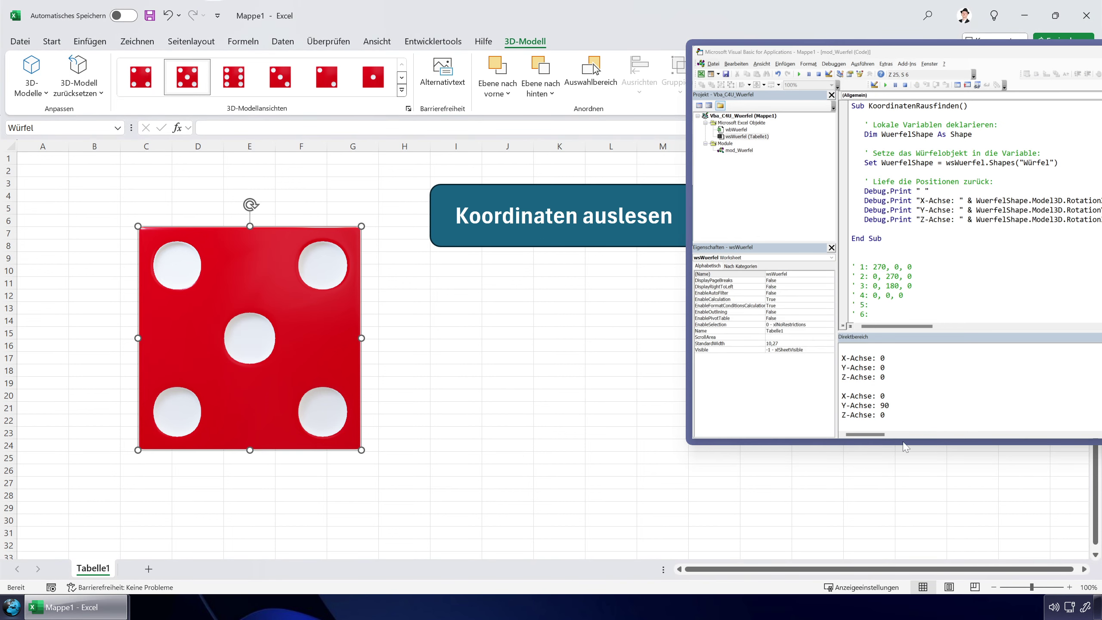
key("alt+F11")
type("0, ")
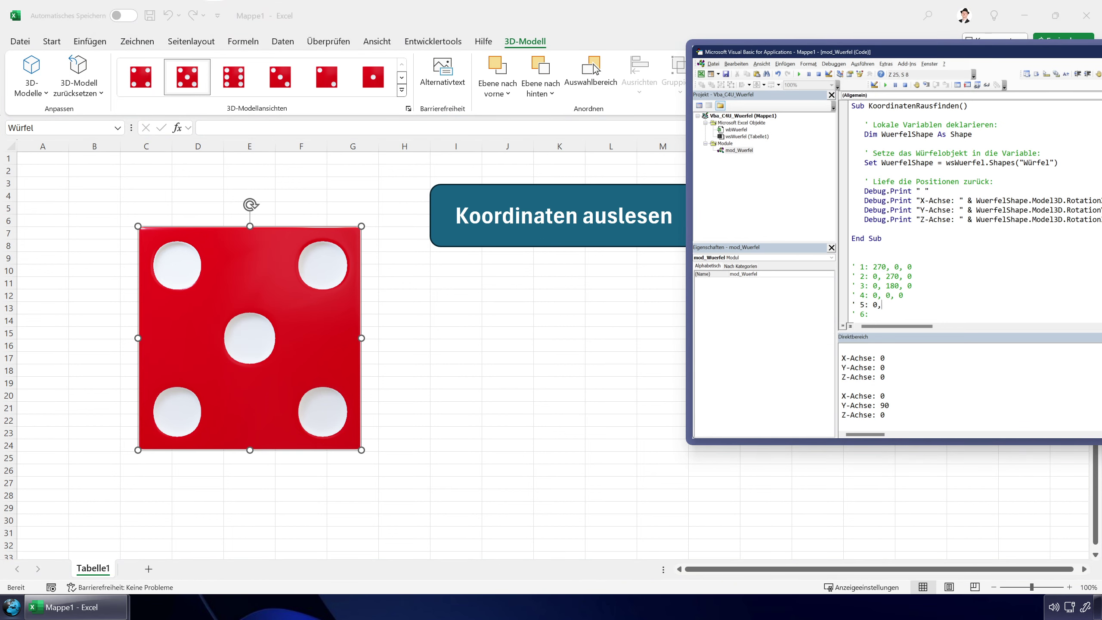
type("90, 0")
key("Down")
Step: Show the six-pip face, read its rotation, and record face 6 as 90, 0, 0
left_click(234, 76)
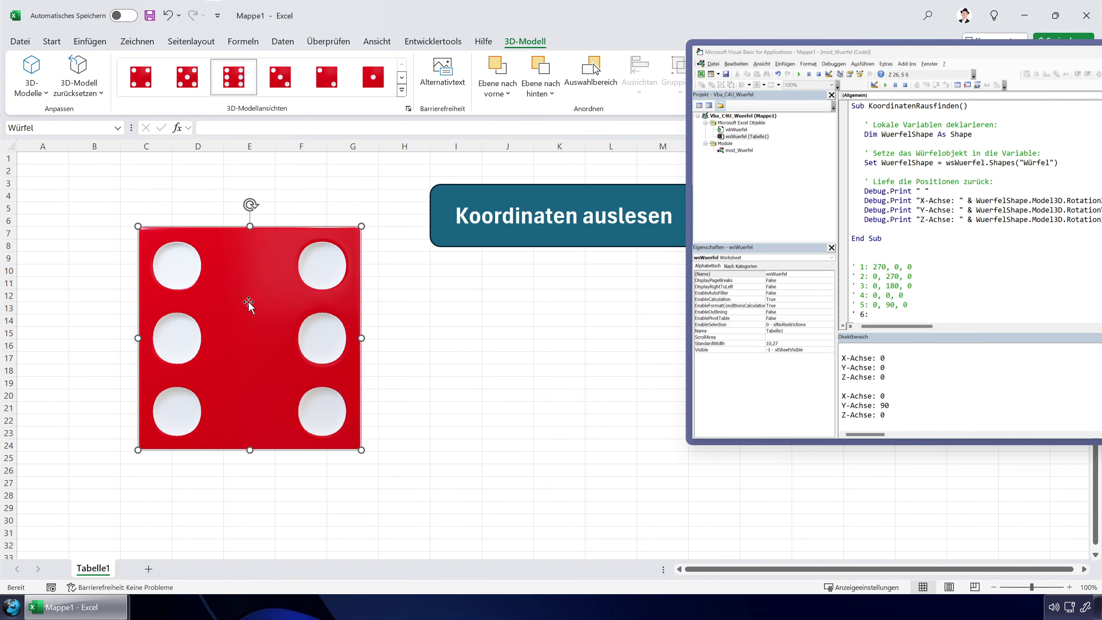
left_click(509, 244)
key("alt+F11")
key("Return")
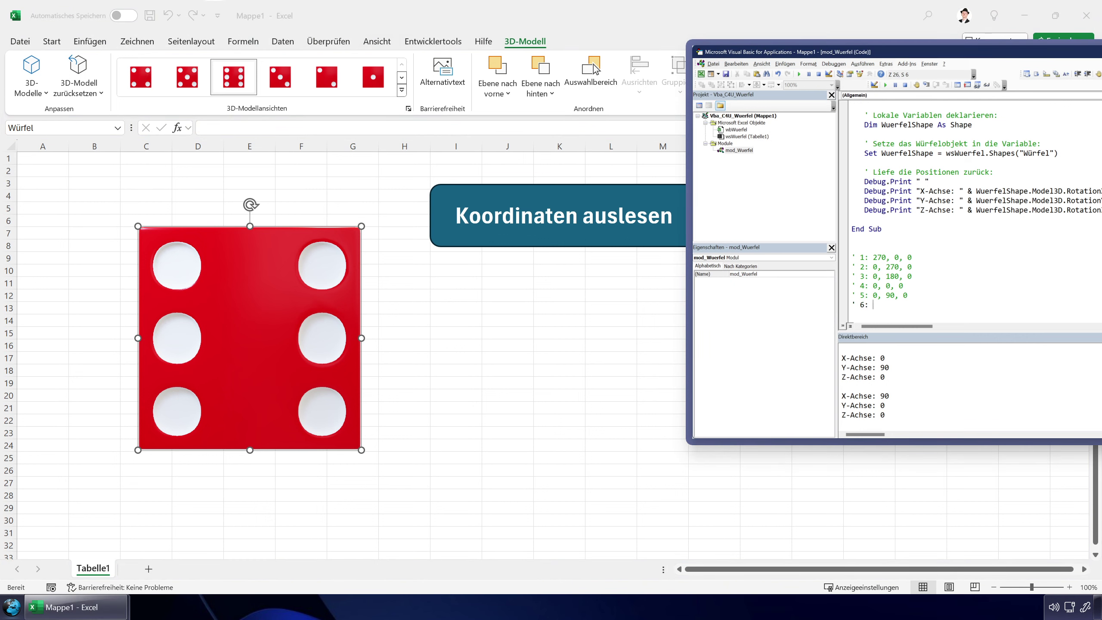
type("90, 0, 0")
key("Return")
key("Return")
key("Return")
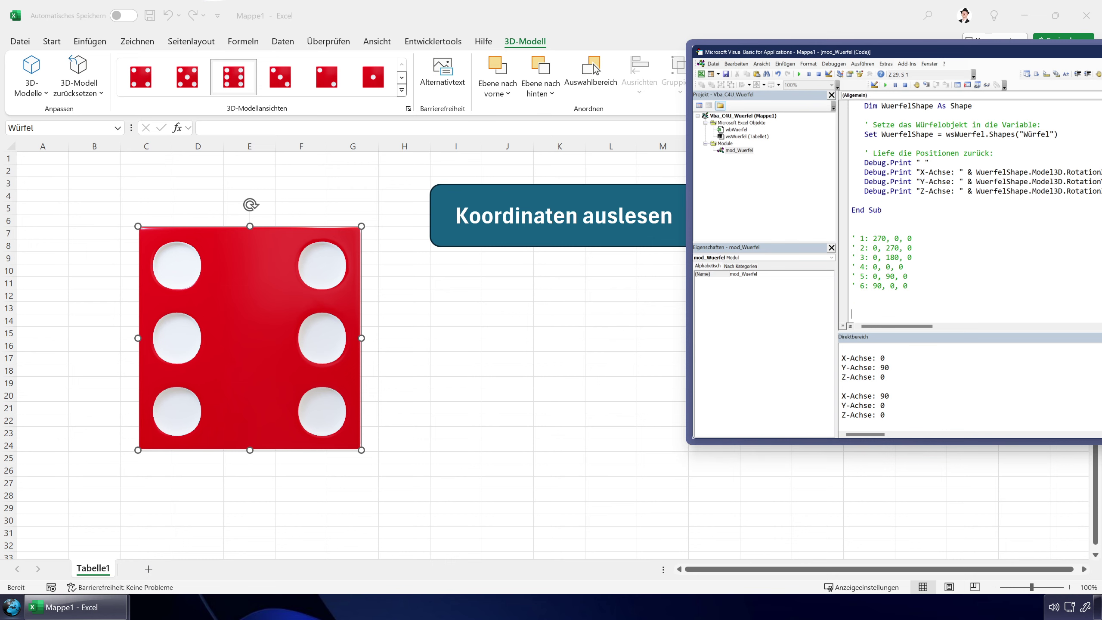
left_click(849, 229)
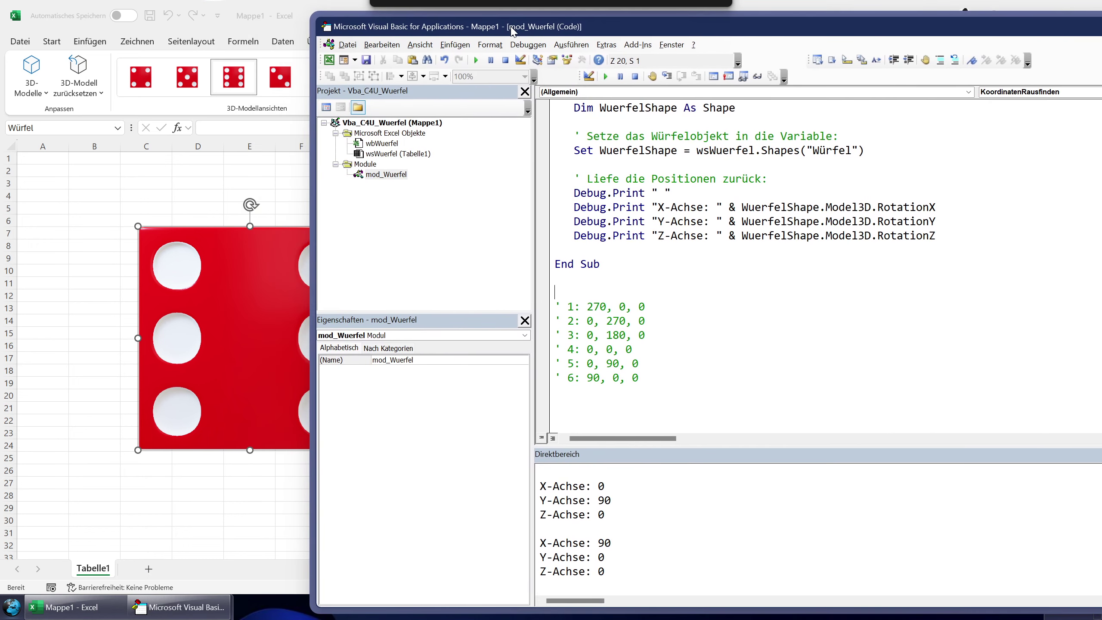
Step: Type the heading comment ' Hilfstabelle: Koordinaten für Zahlen: above the six face rotations
left_click_drag(512, 30, 255, 36)
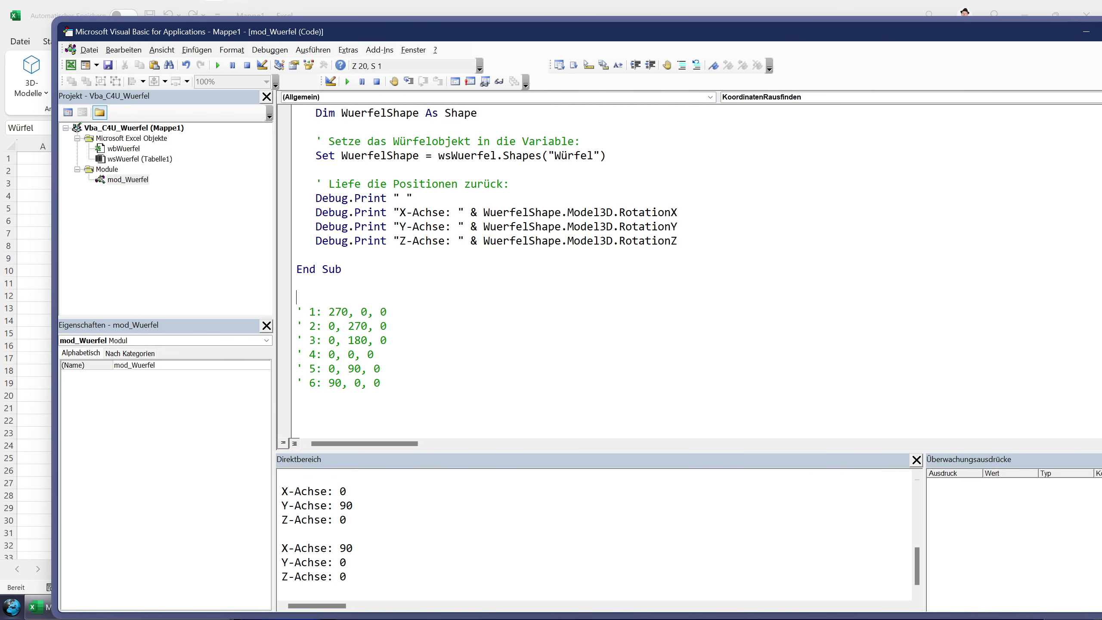
type("' Hilfe")
key("BackSpace")
type("stabelle: Koor")
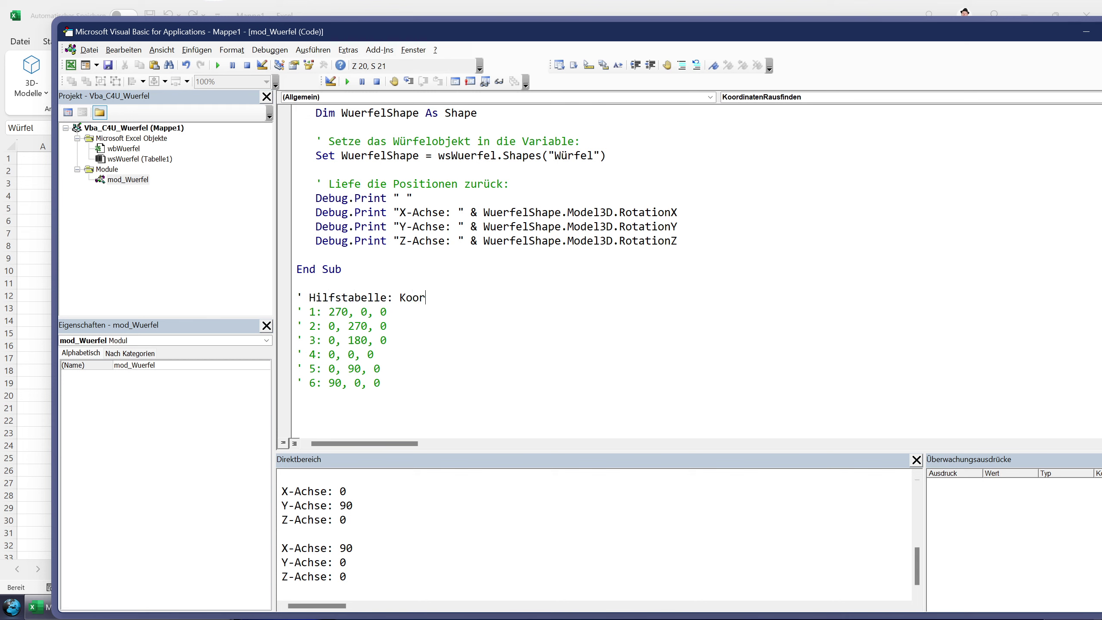
type("dinaten für Zahlen")
type(":")
left_click(387, 340)
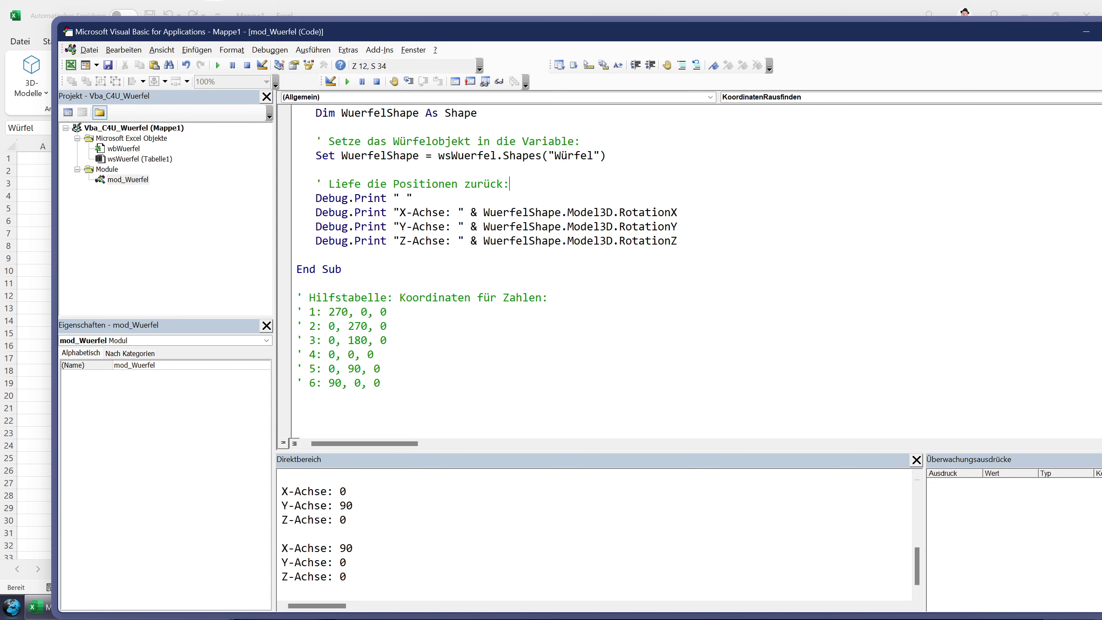
scroll(486, 269, "up", 2)
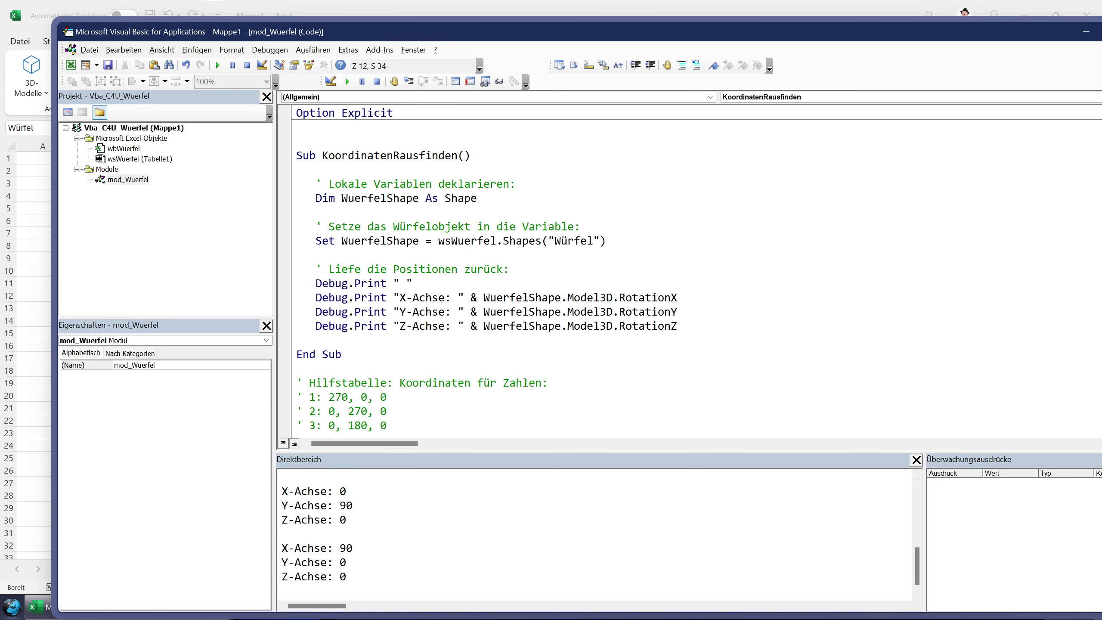
Step: Create Sub WuerfelWuerfeln below End Sub and paste in the copied Dim and Set lines
left_click_drag(316, 184, 606, 241)
key("ctrl+c")
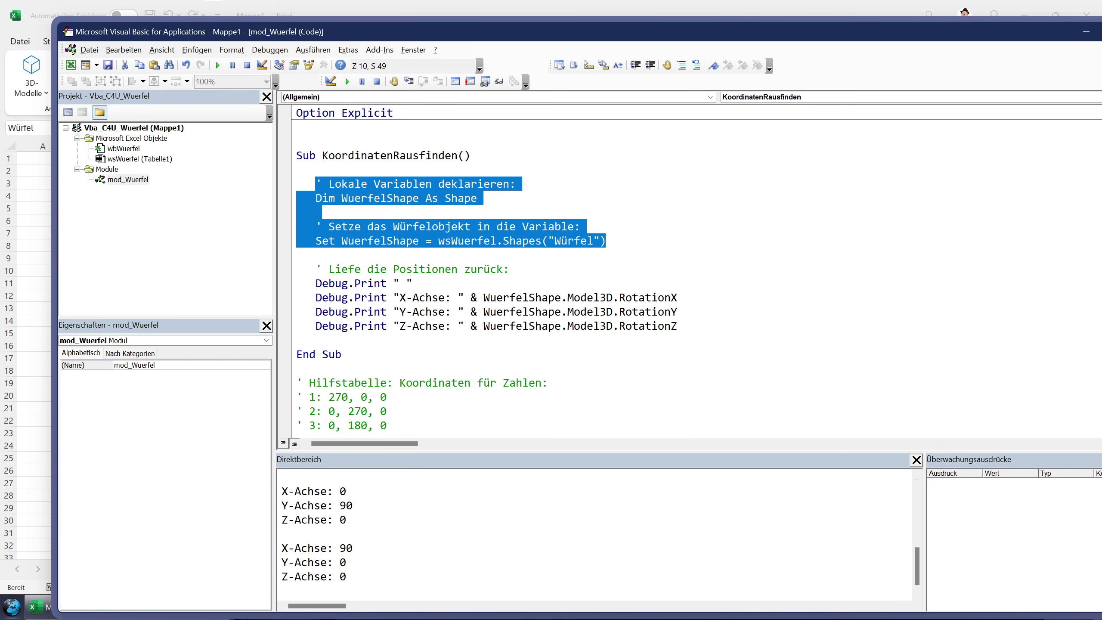
scroll(486, 269, "down", 1)
scroll(486, 269, "down", 1)
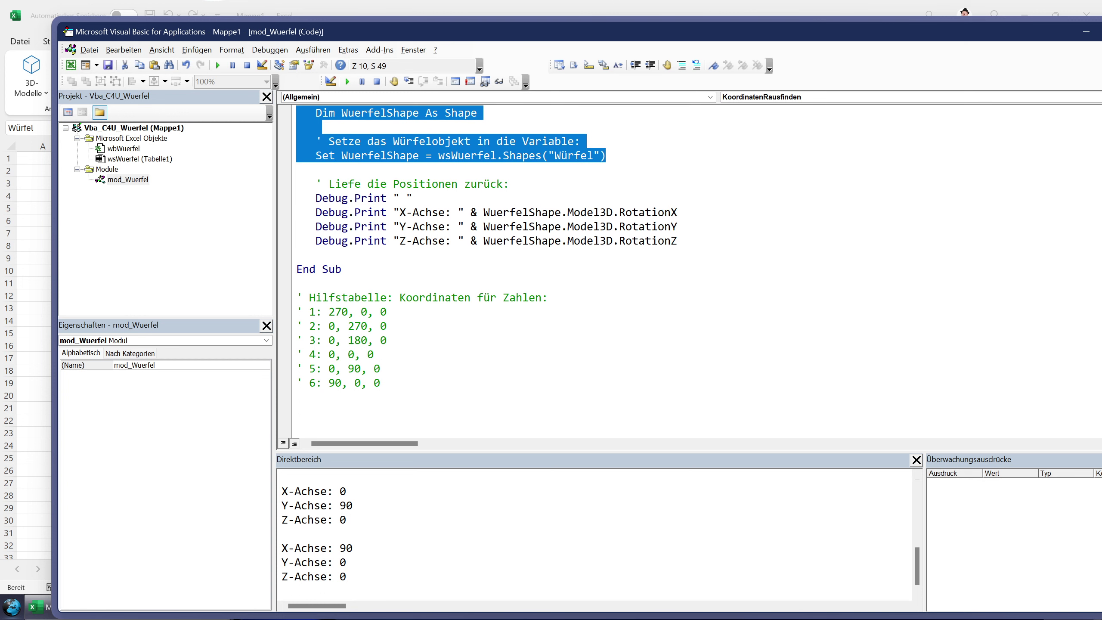
left_click(297, 283)
key("Return")
key("Return")
key("Return")
key("Up")
type("s")
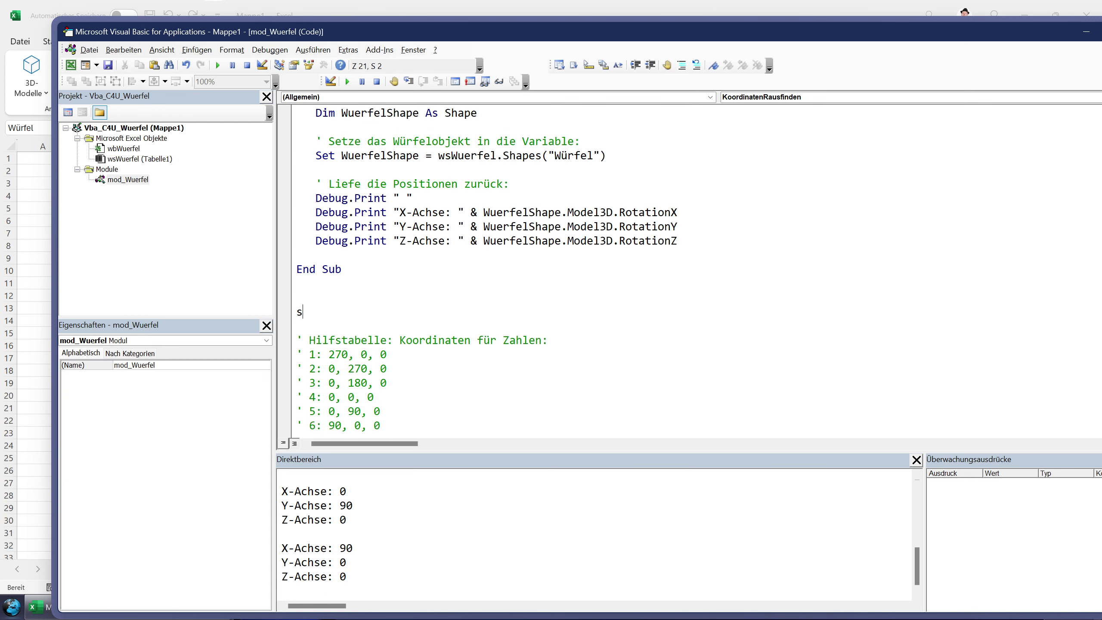
type("ub ")
type("Würfe")
key("BackSpace")
key("BackSpace")
key("BackSpace")
key("BackSpace")
type("uerfelWue")
type("rfeln")
key("Return")
key("Return")
key("Tab")
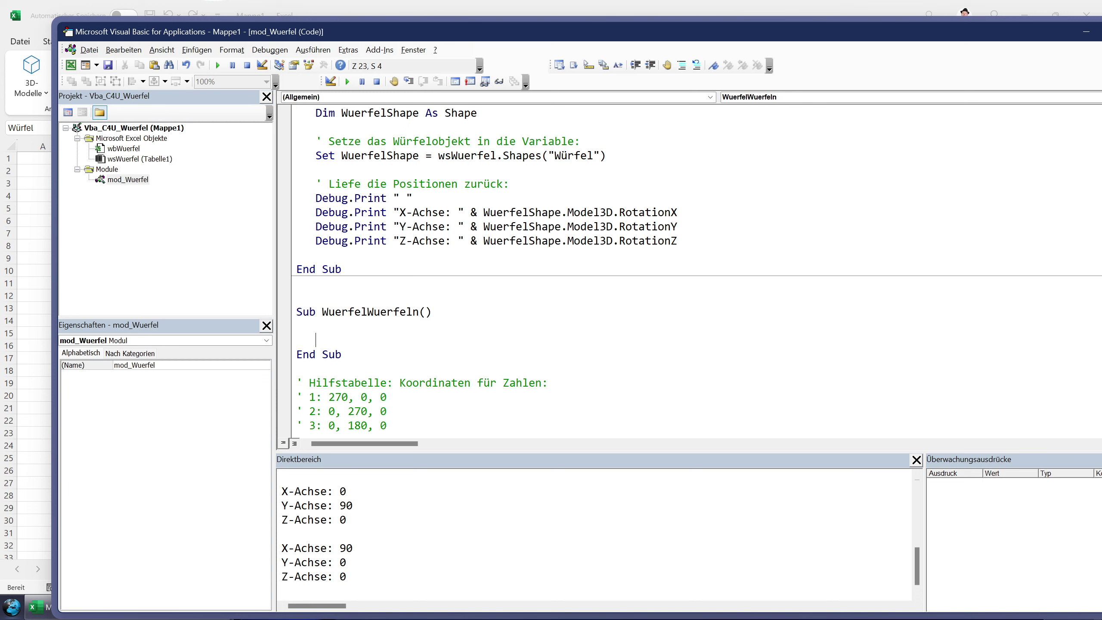
key("ctrl+v")
key("Return")
key("Return")
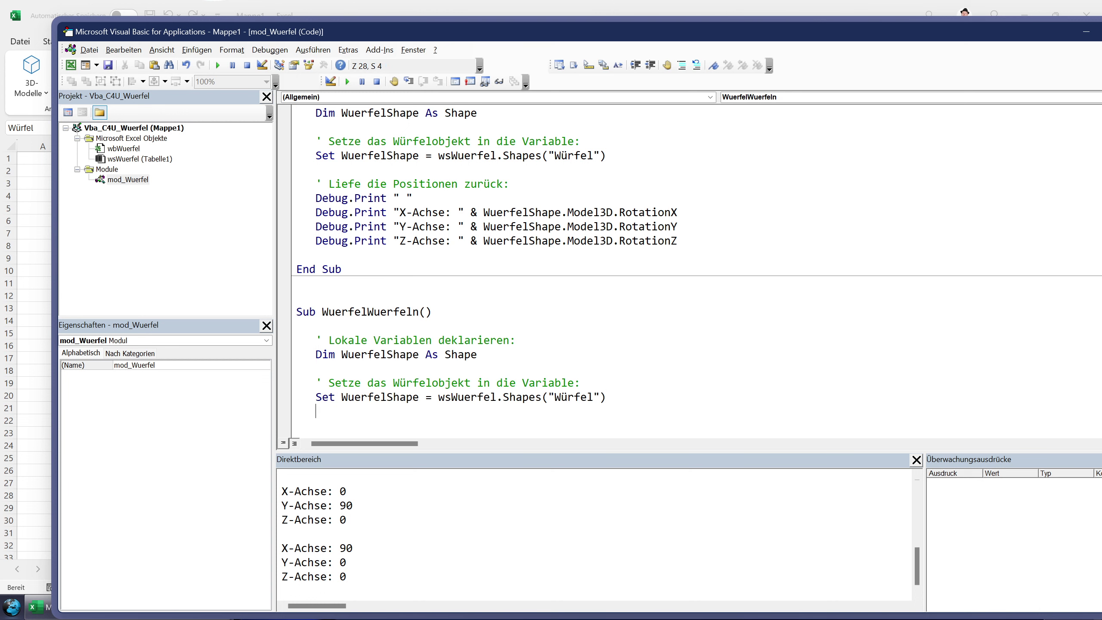
Step: Mark the WuerfelShape variable and Set assignment, then add blank lines below them
left_click_drag(361, 354, 398, 355)
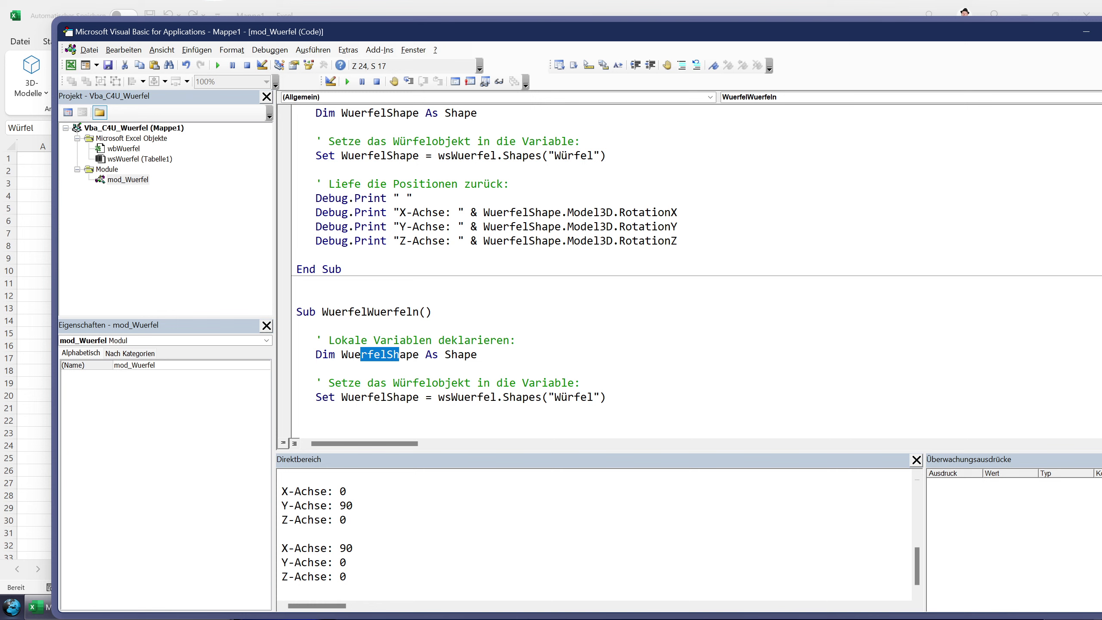
mouse_move(373, 397)
left_mouse_down()
mouse_move(605, 397)
mouse_move(554, 397)
left_mouse_up()
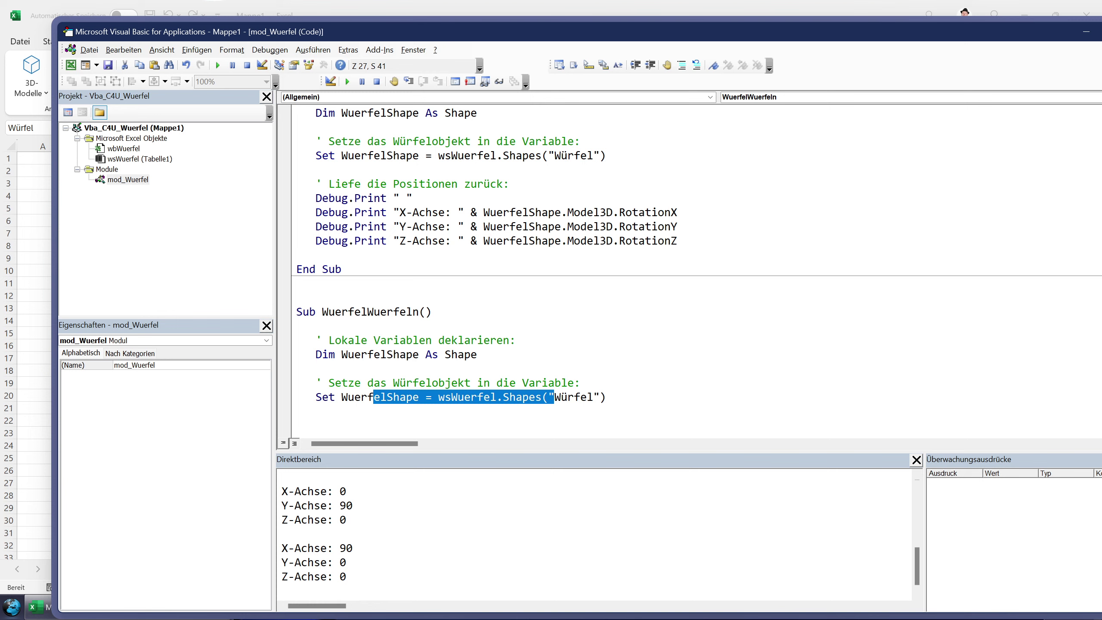
key("End")
scroll(694, 269, "down", 1)
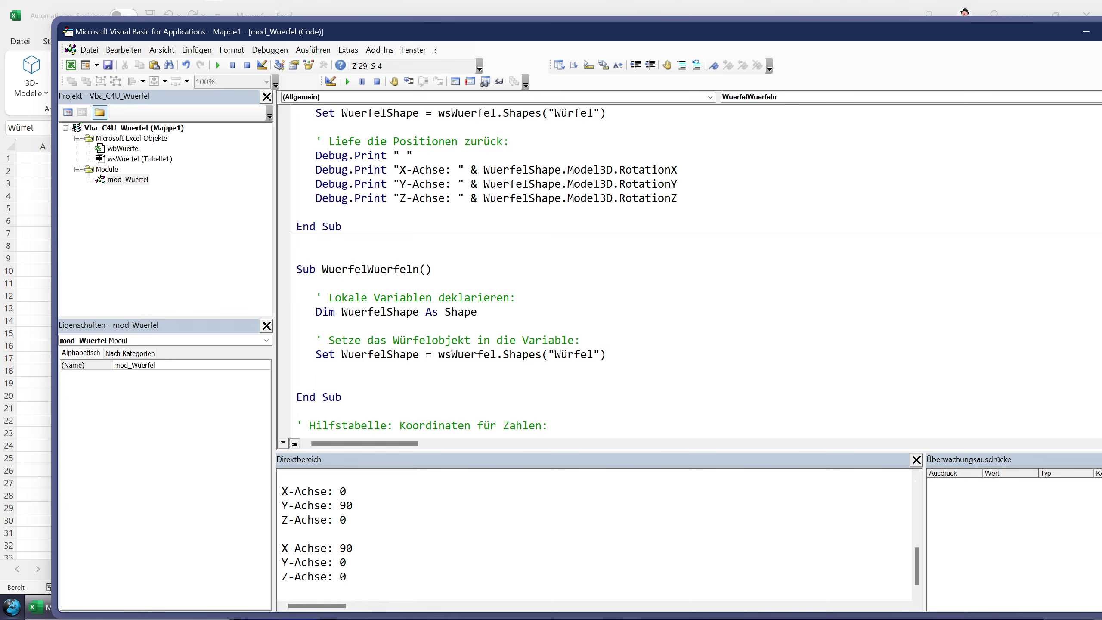
key("Return")
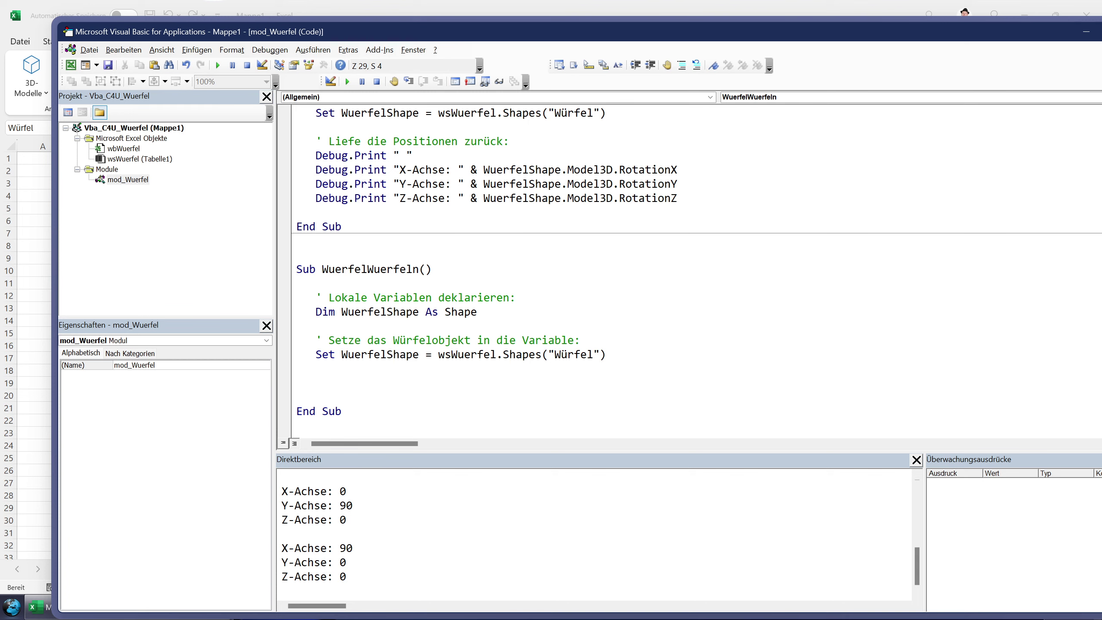
key("Return")
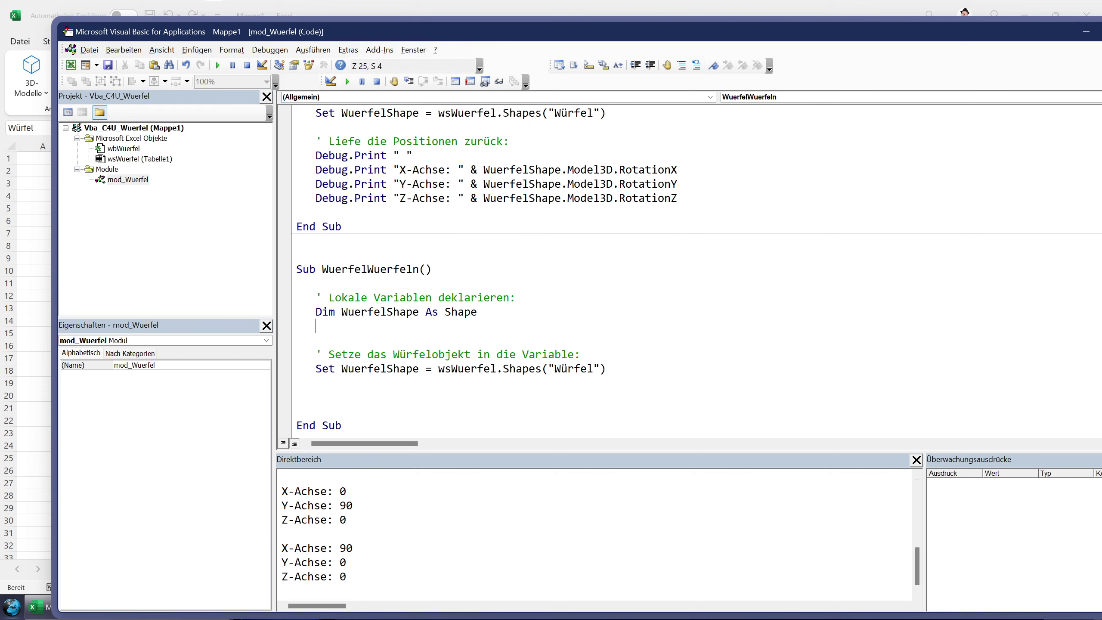
Step: Declare the variable ZielZahl As Integer in WuerfelWuerfeln
type("dim W")
key("BackSpace")
type("ZielZah")
type("l")
type("as double")
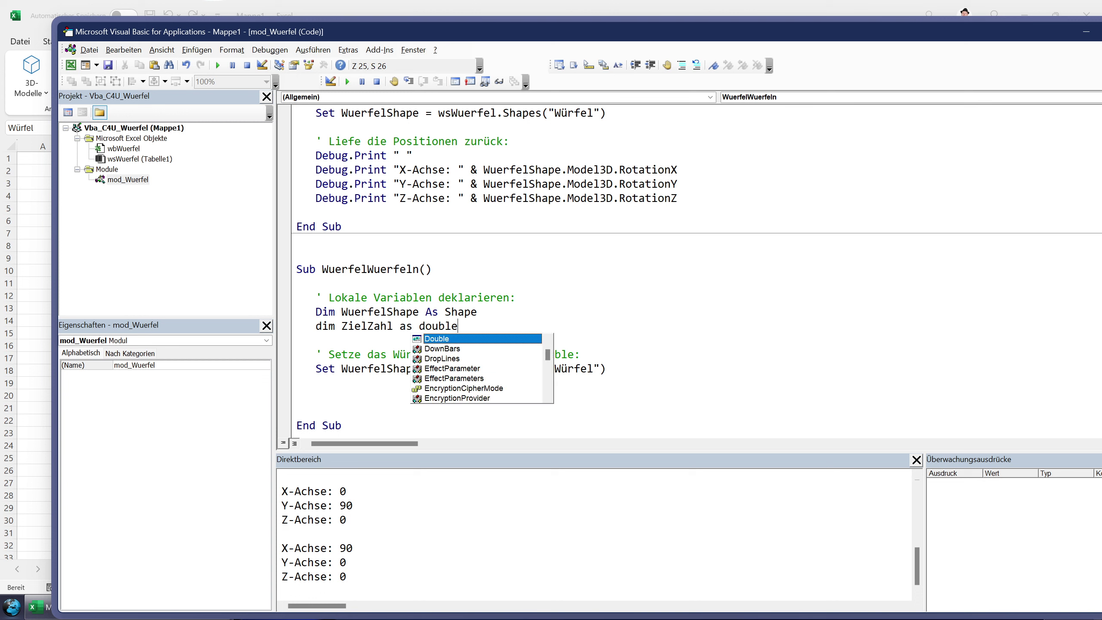
key("BackSpace")
key("BackSpace")
key("BackSpace")
key("BackSpace")
key("BackSpace")
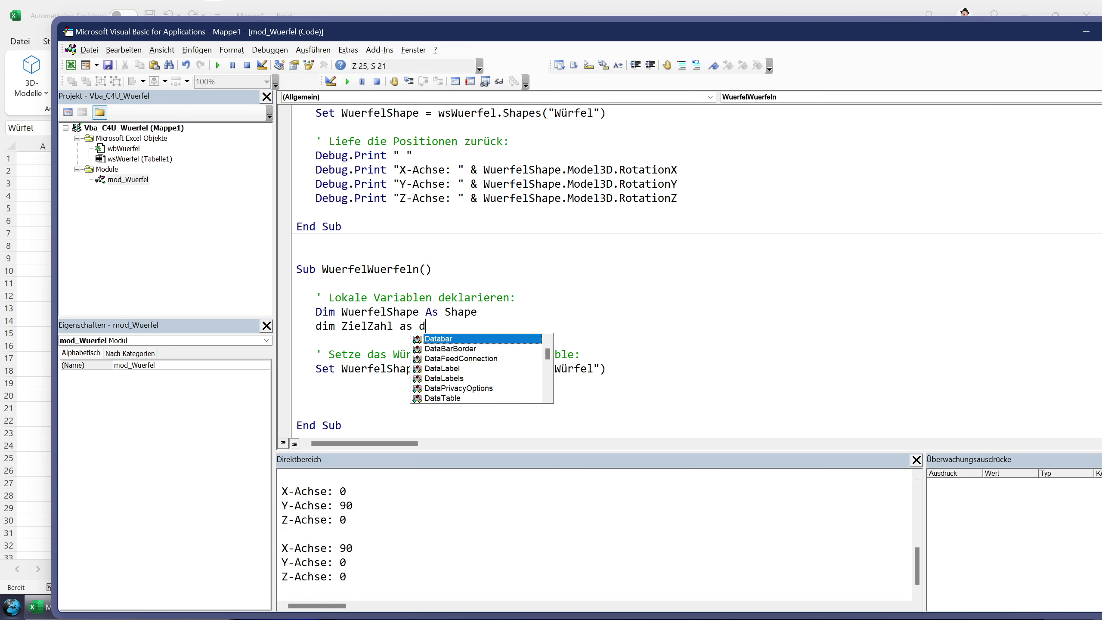
key("BackSpace")
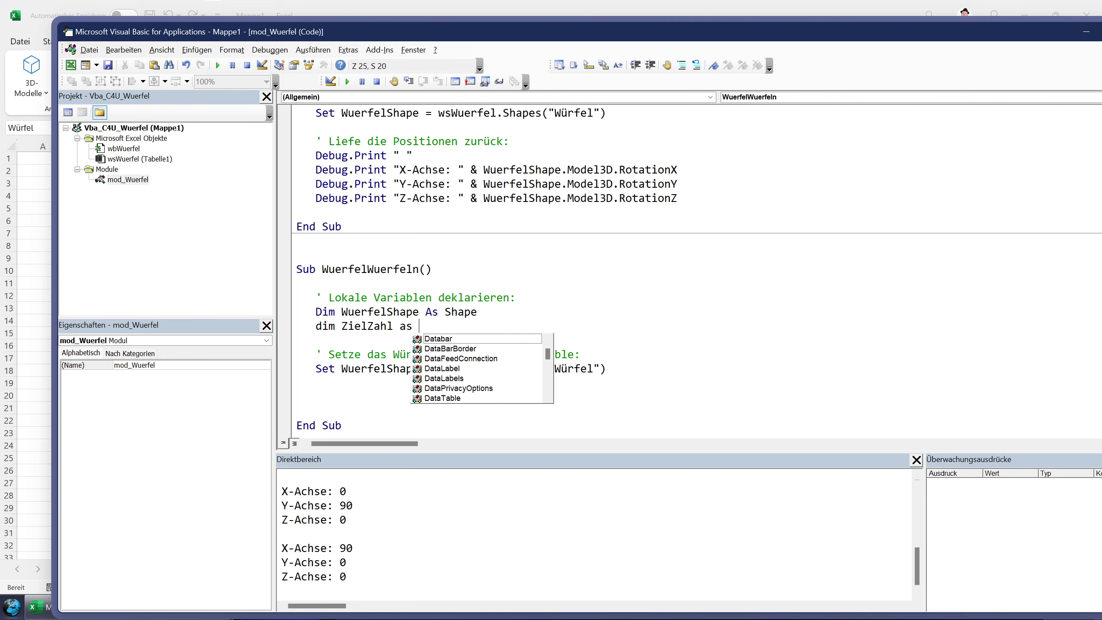
type("int")
key("Tab")
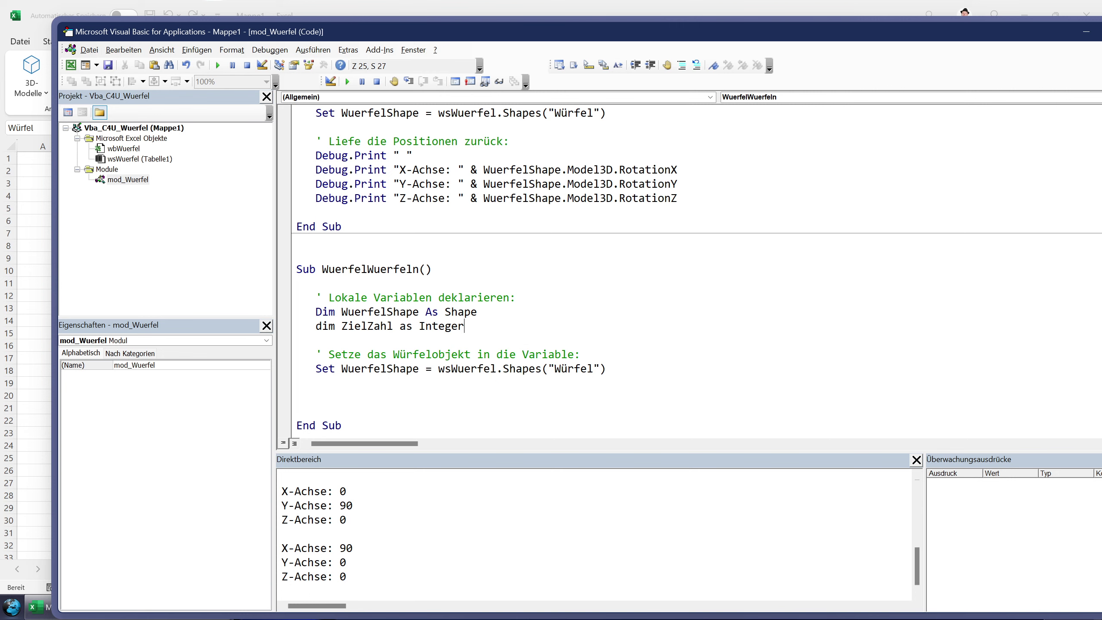
Step: Add the comment 'Erzeuge eine neue zufällige ZielZahl:' and a ZielZahl = Rnd line commented 'rnd = 0 bis 0,999~'
key("Down")
key("Down")
key("Down")
key("Return")
type("' ")
type("E")
key("BackSpace")
type("Erzeuge e")
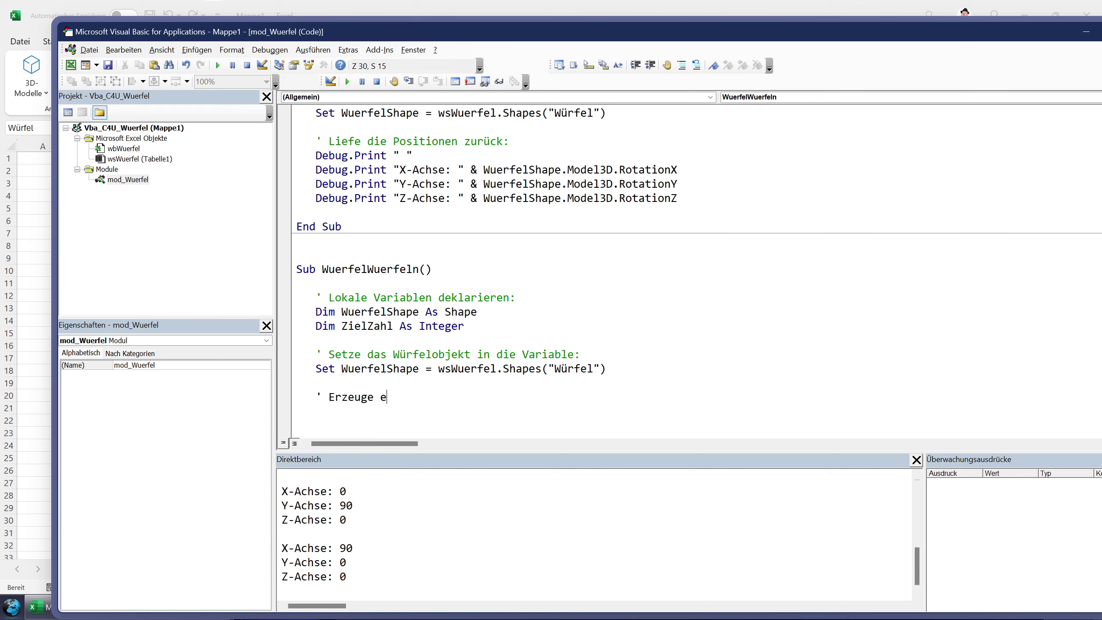
type("ine neue ")
type("zufällige ZielZ")
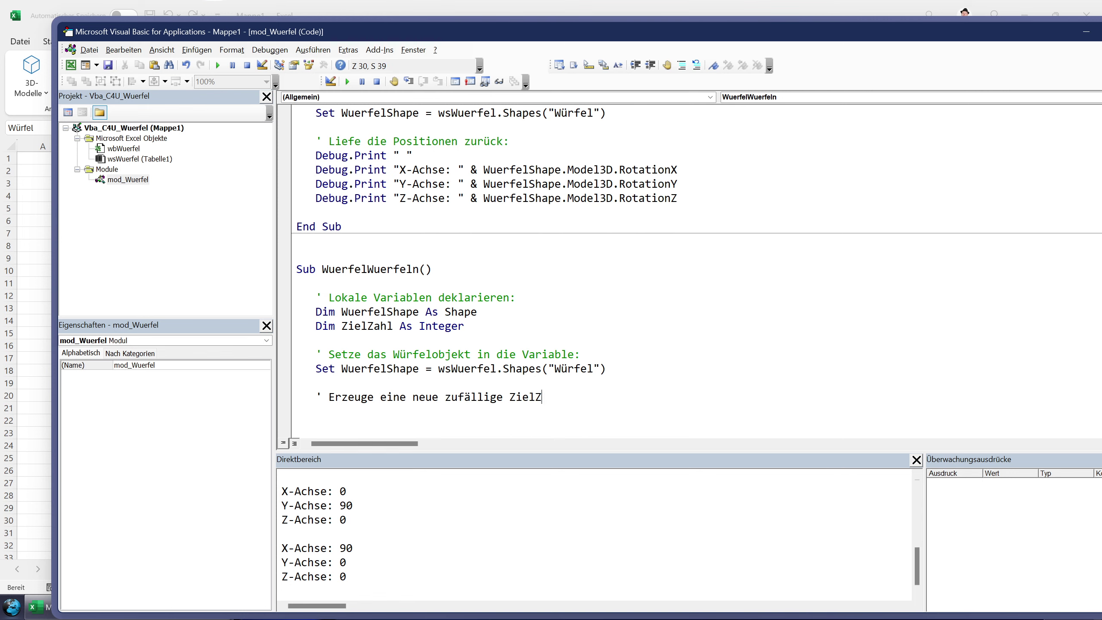
type("ahl:")
key("Return")
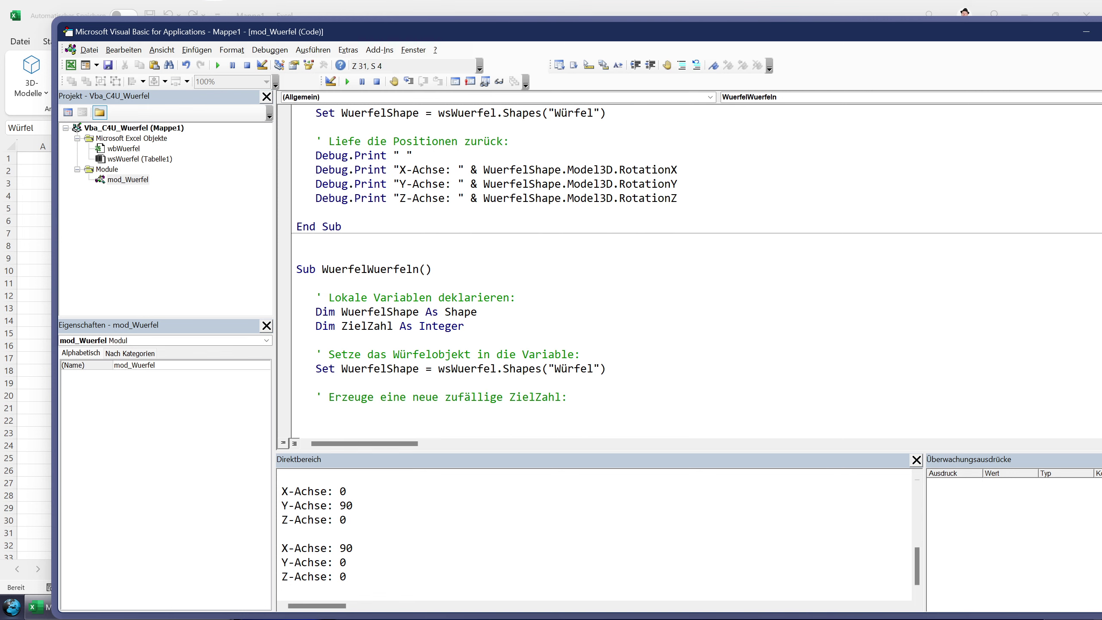
type("zielzahl ")
type("= ")
type("rnd")
type("    '")
type(" rnd =")
type("0 bi")
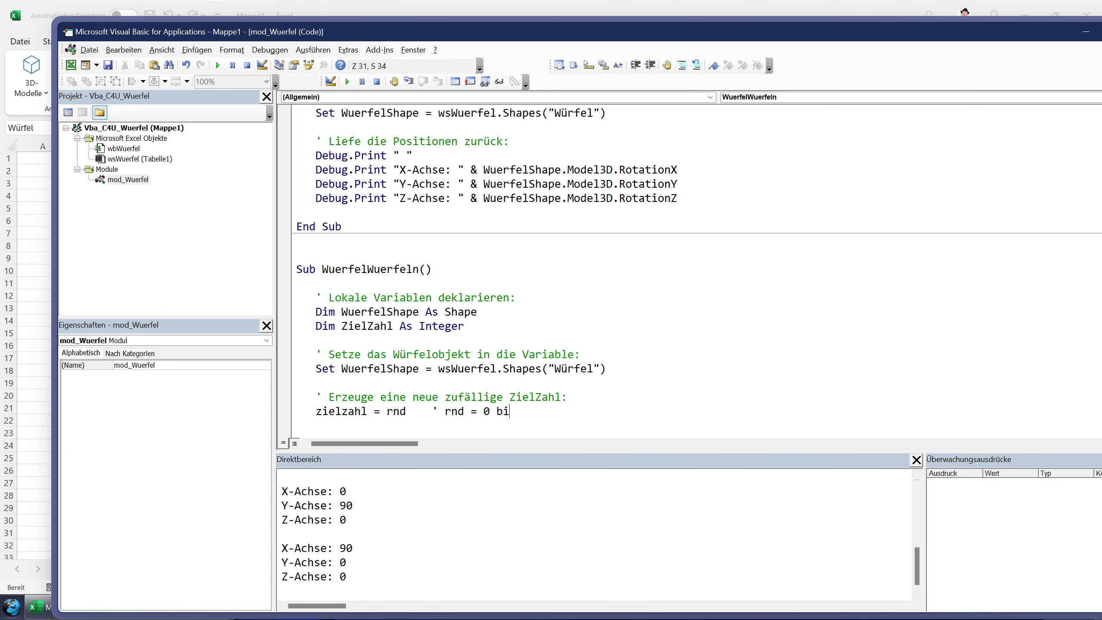
type("s 0,999")
type("°")
key("Return")
key("BackSpace")
type("~")
key("Up")
Step: Change the assignment to ZielZahl = (Rnd * 6) + 1
left_click(516, 412)
left_click(387, 411)
left_click(549, 412)
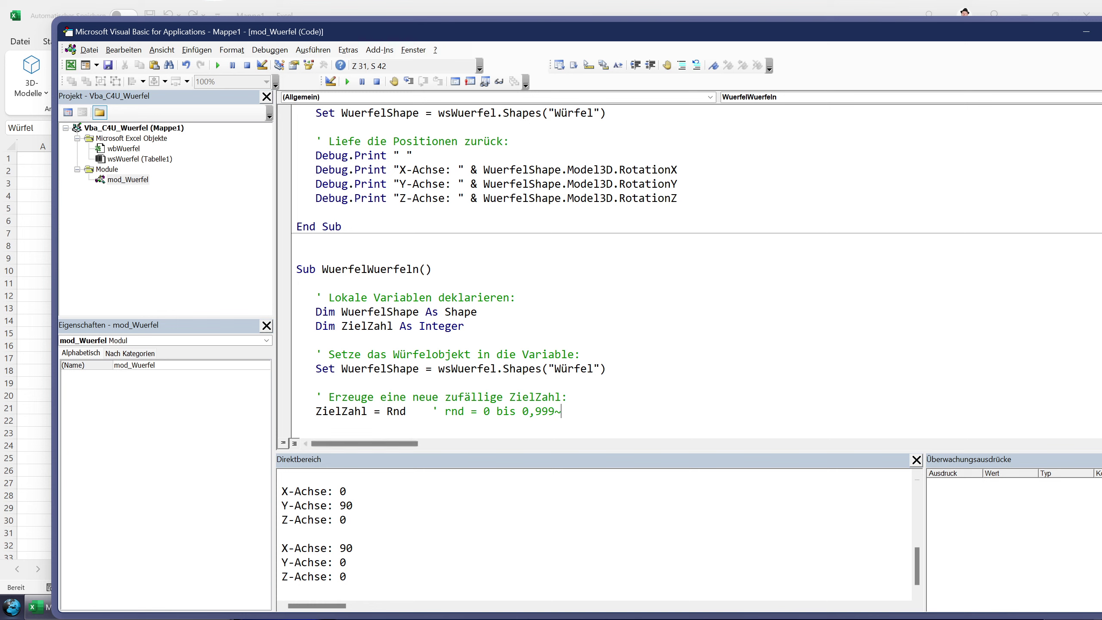
left_click(406, 412)
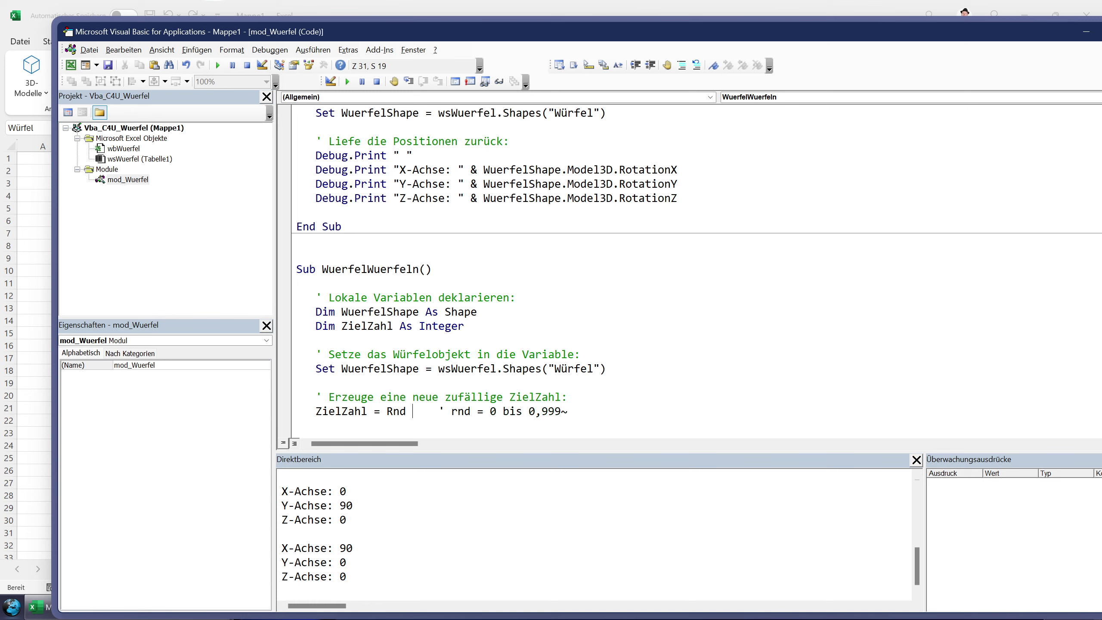
type("* 6")
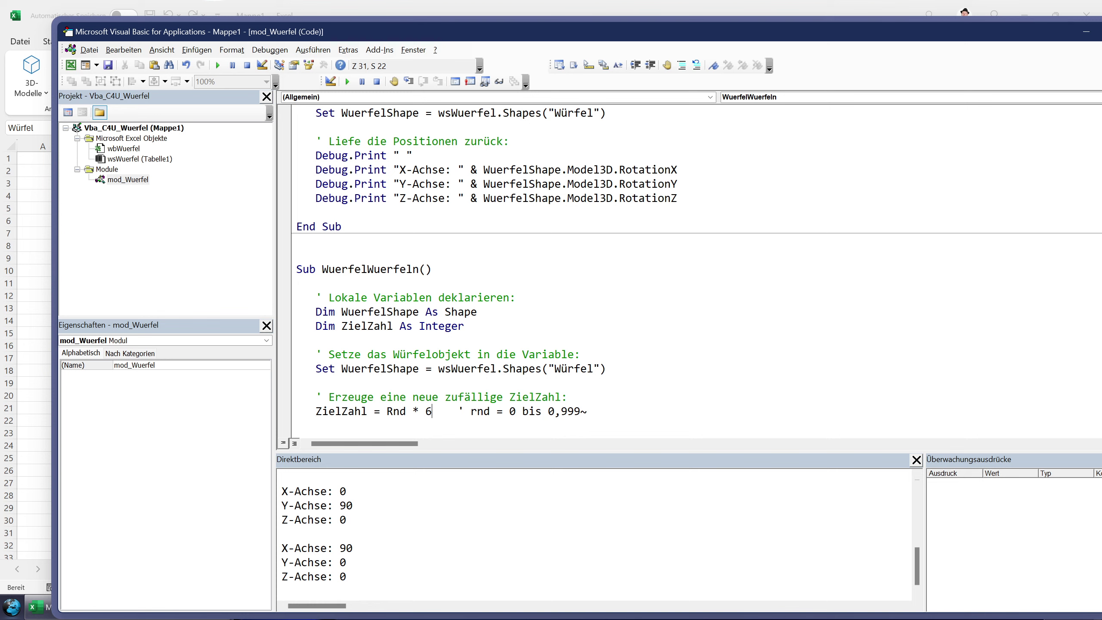
left_click(412, 412)
type("(")
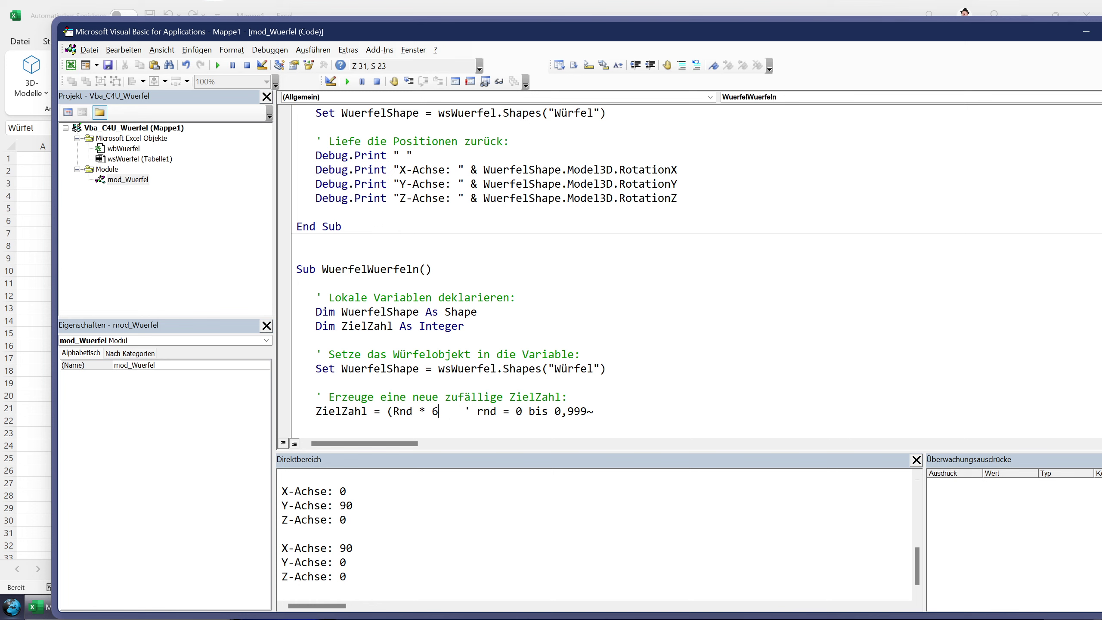
type(") + 1")
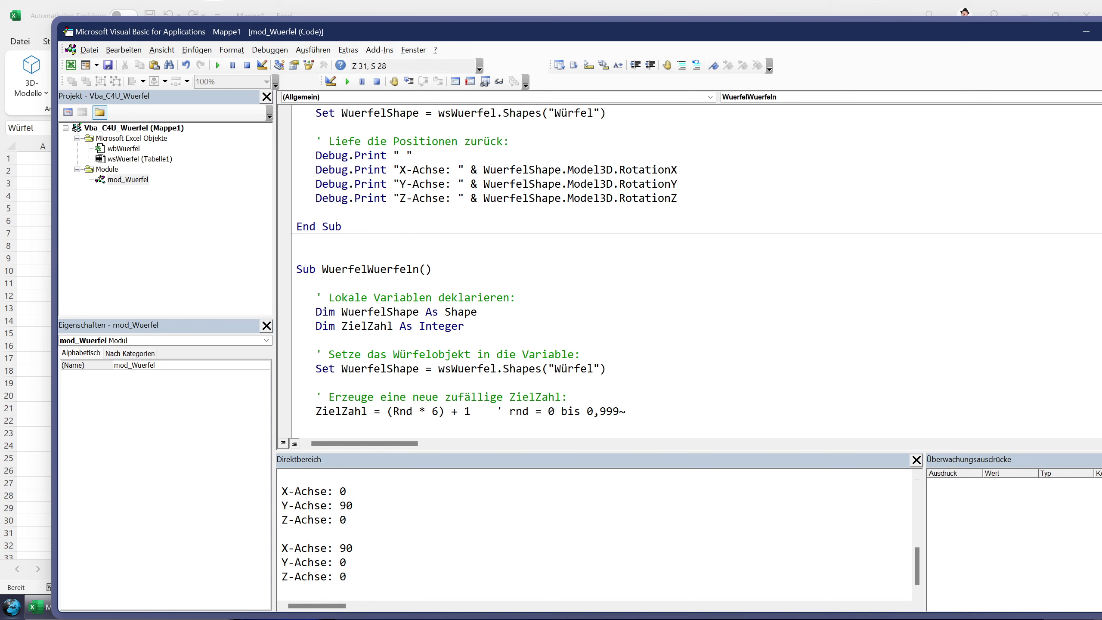
Step: Extend the comment to '(rnd = 0 bis 0,999~ * 6) -> 0 bis 5, +1 = 1 bis 6'
left_click(399, 411)
key("shift+Right")
key("shift+Right")
key("shift+Right")
key("shift+Right")
key("shift+Right")
key("shift+Right")
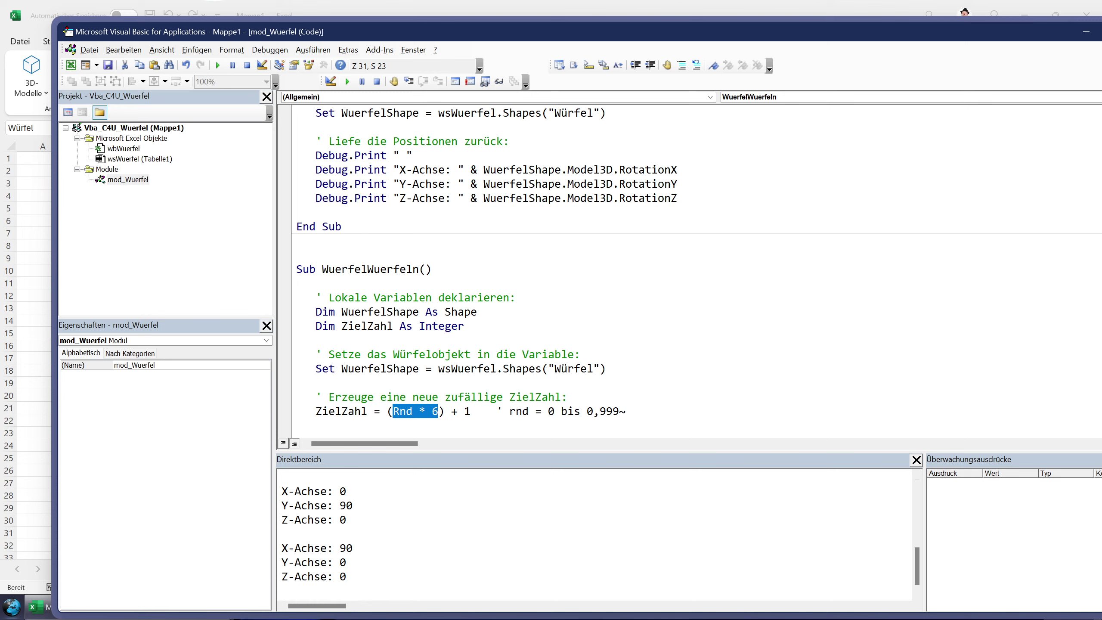
left_click(444, 411)
key("Delete")
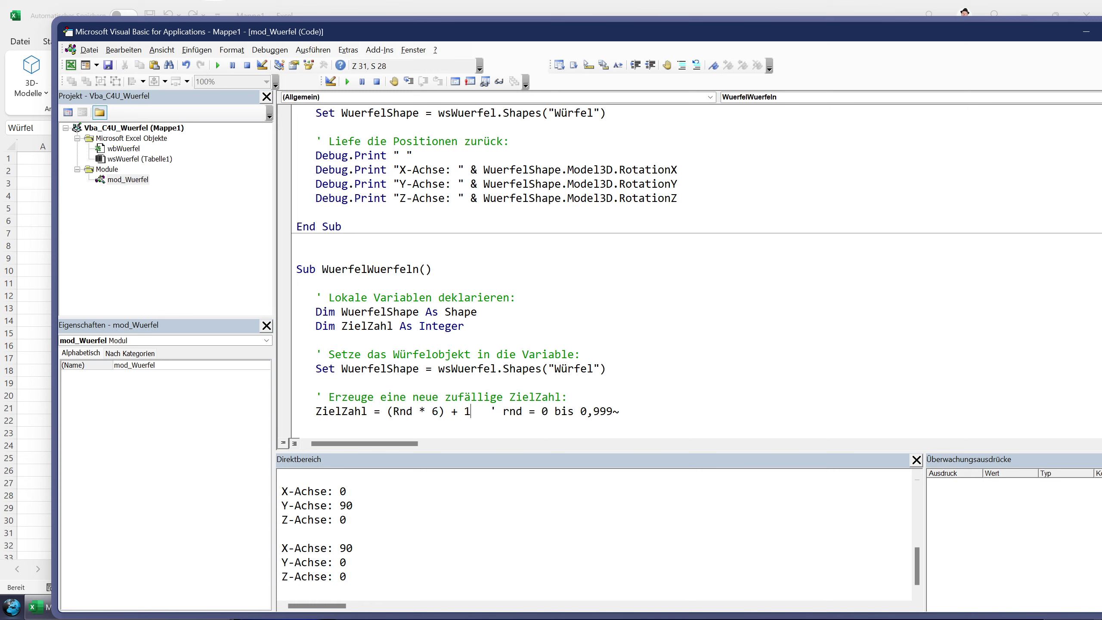
key("Delete")
key("Delete")
type("(")
key("End")
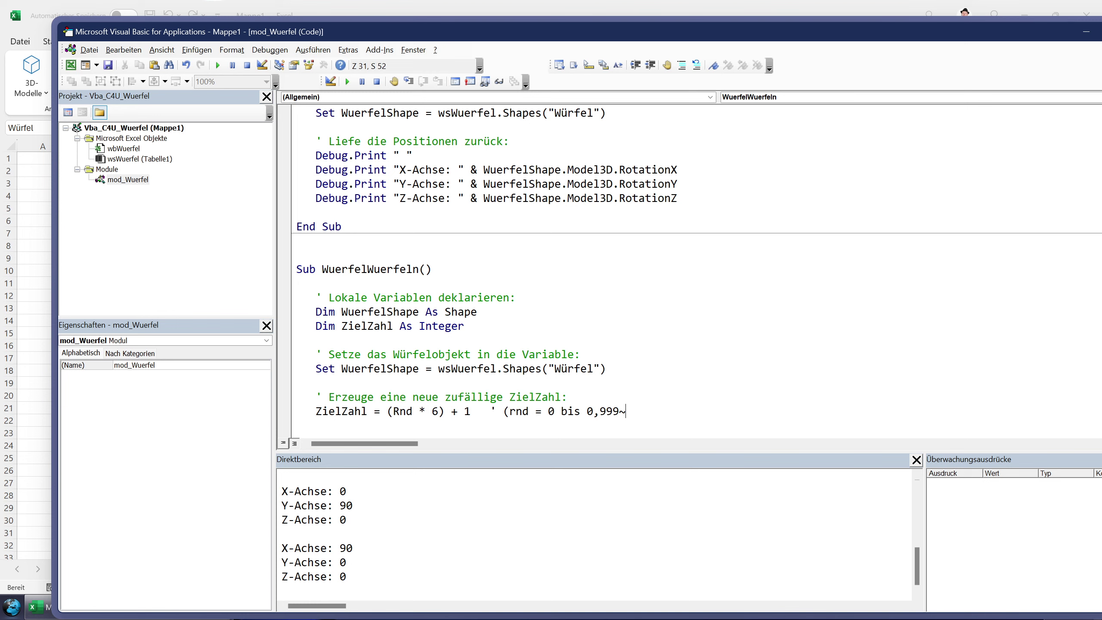
type("* 6")
type(") ")
type("-> 0 ")
type("bis 5")
type(", +1")
type(" = 1 bis 6")
key("Return")
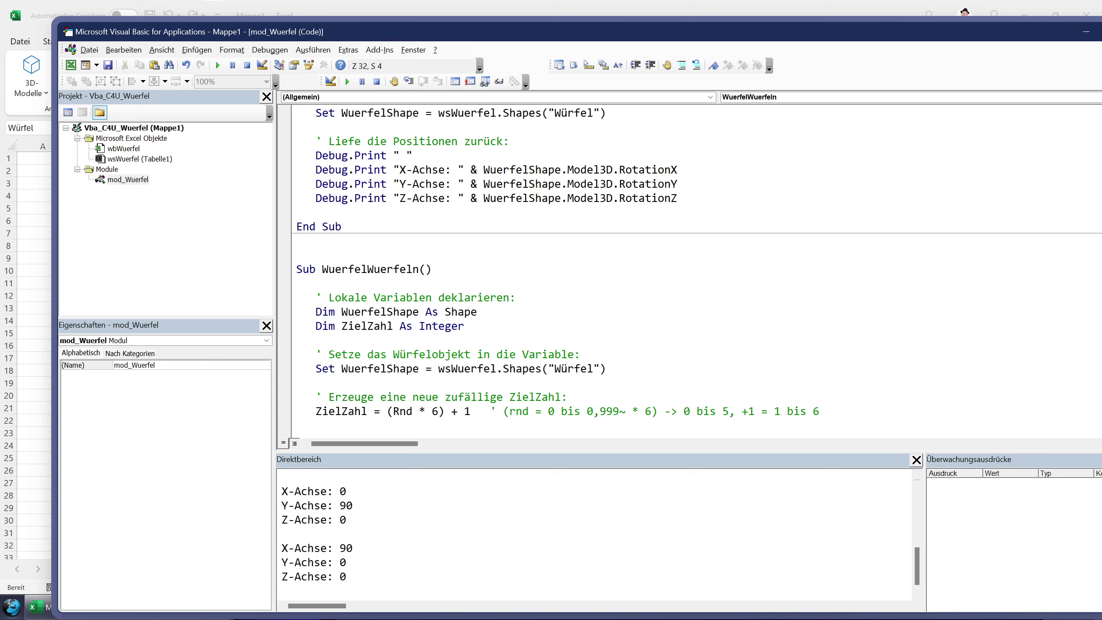
Step: Move the Hilfstabelle comment block from below End Sub to under the ZielZahl line
scroll(695, 269, "down", 2)
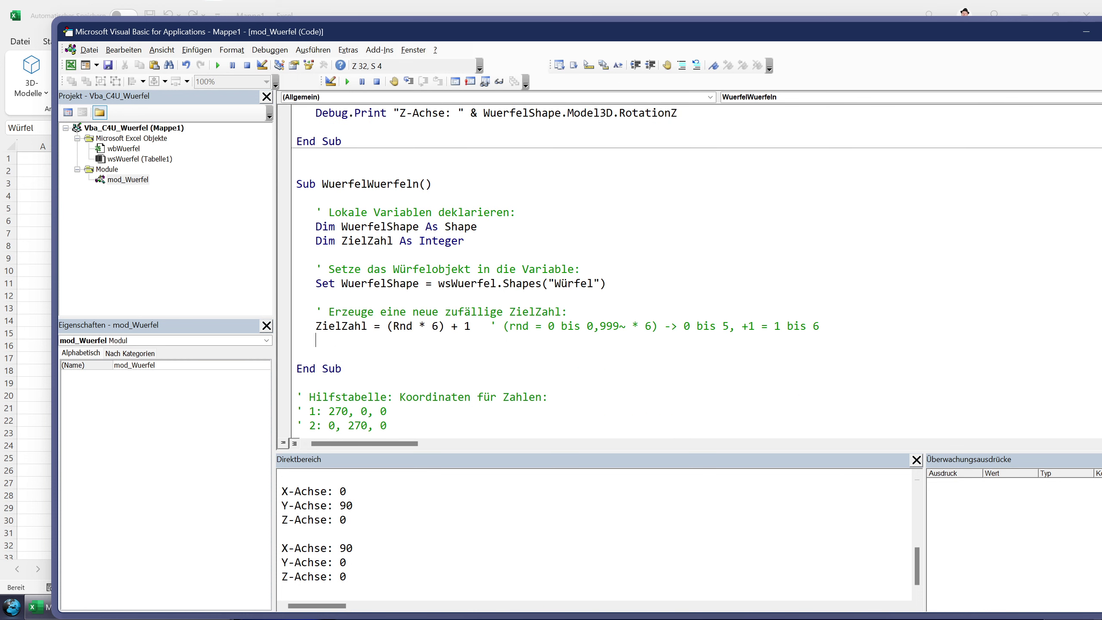
key("Return")
key("Return")
key("Up")
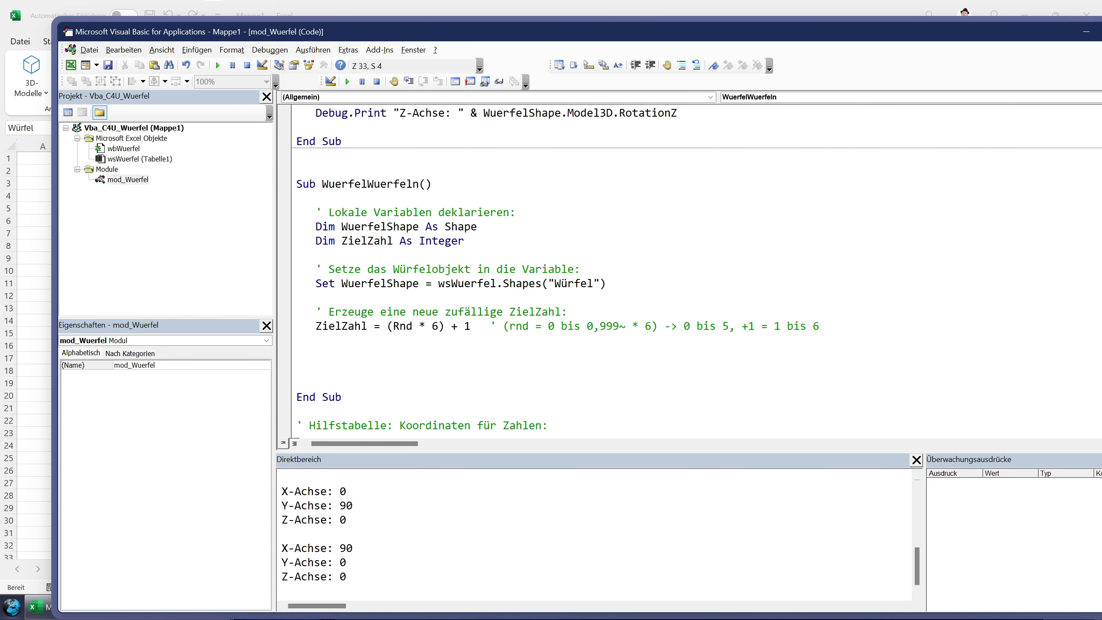
scroll(695, 269, "down", 2)
scroll(694, 269, "down", 1)
left_click_drag(386, 390, 296, 297)
key("ctrl+c")
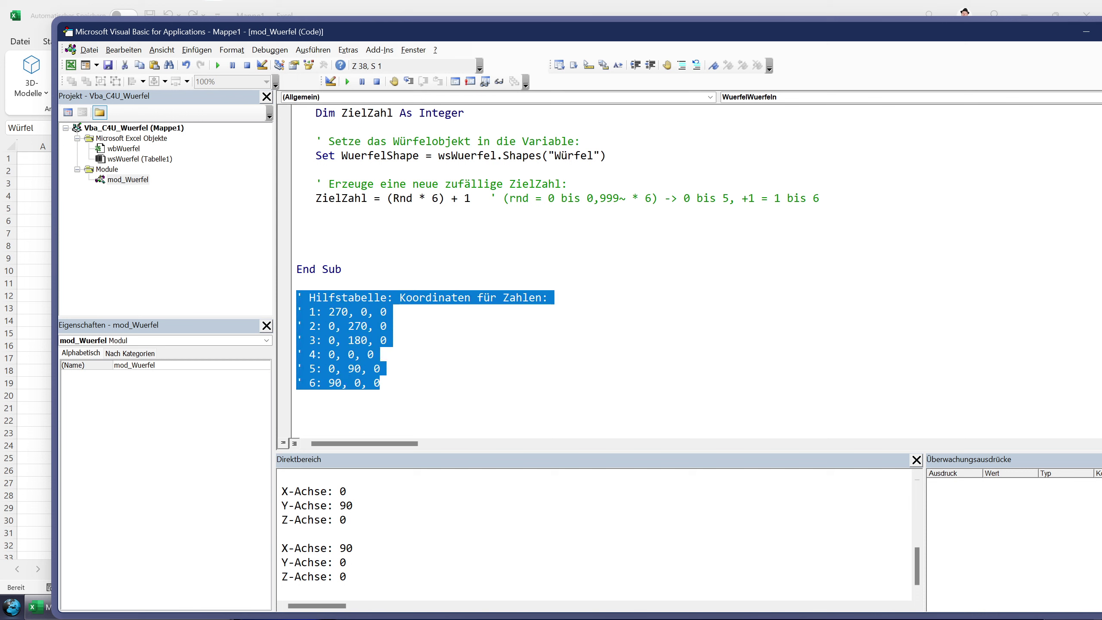
key("Delete")
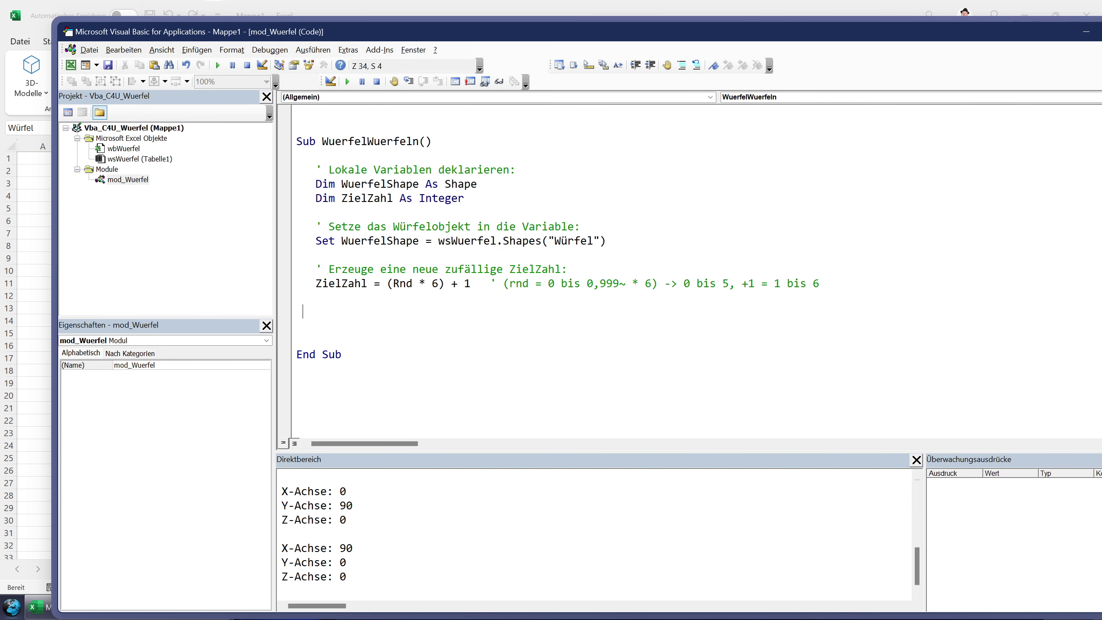
key("ctrl+v")
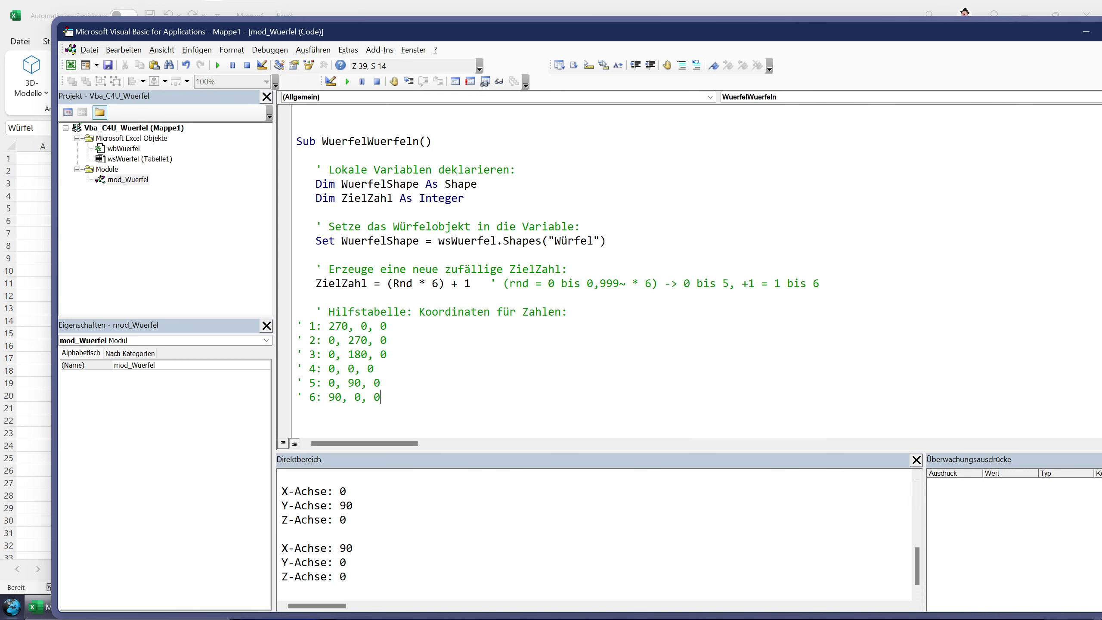
Step: Indent the six coordinate comment lines and add blank lines above the block
key("shift+Up")
key("shift+Up")
key("shift+Up")
key("shift+Up")
key("shift+Up")
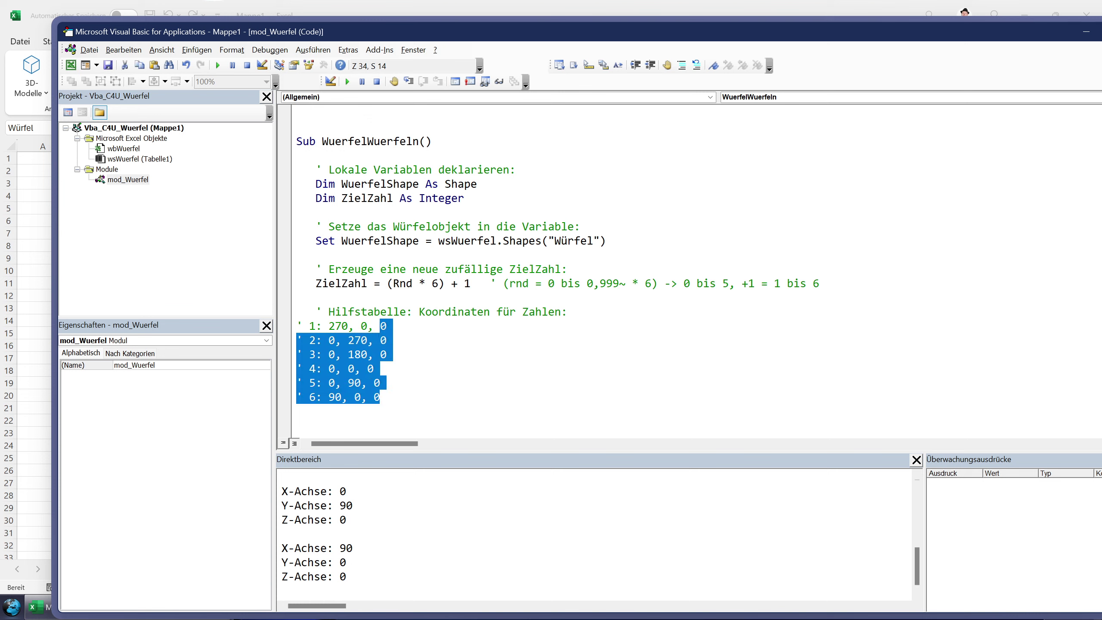
key("shift+Up")
key("shift+Up")
key("shift+Up")
key("Tab")
key("Return")
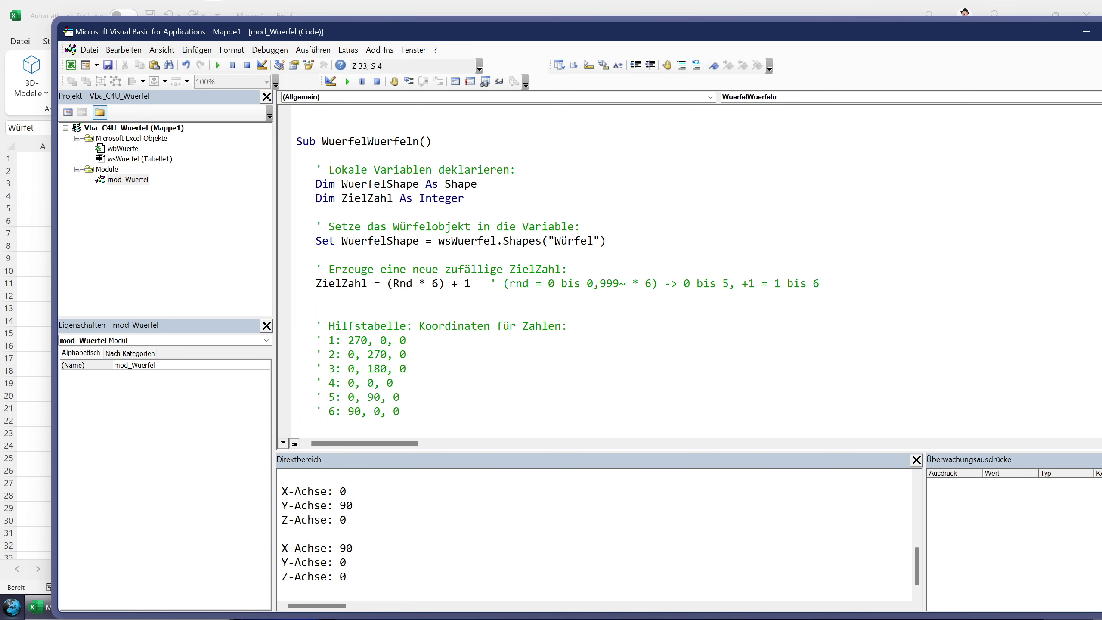
key("Return")
key("Up")
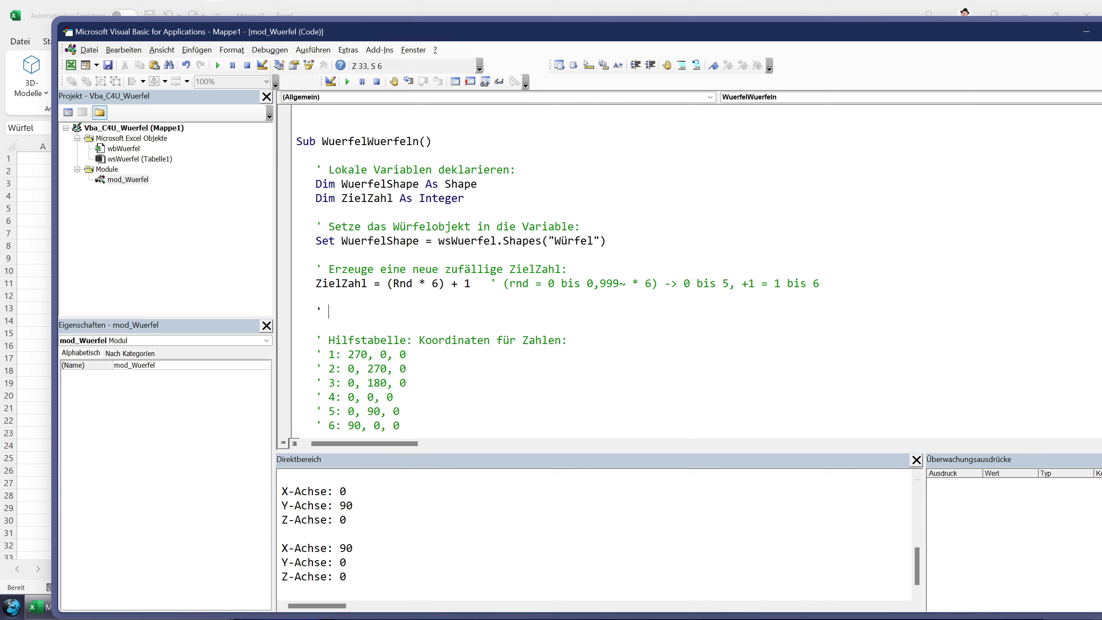
Step: Add the comment 'Koordinaten zuweisen:' followed by a Select Case ZielZahl … End Select block
type("Koodrinat")
key("BackSpace")
key("BackSpace")
key("BackSpace")
key("BackSpace")
key("BackSpace")
key("BackSpace")
type("rdina")
type("ten zuweisen:")
key("Return")
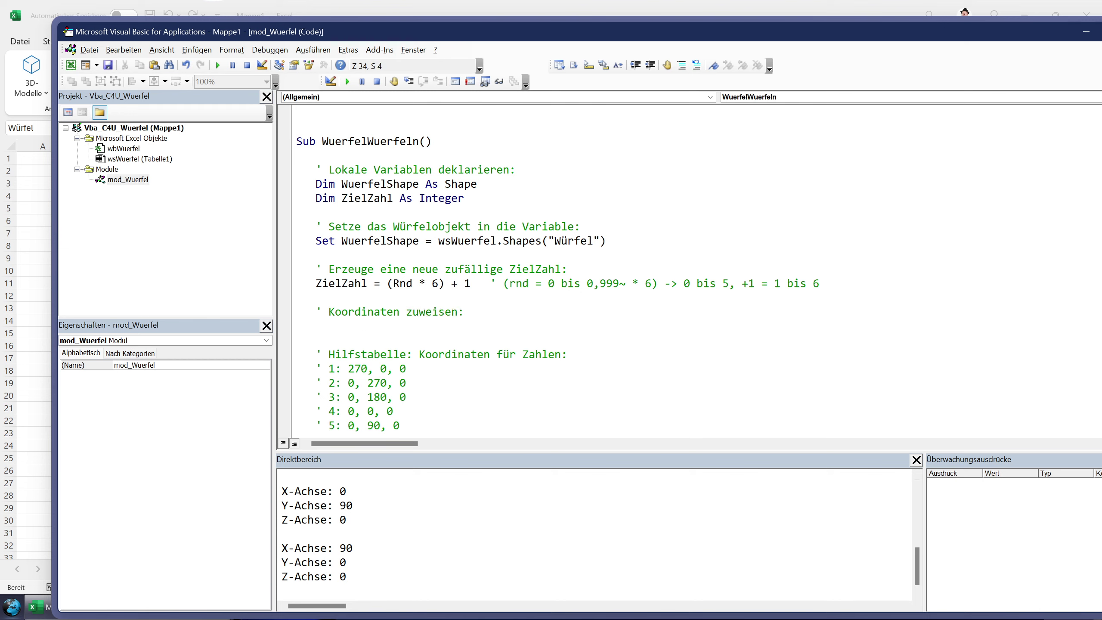
type("select case ")
type("zielzahl")
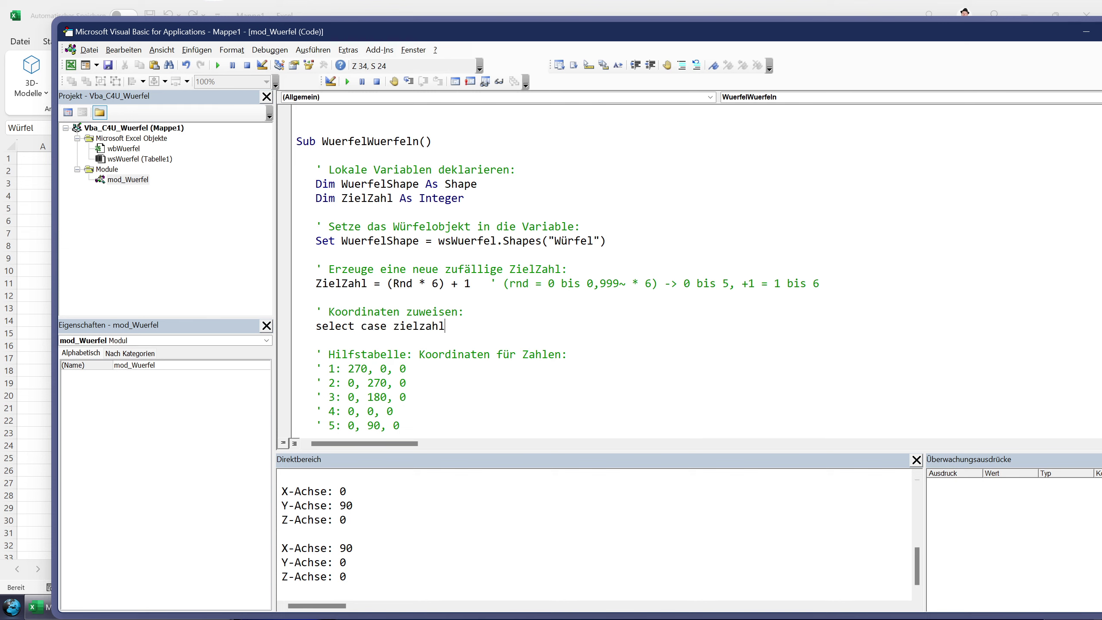
key("Return")
type("en")
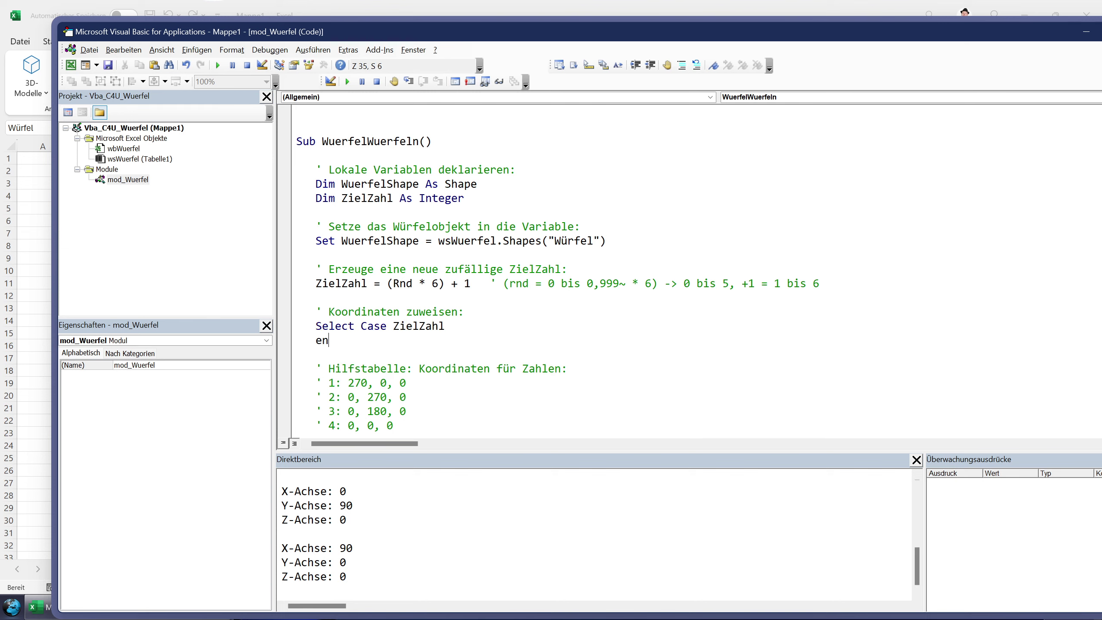
type("d select")
key("Up")
key("Return")
key("Tab")
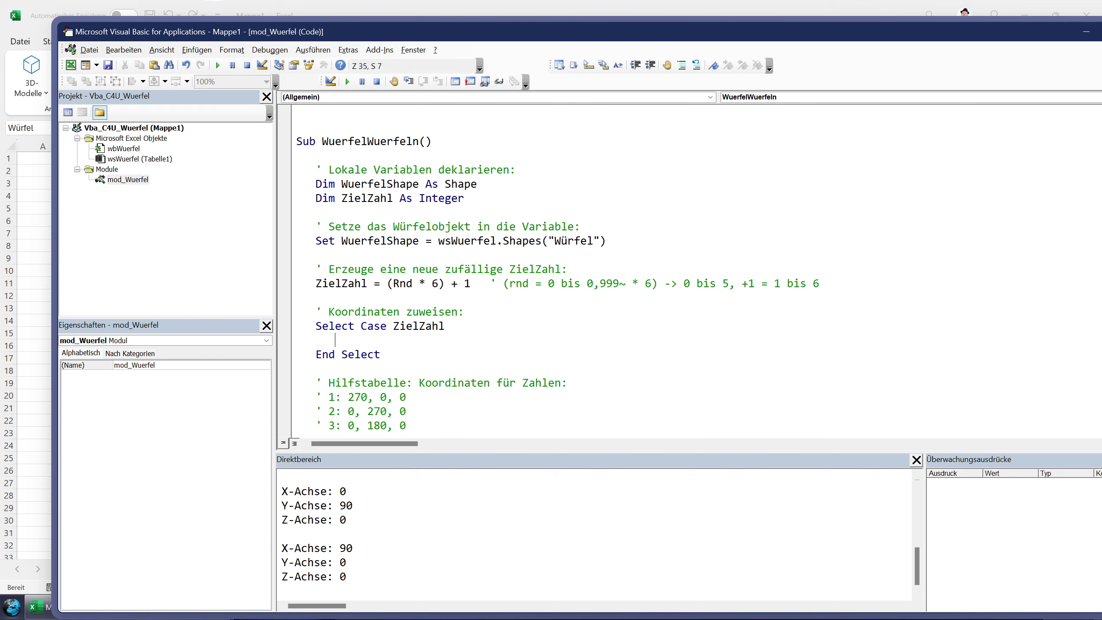
key("Return")
key("Return")
key("Up")
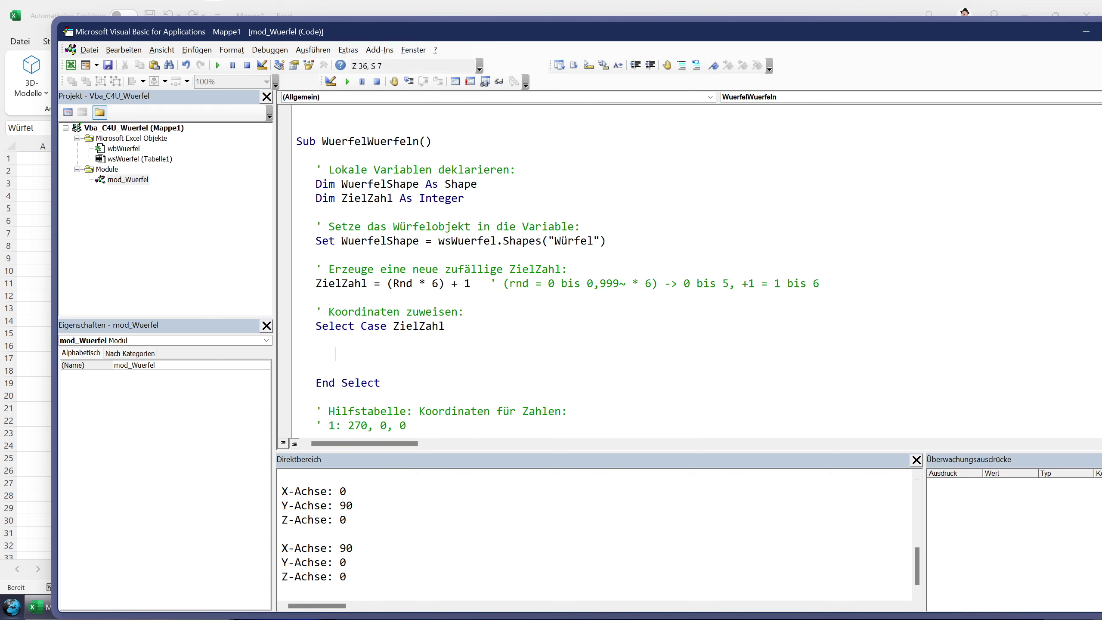
Step: Fill the Select block with Case 1 through Case 6 lines
type("case ")
type("1")
key("Return")
key("Return")
type("case 2")
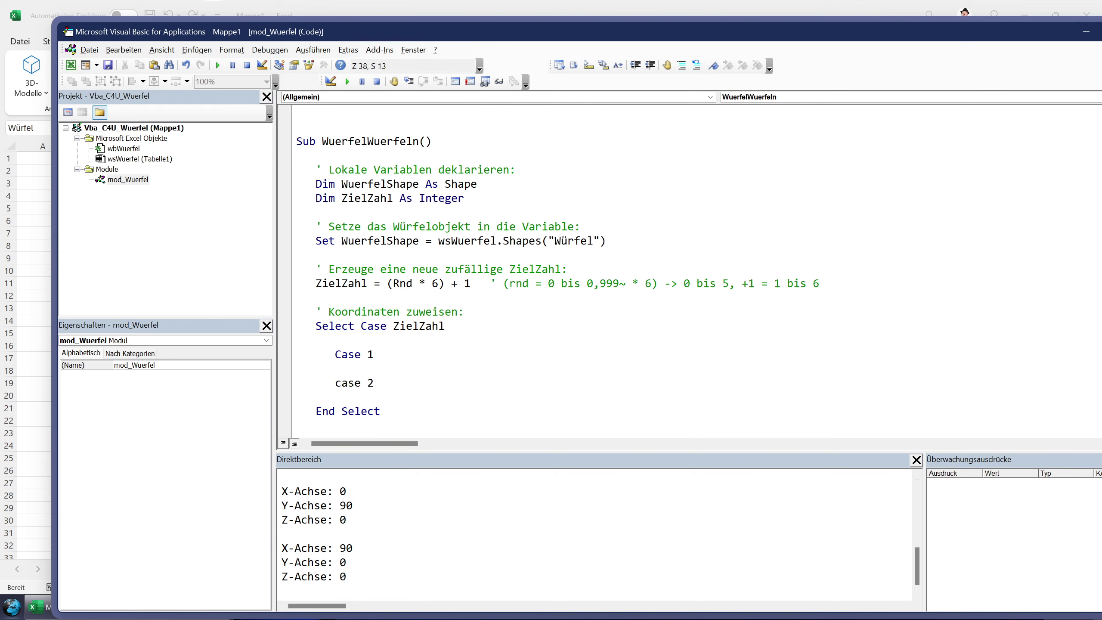
scroll(651, 269, "down", 3)
key("Return")
key("Return")
type("case")
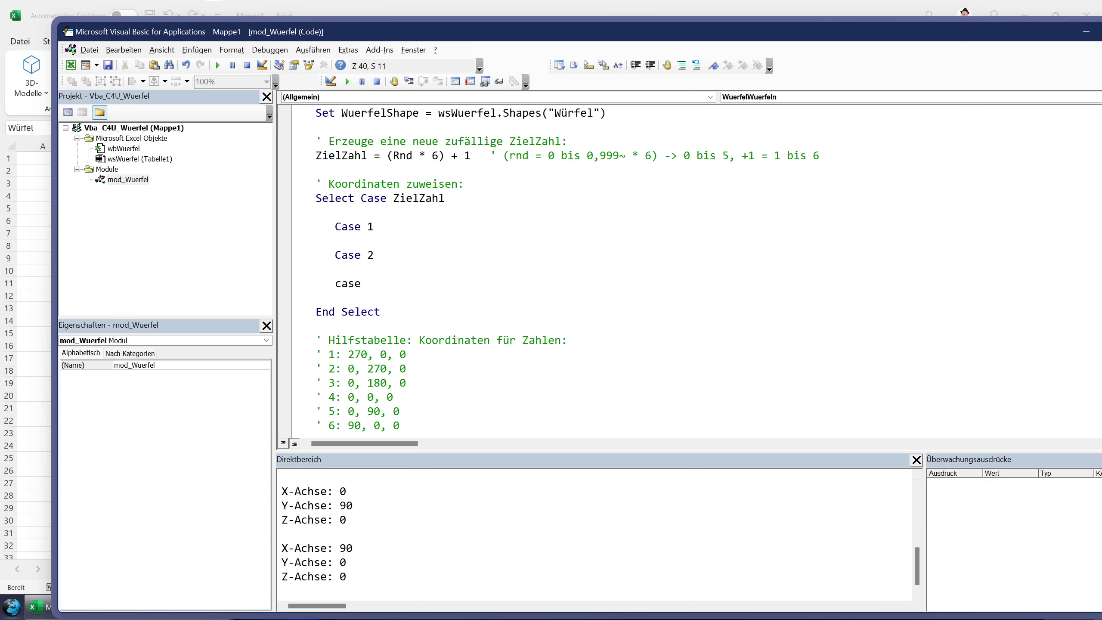
type(" 3")
key("Return")
key("Return")
type("case 4")
key("Return")
key("Return")
type("cas")
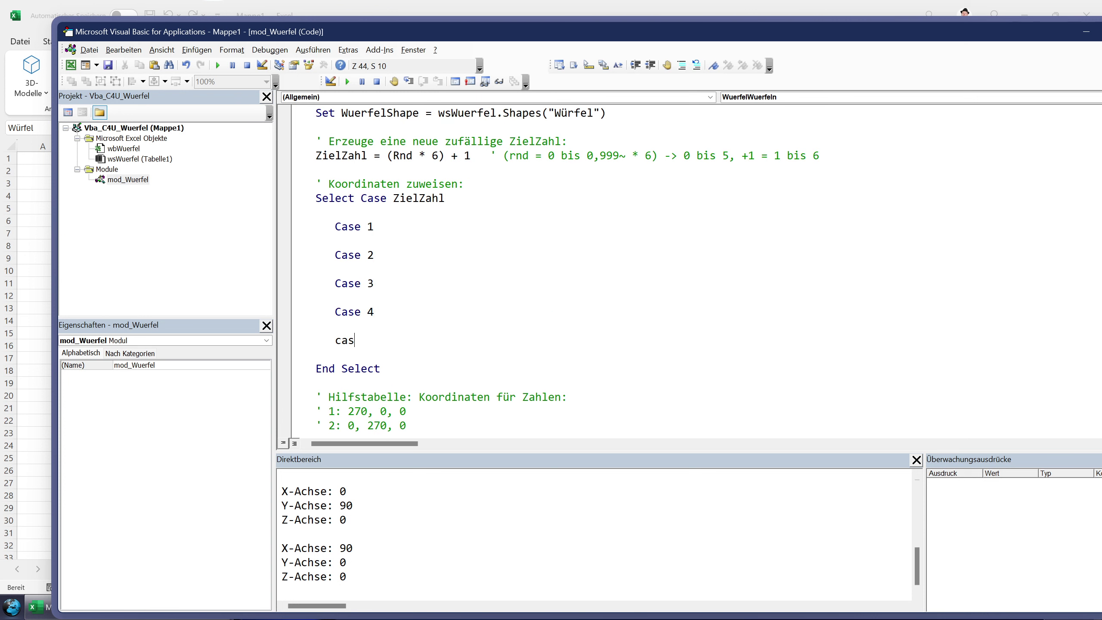
type("Case 5")
key("Return")
key("Return")
type("case 6")
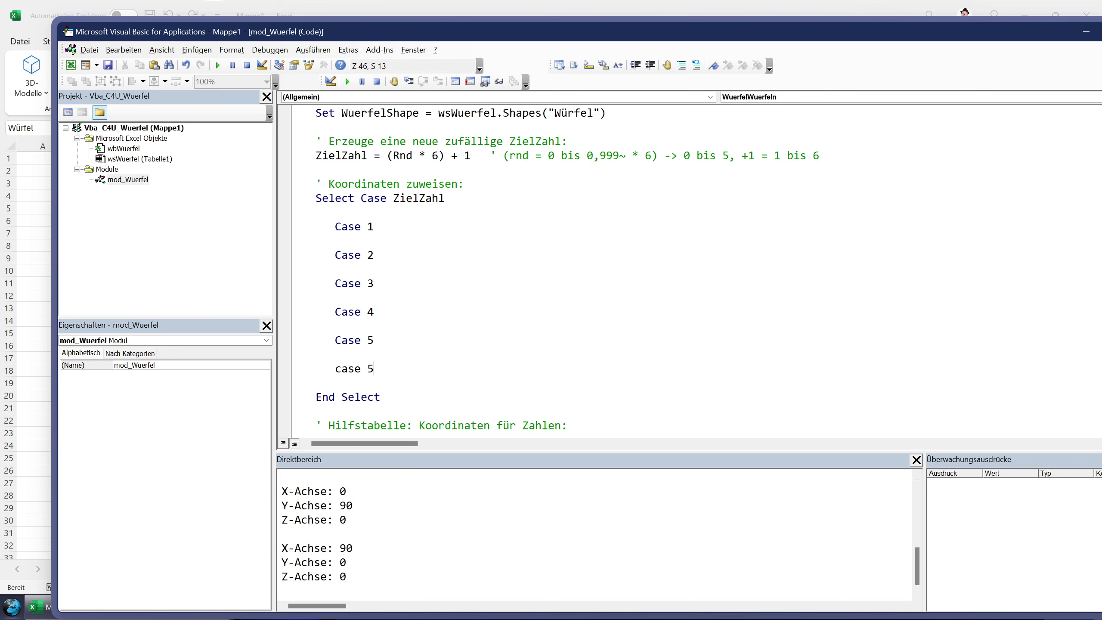
key("Up")
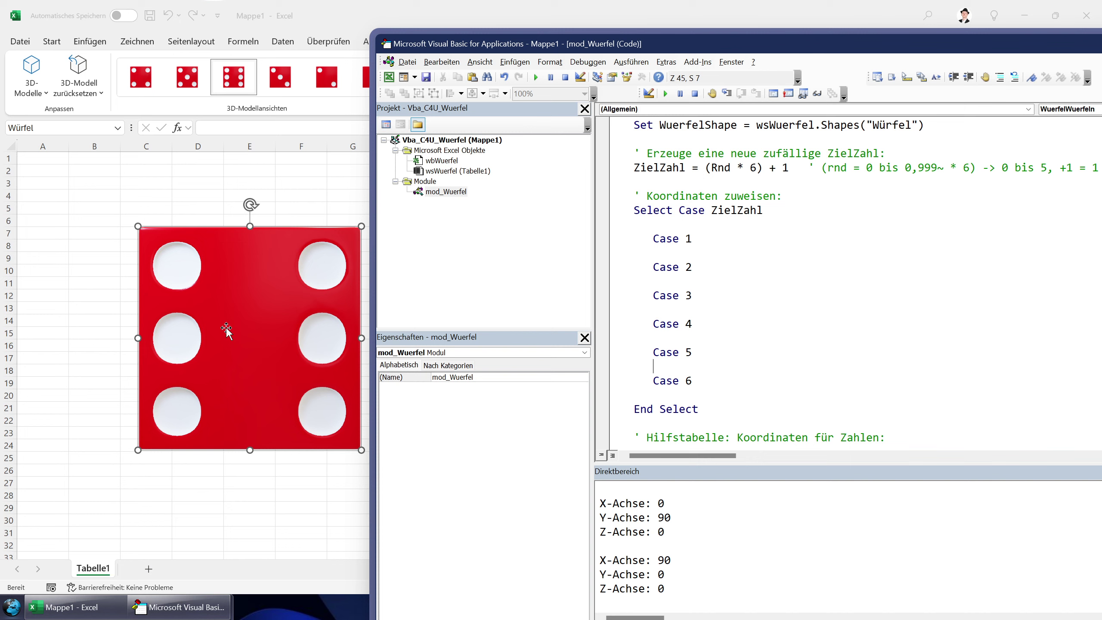
Step: Tilt the die, undo the rotation, then apply the straight-on front preset showing the four-pip face
scroll(673, 543, "up", 2)
left_click_drag(245, 330, 385, 476)
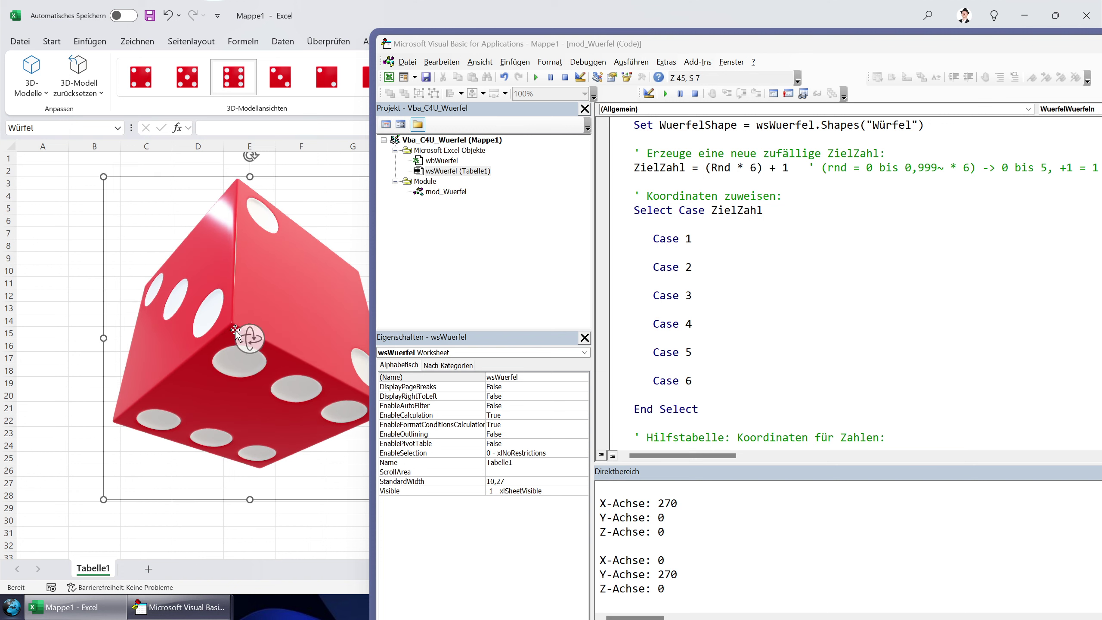
mouse_move(250, 155)
left_mouse_down()
mouse_move(121, 179)
mouse_move(284, 184)
left_mouse_up()
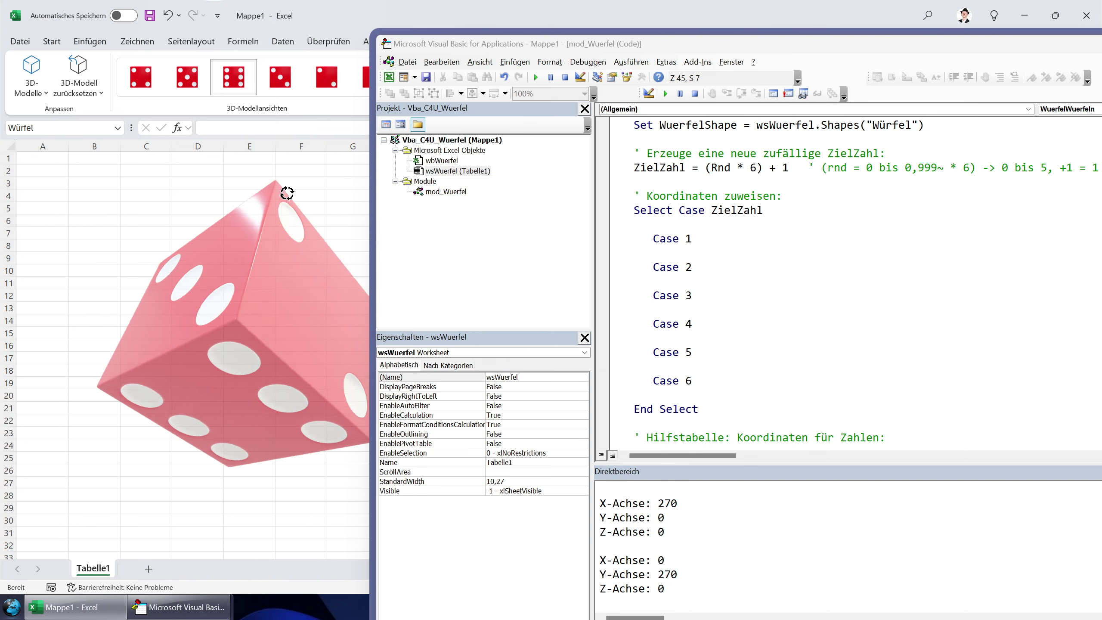
key("ctrl+z")
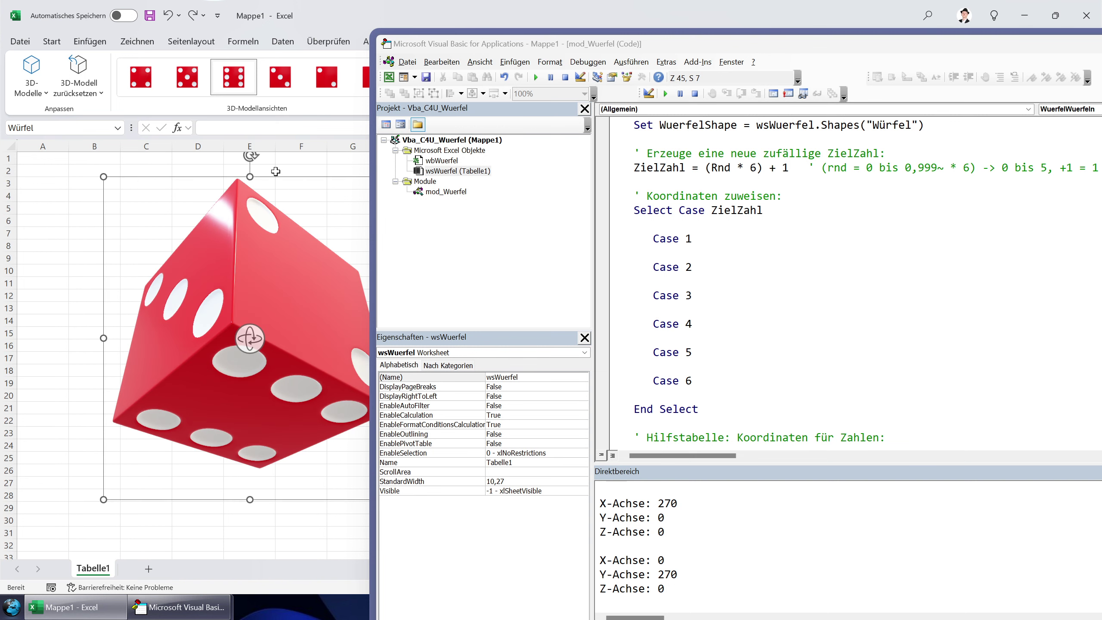
left_click(150, 83)
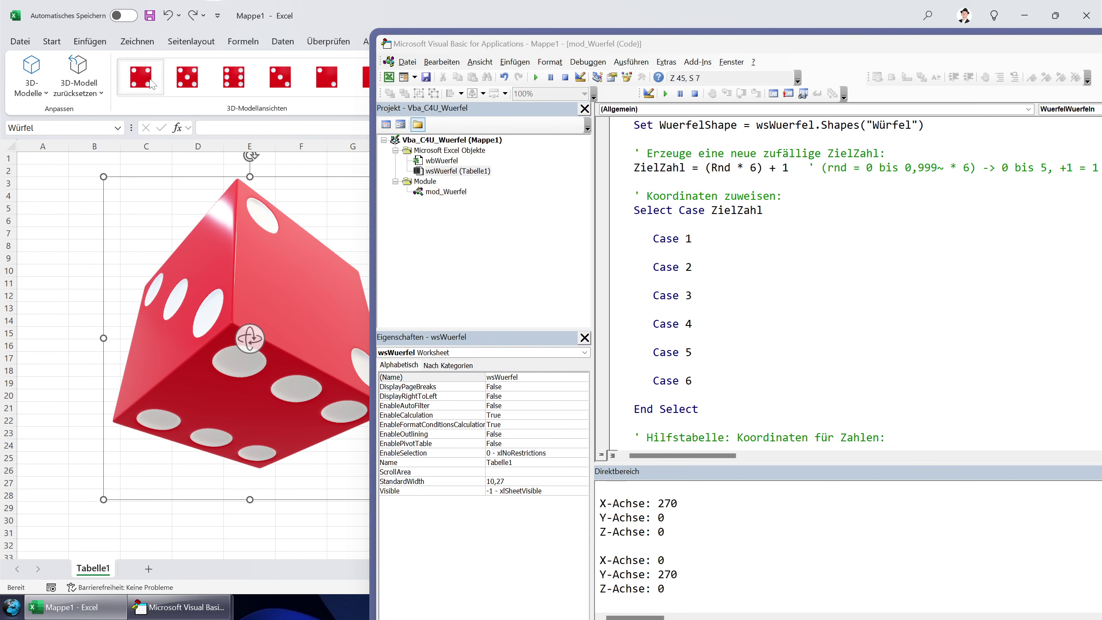
left_click(416, 321)
scroll(824, 282, "up", 3)
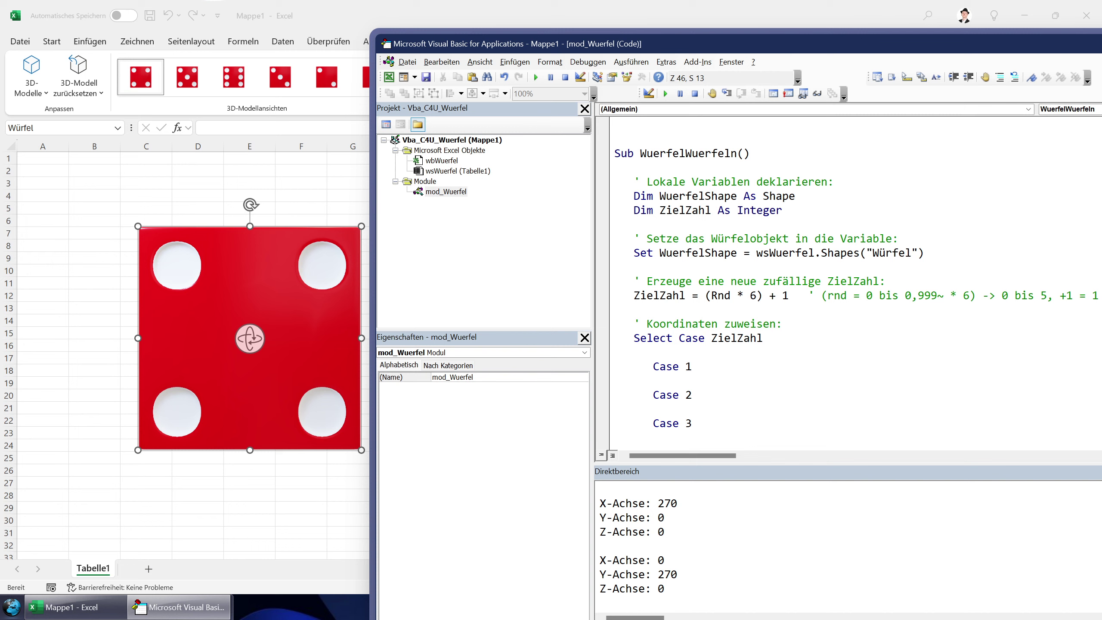
Step: Add a declaration Dim XZiel As Double below the ZielZahl line
left_click(783, 211)
key("Return")
type("dim")
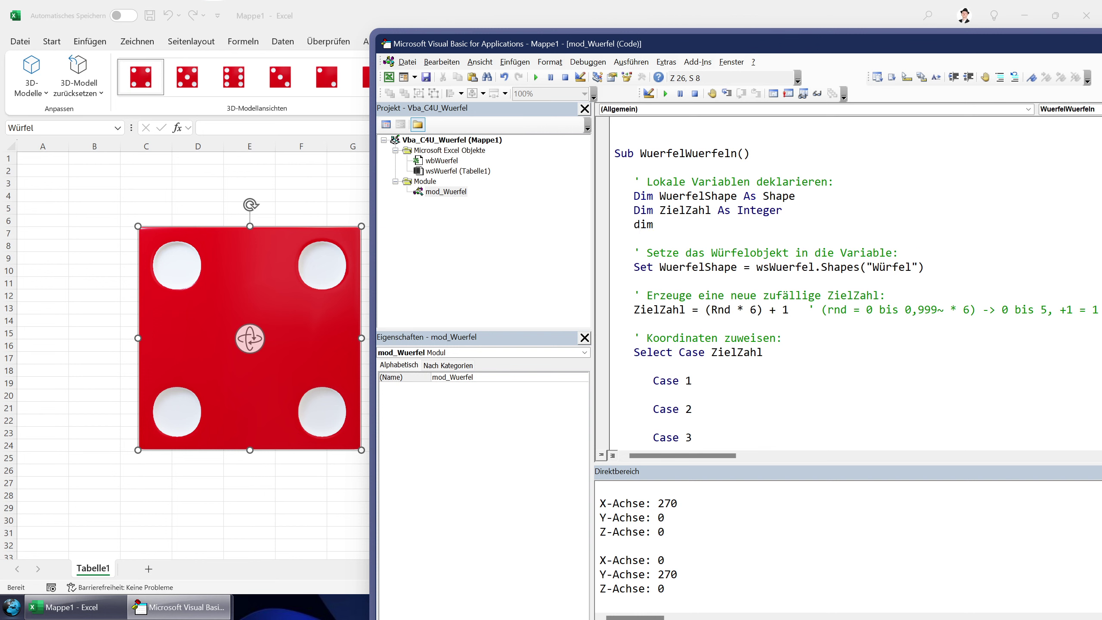
type(" XZiel")
type(" as double")
key("Return")
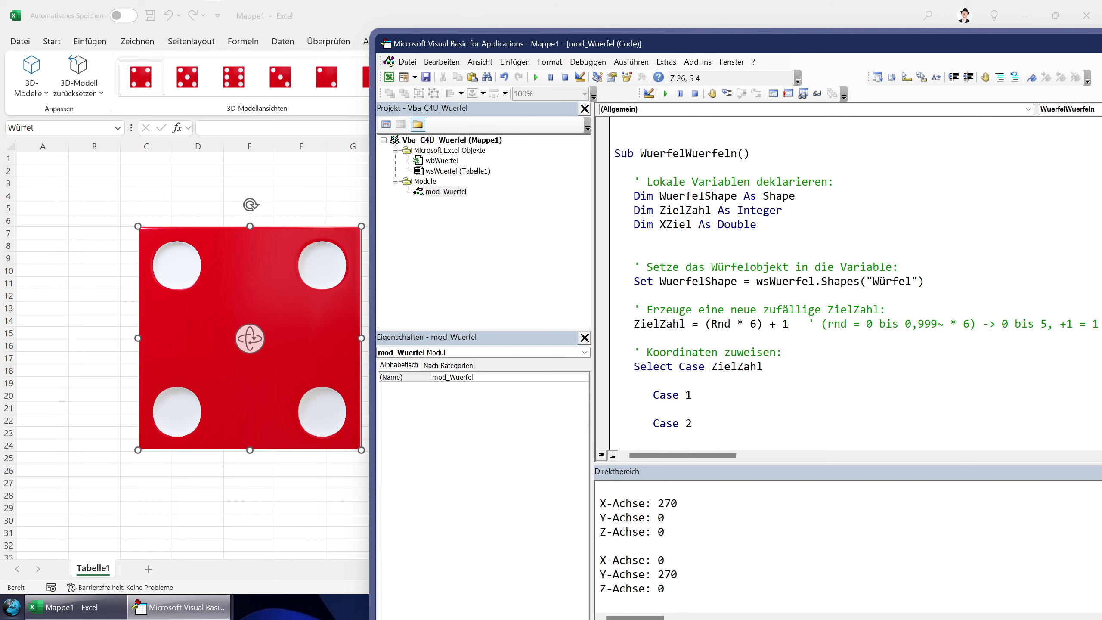
left_click(757, 225)
scroll(850, 282, "down", 4)
scroll(851, 282, "down", 2)
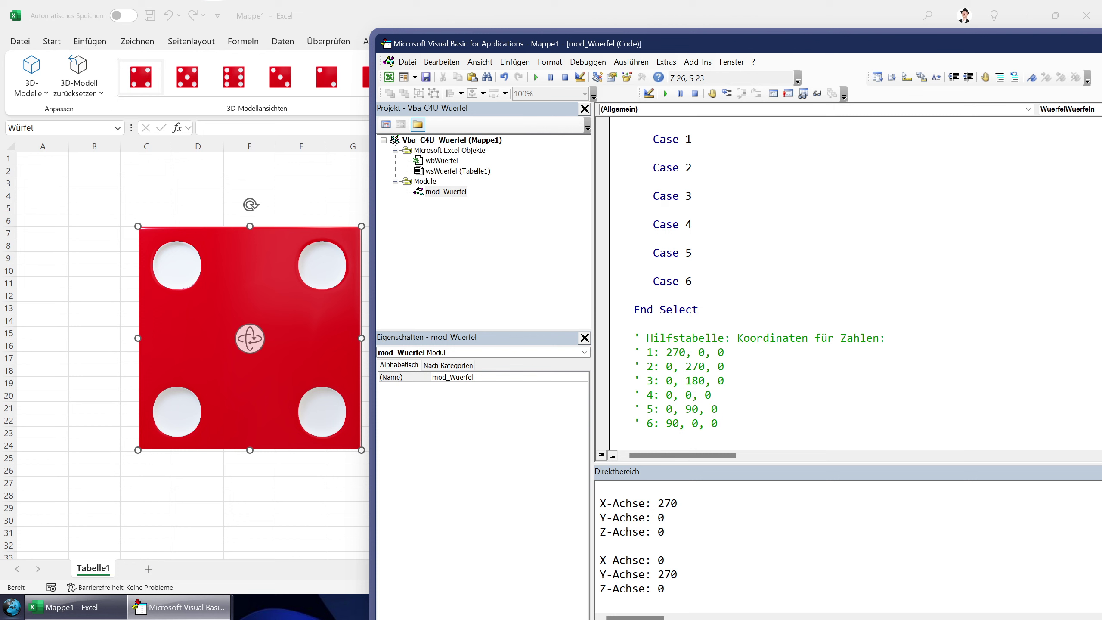
scroll(850, 282, "up", 7)
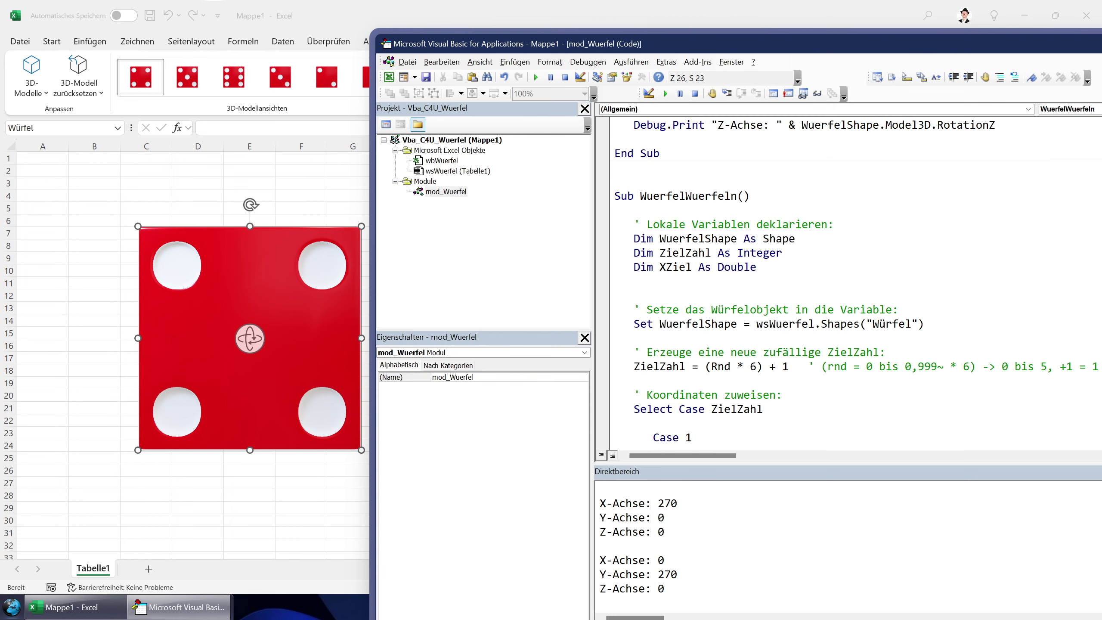
Step: Change XZiel to Integer and add Dim YZiel As Integer and Dim ZZiel As Integer
double_click(736, 267)
type("Int")
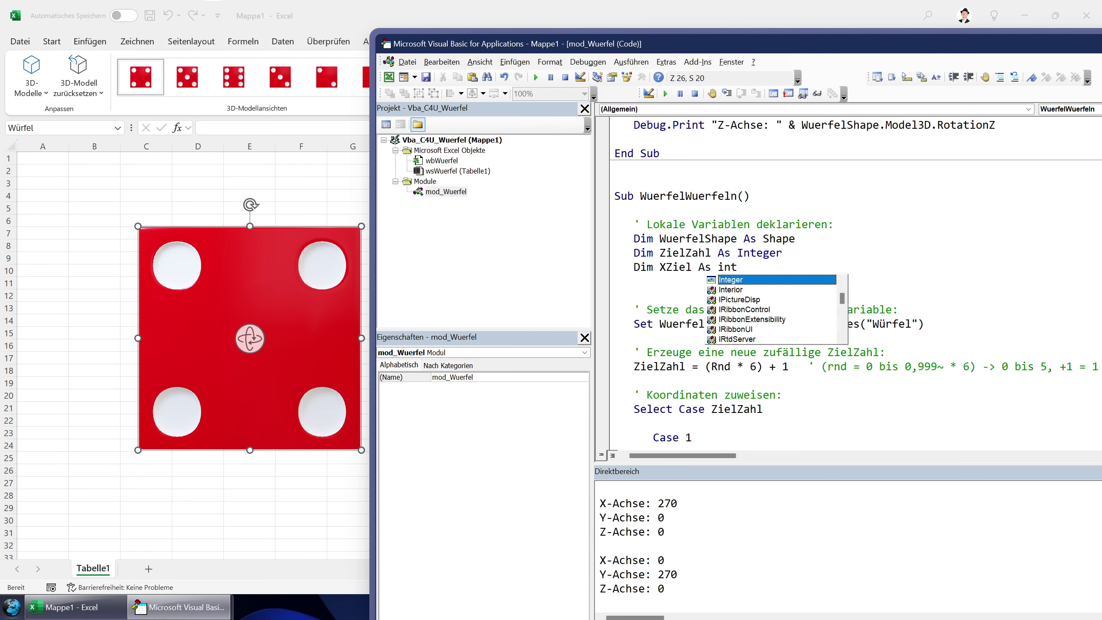
key("Tab")
key("Return")
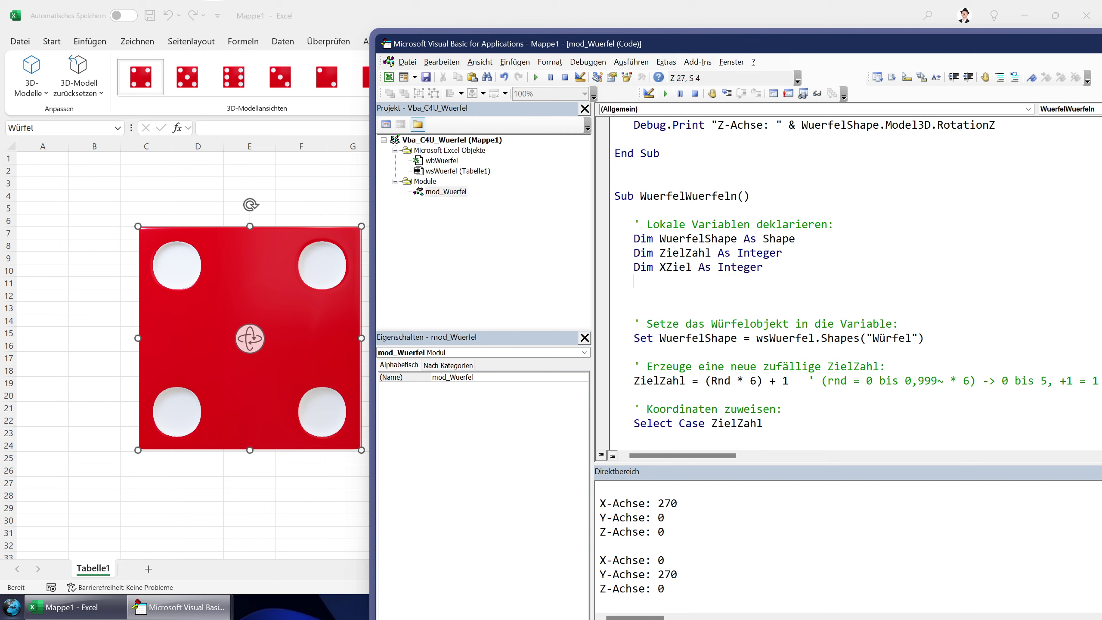
type("dim YZ")
type("iel As Int")
key("Tab")
key("Return")
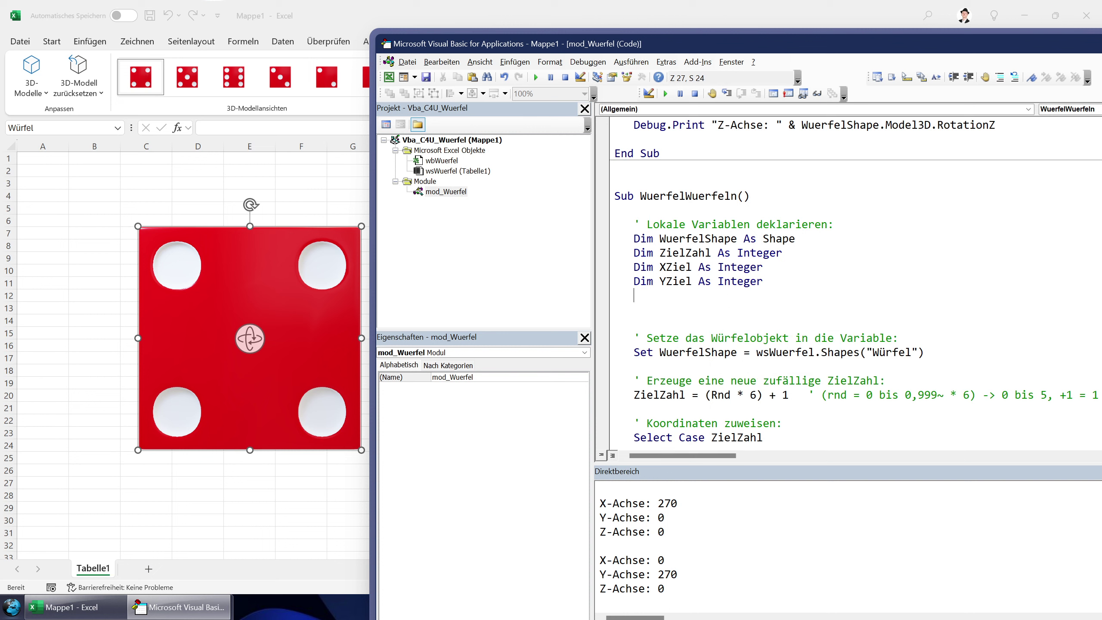
type("dim ZZi")
type("el as Int")
key("Tab")
key("Down")
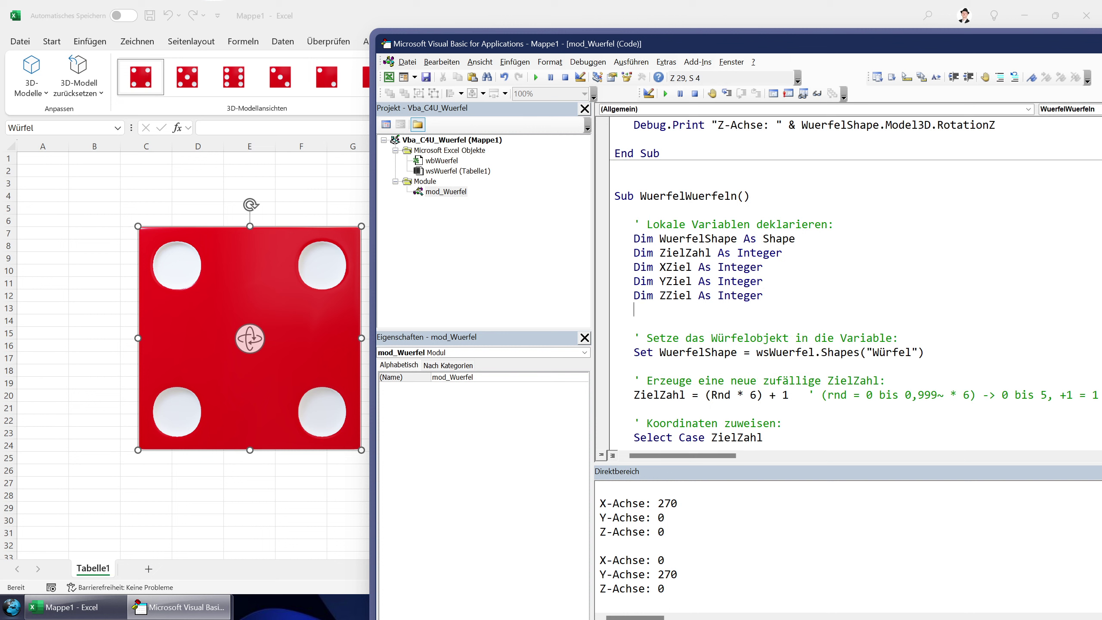
scroll(855, 281, "down", 2)
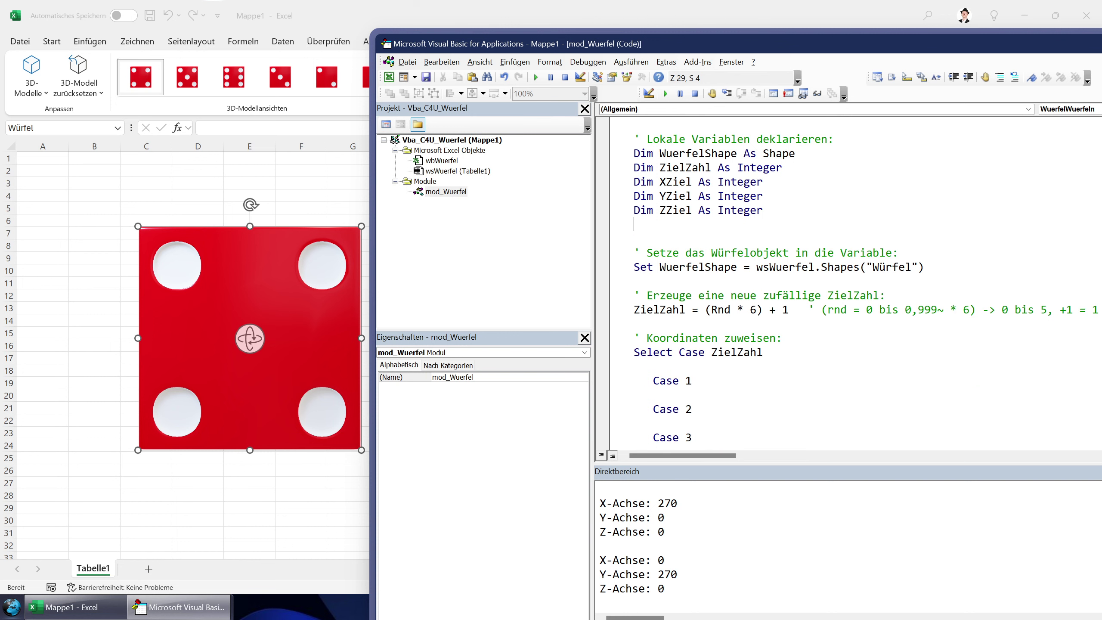
Step: Under Case 1, assign XZiel = 270, YZiel = 0 and ZZiel = 0 on separate lines
left_click(672, 395)
key("Return")
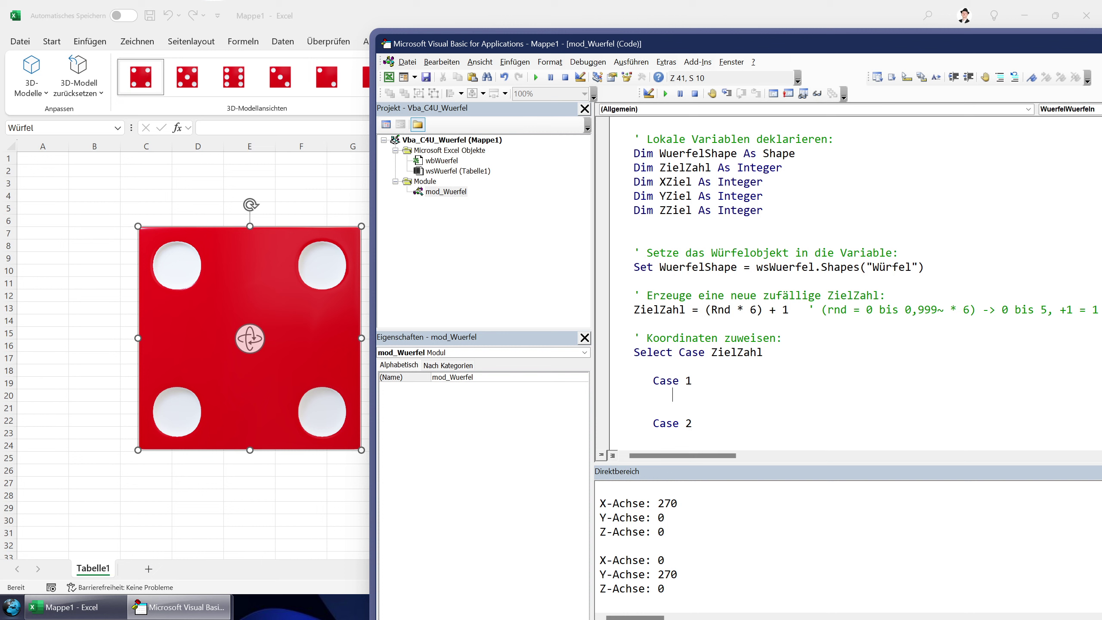
scroll(855, 281, "down", 5)
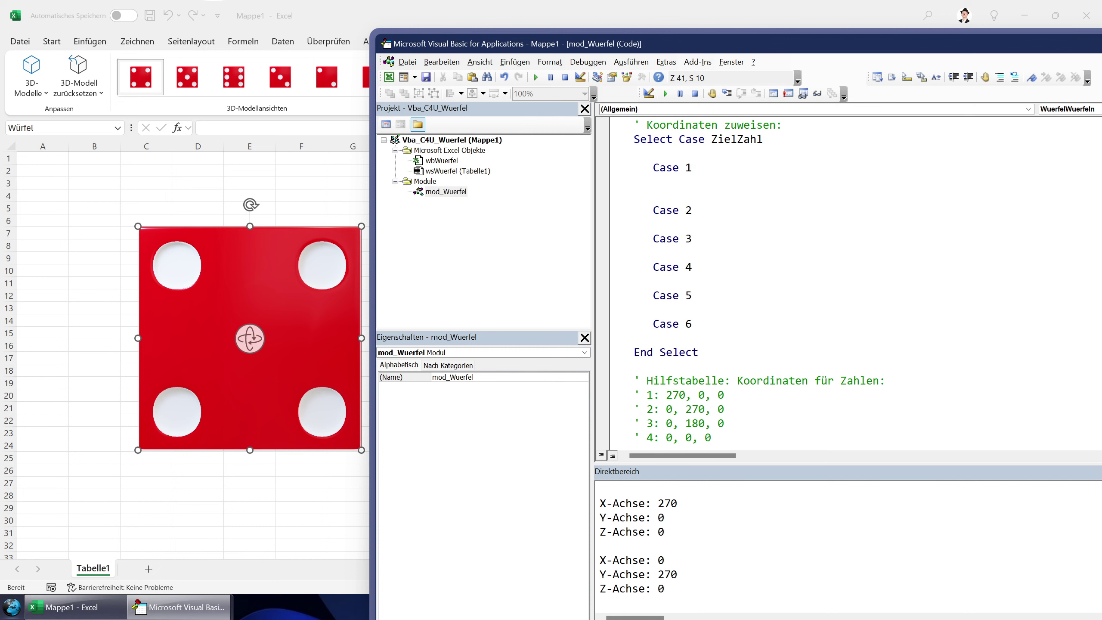
scroll(850, 282, "up", 1)
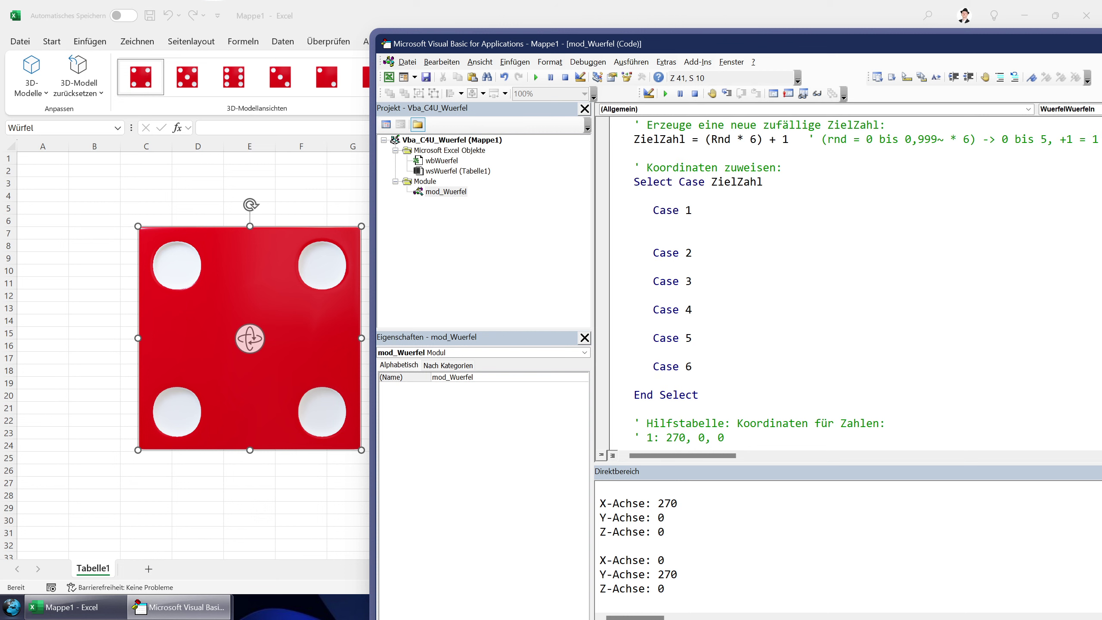
type("xziel =")
type("270")
key("Return")
type("yz")
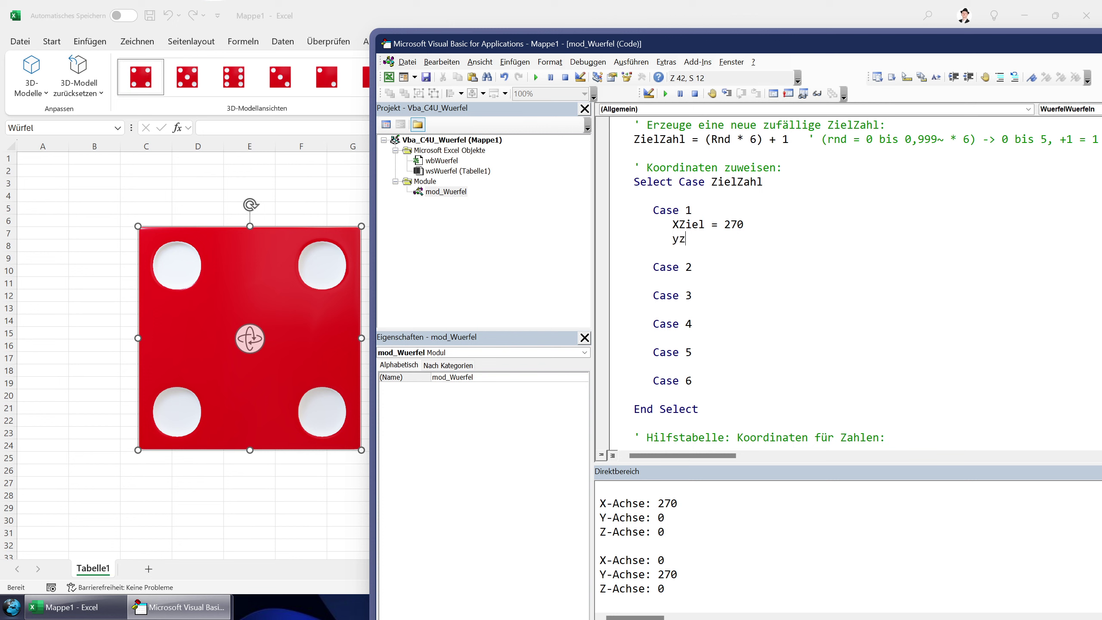
type("iel =")
scroll(850, 282, "down", 1)
type("0")
key("Return")
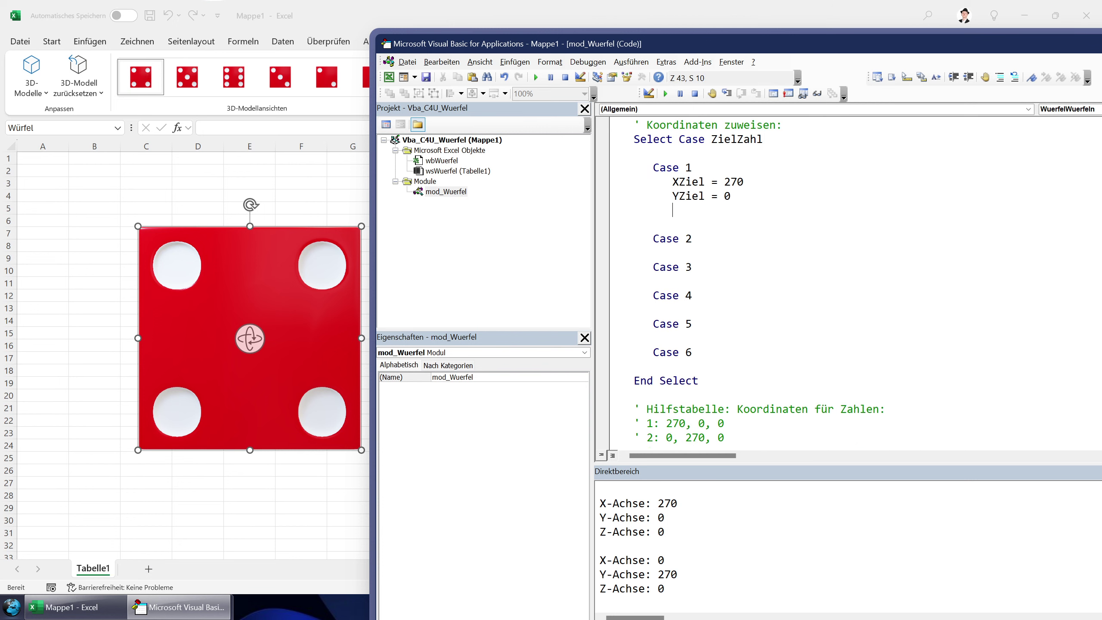
type("zziel = ")
type("0")
key("Up")
key("Up")
Step: Join the three assignments onto the Case 1 line, separated by colons
type(":")
key("shift+Down")
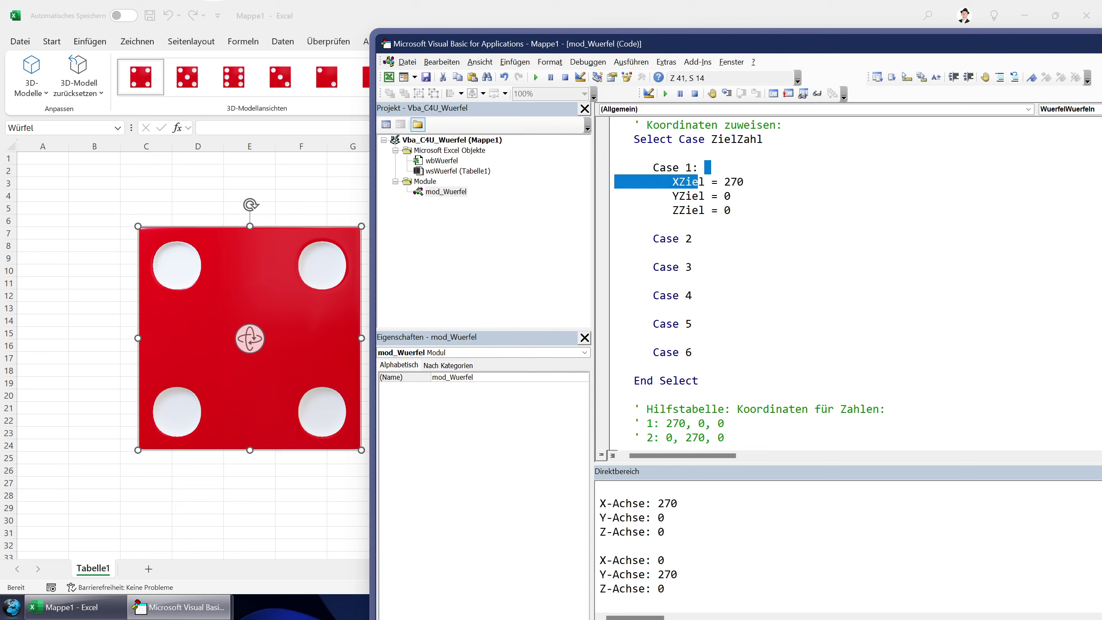
key("shift+Left")
key("shift+Left")
key("shift+Left")
key("shift+Left")
key("Delete")
key("End")
type(":")
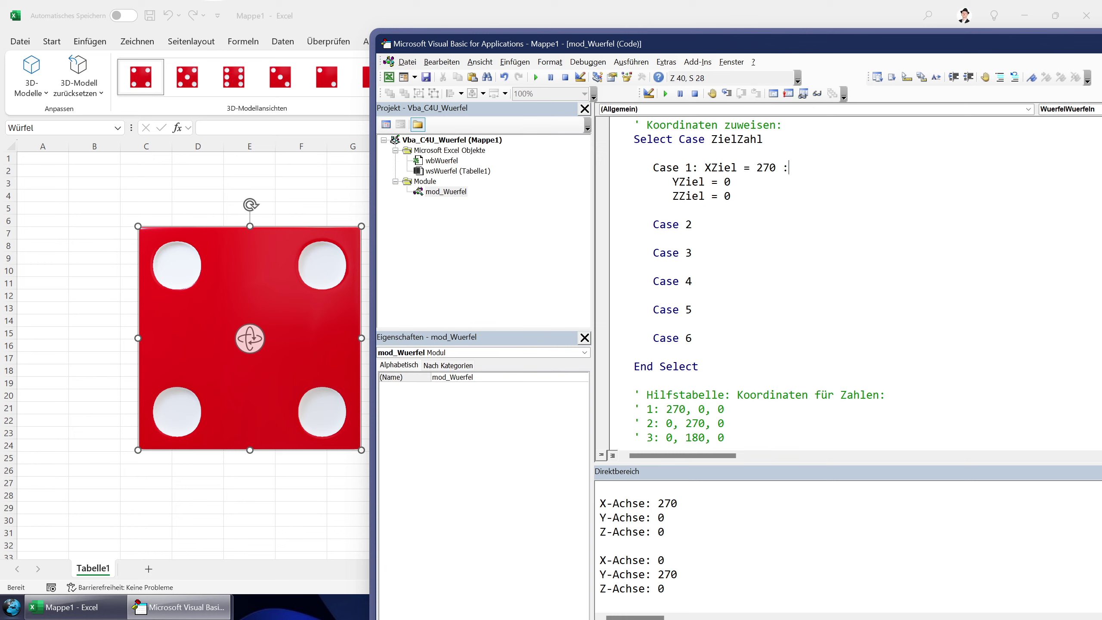
key("shift+Down")
key("ctrl+shift+Left")
key("ctrl+shift+Left")
key("ctrl+shift+Left")
key("Delete")
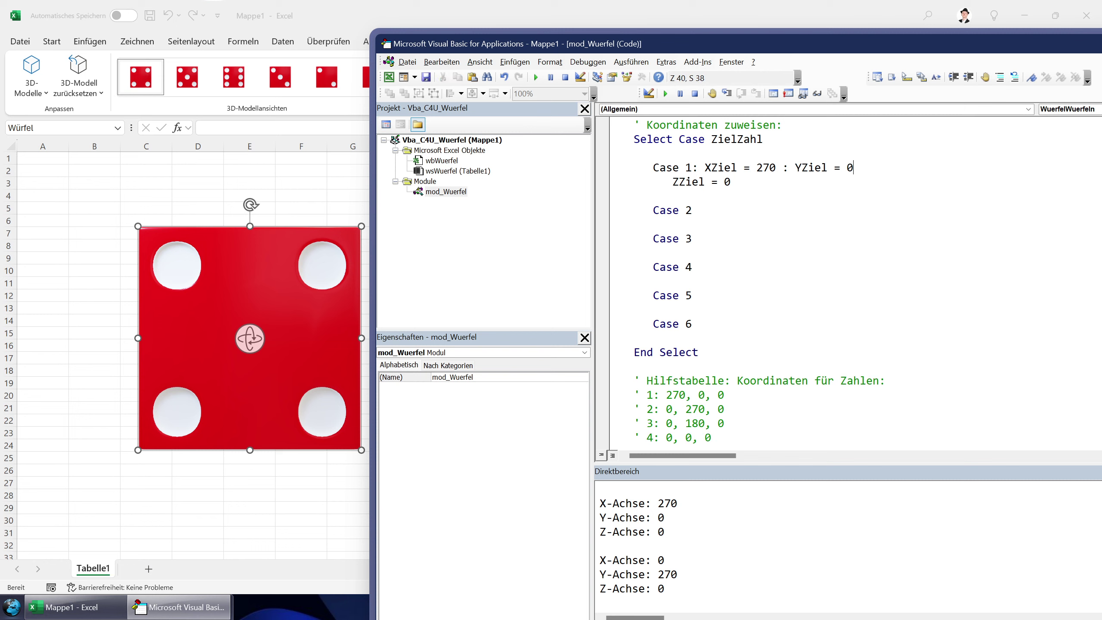
type(":")
key("shift+Down")
key("ctrl+shift+Left")
key("ctrl+shift+Left")
key("ctrl+shift+Left")
key("Delete")
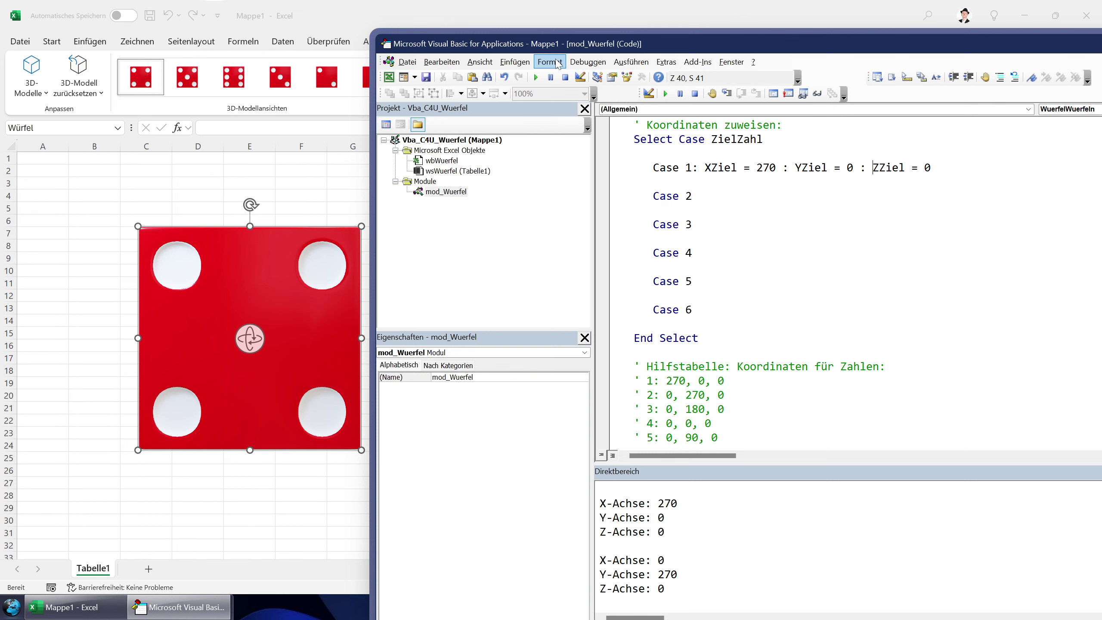
left_click(588, 61)
left_click(603, 76)
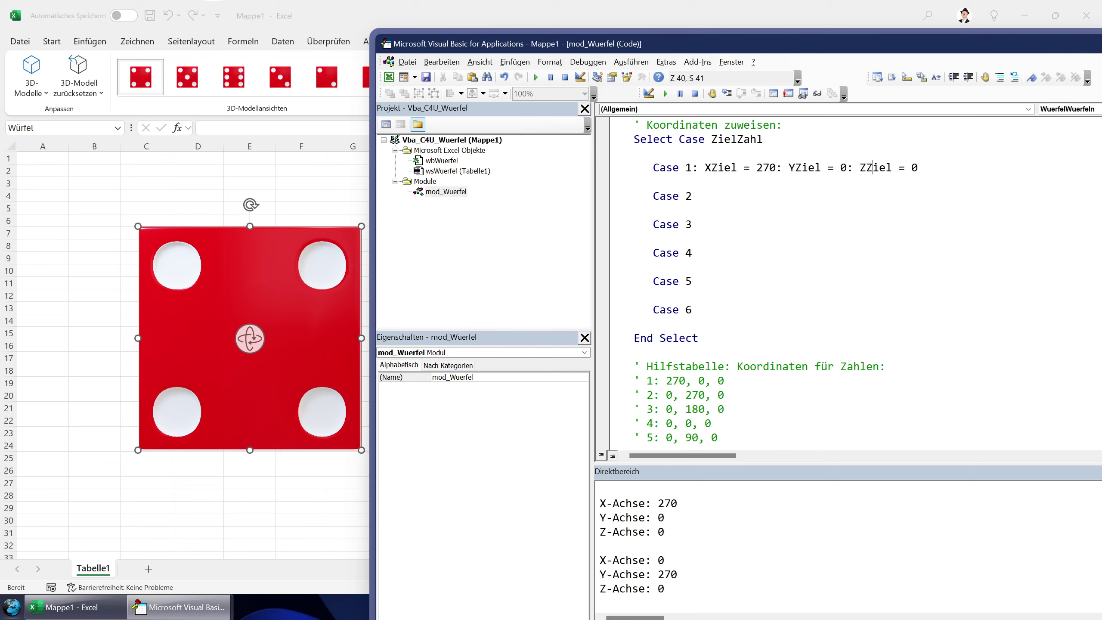
Step: Split the XZiel, YZiel and ZZiel assignments back onto their own lines under Case 1
key("BackSpace")
key("Return")
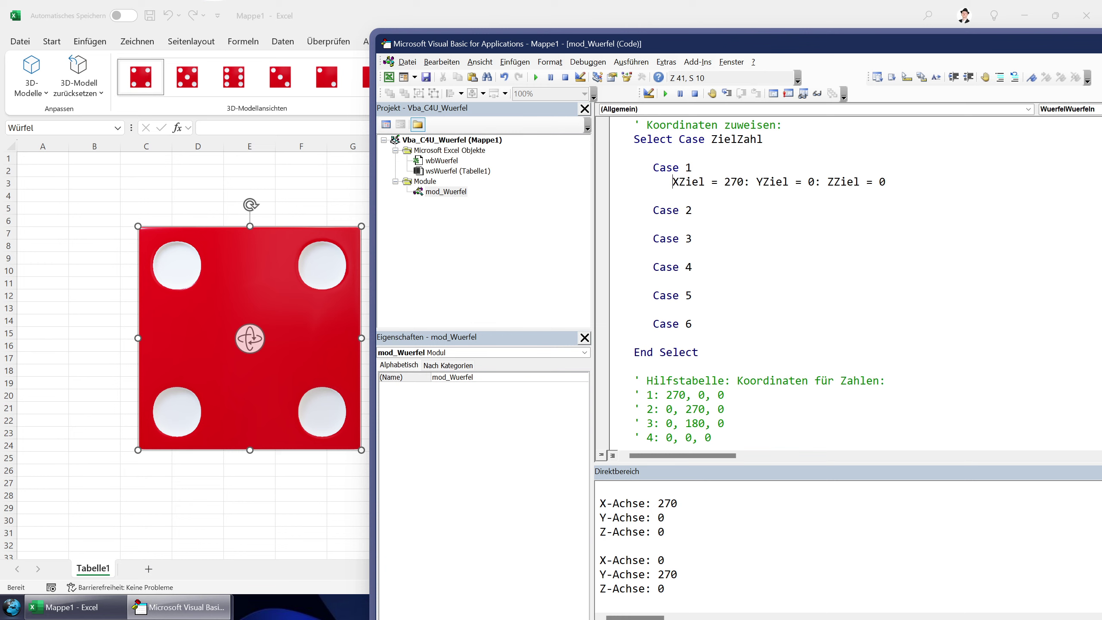
left_click(757, 182)
key("BackSpace")
key("BackSpace")
key("Return")
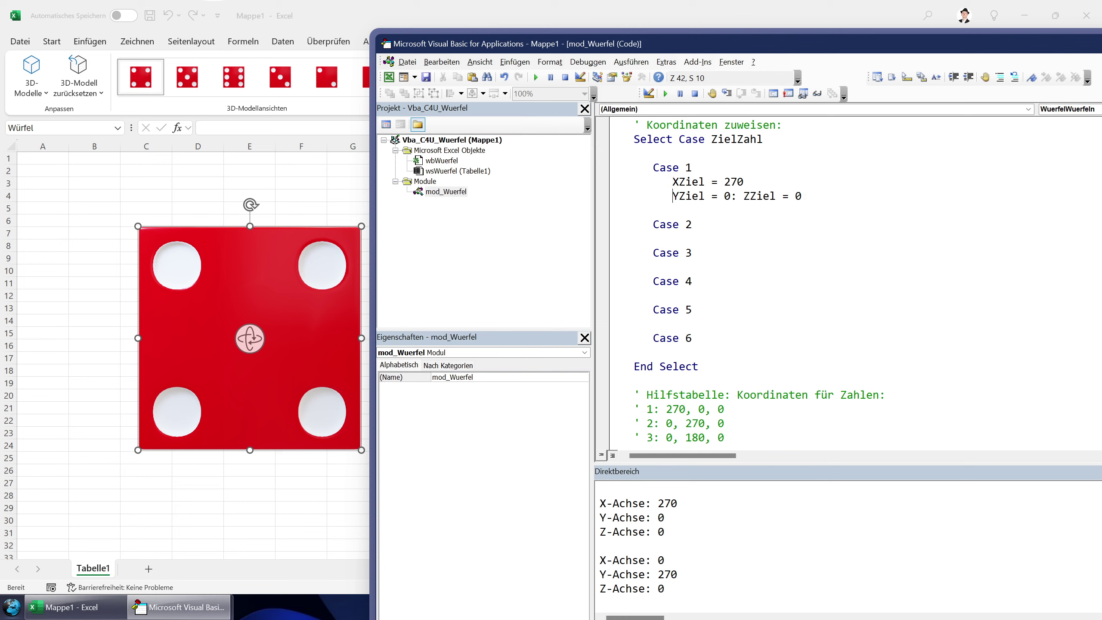
key("Delete")
key("Delete")
key("Return")
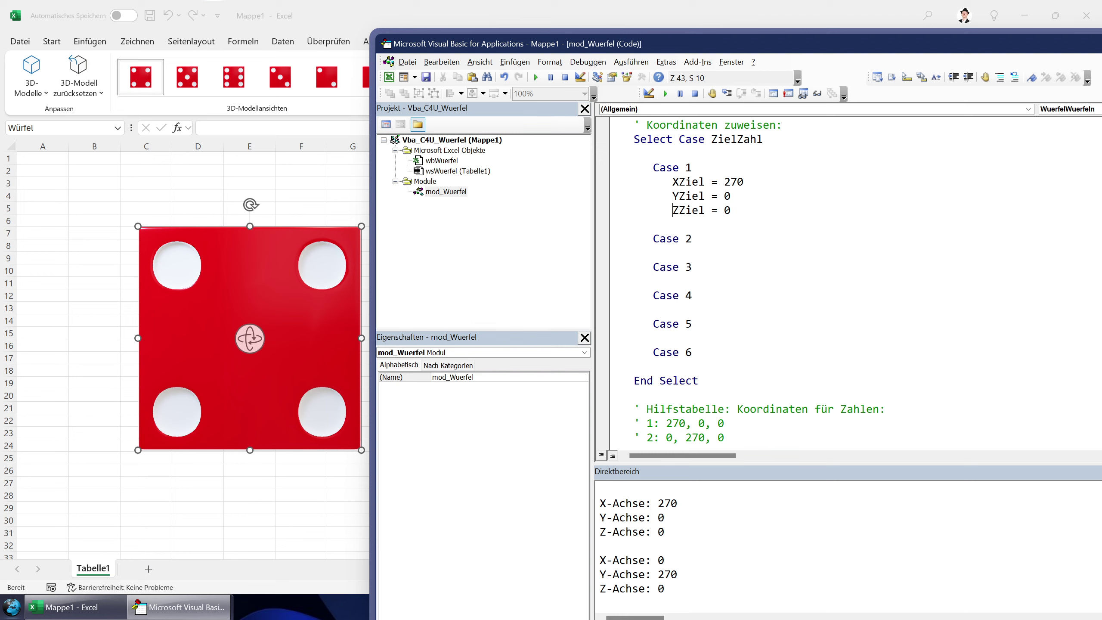
left_click(744, 182)
Step: Copy Case 1's three assignment lines under Case 2 and change its XZiel to 0
key("Home")
key("shift+Down")
key("shift+Down")
key("shift+Down")
key("ctrl+c")
key("Down")
key("End")
key("Return")
key("ctrl+v")
double_click(734, 253)
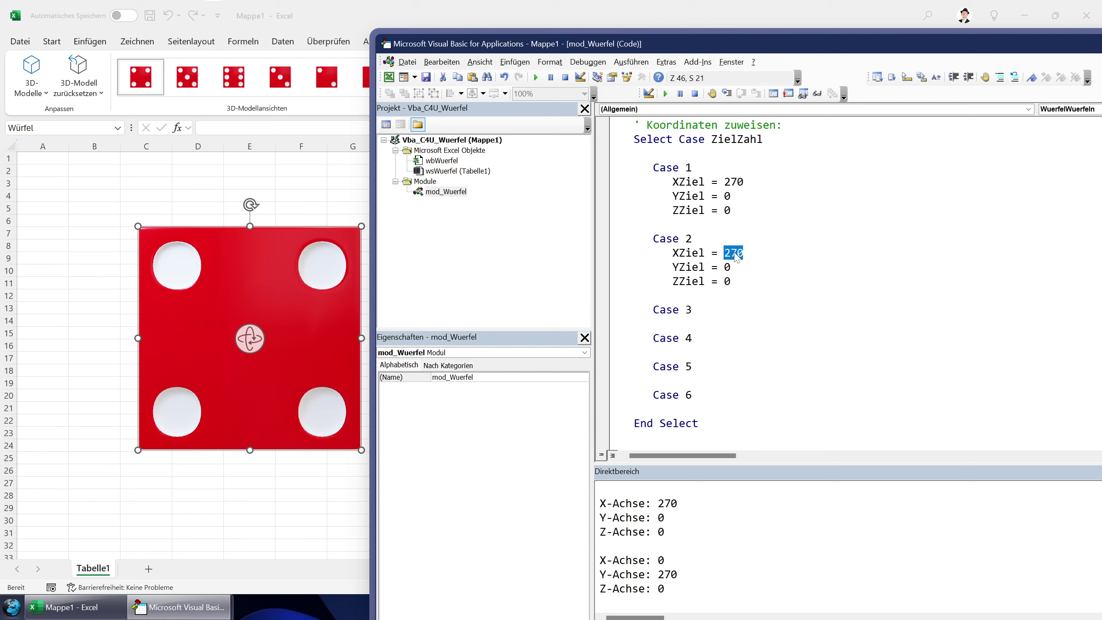
type("0")
Step: Copy Case 2's zero assignments and paste them under Case 3 and Case 4
key("Down")
key("Down")
key("shift+Up")
key("shift+Up")
key("shift+Home")
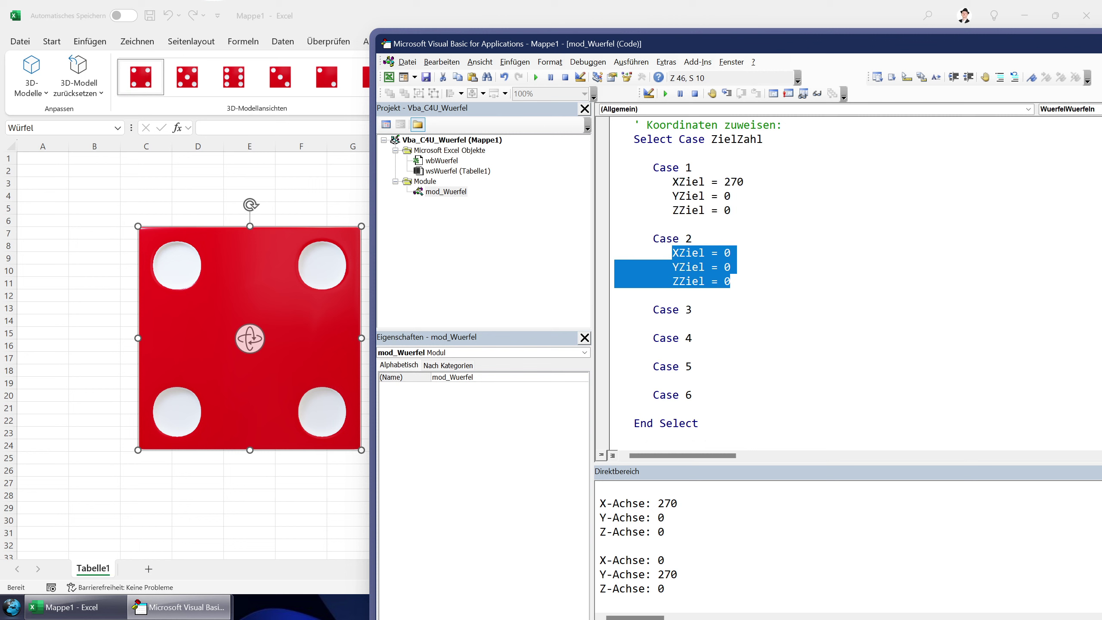
scroll(824, 282, "down", 1)
scroll(825, 282, "down", 2)
key("ctrl+c")
left_click(672, 196)
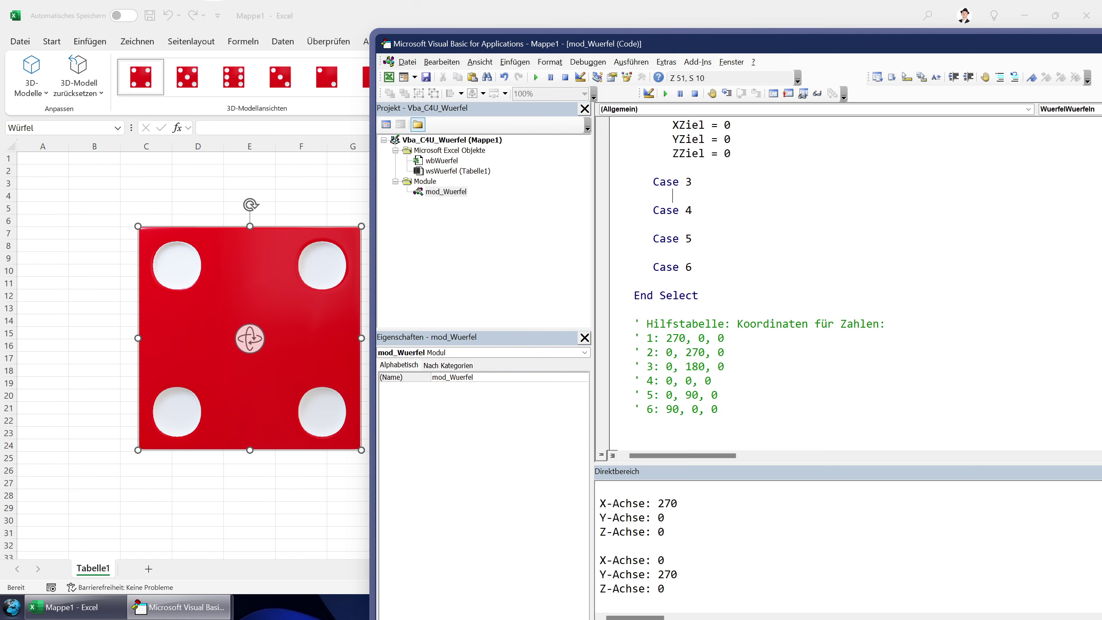
key("ctrl+v")
key("Down")
key("Down")
key("Return")
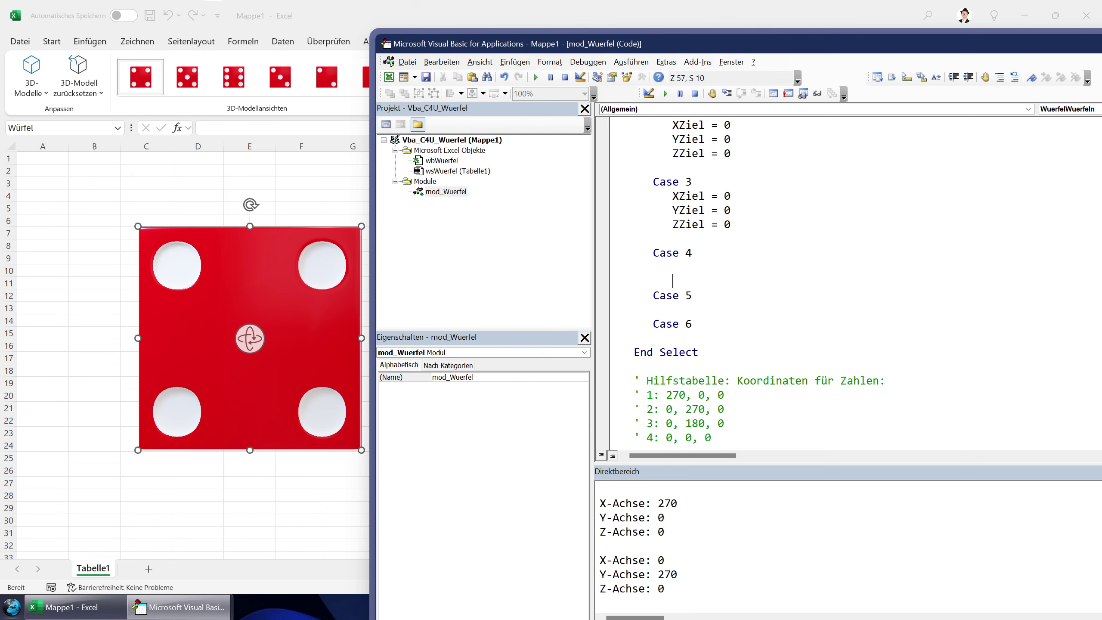
key("ctrl+v")
Step: Remove the stray blank line under Case 4 and paste the zero assignments under Cases 5 and 6
key("Return")
key("Up")
key("Up")
key("Up")
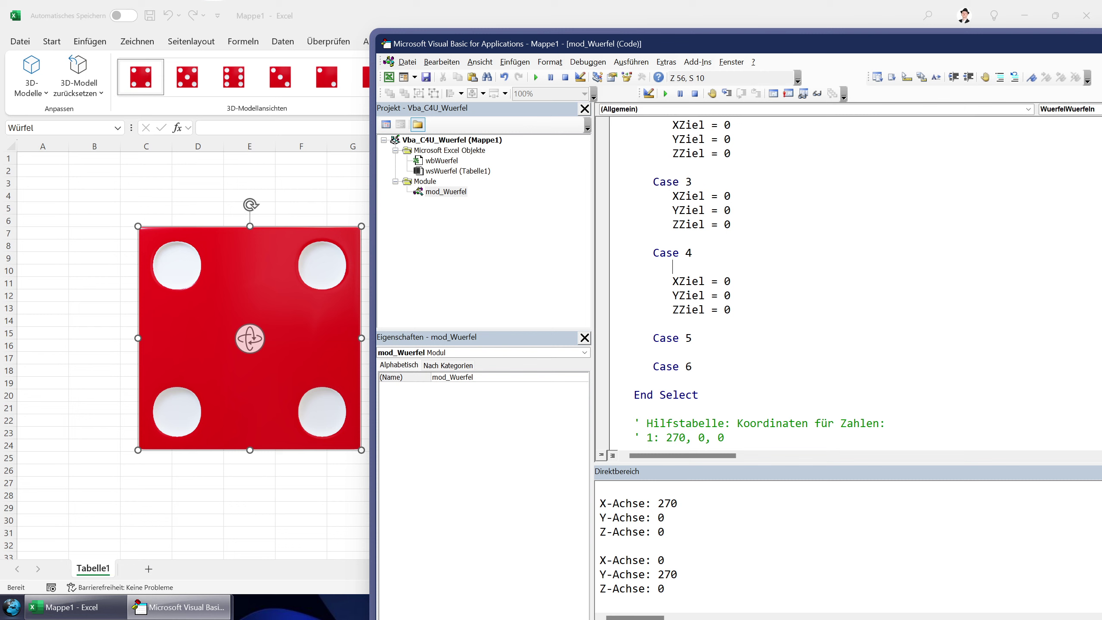
key("shift+Up")
key("shift+End")
key("Delete")
key("Down")
key("Down")
key("Down")
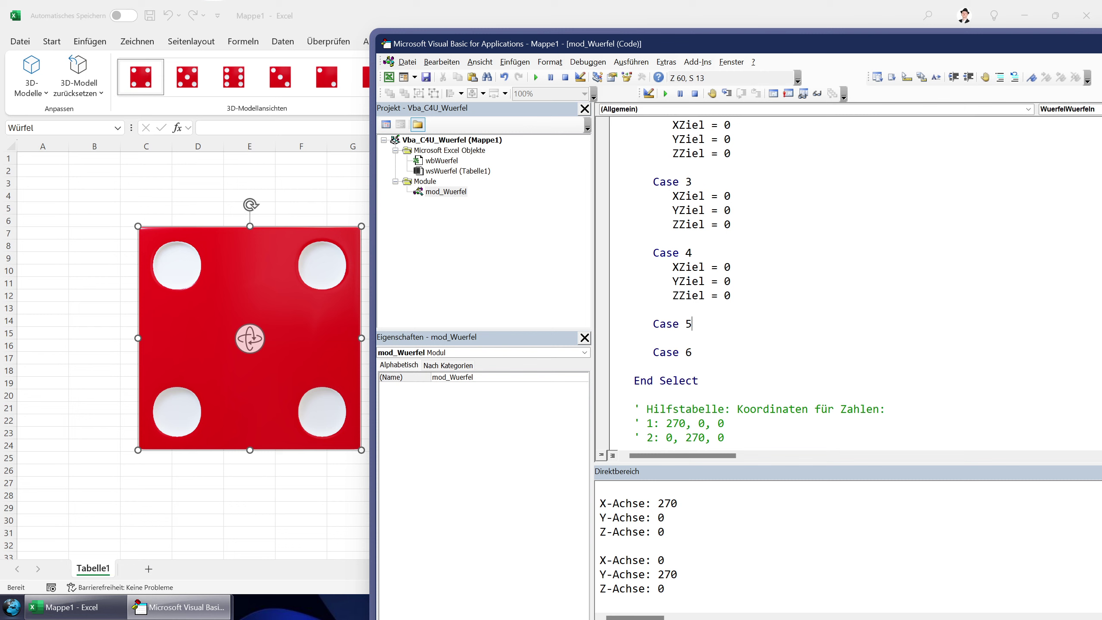
key("Return")
key("ctrl+v")
scroll(846, 282, "down", 2)
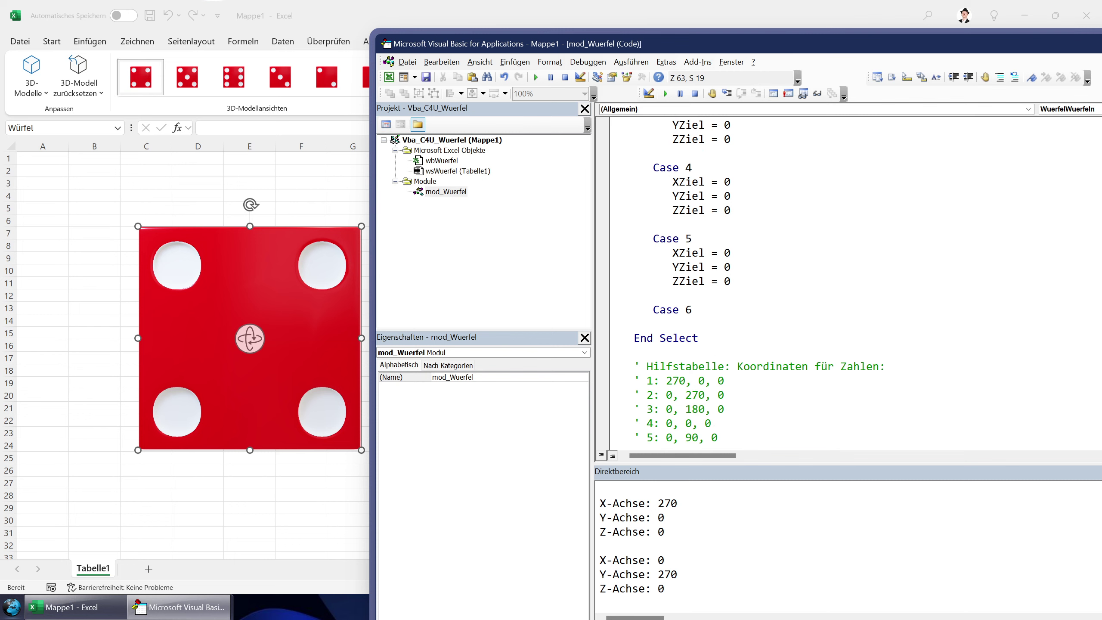
key("Return")
key("ctrl+v")
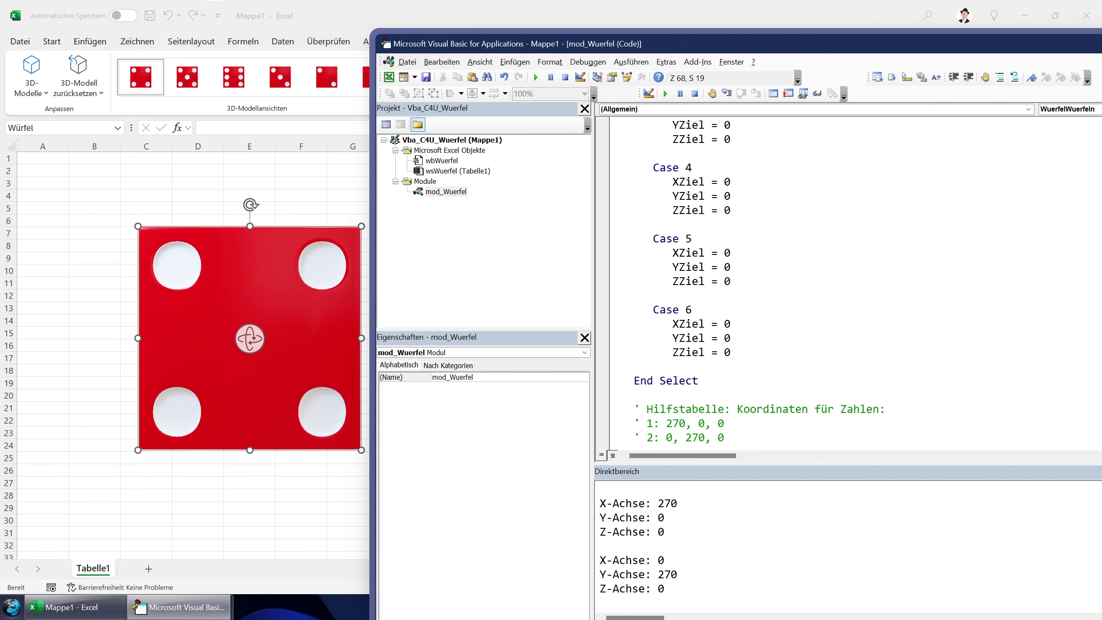
Step: Move the '2: 0, 270, 0' comment line up below Case 1's values for reference
scroll(845, 282, "down", 1)
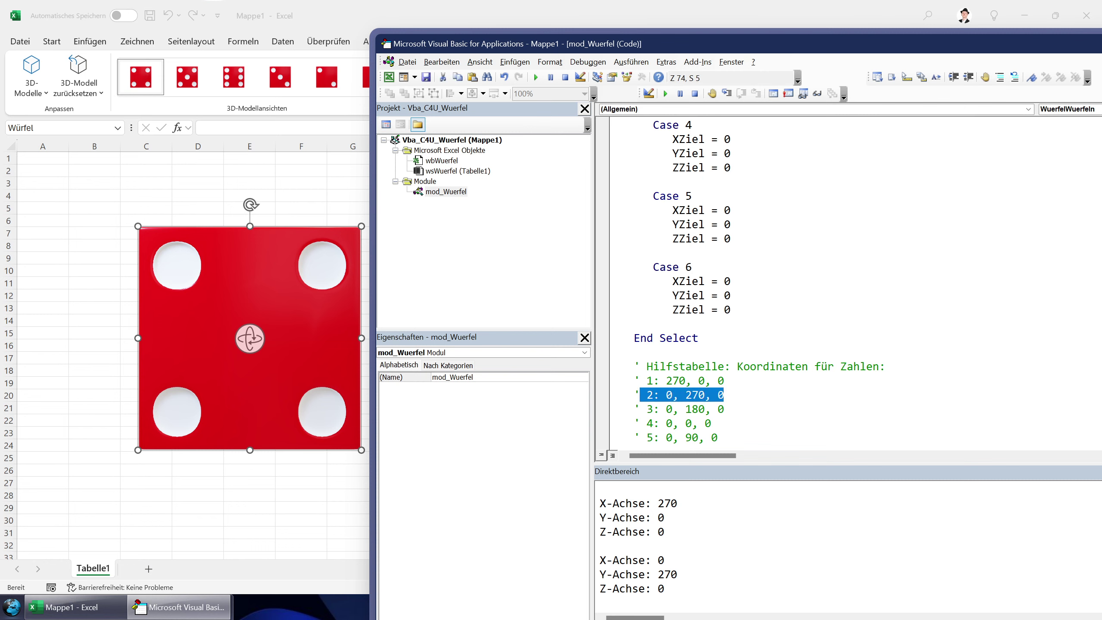
left_click_drag(725, 395, 632, 395)
key("ctrl+x")
scroll(632, 395, "down", 1)
scroll(632, 394, "up", 4)
scroll(846, 282, "up", 4)
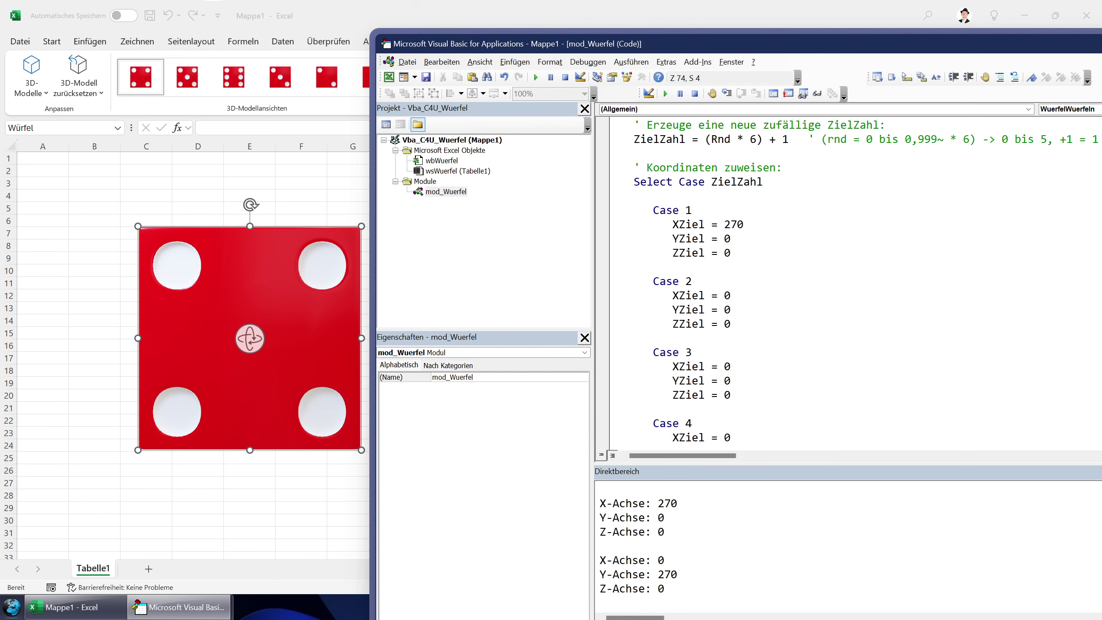
left_click(633, 266)
key("ctrl+v")
Step: Set Case 2's YZiel to 270 and cut the '2' comment line away
left_click(705, 295)
type("27")
left_click_drag(764, 266, 499, 275)
key("ctrl+x")
scroll(824, 282, "down", 7)
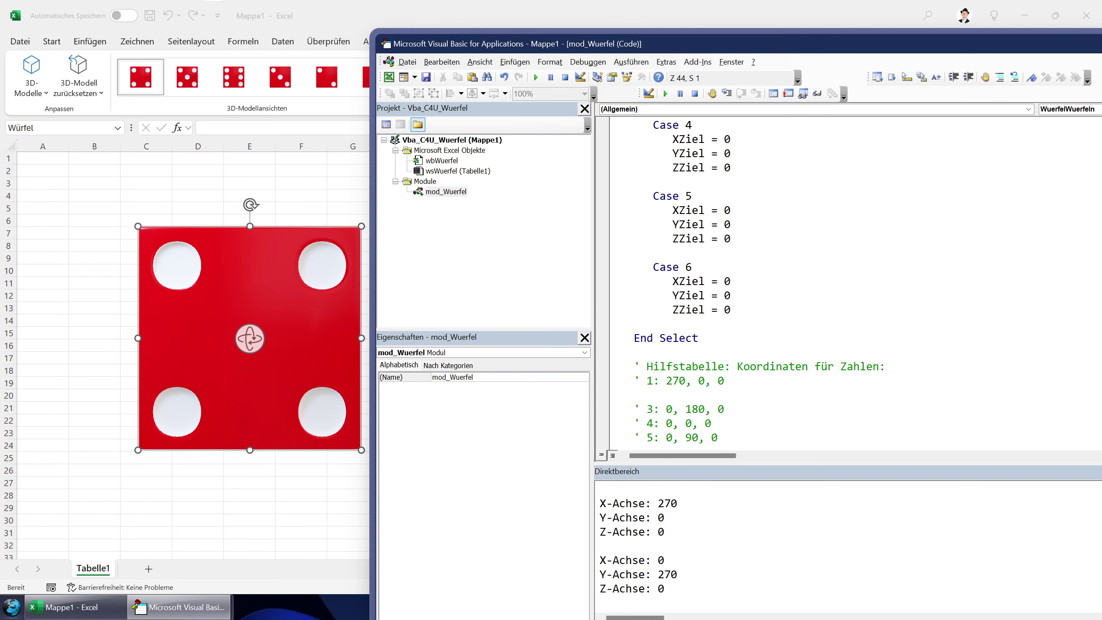
left_click_drag(729, 381, 614, 366)
scroll(824, 282, "up", 9)
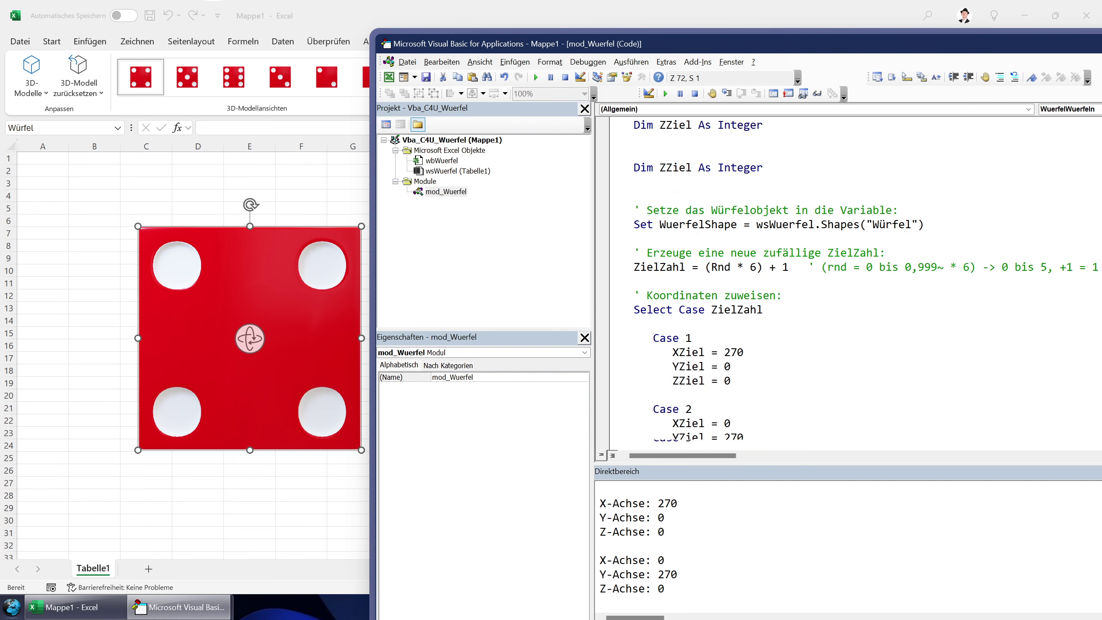
scroll(825, 282, "down", 7)
Step: Delete the Hilfstabelle header comments, set Case 6's XZiel to 90, and remove its '6' comment
scroll(824, 282, "down", 3)
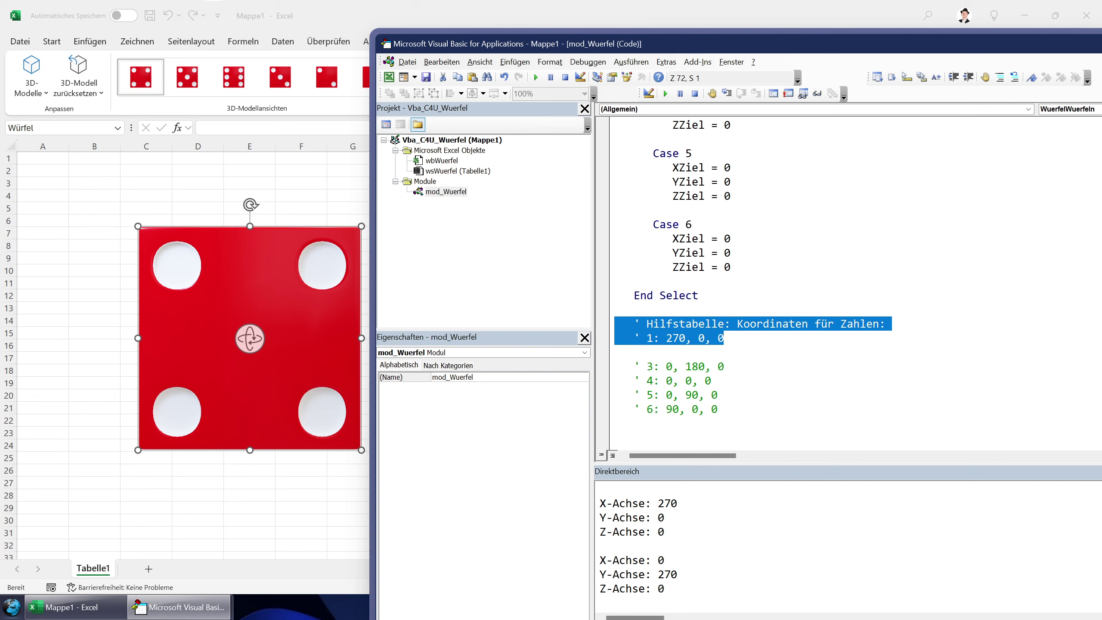
key("ctrl+x")
key("Delete")
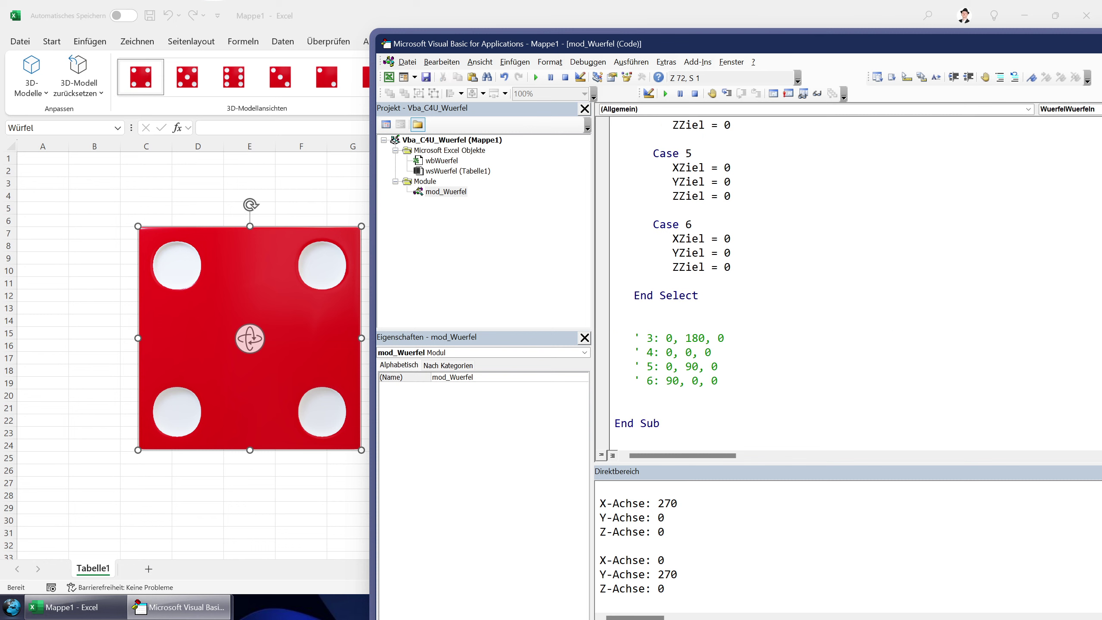
left_click(723, 239)
type("9")
left_click_drag(720, 380, 720, 366)
key("Delete")
Step: Set Case 5's YZiel to 90 and delete the '5' and '4' comment lines
left_click(724, 181)
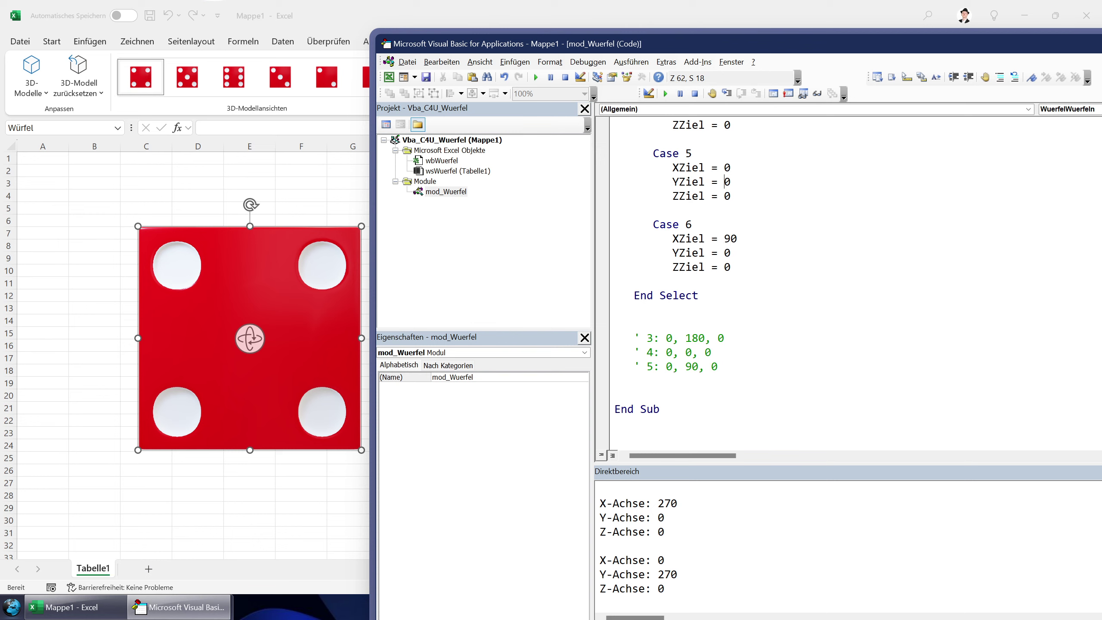
type("9")
left_click_drag(718, 366, 712, 352)
key("Delete")
scroll(725, 360, "up", 1)
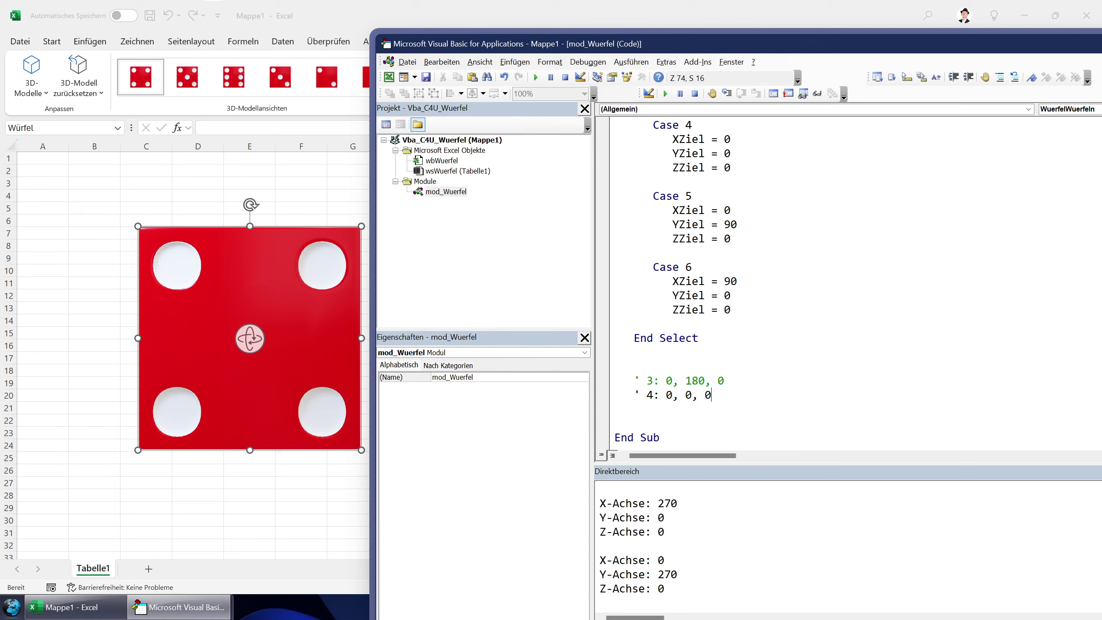
left_click_drag(711, 395, 727, 381)
key("Delete")
Step: Set Case 3's YZiel to 180, delete the last '3' comment, and add blank lines after End Select
scroll(724, 381, "up", 1)
scroll(725, 381, "up", 1)
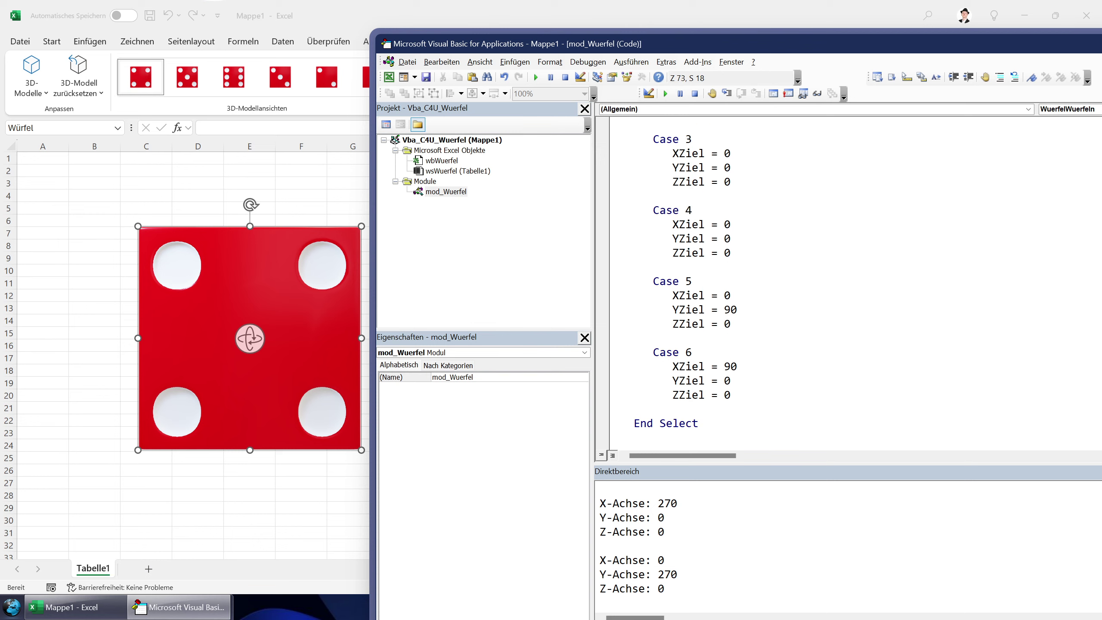
left_click(725, 168)
type("18")
scroll(679, 274, "down", 2)
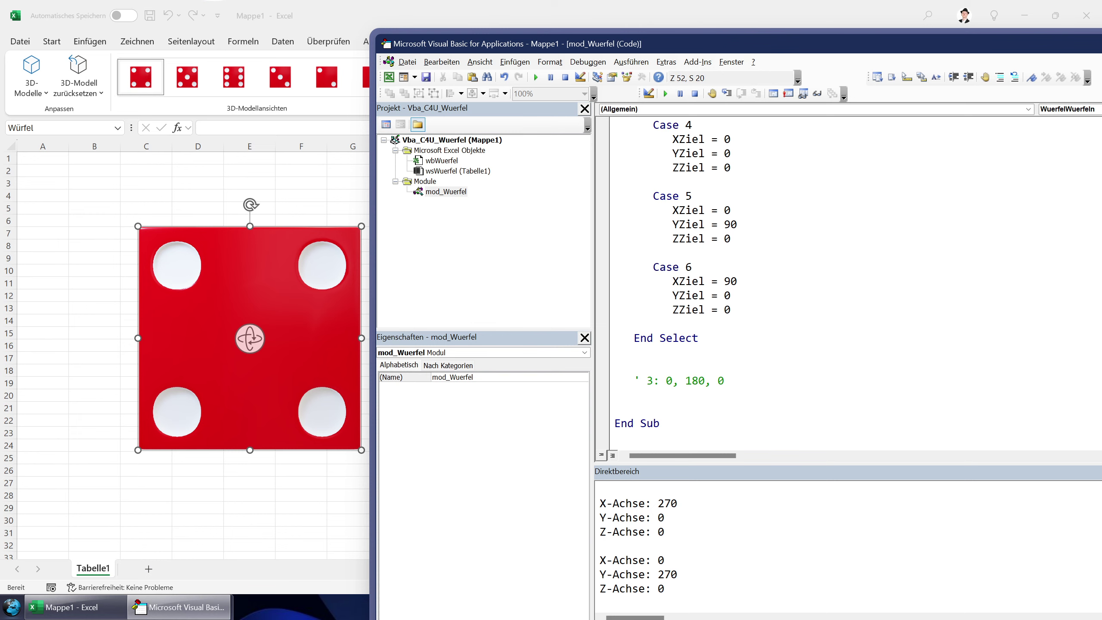
key("shift+Up")
key("shift+Up")
key("Delete")
scroll(689, 273, "up", 6)
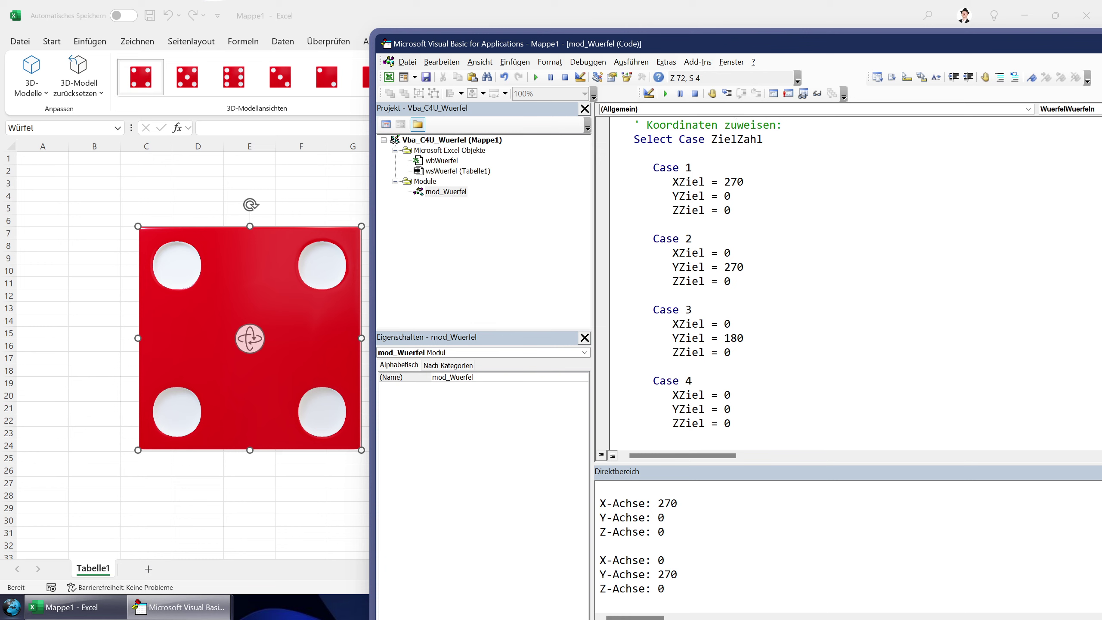
scroll(688, 273, "down", 2)
scroll(688, 273, "down", 2)
scroll(688, 273, "down", 3)
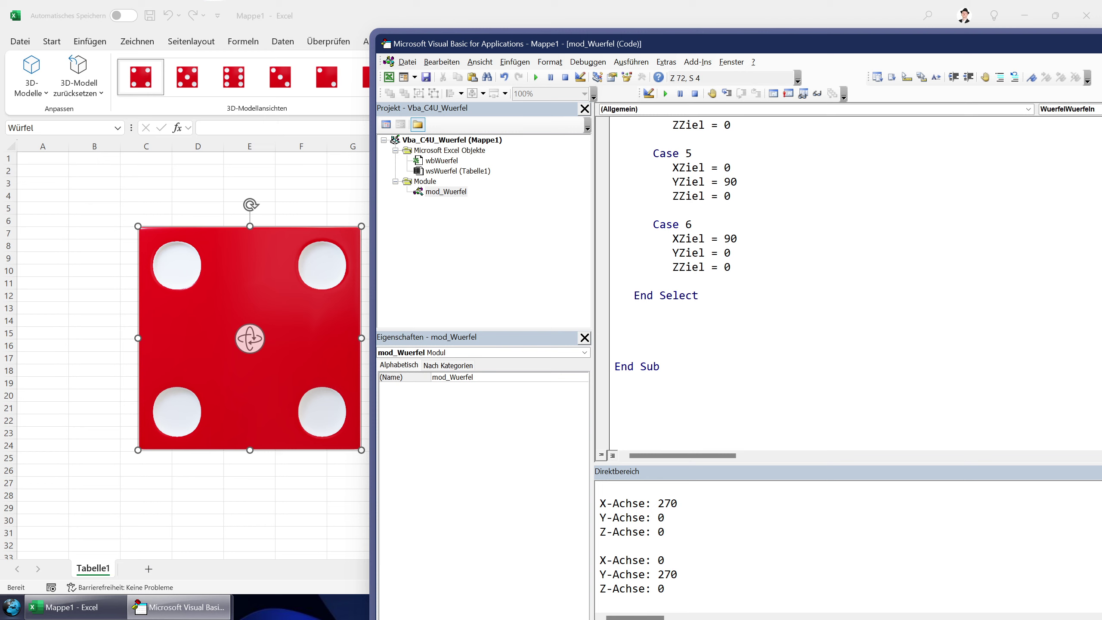
key("Return")
key("Return")
Step: After End Select, write the line WuerfelShape.Model3D.RotationX = XZiel using autocompletion
scroll(824, 282, "up", 6)
scroll(851, 282, "up", 7)
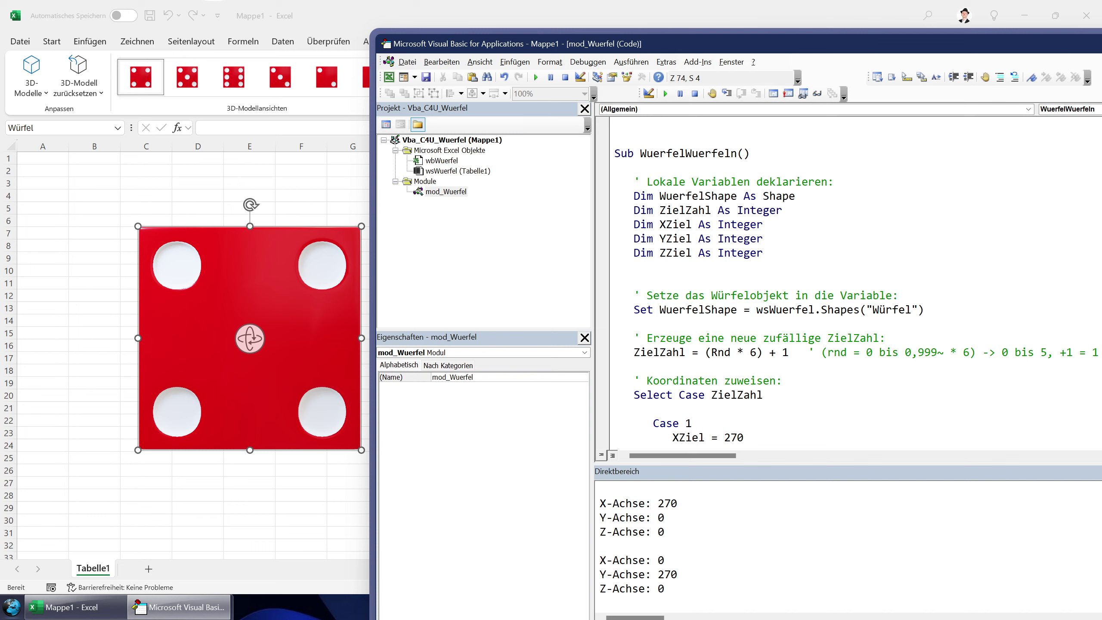
scroll(824, 282, "down", 8)
scroll(824, 282, "down", 5)
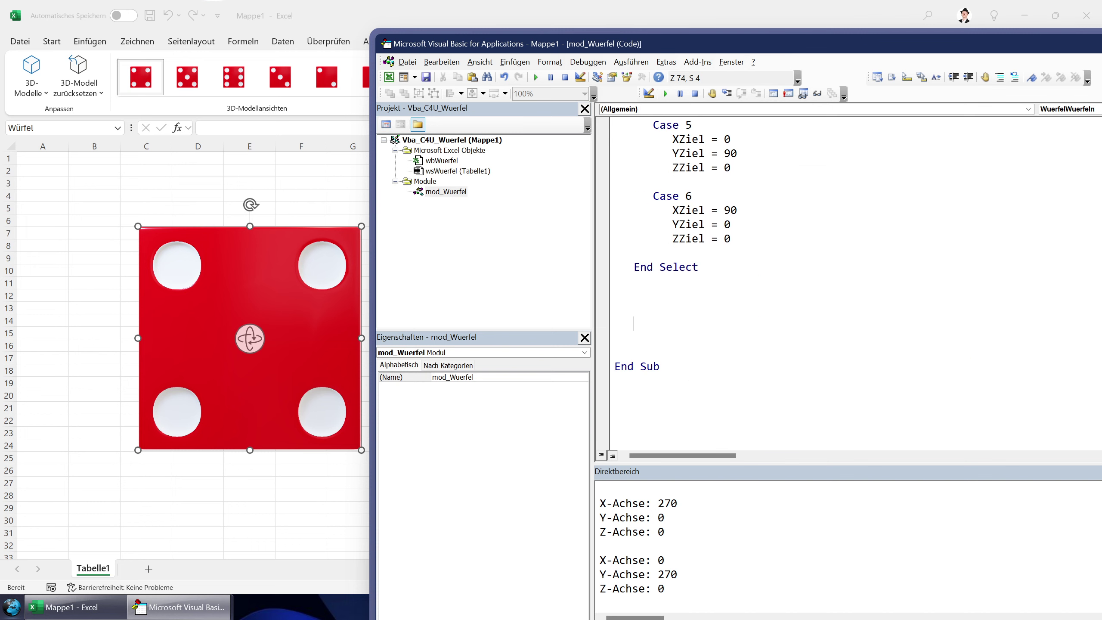
type("wuerf")
key("ctrl+space")
key("Tab")
type(".")
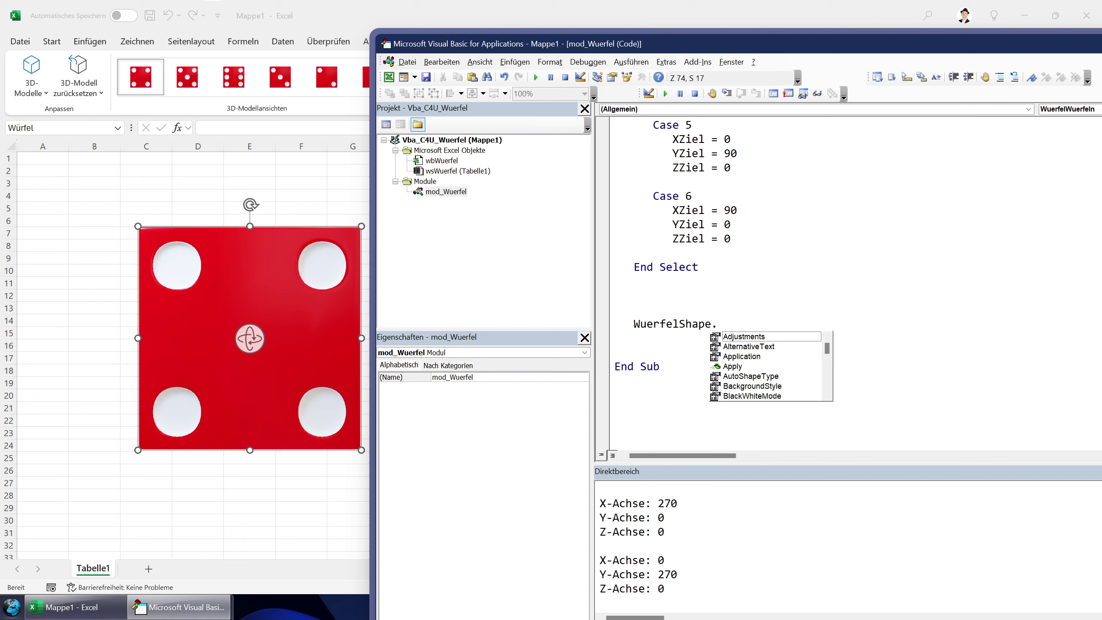
type("model3")
key("Tab")
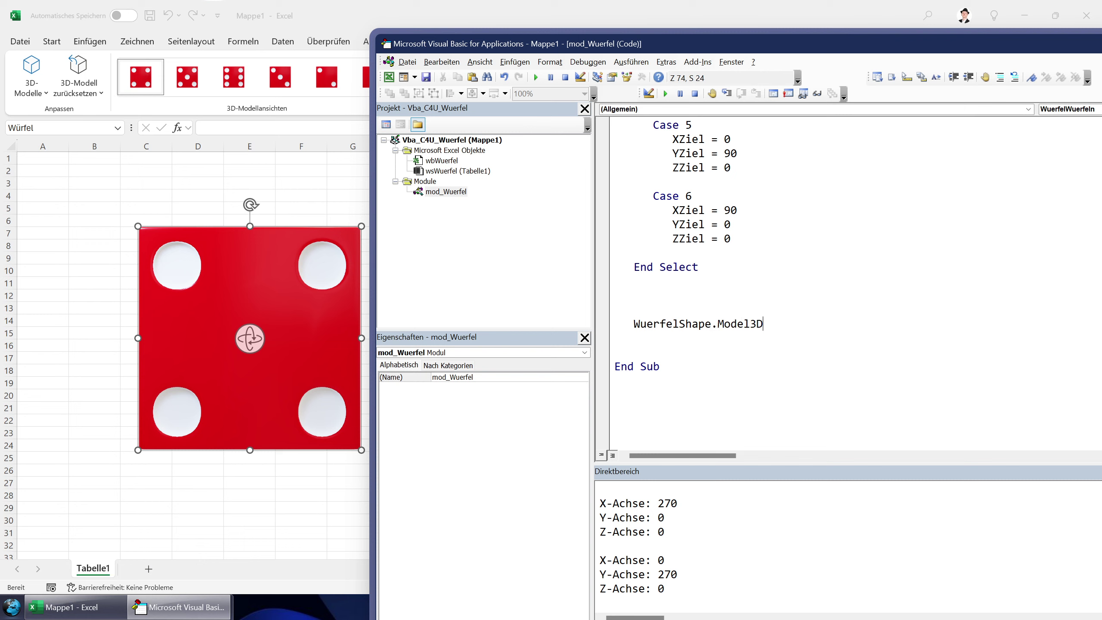
type(".ro")
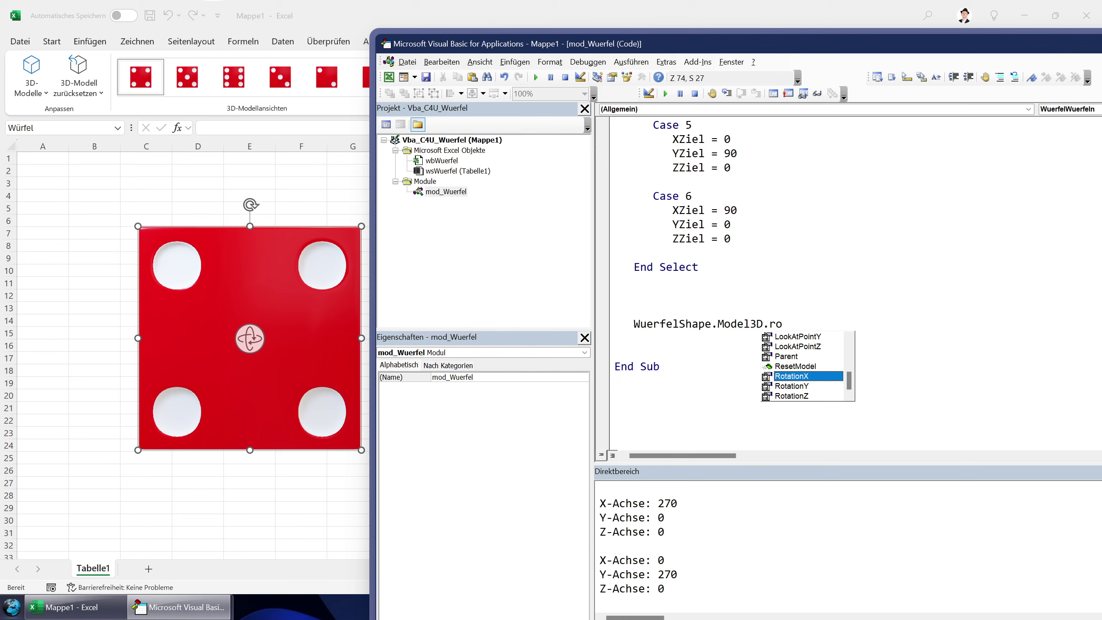
key("Tab")
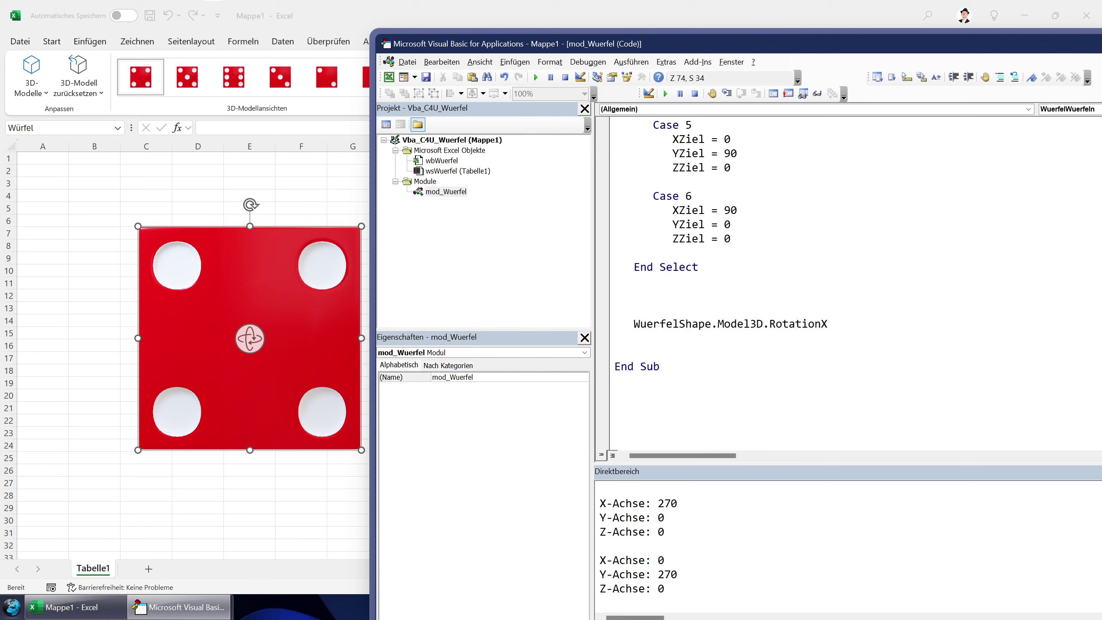
type("=x")
type("ziel")
key("Return")
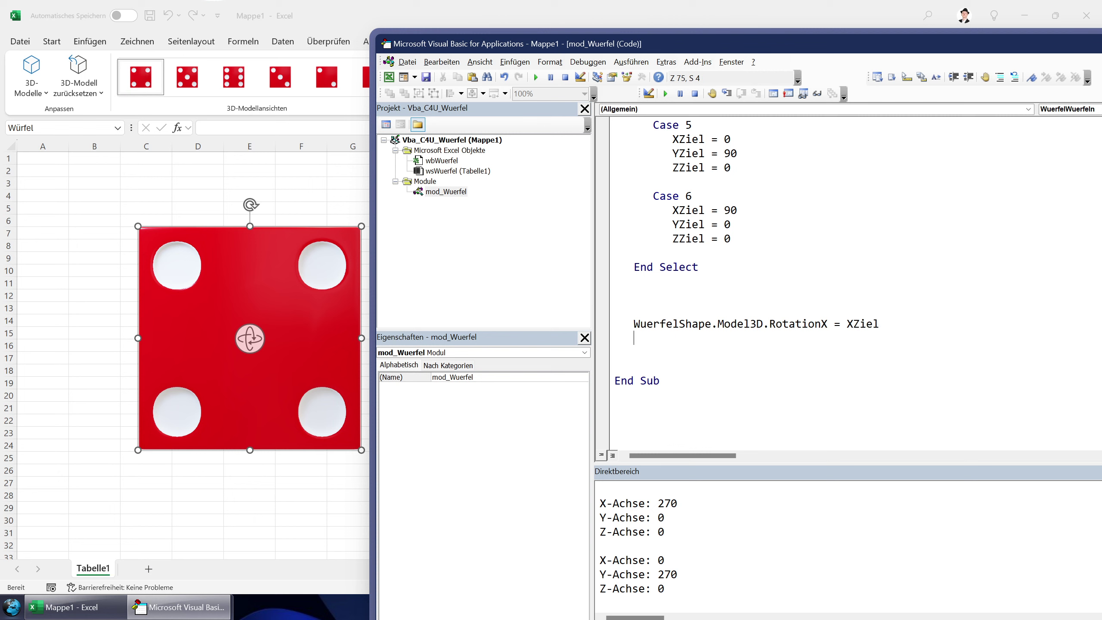
Step: Duplicate the line twice, changing the copies to RotationY = YZiel and RotationZ = ZZiel
key("Up")
key("shift+End")
key("ctrl+c")
key("Down")
key("ctrl+v")
key("Return")
key("ctrl+v")
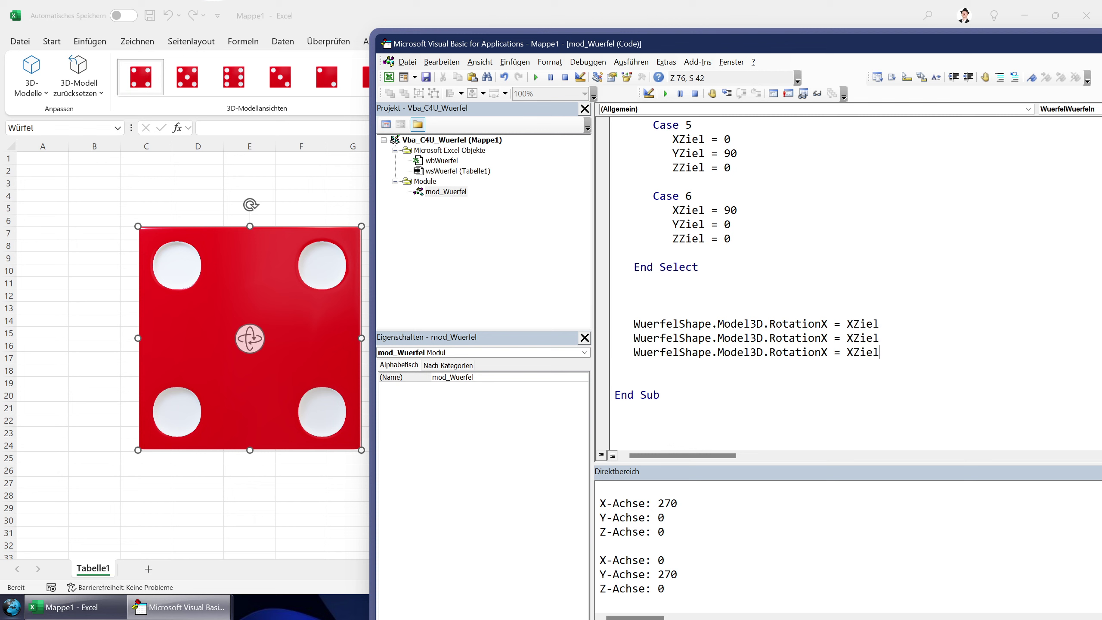
left_click_drag(827, 338, 821, 338)
type("y")
key("Right")
key("Right")
key("Right")
key("shift+Right")
type("Y")
key("Down")
key("shift+Left")
type("z")
key("shift+Right")
type("z")
Step: Add the comment ' Setze die X/Y/Z-Positionen für den Würfel: above the rotation lines and tidy blank lines
left_click(634, 309)
type("'")
type(" S")
key("BackSpace")
type("Po")
key("BackSpace")
key("BackSpace")
type("Setze i")
type("X")
type("/Y/Z-Position")
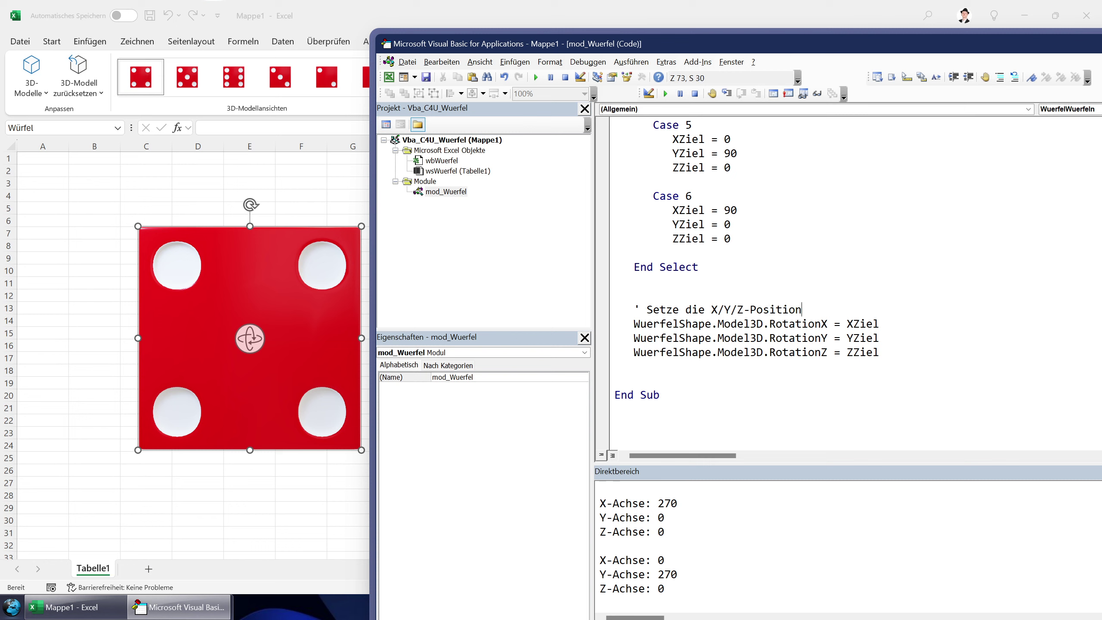
type("en für den Würfel:")
key("Up")
key("BackSpace")
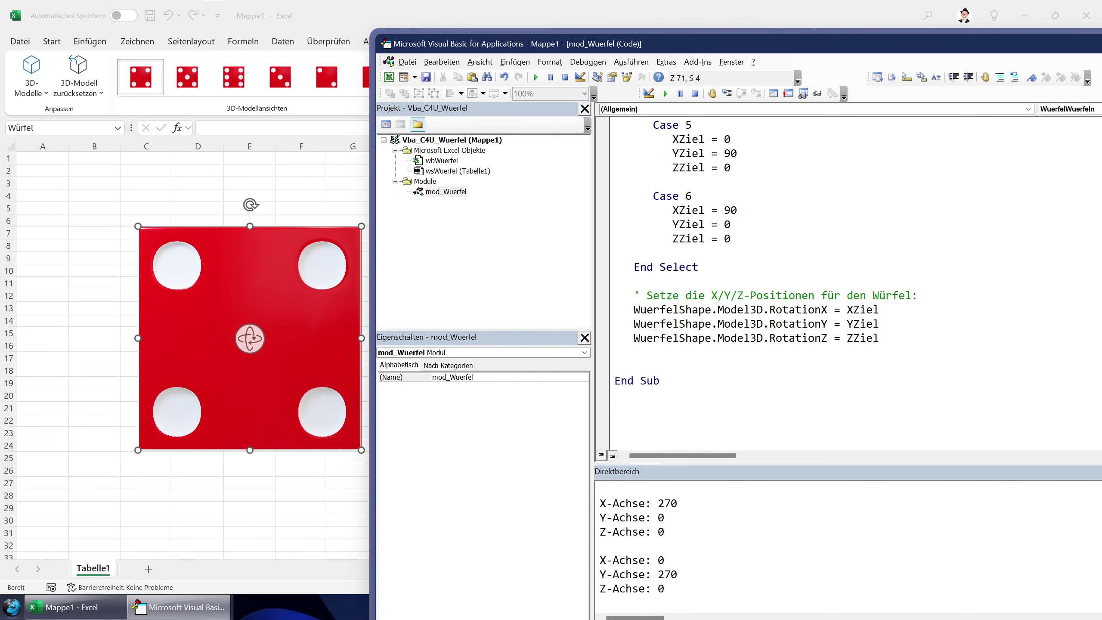
key("BackSpace")
Step: Shrink the red die model and move it to the sheet's upper left
left_click(328, 184)
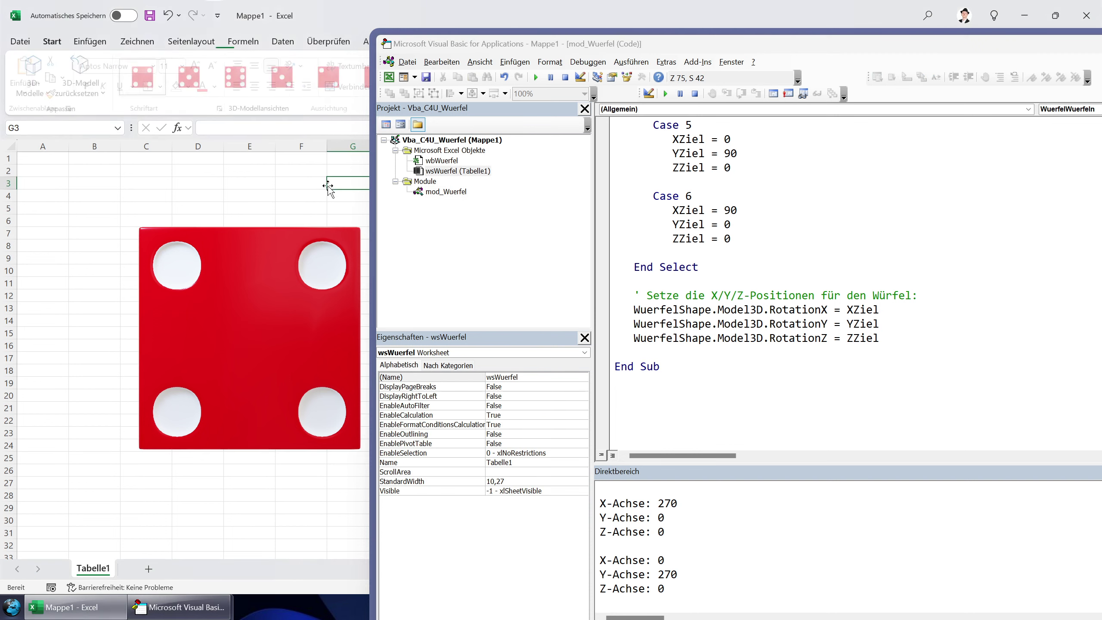
left_click(302, 297)
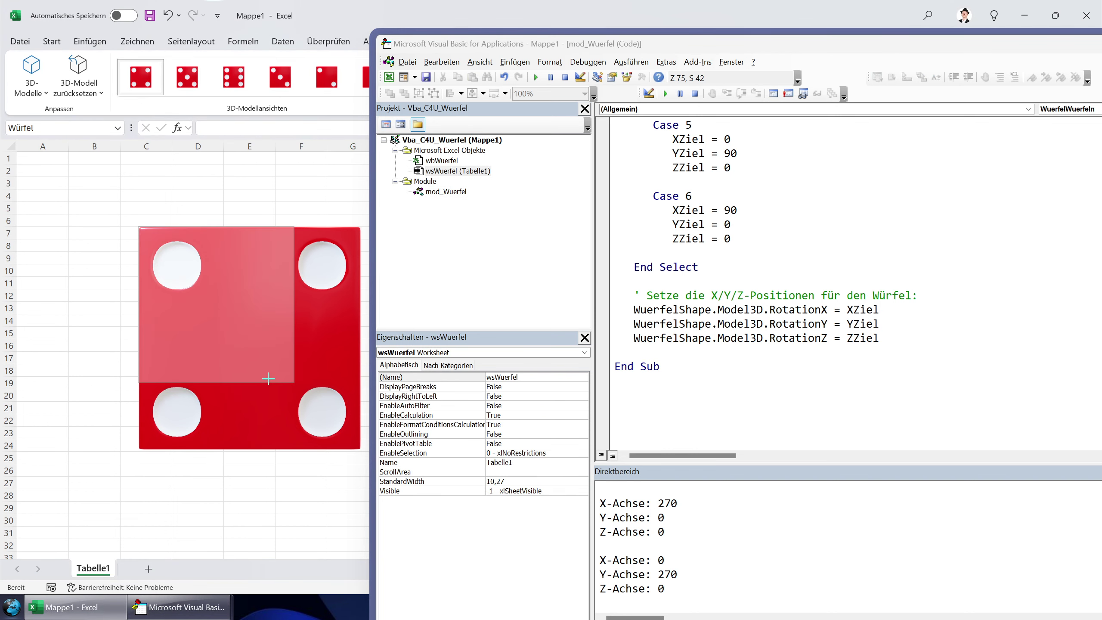
left_click_drag(356, 450, 276, 364)
left_click_drag(229, 297, 138, 249)
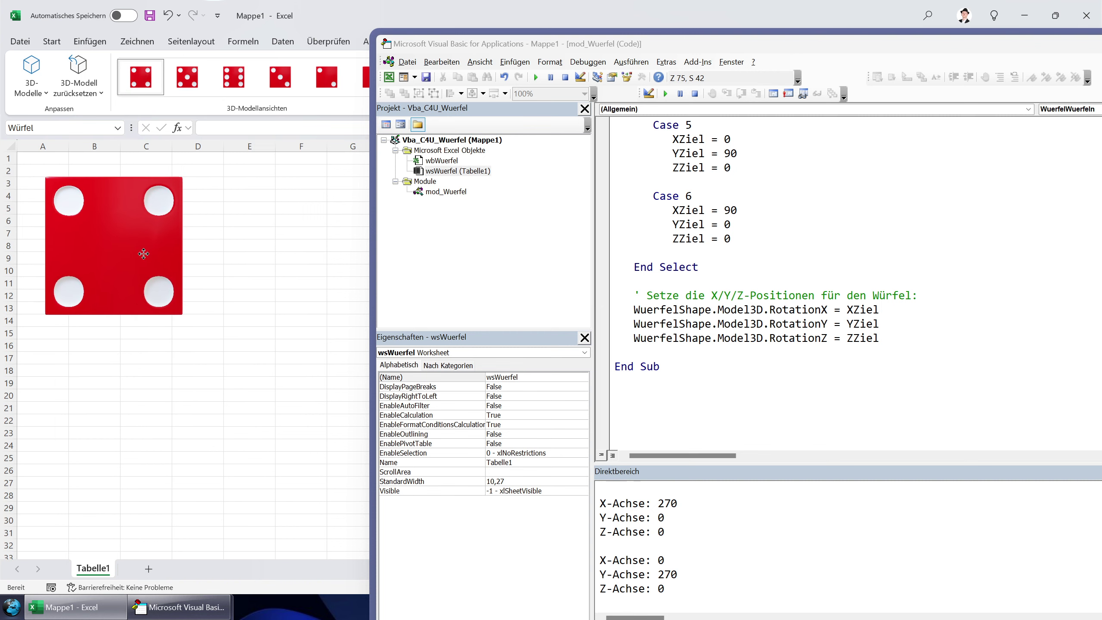
left_click(247, 247)
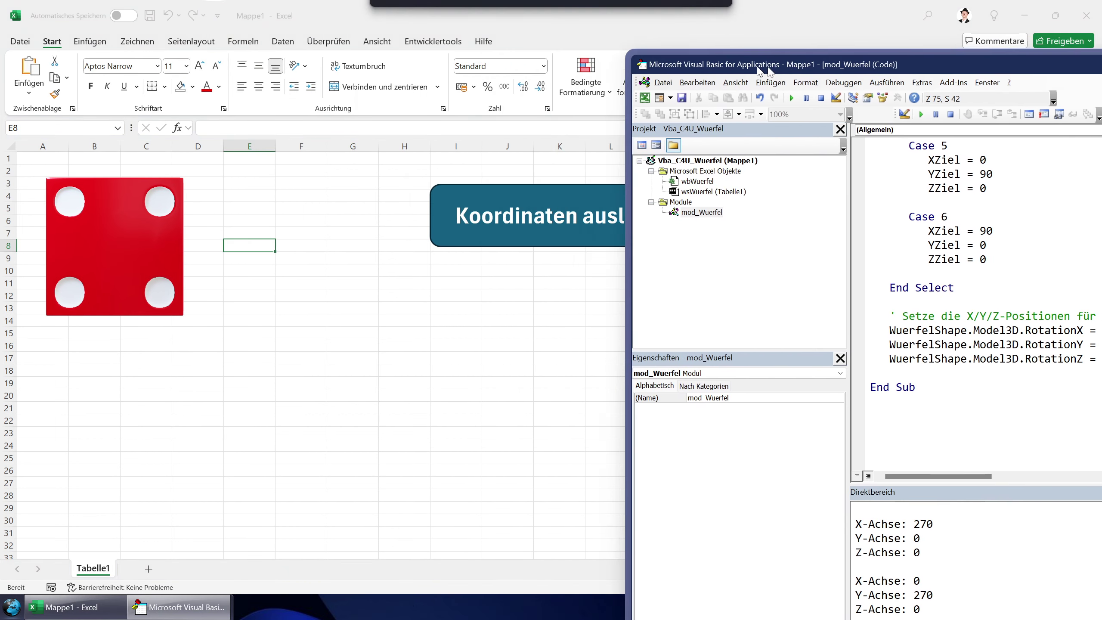
Step: Place a copy of the Koordinaten auslesen button beside the die and relabel it 'Würfeln!'
right_click(566, 230)
mouse_move(522, 241)
left_mouse_down()
mouse_move(330, 231)
mouse_move(325, 310)
left_mouse_up()
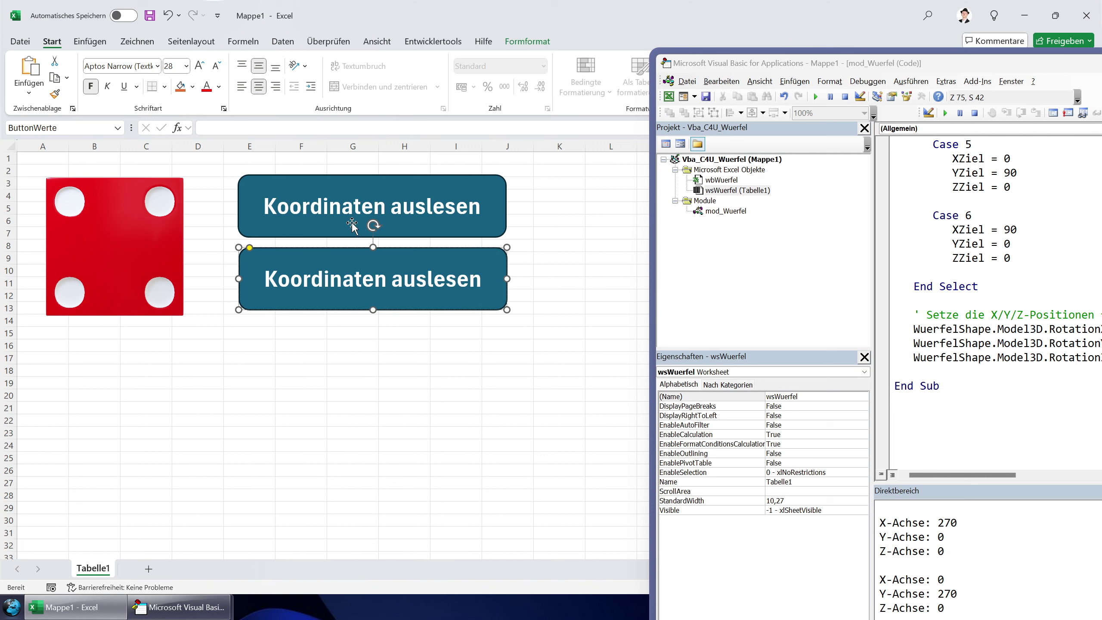
key("ctrl+a")
type("Würf")
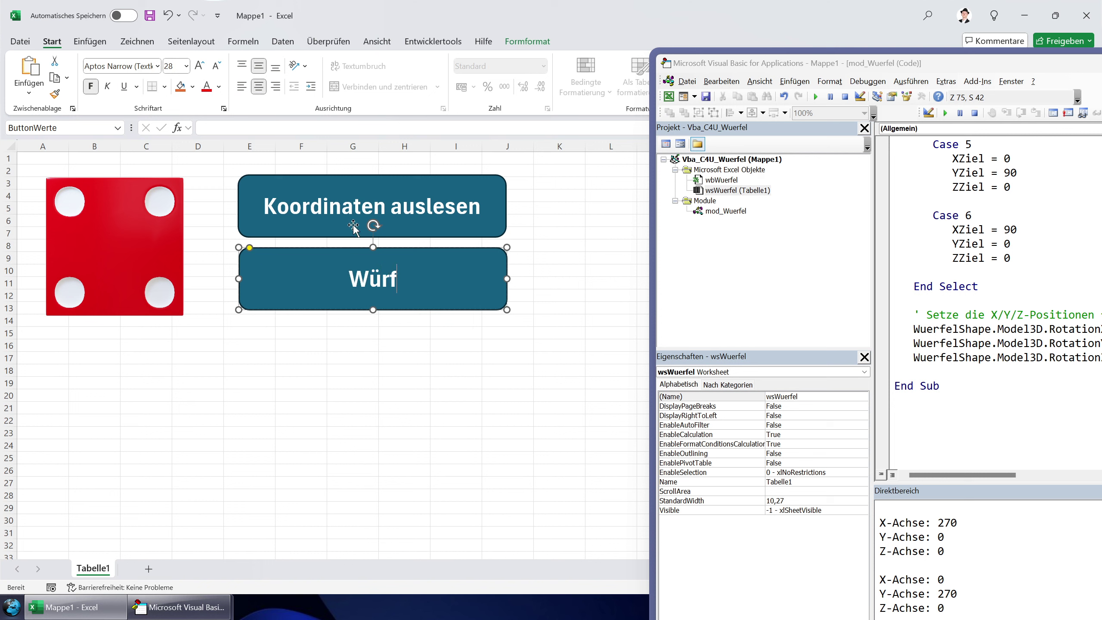
type("eln!")
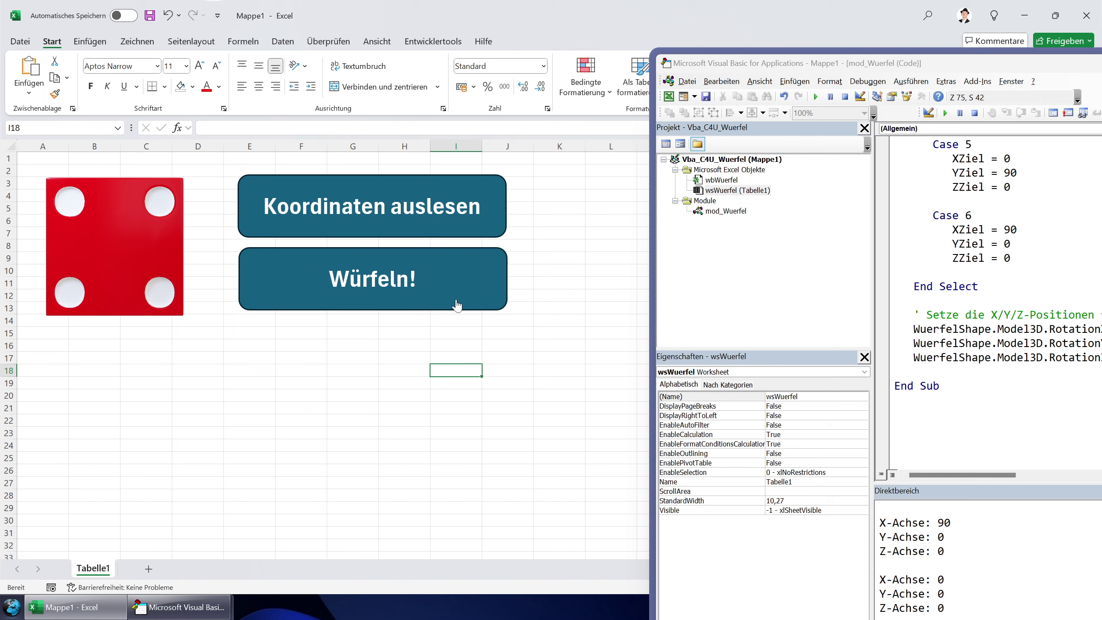
Step: Assign the WuerfelWuerfeln macro to the Würfeln! button
right_click(455, 302)
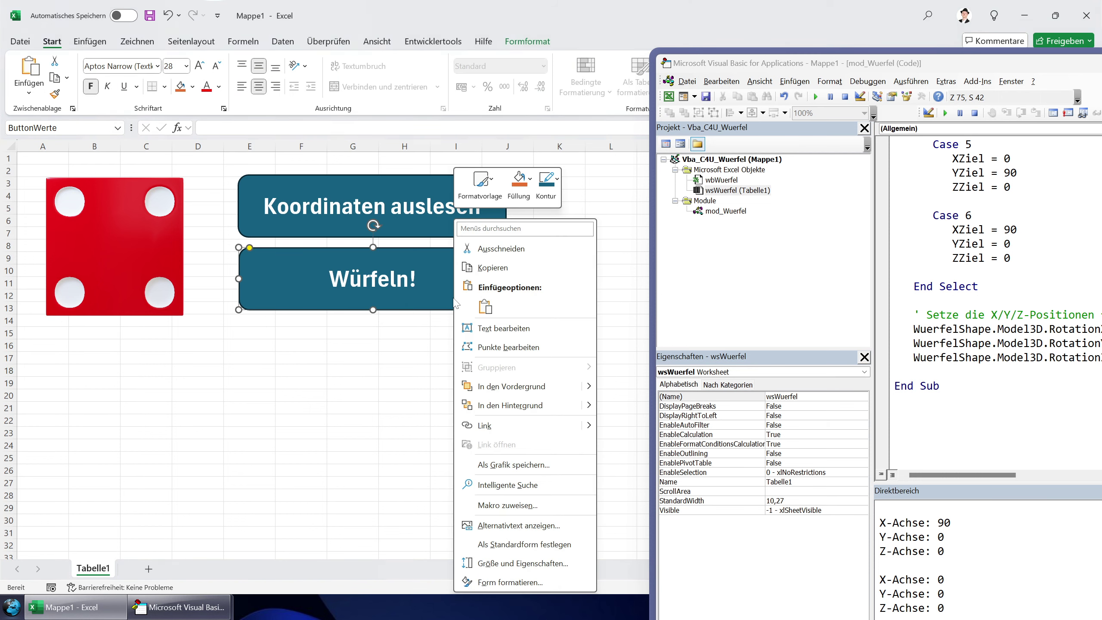
left_click(540, 505)
left_click(473, 407)
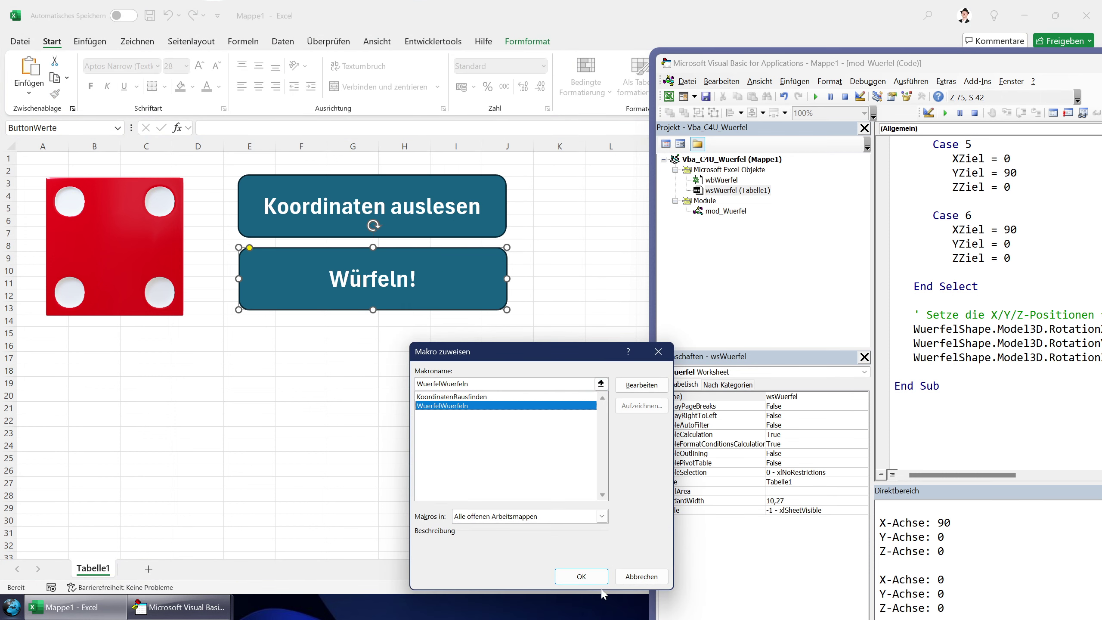
left_click(582, 576)
key("Escape")
Step: Roll the die repeatedly with the Würfeln! button until it shows three pips
left_click(375, 281)
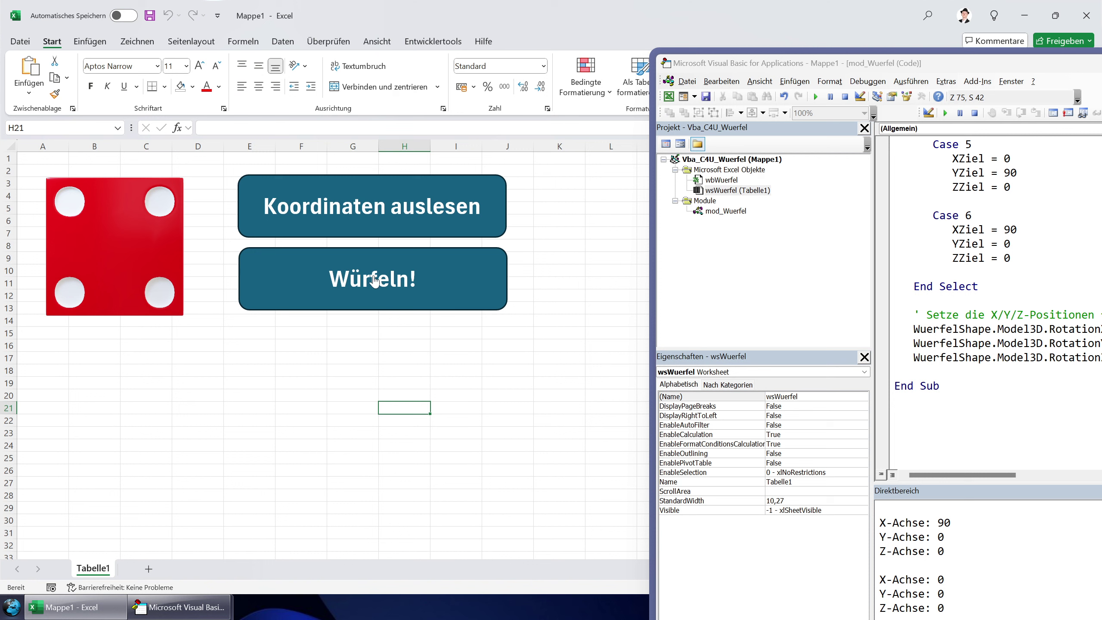
left_click(375, 281)
left_click(375, 281)
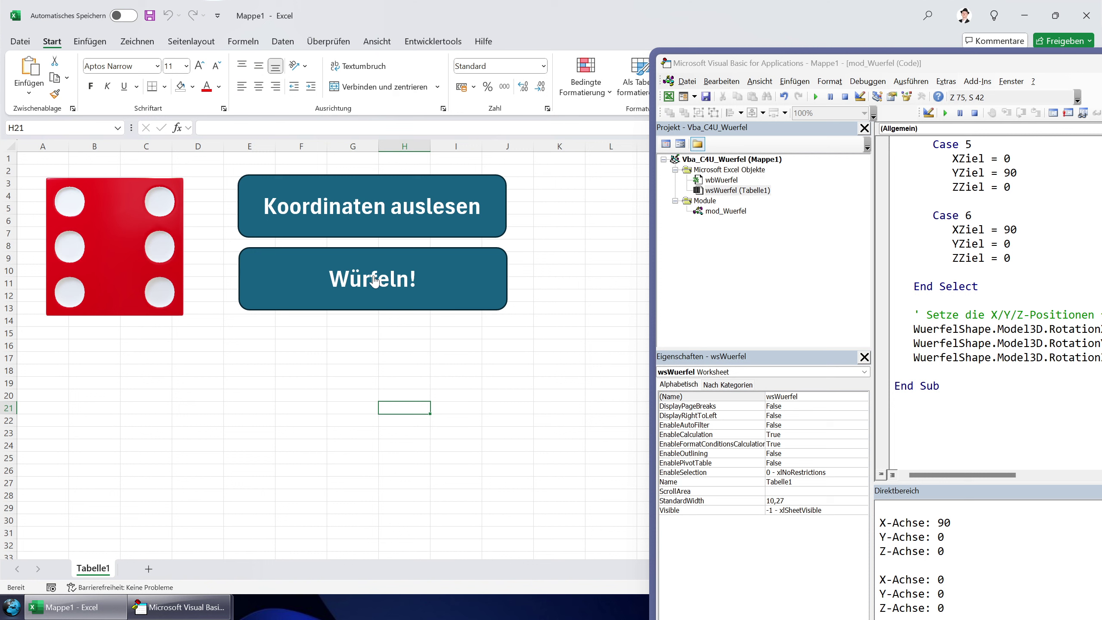
left_click(375, 281)
left_click(375, 281)
left_click(375, 281)
left_click(375, 281)
mouse_move(111, 253)
left_mouse_down()
mouse_move(330, 413)
mouse_move(378, 469)
left_mouse_up()
left_click(362, 306)
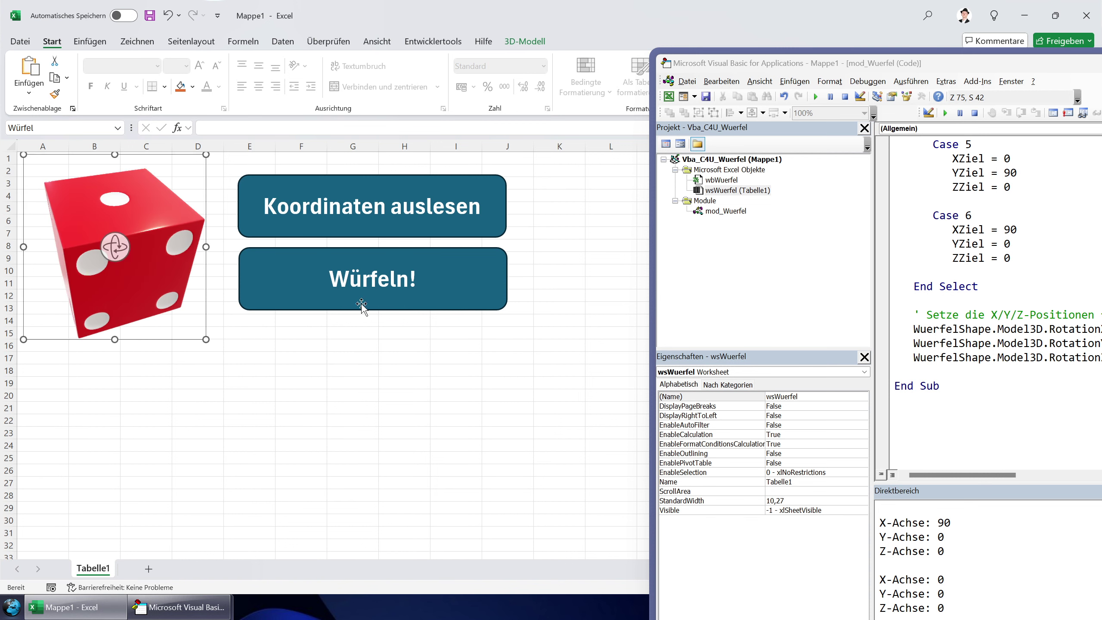
left_click(309, 287)
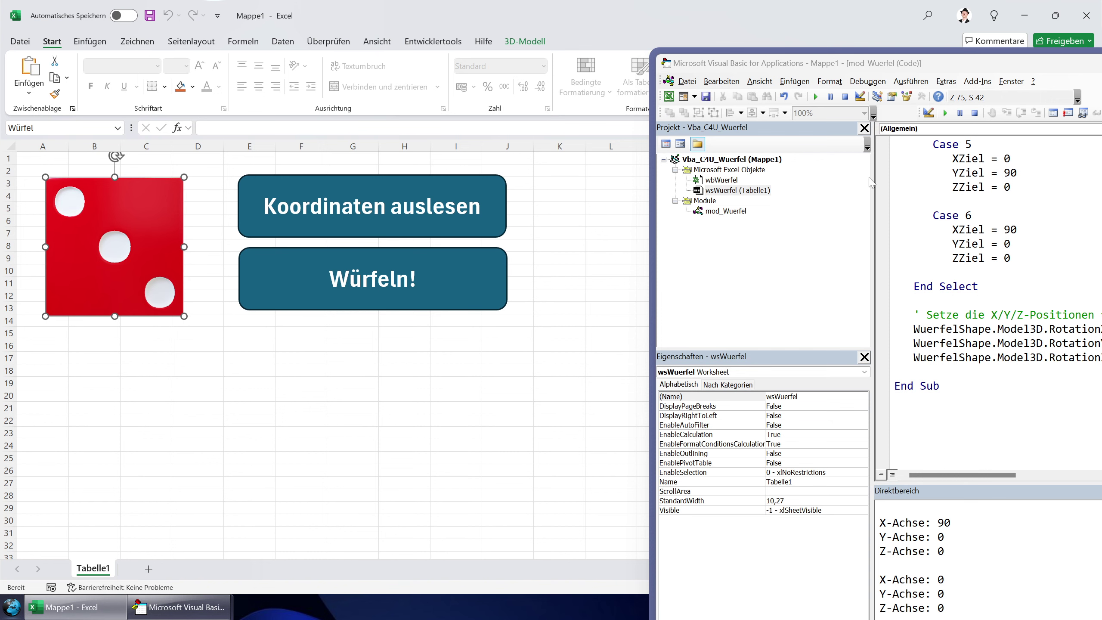
left_click_drag(918, 63, 596, 63)
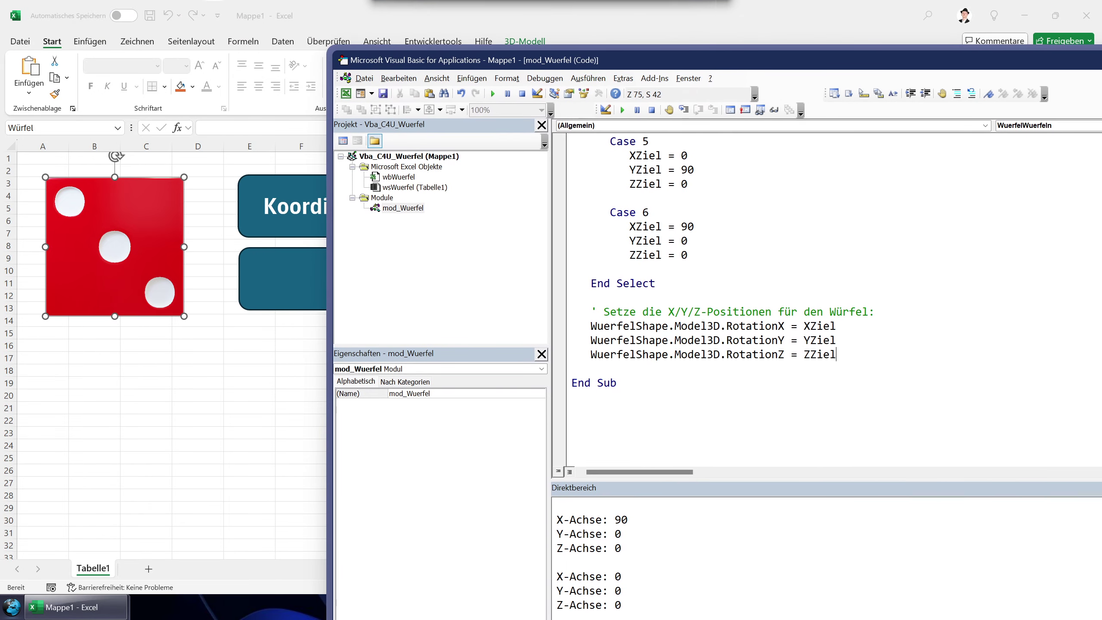
Step: Jump to the end of the module and scroll up through the WuerfelWuerfeln procedure
key("ctrl+End")
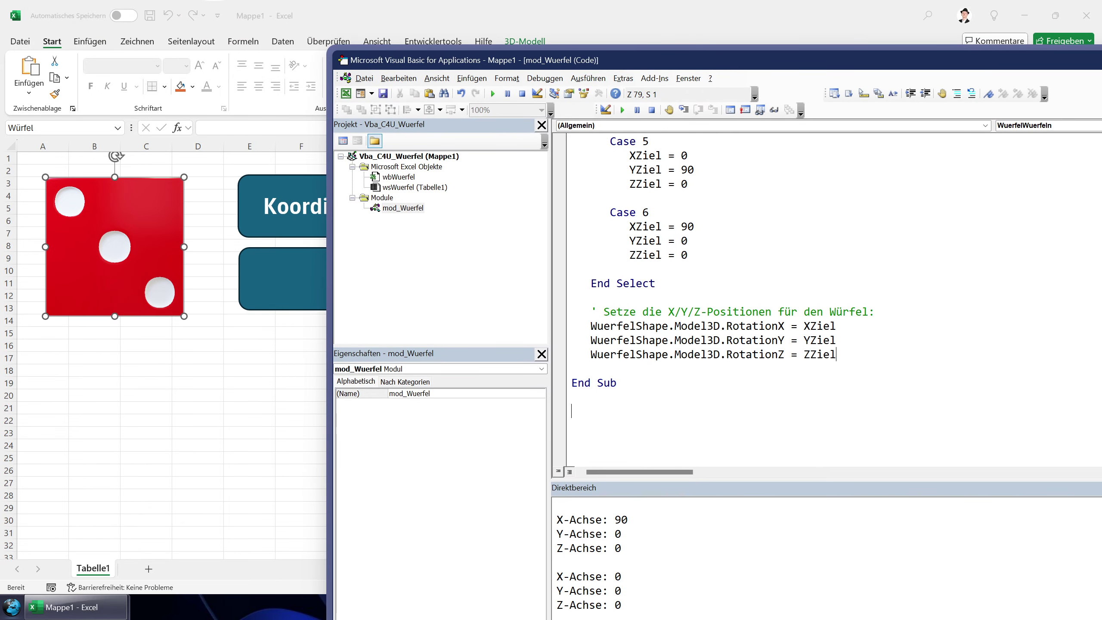
scroll(824, 300, "up", 4)
scroll(825, 299, "up", 6)
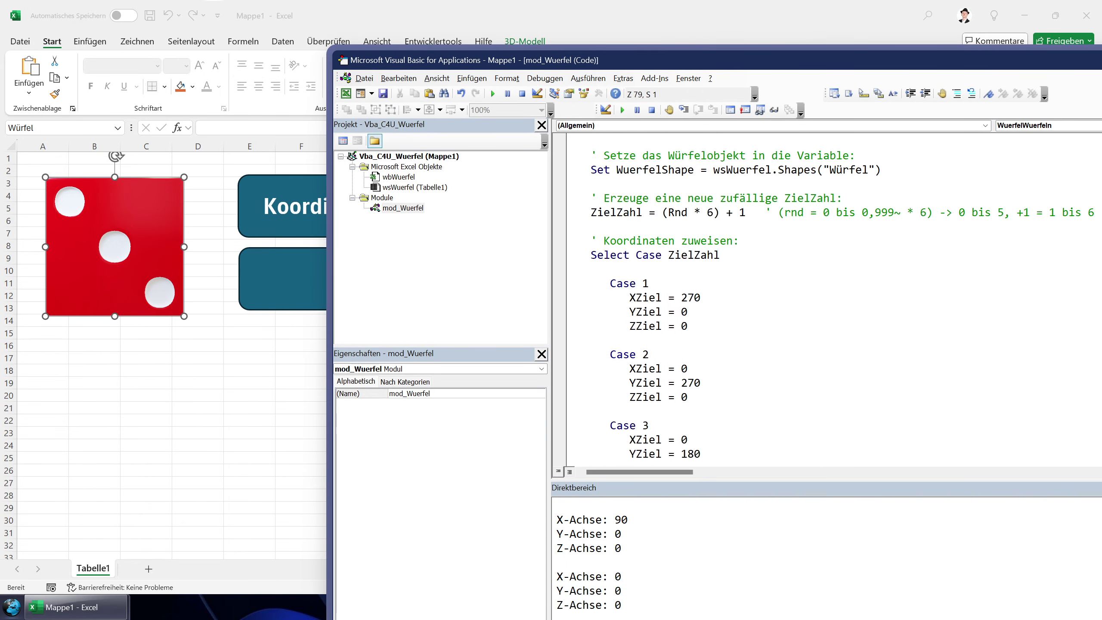
scroll(824, 300, "up", 2)
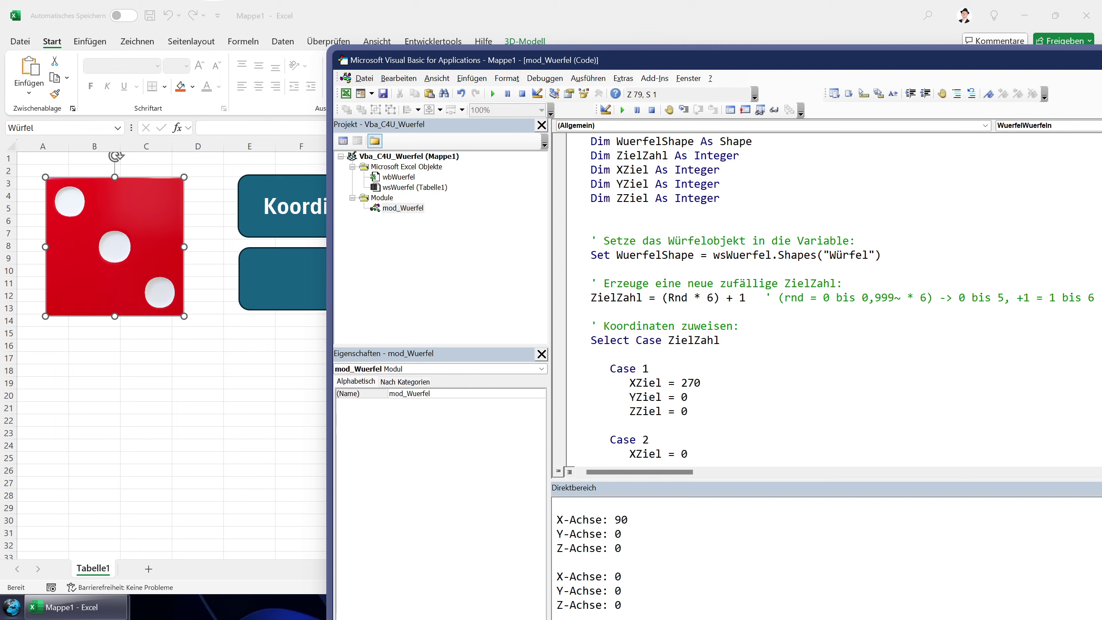
Step: Put the cursor after the RotationZ line, then tilt the die slightly on the sheet
scroll(824, 300, "down", 6)
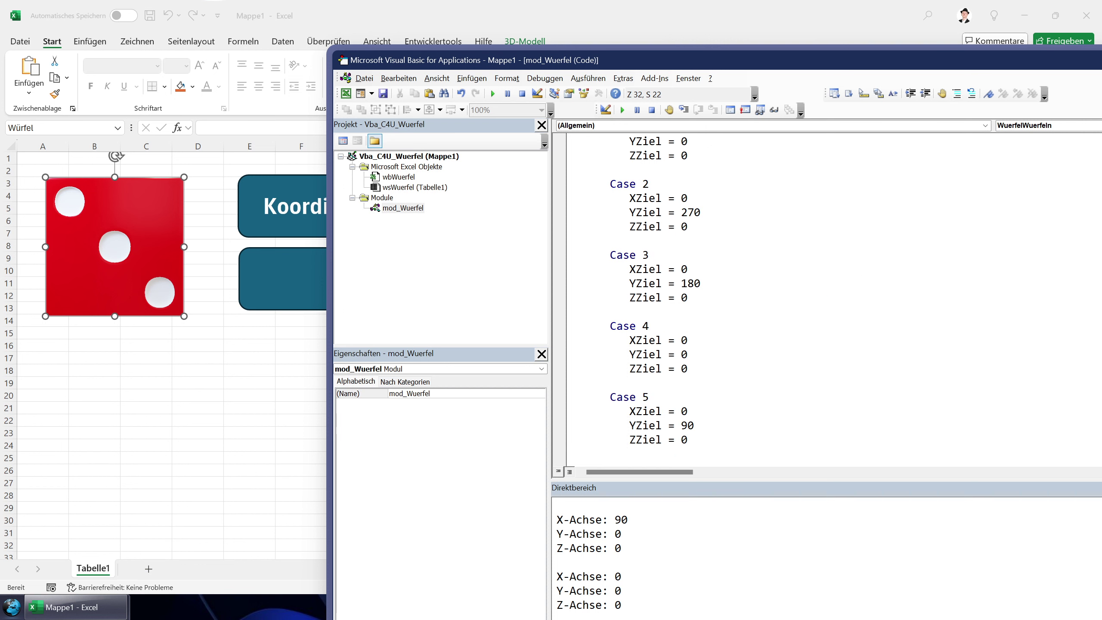
scroll(825, 300, "down", 5)
scroll(824, 300, "down", 1)
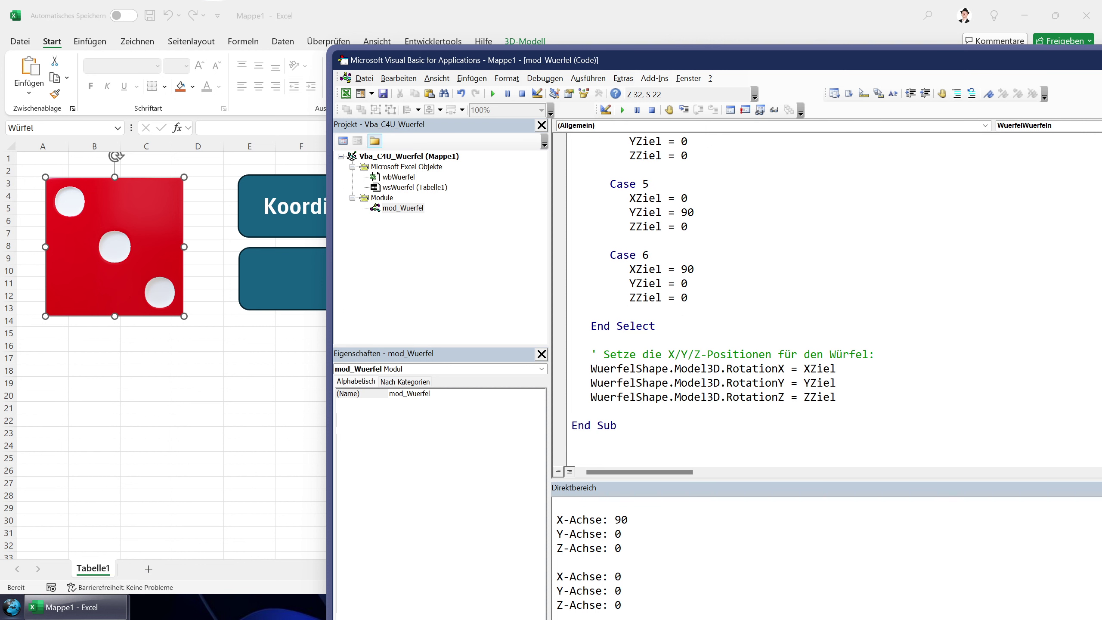
left_click(836, 397)
left_click_drag(100, 251, 118, 246)
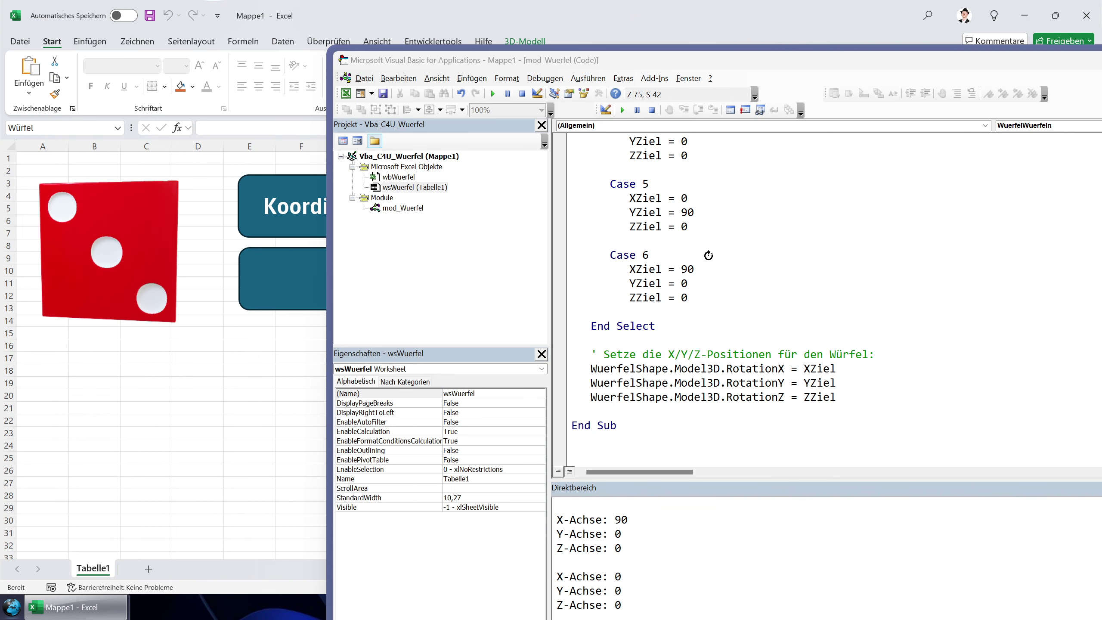
Step: Select the die on the sheet, then add a blank line after the RotationZ line
left_click(114, 247)
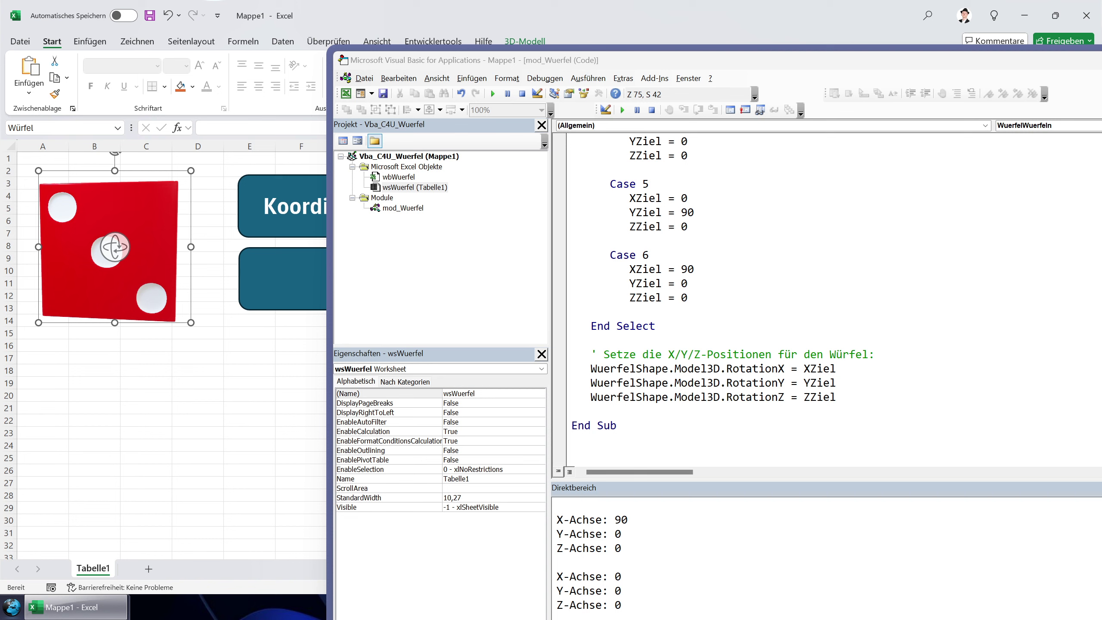
scroll(825, 300, "up", 7)
scroll(824, 300, "down", 5)
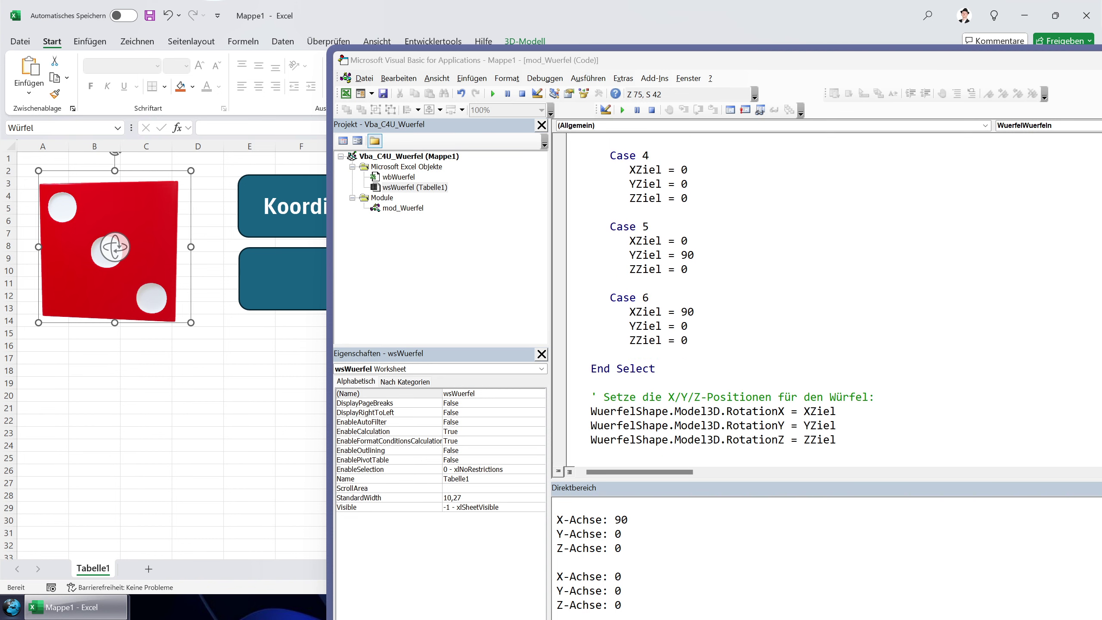
scroll(824, 299, "down", 2)
key("alt+F11")
key("Return")
key("Return")
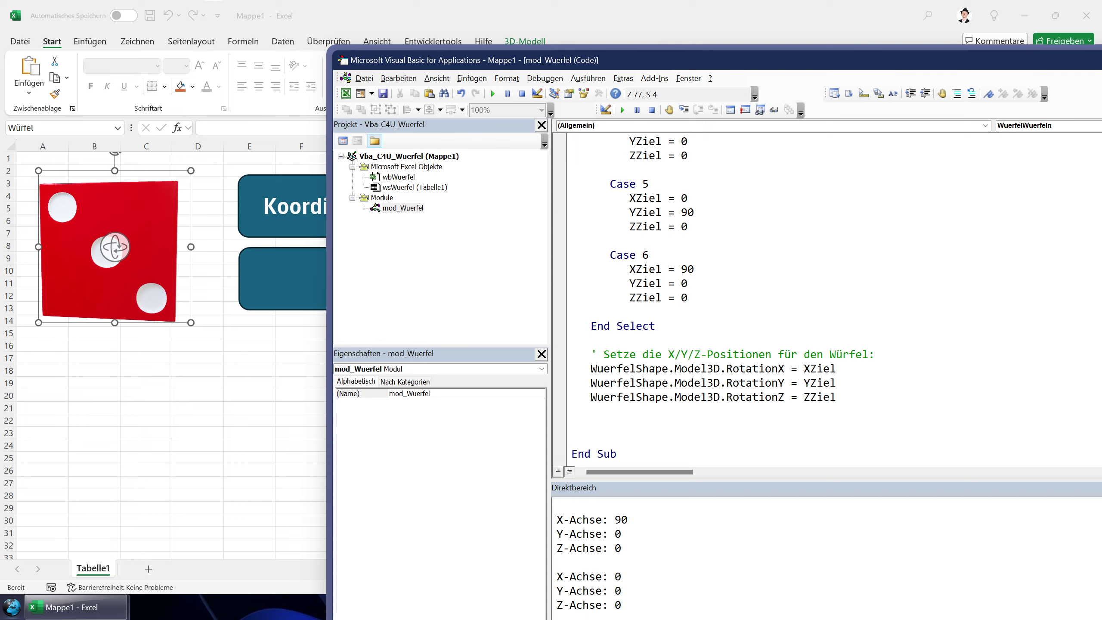
Step: Cut and paste back the rotation block, then select its comment and three rotation lines
key("ctrl+z")
key("ctrl+z")
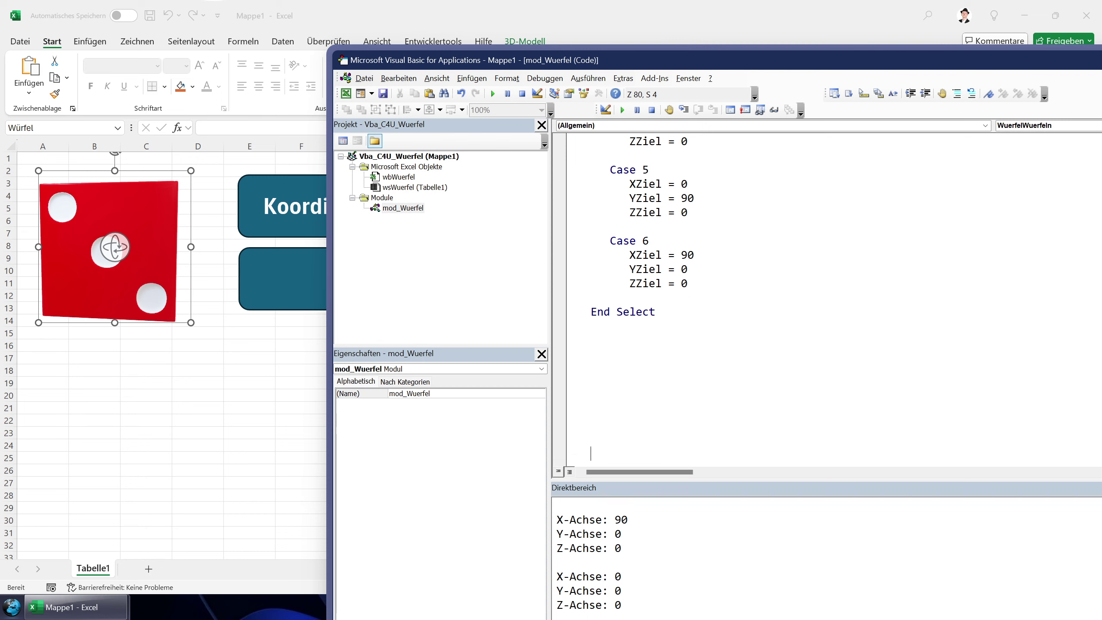
scroll(824, 299, "up", 1)
scroll(824, 299, "up", 1)
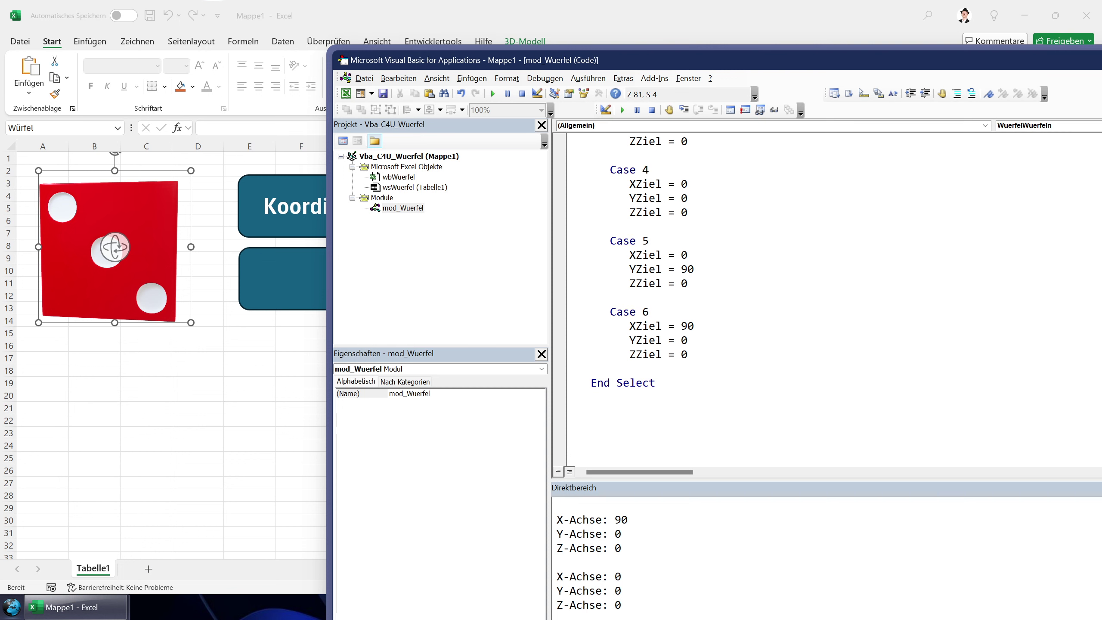
scroll(824, 300, "down", 2)
key("ctrl+z")
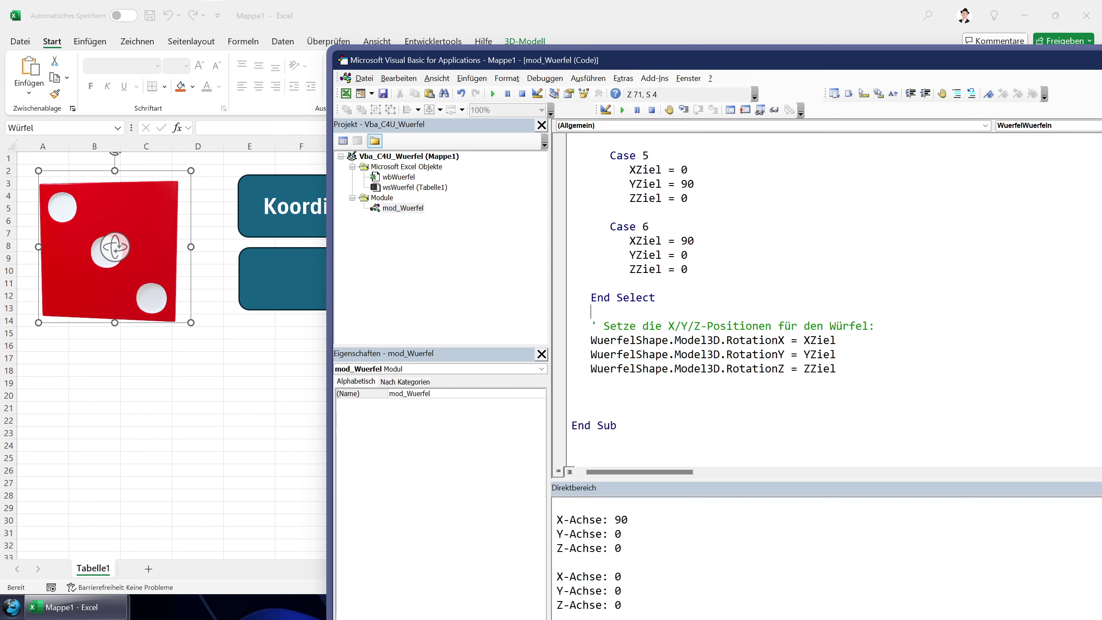
key("shift+Down")
key("shift+Down")
key("shift+Down")
left_click_drag(885, 369, 545, 327)
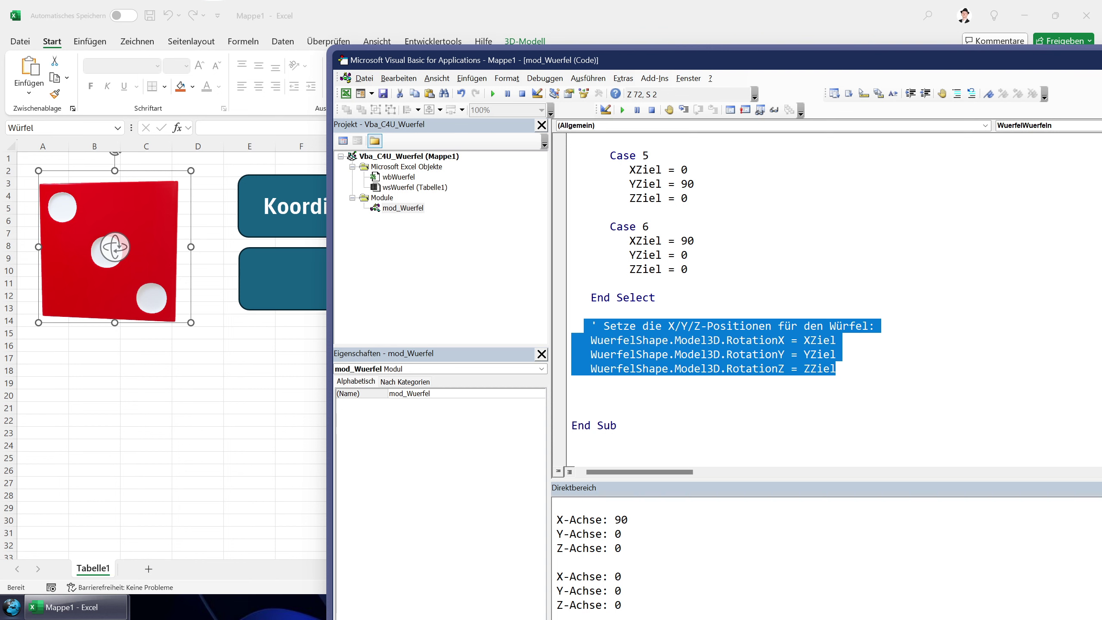
Step: Comment out the rotation lines and add the comment 'Wieviele Extraumdrehungen machen wir pro Koordinatentyp?'
left_click(957, 94)
left_click(591, 396)
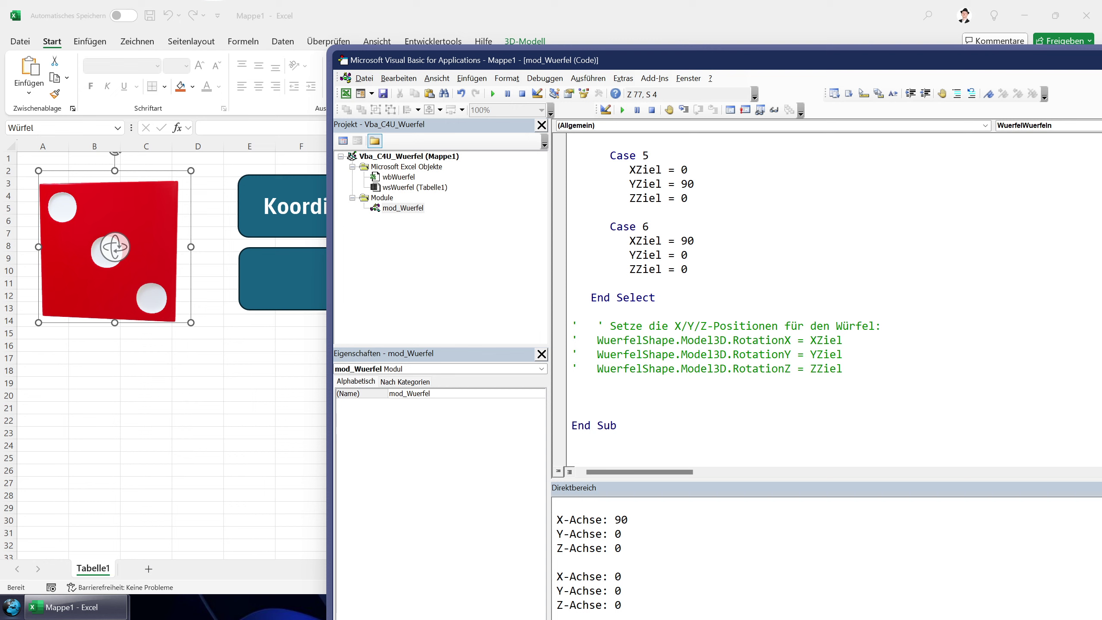
type("' Wie")
type("viele Extra")
type("umdrehungen ")
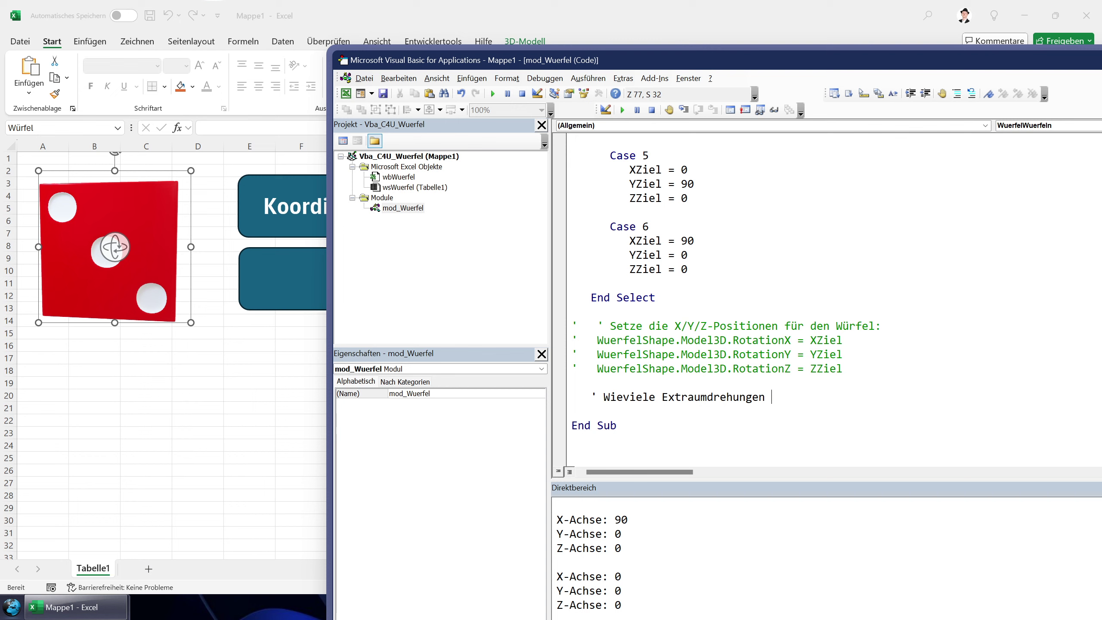
type("machen")
type(" wir pro Koordi")
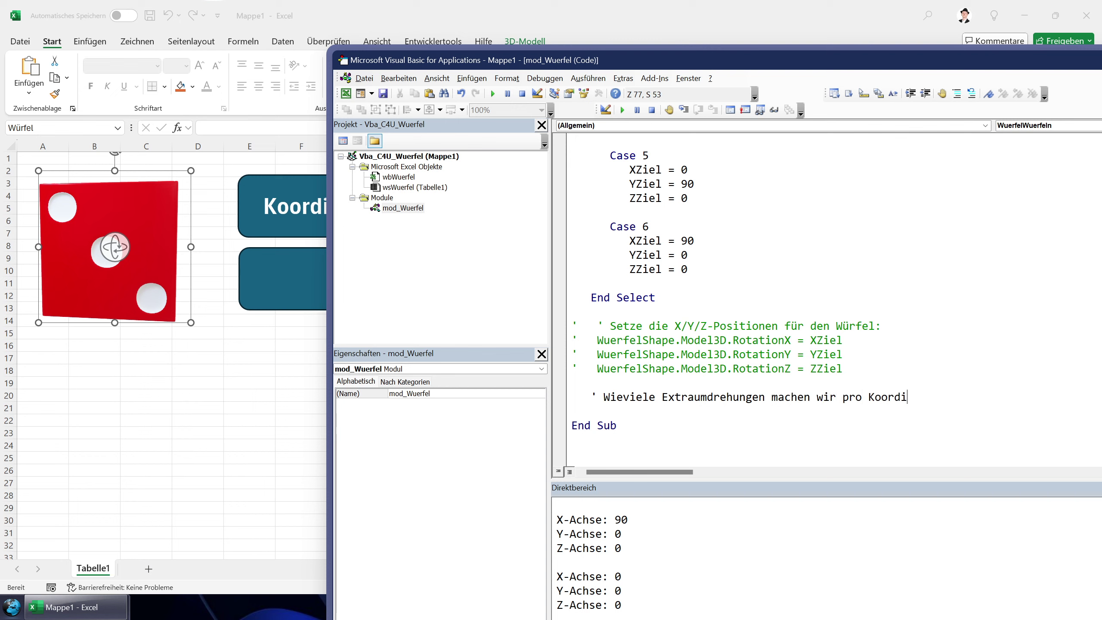
type("natentyp")
type("?")
key("Return")
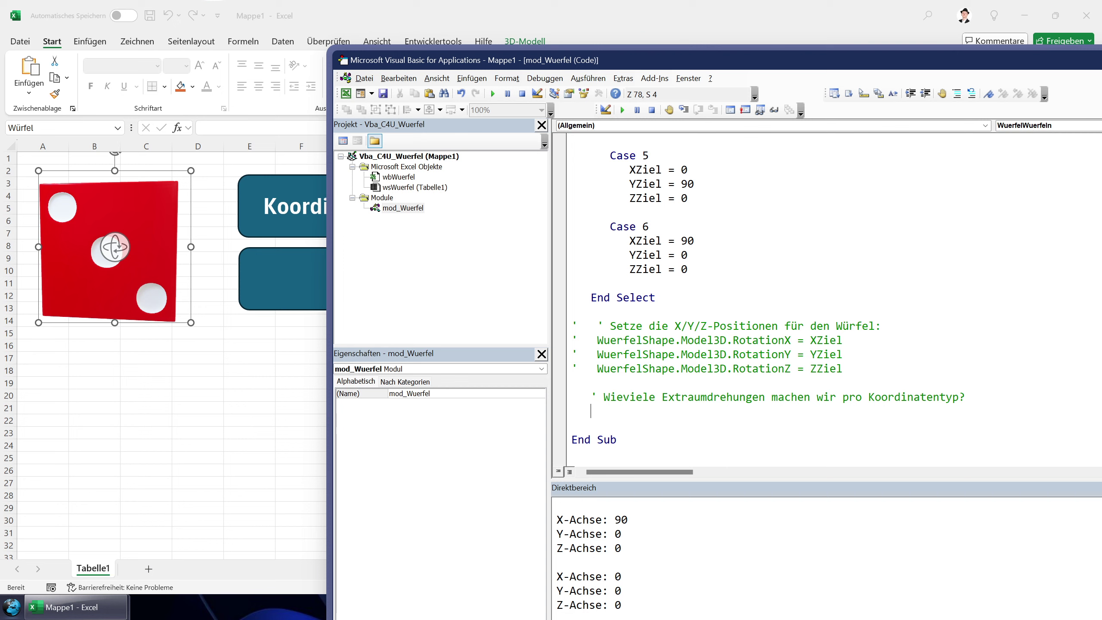
Step: Add three Dim lines declaring XUmdrehungen, YUmdrehungen and ZUmdrehungen, each As Integer, below the extra-rotations comment
left_click(592, 397)
type("dim ")
type("XUmdrehungen ")
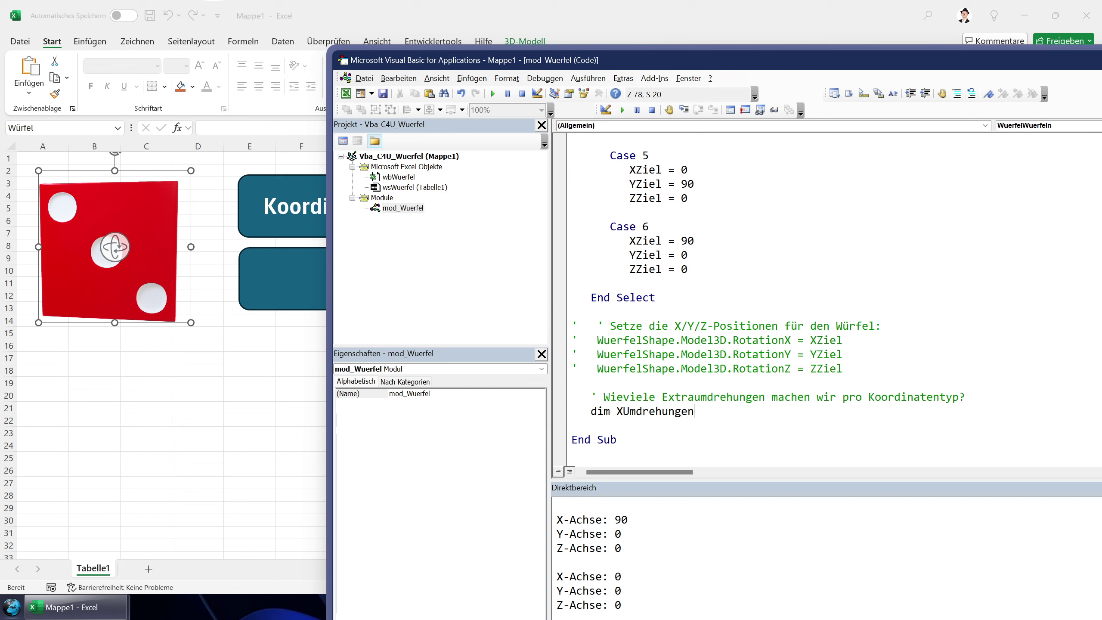
type("as ")
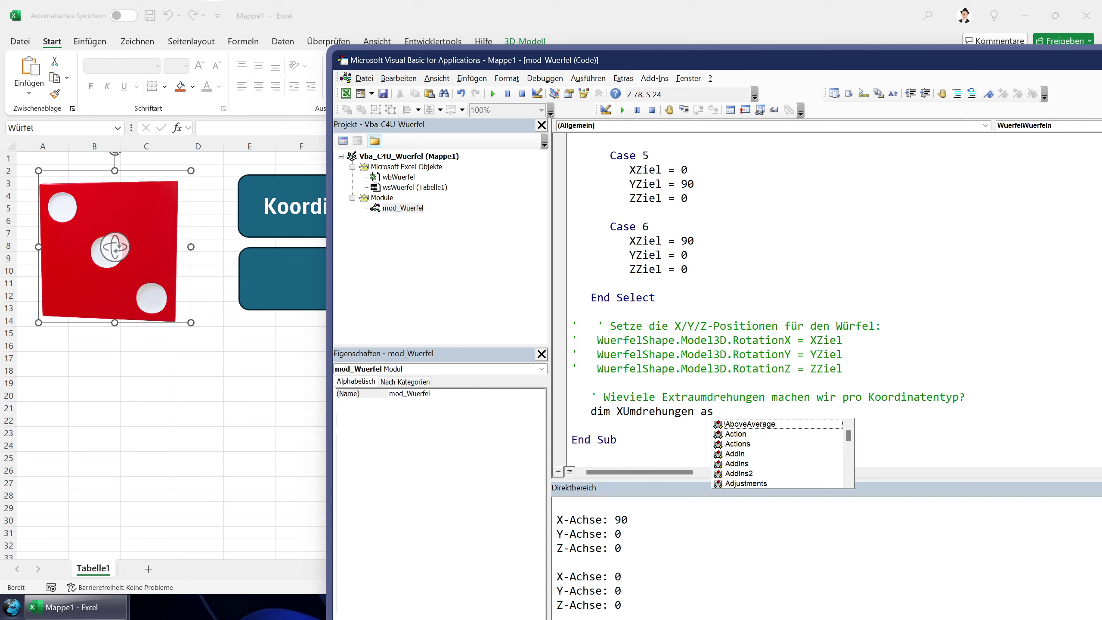
type("int")
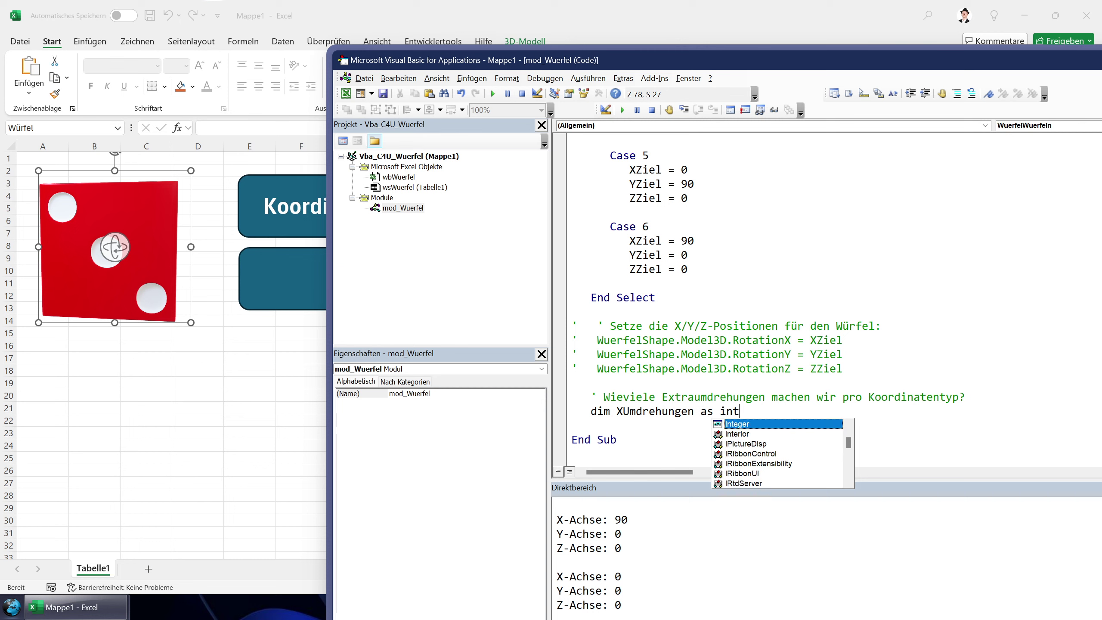
key("Tab")
key("Return")
type("dim")
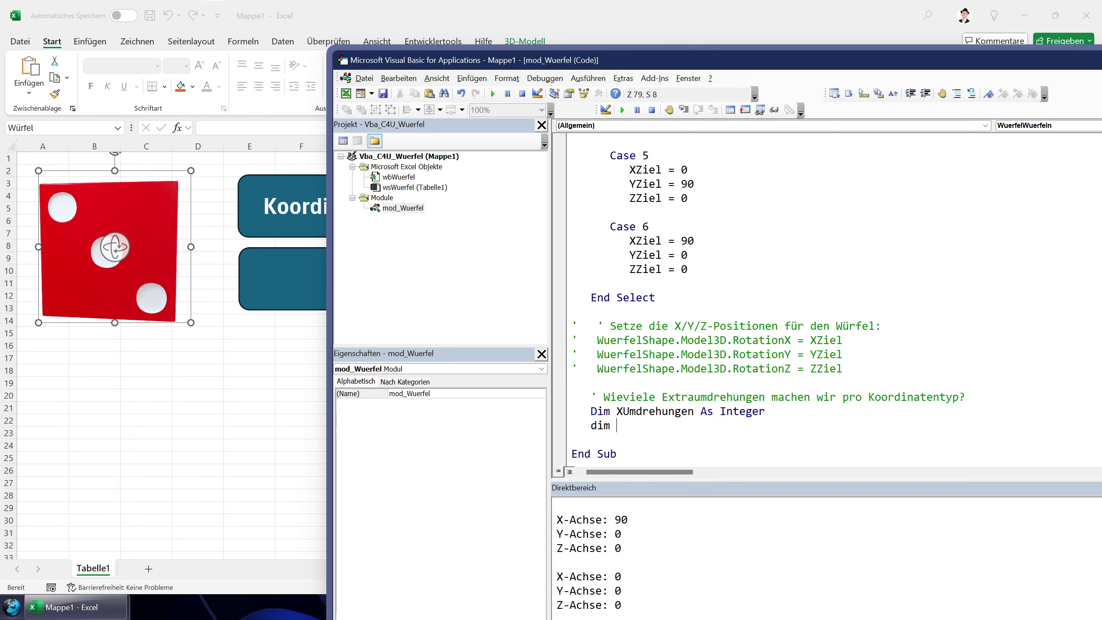
type(" YUmdr")
key("ctrl+space")
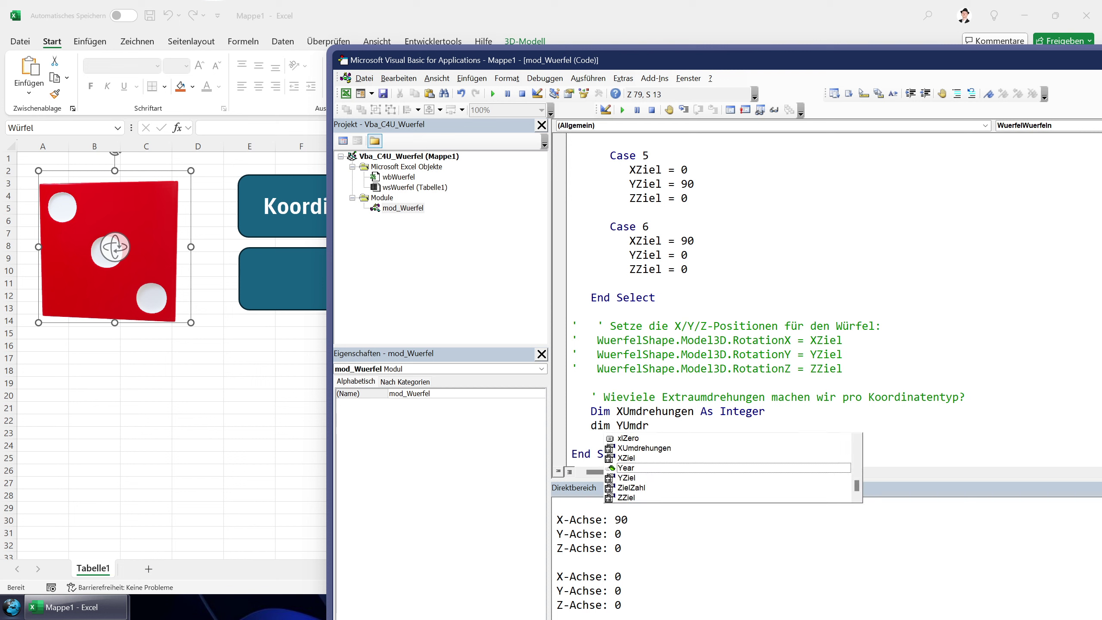
type("ehungen as int")
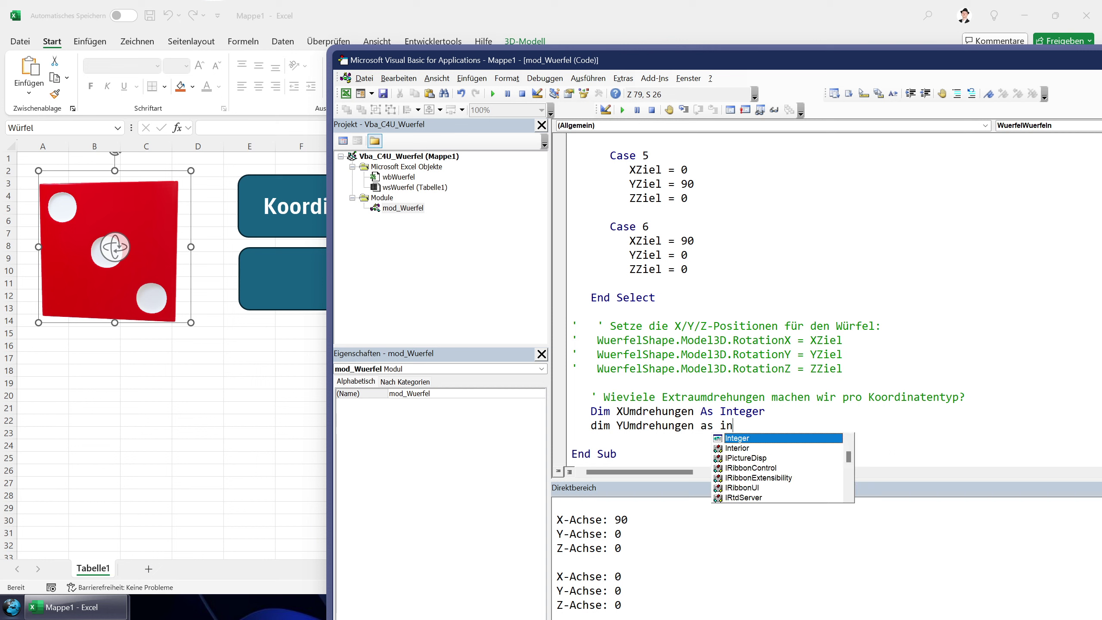
key("Tab")
key("Return")
type("dim ")
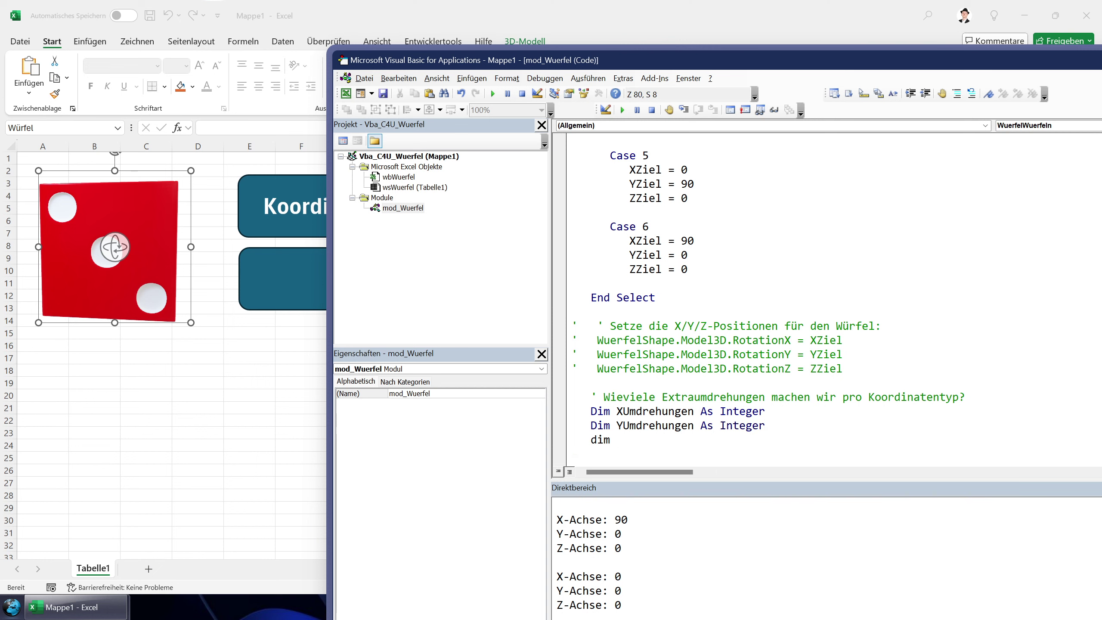
type("ZUmdrehungen as int")
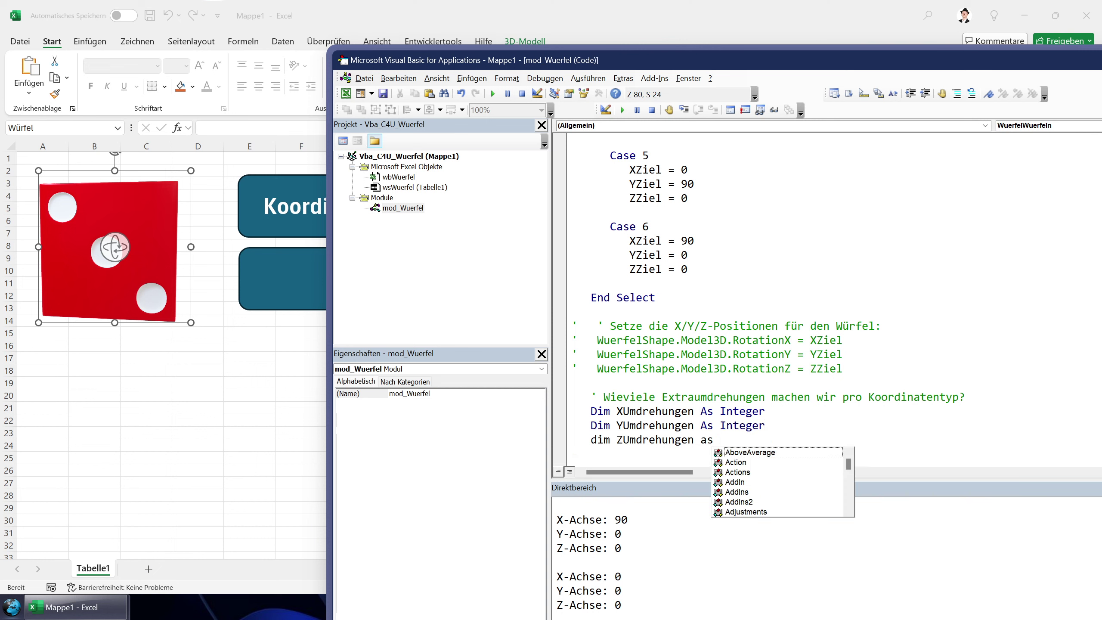
key("Tab")
key("Return")
key("Return")
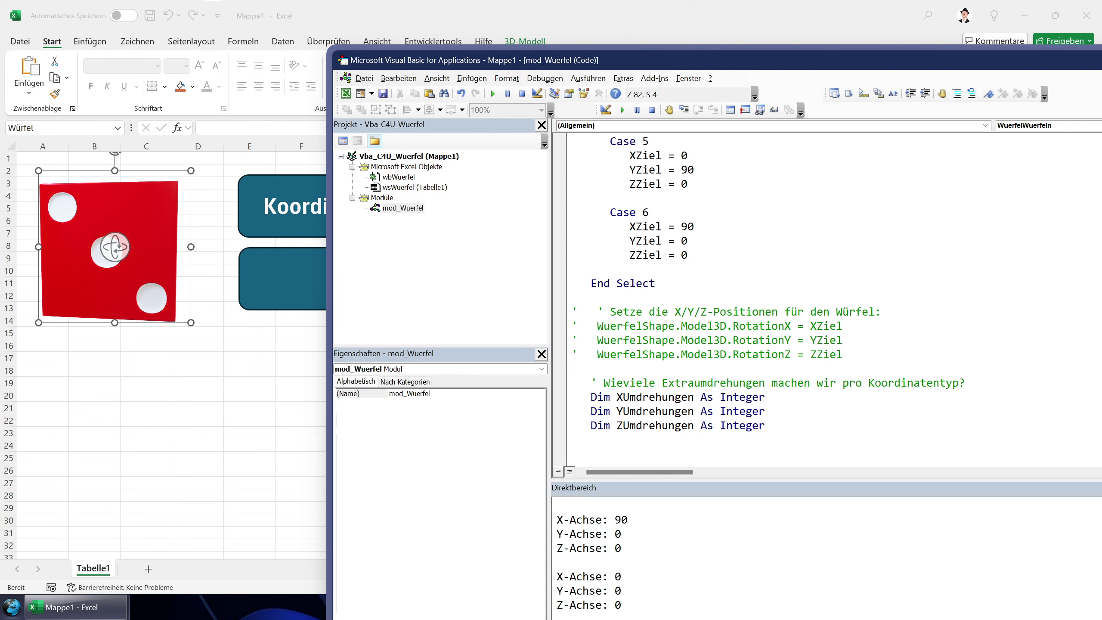
Step: Declare Dim MaxUmdrehungen As Integer after the ZUmdrehungen declaration
left_click(591, 425)
type("dim ")
type("Ob")
key("BackSpace")
type("be")
key("BackSpace")
key("BackSpace")
key("BackSpace")
type("MaxUmdreh")
type("ungen as In")
key("Tab")
key("Return")
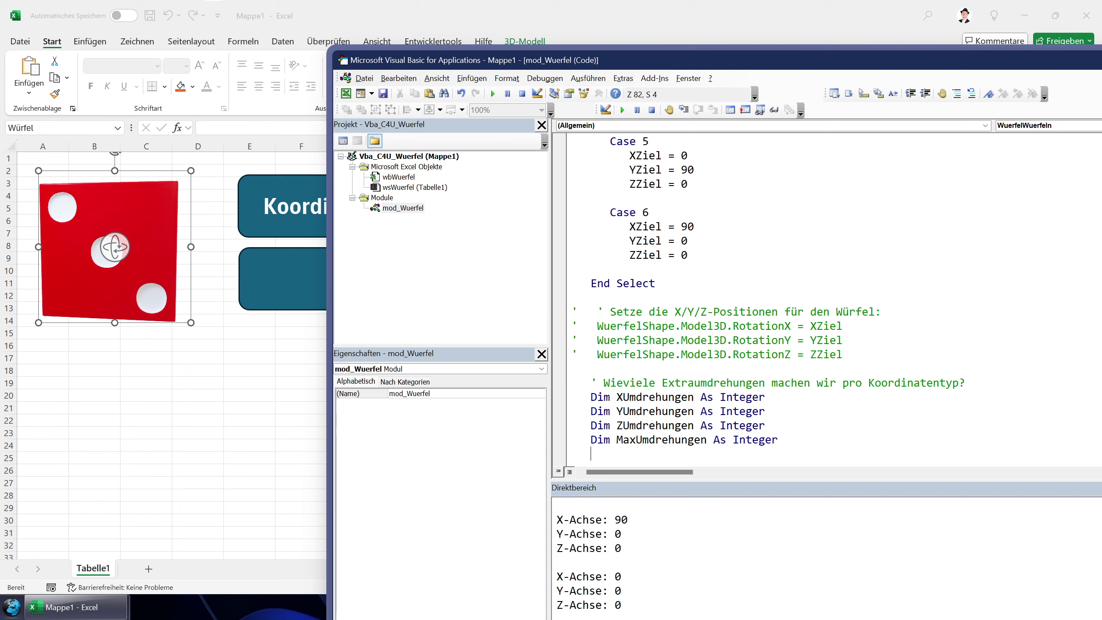
key("Return")
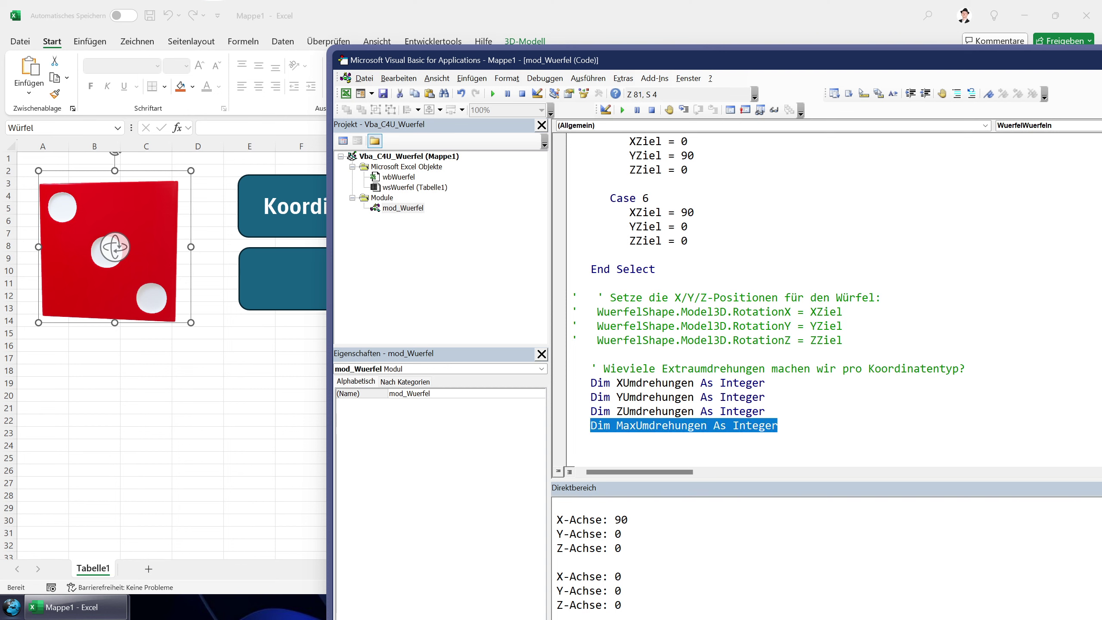
Step: Type a MaxUmdrehungen = 3 line further down, then delete it again
left_click(591, 439)
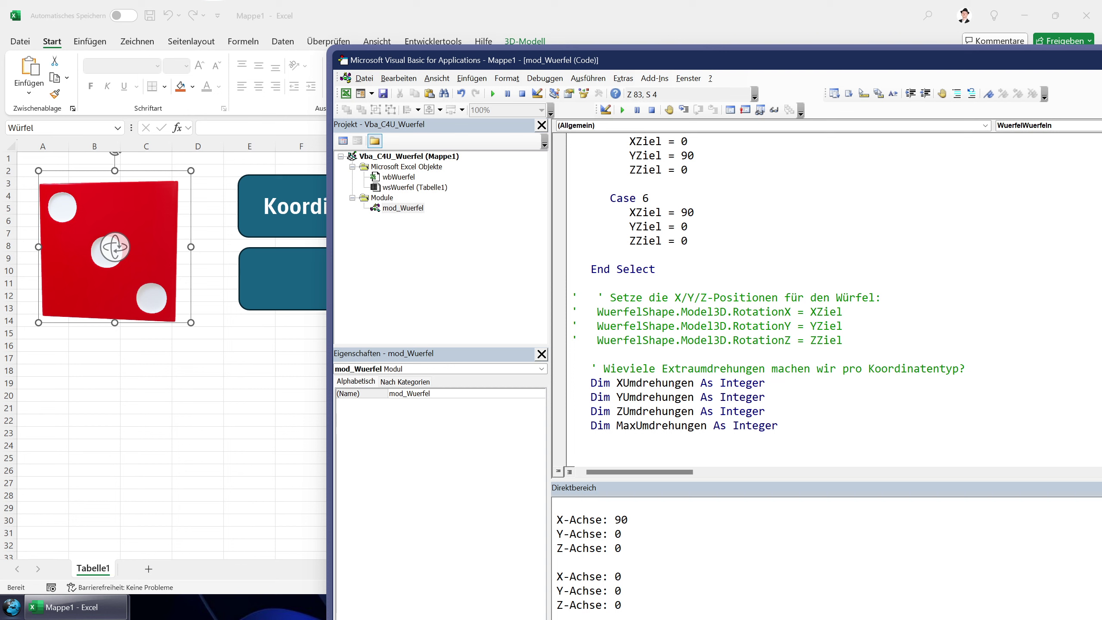
scroll(824, 296, "down", 2)
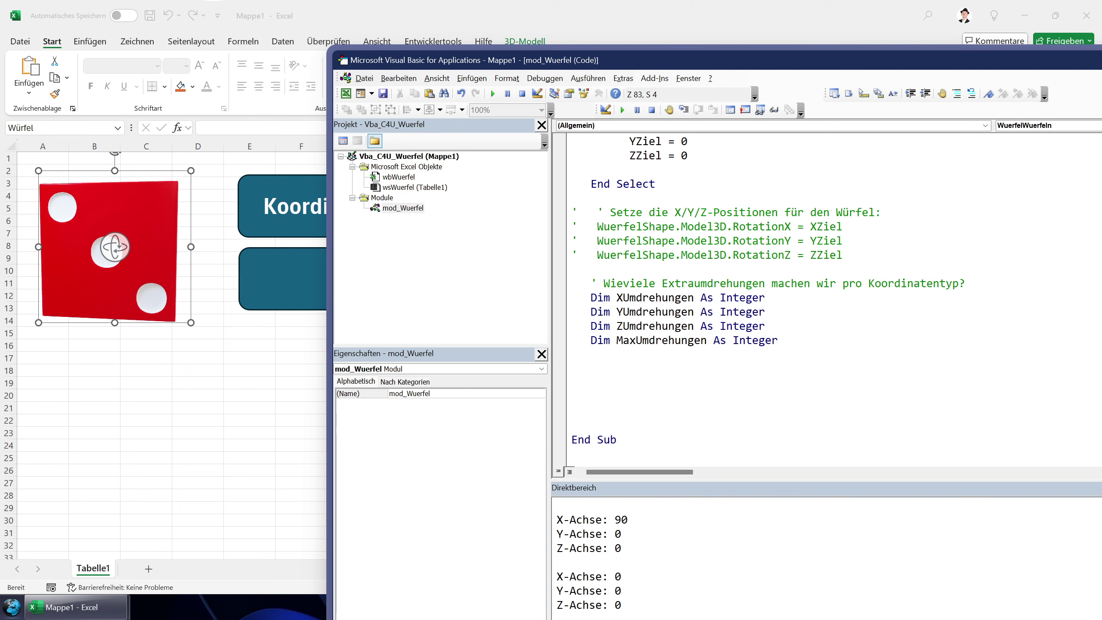
type("maxumdrehu")
type("ngen = 3")
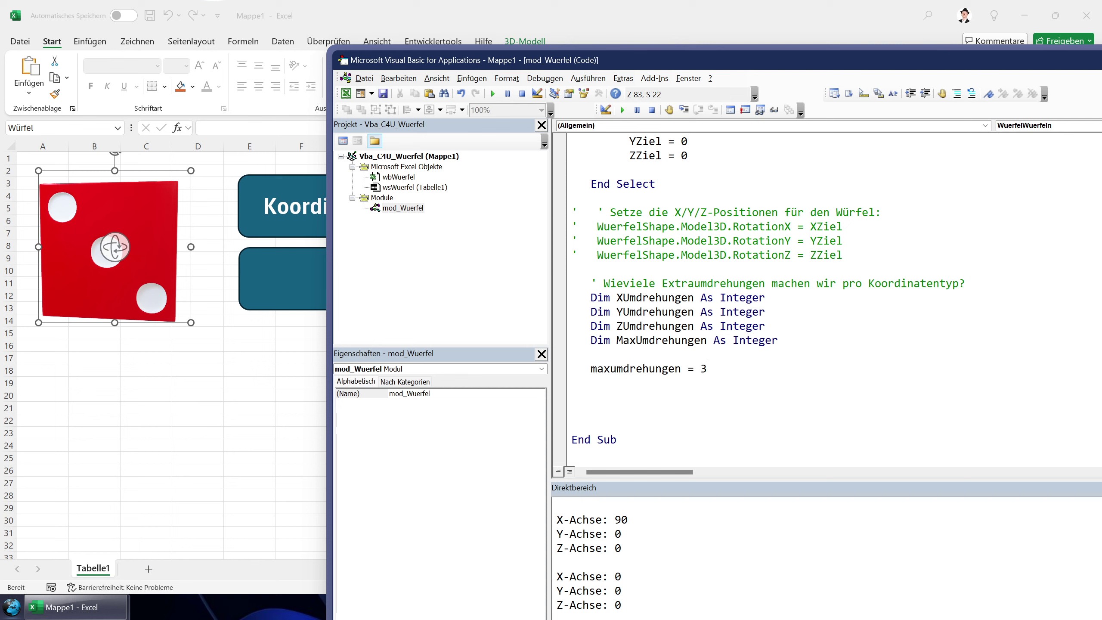
key("Return")
key("Return")
key("shift+Up")
key("Delete")
Step: Below the ZZiel declaration, add the comment ' Lokale Variablen definieren: followed by MaxUmdrehungen = 3
scroll(824, 296, "up", 3)
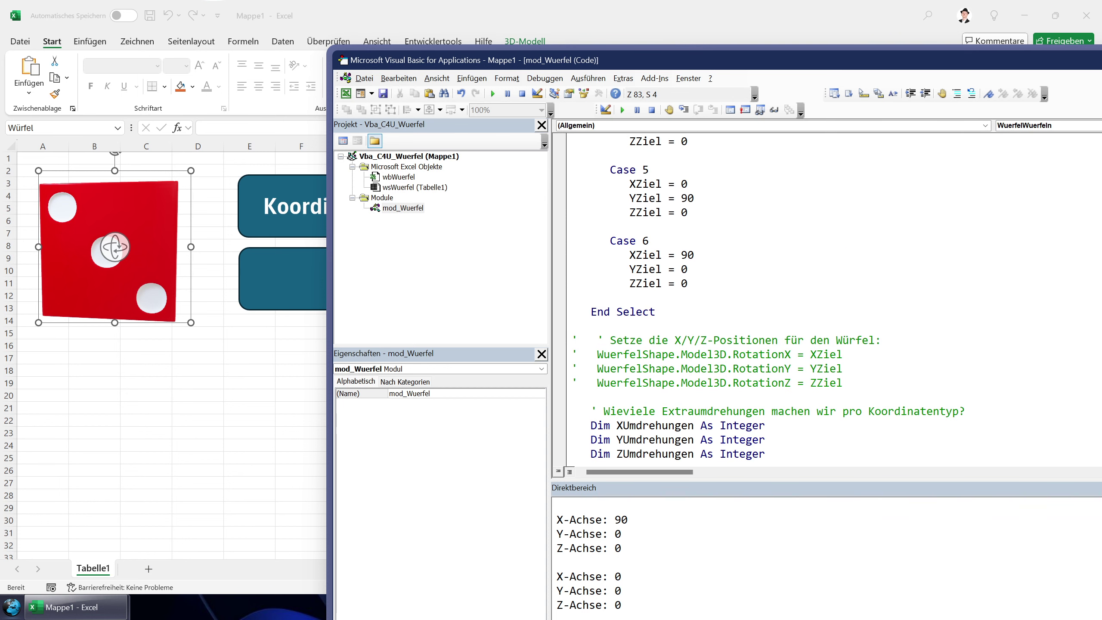
scroll(825, 295, "up", 2)
scroll(825, 295, "up", 5)
scroll(825, 295, "up", 3)
scroll(824, 296, "up", 4)
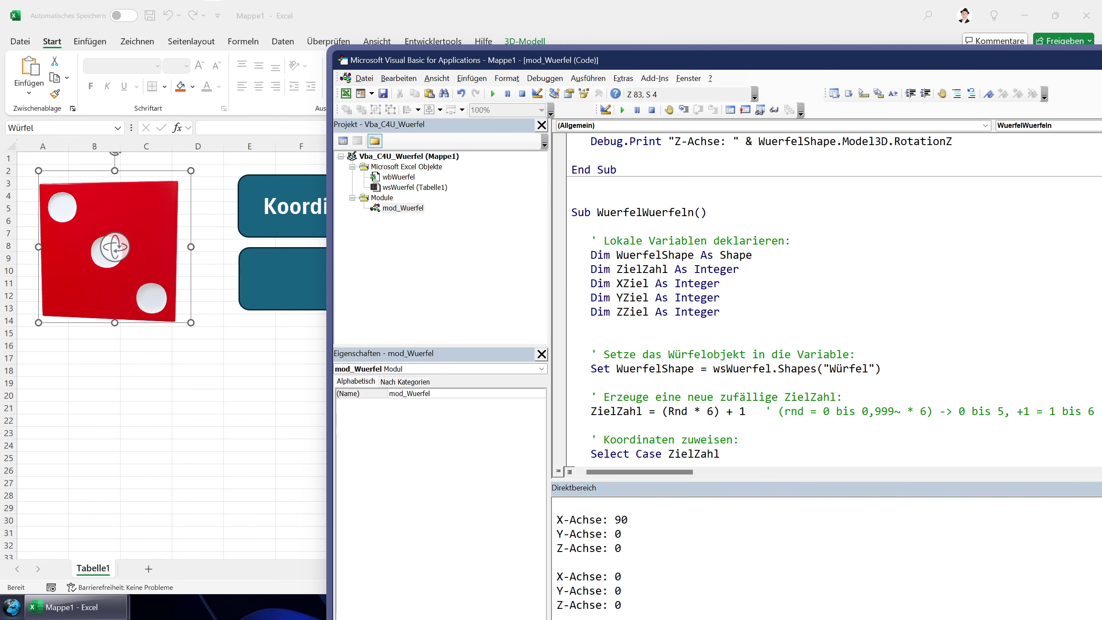
left_click(593, 340)
type("' Loka")
type("le Variablen definieren")
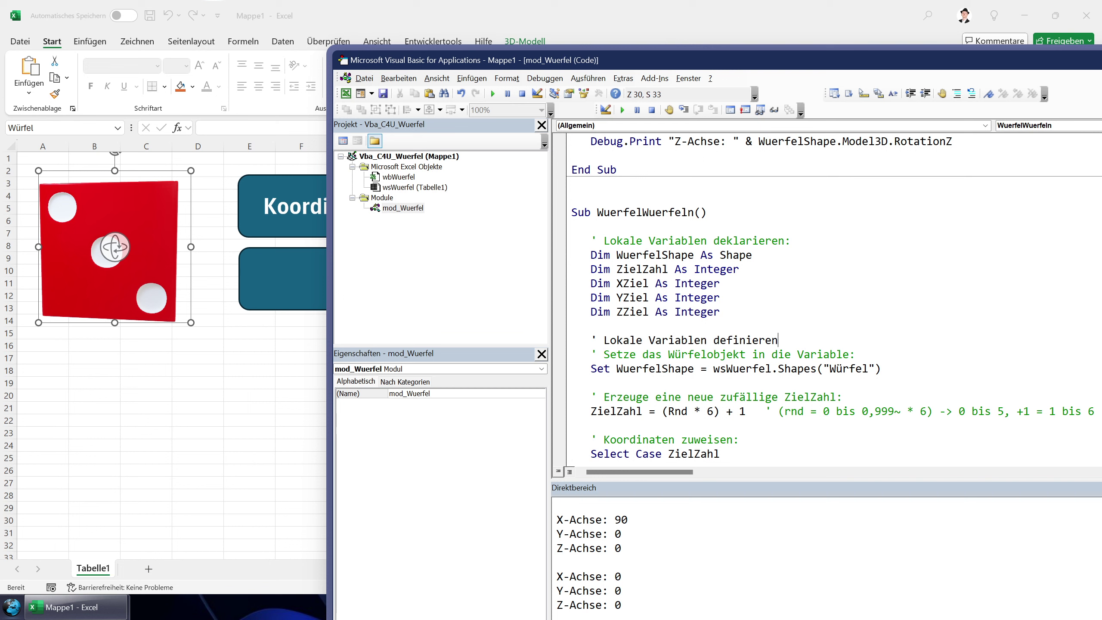
type(":")
key("Return")
type("MaxUmdrehungen = 3")
key("Return")
Step: Move the MaxUmdrehungen As Integer declaration up into the top Dim block after ZZiel
scroll(824, 299, "down", 5)
scroll(824, 300, "down", 5)
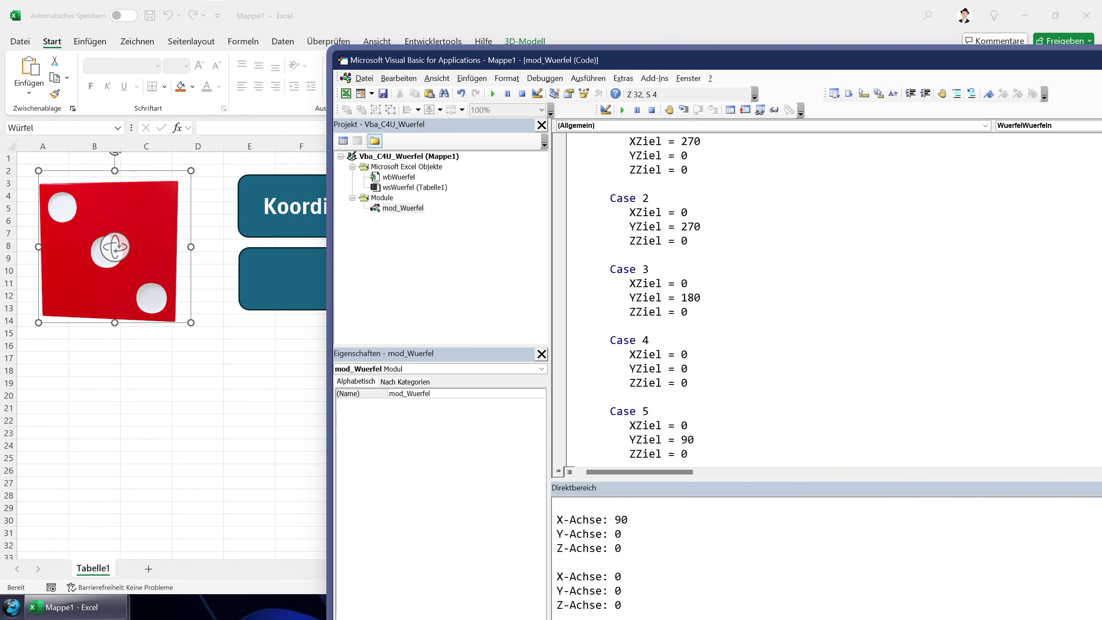
scroll(824, 299, "down", 5)
scroll(824, 300, "down", 5)
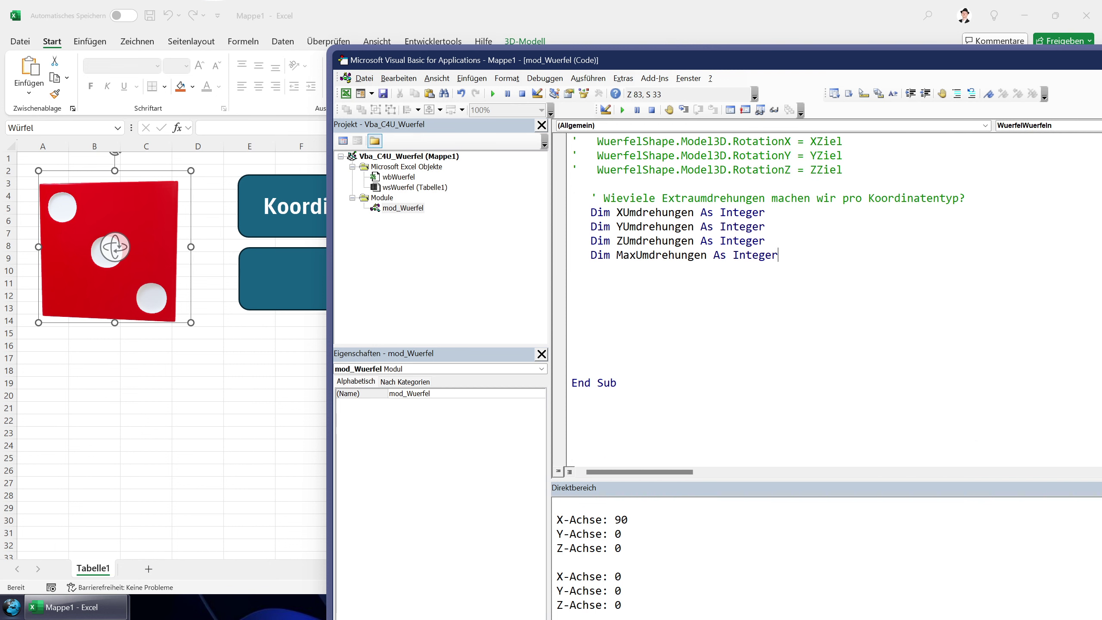
left_click_drag(778, 254, 591, 255)
key("ctrl+c")
key("Delete")
scroll(825, 300, "up", 10)
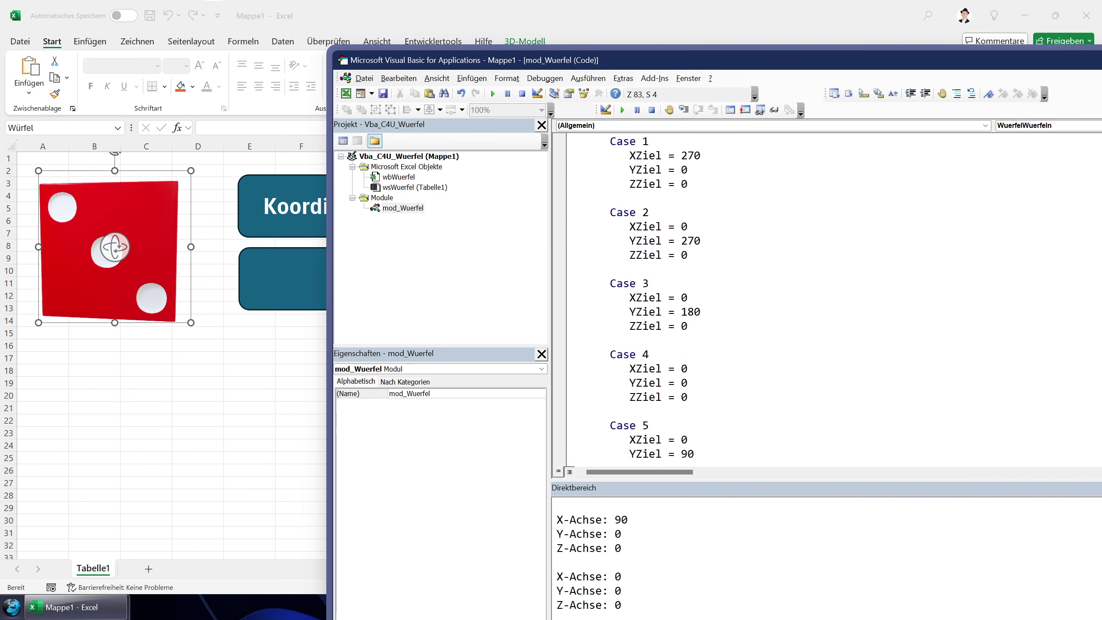
scroll(825, 300, "up", 6)
scroll(825, 300, "up", 1)
scroll(824, 300, "up", 2)
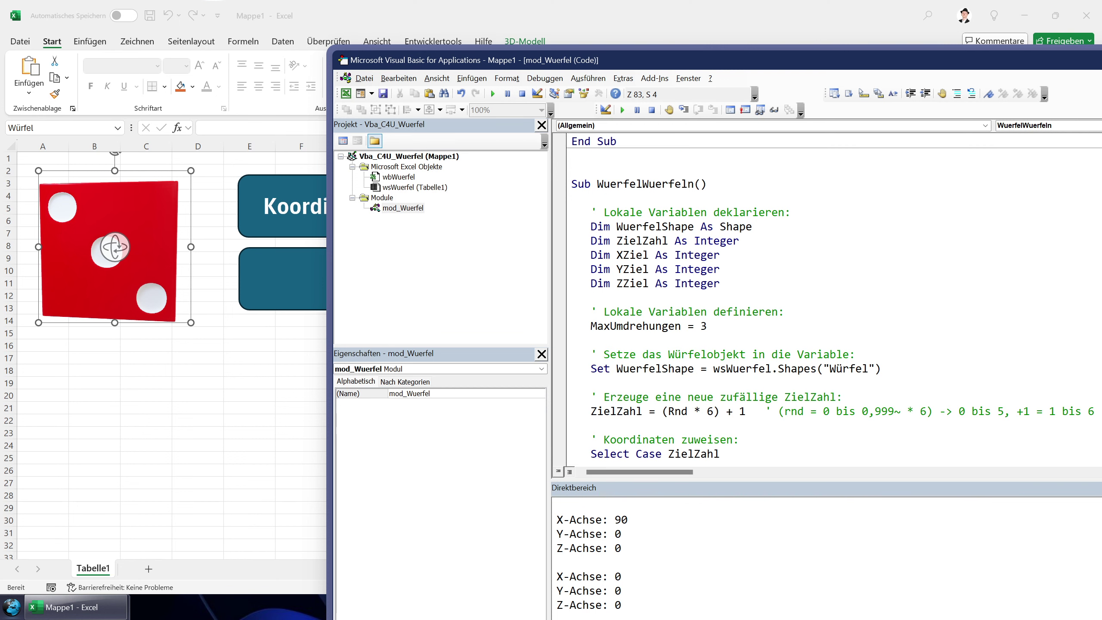
left_click(720, 283)
key("Return")
key("ctrl+v")
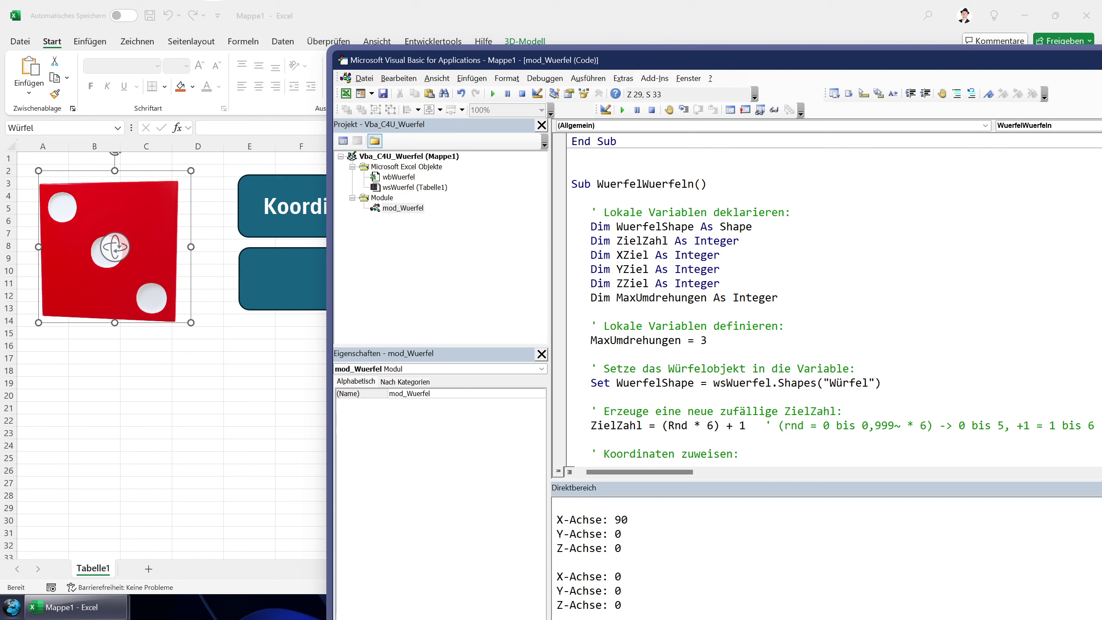
scroll(824, 300, "down", 13)
scroll(824, 299, "down", 5)
Step: Add the line XUmdrehungen = (Rnd * MaxUmdrehungen) + 1 above End Sub
left_click(591, 298)
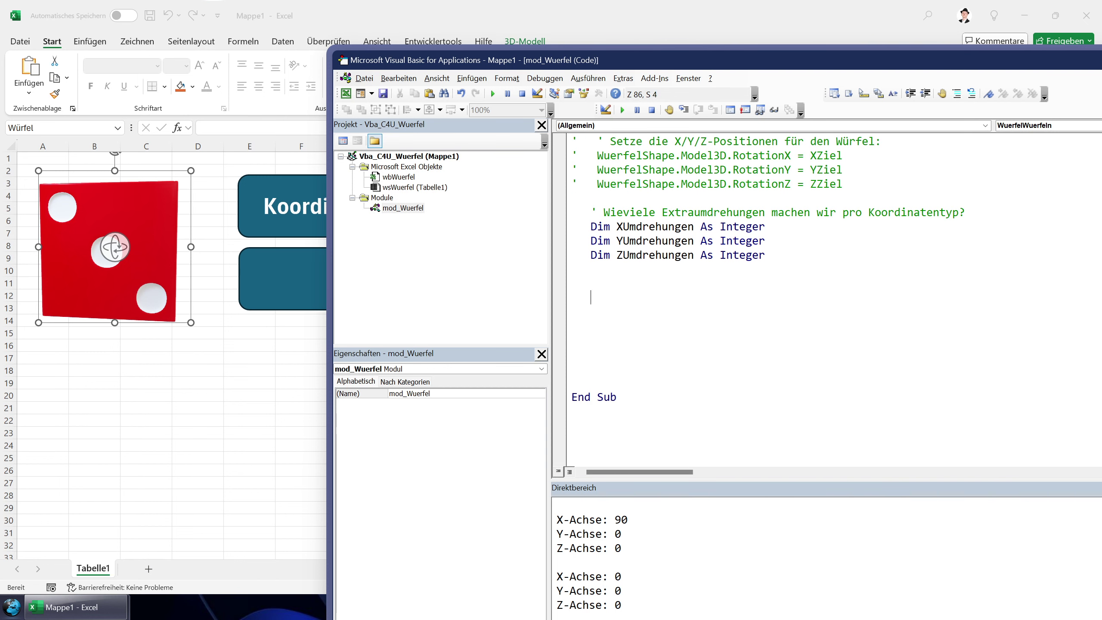
key("ctrl+v")
key("Return")
key("Return")
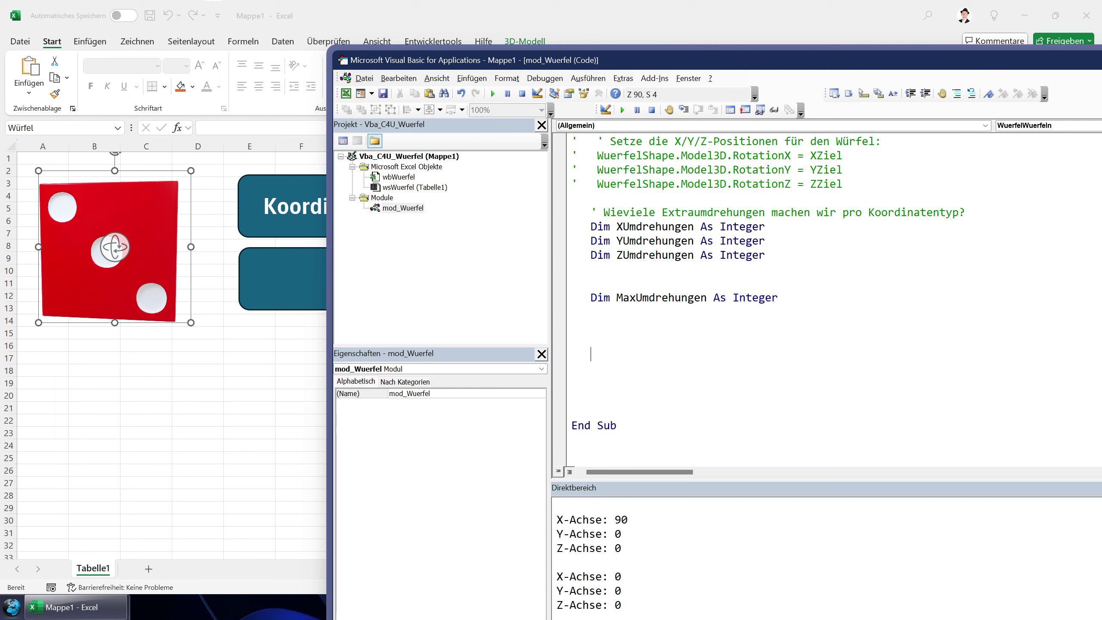
type("xumdrehungen ")
type("= (")
type("rnd * ma")
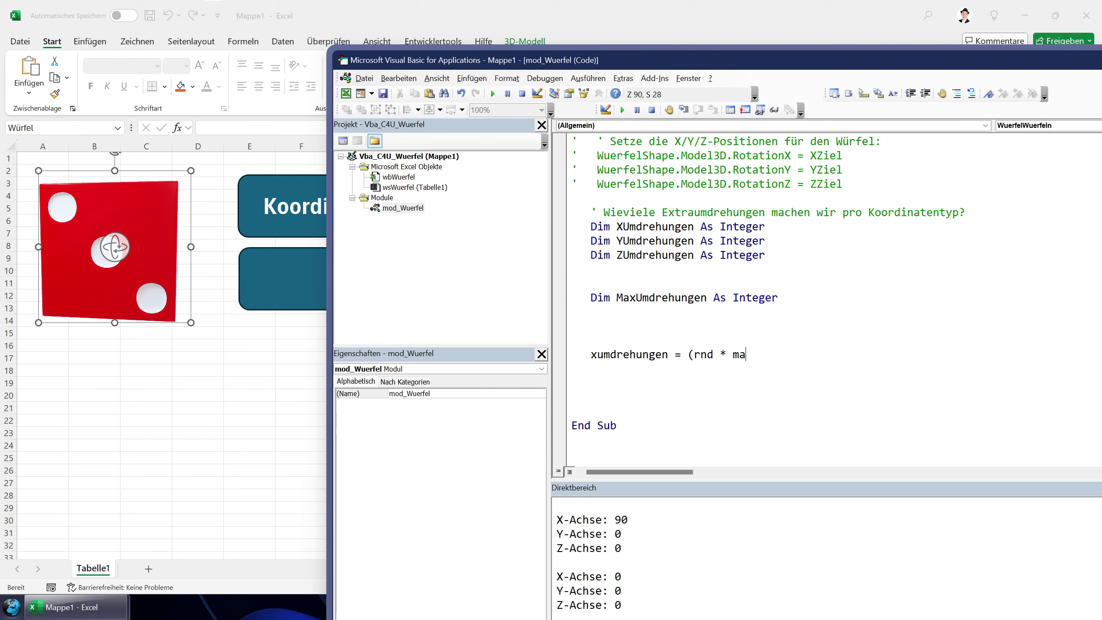
type("xumdrehungen) +")
type(" 1")
key("Return")
Step: Add matching YUmdrehungen and ZUmdrehungen = (Rnd * MaxUmdrehungen) + 1 lines
type("y")
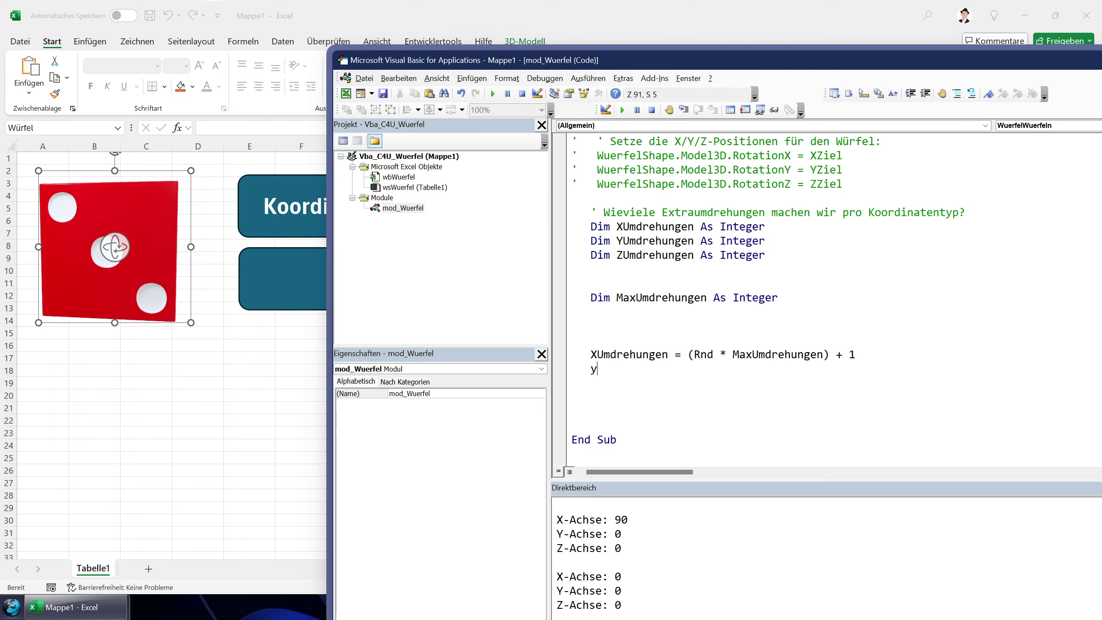
type("umdrehungen")
type(" = ")
type("(rnd * m")
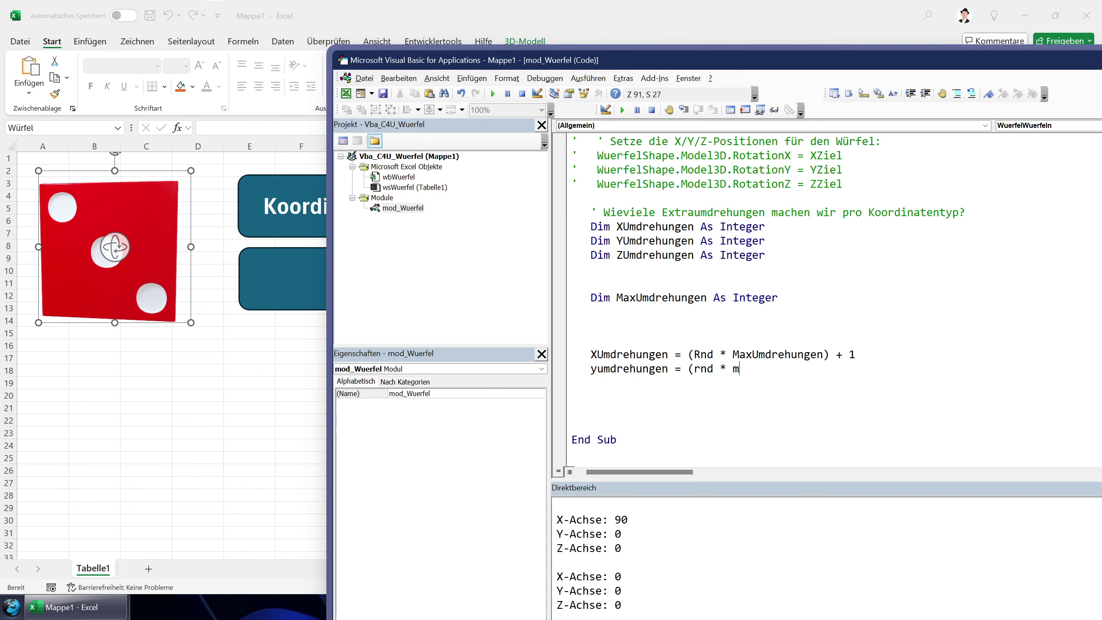
type("axumdrehungen")
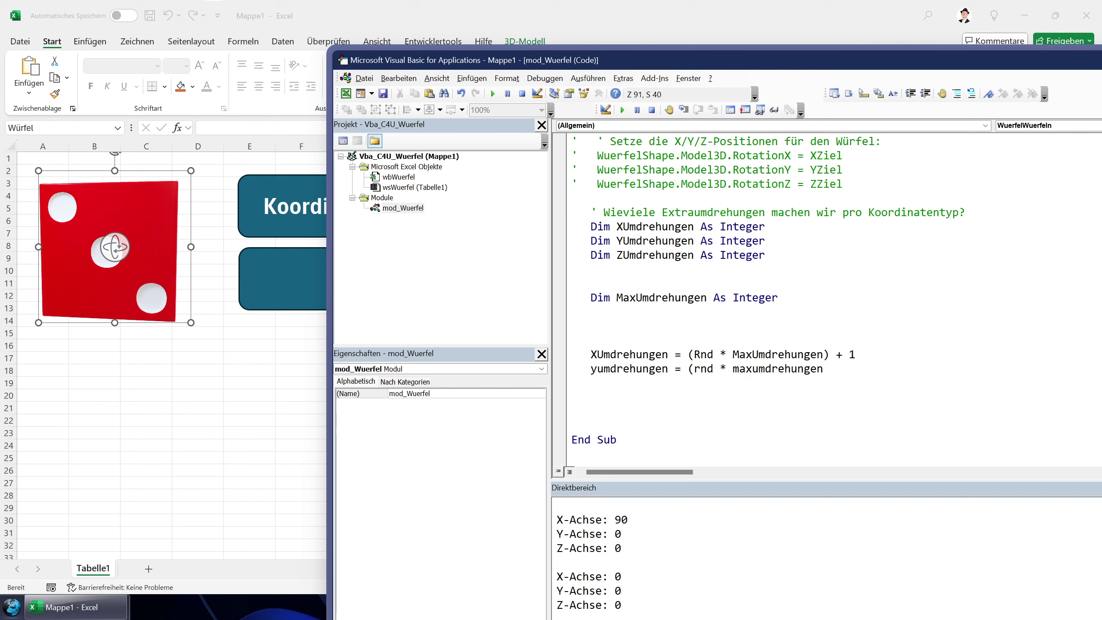
type(") + 1")
key("shift+Home")
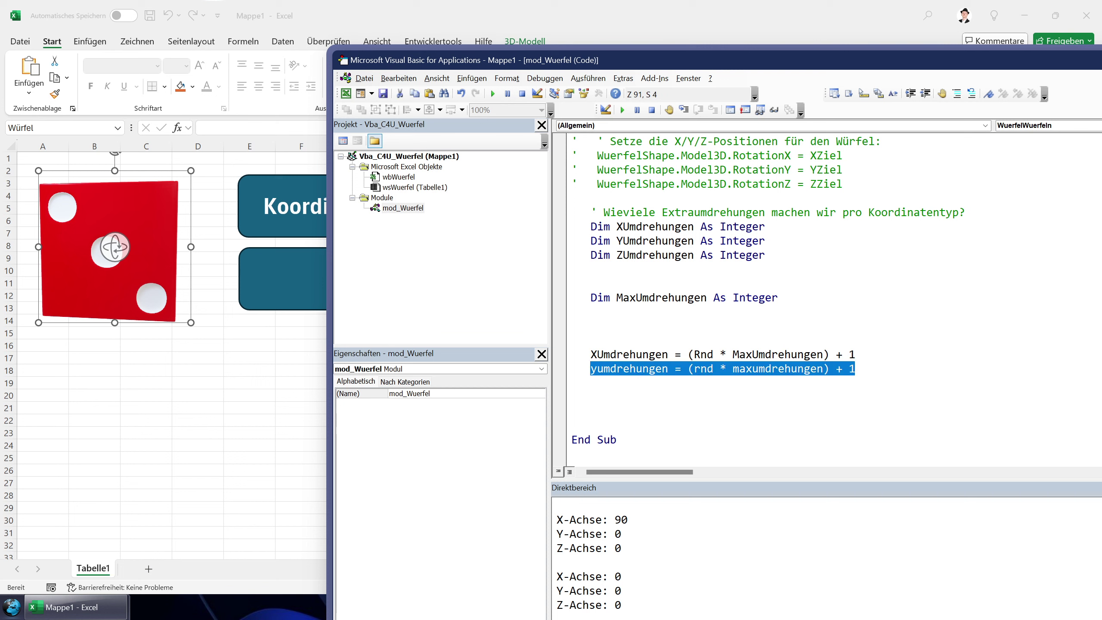
key("ctrl+c")
key("End")
key("Return")
key("ctrl+v")
key("Home")
type("z")
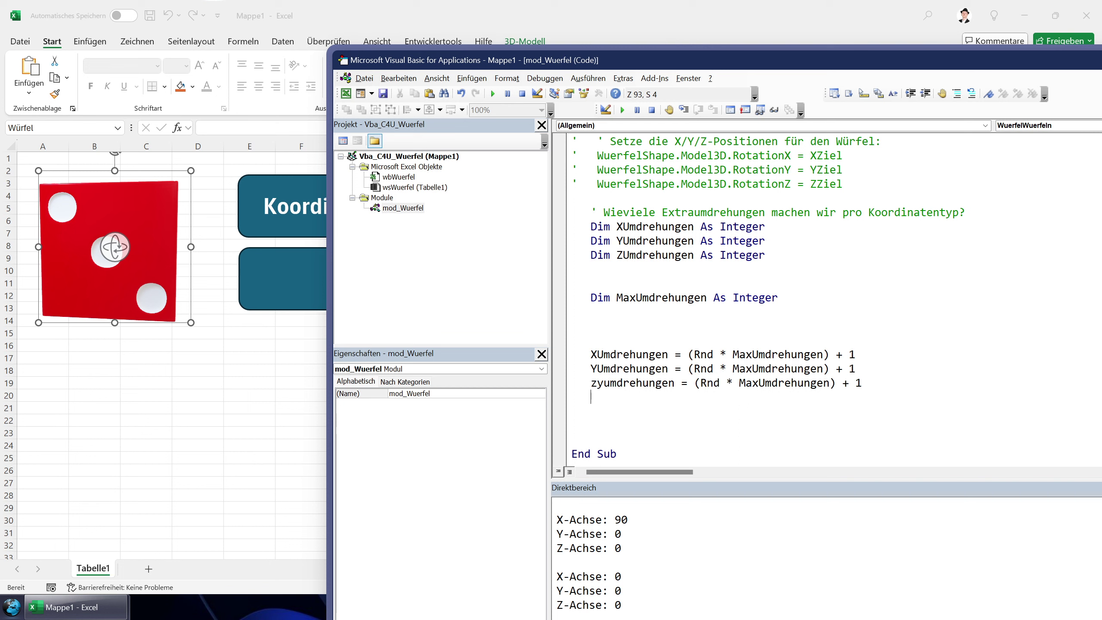
key("Delete")
Step: Delete the extra MaxUmdrehungen declaration and move the three rotation-count Dim lines under ZZiel
key("Down")
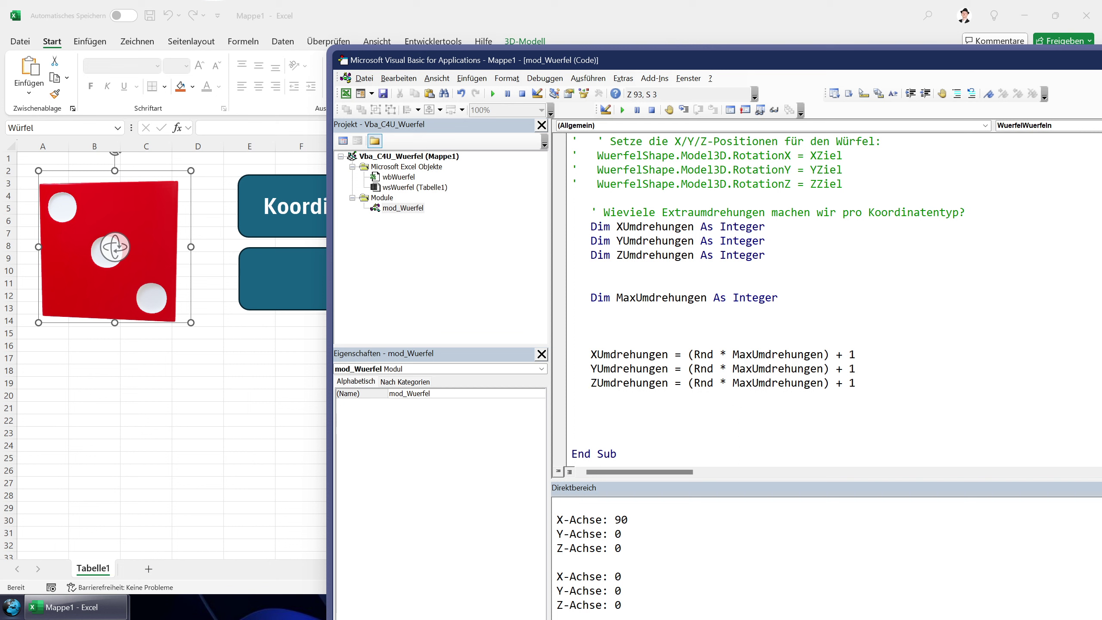
key("shift+Up")
key("Delete")
left_click_drag(765, 255, 593, 230)
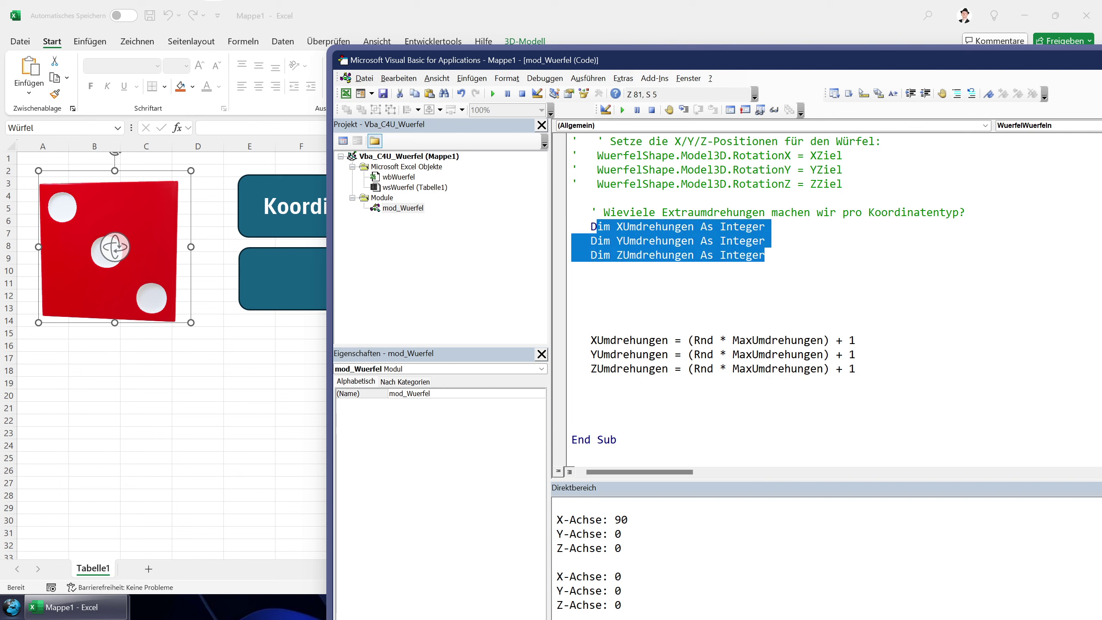
scroll(593, 230, "up", 7)
scroll(594, 230, "up", 4)
scroll(593, 229, "up", 8)
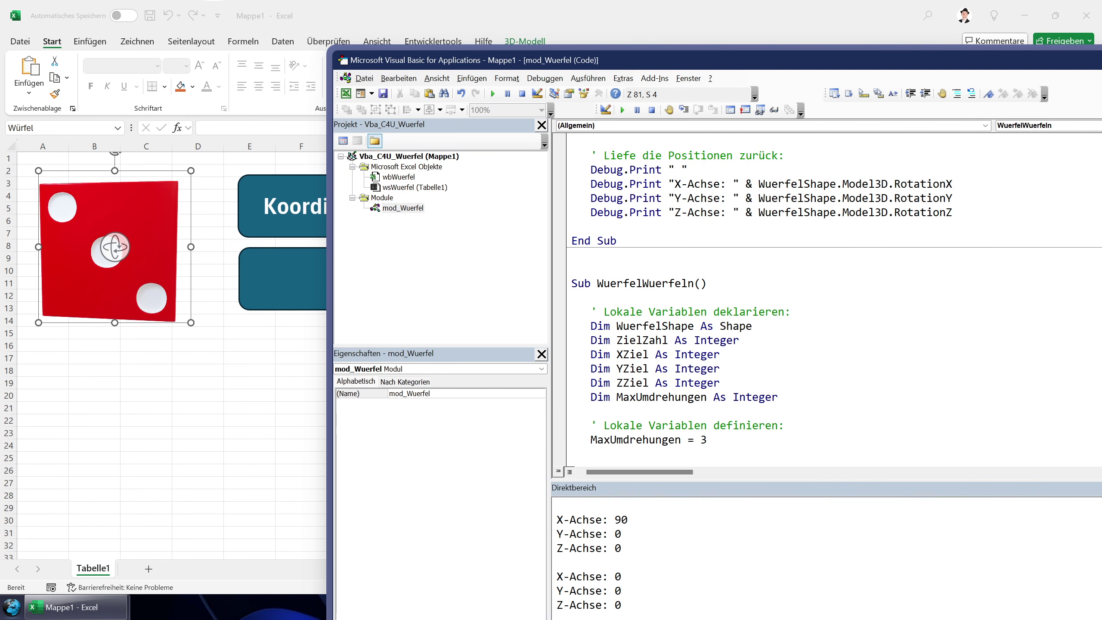
left_click(720, 382)
key("Return")
key("ctrl+v")
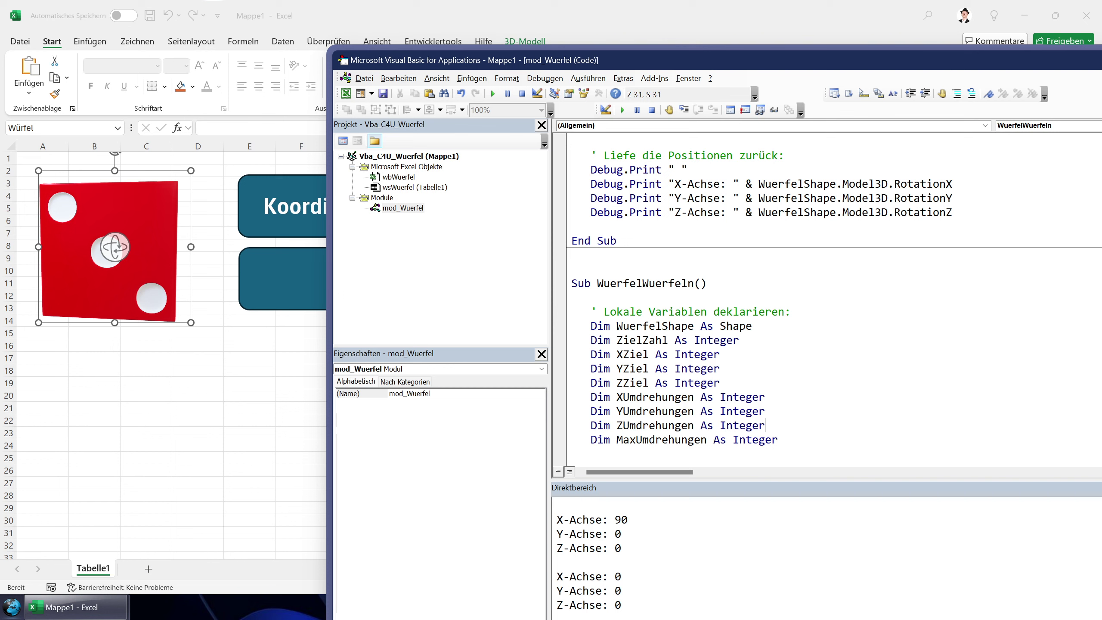
Step: Remove the blank lines above the XUmdrehungen formula
scroll(825, 295, "down", 4)
scroll(825, 295, "down", 15)
scroll(824, 295, "down", 2)
scroll(824, 295, "up", 1)
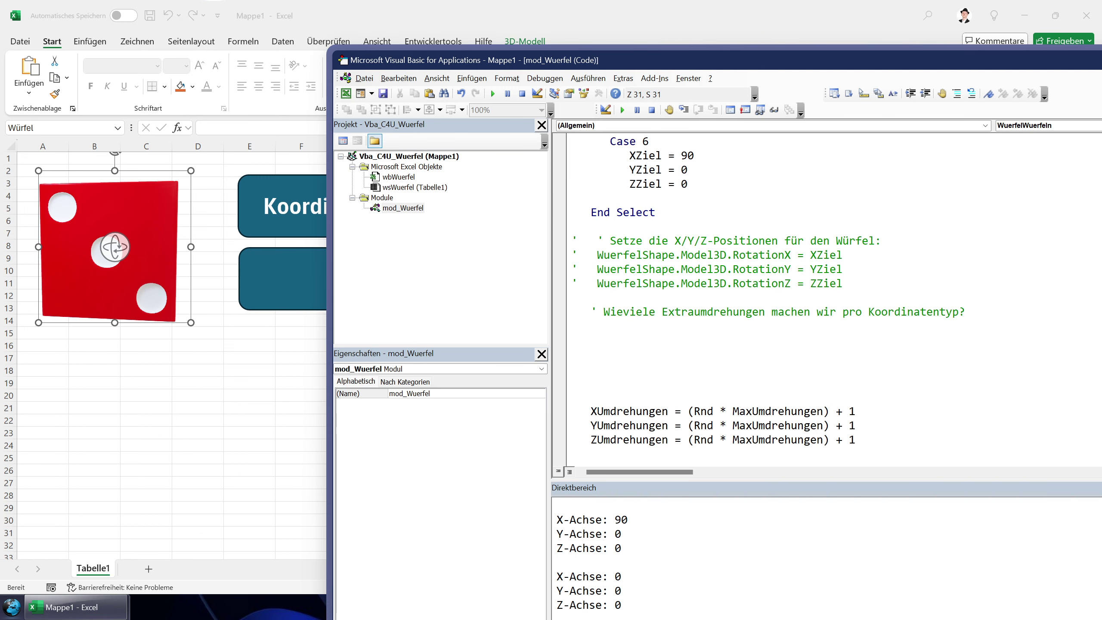
left_click(591, 396)
key("shift+Up")
key("shift+Up")
key("shift+Up")
key("shift+End")
key("Delete")
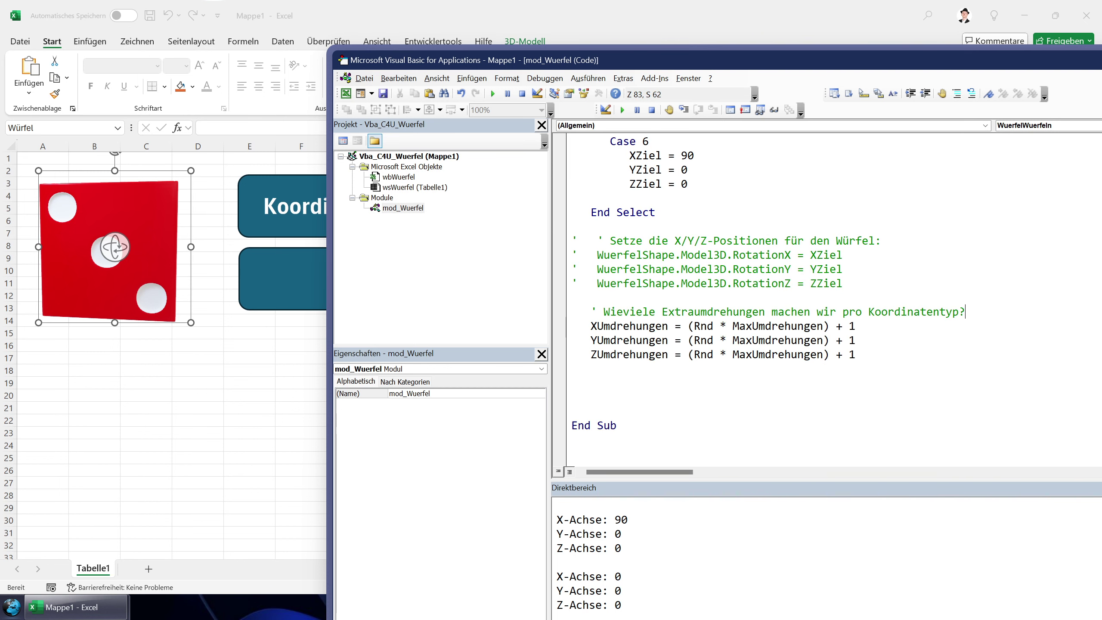
left_click(649, 325)
Step: Rotate the 3D die on the sheet and click it to roll
mouse_move(115, 248)
left_mouse_down()
mouse_move(222, 250)
mouse_move(245, 478)
mouse_move(236, 510)
mouse_move(148, 315)
mouse_move(104, 254)
mouse_move(82, 283)
left_mouse_up()
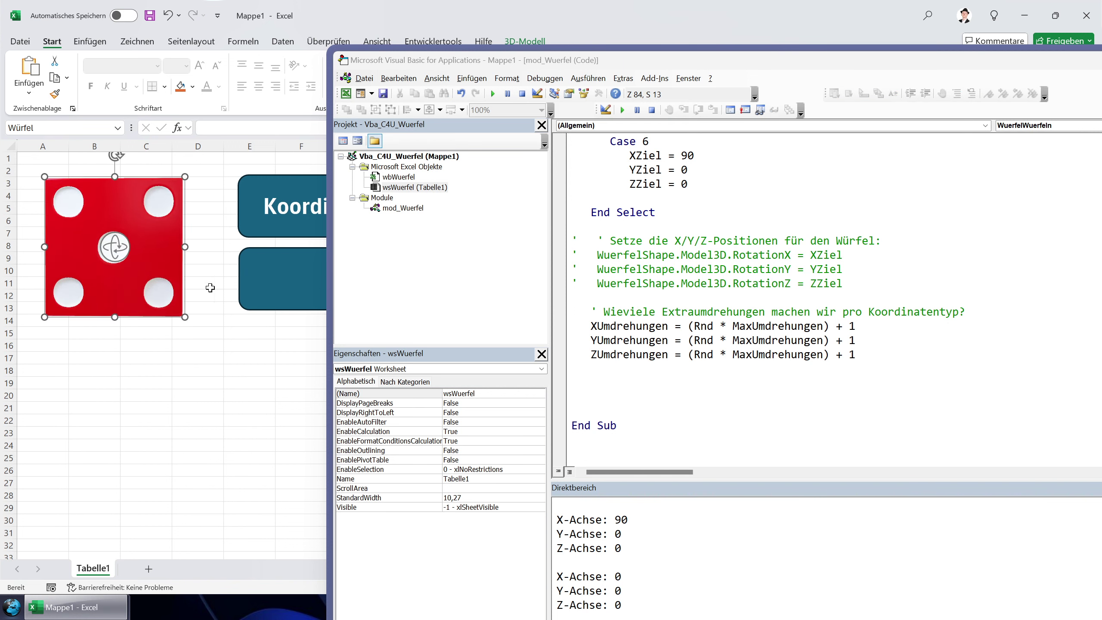
left_click(178, 361)
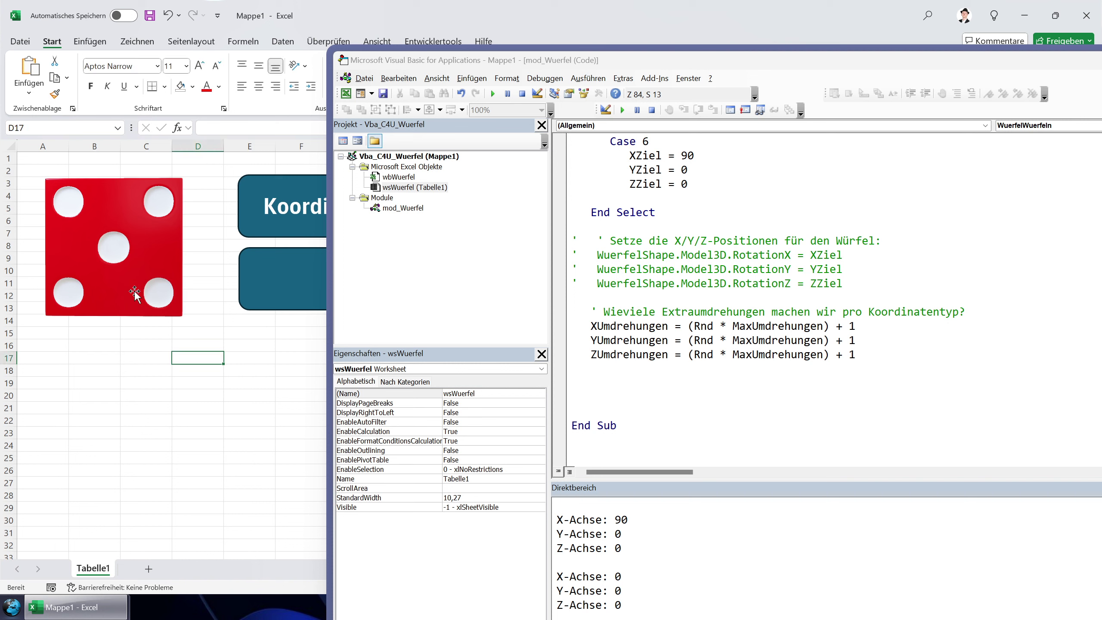
left_click(109, 246)
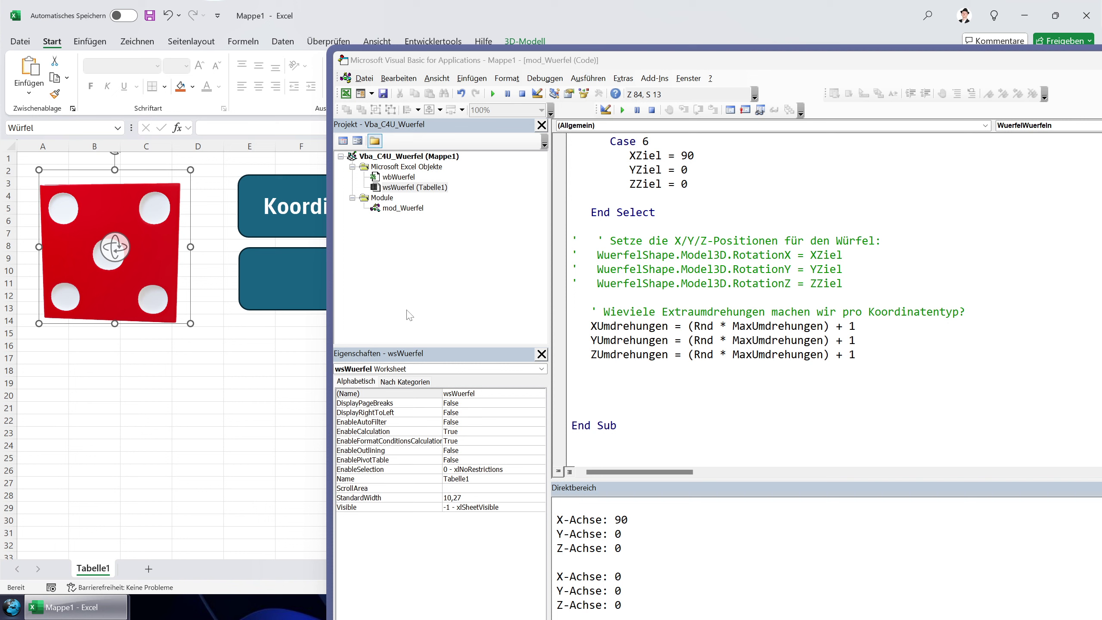
Step: Add the comment ' Wieviele Grade sind das? after the ZUmdrehungen line
scroll(824, 282, "up", 1)
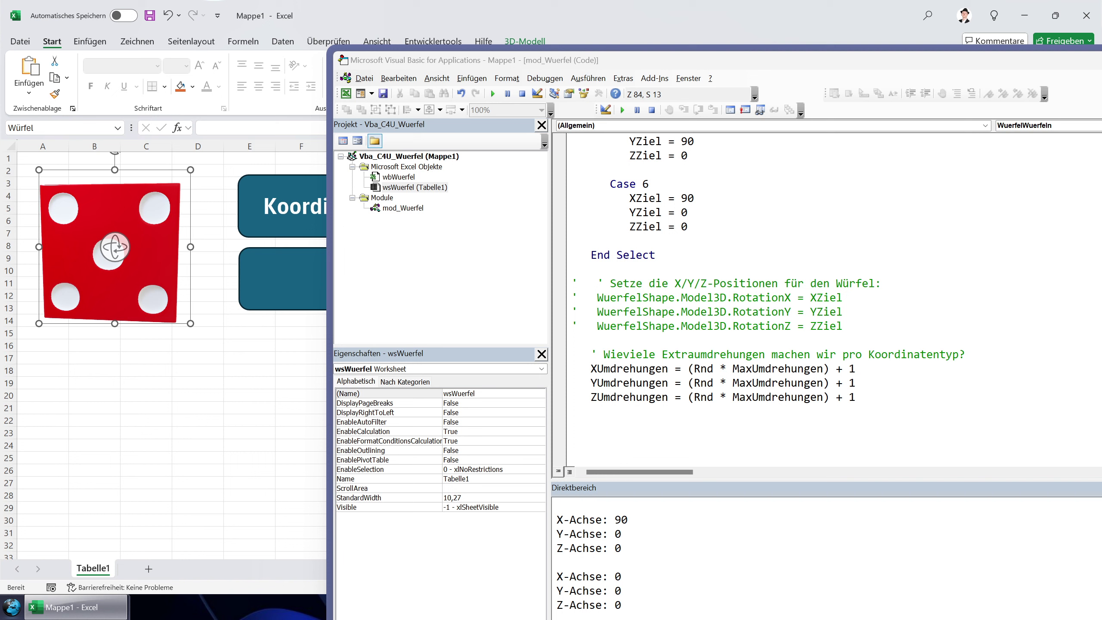
left_click(855, 369)
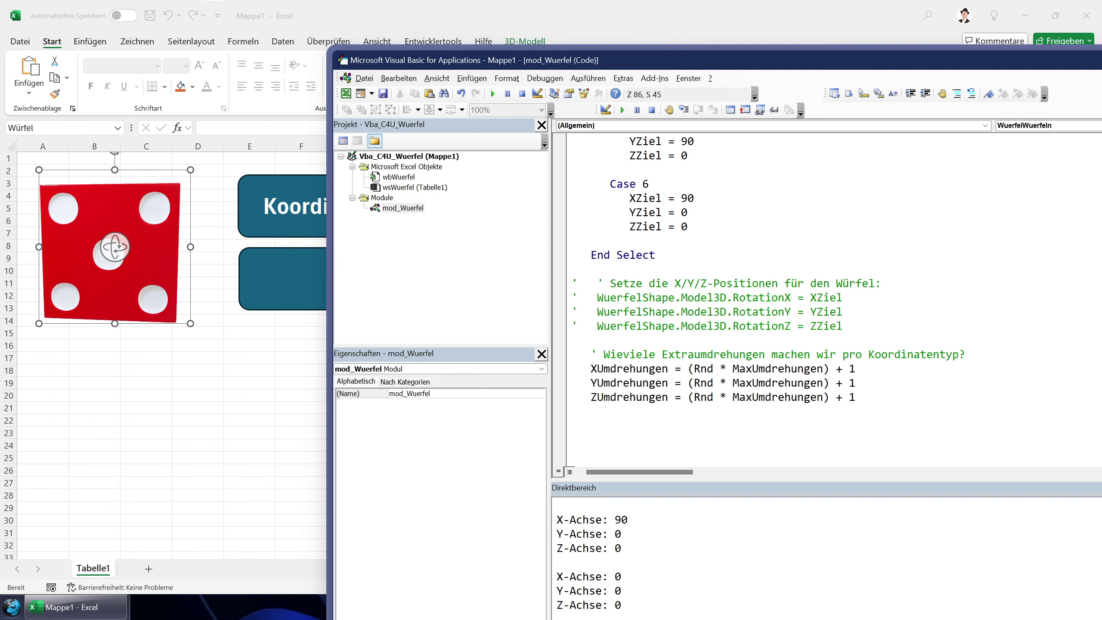
key("Return")
key("Return")
type("'")
type(" Wi")
type("eviele Grade")
type(" sind das?")
key("Return")
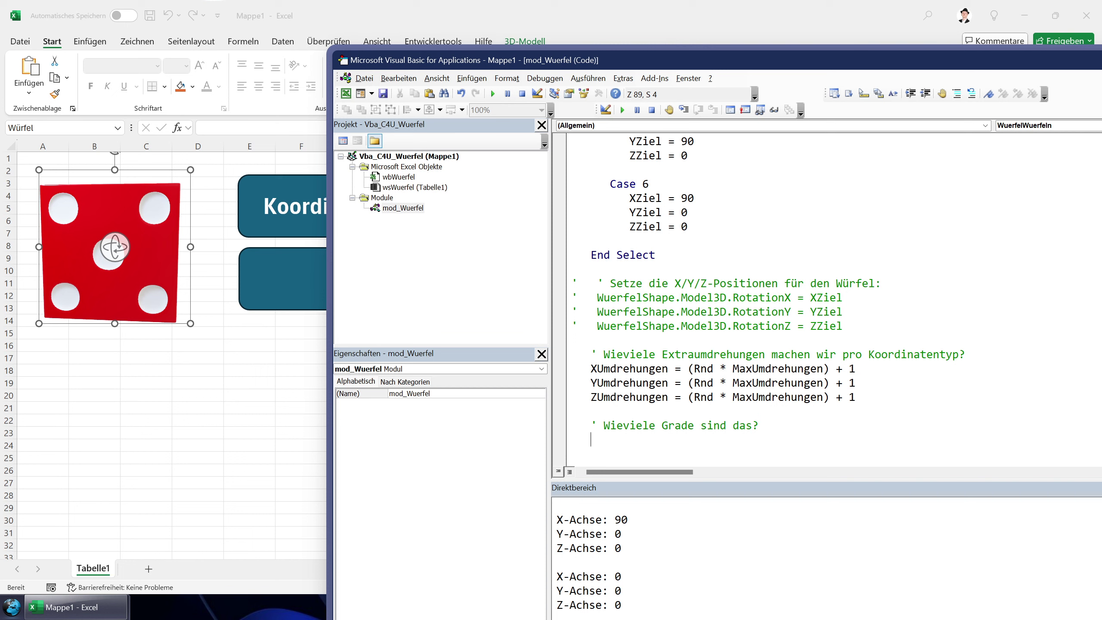
Step: Add the line XUmdrehungen = XUmdrehungen * 360 under the degrees comment
type("xumdr")
type("= ")
type("xumdre")
key("ctrl+space")
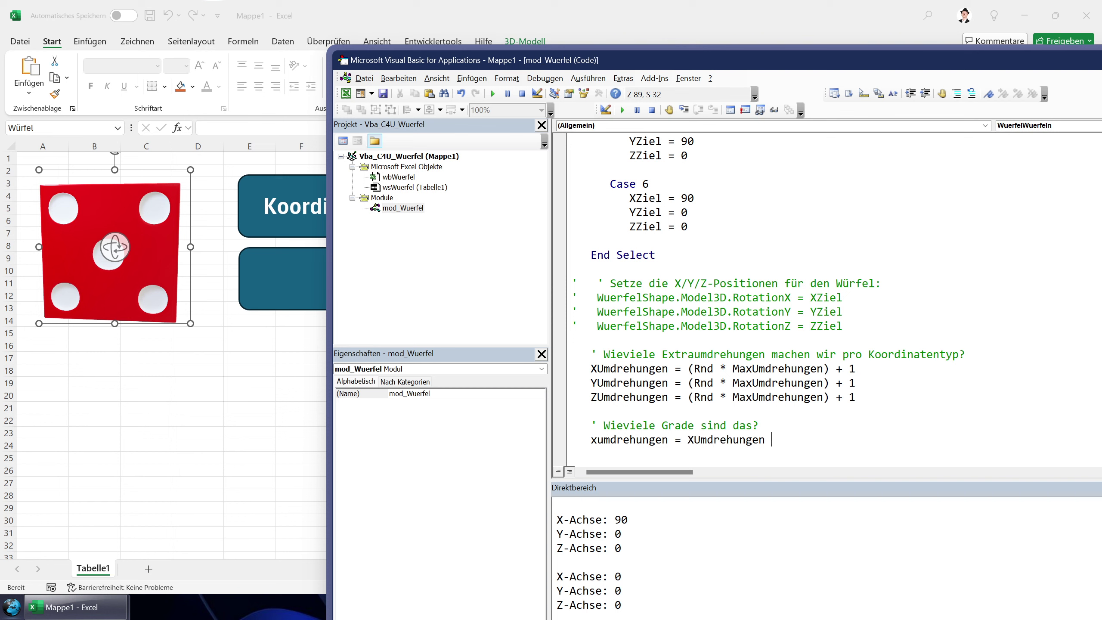
type("* 360")
key("Return")
Step: Duplicate the degree line twice and change the copies to YUmdrehungen and ZUmdrehungen * 360
key("shift+Up")
key("ctrl+c")
key("ctrl+End")
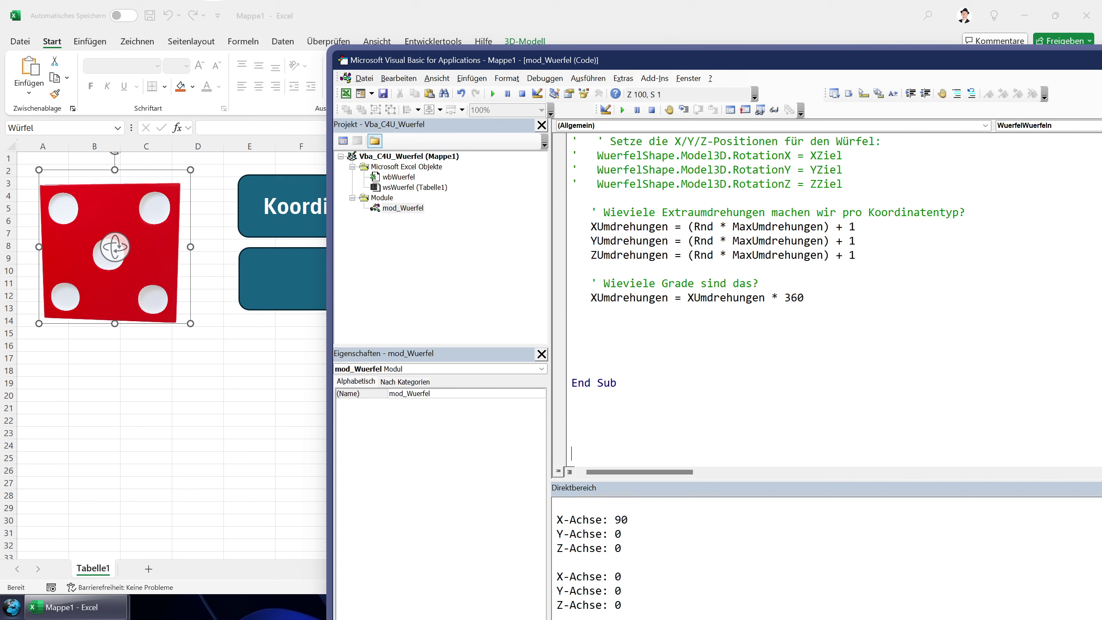
left_click(804, 297)
key("ctrl+v")
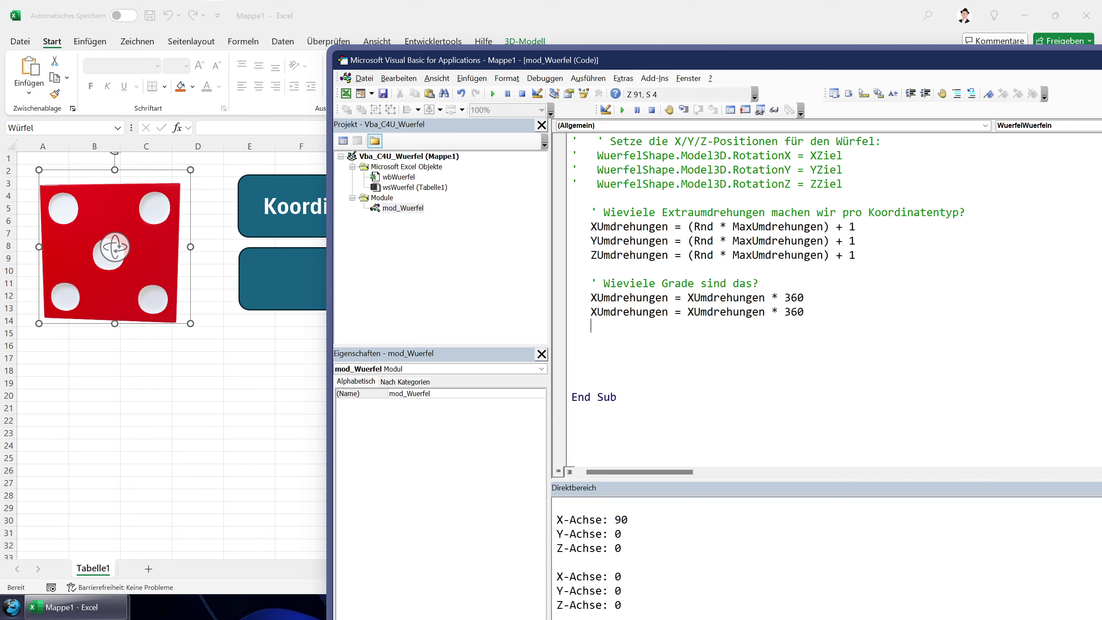
key("ctrl+v")
left_click(597, 326)
key("BackSpace")
type("z")
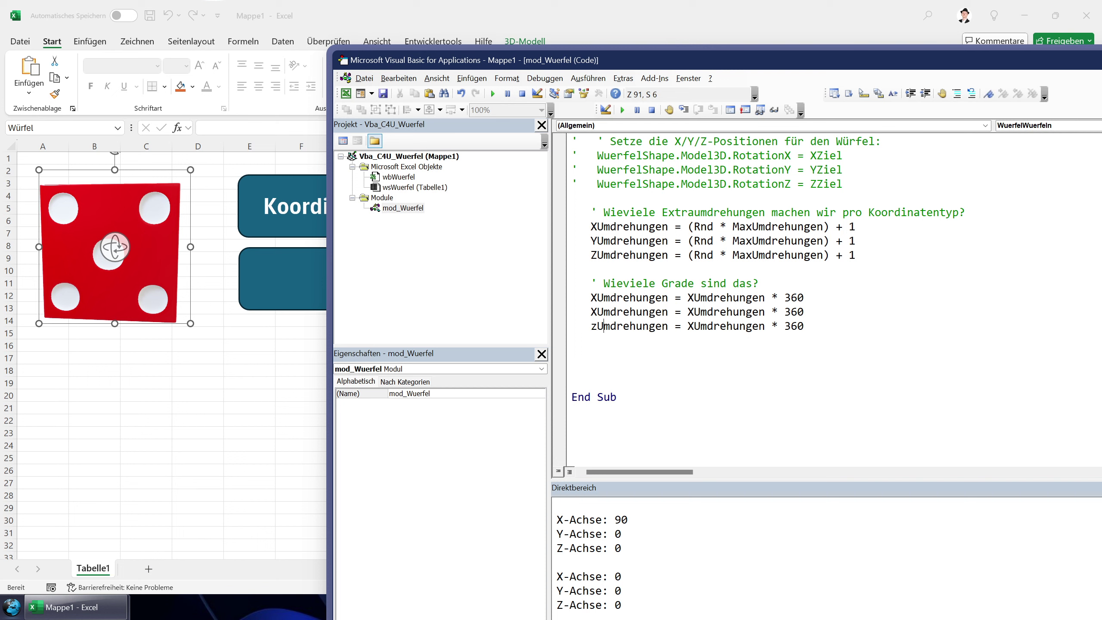
left_click(656, 326)
key("Delete")
type("Z")
key("Up")
key("BackSpace")
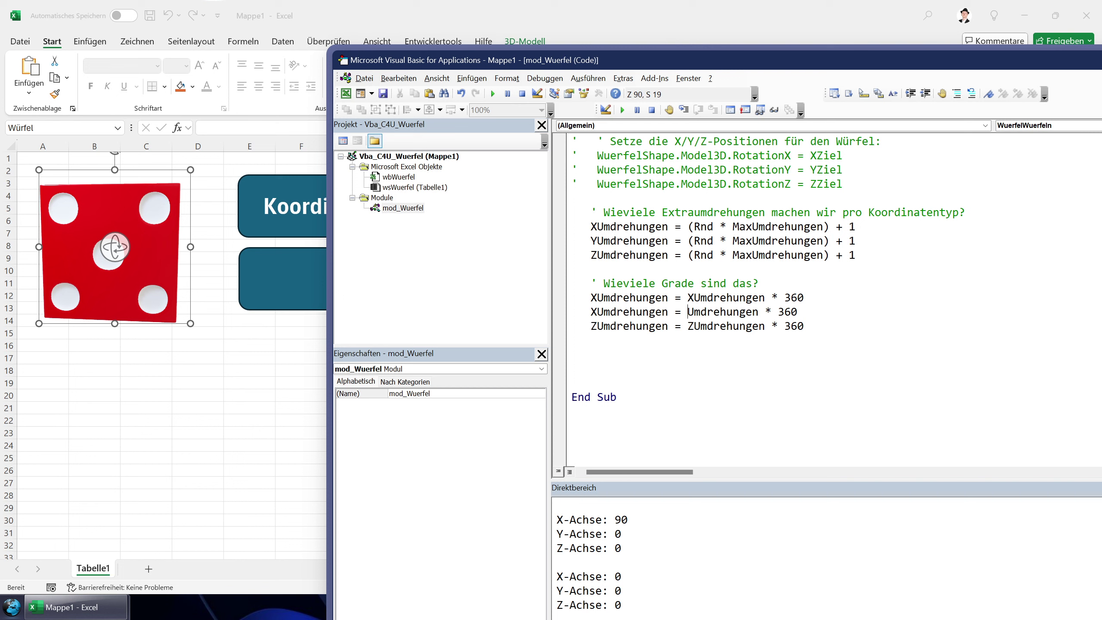
type("YYZ")
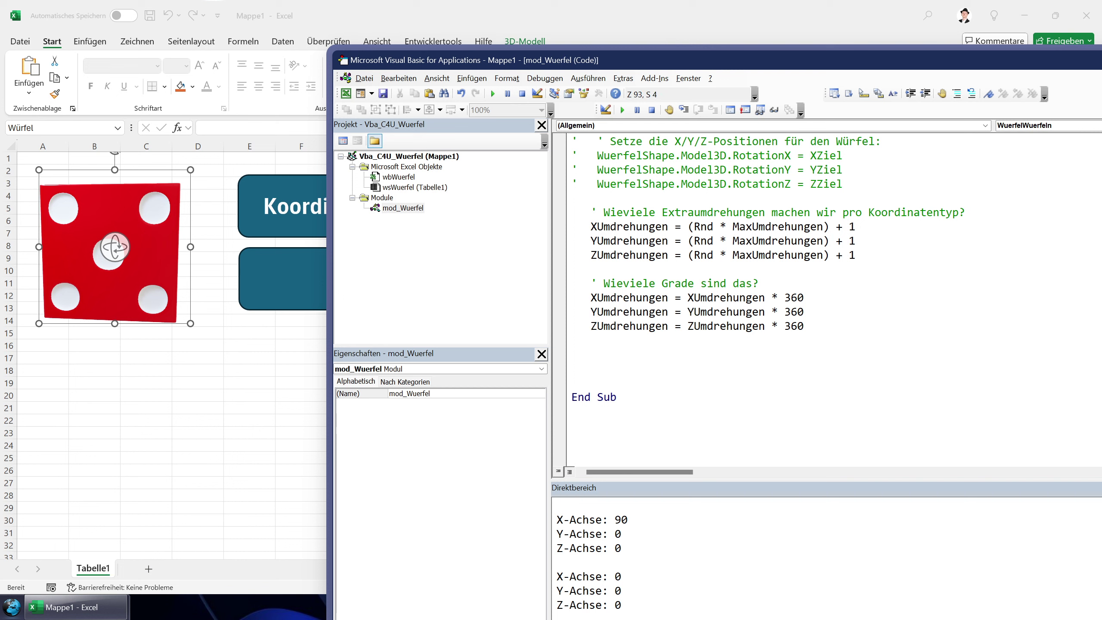
Step: Try wrapping the XUmdrehungen random formula in ( ) * 360, revert it, and add a blank line
left_click_drag(596, 226, 833, 226)
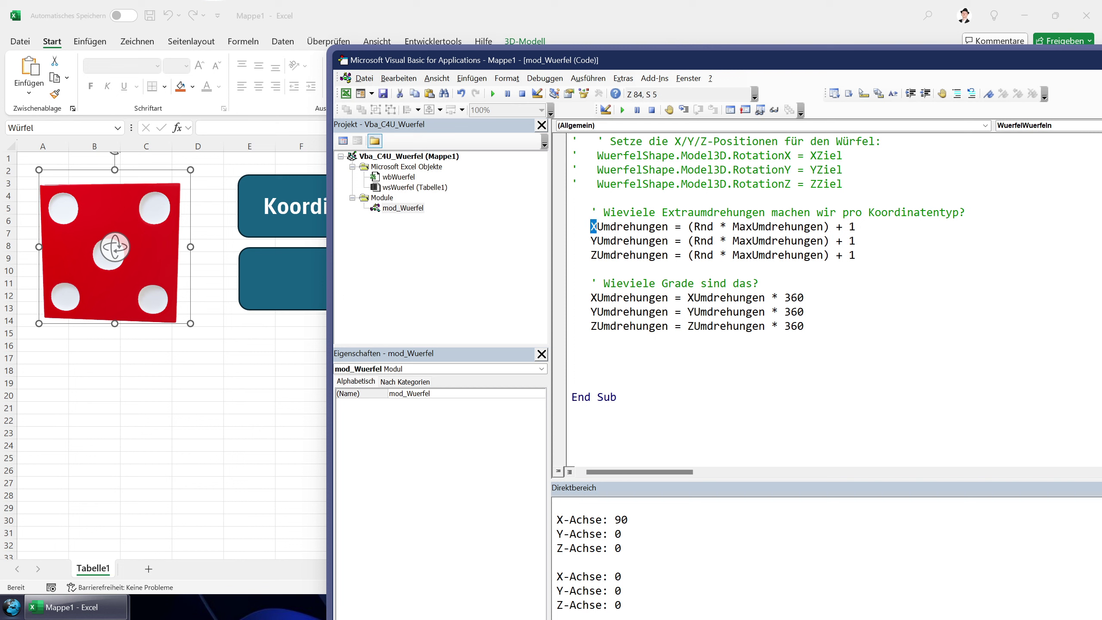
left_click(687, 227)
type("(")
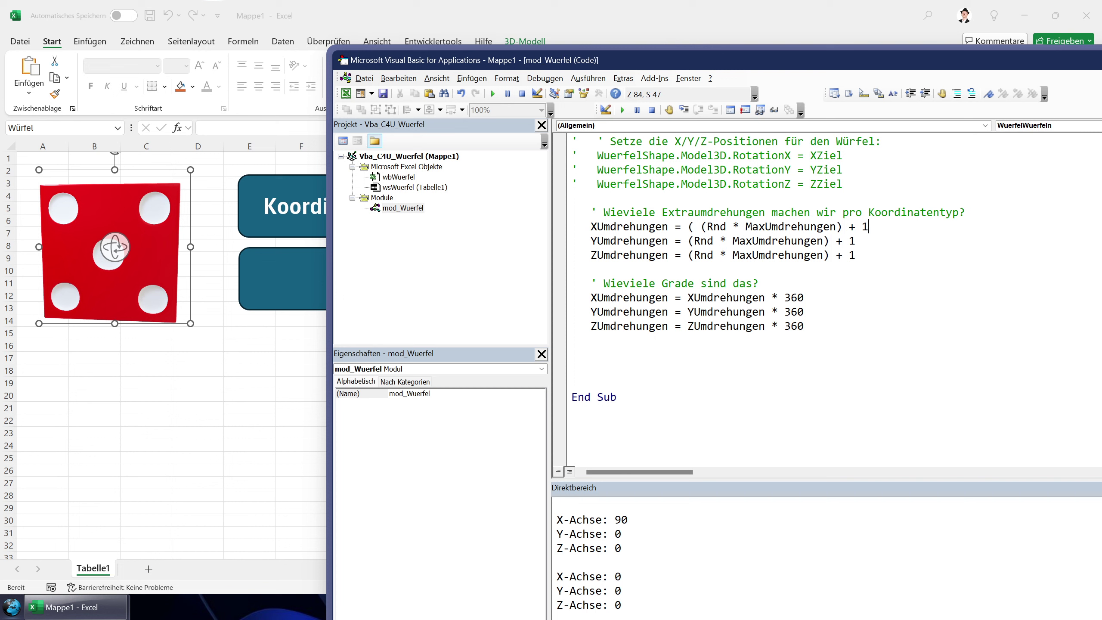
key("End")
type(") * 3")
type("60")
key("BackSpace")
key("BackSpace")
key("BackSpace")
key("BackSpace")
left_click(733, 226)
key("BackSpace")
key("BackSpace")
key("Down")
key("Down")
key("Down")
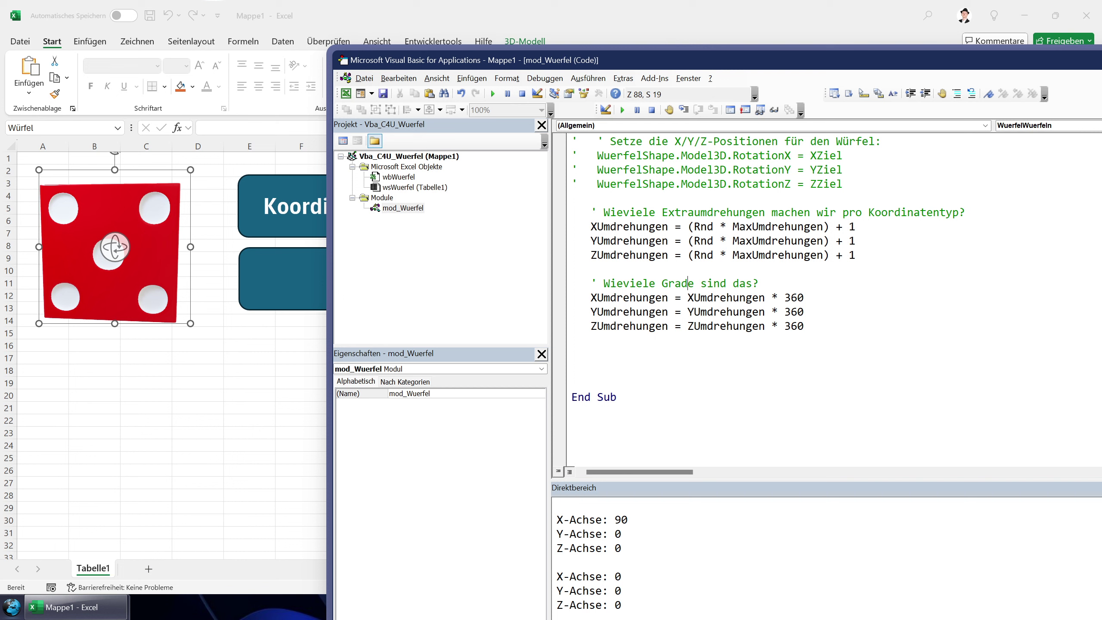
key("Down")
key("Down")
key("Return")
Step: Add the comment ' Passe die Zielkoordinaten an: followed by XZiel = XZiel + XUmdrehungen
scroll(764, 300, "up", 3)
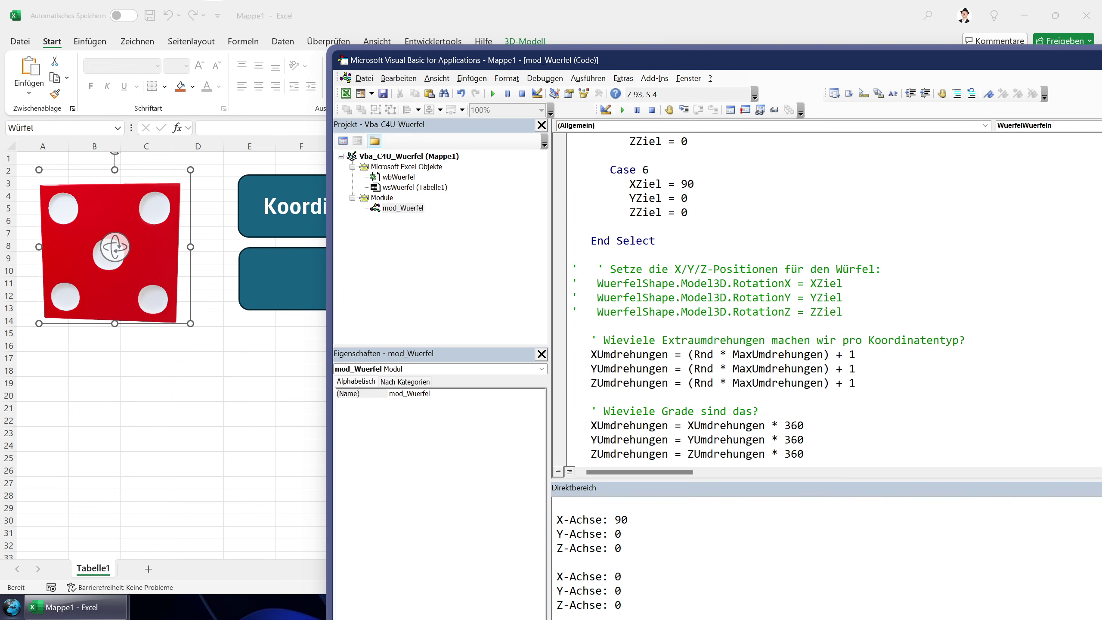
scroll(777, 300, "down", 2)
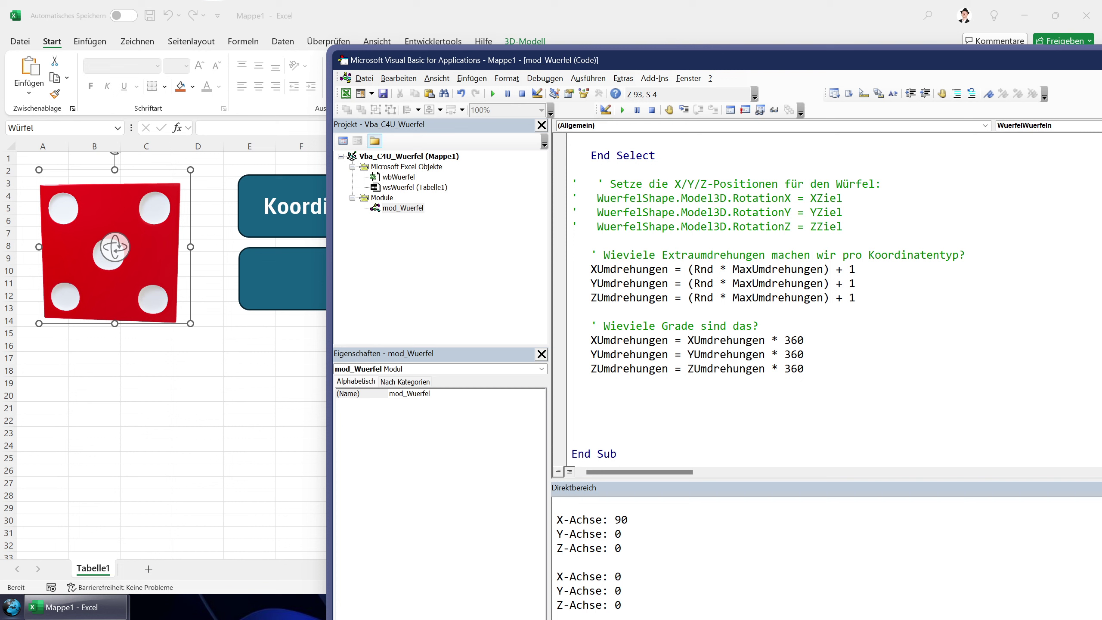
type("' Passe die")
type(" Zielkoordinaten")
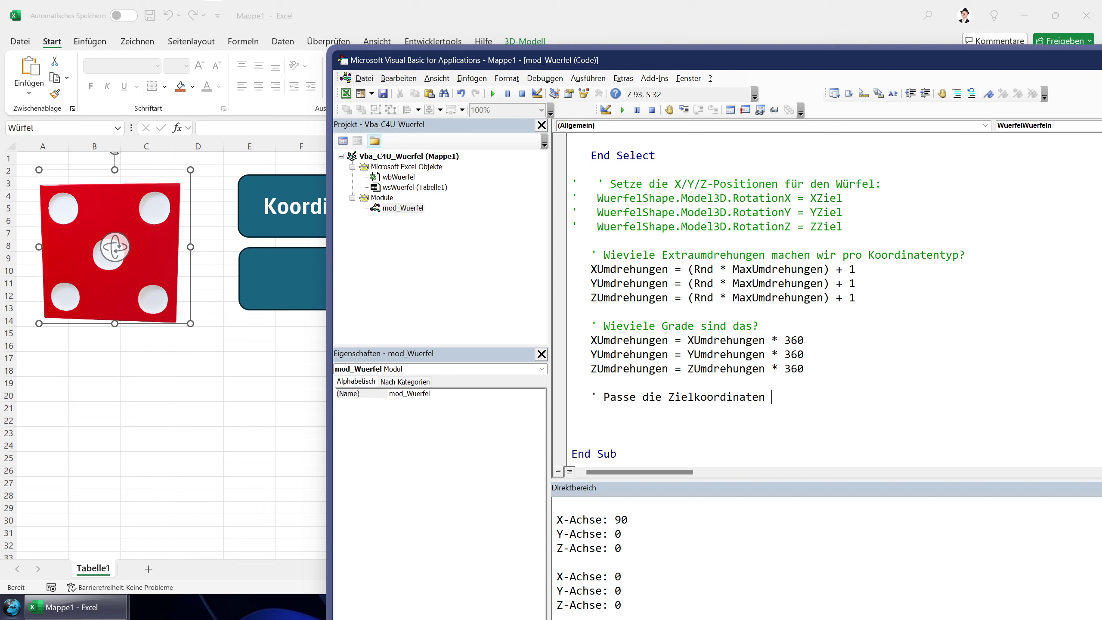
type(" an:")
key("Return")
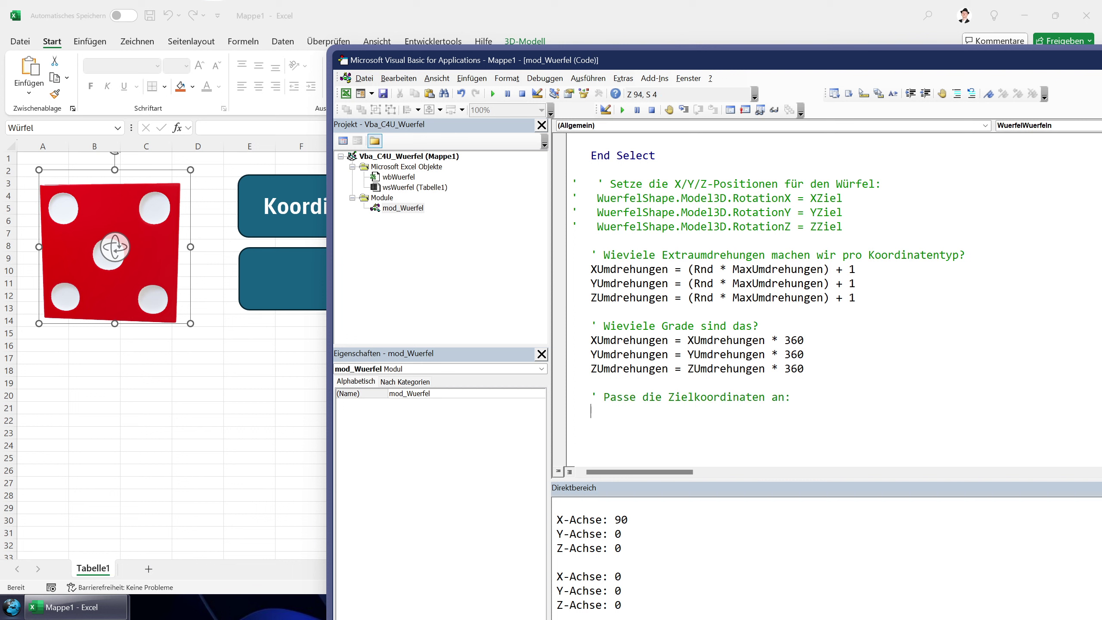
type("xziel = xz")
type("iel ü")
key("BackSpace")
type("+ ")
type("xumdr")
key("ctrl+space")
Step: Duplicate the XZiel line twice and turn the first copy into YZiel = YZiel + XUmdrehungen
key("Home")
key("shift+End")
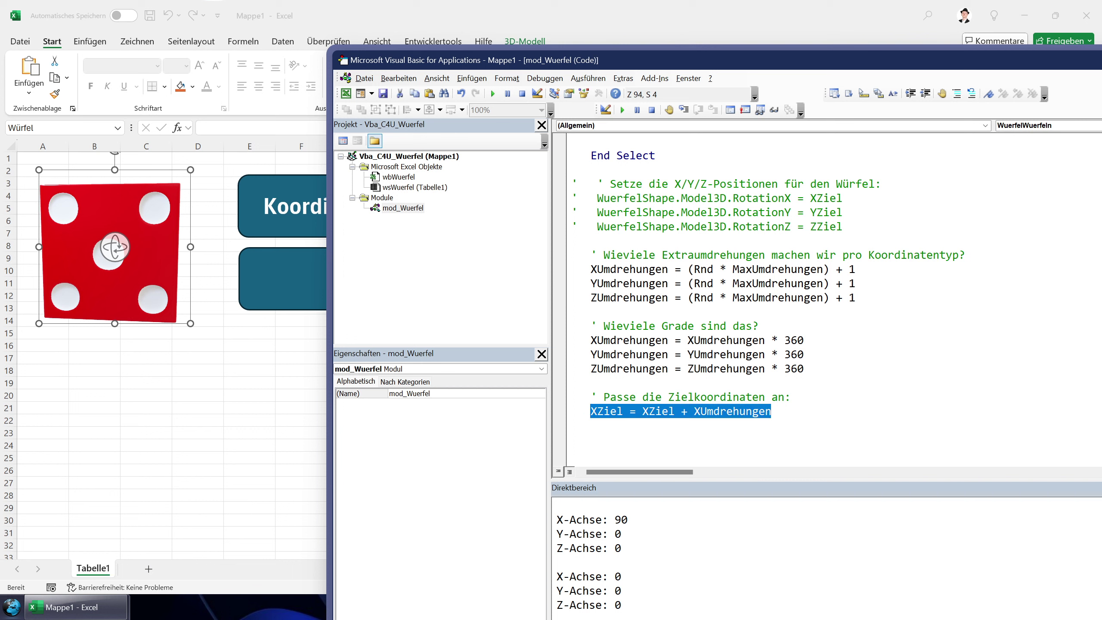
key("ctrl+c")
key("End")
key("Return")
key("ctrl+v")
key("Return")
key("ctrl+v")
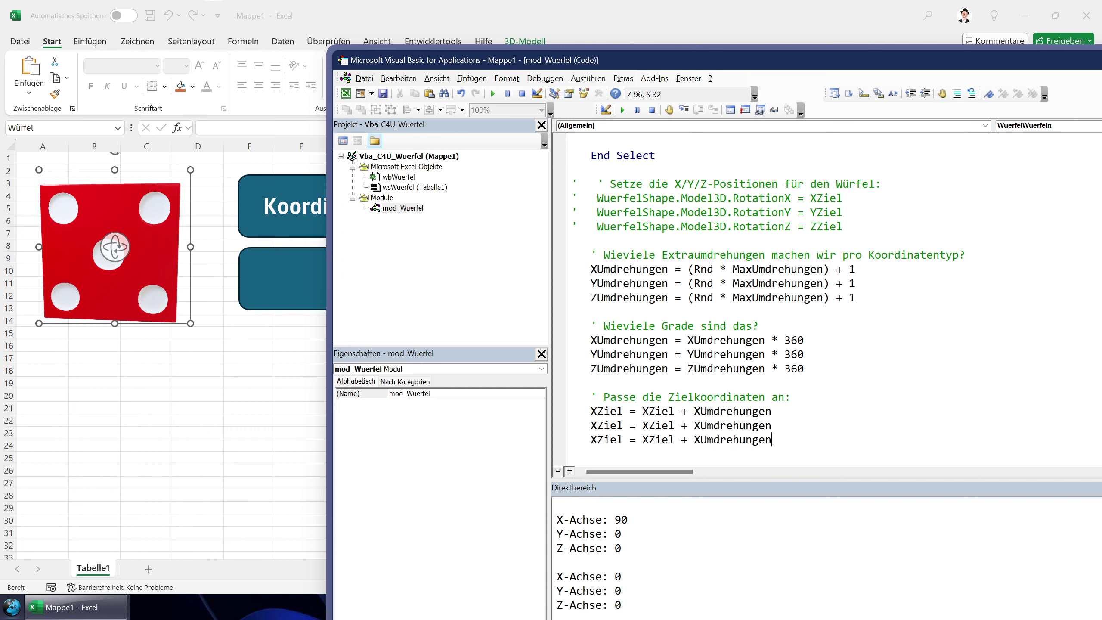
key("Up")
key("Home")
key("shift+Right")
type("y")
key("ctrl+Right")
key("ctrl+Right")
key("shift+Right")
type("Y")
Step: Turn the second copy into ZZiel = ZZiel + XUmdrehungen
key("Down")
key("Home")
key("shift+Right")
type("z")
key("ctrl+Right")
key("ctrl+Right")
key("shift+Right")
type("Z")
key("Up")
key("Up")
Step: Turn the 3D dice on the sheet to a new angle, then go back to the code with Alt+F11
mouse_move(114, 155)
left_mouse_down()
mouse_move(154, 158)
mouse_move(120, 175)
left_mouse_up()
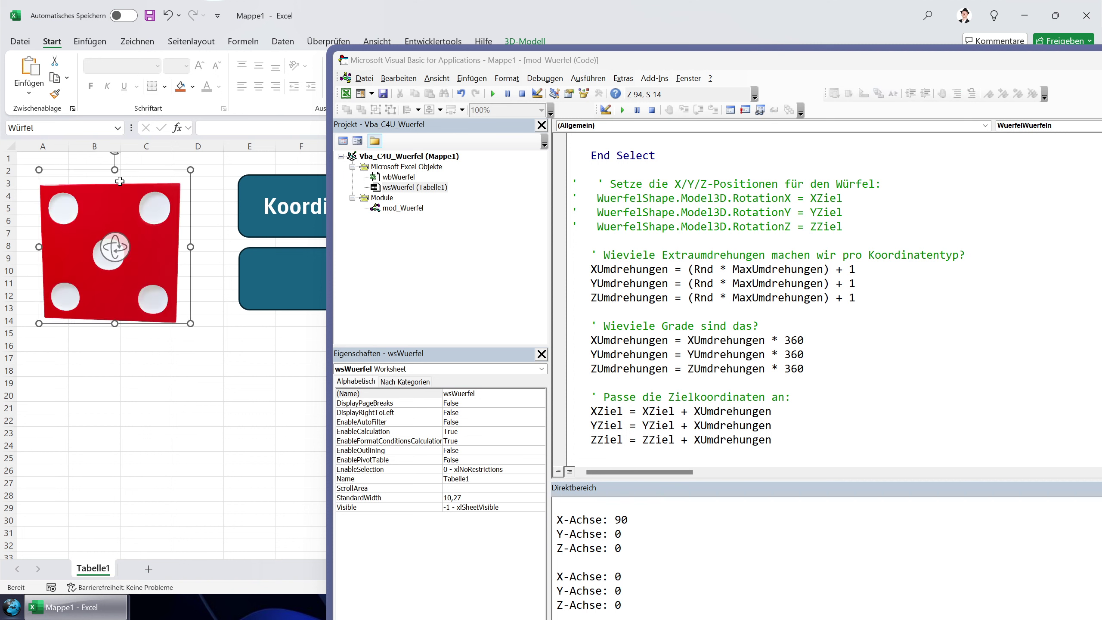
left_click_drag(119, 175, 117, 177)
key("alt+F11")
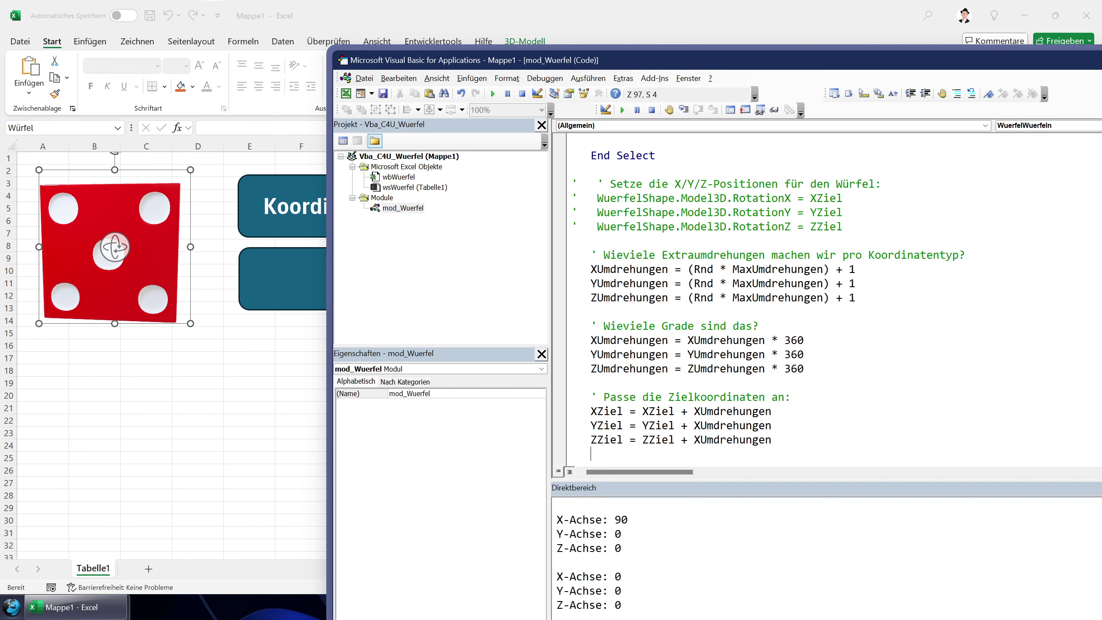
scroll(768, 300, "down", 2)
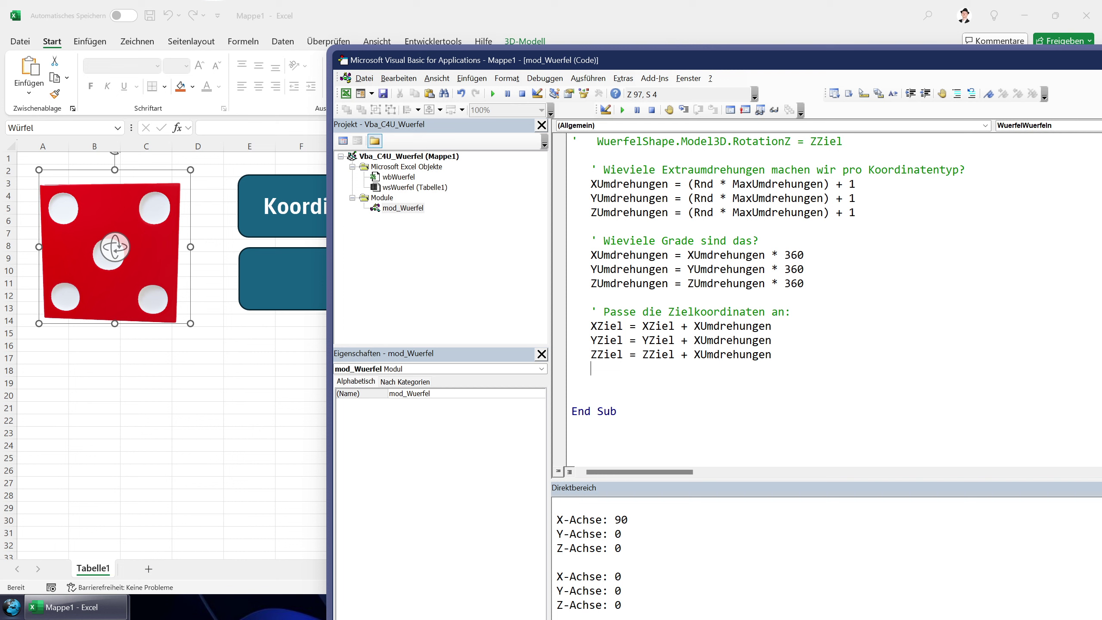
Step: Add the comment ' Erzeuge die einzelnen Bewegungsschritte für die Animation: below the ZZiel line
key("Return")
key("Return")
key("Return")
type("'")
type(" Erze")
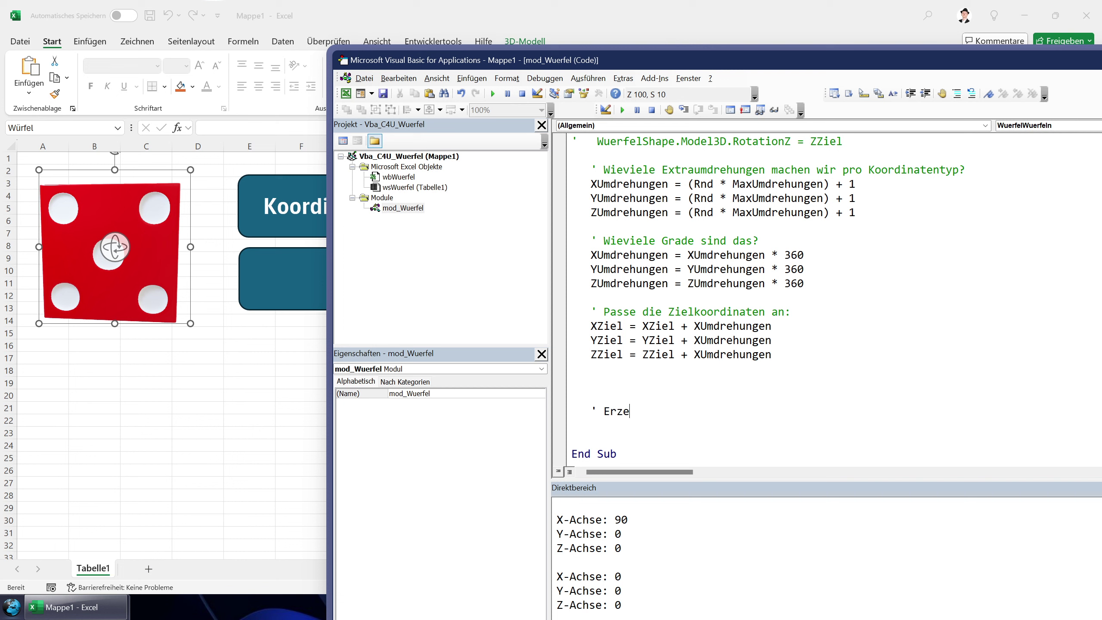
type("uge die einzelnen Be")
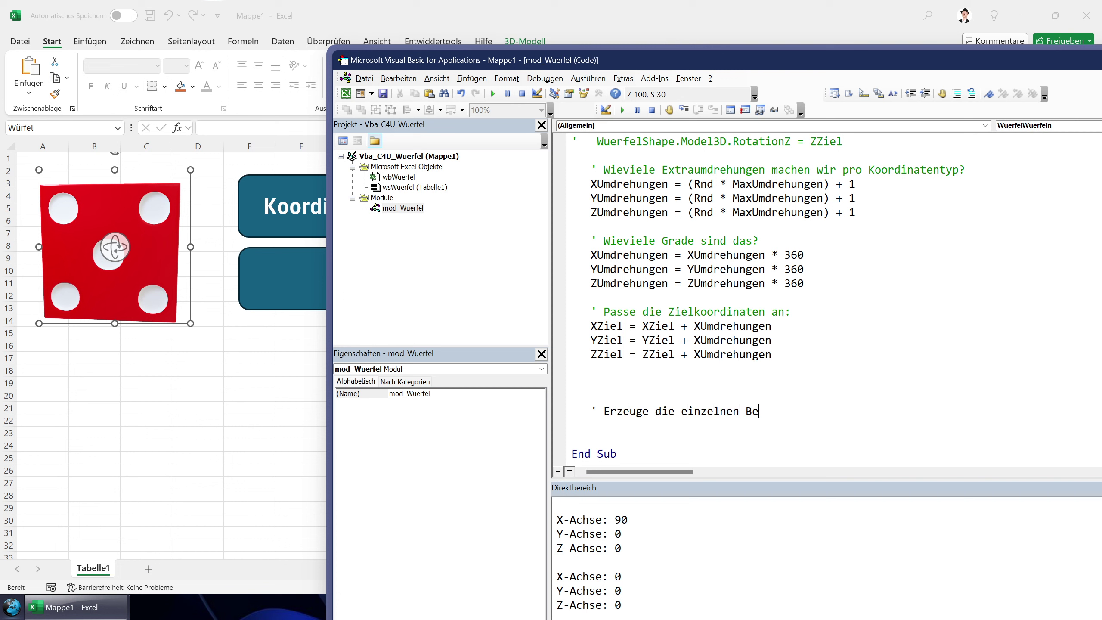
type("wegungsschritte")
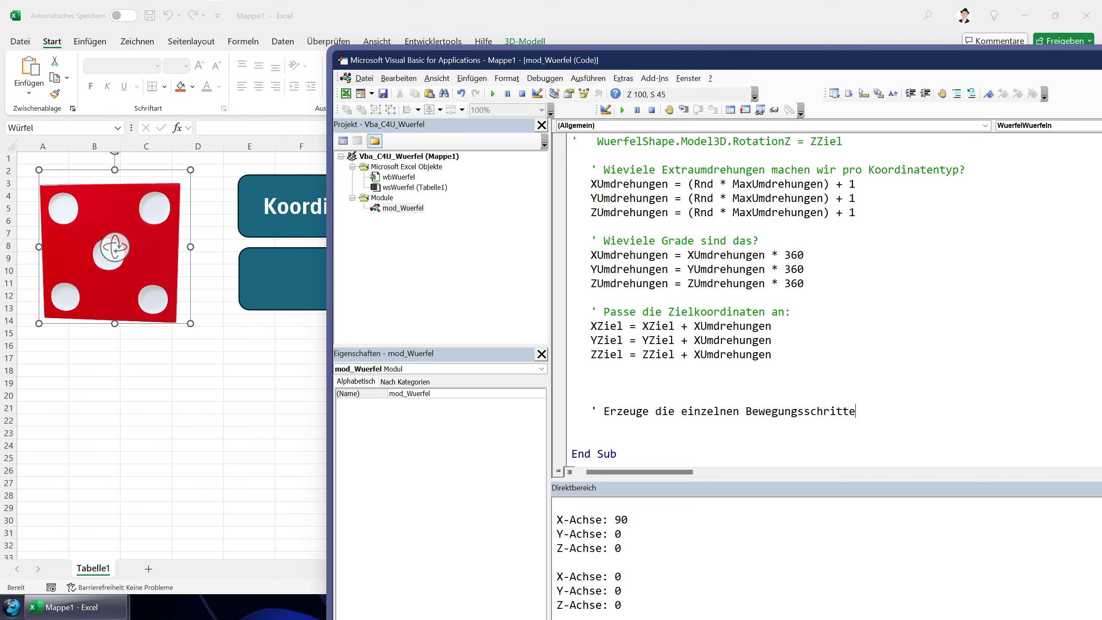
type(":")
key("BackSpace")
type("für")
type(" die Animation:")
key("Return")
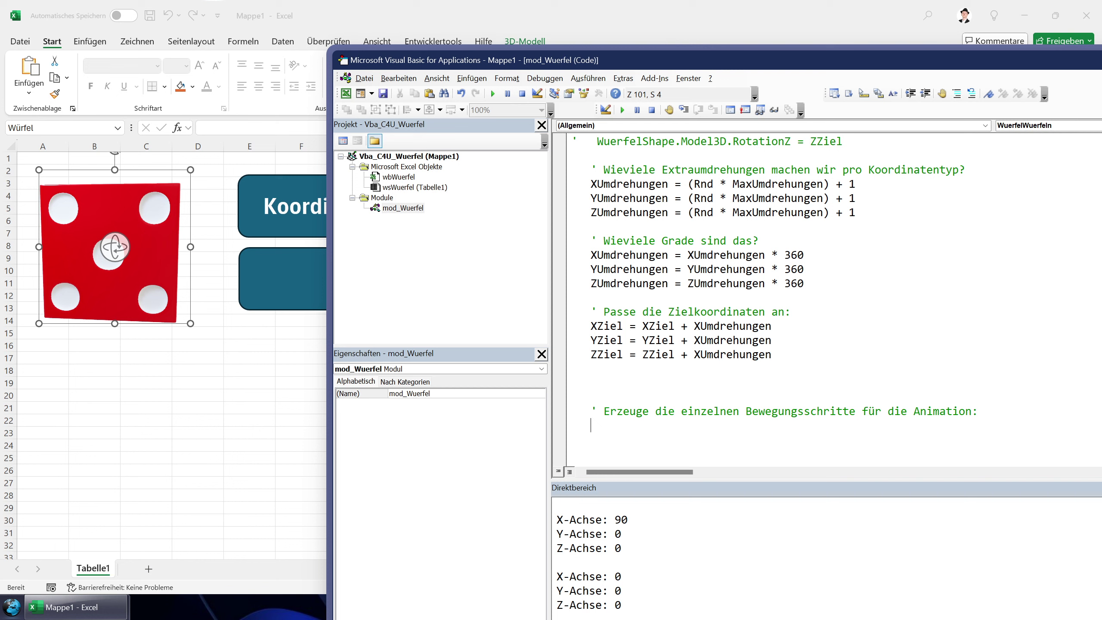
Step: Write the empty loop For aktuellerschritt = 0 To anzahlschrite Step schleifenstep … Next, with a blank line above it
type("for")
type("aktuellerschri")
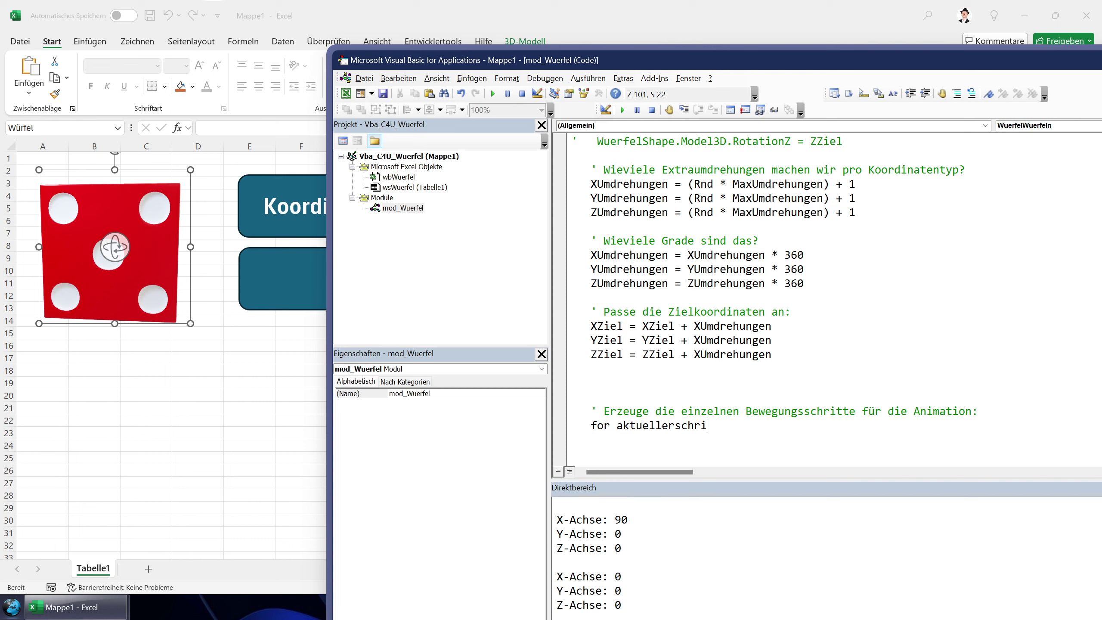
type("tt= ")
type("0 to ")
type("anza")
type("hlschrite")
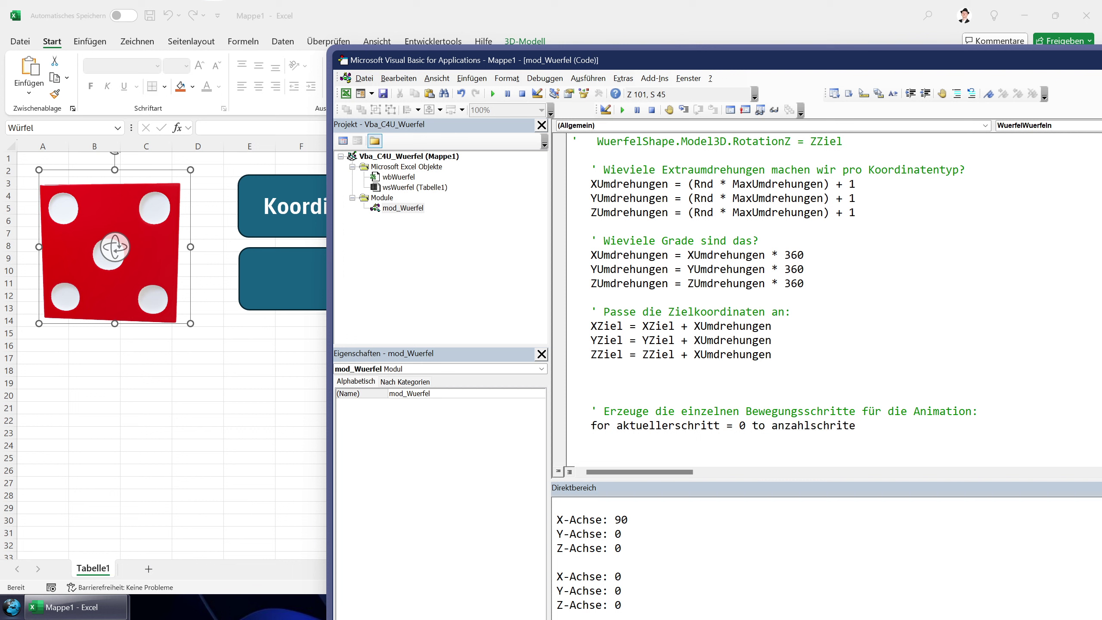
type("step")
type(" schleifenstep")
key("Return")
type("n")
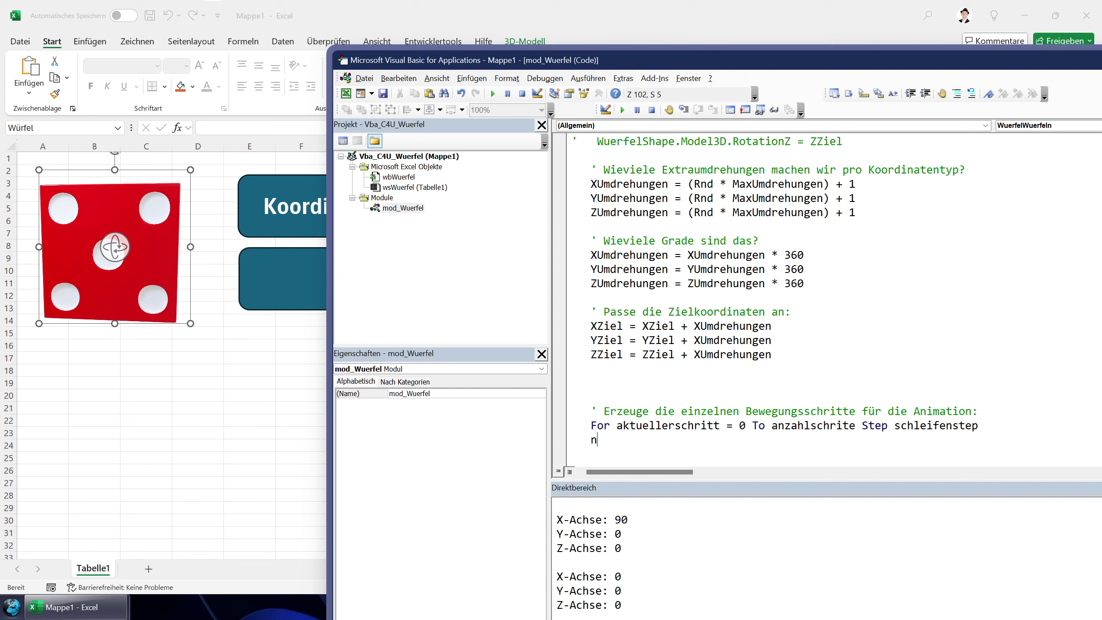
type("ext aktuelelrschritt")
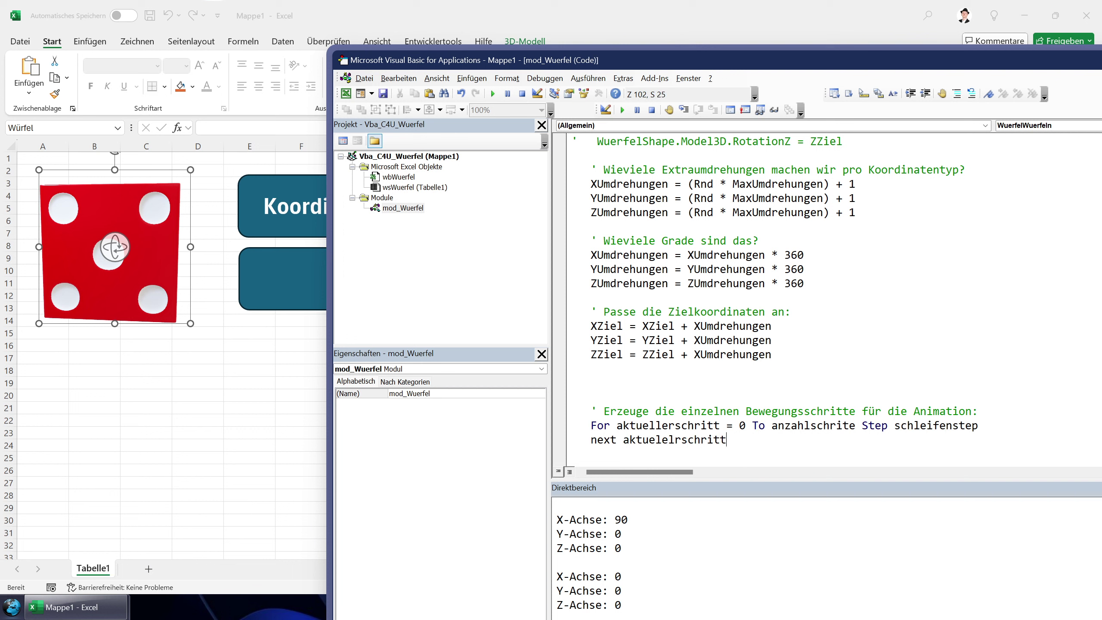
key("Up")
left_click(591, 396)
key("Down")
key("End")
key("Return")
key("Return")
scroll(775, 283, "down", 2)
scroll(775, 284, "down", 1)
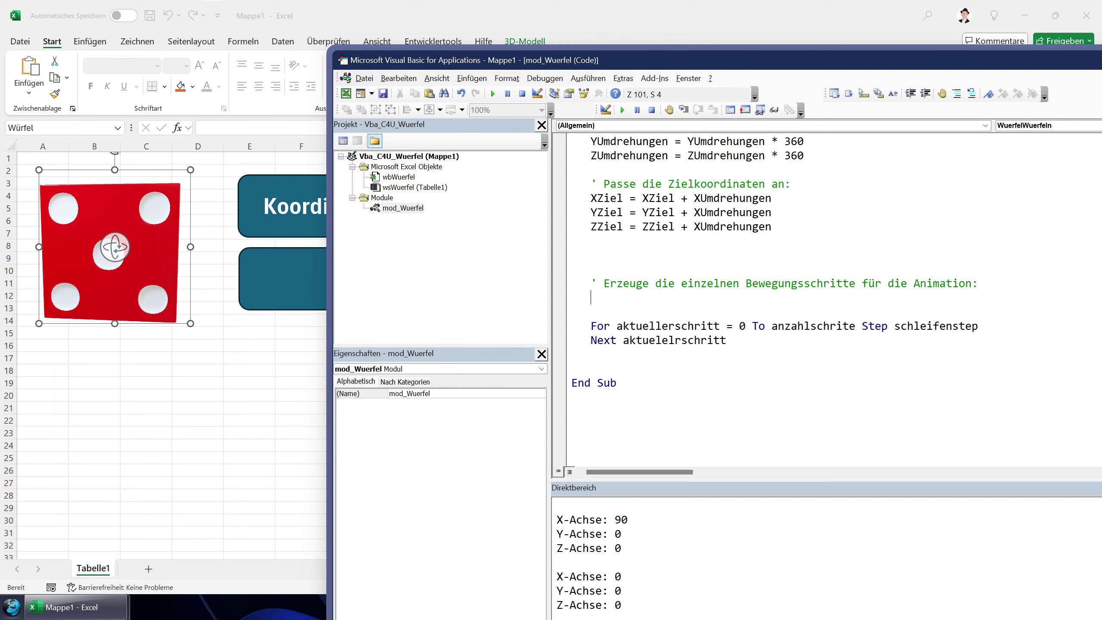
Step: Declare Dim AktuellerSchritt As Integer, capitalising the variable name
type("dim ")
type("aktuellerschritt ")
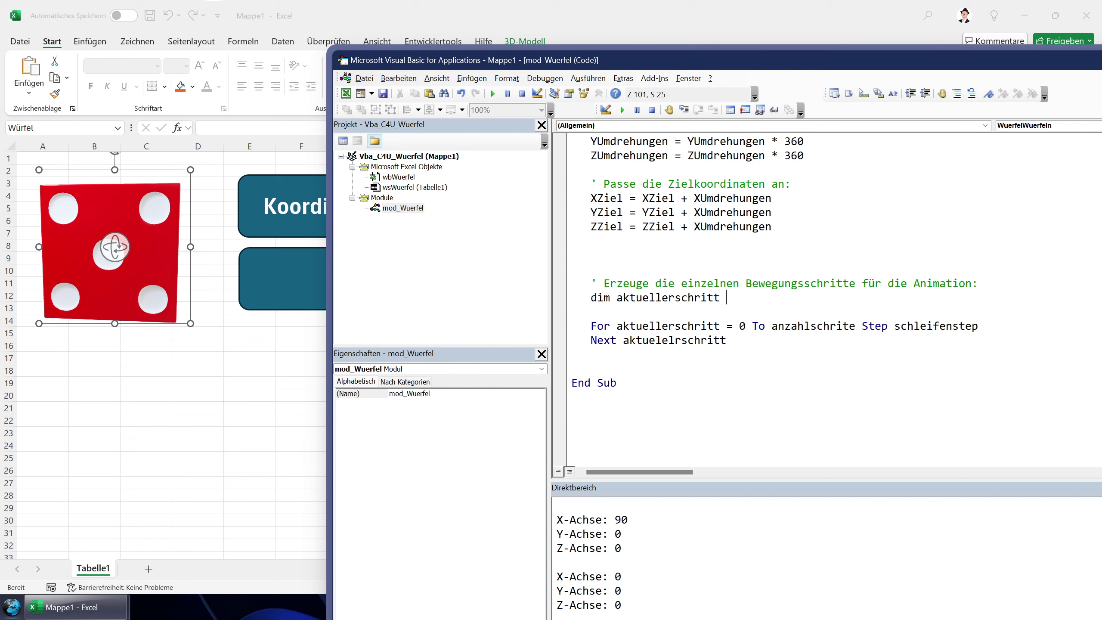
type("= int")
key("ctrl+space")
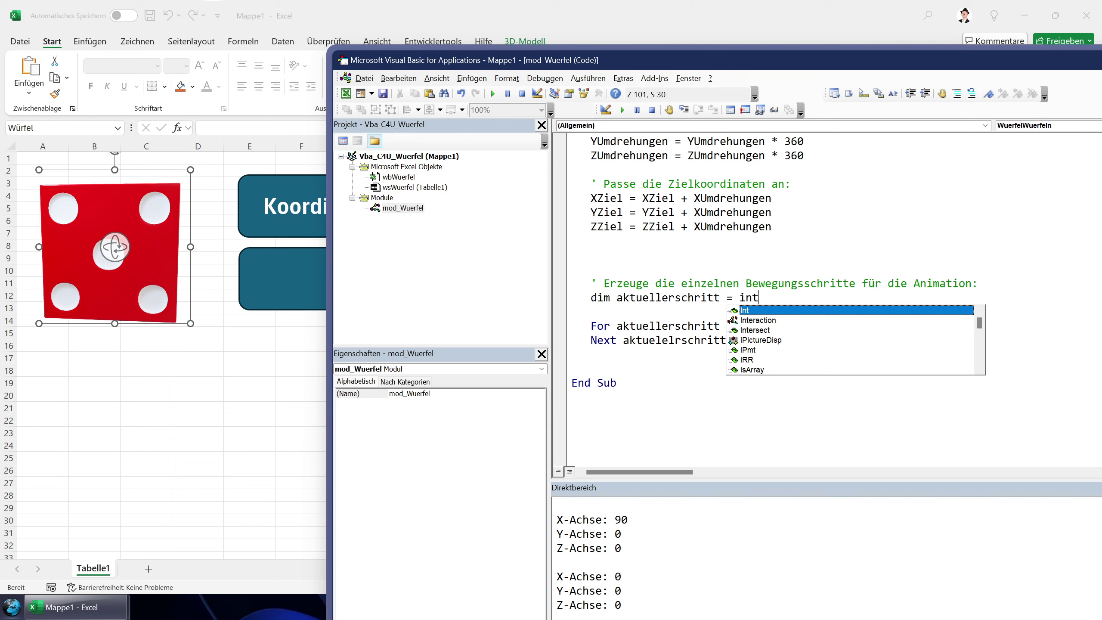
key("Escape")
key("BackSpace")
key("BackSpace")
key("BackSpace")
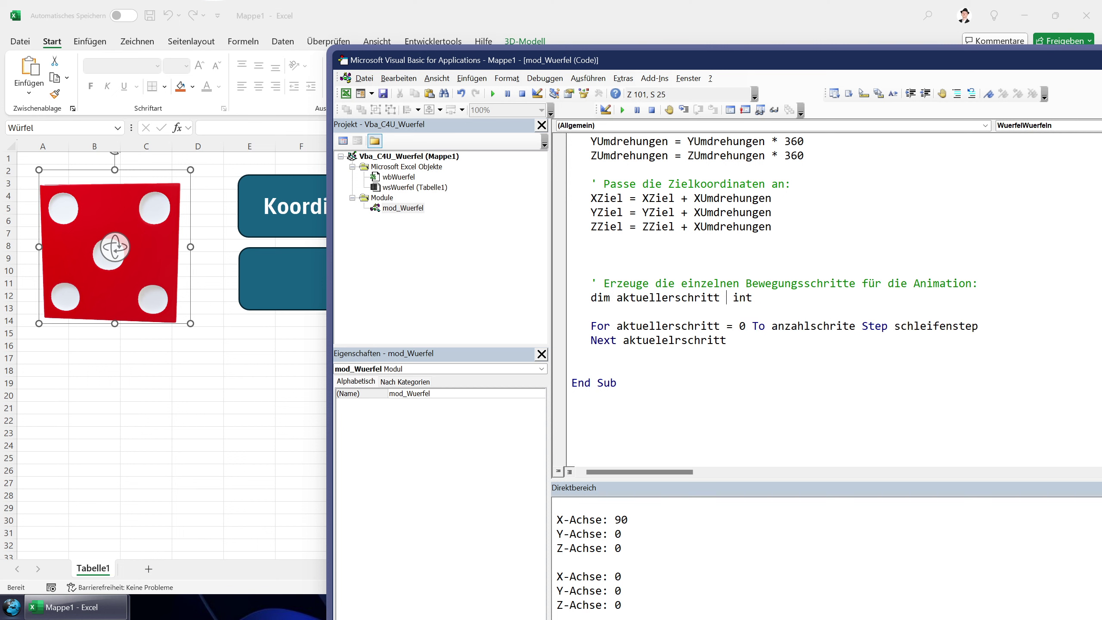
type("as int")
key("ctrl+space")
key("Tab")
key("Return")
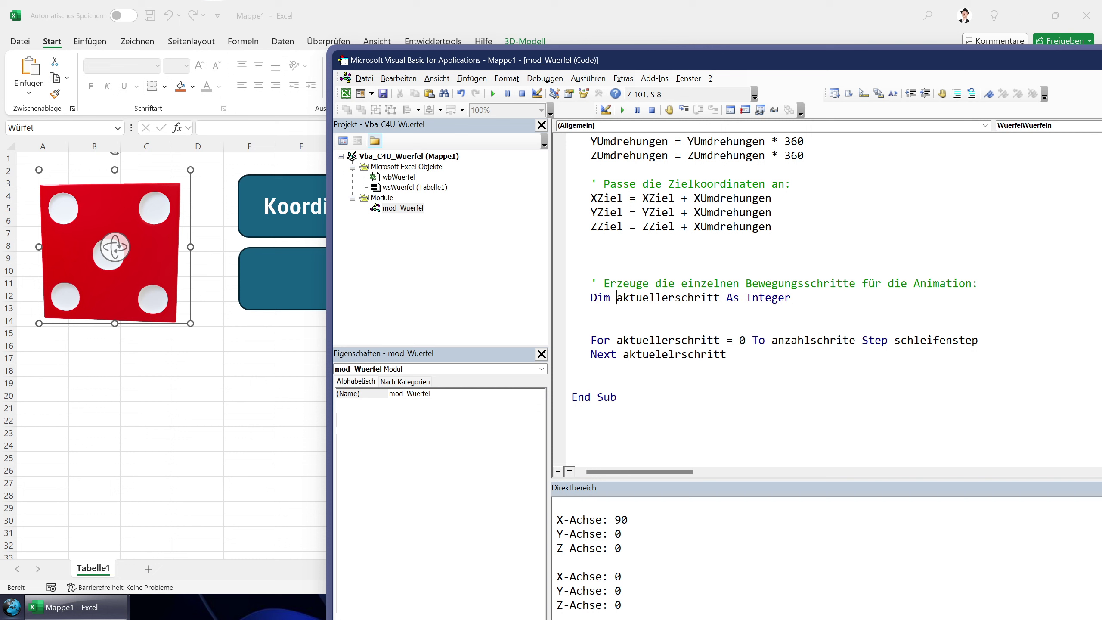
left_click_drag(616, 298, 623, 297)
type("A")
left_click(649, 297)
key("Right")
key("Delete")
type("S")
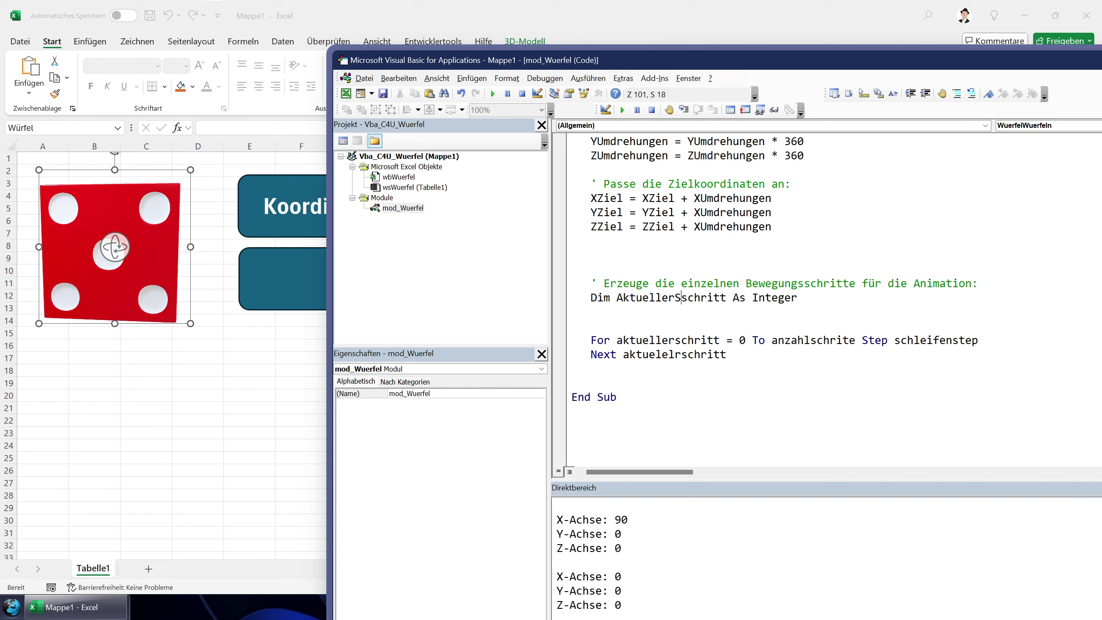
key("Down")
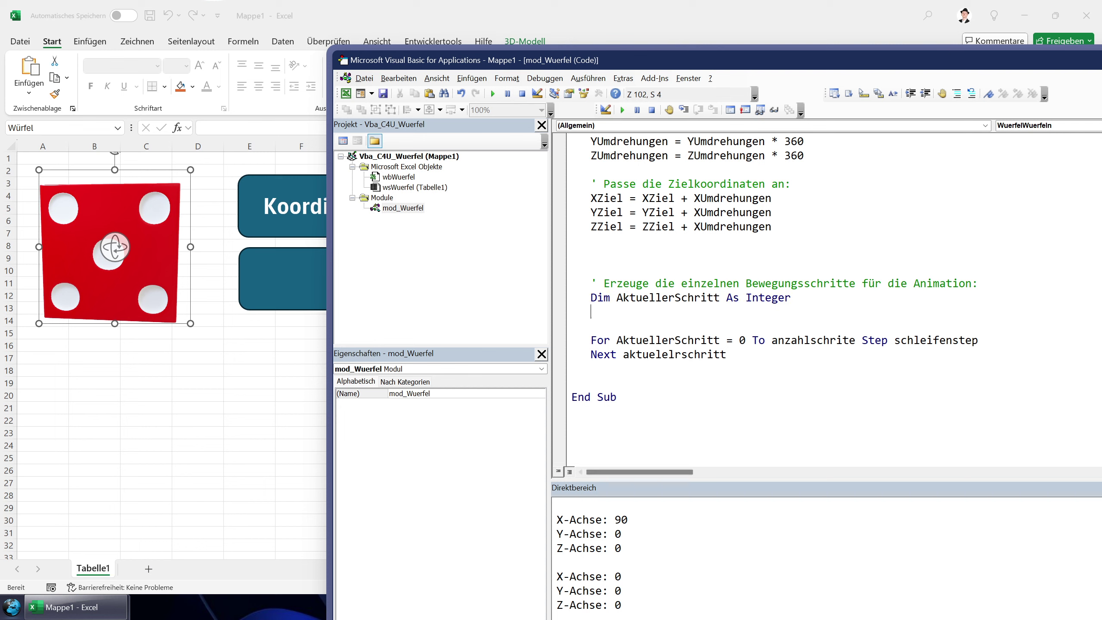
Step: Declare Dim AnzahlSchritte As Integer and leave a blank line before the loop
type("dim ")
type("t")
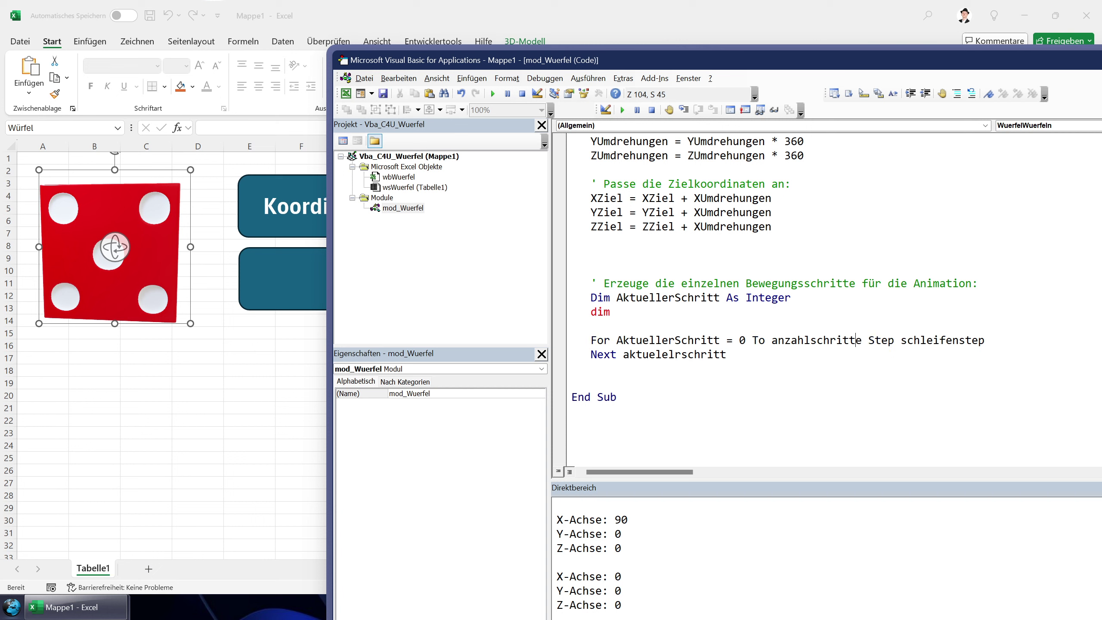
left_click(611, 312)
type("An")
type("zahlSchrit")
type("te as In")
key("Tab")
left_click(591, 326)
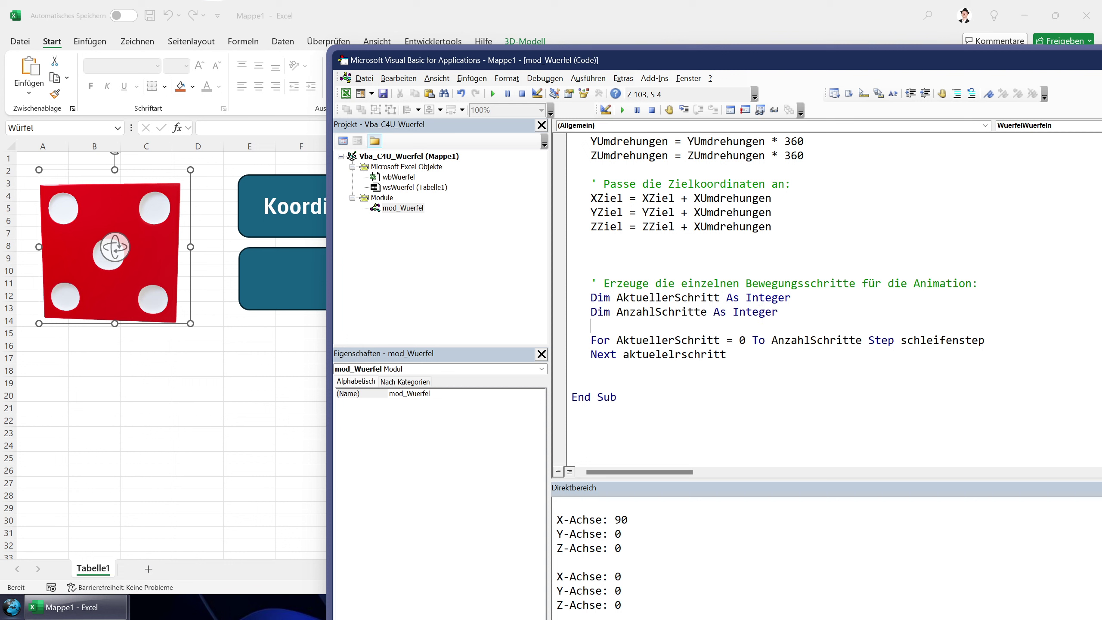
key("Return")
key("Up")
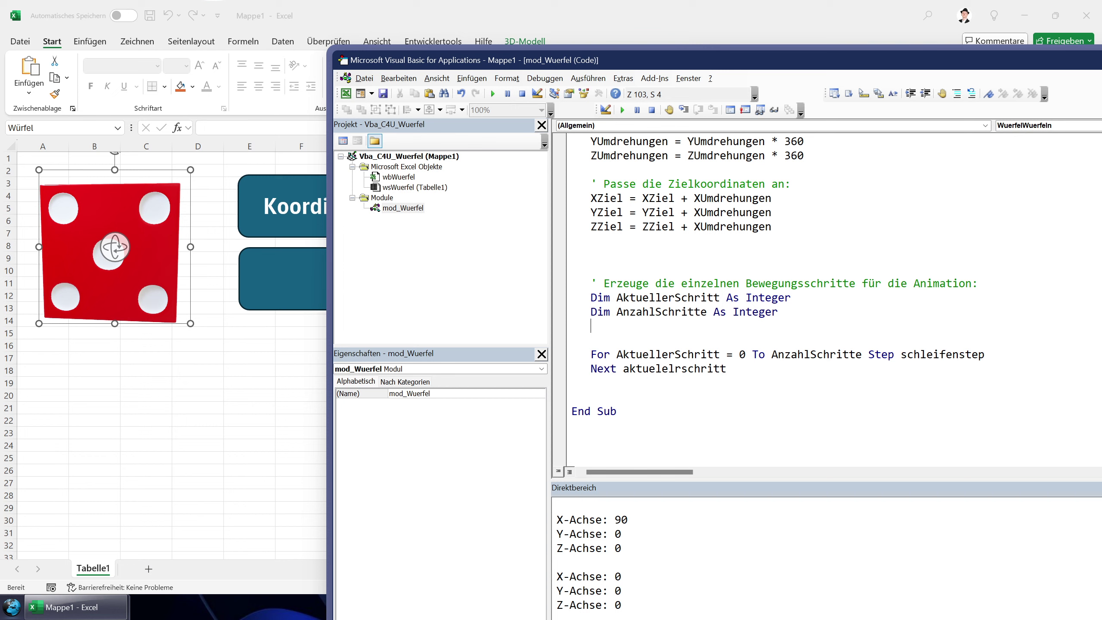
Step: Rotate the dice on the Excel sheet back to a flat four-pip face
left_click(115, 247)
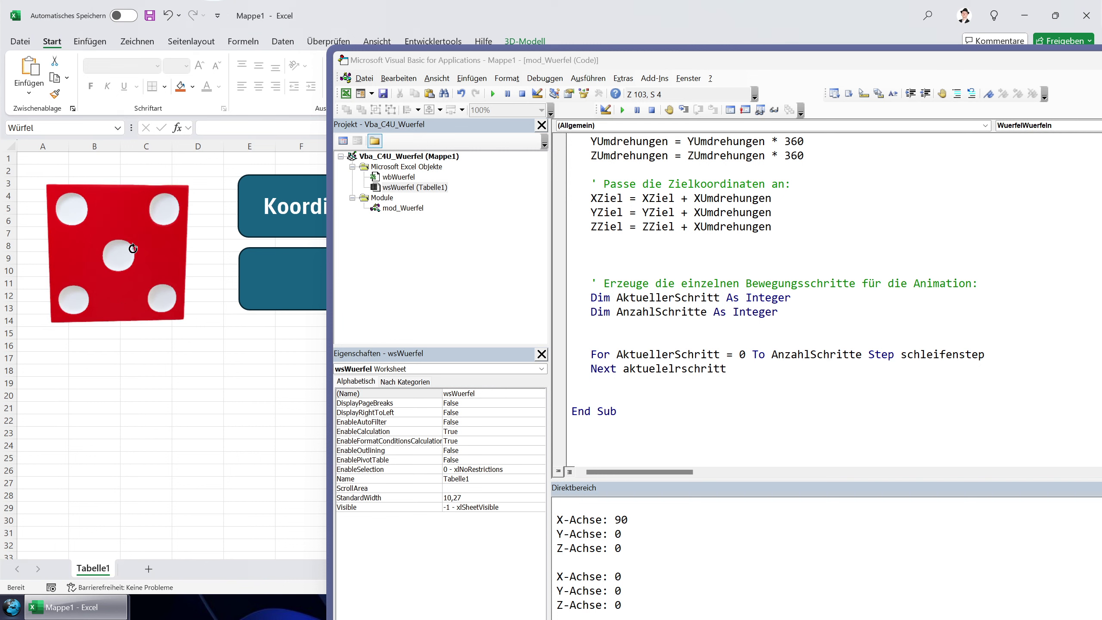
mouse_move(133, 249)
left_mouse_down()
mouse_move(536, 251)
mouse_move(217, 239)
mouse_move(113, 295)
mouse_move(125, 243)
left_mouse_up()
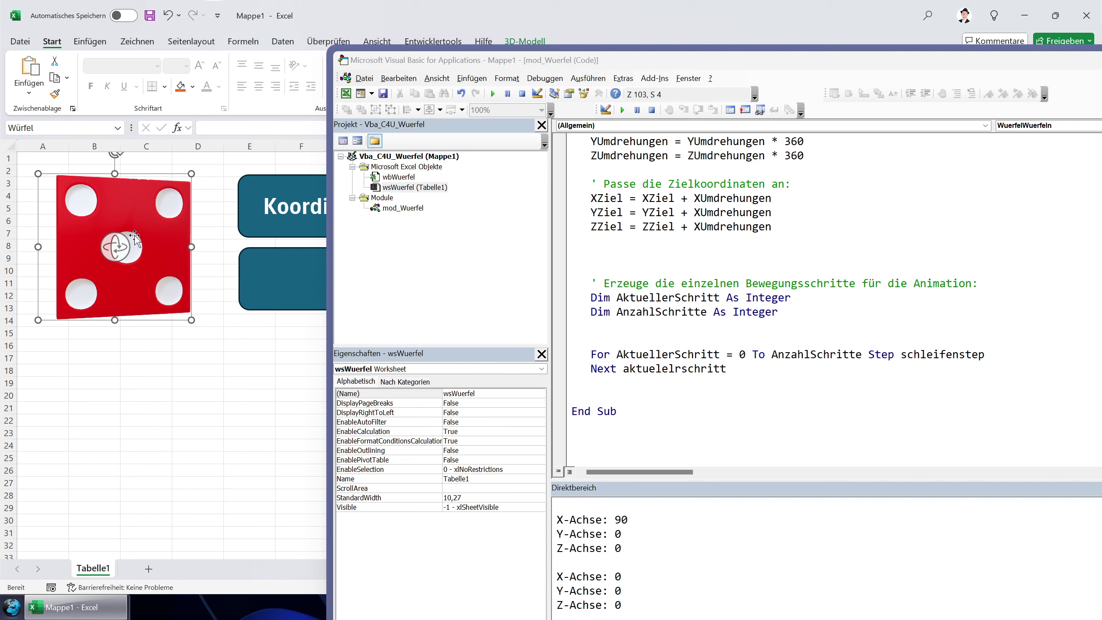
mouse_move(114, 242)
left_mouse_down()
mouse_move(586, 256)
mouse_move(332, 271)
mouse_move(215, 253)
left_mouse_up()
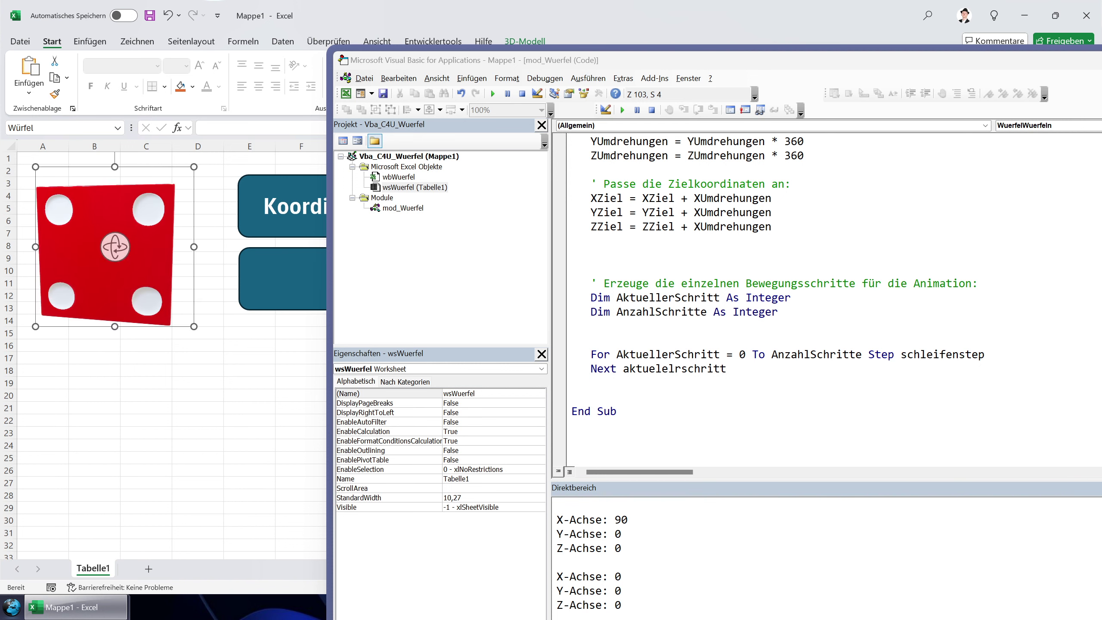
key("alt+F11")
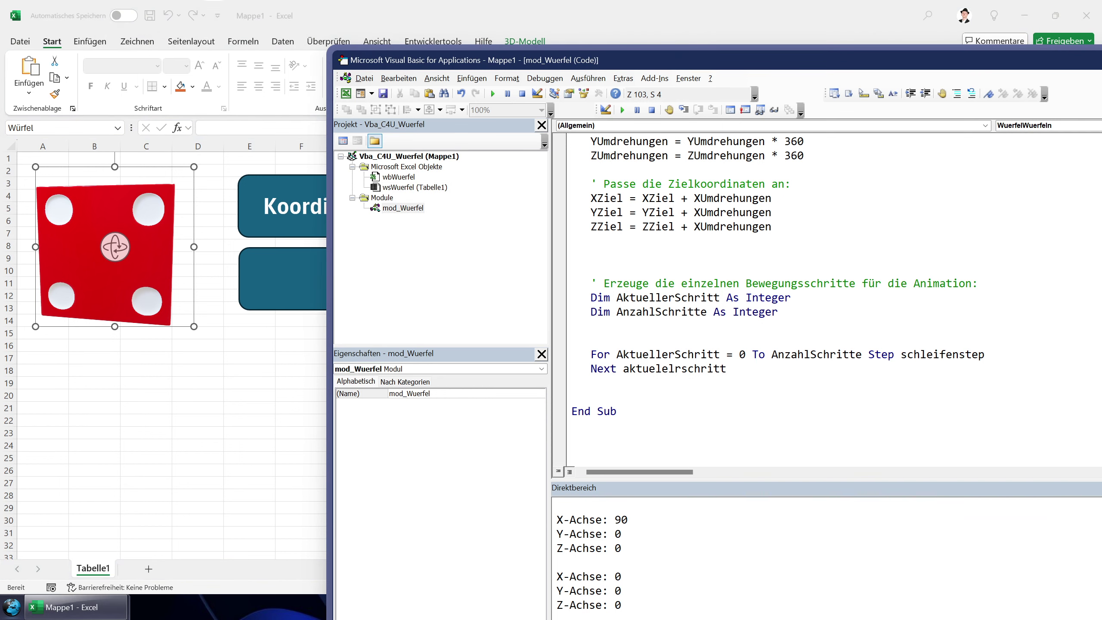
Step: Declare Dim SchleifenStep As Integer and correct the misspelled variable after Next
type("dim ")
type("SchleifenStep a")
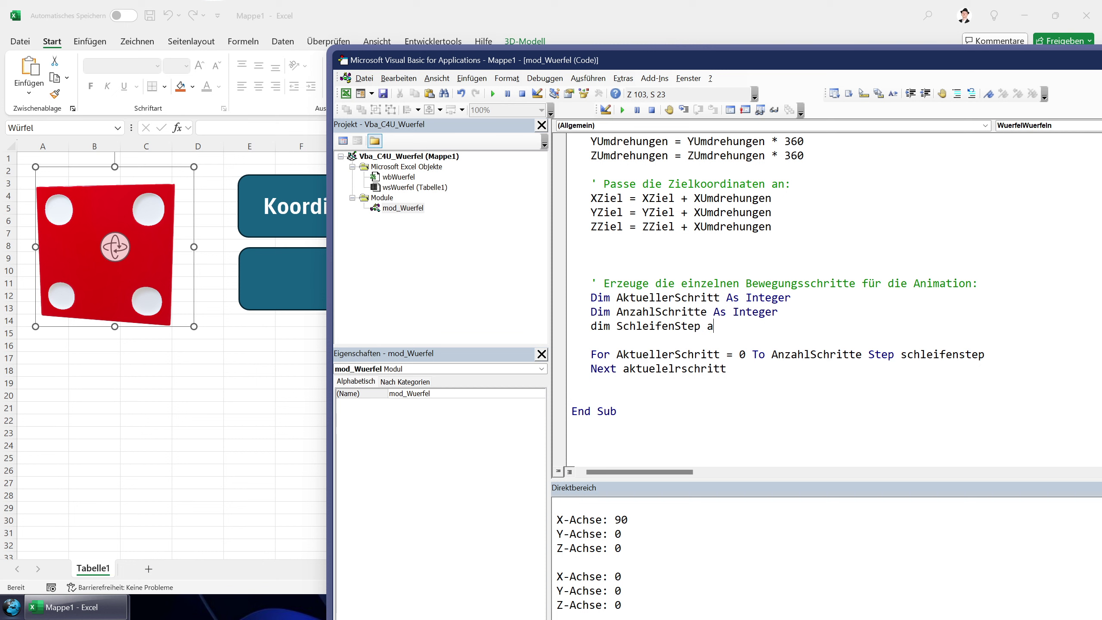
type("s Int")
key("Tab")
key("Return")
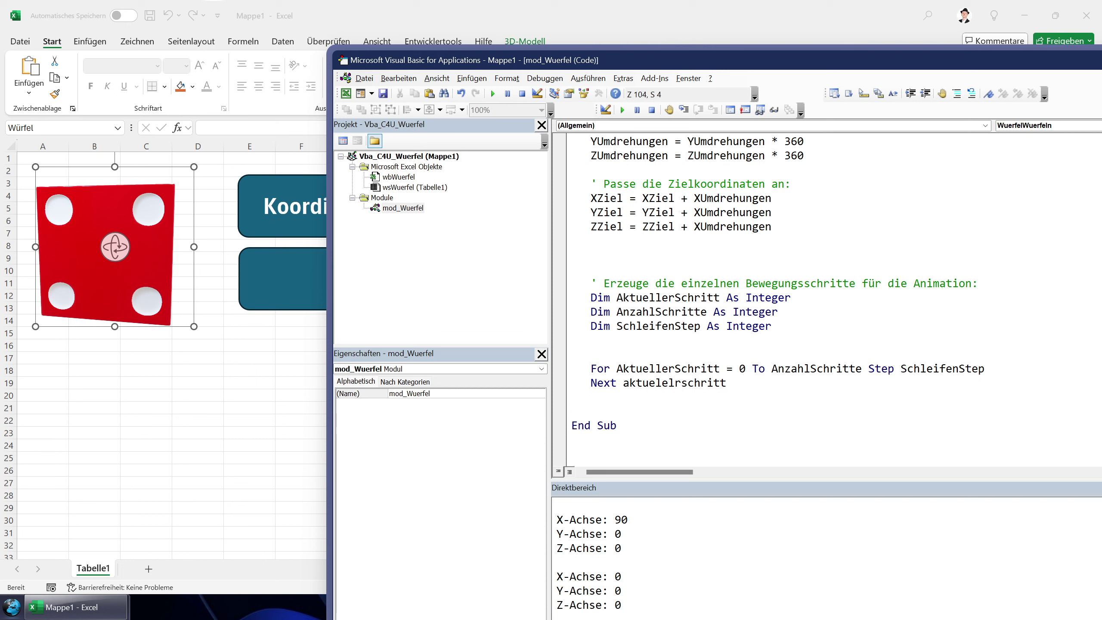
left_click(673, 383)
key("BackSpace")
key("BackSpace")
type("le")
key("Up")
Step: Insert the line AnzahlSchritte = 200 above the loop
left_click(591, 354)
key("Return")
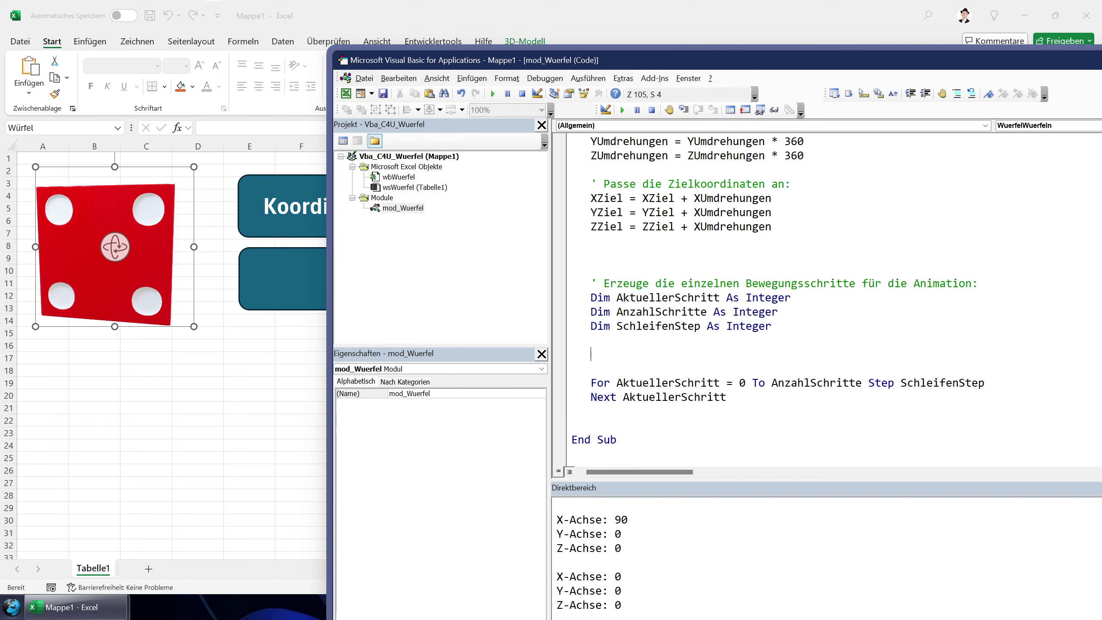
type("anzahlschri")
type("tte = ")
type("200")
key("Return")
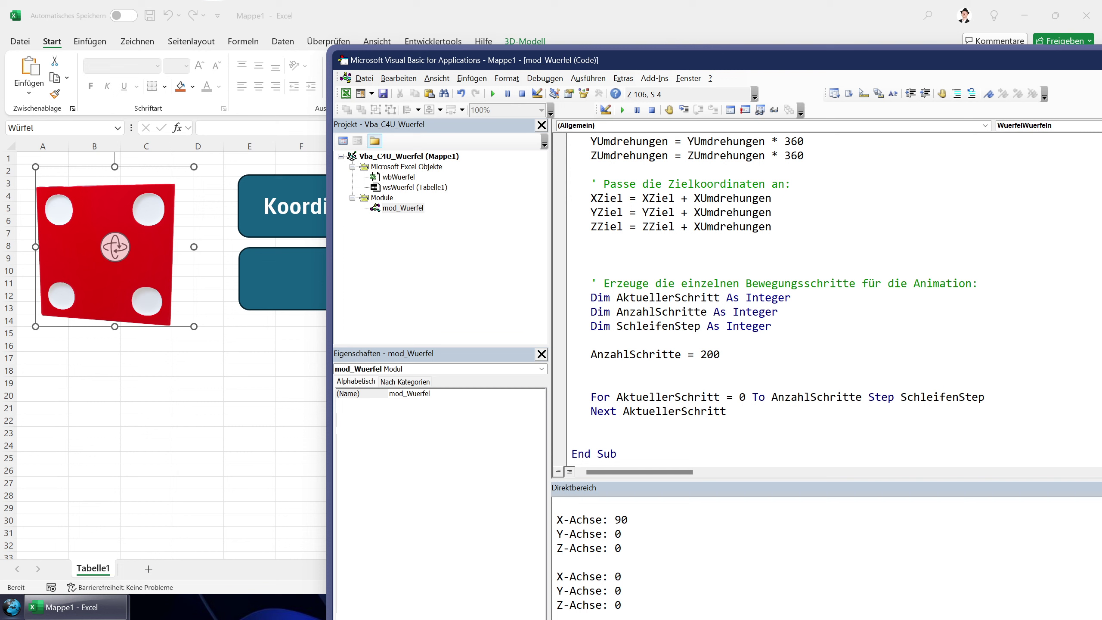
Step: Add SchleifenStep = 1, then cut these lines and paste them after the MaxUmdrehungen declaration
type("schleifenstep = ")
type("1")
key("shift+Up")
key("shift+Up")
key("shift+Up")
key("shift+Up")
key("shift+Up")
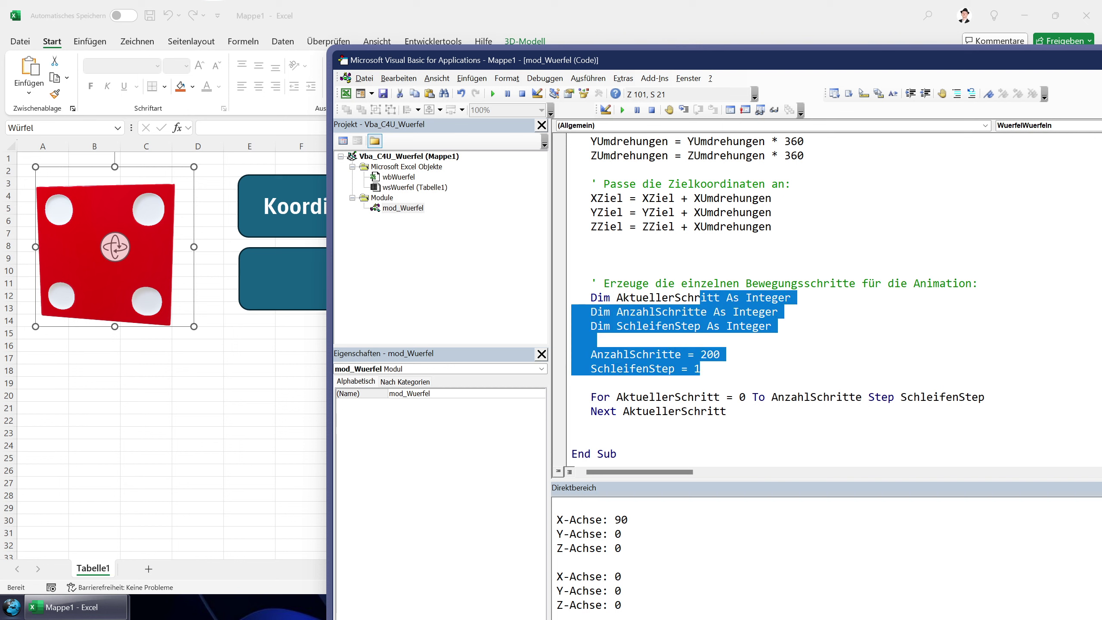
key("ctrl+x")
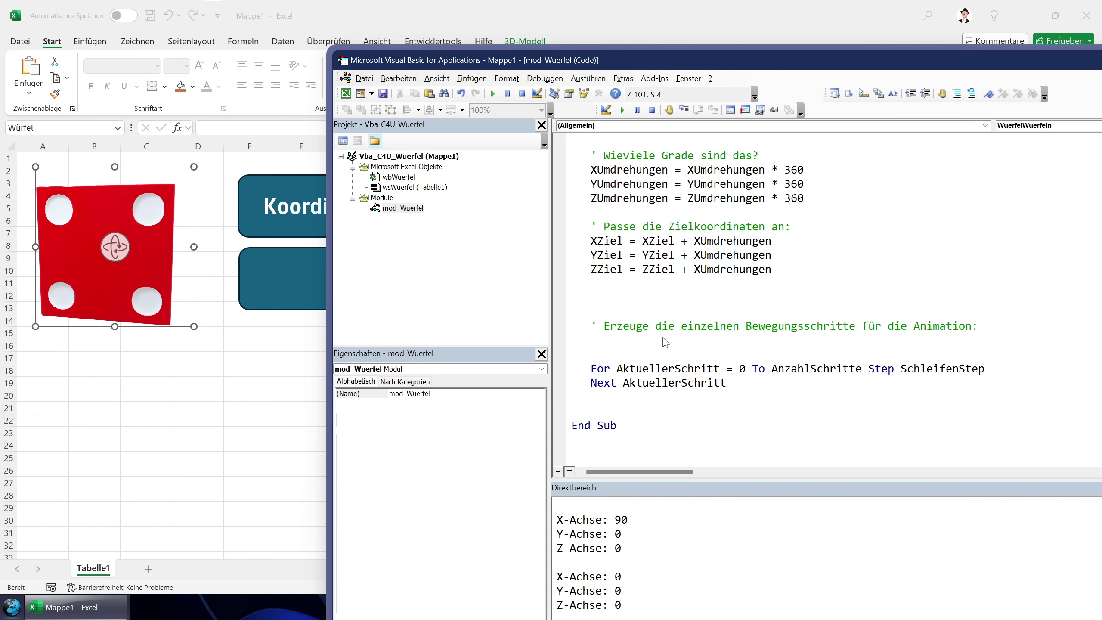
scroll(665, 341, "up", 5)
scroll(665, 341, "up", 5)
scroll(665, 341, "up", 8)
scroll(665, 341, "up", 3)
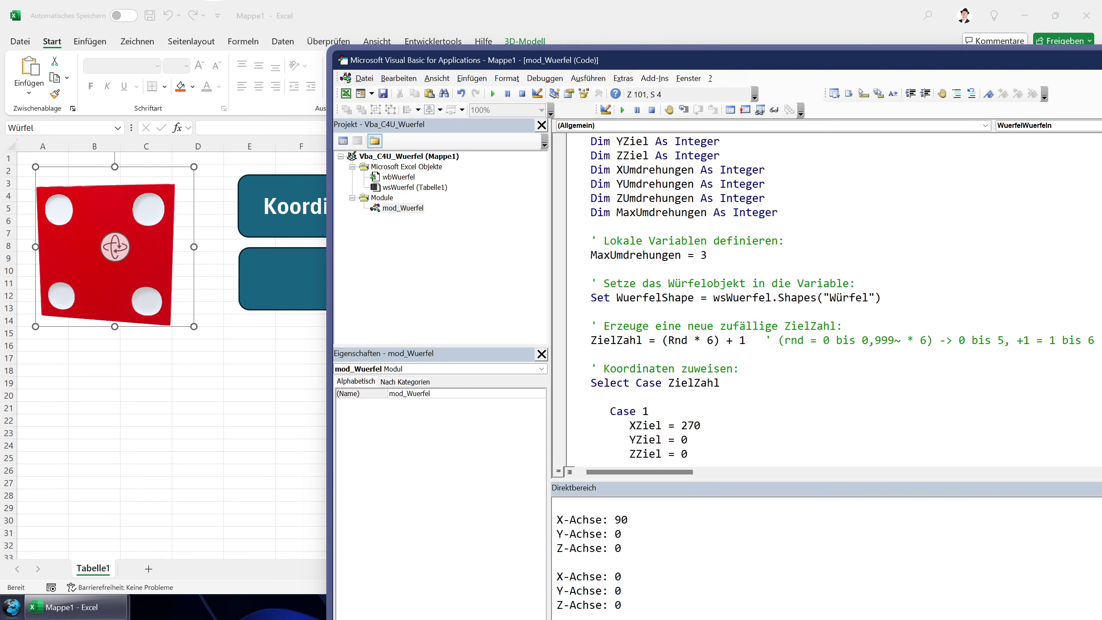
scroll(665, 341, "up", 1)
left_click(778, 255)
key("ctrl+v")
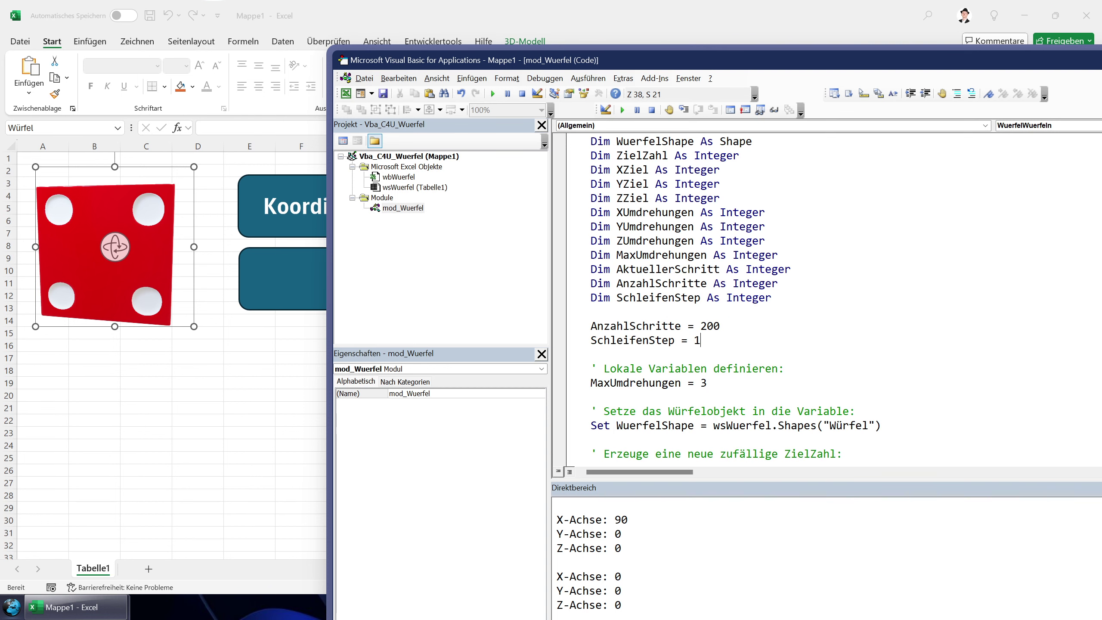
Step: Move the AnzahlSchritte = 200 and SchleifenStep = 1 assignments directly below MaxUmdrehungen = 3
left_click_drag(700, 340, 592, 327)
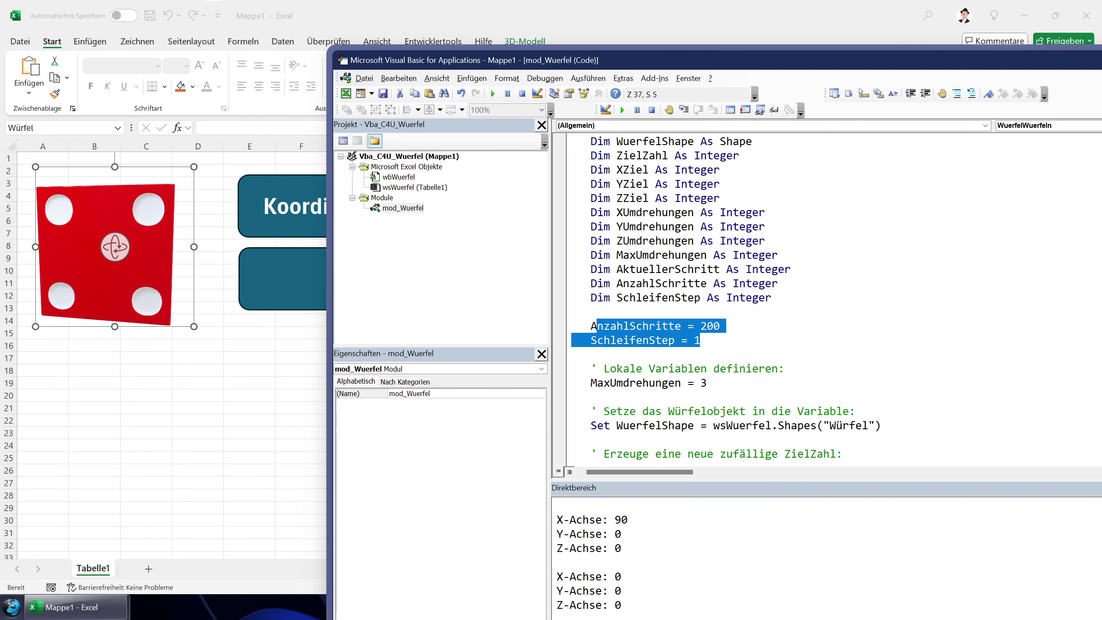
key("ctrl+x")
key("BackSpace")
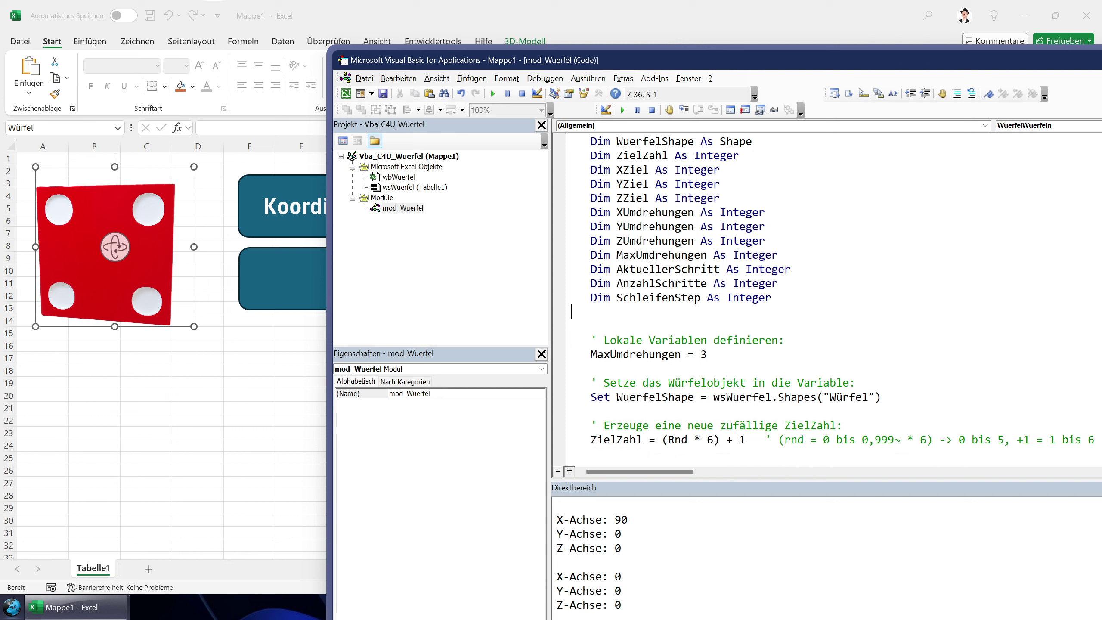
key("BackSpace")
left_click(708, 340)
key("Return")
key("ctrl+v")
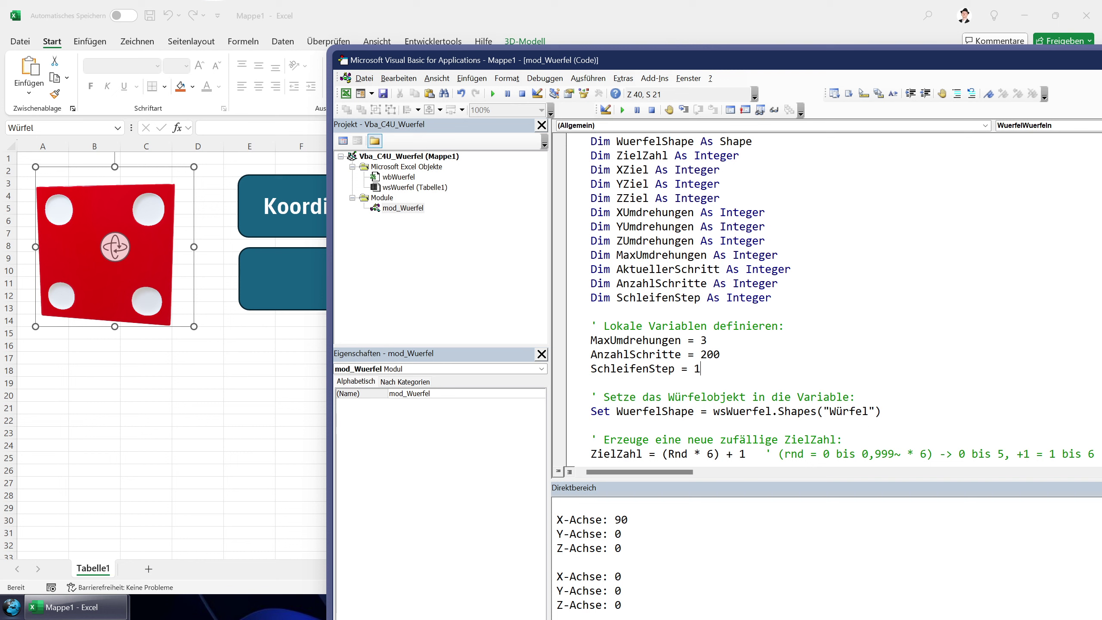
Step: Try other values but keep MaxUmdrehungen = 3, AnzahlSchritte = 200 and SchleifenStep = 1
double_click(703, 340)
type("2")
key("shift+Left")
type("3")
key("Down")
key("shift+Left")
type("1")
key("shift+Left")
type("2")
key("Down")
type("0")
key("BackSpace")
Step: Delete the two blank lines so the For loop directly follows the animation comment
scroll(842, 298, "down", 2)
scroll(841, 298, "down", 5)
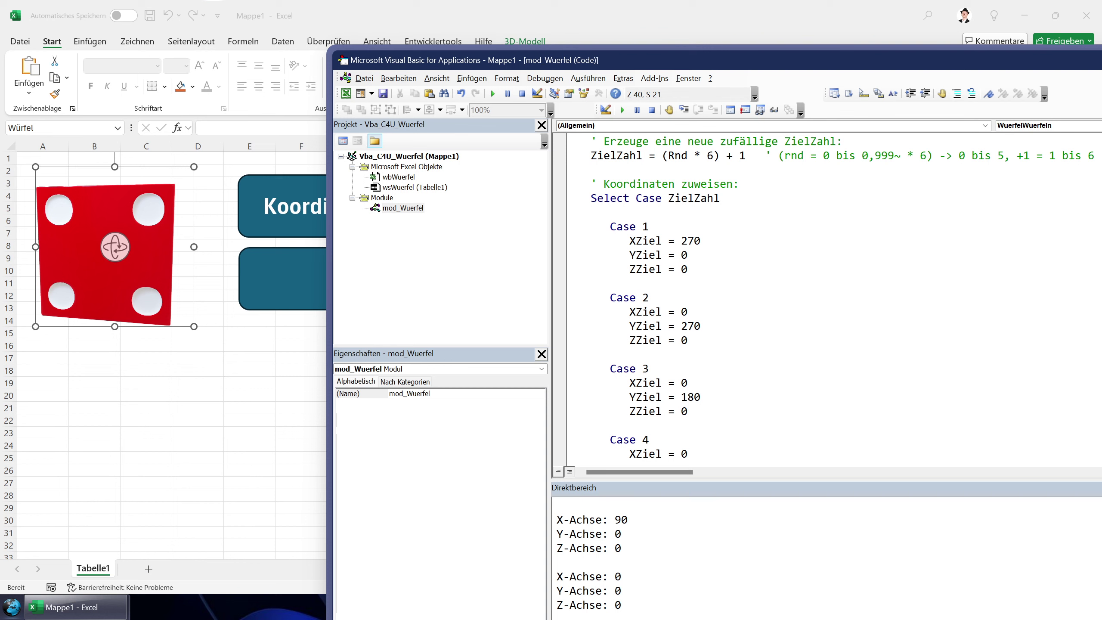
scroll(841, 298, "down", 5)
scroll(842, 297, "down", 4)
scroll(841, 297, "down", 4)
scroll(842, 297, "down", 1)
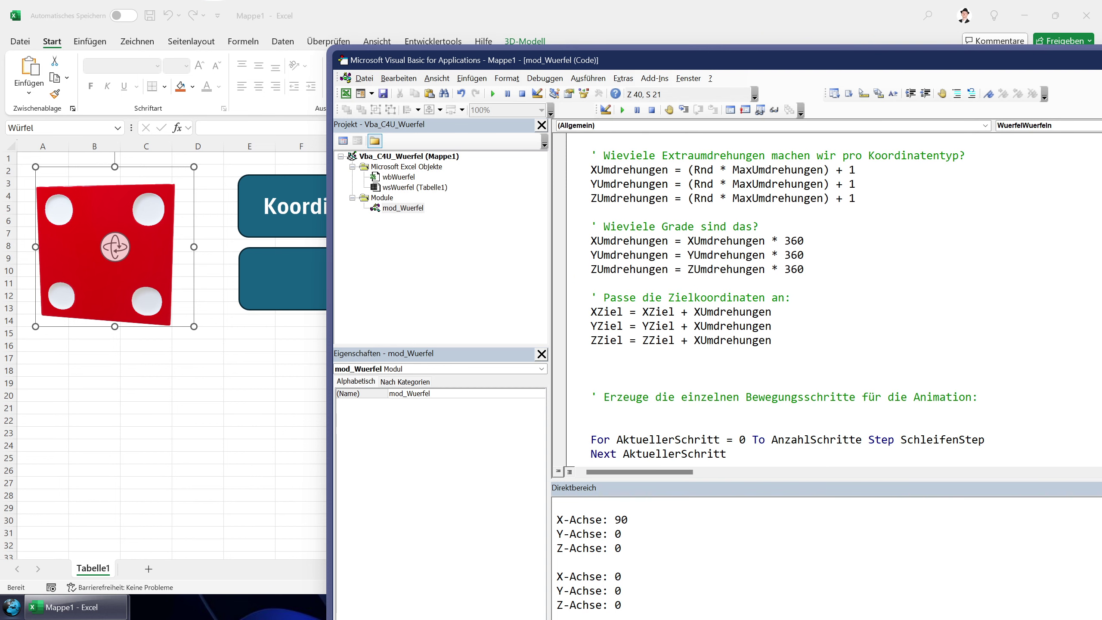
scroll(842, 297, "down", 1)
scroll(842, 297, "down", 1)
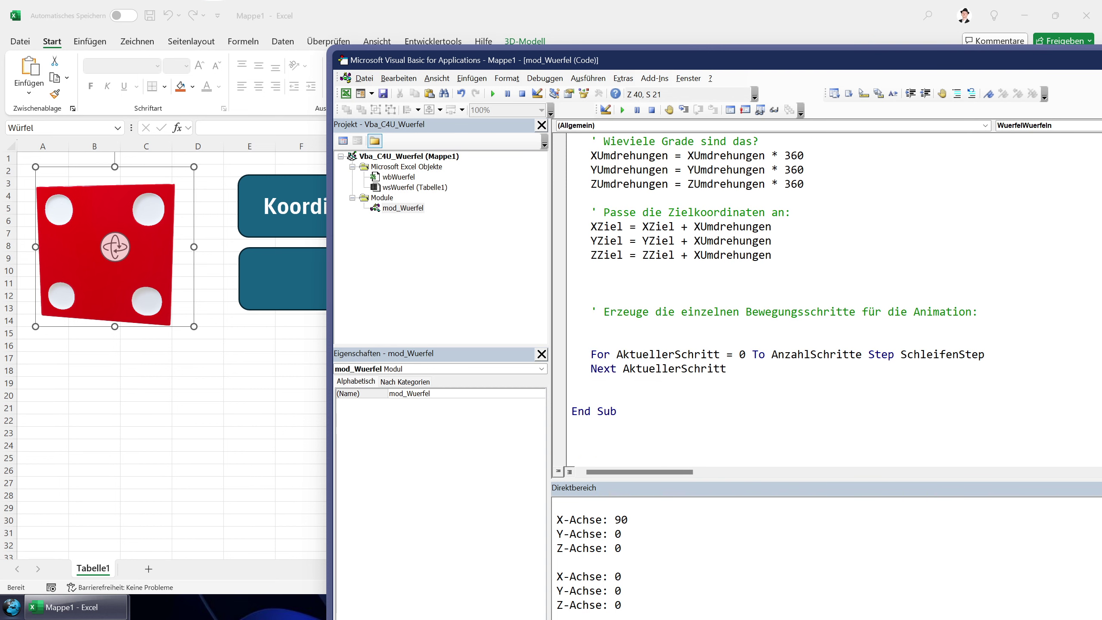
left_click(985, 355)
left_click(979, 312)
key("Delete")
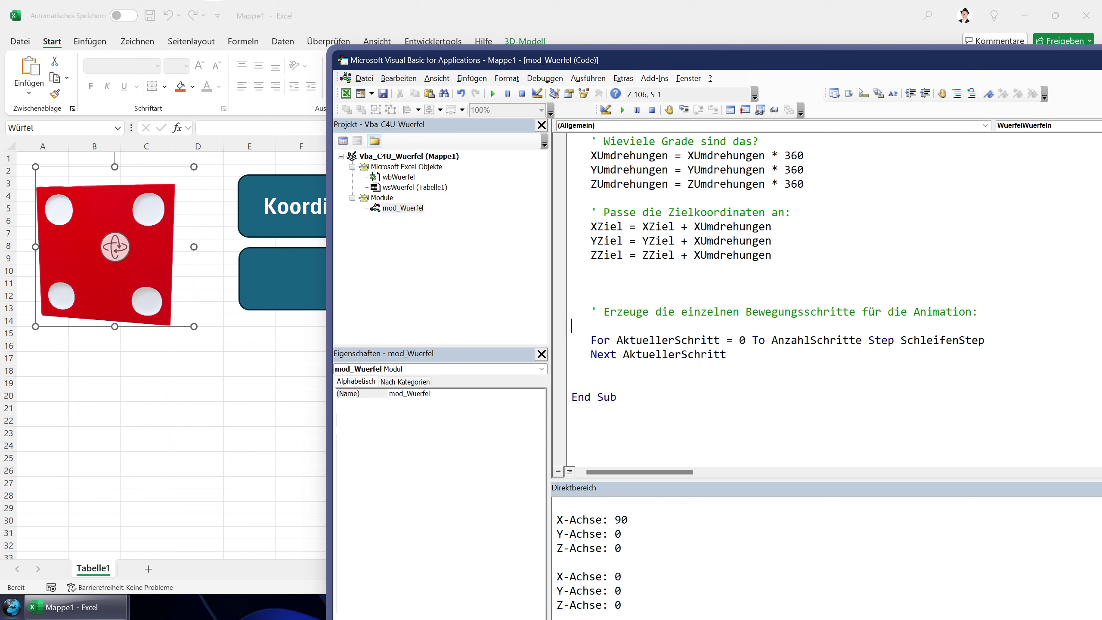
key("Delete")
left_click(985, 326)
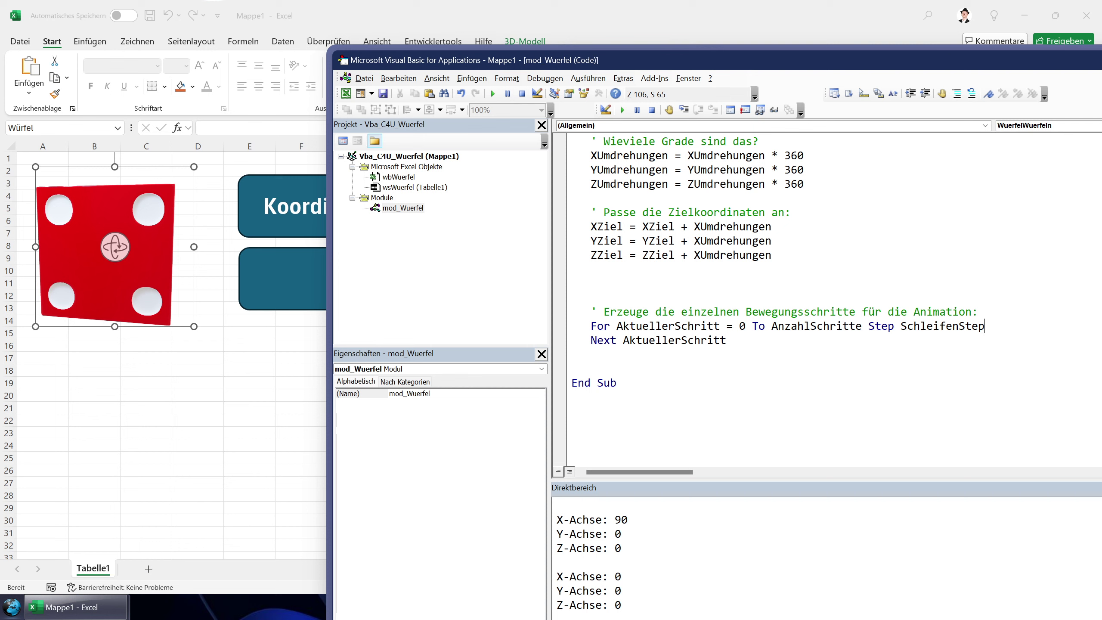
Step: Add a new comment line containing only an apostrophe below the ZZiel assignment
left_click(591, 269)
scroll(779, 283, "up", 1)
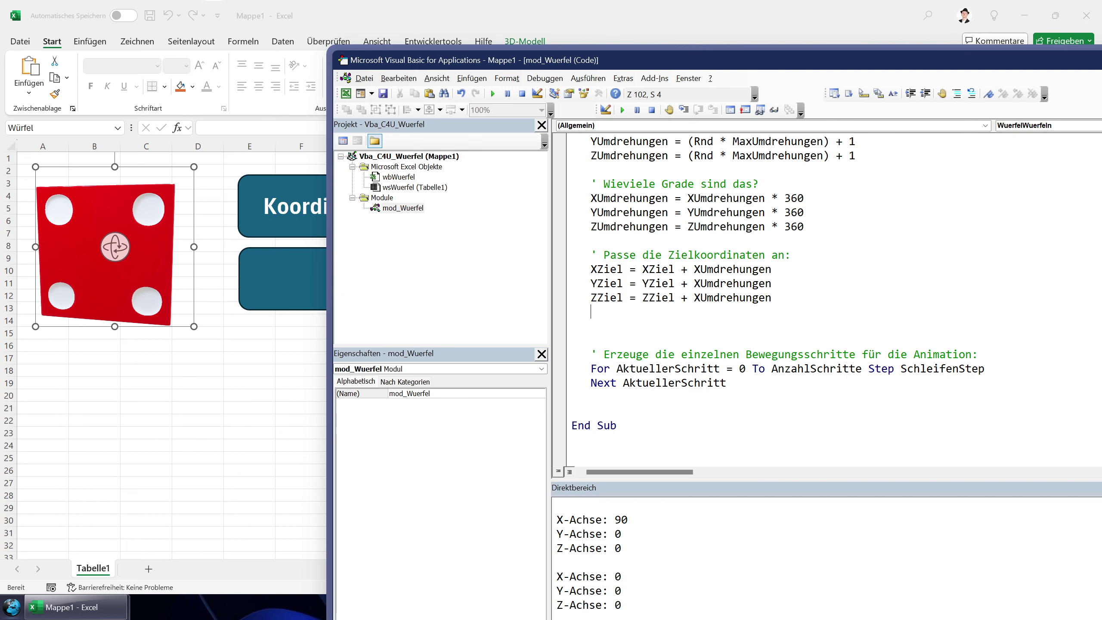
scroll(778, 284, "up", 2)
scroll(779, 283, "up", 4)
scroll(779, 284, "down", 5)
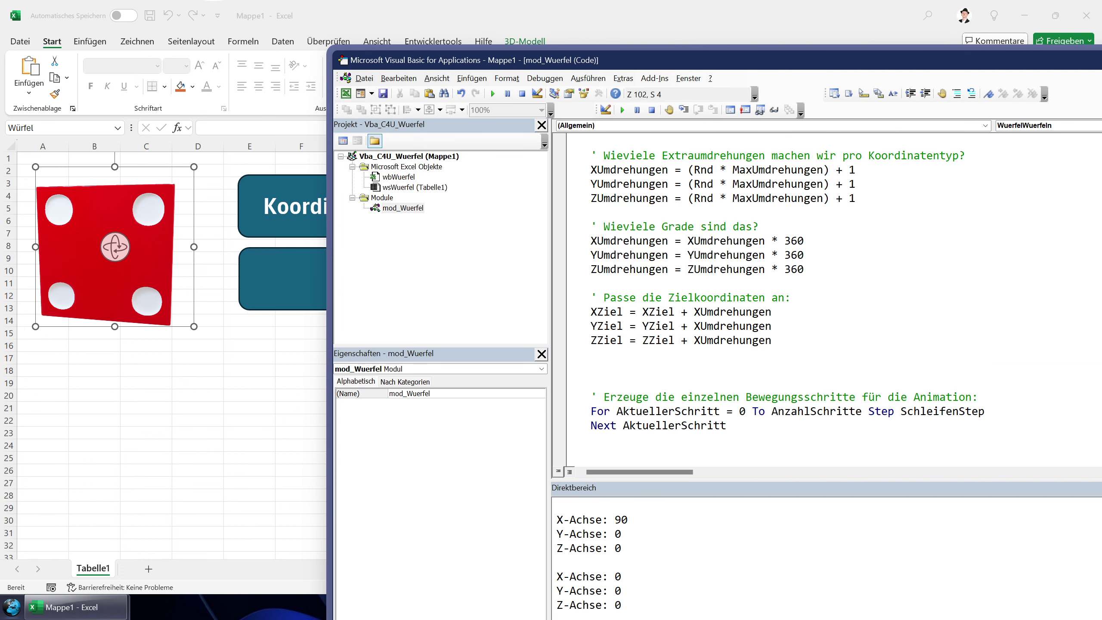
key("Return")
type("'")
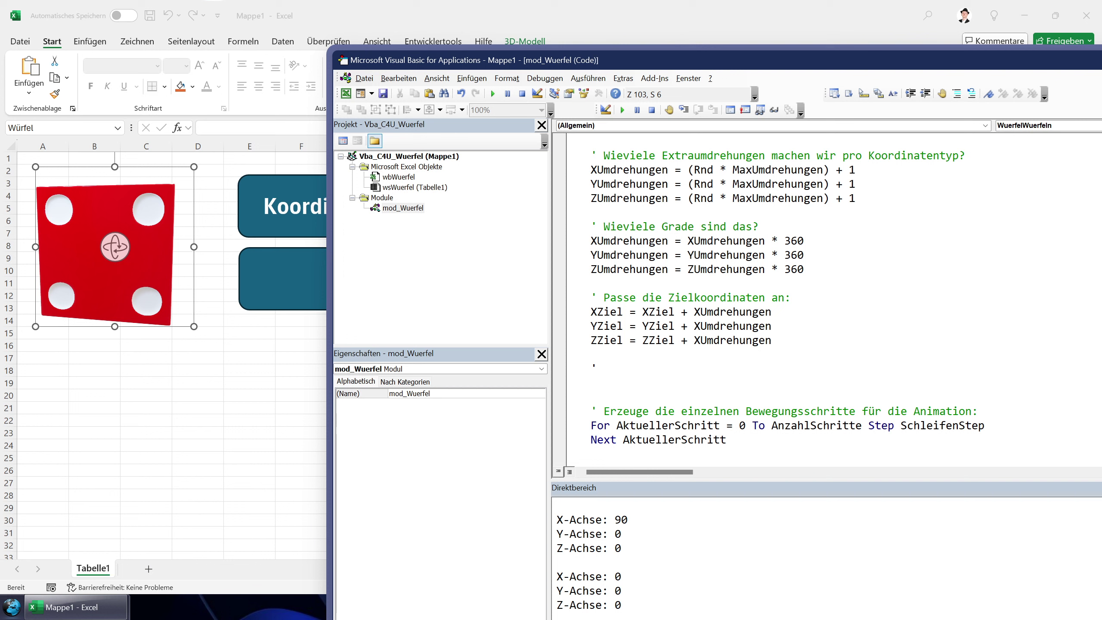
Step: Write the comment 'Bewegungsschritte berechnen:', replacing the first-typed 'definieren' with 'berechnen'
type("Bewegung")
type("sschritte ")
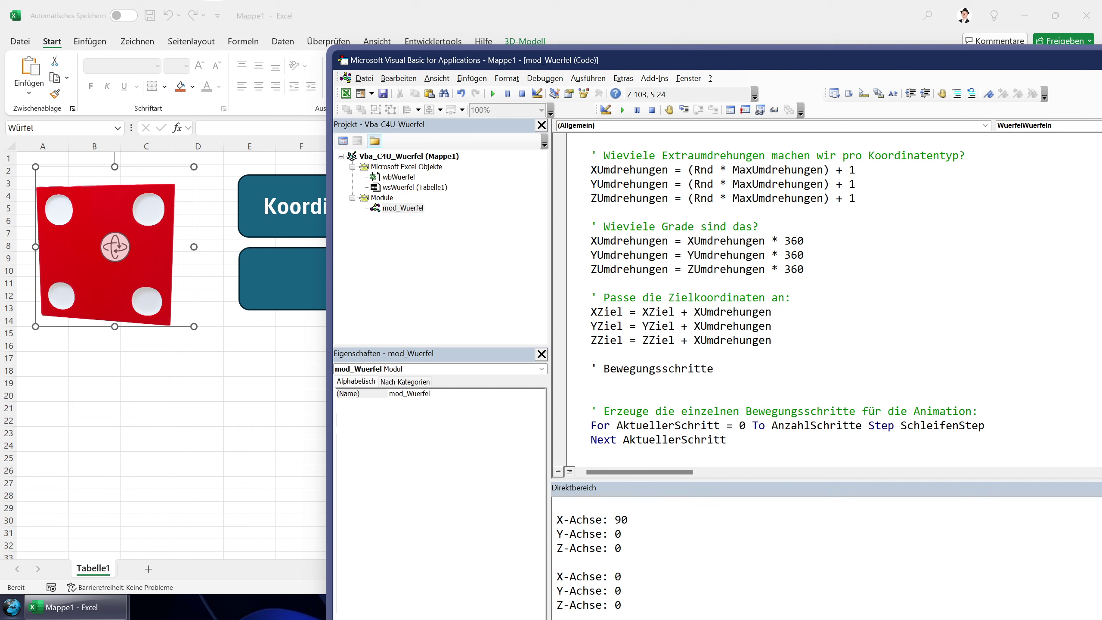
type("definieren:")
key("Return")
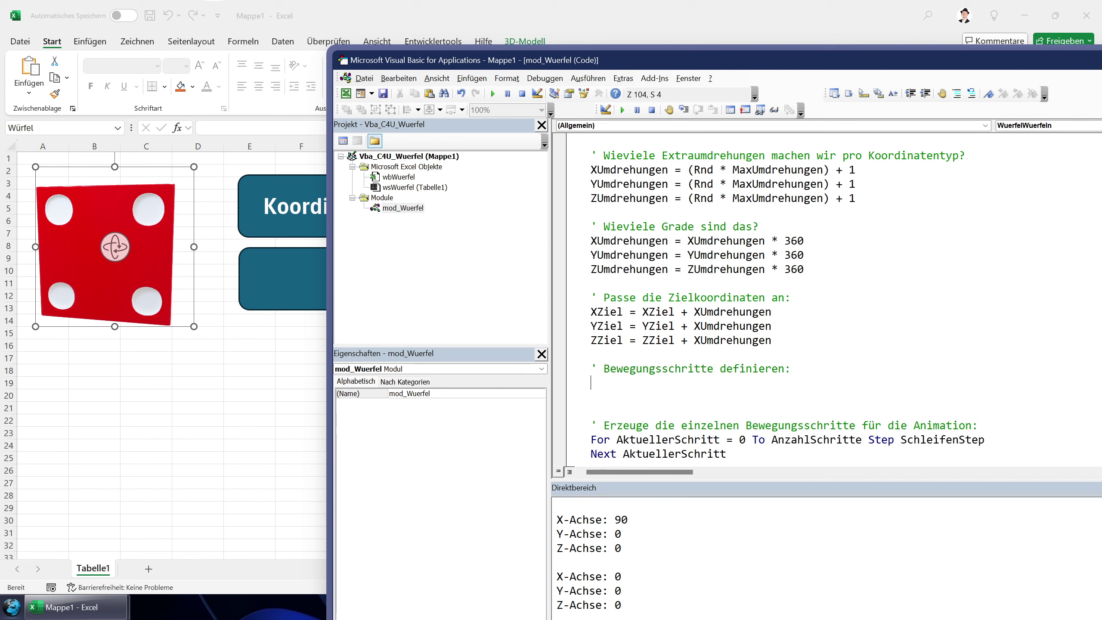
key("Up")
key("End")
key("Left")
key("shift+Left")
key("shift+Left")
key("shift+Left")
key("shift+Left")
key("shift+Left")
key("shift+Left")
type("berechne")
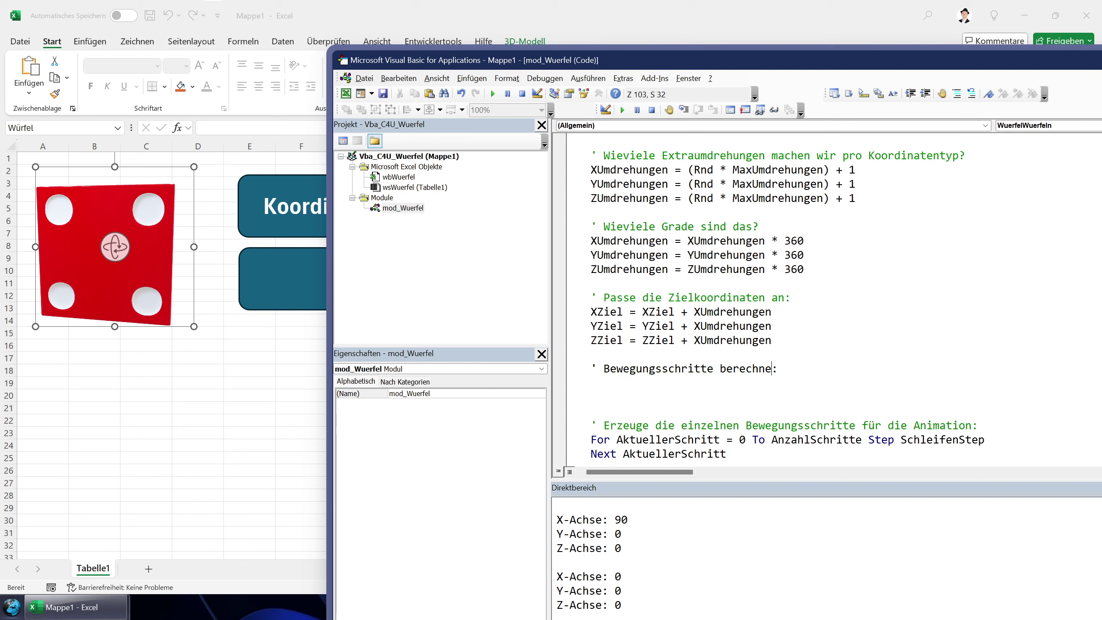
type("n")
Step: Declare xBewegung, yBewegung and zBewegung As Double on the lines below the comment
key("Down")
type("dim ")
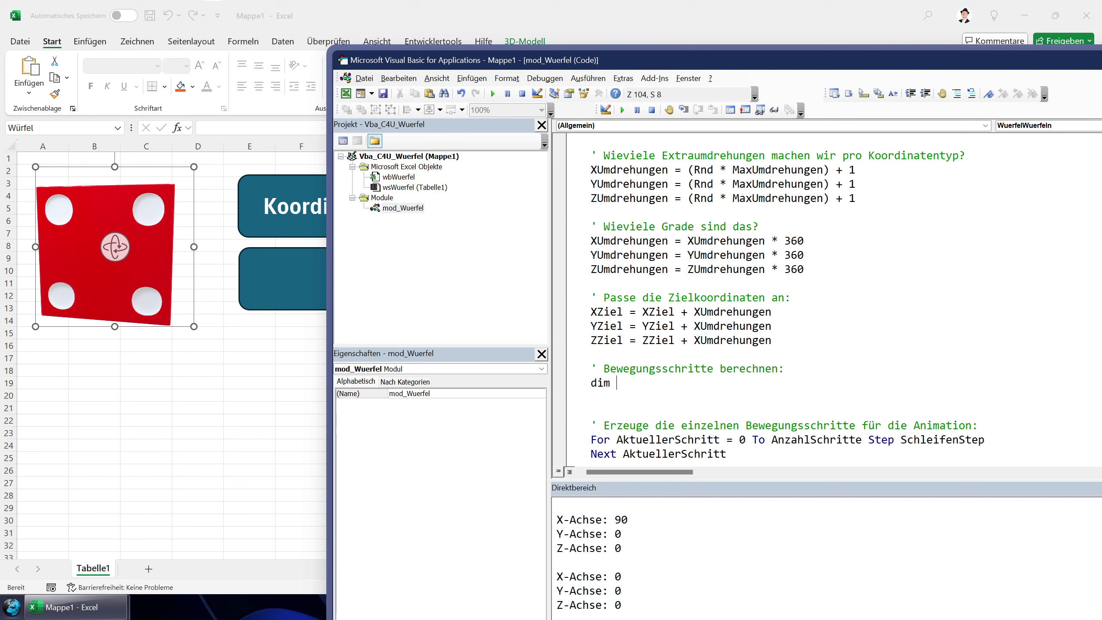
type("x")
type("Bew")
type("egung")
type("as ")
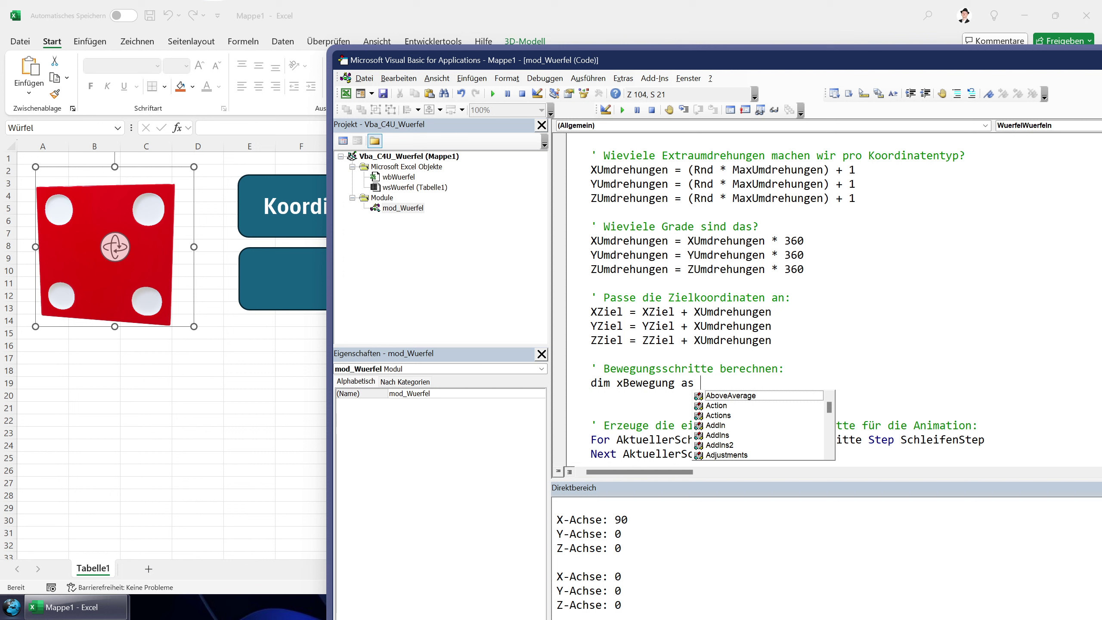
type("double")
key("Return")
type("di")
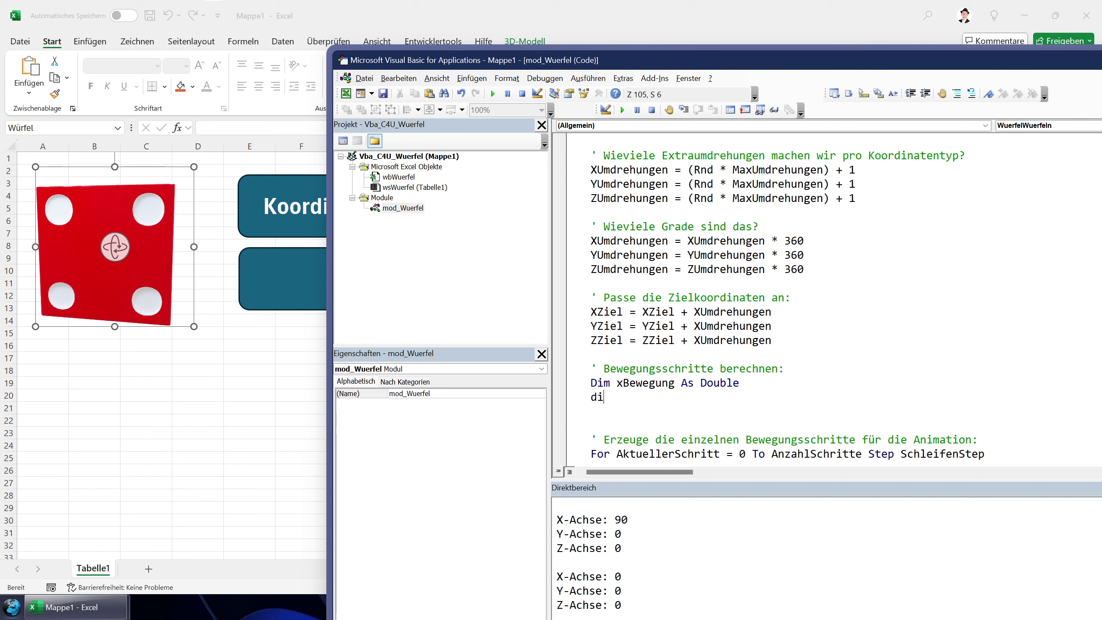
type("m yBewegung a")
type("s double")
key("Return")
type("dim ")
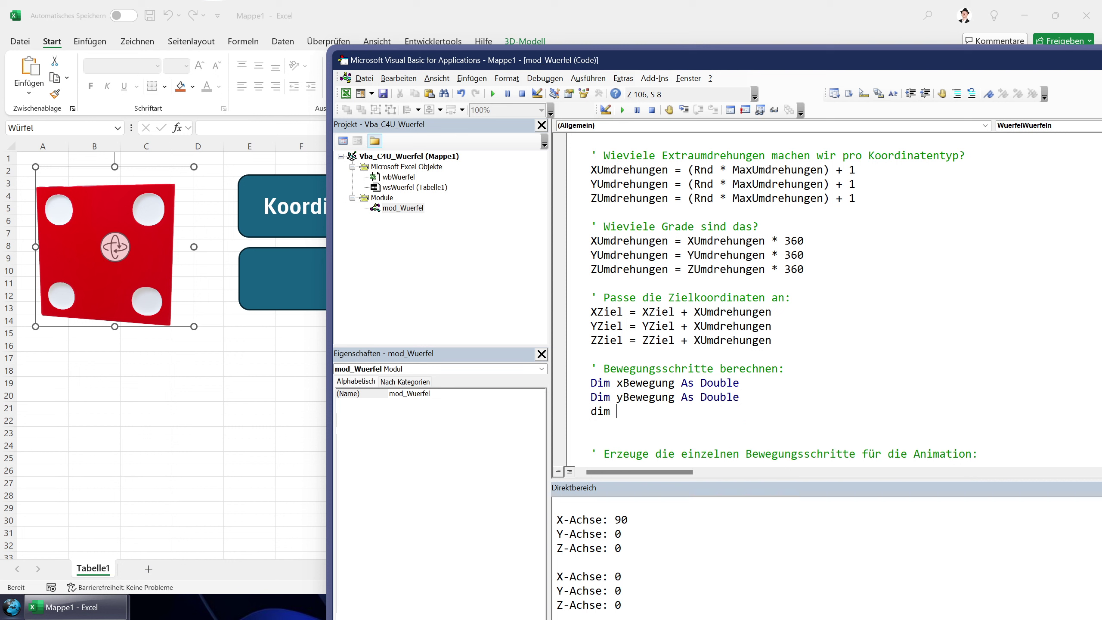
type("zBewegung as d")
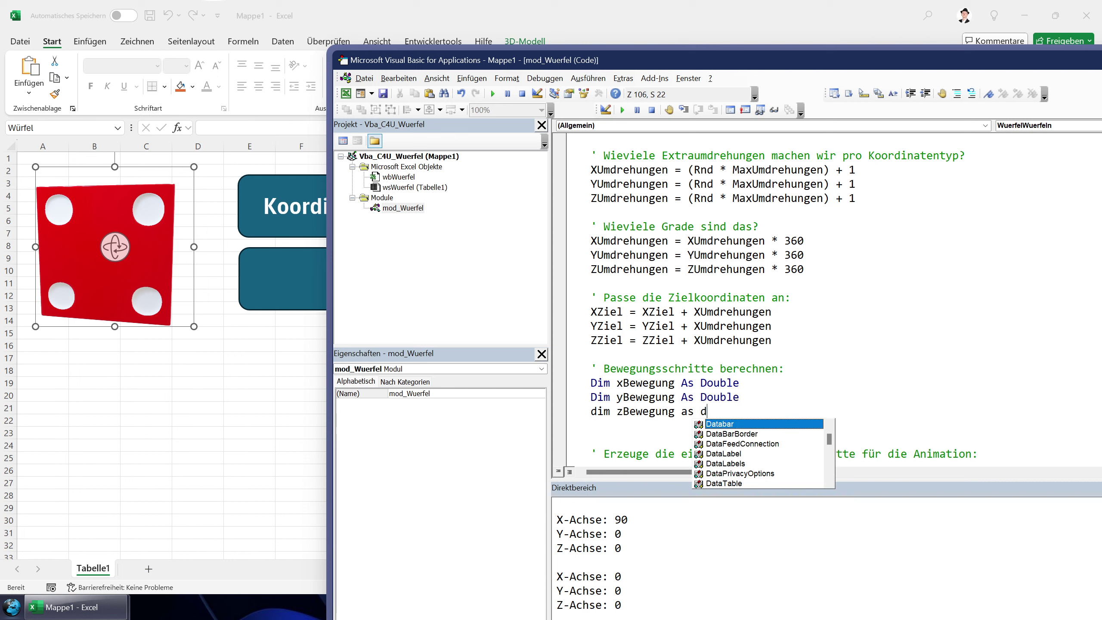
type("ouble")
key("Return")
key("Return")
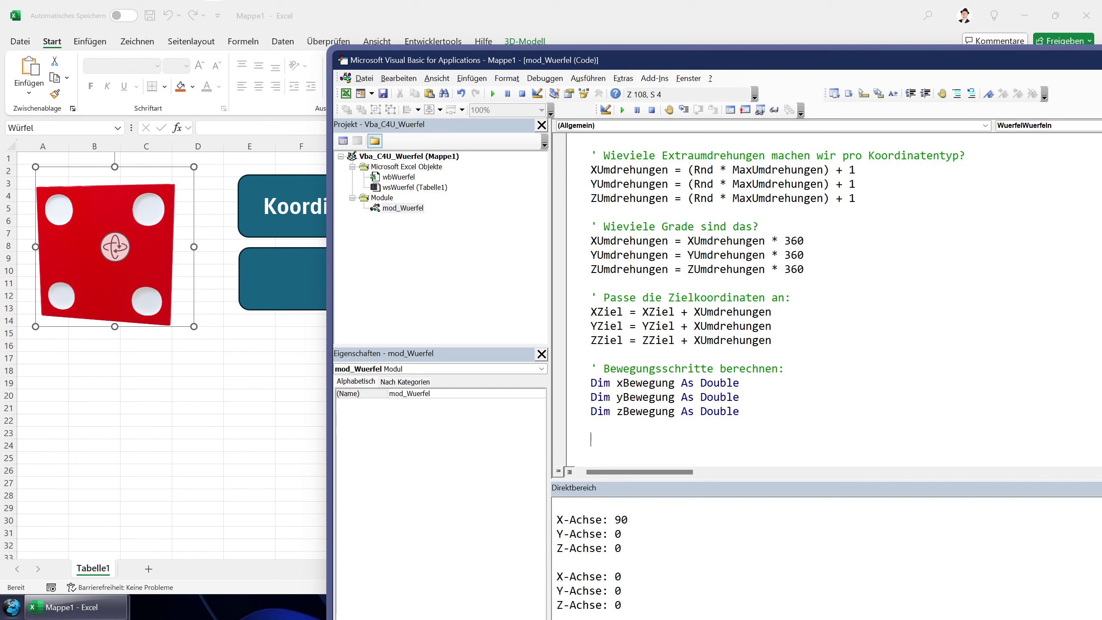
type("' Erzeuge die einzelnen Bewegungsschritte für die Animation: For AktuellerSchritt = 0 To AnzahlSchritte Step SchleifenStep Next AktuellerSchritt")
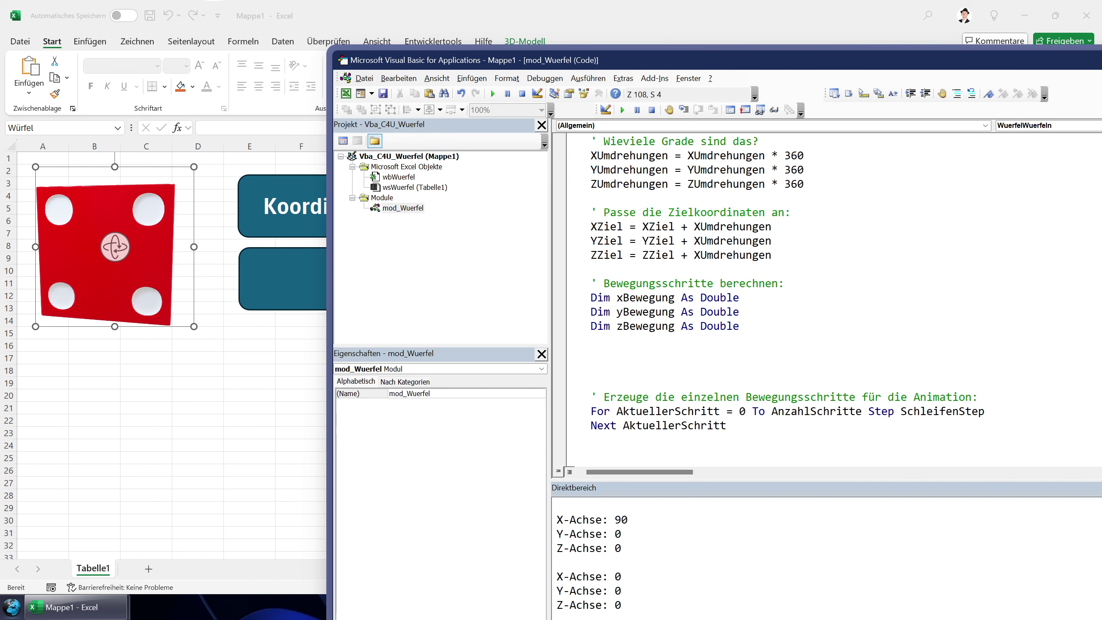
scroll(781, 295, "up", 1)
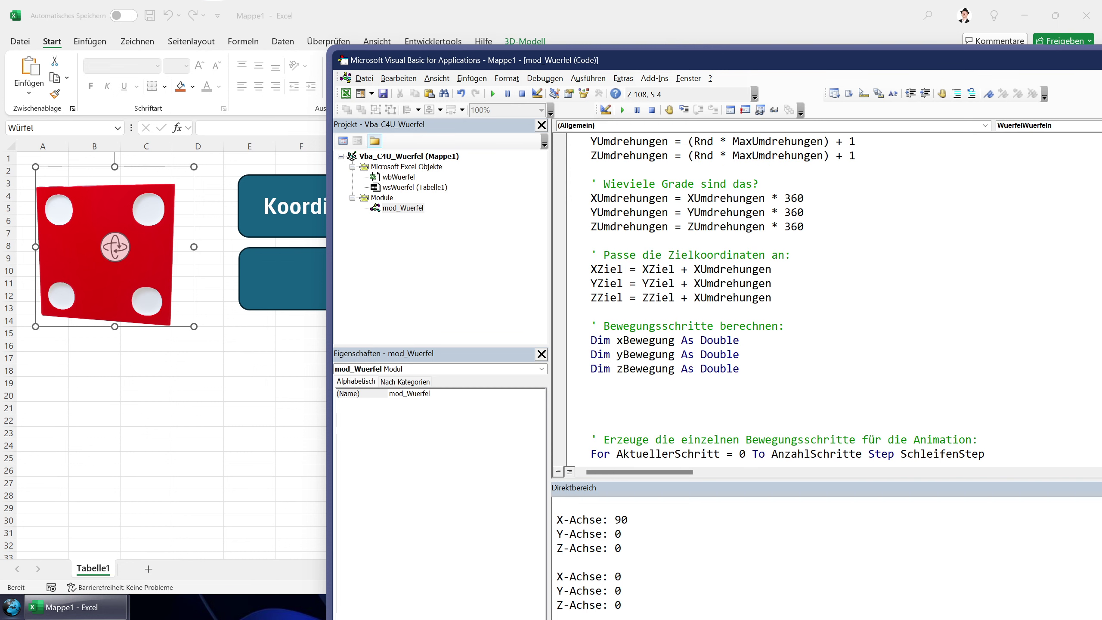
Step: Add the line xBewegung = xziel / anzahlschritte, checking AnzahlSchritte in the For header
type("xBewegung = ")
type("xziel")
type(" / ")
type("anzahlsch")
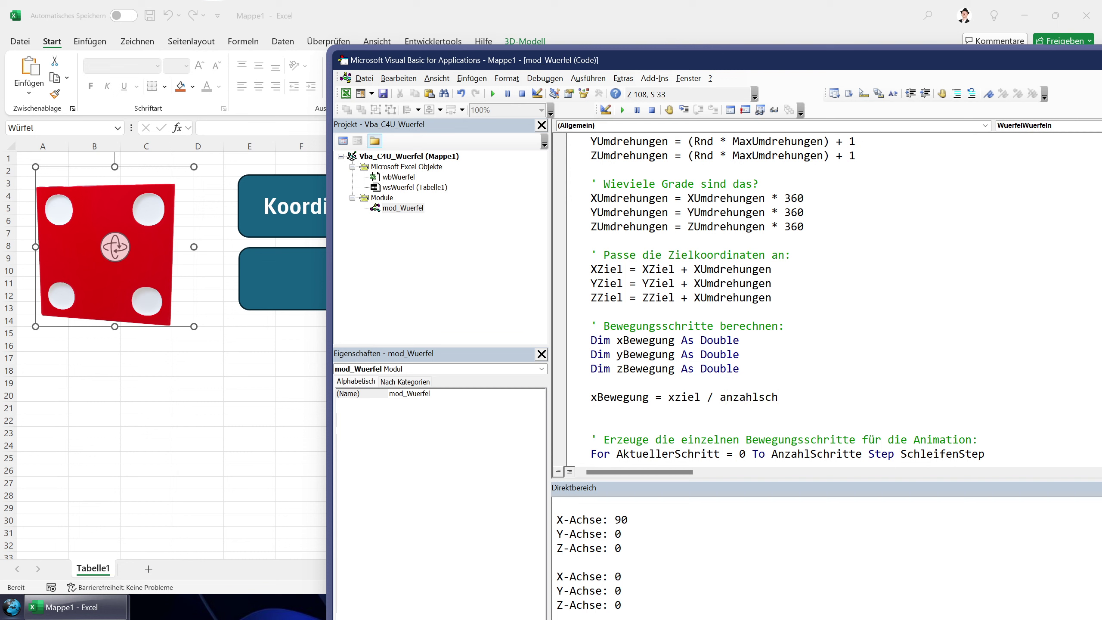
type("ritte")
key("Down")
left_click_drag(713, 453, 798, 454)
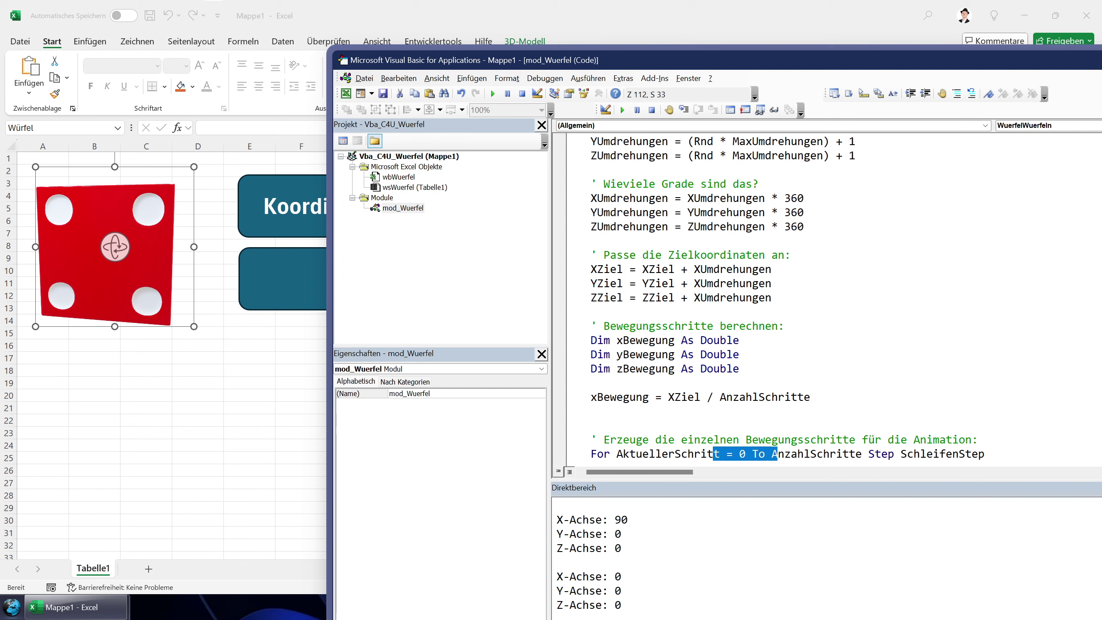
double_click(881, 453)
key("shift+End")
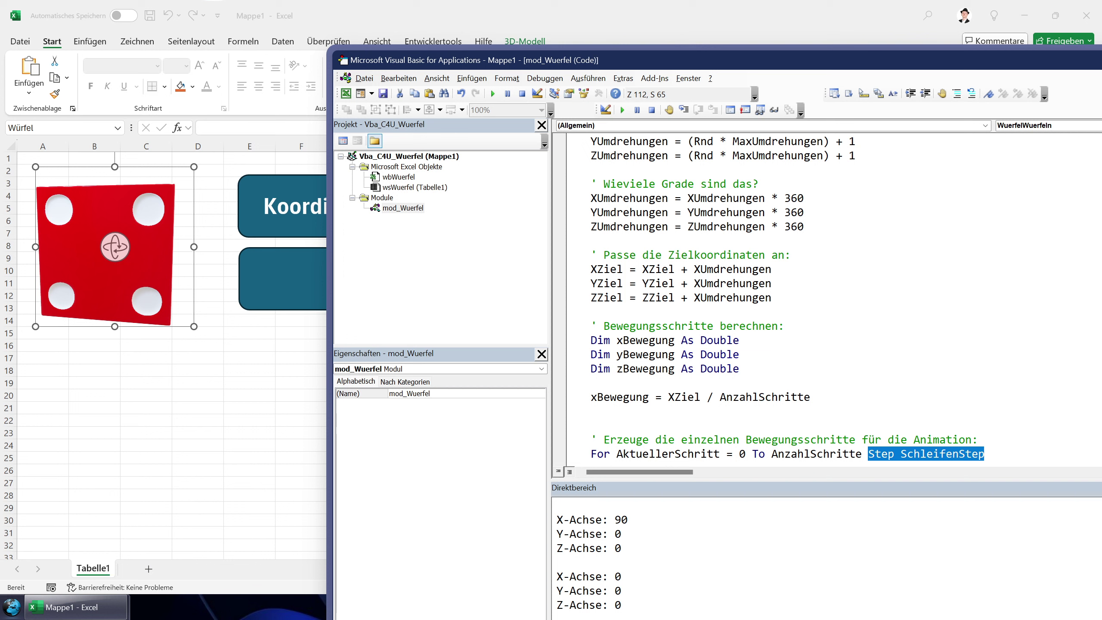
double_click(816, 454)
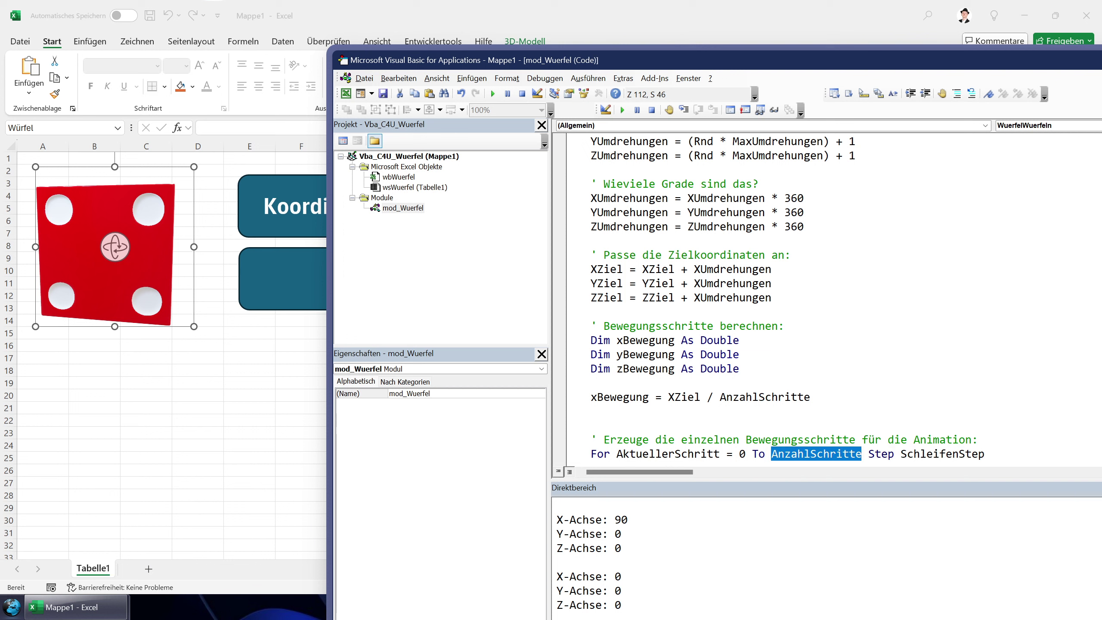
Step: Duplicate the xBewegung line twice, turning the copies into yBewegung and zBewegung
left_click(810, 397)
key("Return")
key("Up")
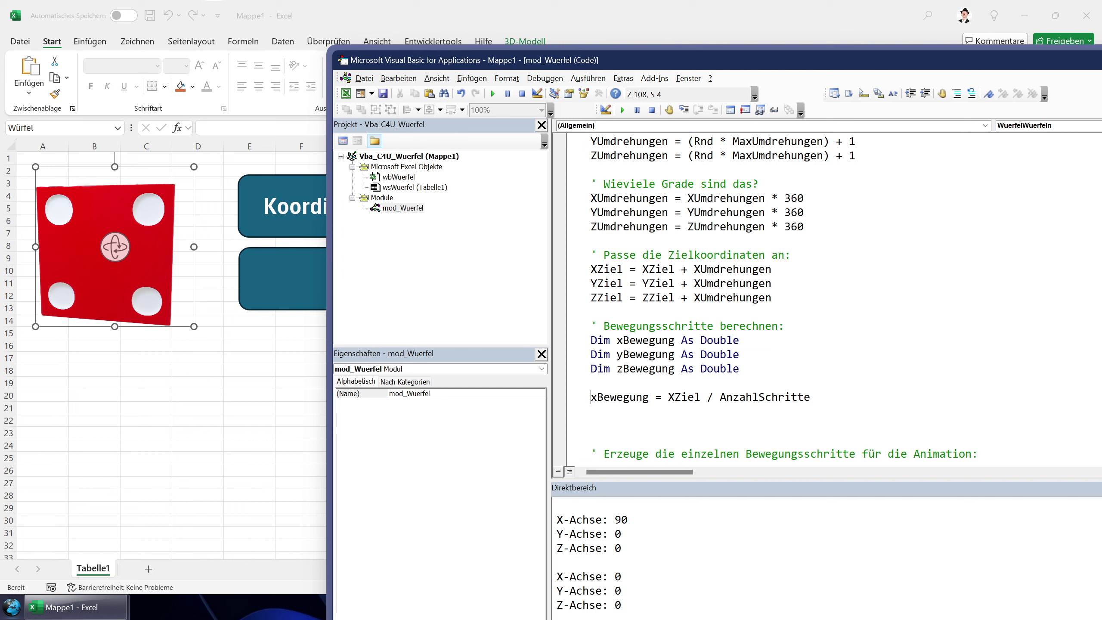
key("shift+Down")
key("ctrl+c")
key("Up")
key("ctrl+v")
key("ctrl+v")
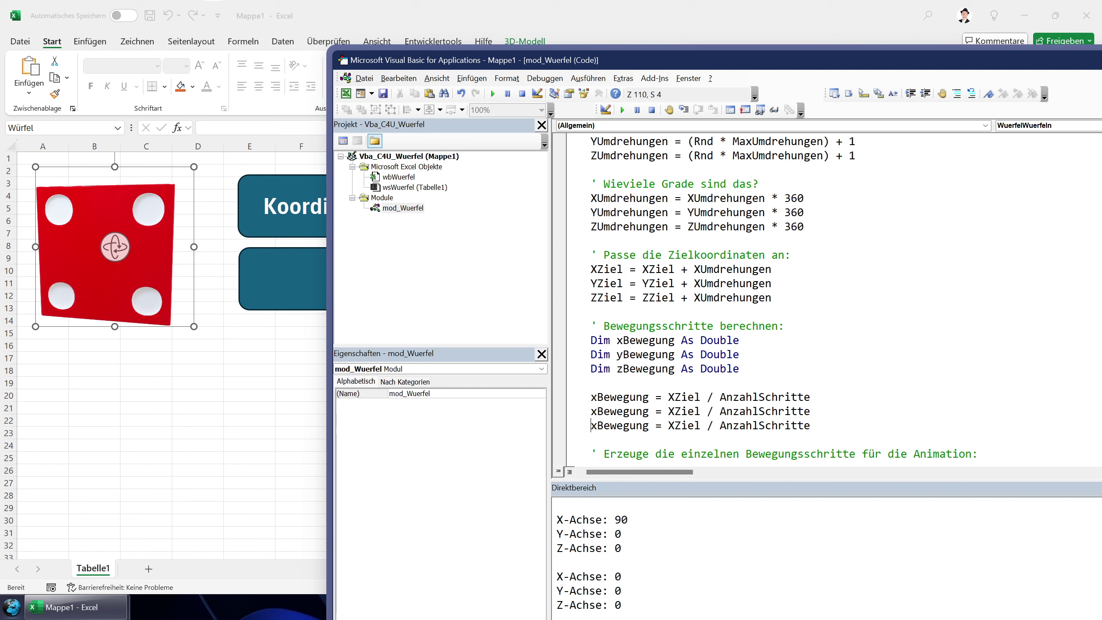
key("Delete")
type("z")
key("Up")
key("BackSpace")
type("y")
Step: Change the copies' targets from XZiel to YZiel and ZZiel
key("Up")
key("ctrl+Right")
key("ctrl+Right")
key("Delete")
type("Y")
key("Down")
key("BackSpace")
type("z")
key("Down")
Step: Capitalise the declared names to XBewegung, YBewegung and ZBewegung
left_click_drag(616, 340, 623, 340)
type("X")
key("Down")
key("shift+Left")
type("Y")
key("Down")
key("shift+Left")
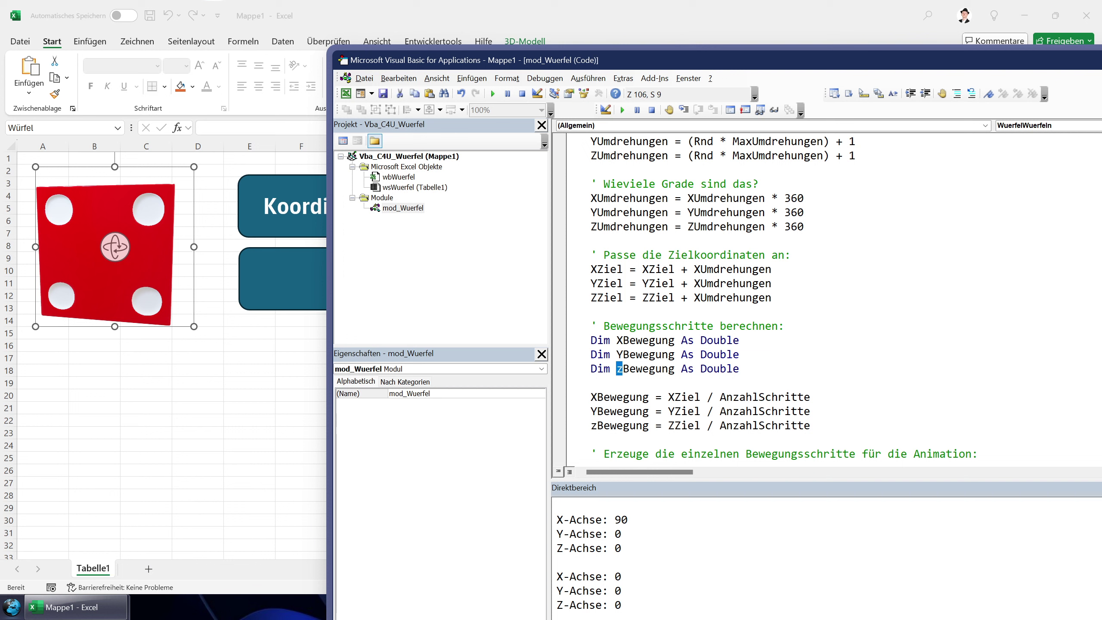
type("Z")
left_click_drag(739, 368, 548, 346)
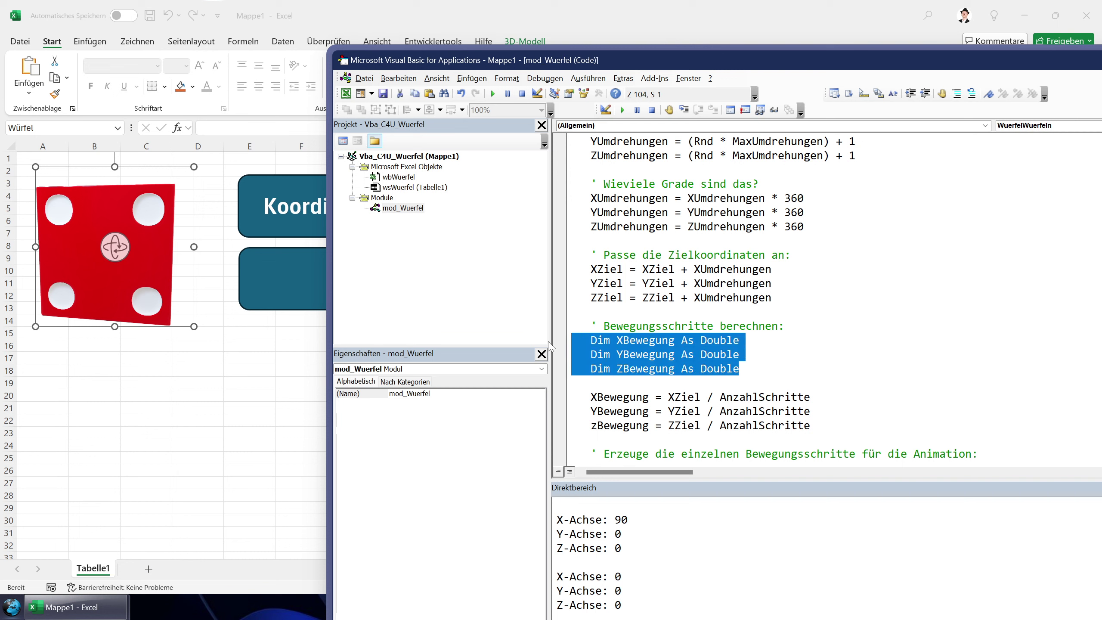
Step: Move the three Bewegung declarations to just after Dim SchleifenStep and fix their indent
key("Delete")
key("BackSpace")
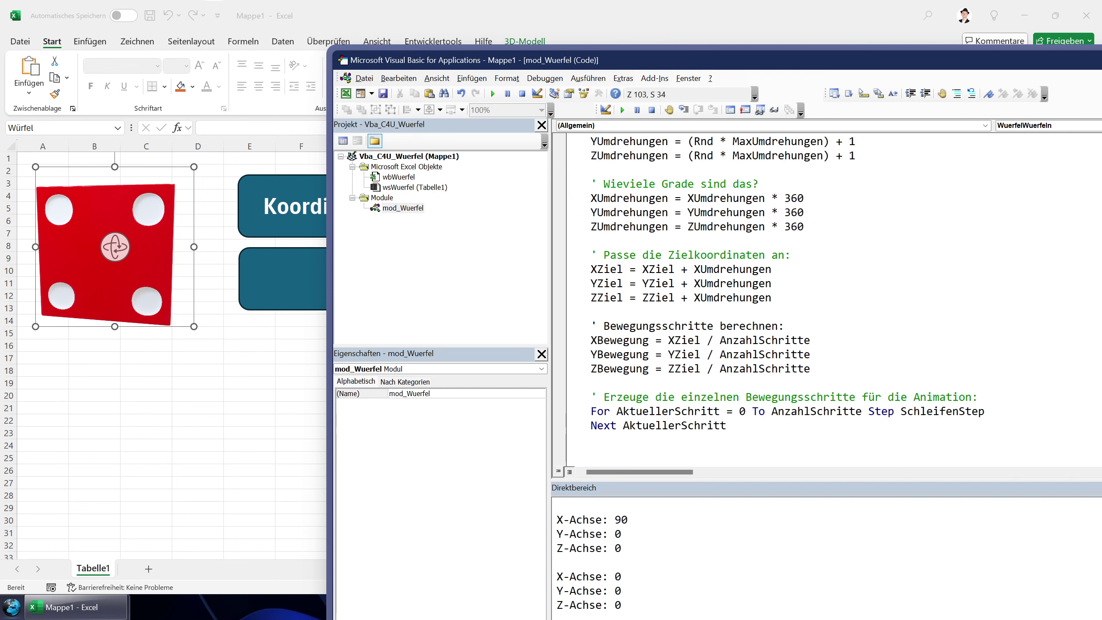
scroll(824, 296, "up", 15)
scroll(824, 296, "up", 15)
scroll(825, 296, "up", 2)
scroll(824, 295, "up", 1)
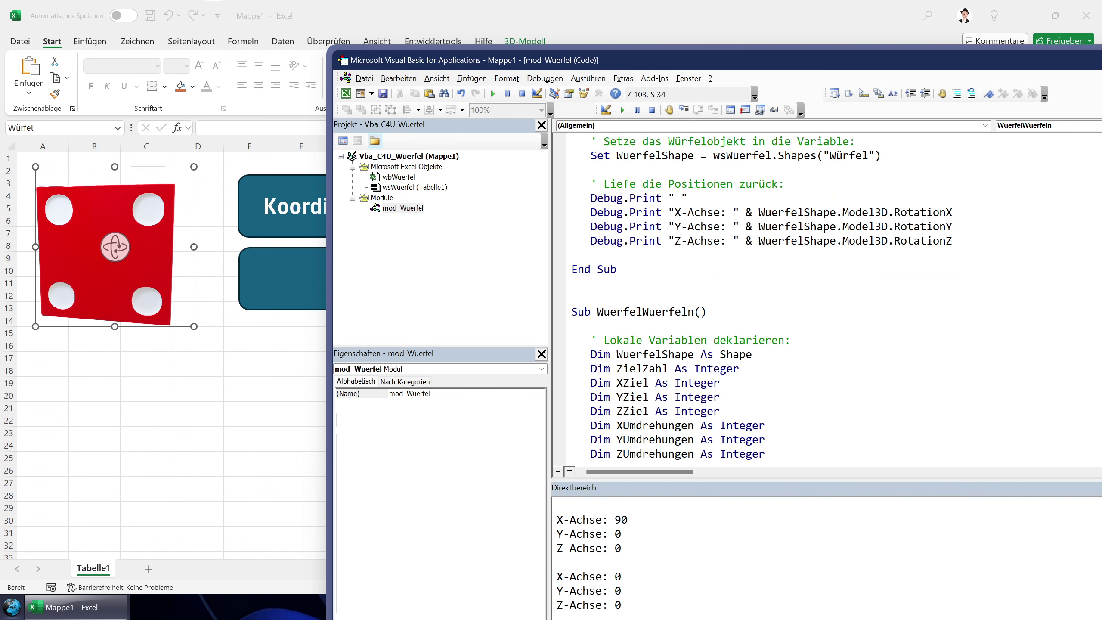
scroll(825, 295, "down", 2)
scroll(824, 296, "down", 3)
left_click(772, 298)
key("Return")
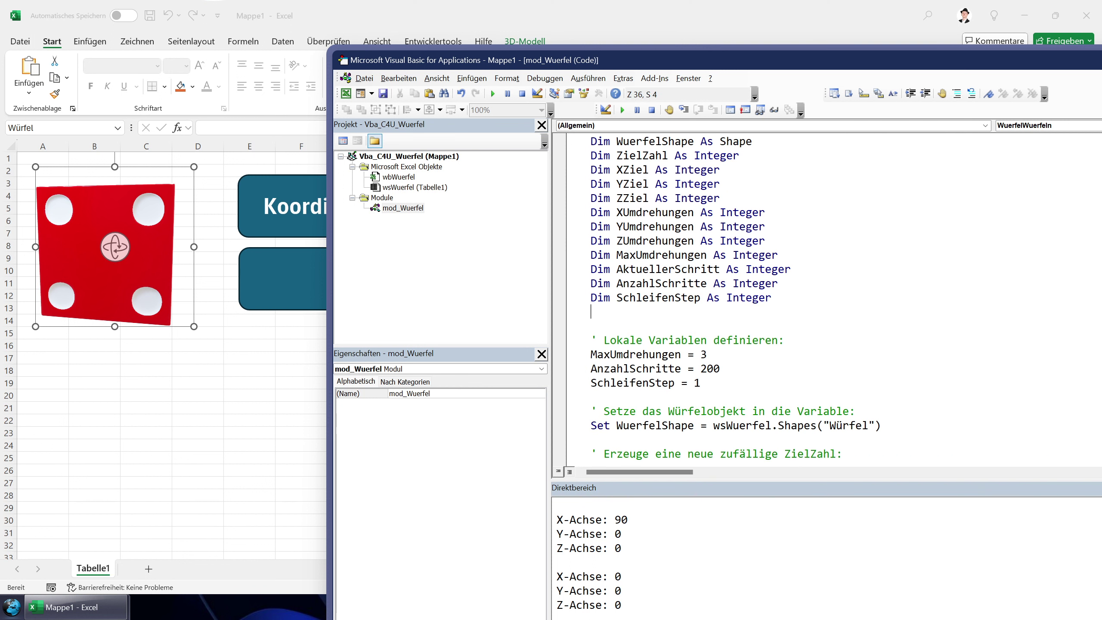
key("ctrl+v")
left_click(610, 312)
key("BackSpace")
key("BackSpace")
key("BackSpace")
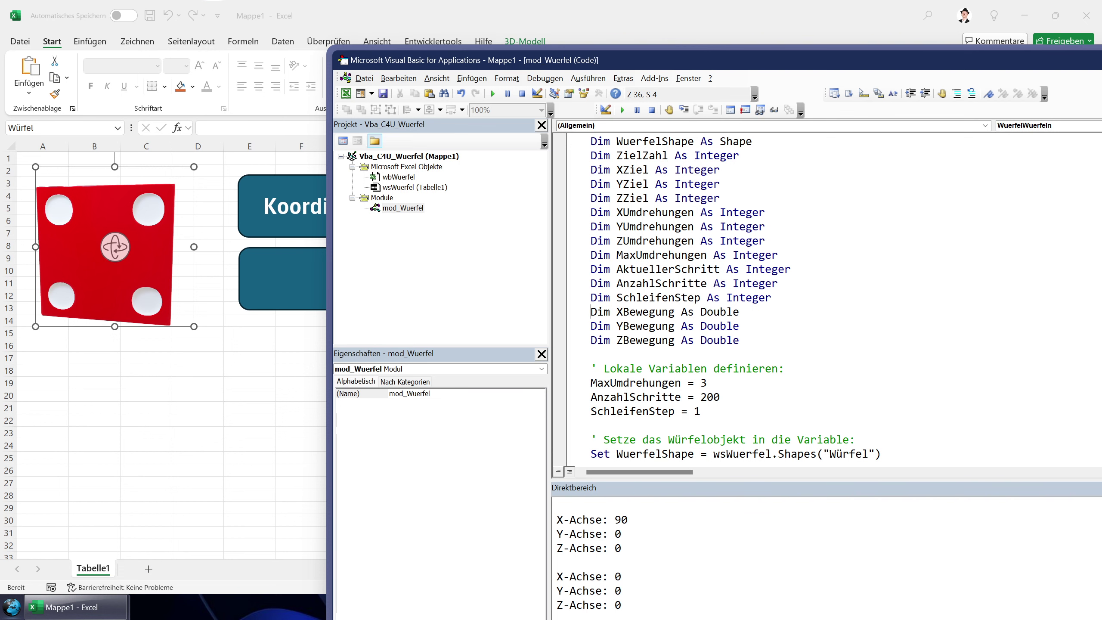
Step: Insert two blank lines right after the For line of the animation loop
scroll(824, 295, "down", 7)
scroll(824, 295, "down", 7)
scroll(824, 295, "down", 4)
scroll(824, 295, "down", 5)
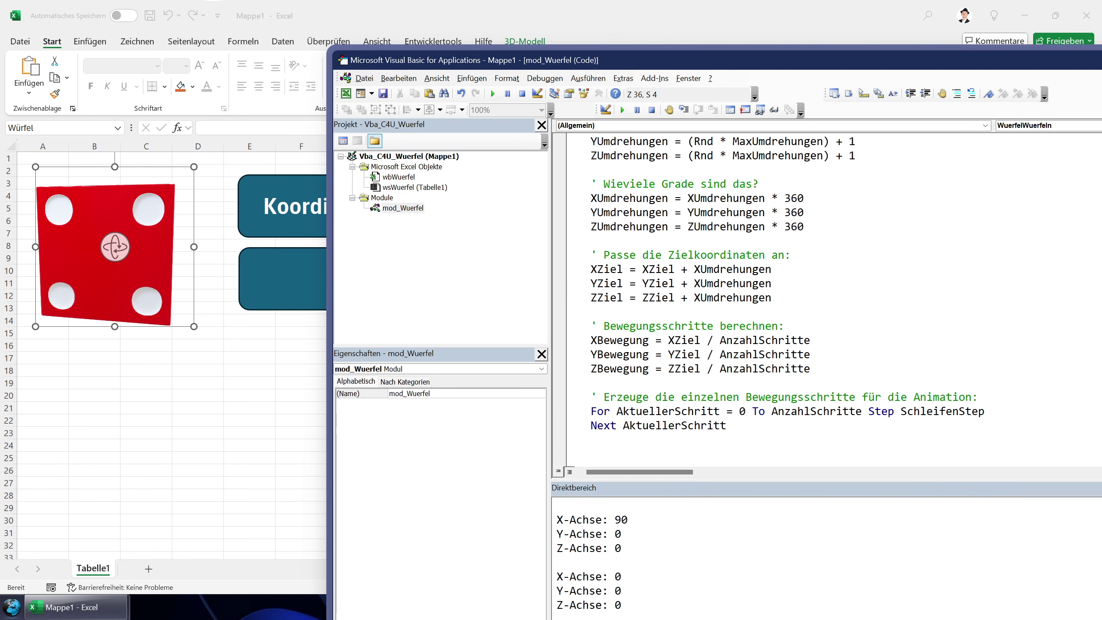
scroll(825, 296, "down", 2)
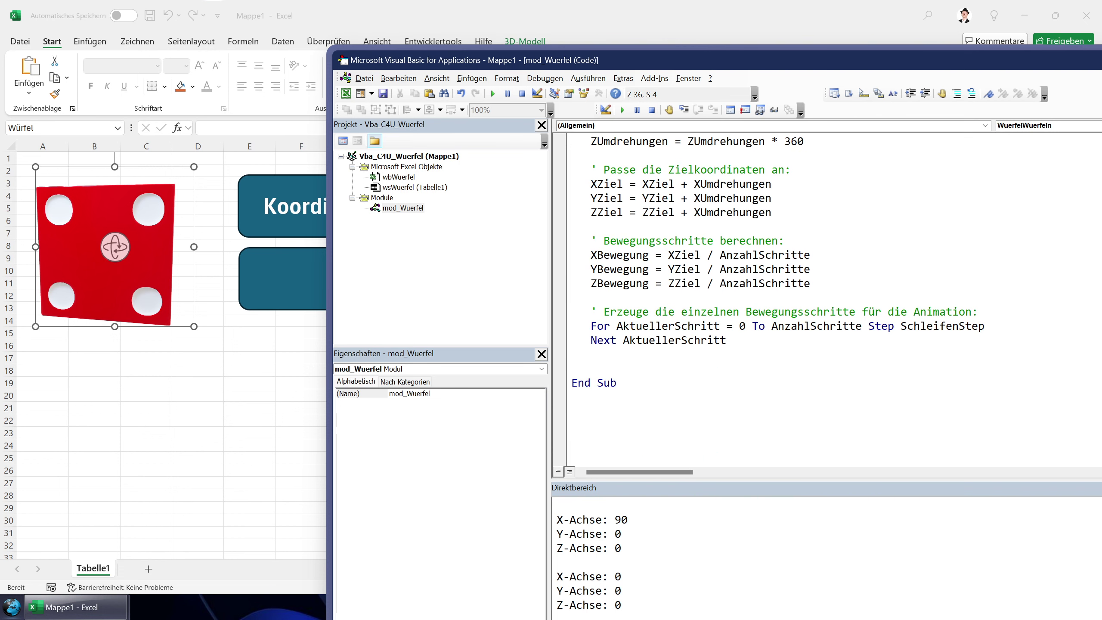
left_click(610, 355)
left_click(985, 325)
key("Return")
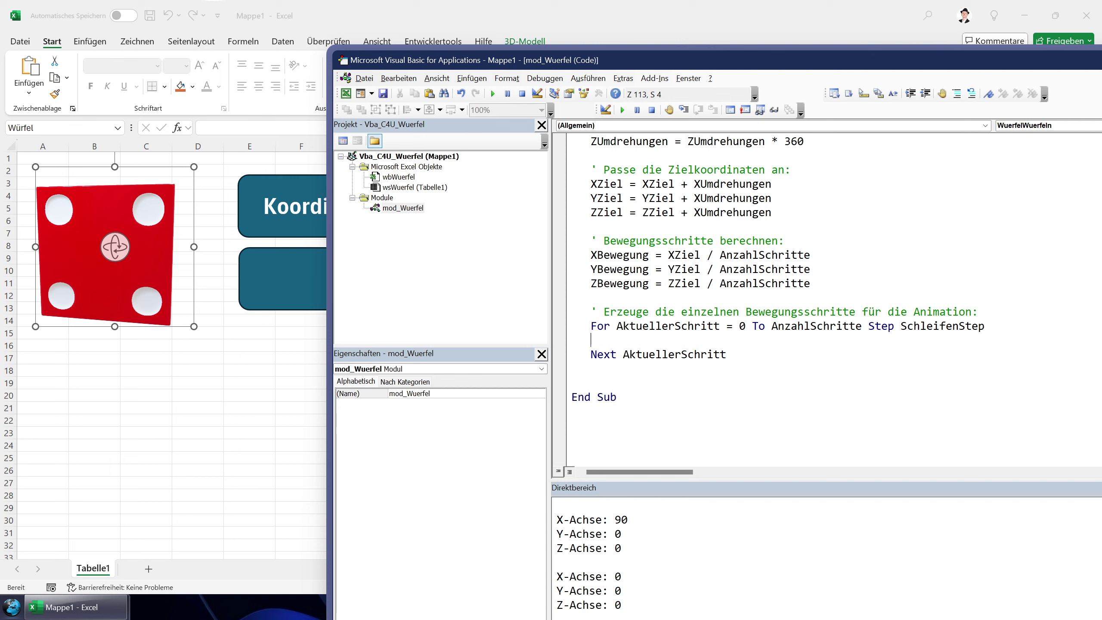
key("Return")
key("Return")
key("Up")
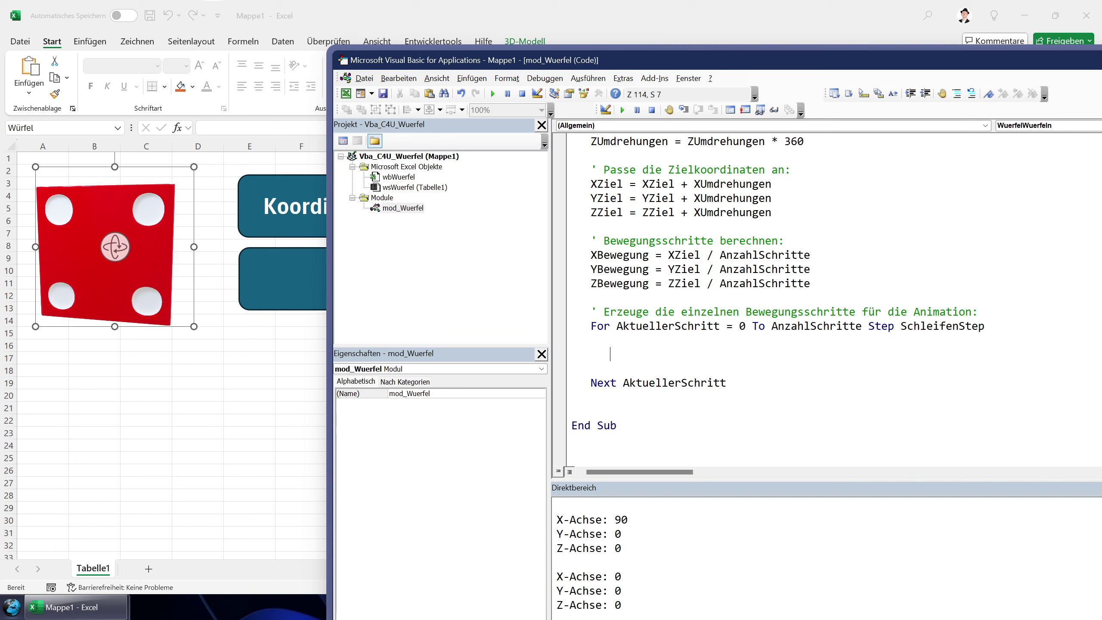
Step: Add the comment ' Setze die Koordinate entsprechend des aktuellen Schritts: inside the loop
type("' Setze die ")
type("Koordinate ")
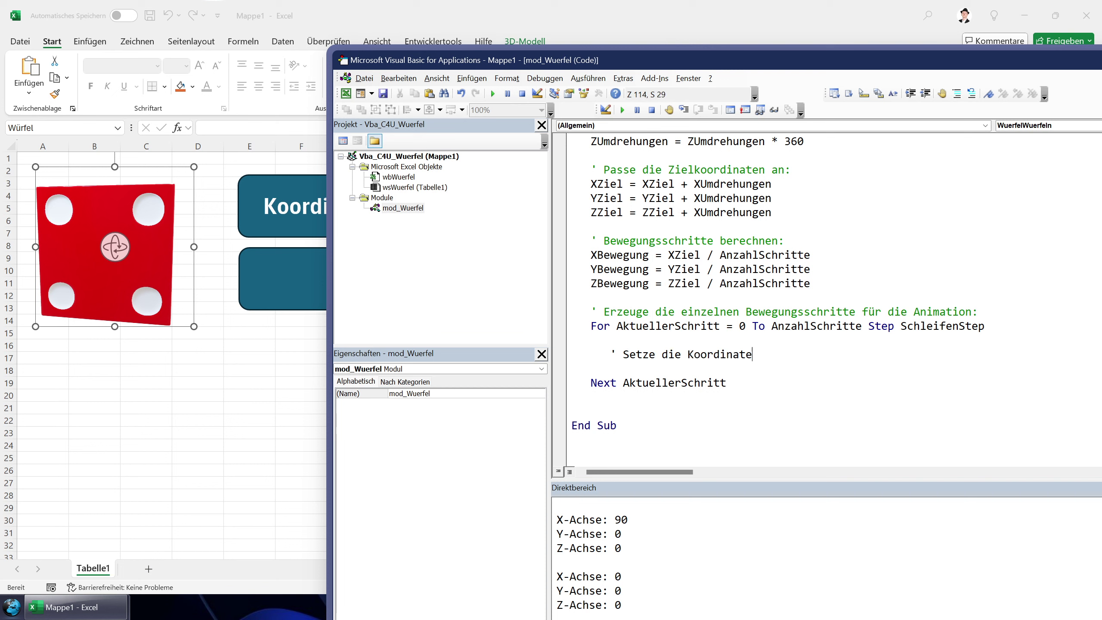
type("entsprec")
type("hend der")
key("BackSpace")
type("s aktue")
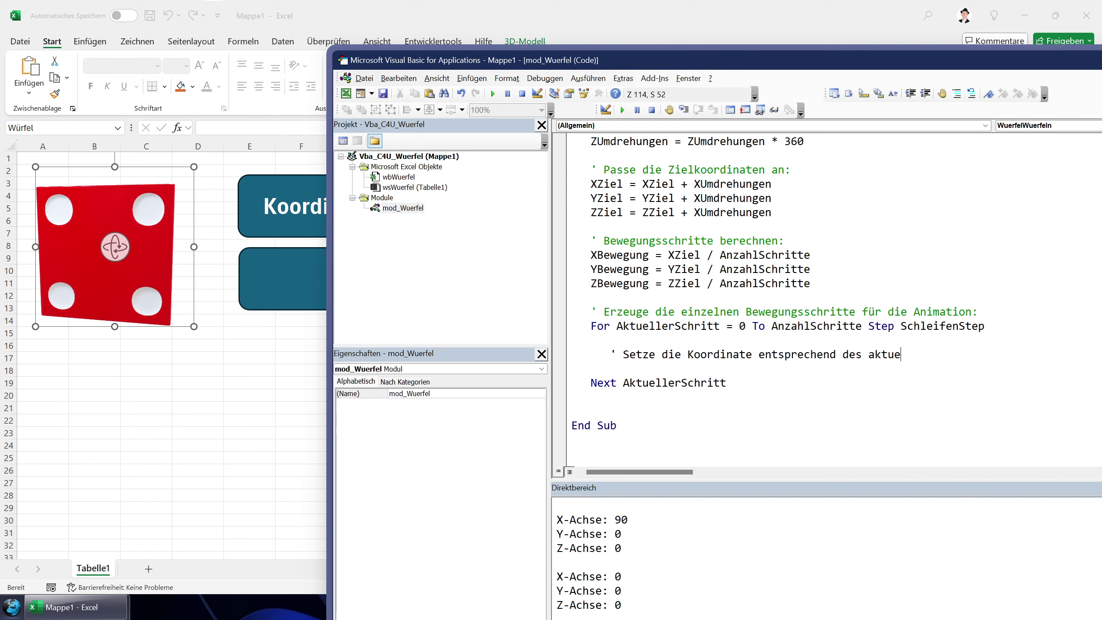
type("llen Schritts:")
key("Return")
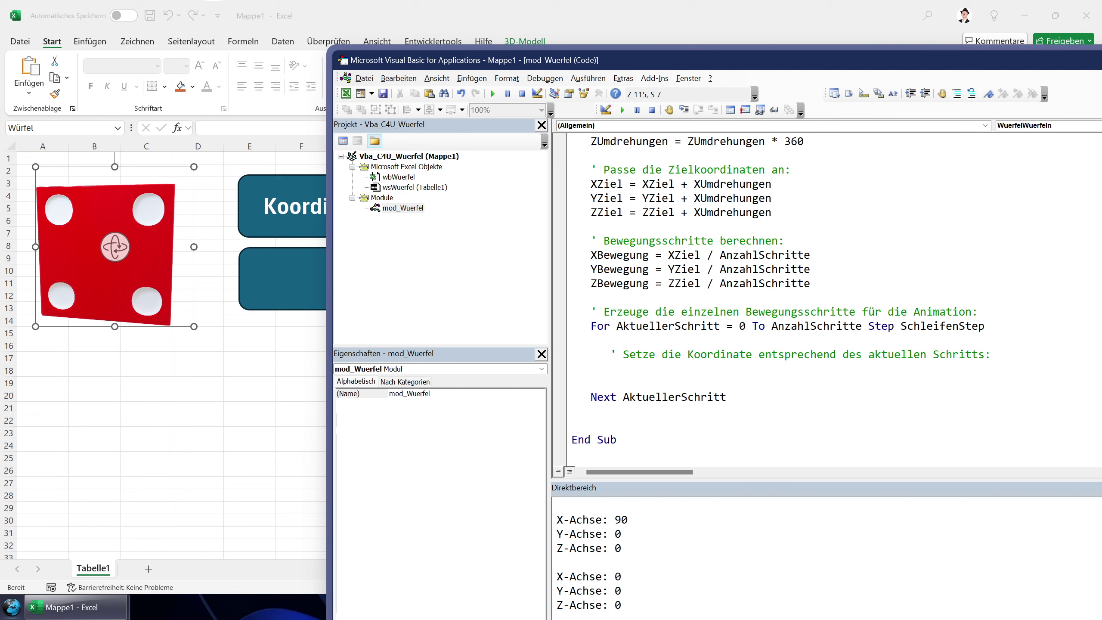
scroll(824, 295, "up", 2)
scroll(825, 295, "up", 7)
scroll(824, 296, "up", 7)
scroll(824, 295, "up", 7)
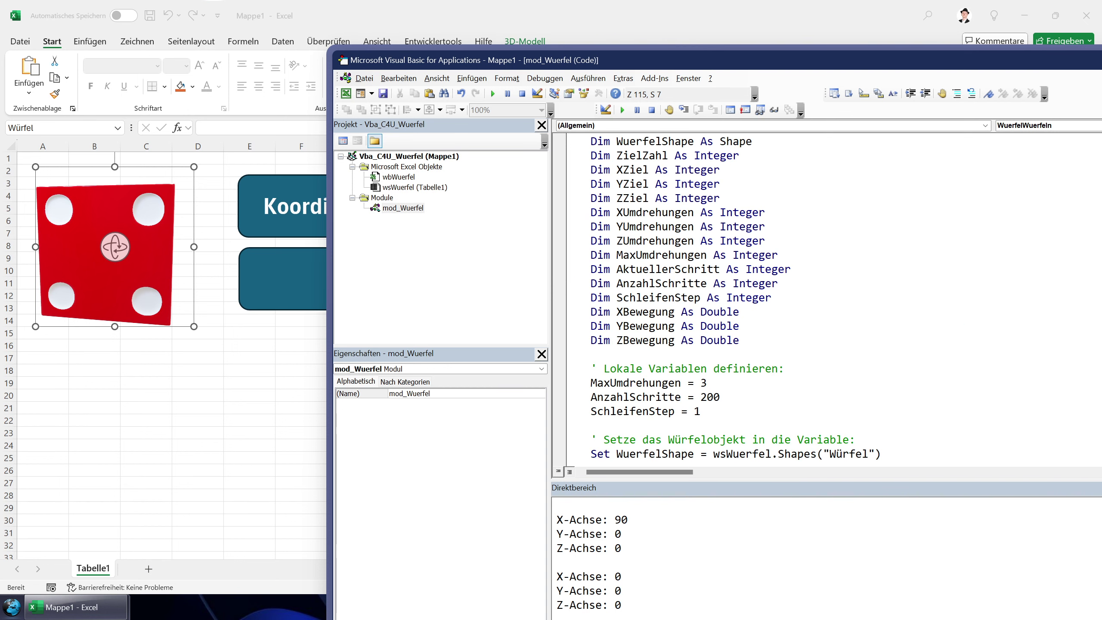
scroll(824, 296, "down", 10)
Step: Add WuerfelShape.Model3D.RotationX = XBewegung * (AktuellerSchritt - 1) in the loop
scroll(824, 295, "down", 12)
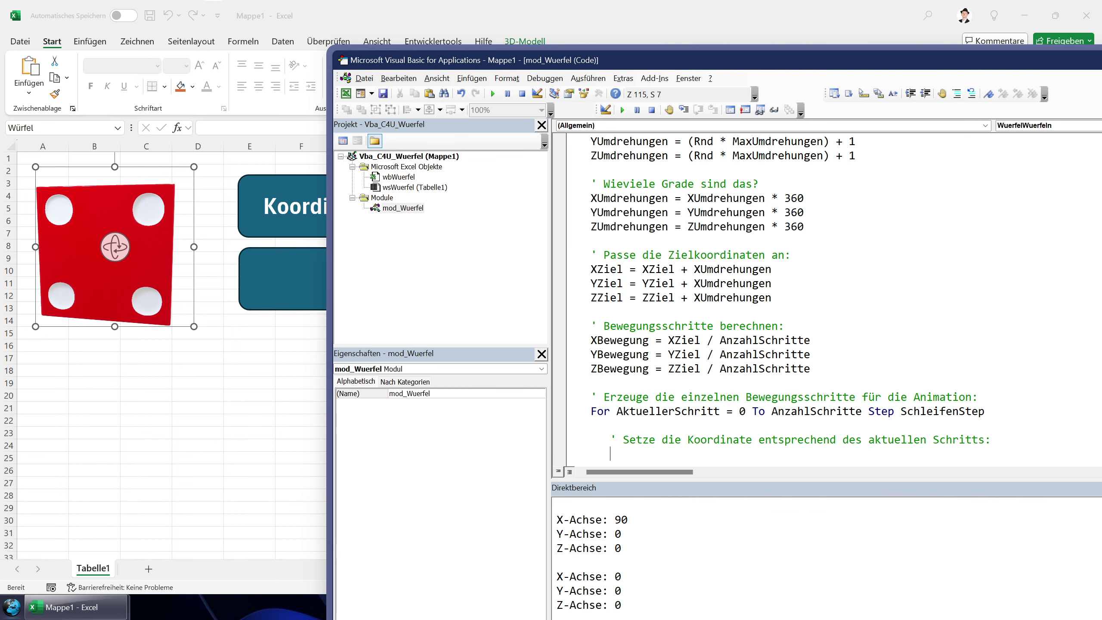
type("wue")
key("ctrl+space")
key("Tab")
type(".model3")
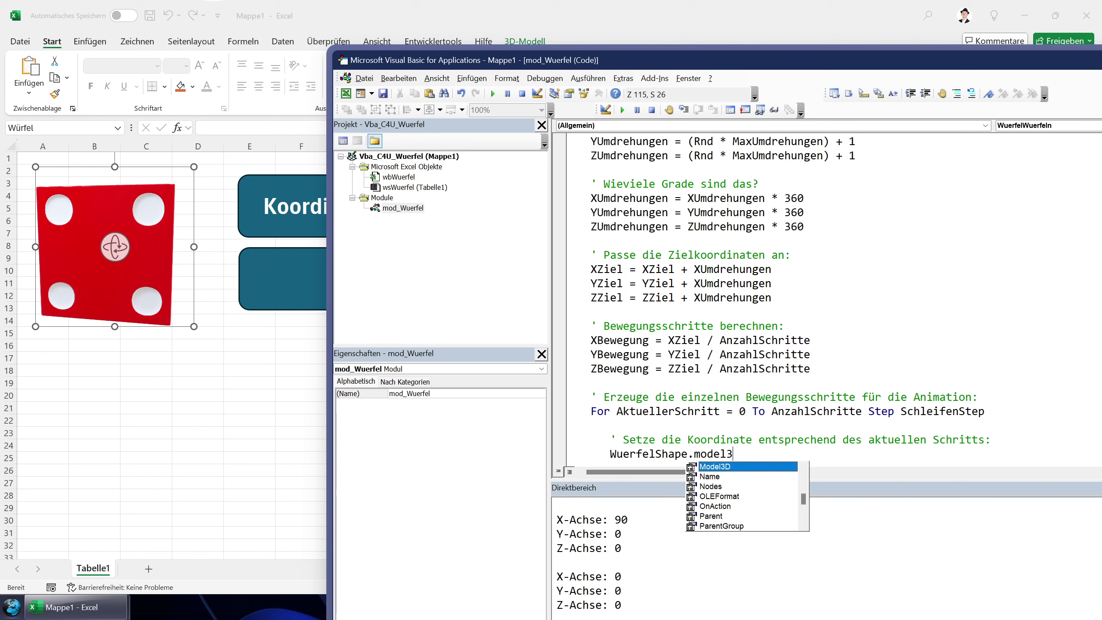
type("d.ro")
key("Tab")
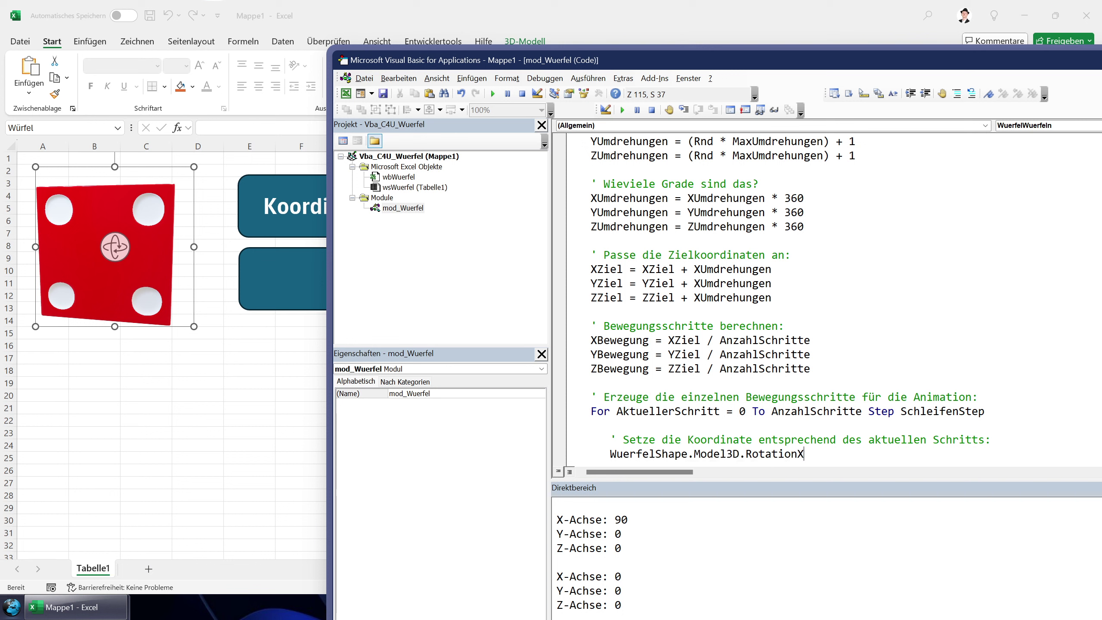
type(" = ")
type("x")
type("bewegung *")
type(" (aktuelle")
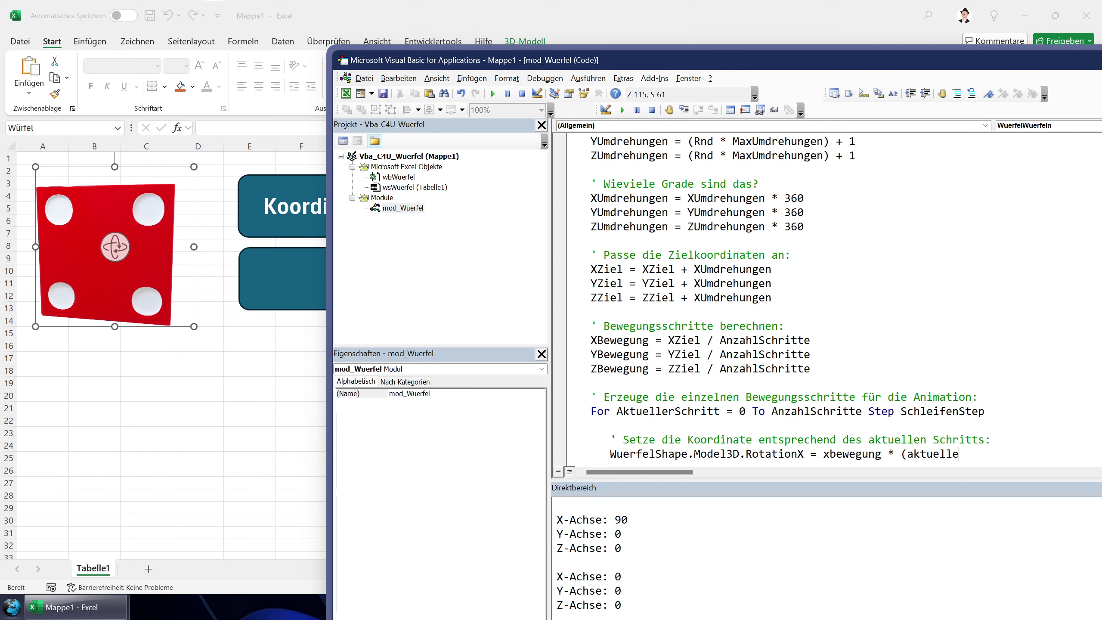
type("rschritt -1)")
key("Return")
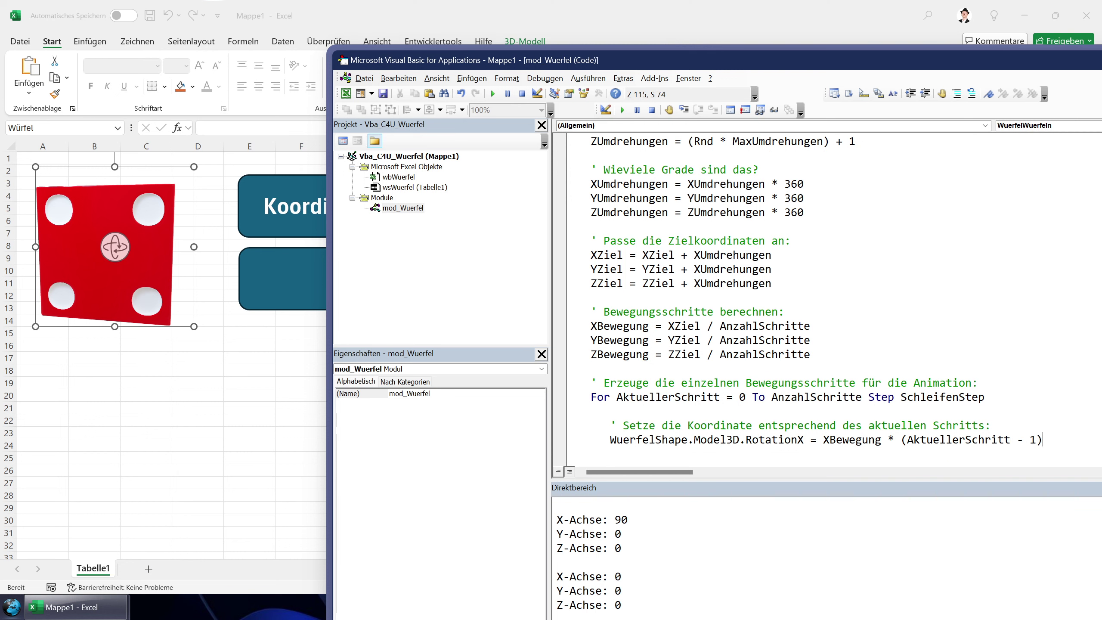
Step: Copy the rotation line twice and adapt the copies for RotationY and RotationZ
key("shift+Home")
key("ctrl+c")
key("End")
key("Return")
key("ctrl+v")
key("Return")
key("ctrl+v")
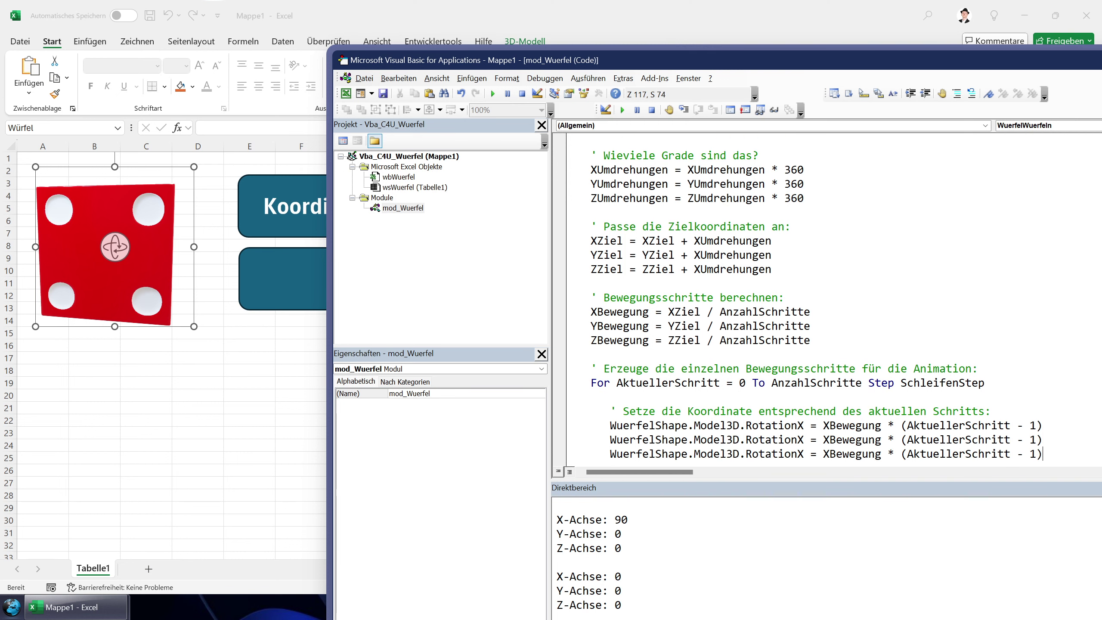
left_click(804, 439)
key("shift+Left")
type("y")
mouse_move(830, 439)
left_mouse_down()
mouse_move(797, 453)
mouse_move(823, 454)
left_mouse_up()
type("Y")
type("z")
type("z")
scroll(815, 300, "down", 2)
Step: Add the comment 'Führe die Animation aus:' followed by DoEvents before Next
left_click(610, 382)
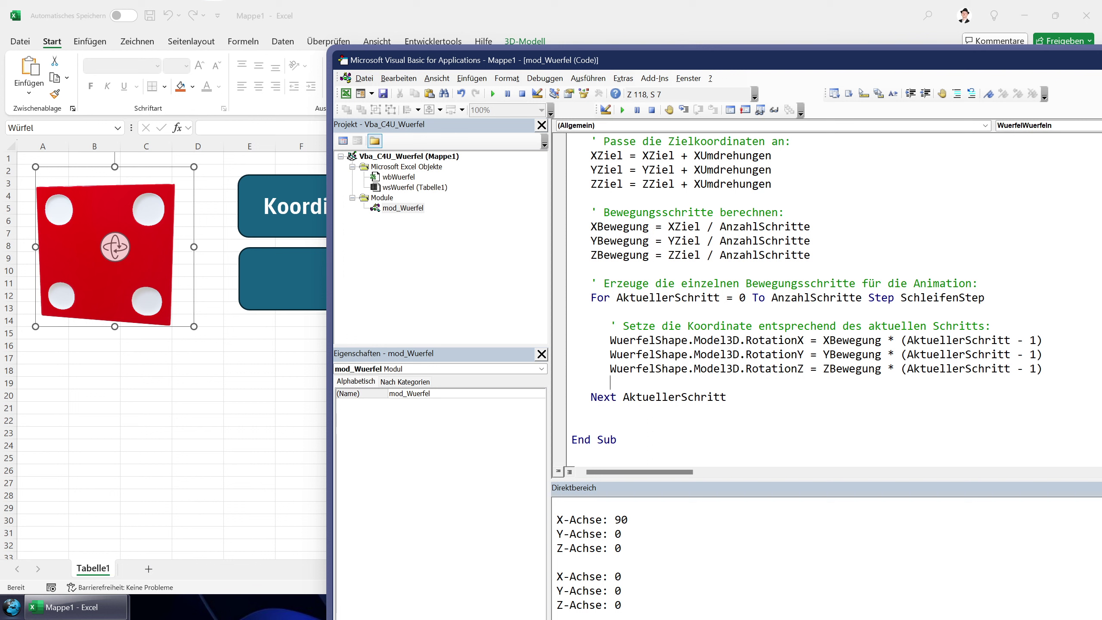
key("Return")
key("Return")
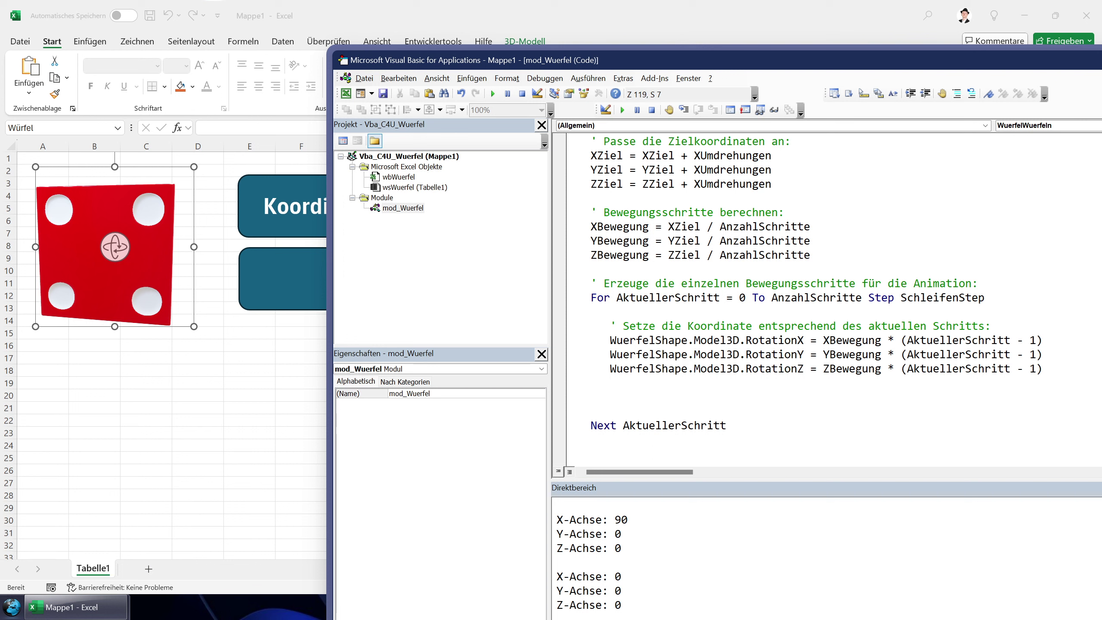
type("'Fü")
type("hre die Animation a")
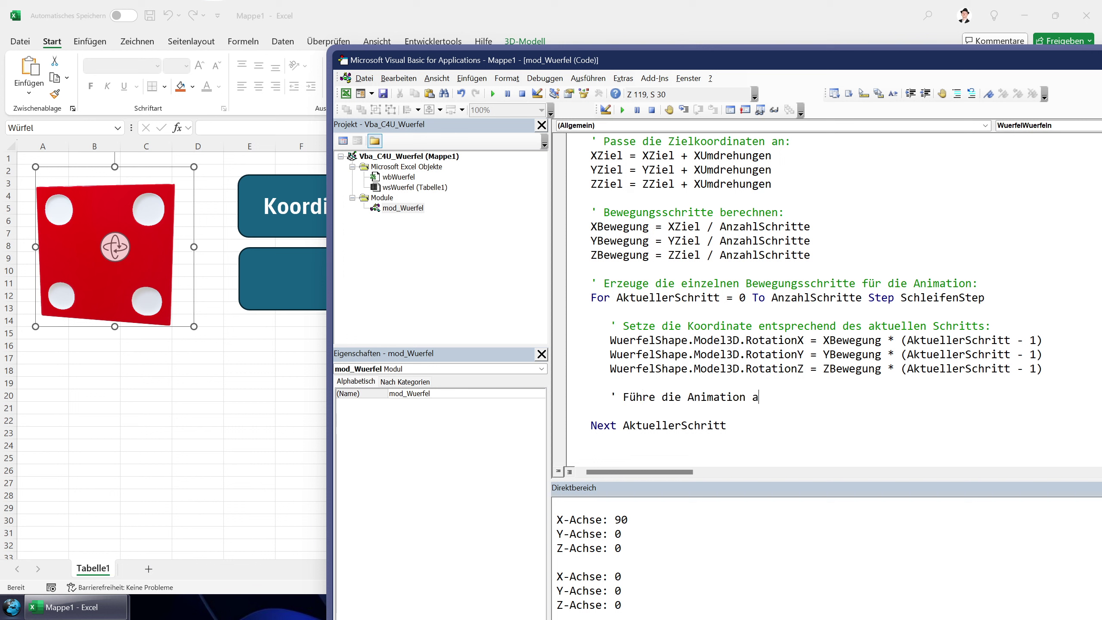
type("us:")
key("Return")
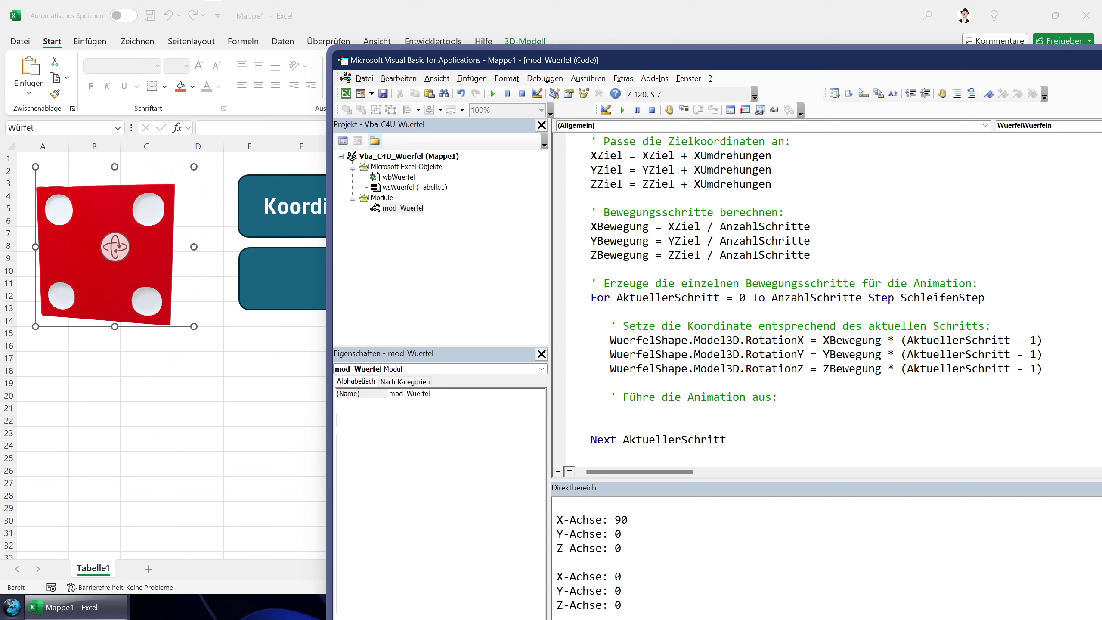
type("doeve")
type("nts")
key("Down")
key("Up")
Step: Paste the comment and rotation lines after Next, renaming the comment 'Setze die finale Position'
left_click_drag(1042, 369, 610, 326)
scroll(619, 340, "down", 2)
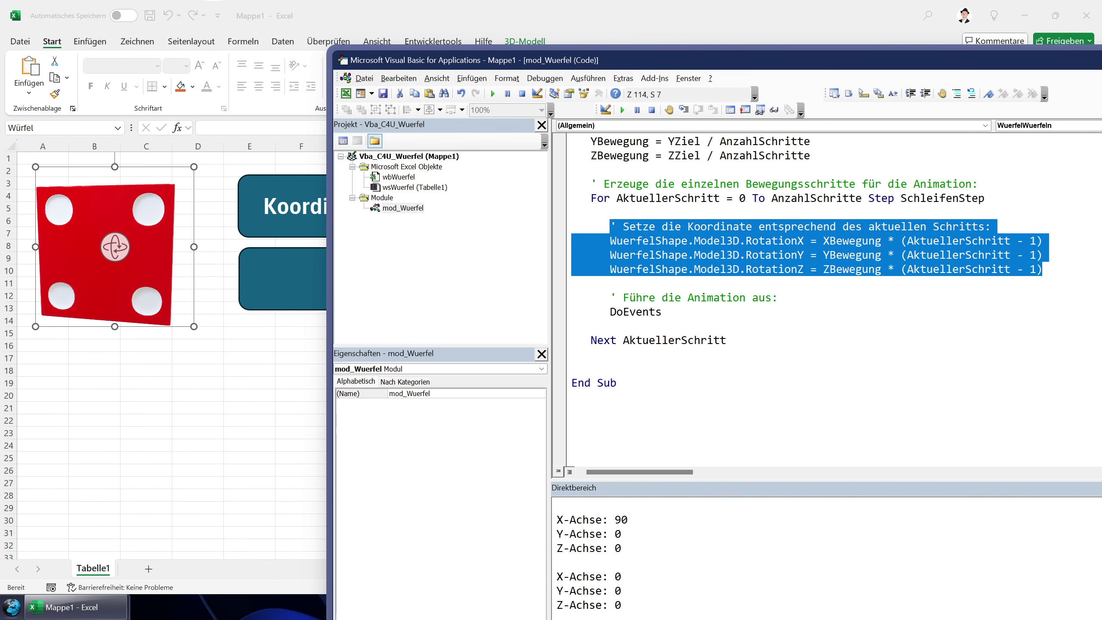
left_click(591, 368)
key("ctrl+v")
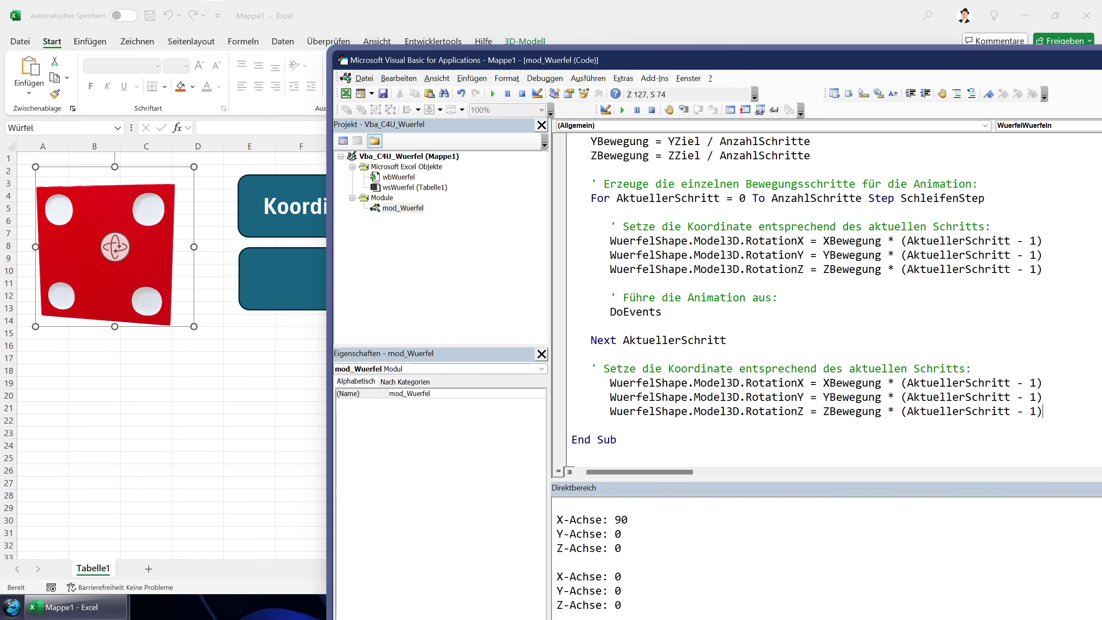
left_click_drag(604, 368, 963, 368)
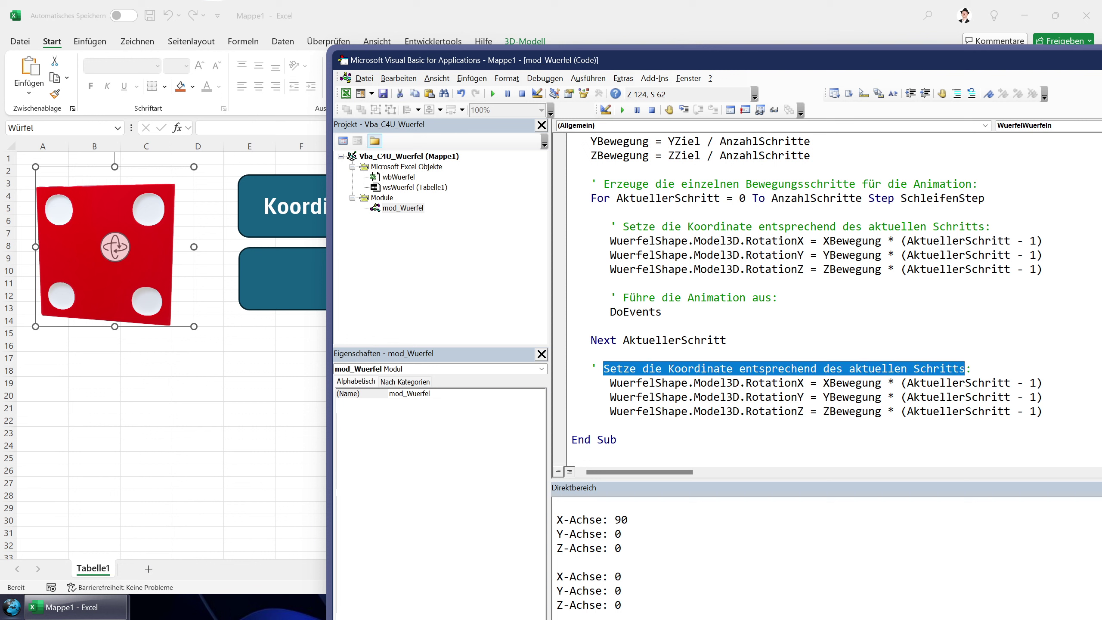
type("Setze die f")
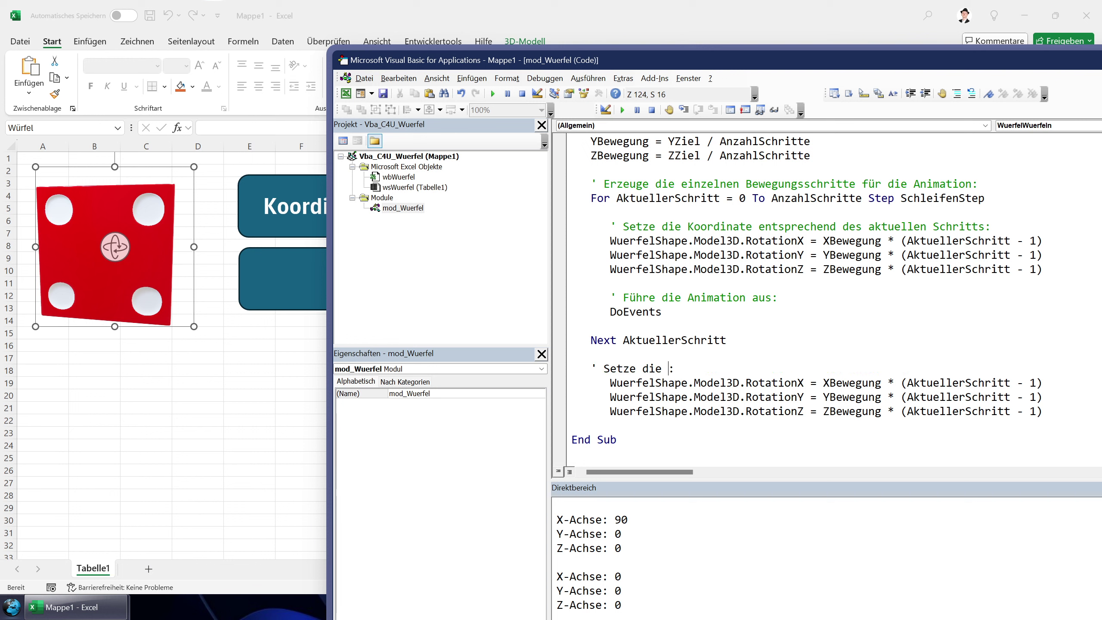
type("inale Posi")
type("tion")
Step: Set the final RotationX, RotationY and RotationZ to XZiel, YZiel and ZZiel, outdented one level
left_click(771, 383)
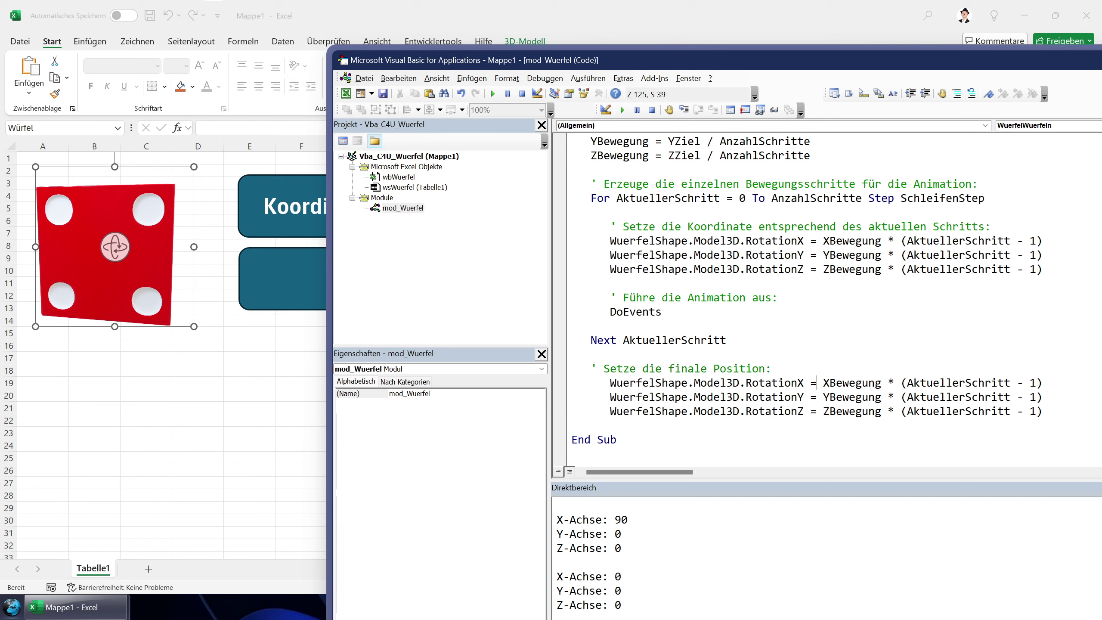
key("shift+End")
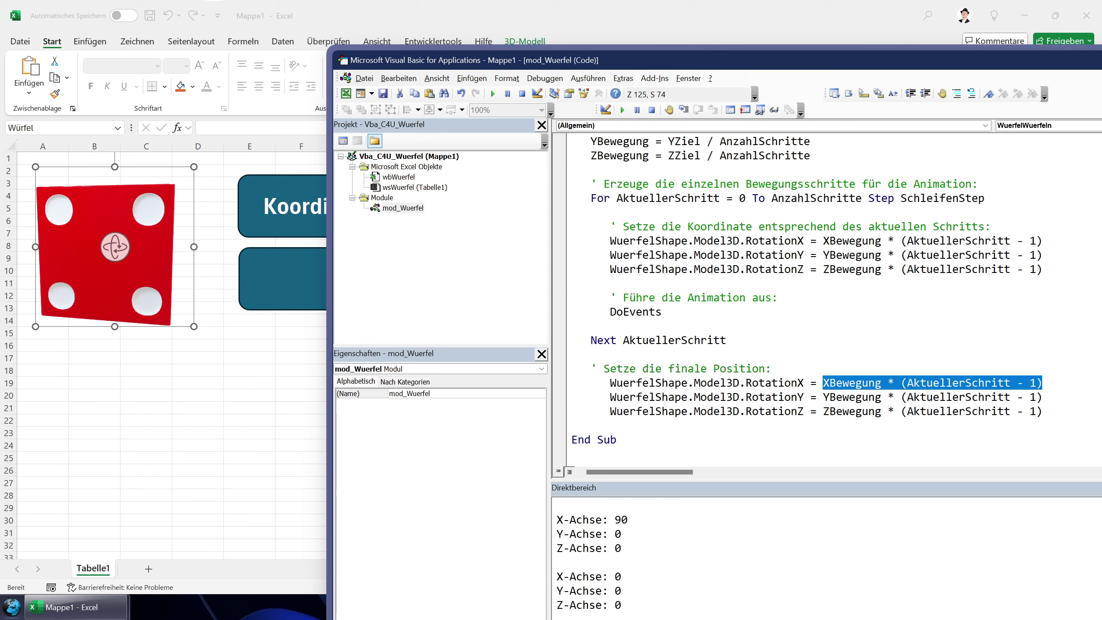
type("xziel")
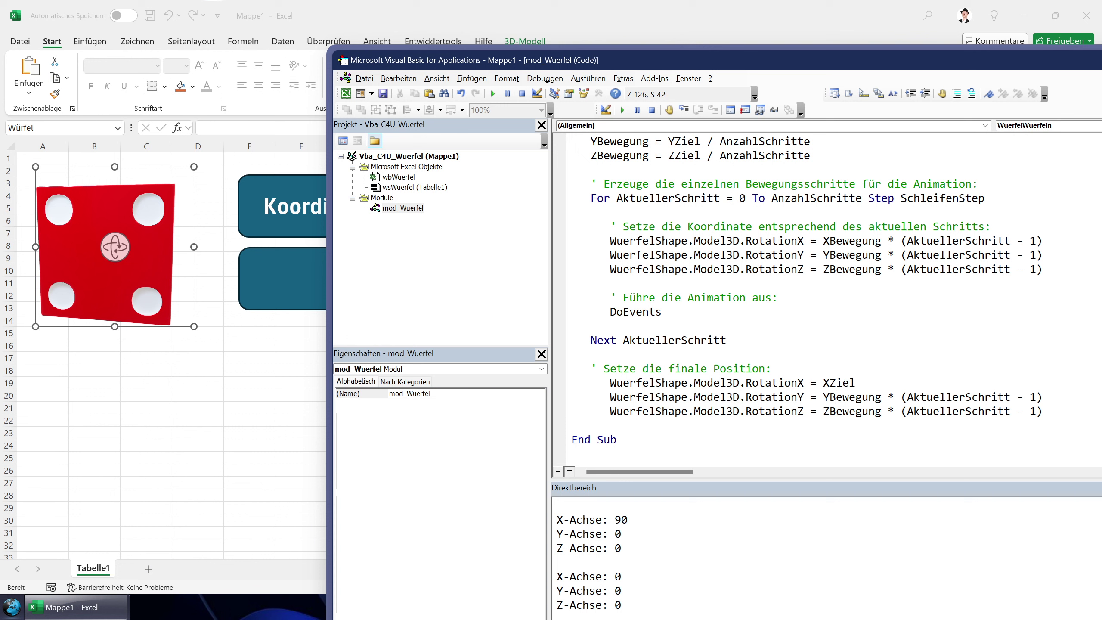
key("shift+End")
type("ziel")
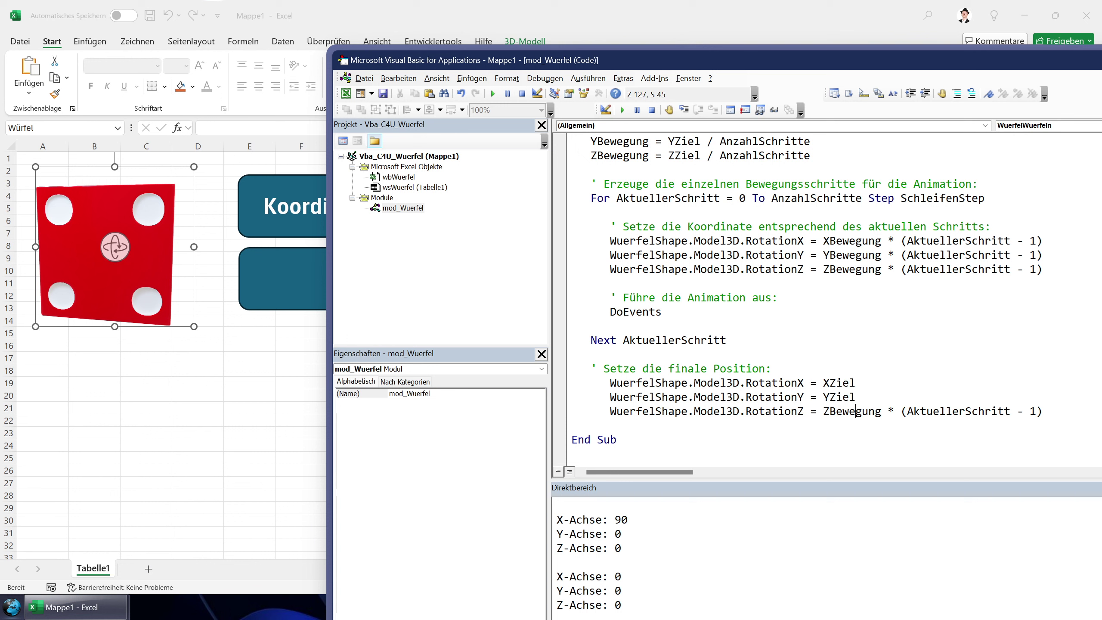
key("shift+End")
type("zie")
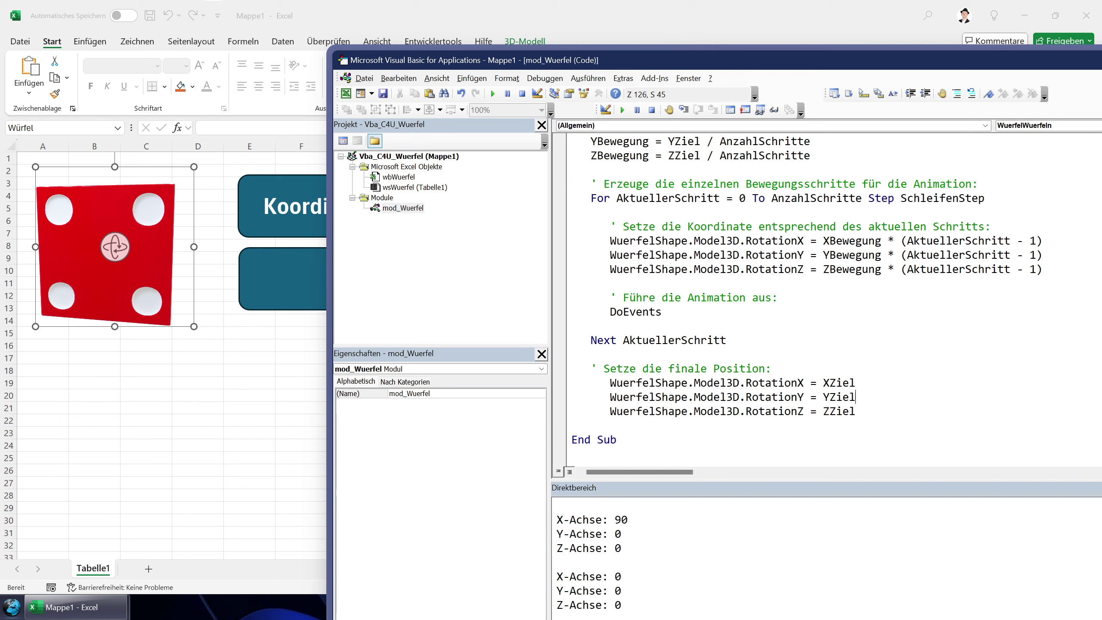
key("Home")
key("shift+Down")
key("shift+Down")
key("shift+Down")
key("shift+Tab")
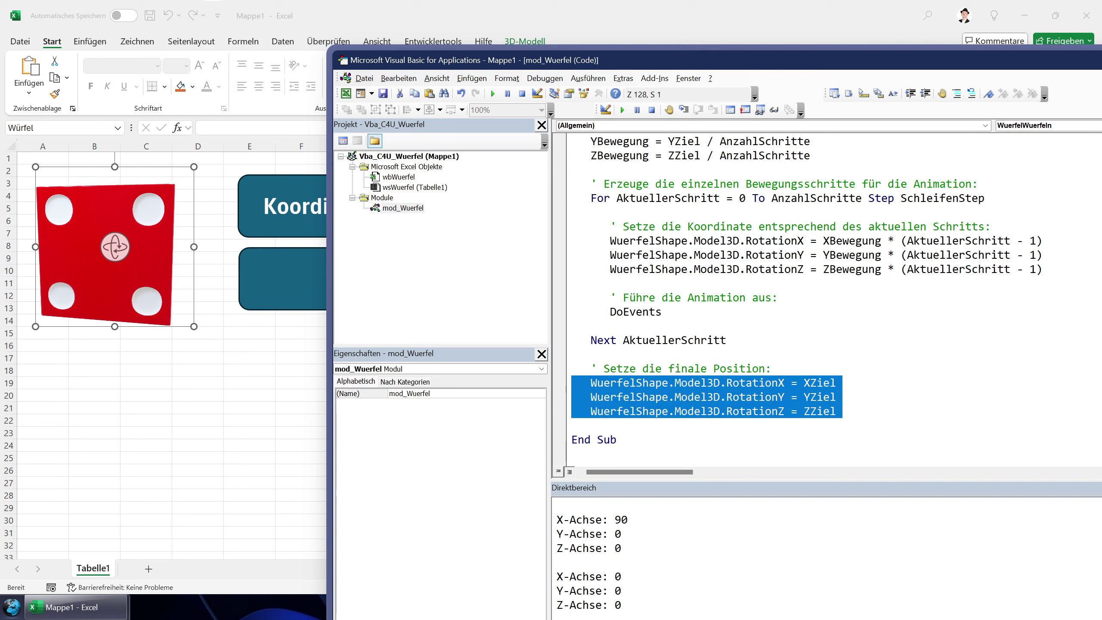
left_click(571, 368)
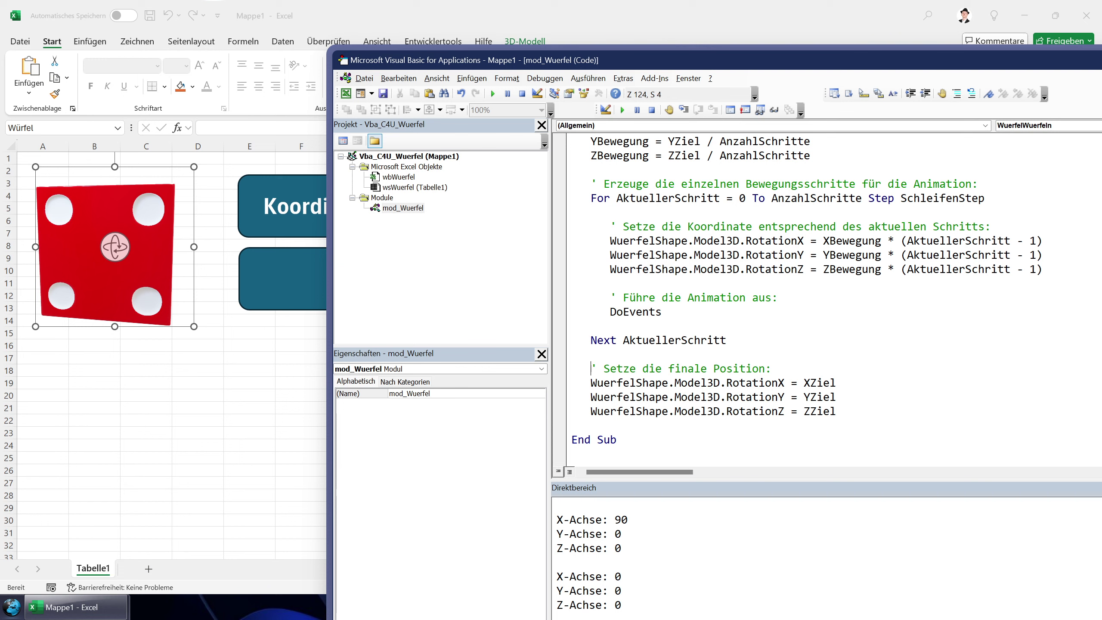
Step: Delete the old commented X/Y/Z positioning block and return to the Excel workbook's 3D model
scroll(807, 291, "down", 1)
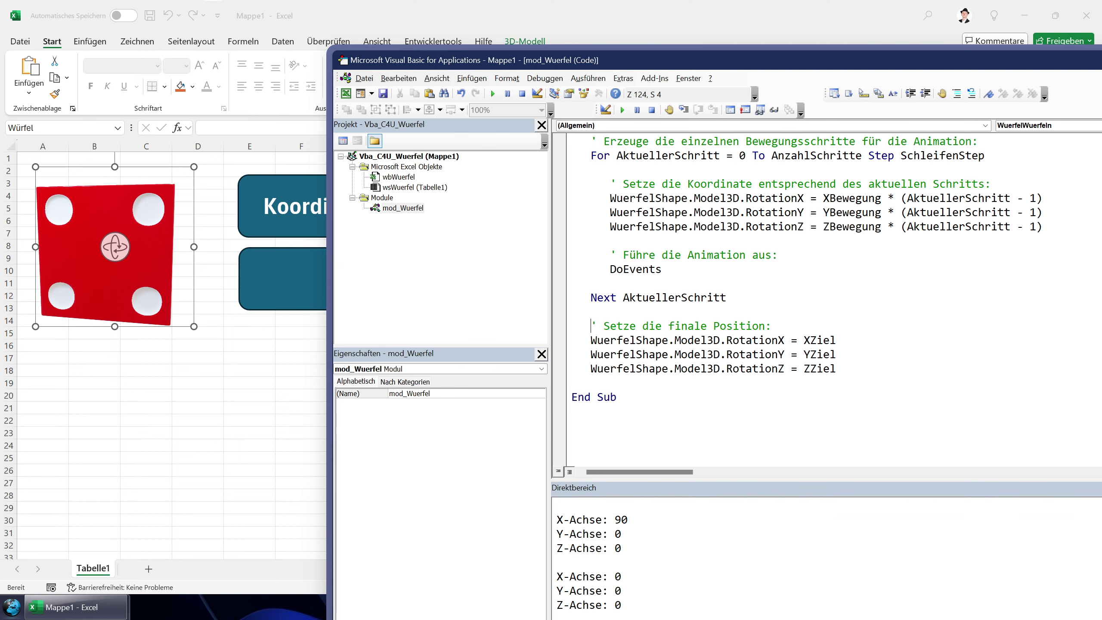
scroll(824, 299, "up", 4)
scroll(824, 299, "up", 6)
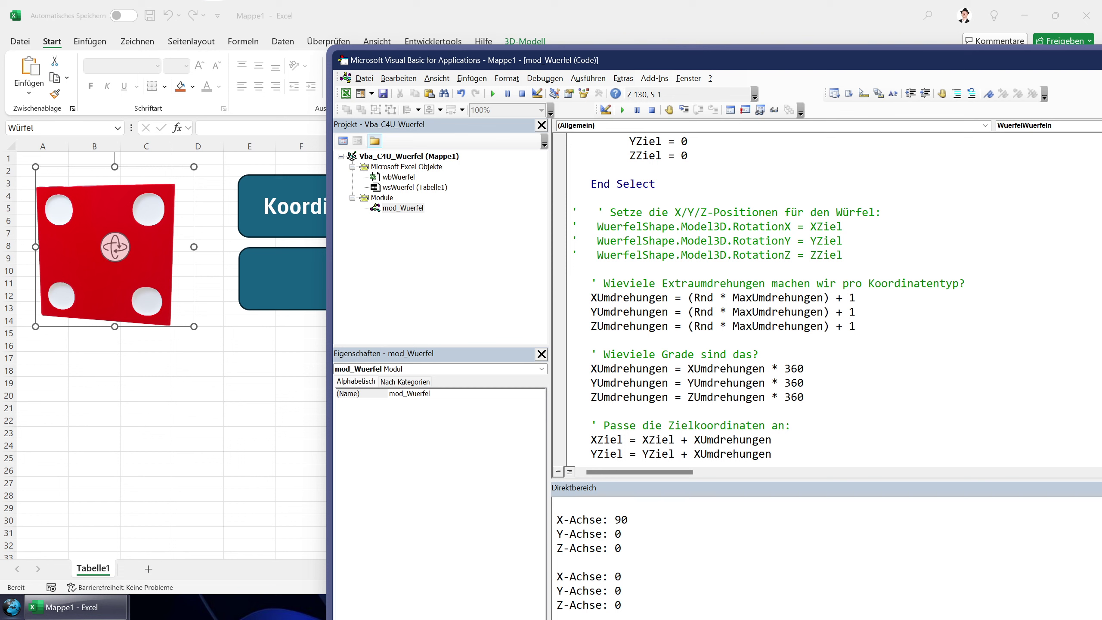
key("shift+Up")
key("shift+Up")
key("shift+Up")
key("shift+Home")
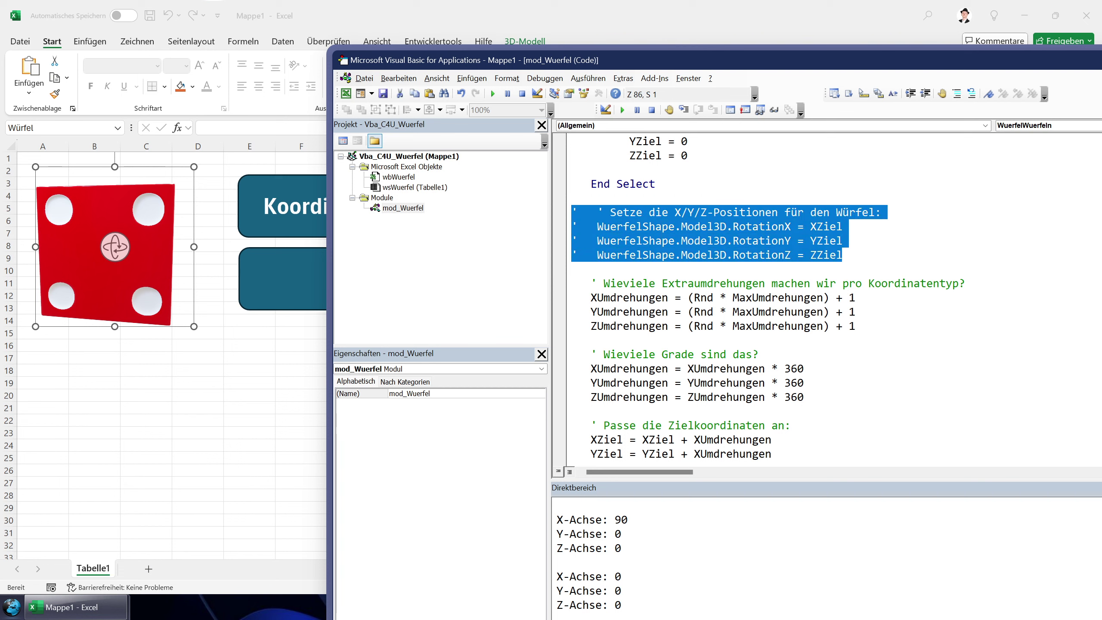
key("Delete")
key("BackSpace")
key("BackSpace")
scroll(825, 299, "down", 3)
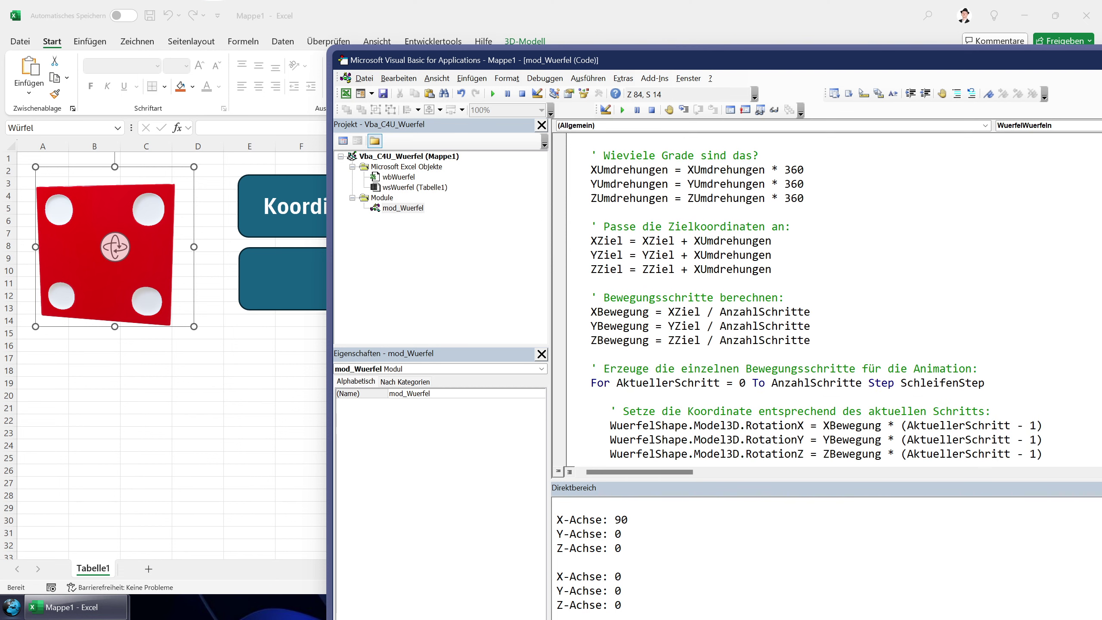
scroll(825, 299, "down", 5)
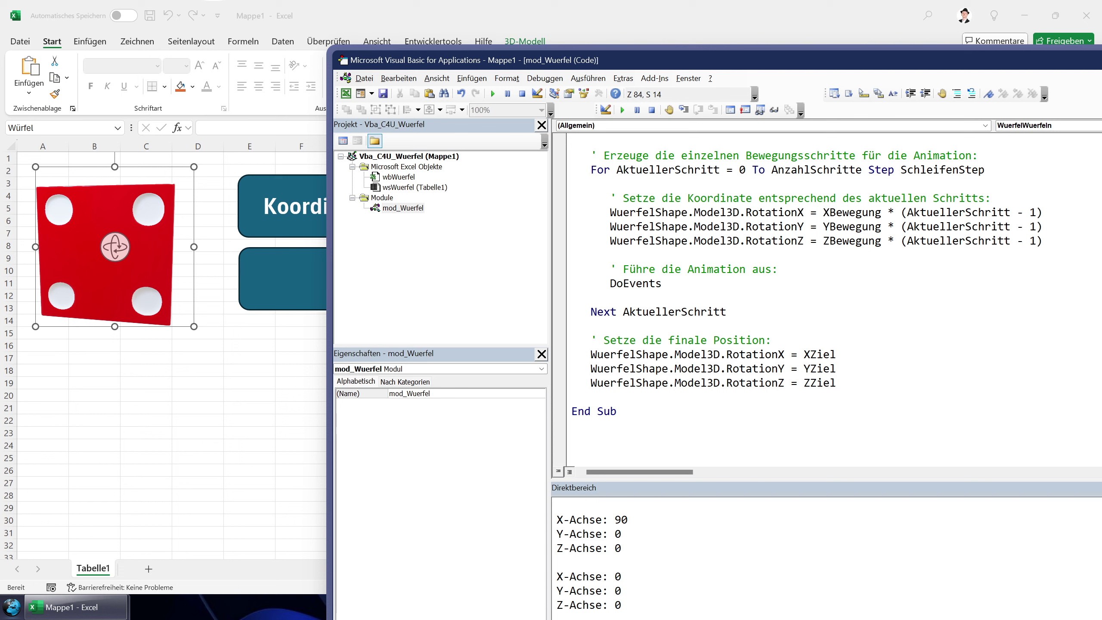
left_click(157, 221)
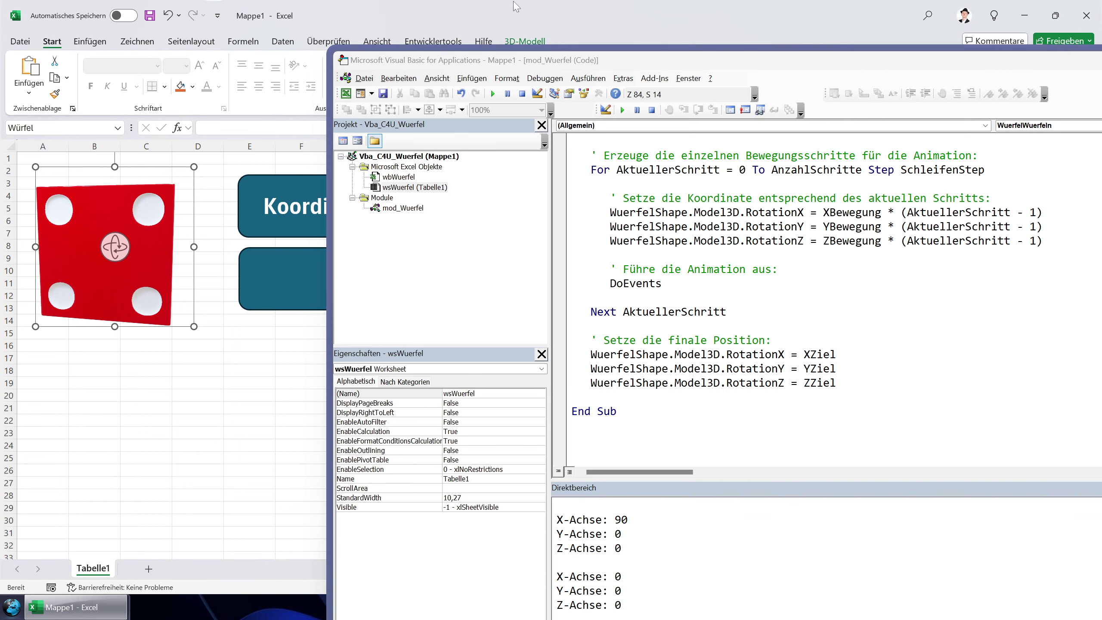
left_click(525, 42)
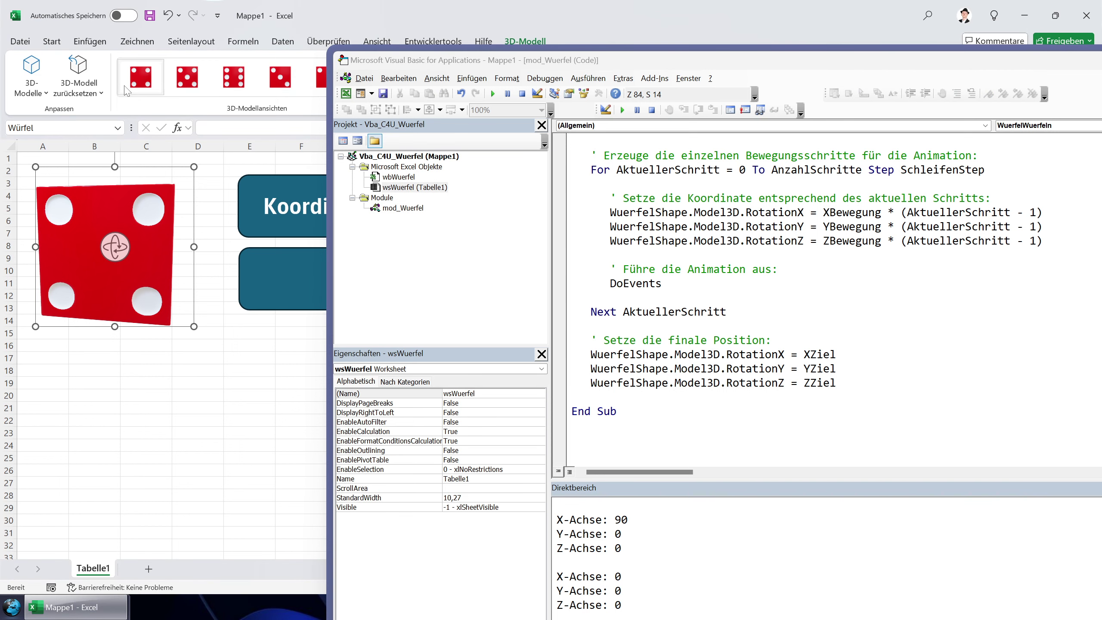
Step: Snap the die to a front view, then tilt it into an angled 3D view
left_click(195, 84)
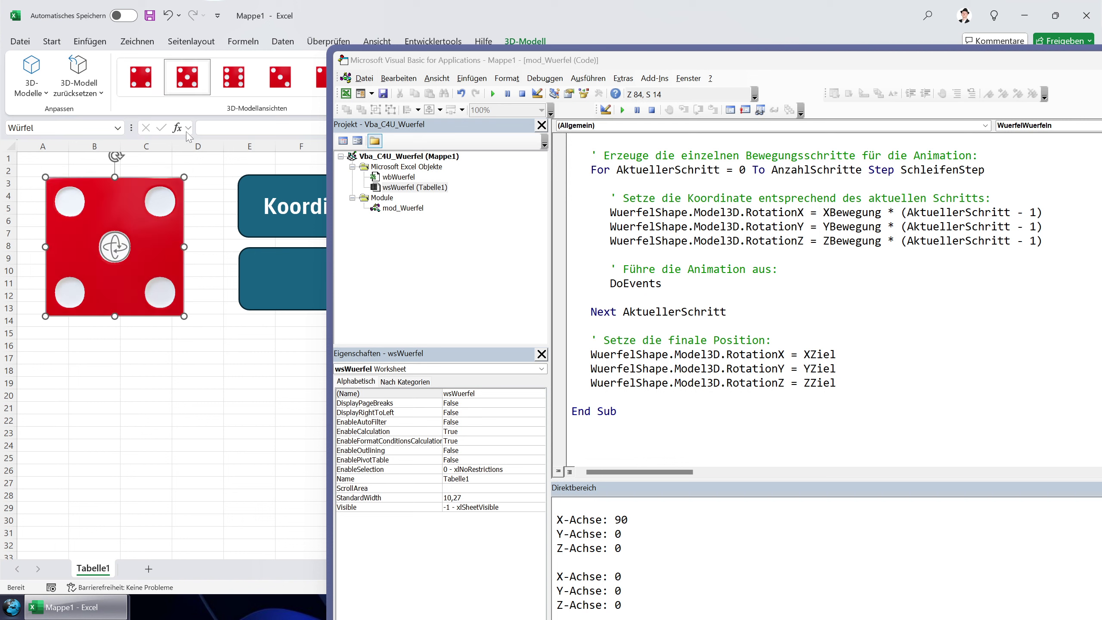
left_click(250, 408)
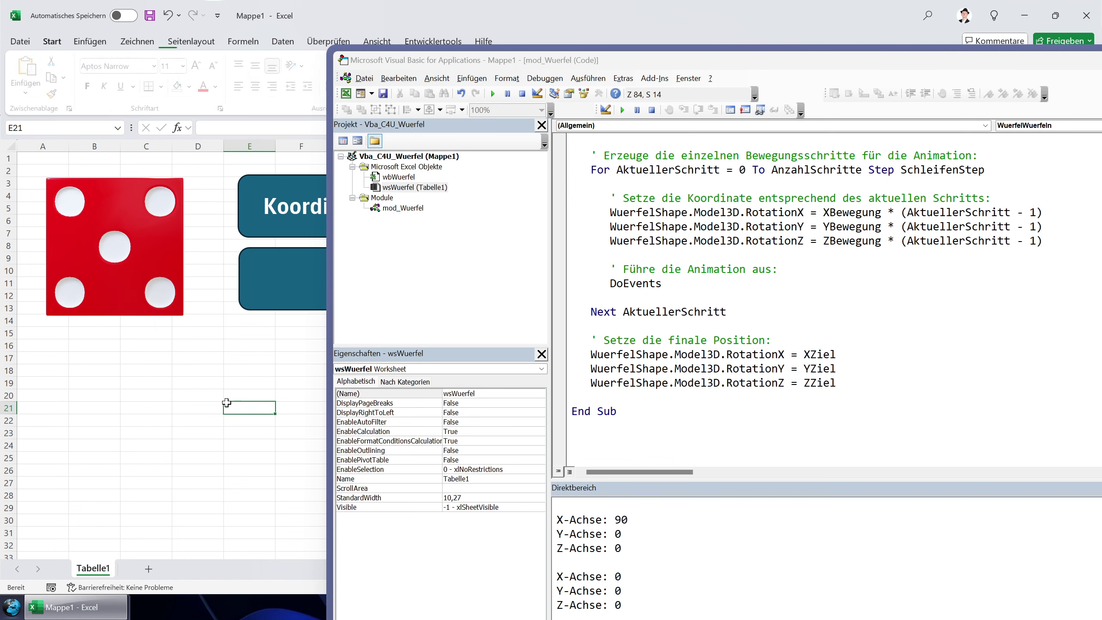
left_click(105, 269)
left_click_drag(114, 247, 139, 278)
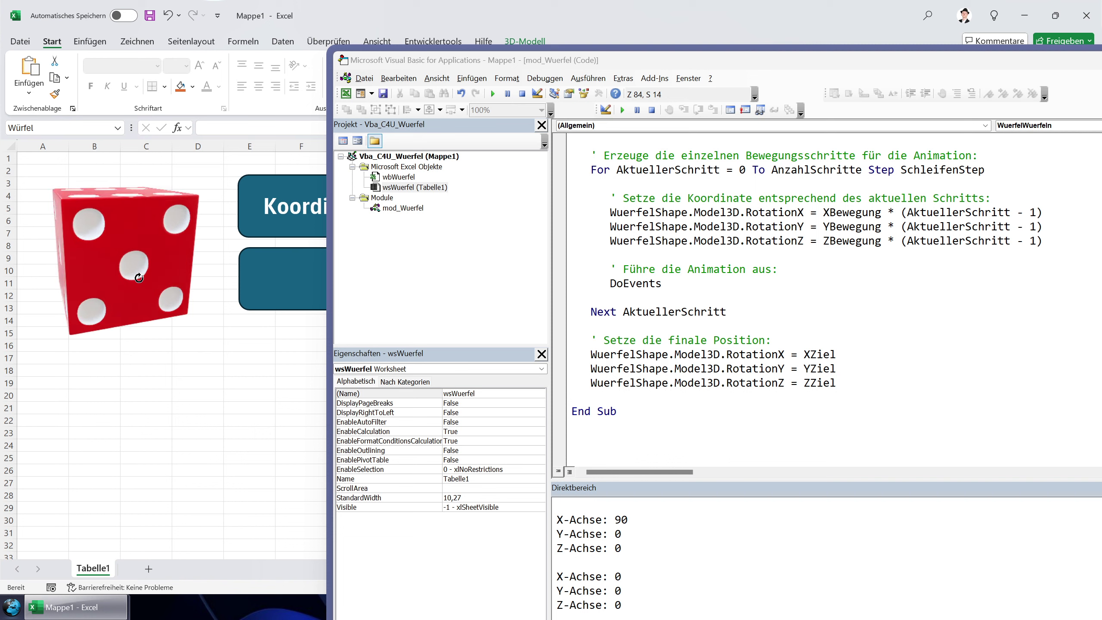
left_click_drag(152, 358, 163, 415)
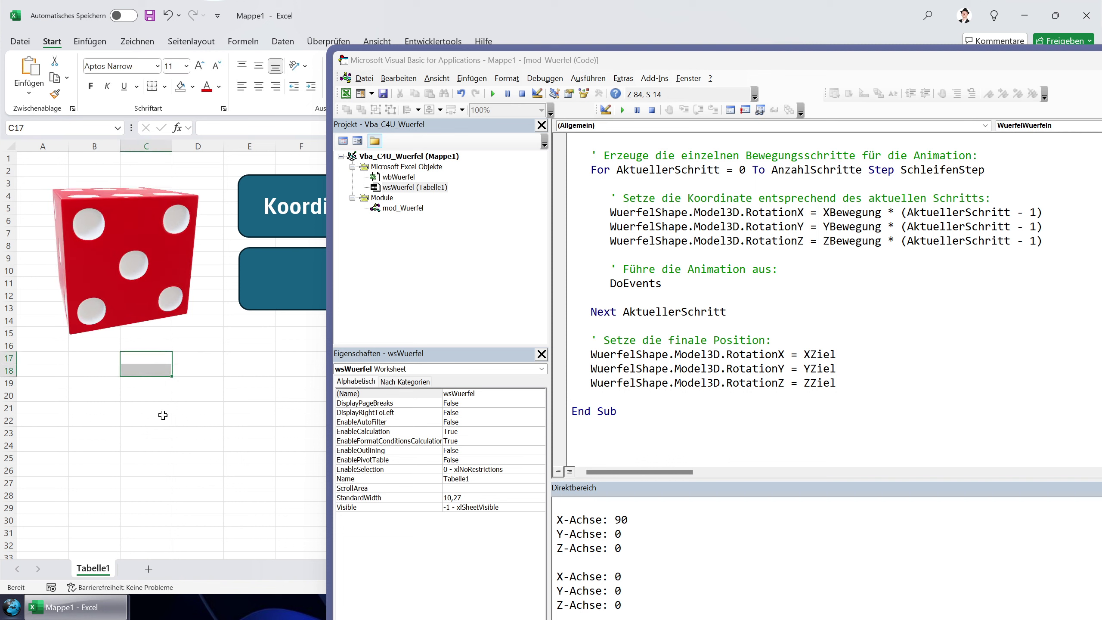
Step: Rotate the die until its five-dot face points straight forward
left_click(125, 273)
mouse_move(119, 248)
left_mouse_down()
mouse_move(67, 176)
mouse_move(110, 246)
left_mouse_up()
left_click(250, 420)
left_click(100, 222)
left_click(250, 419)
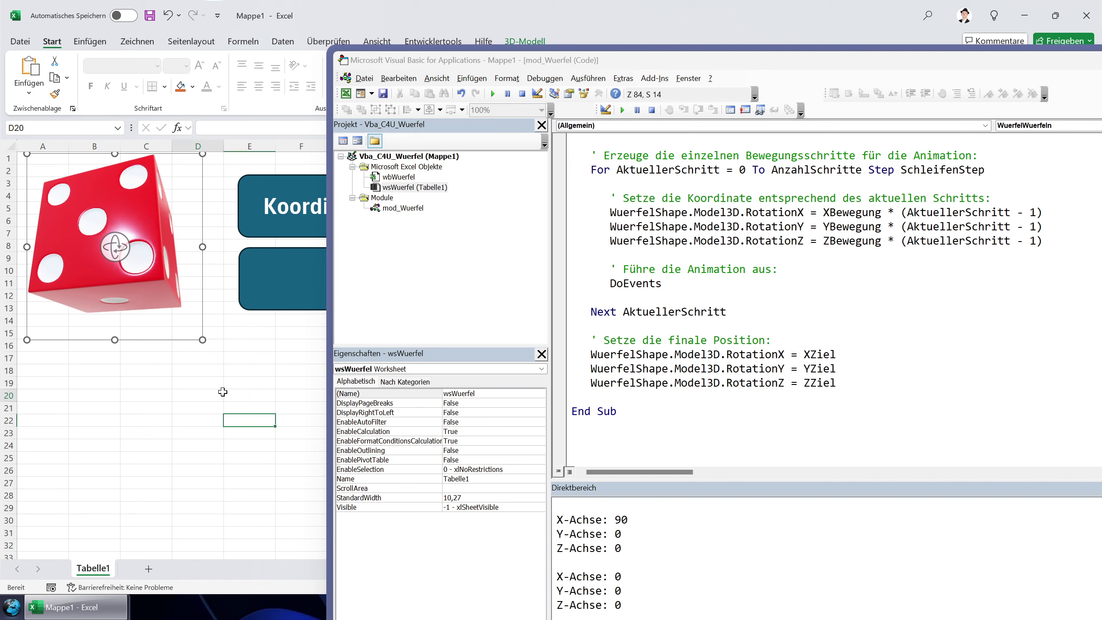
left_click(127, 256)
mouse_move(115, 246)
left_mouse_down()
mouse_move(146, 267)
mouse_move(115, 246)
left_mouse_up()
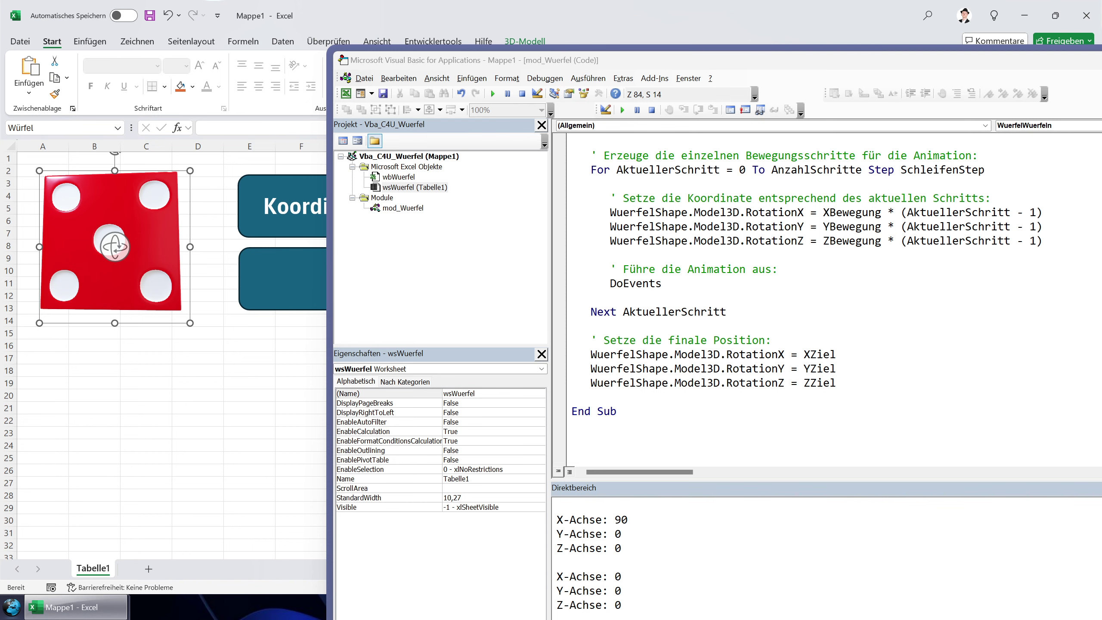
scroll(803, 300, "up", 2)
Step: Roll the die with the Würfeln! button so it lands on the four-dot face
left_click(269, 379)
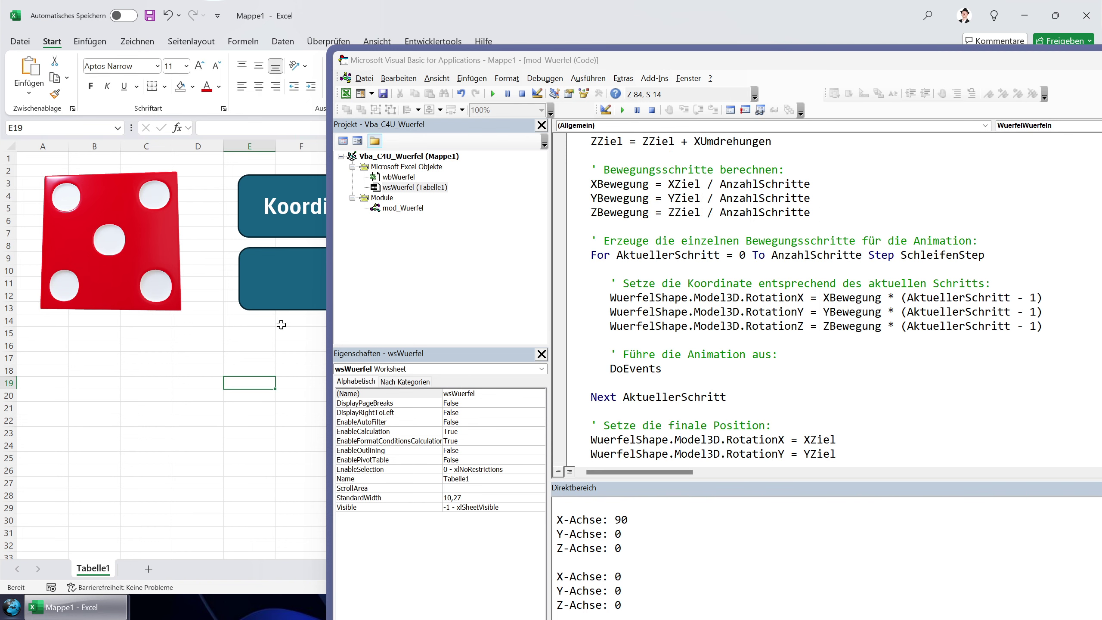
left_click_drag(441, 48, 726, 19)
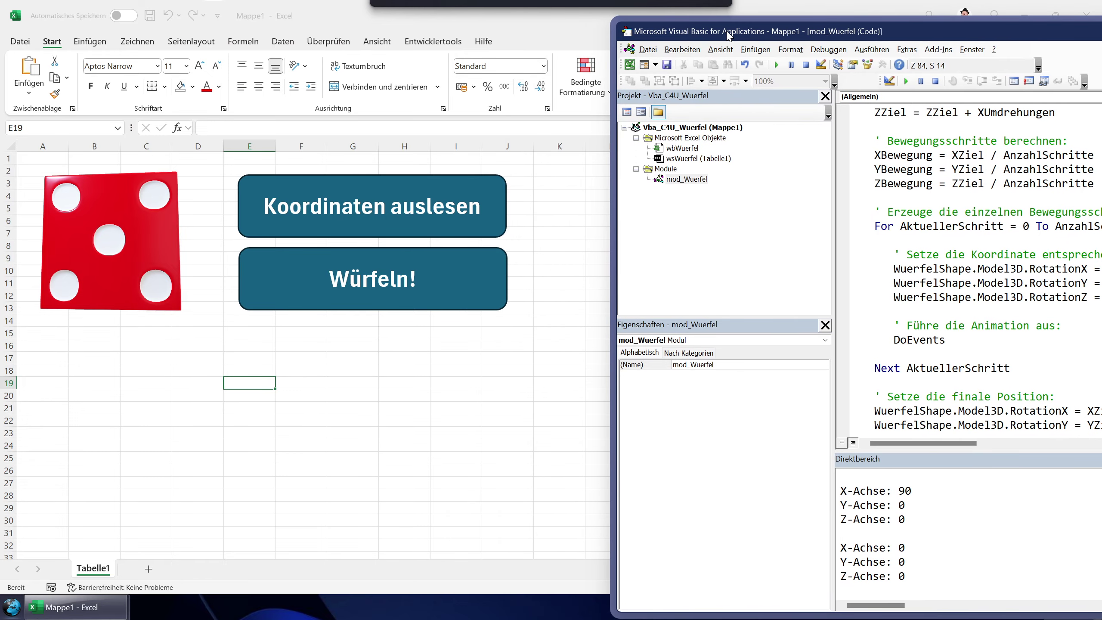
left_click(351, 299)
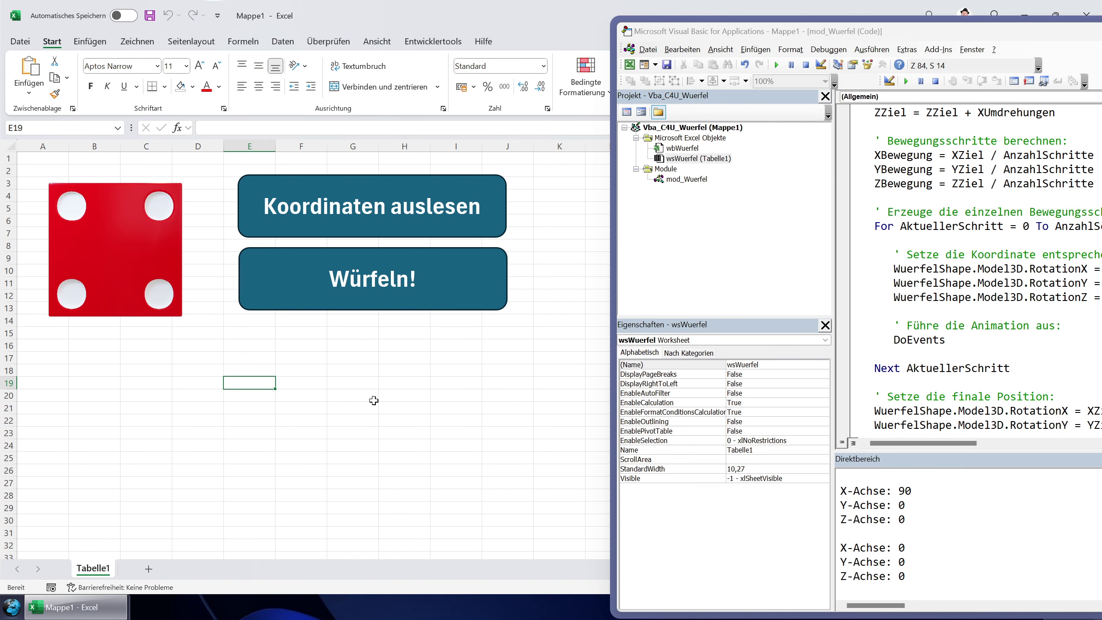
Step: Scroll to the top of WuerfelWuerfeln, with SchleifenStep at 10 and the editor back over the sheet
scroll(968, 269, "up", 3)
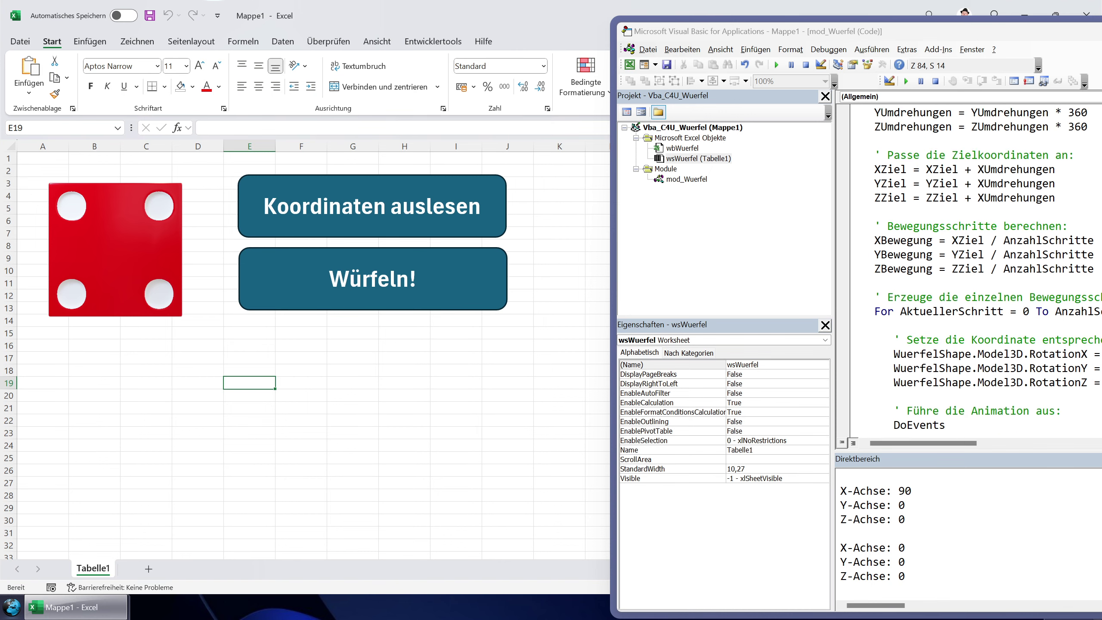
scroll(968, 269, "up", 7)
scroll(968, 269, "up", 5)
scroll(968, 269, "up", 7)
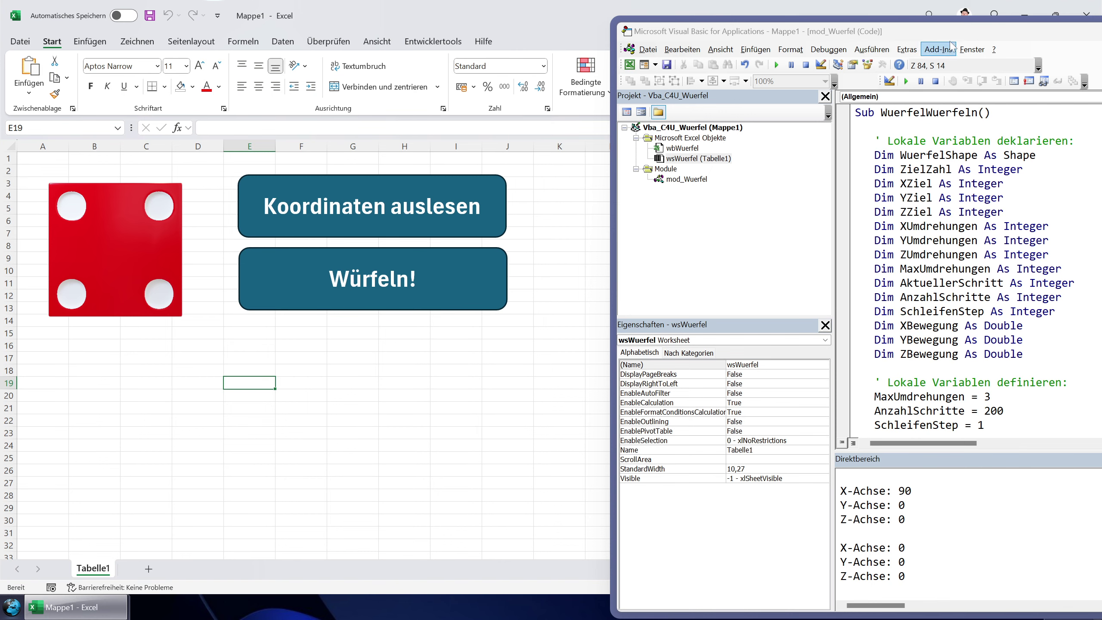
left_click_drag(950, 46, 792, 34)
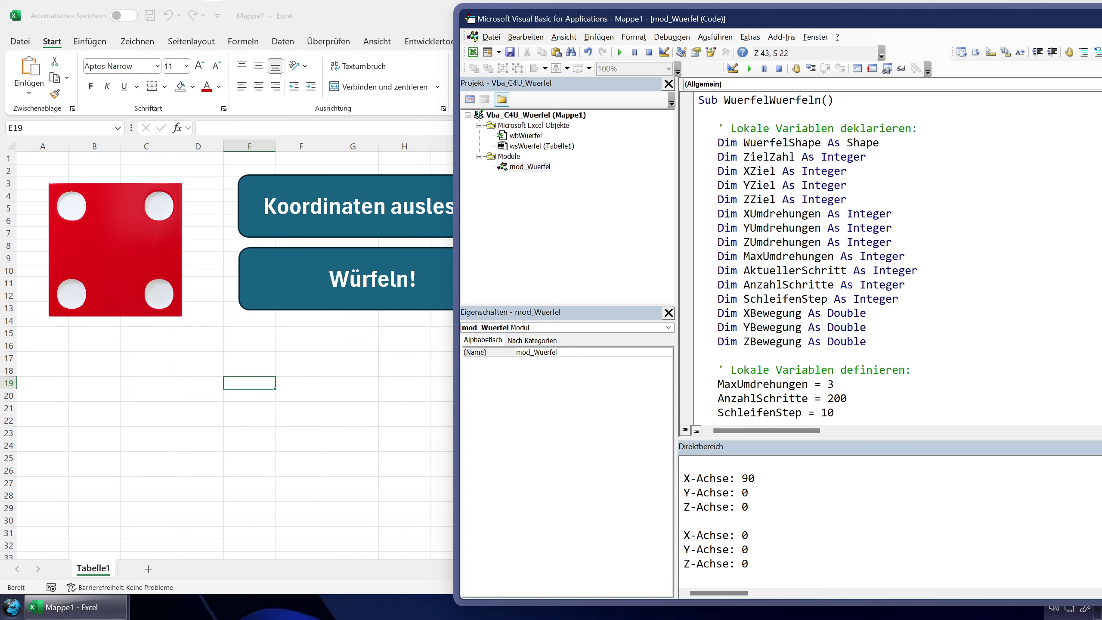
Step: Set AnzahlSchritte to 50, SchleifenStep to 1 and MaxUmdrehungen to 1, test-rolling after each change
left_click(312, 303)
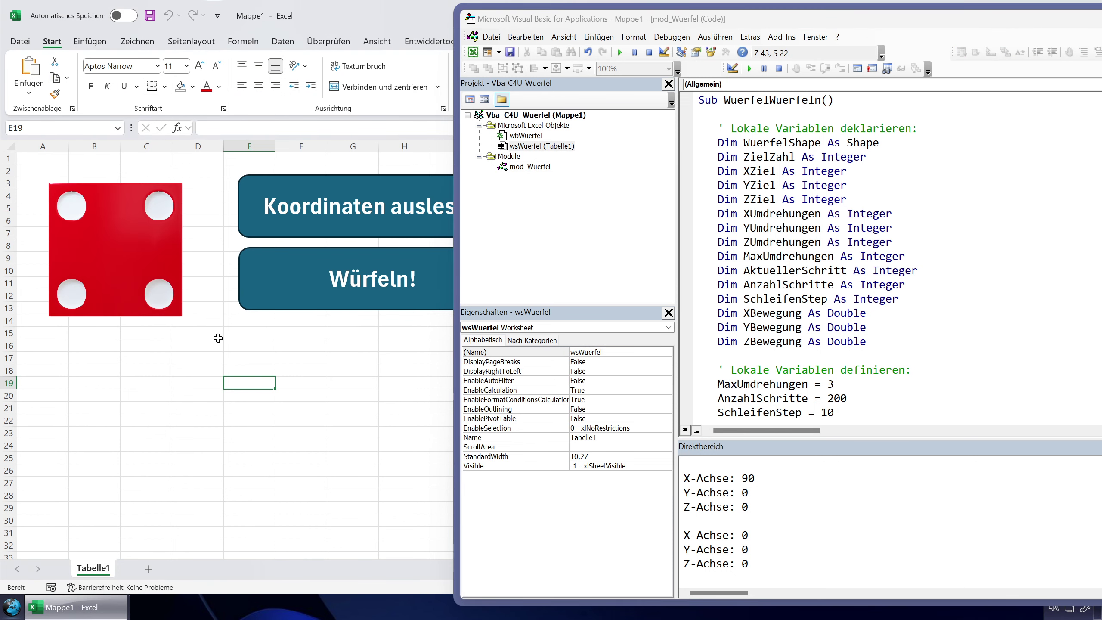
left_click(290, 304)
left_click(290, 306)
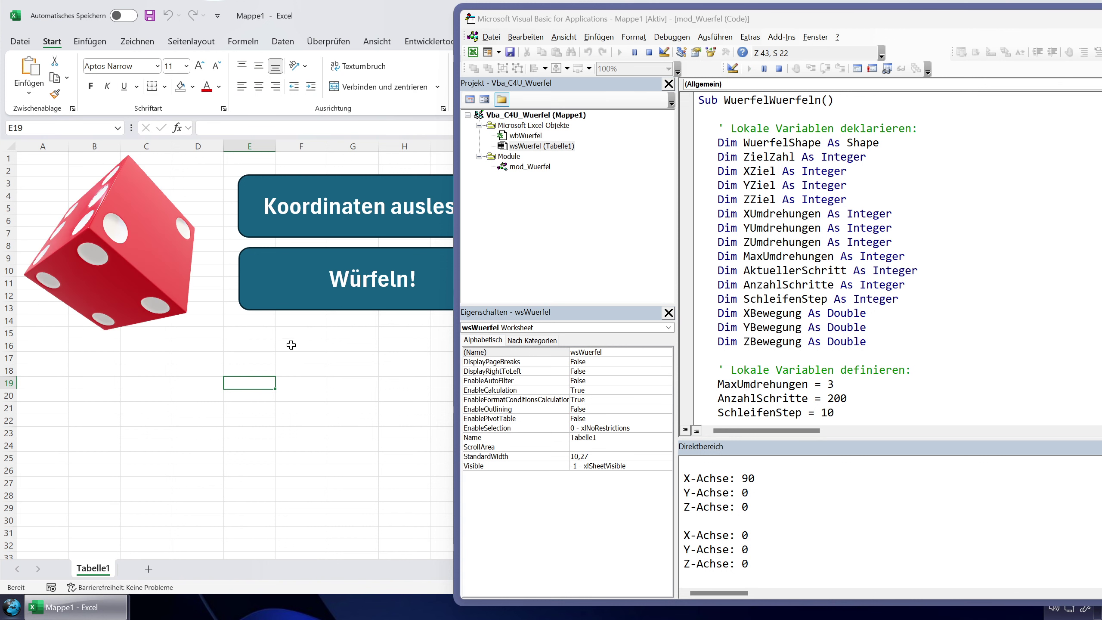
left_click(830, 412)
type("5")
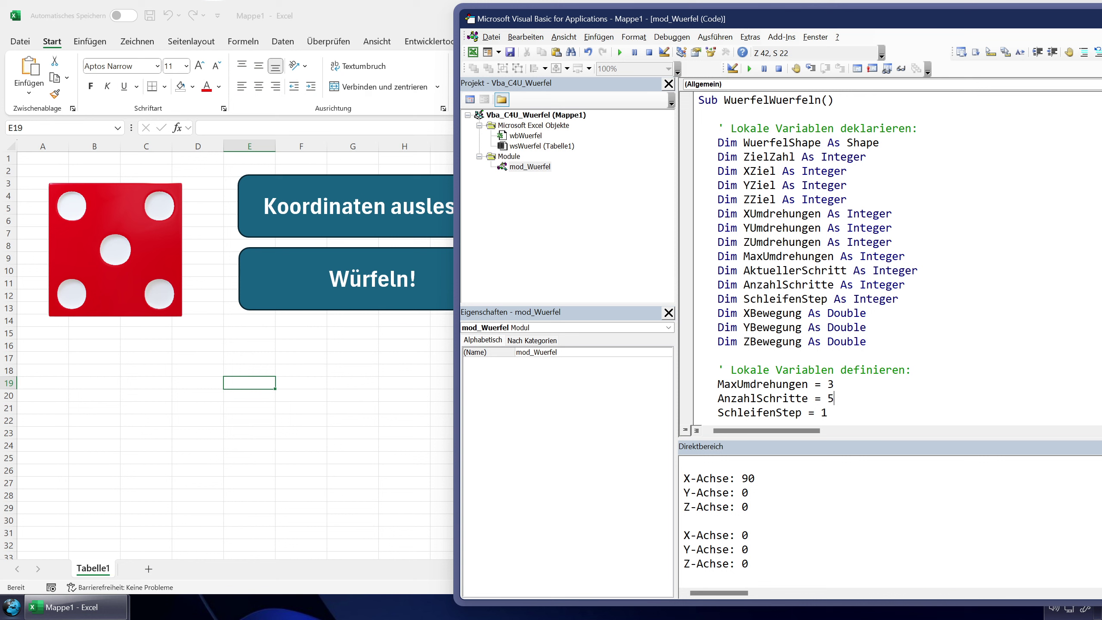
type("0")
left_click(382, 306)
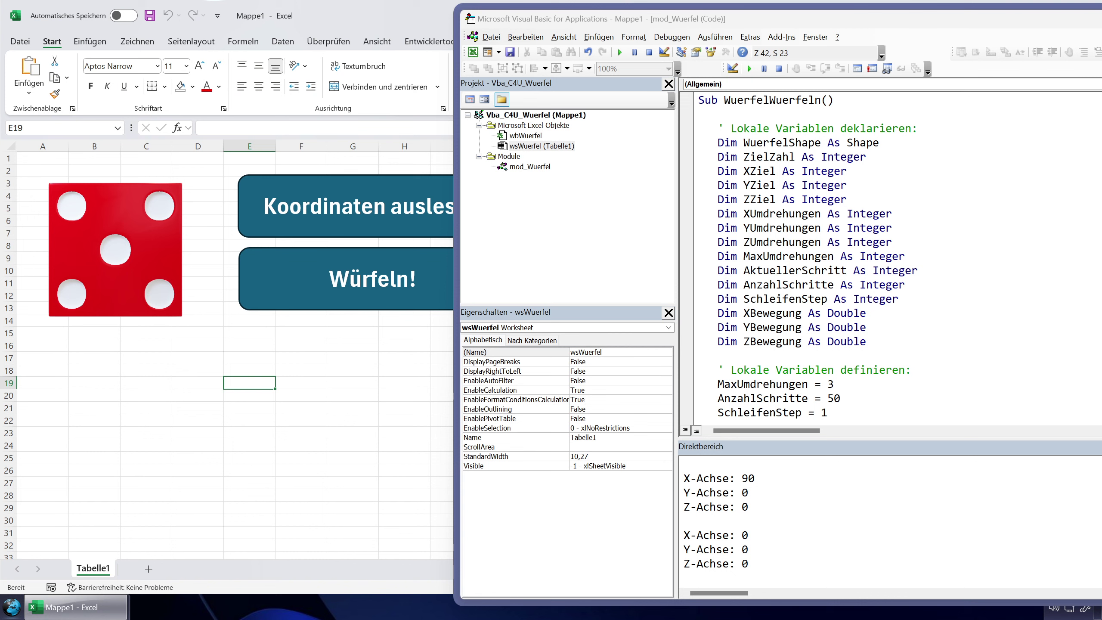
double_click(829, 383)
type("1")
left_click(370, 289)
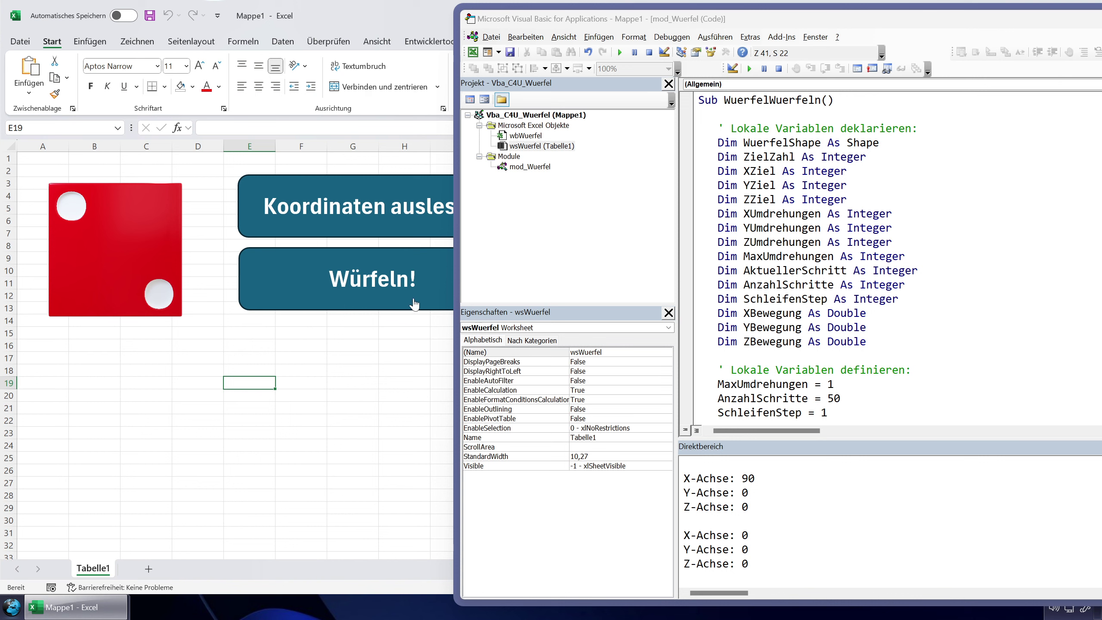
Step: Scroll through the WuerfelWuerfeln code to review the new settings
scroll(868, 260, "down", 2)
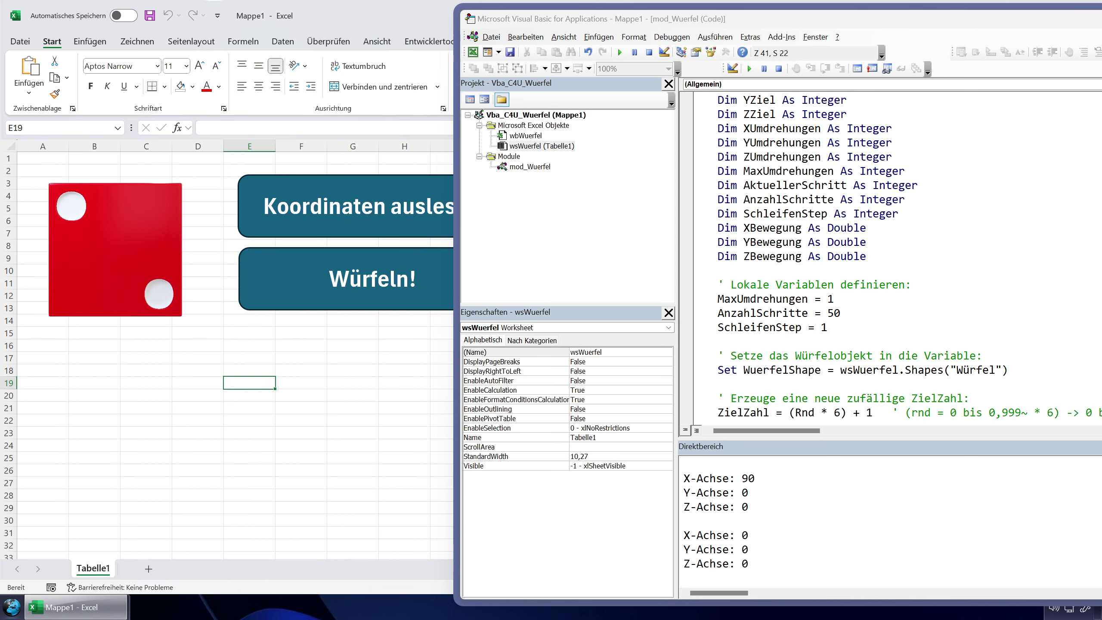
scroll(868, 261, "down", 1)
scroll(868, 261, "down", 2)
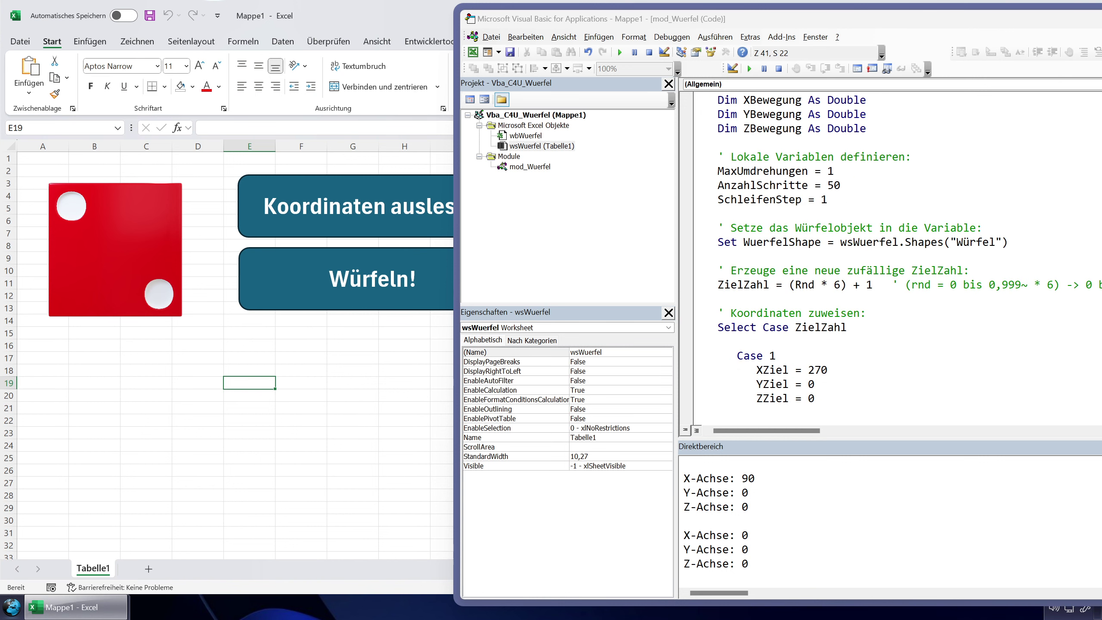
scroll(868, 261, "down", 1)
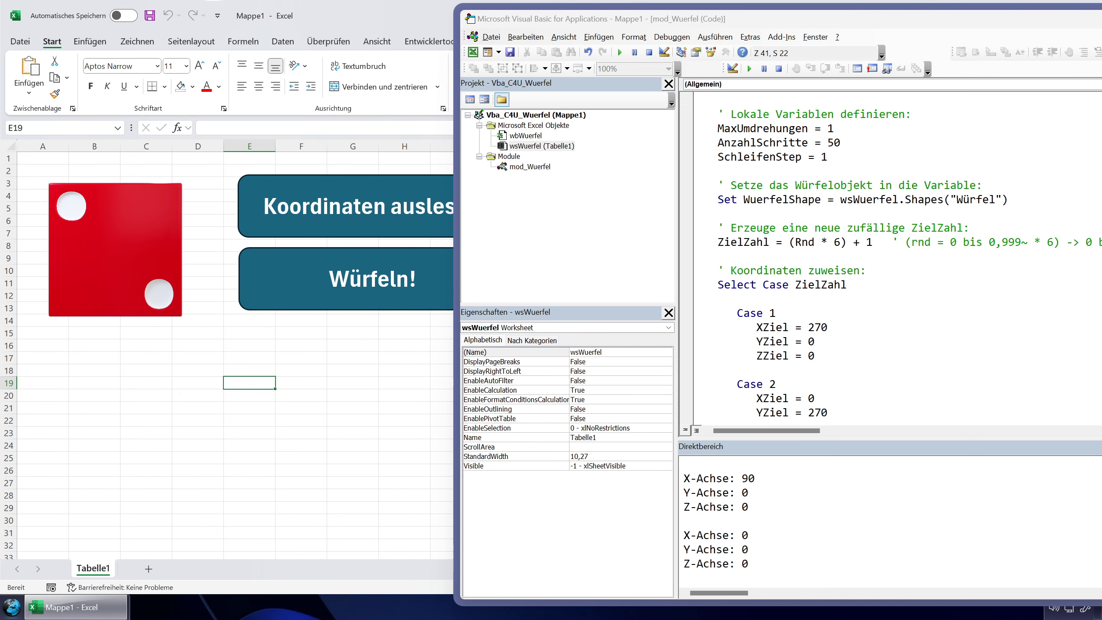
scroll(868, 260, "up", 3)
scroll(867, 261, "up", 1)
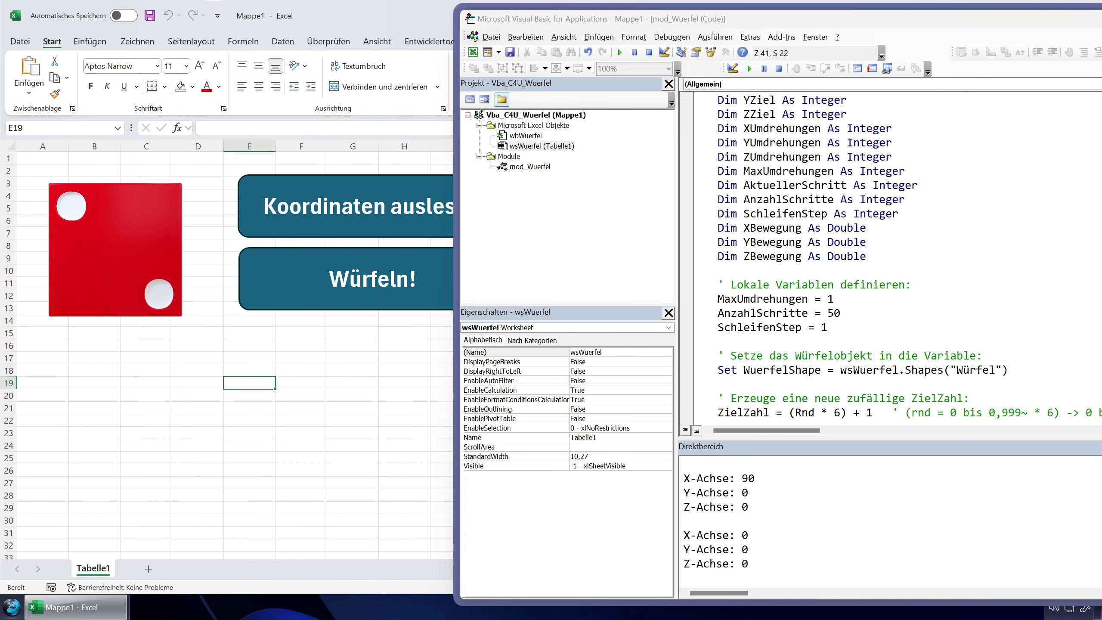
scroll(868, 261, "down", 1)
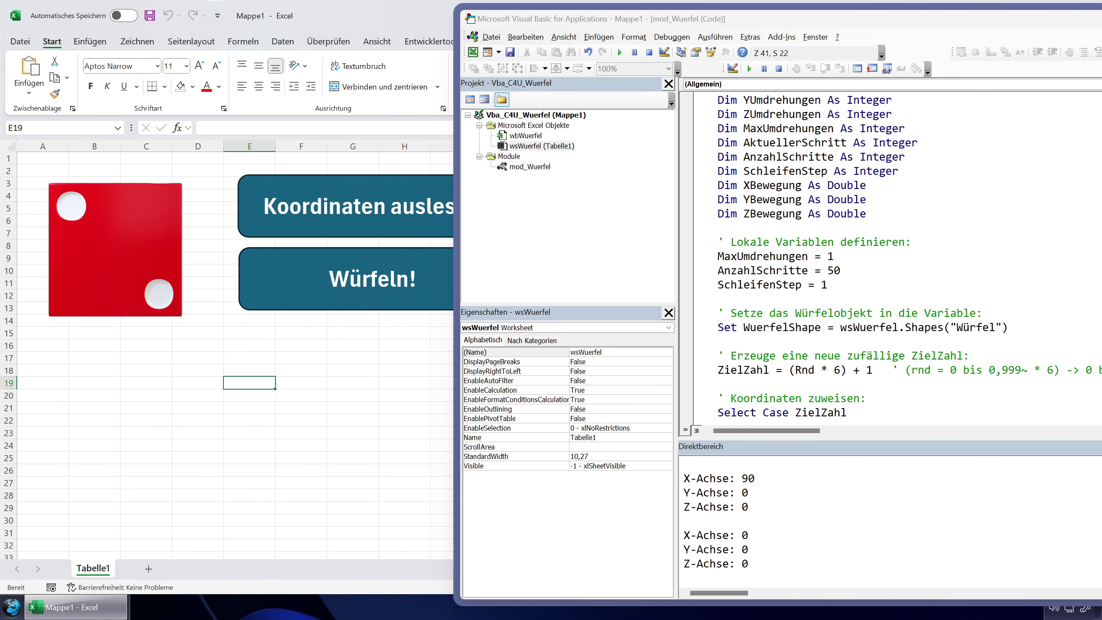
Step: Roll the die five times with the new settings, ending on the three-pip face
left_click(377, 282)
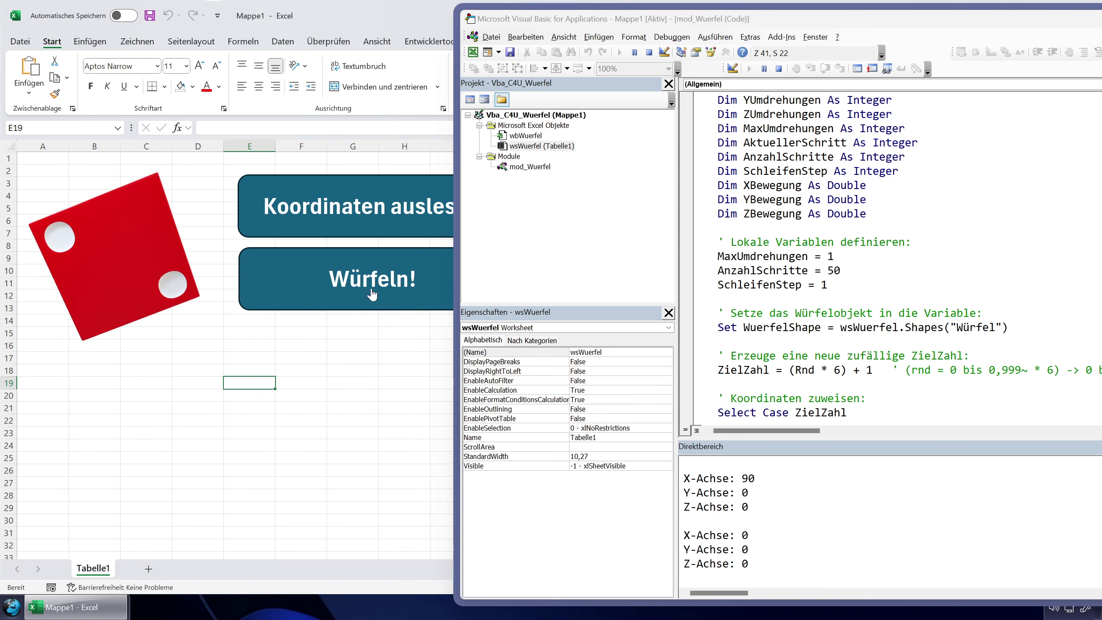
left_click(340, 289)
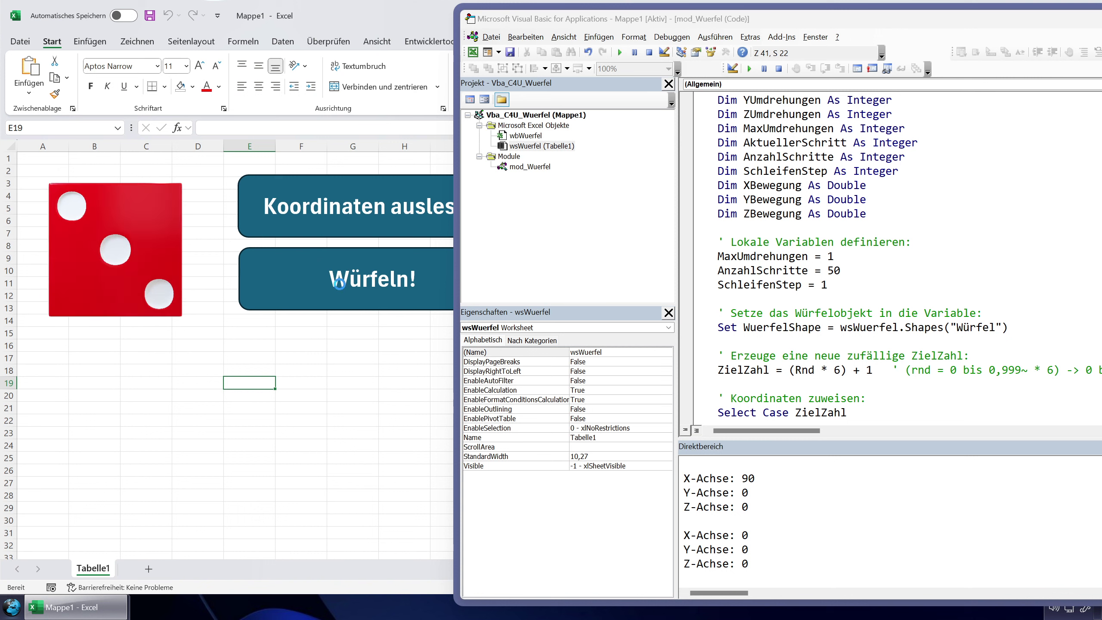
left_click(340, 283)
left_click(311, 288)
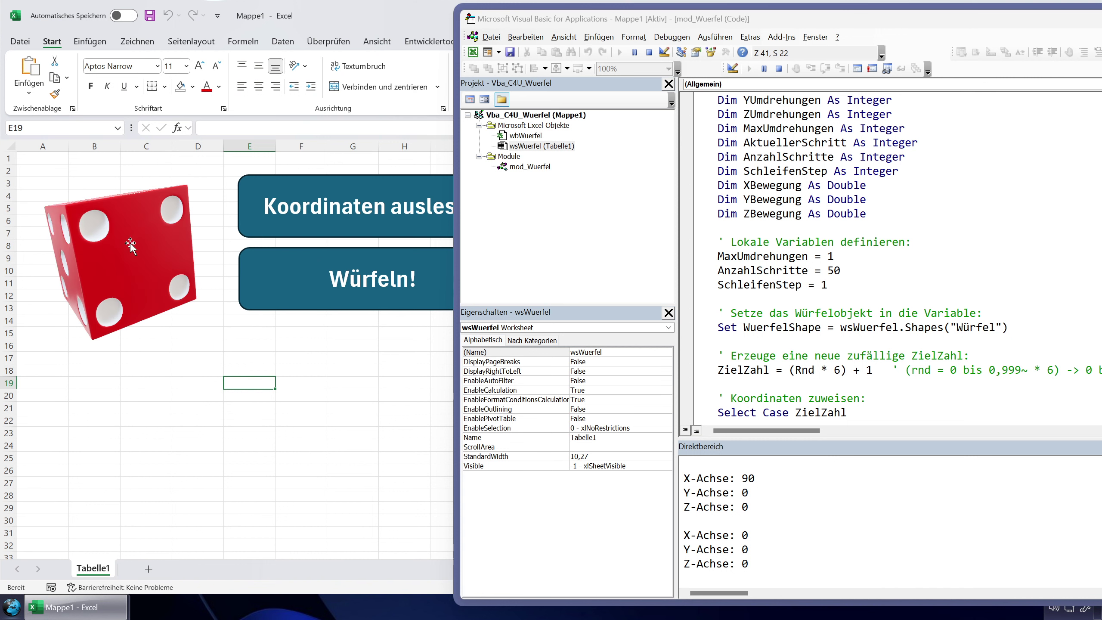
left_click(323, 306)
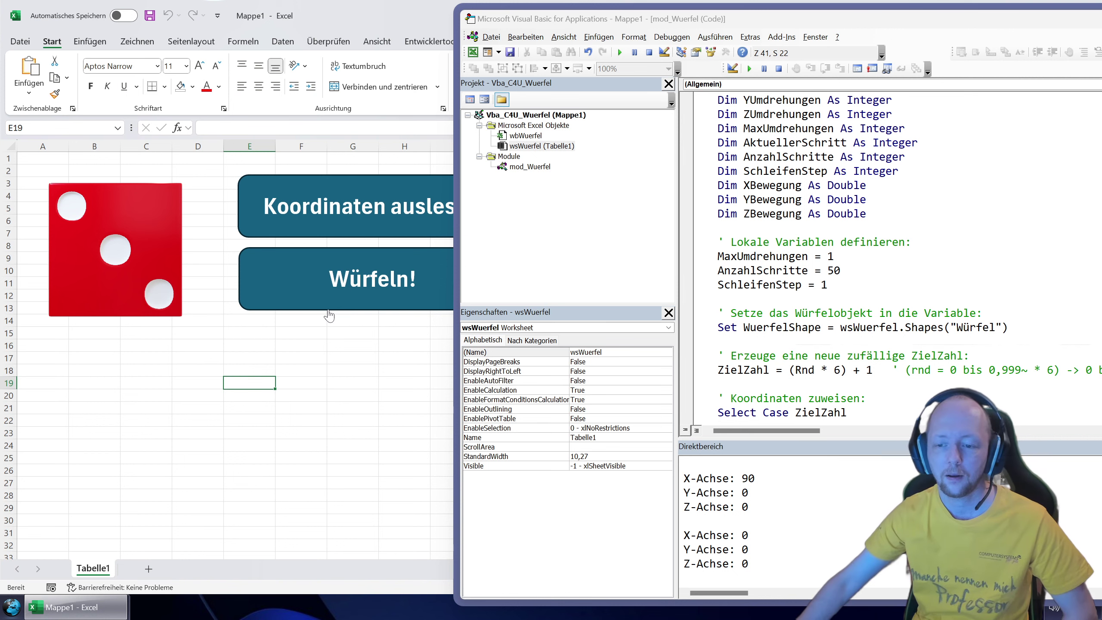
Step: Roll the die six more times, ending on one pip, and select the AnzahlSchritte value
left_click(322, 301)
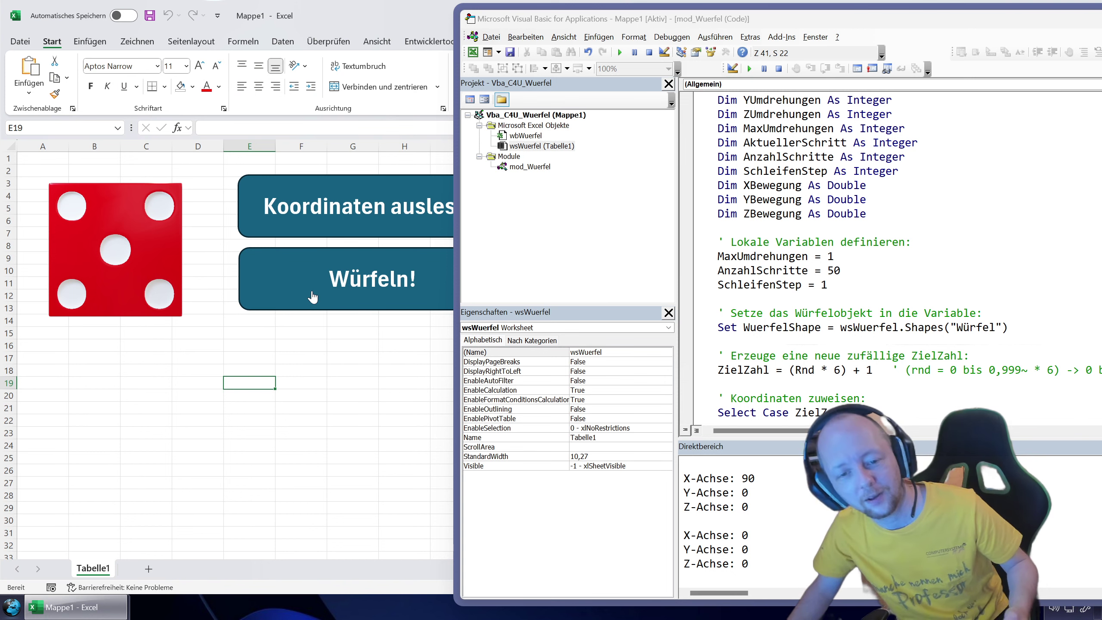
left_click(313, 299)
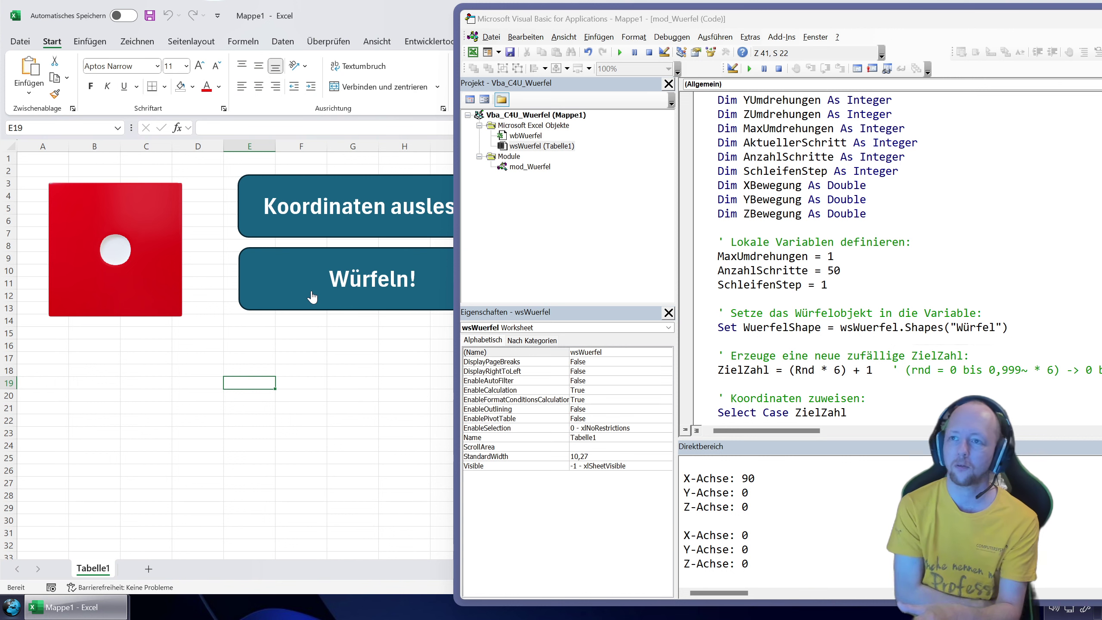
left_click(312, 297)
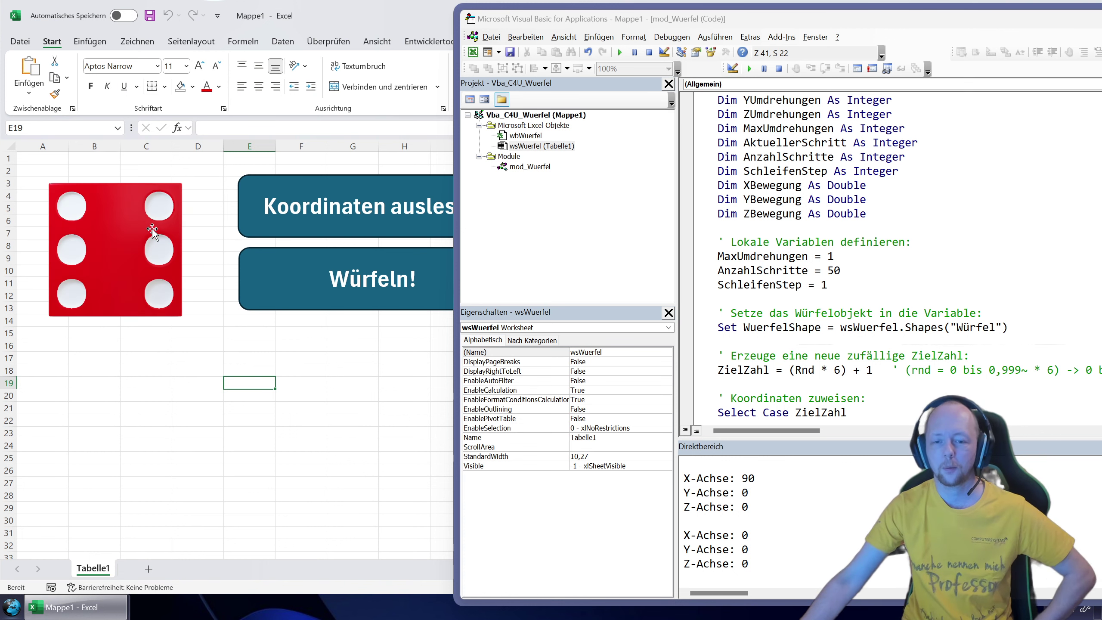
left_click(270, 279)
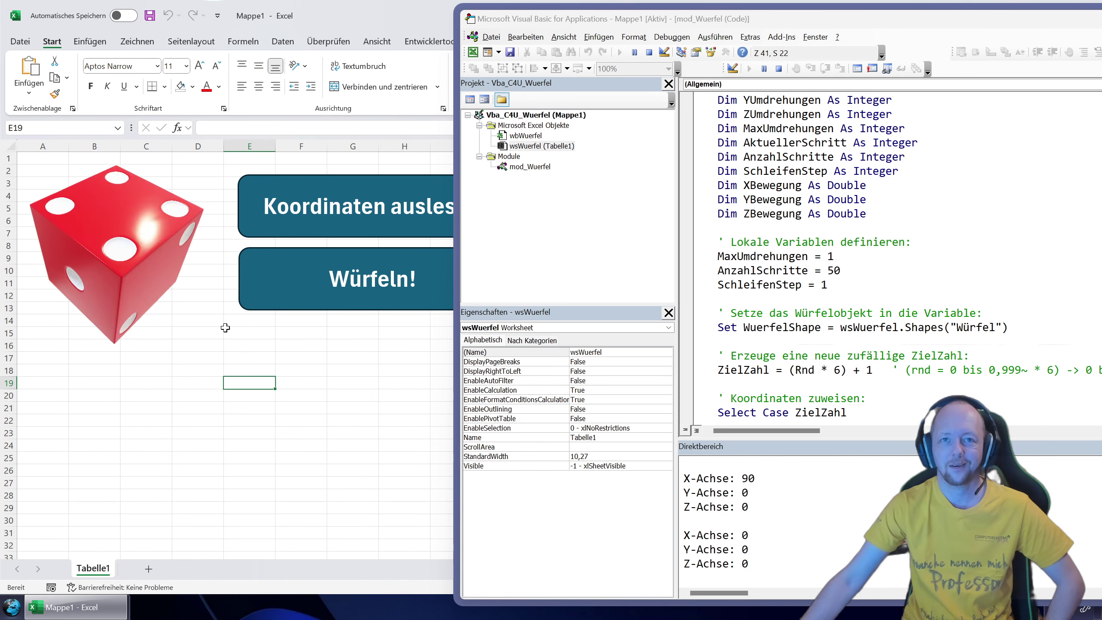
left_click(270, 286)
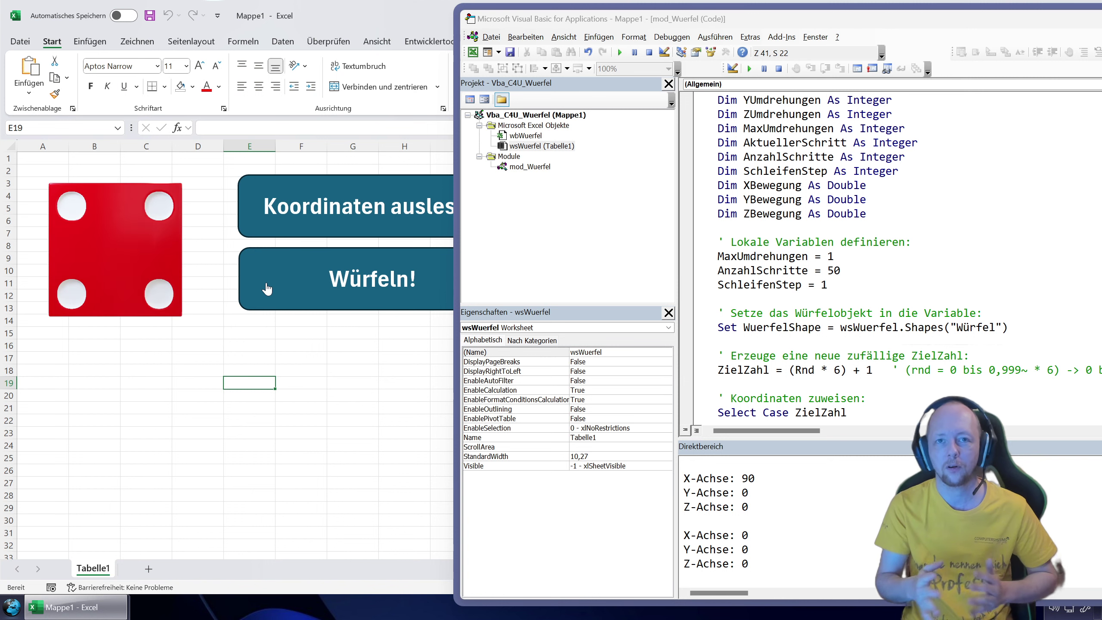
left_click(267, 287)
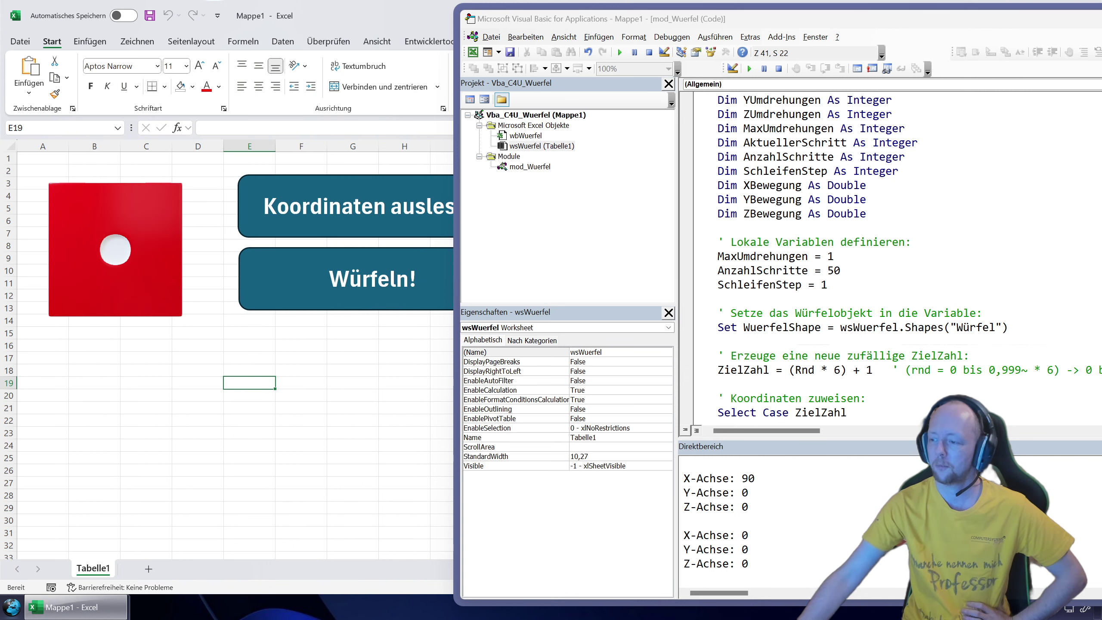
left_click(830, 271)
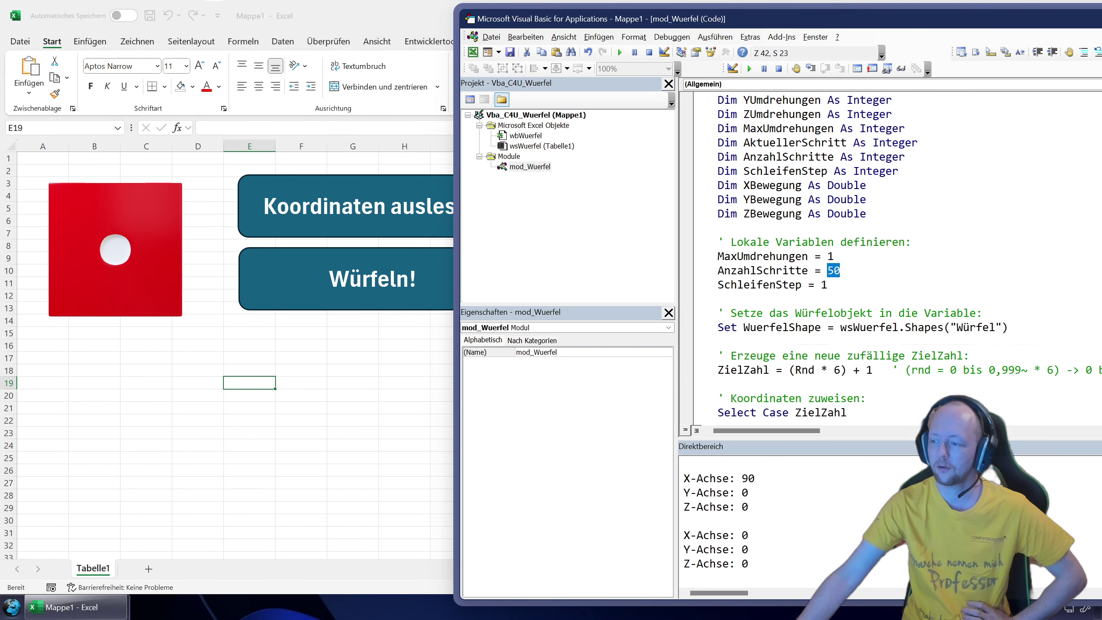
Step: Test-roll with AnzahlSchritte at 25, then change it to 100 and roll again
type("25")
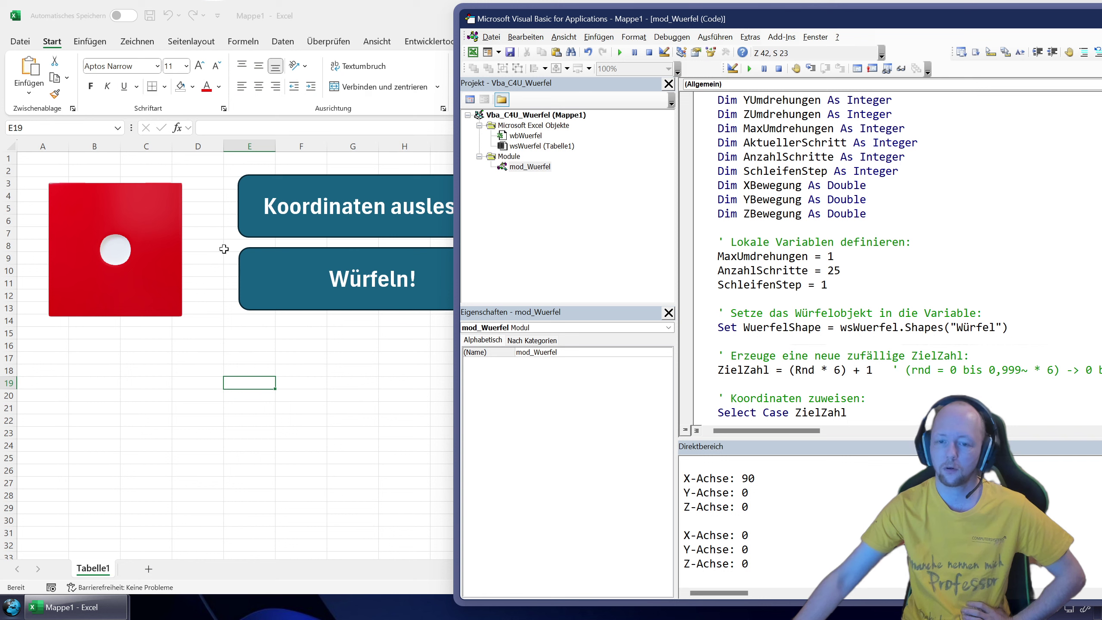
left_click(421, 305)
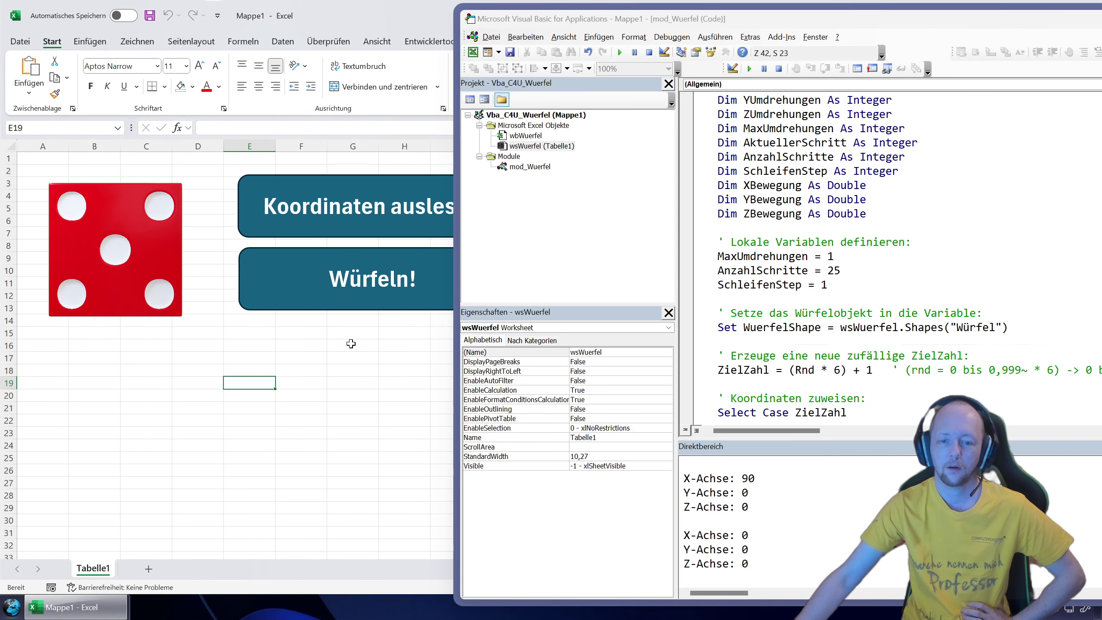
left_click(368, 303)
type("100")
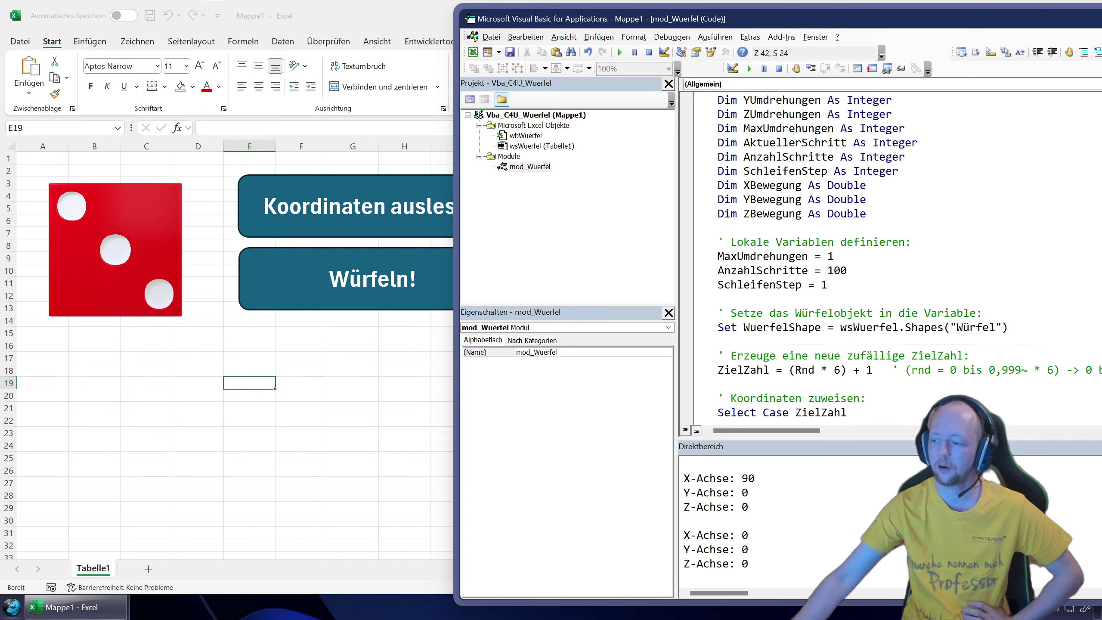
left_click(406, 278)
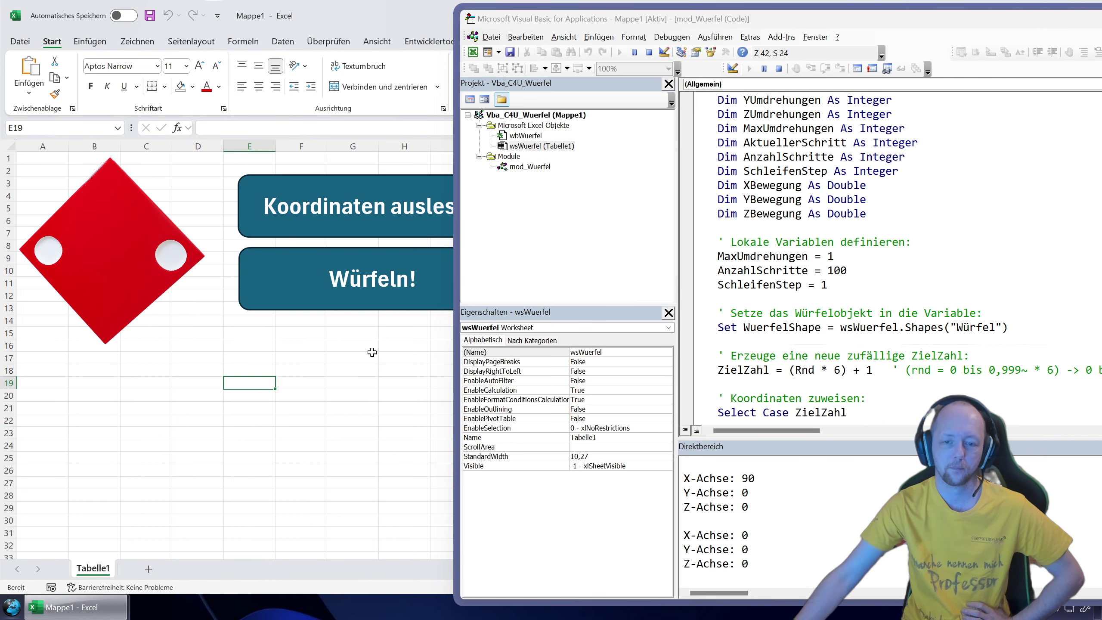
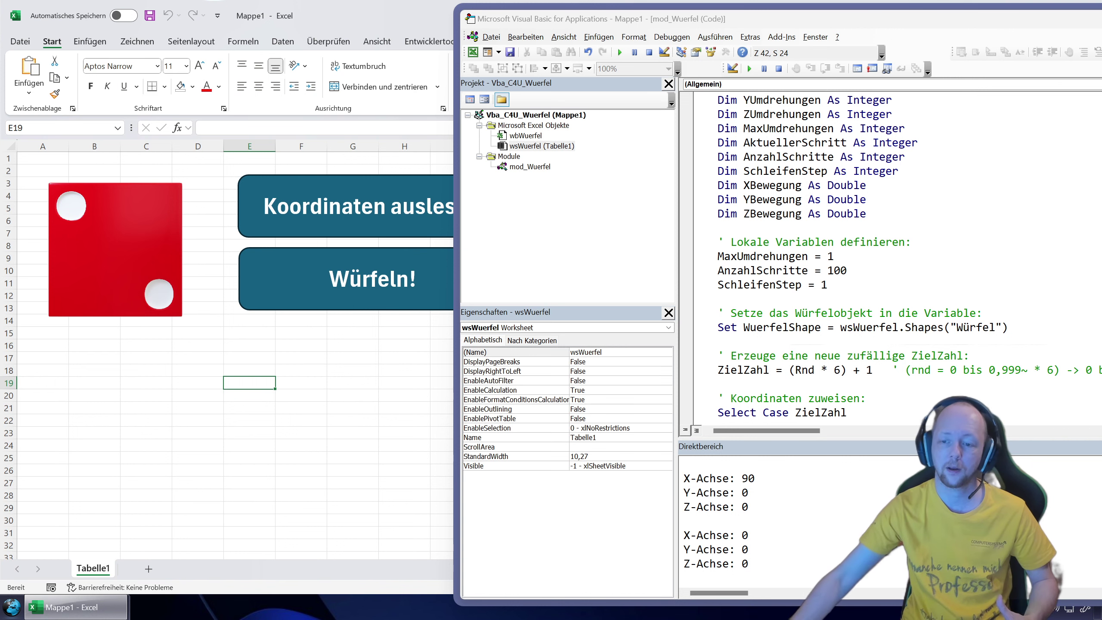
Step: Shrink the red die to about cells A3–B7 and turn it upright, test-rolling it with the macro
left_click(107, 225)
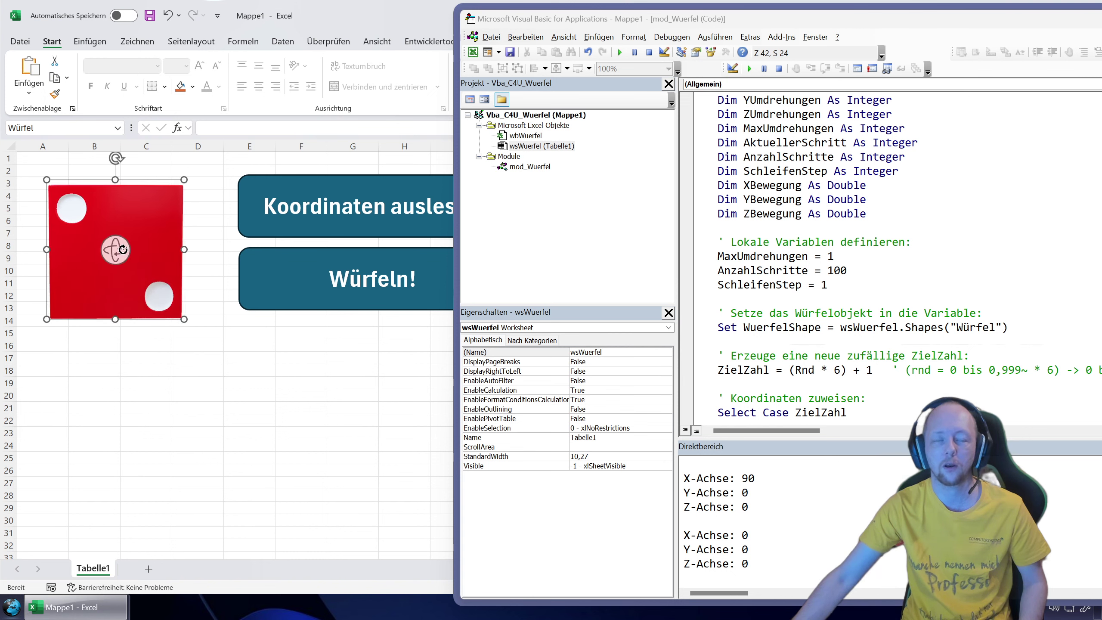
left_click(344, 303)
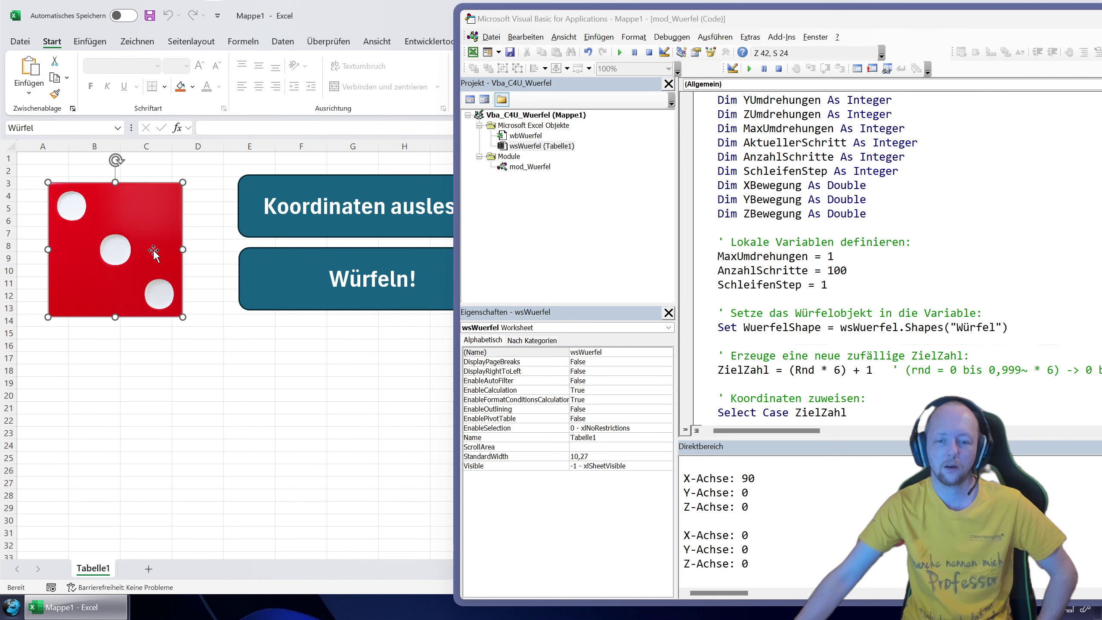
left_click_drag(181, 316, 104, 239)
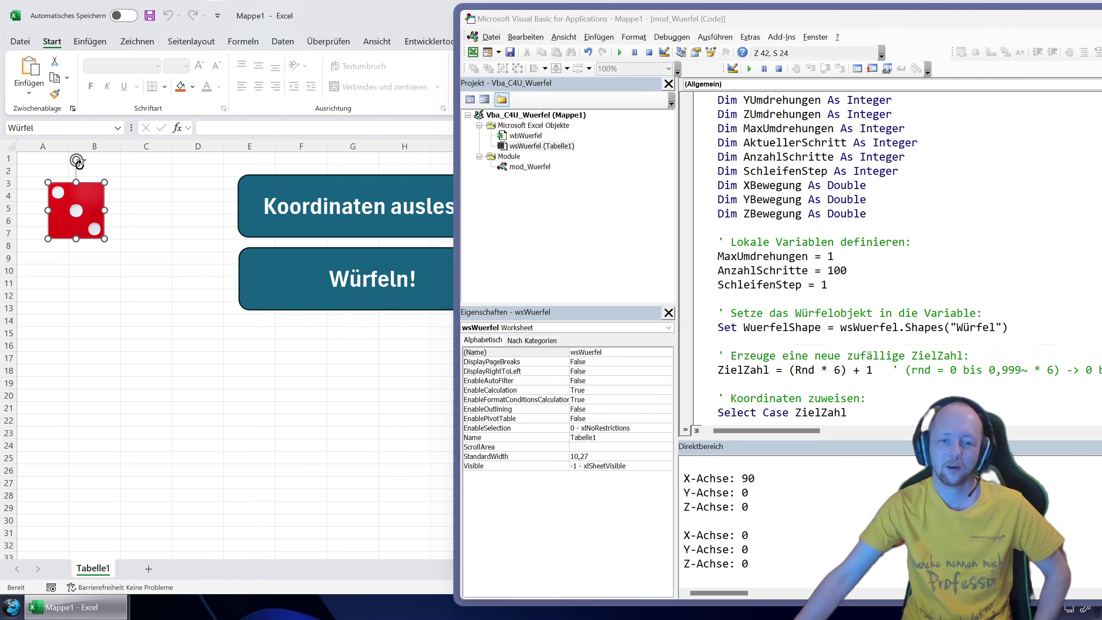
left_click(296, 308)
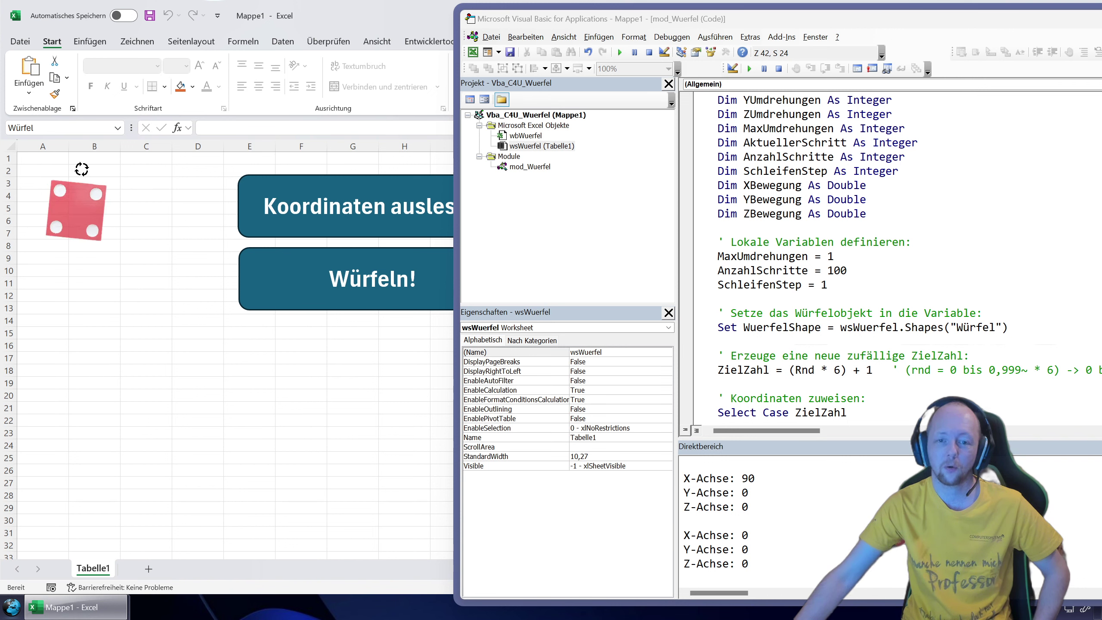
left_click_drag(77, 167, 71, 166)
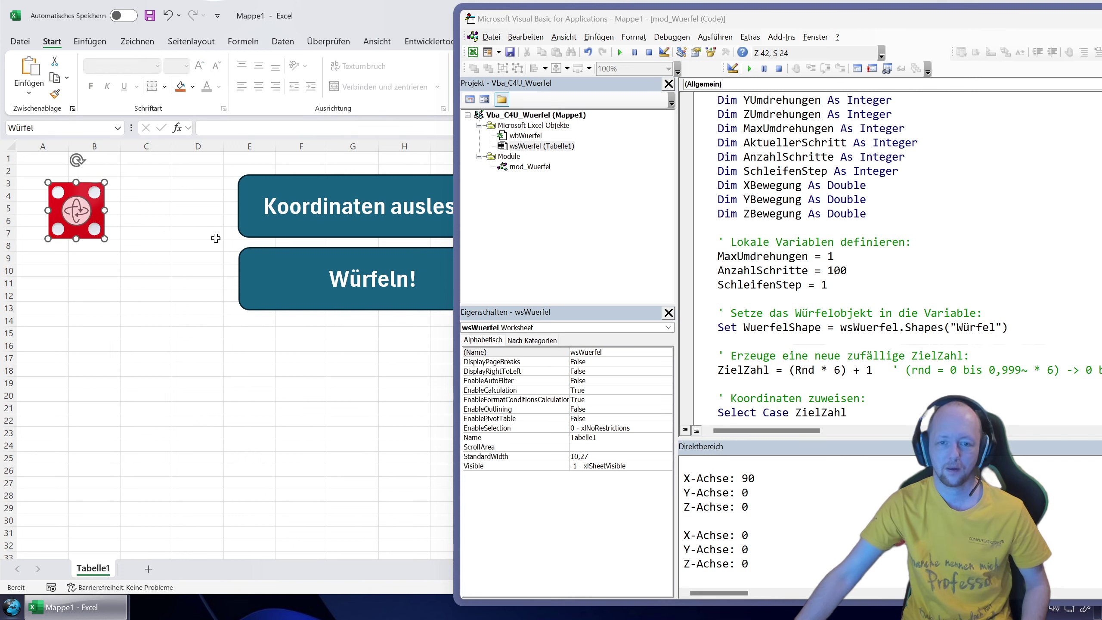
left_click(283, 305)
left_click(263, 370)
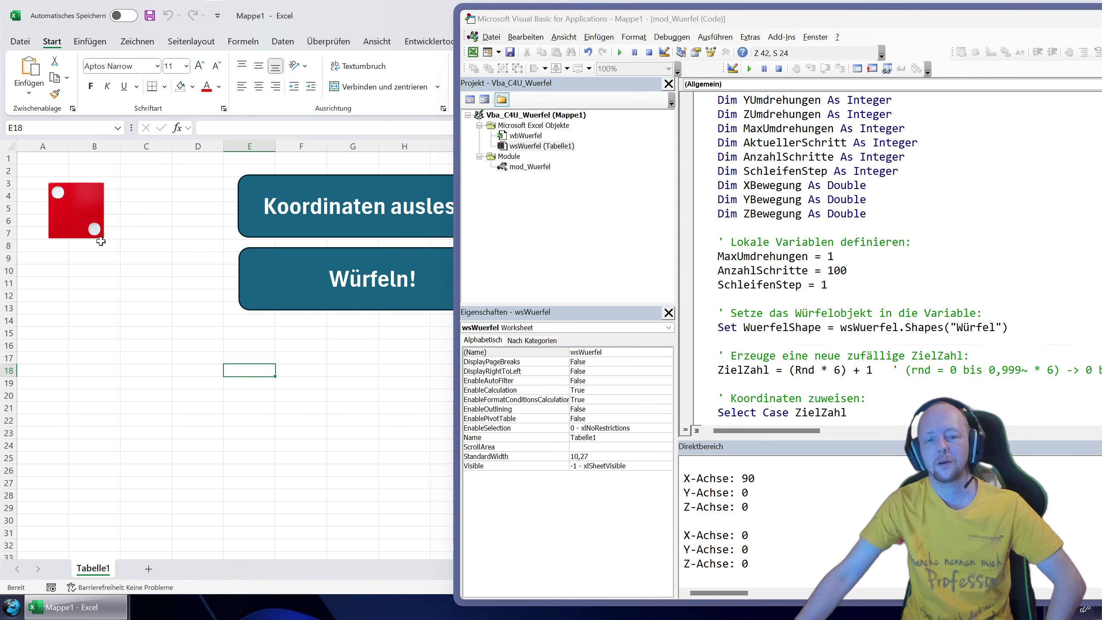
Step: Rename the red die shape to Würfel1 in the Name Box
left_click(73, 233)
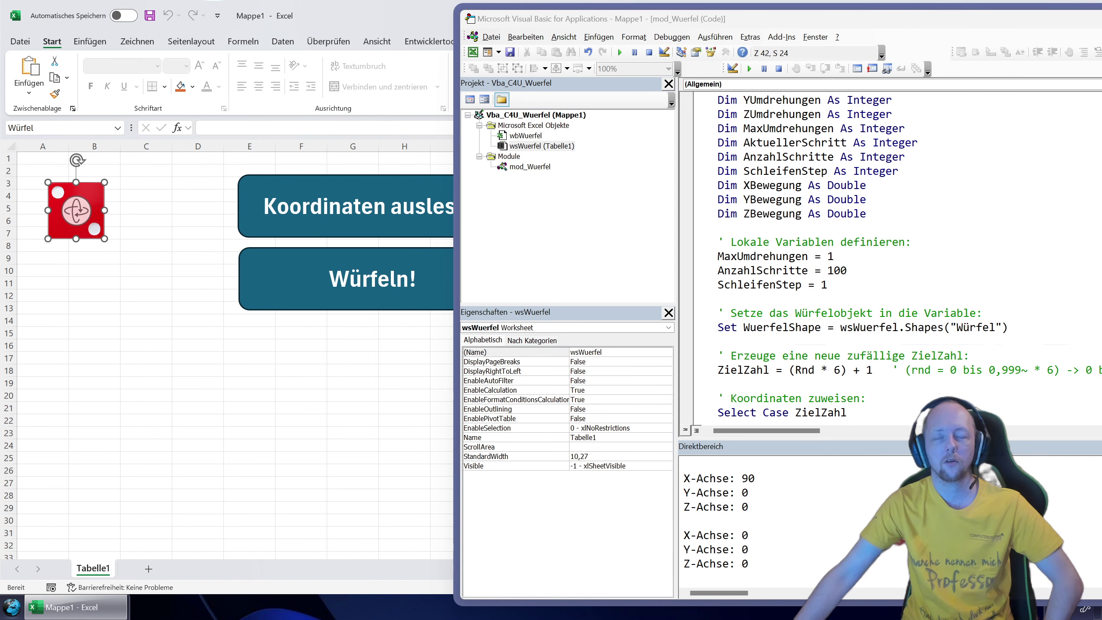
left_click(40, 127)
type("1")
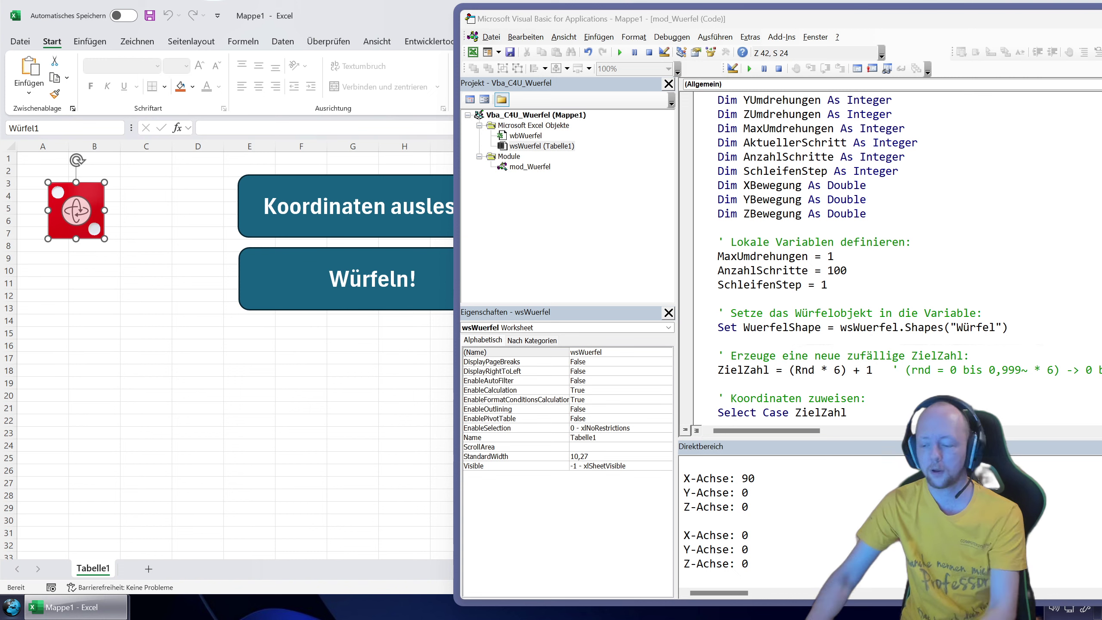
key("Return")
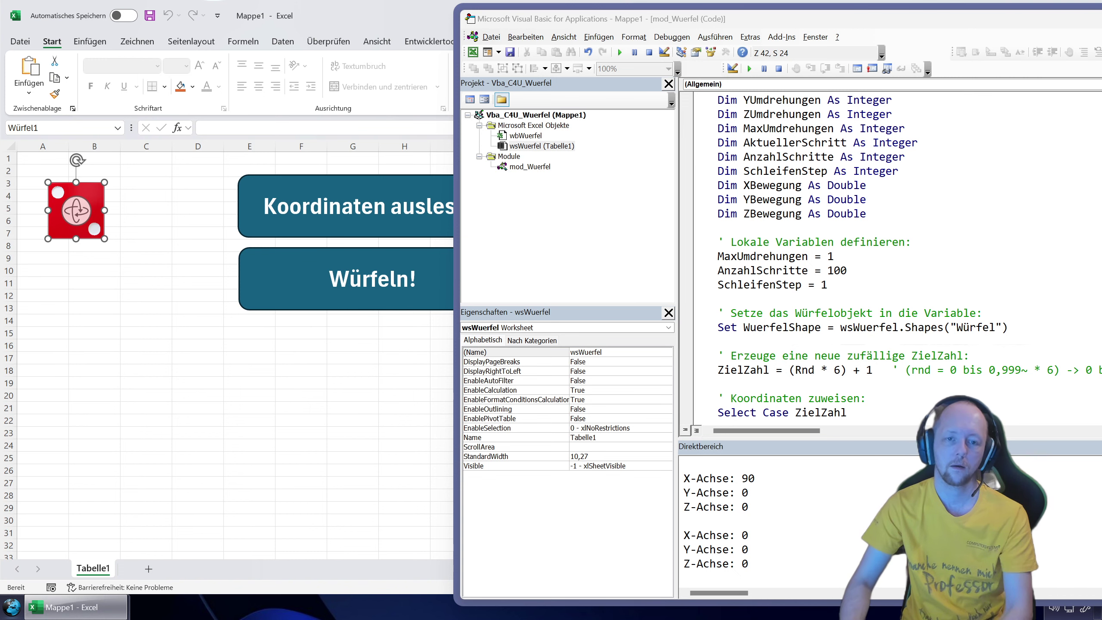
Step: Insert a white dice from the online 3D models found by searching 'würfel'
mouse_move(970, 38)
left_mouse_down()
mouse_move(910, 50)
mouse_move(909, 173)
left_mouse_up()
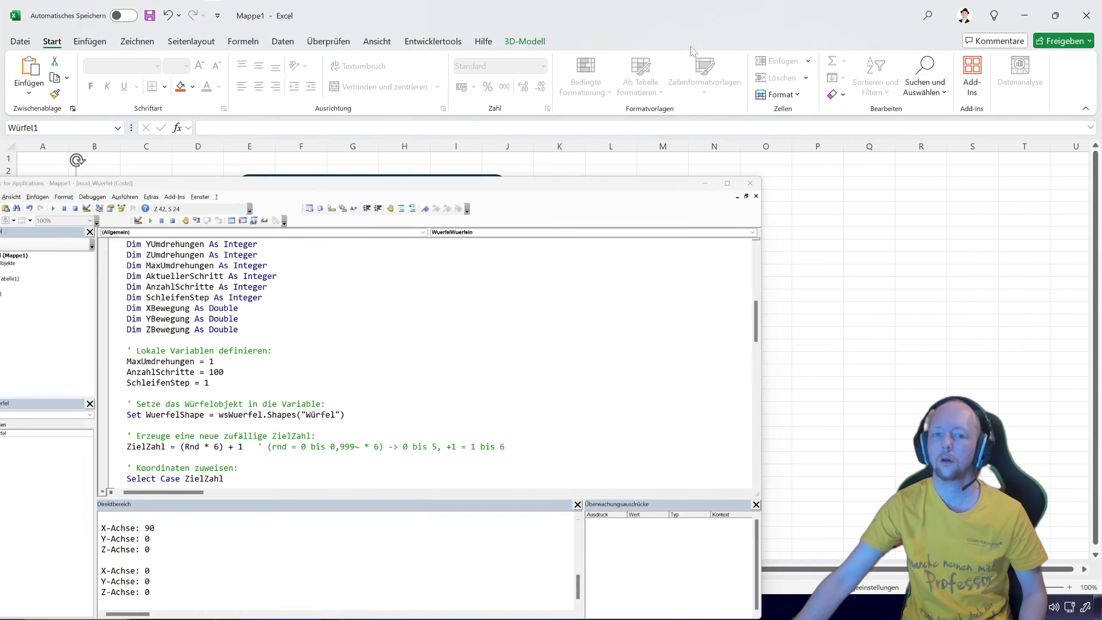
key("alt+F11")
left_click(90, 43)
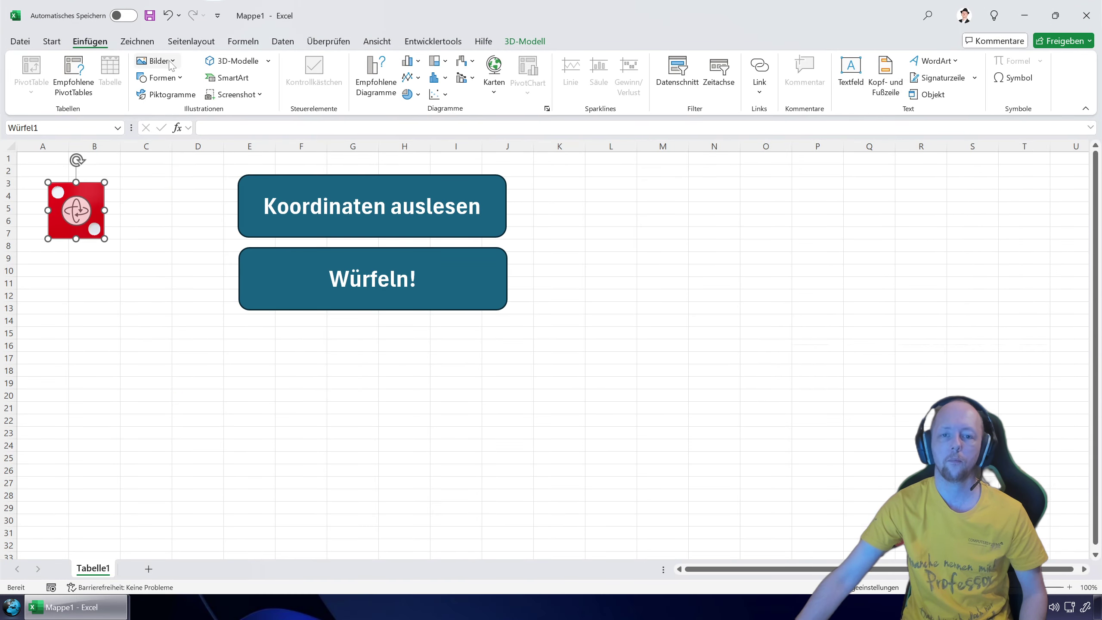
left_click(234, 61)
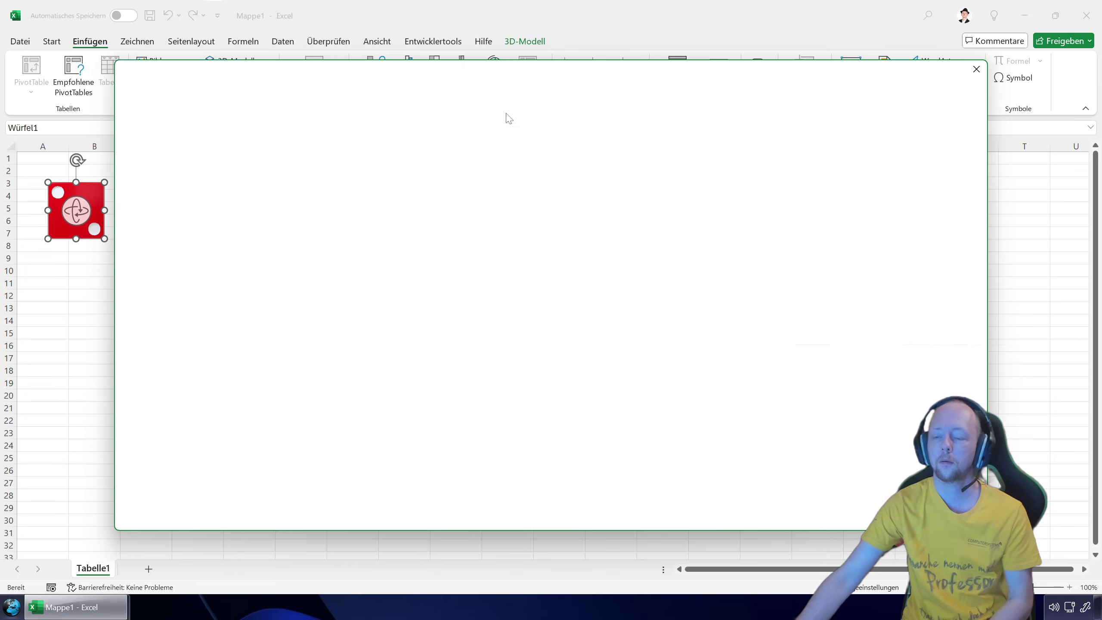
type("würfel")
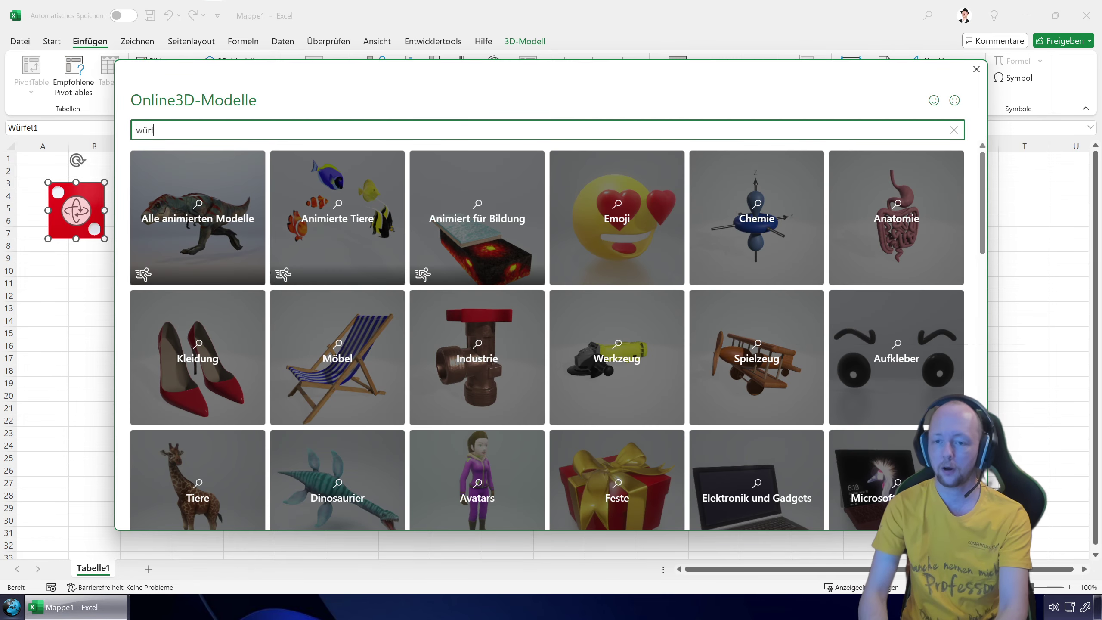
key("Return")
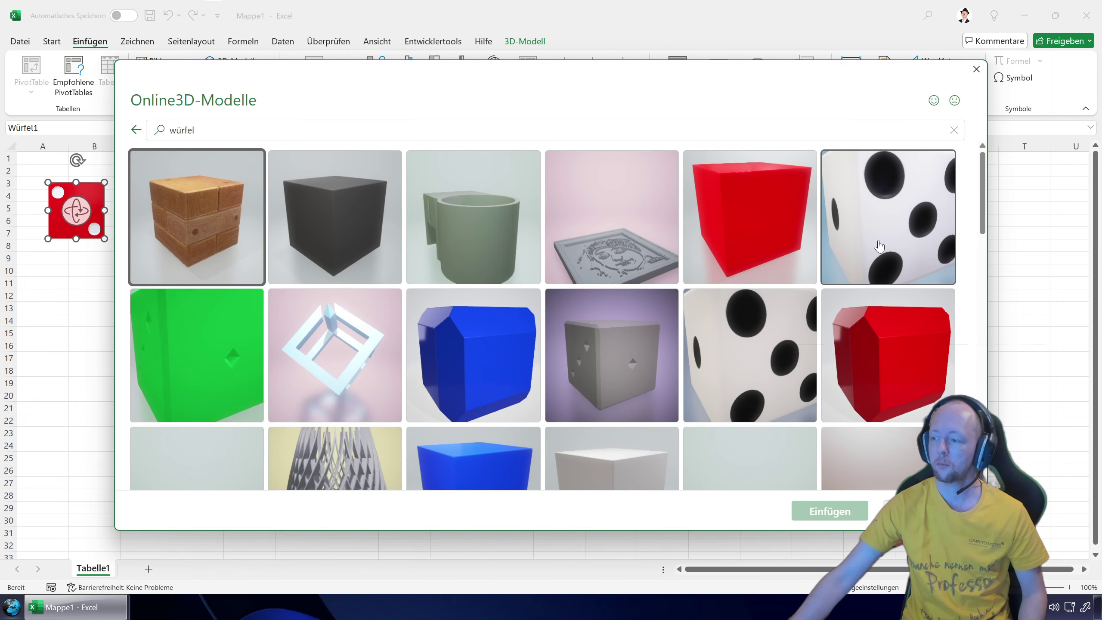
left_click(879, 246)
left_click(830, 511)
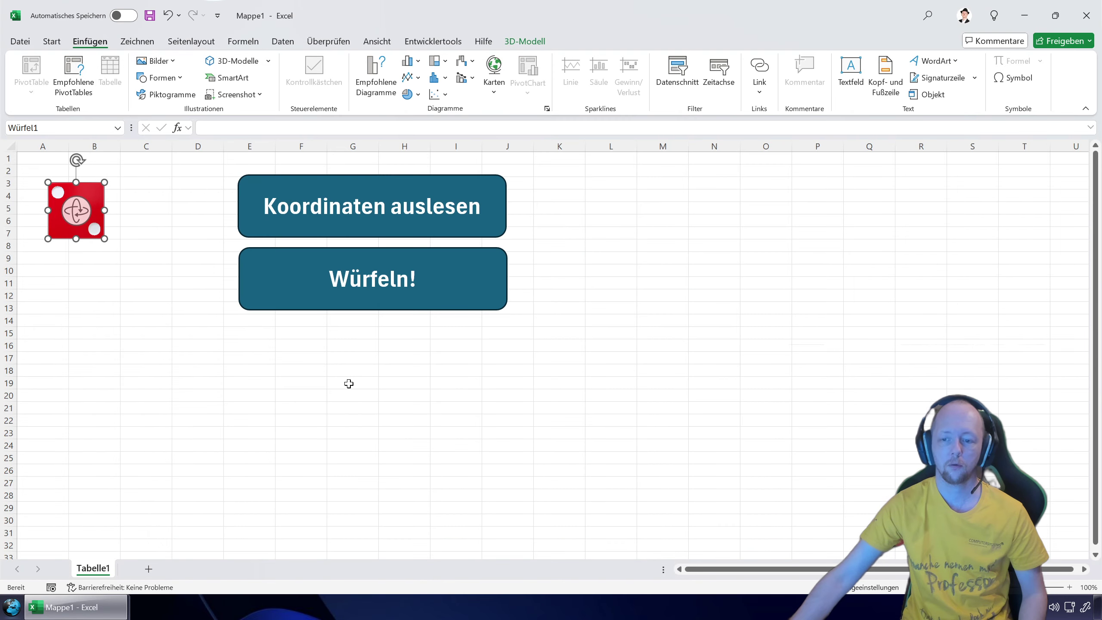
Step: Place the white dice beside the red one, name it Würfel, and resize it to 2.29 cm
left_click_drag(602, 355, 172, 343)
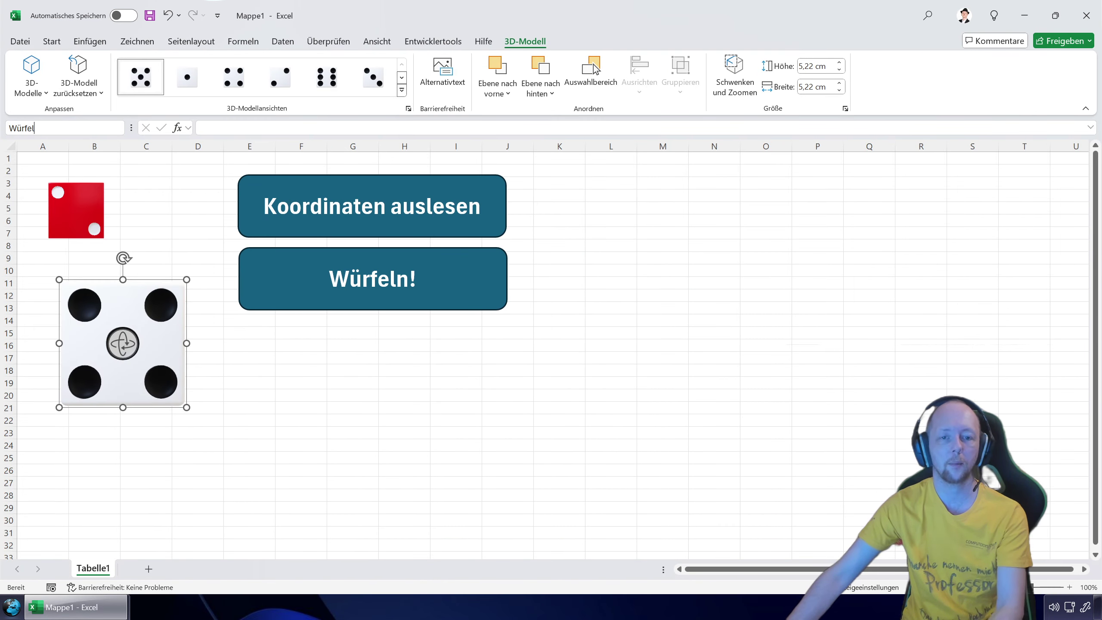
key("Return")
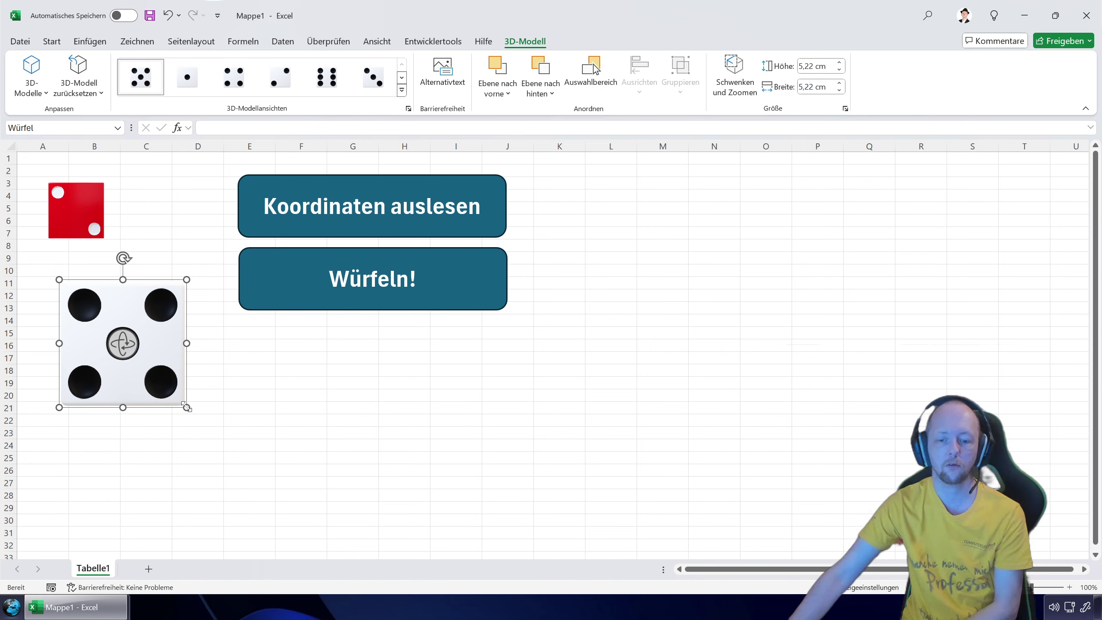
mouse_move(186, 408)
left_mouse_down()
mouse_move(115, 336)
mouse_move(155, 226)
left_mouse_up()
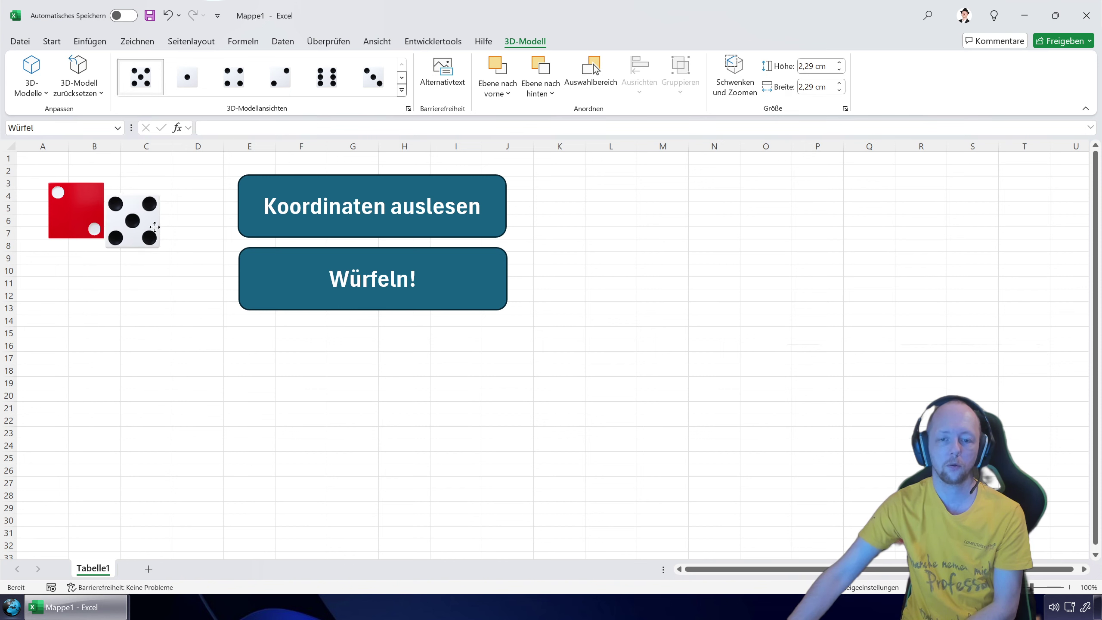
left_click(199, 308)
Step: Roll twice with the Würfeln! button, then return to the VBA editor with Alt+F11
left_click(291, 286)
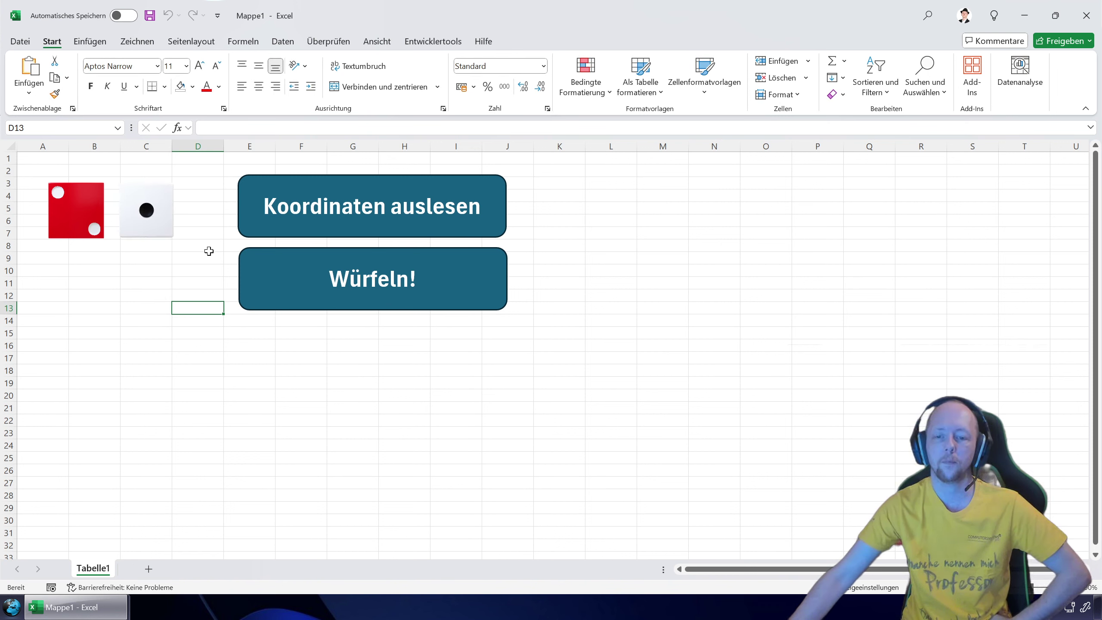
left_click(269, 270)
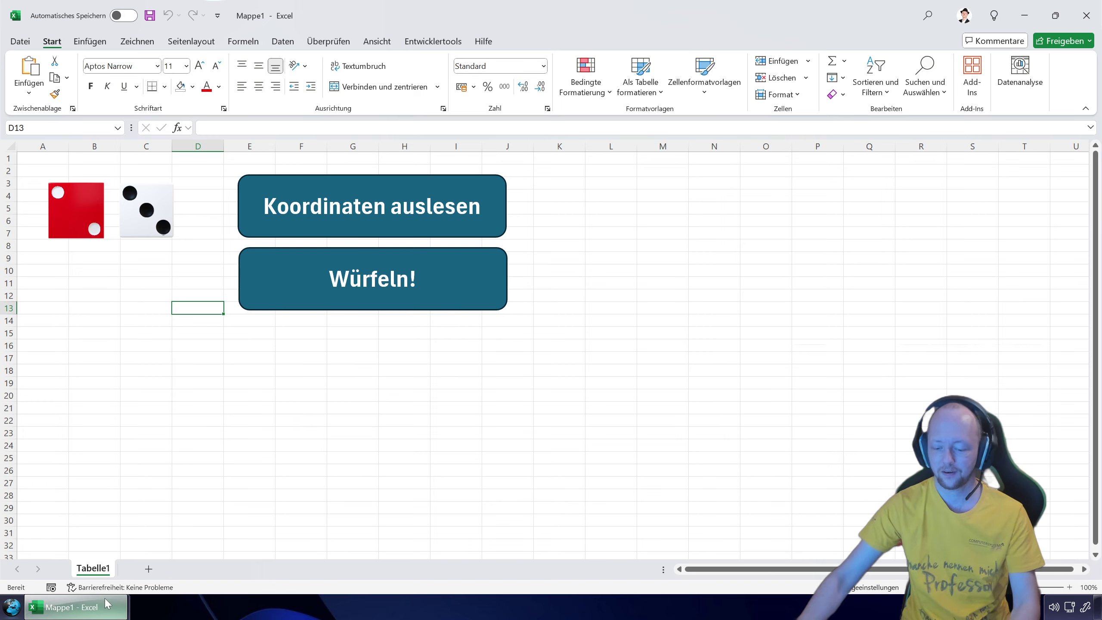
key("alt+F11")
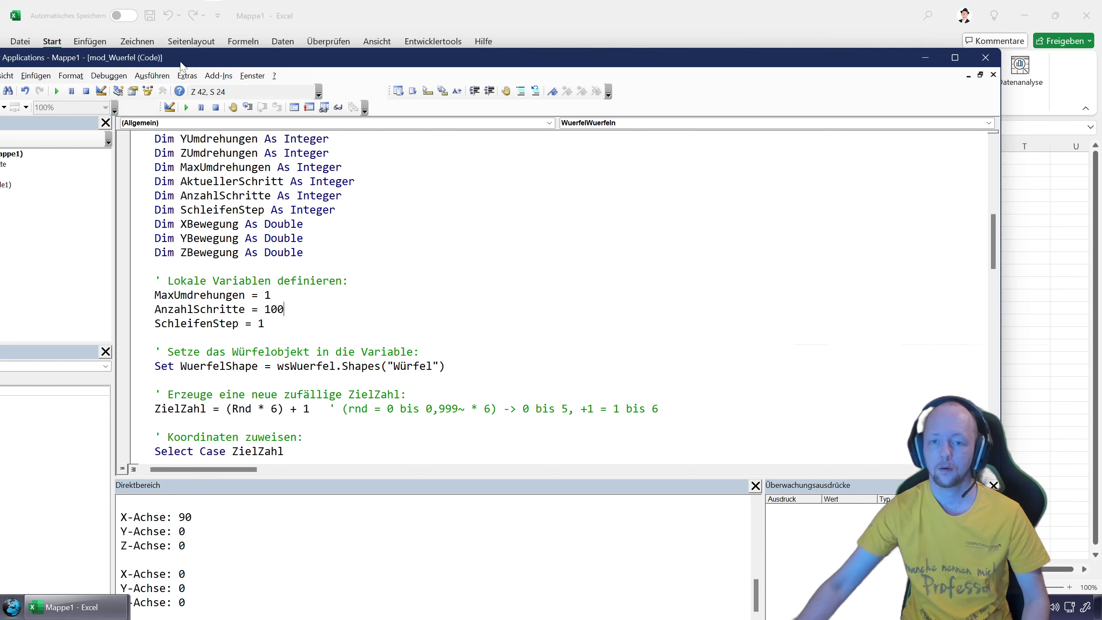
Step: Add three Debug.Print lines below the ZielZahl assignment to log the target number
left_click_drag(182, 65, 636, 36)
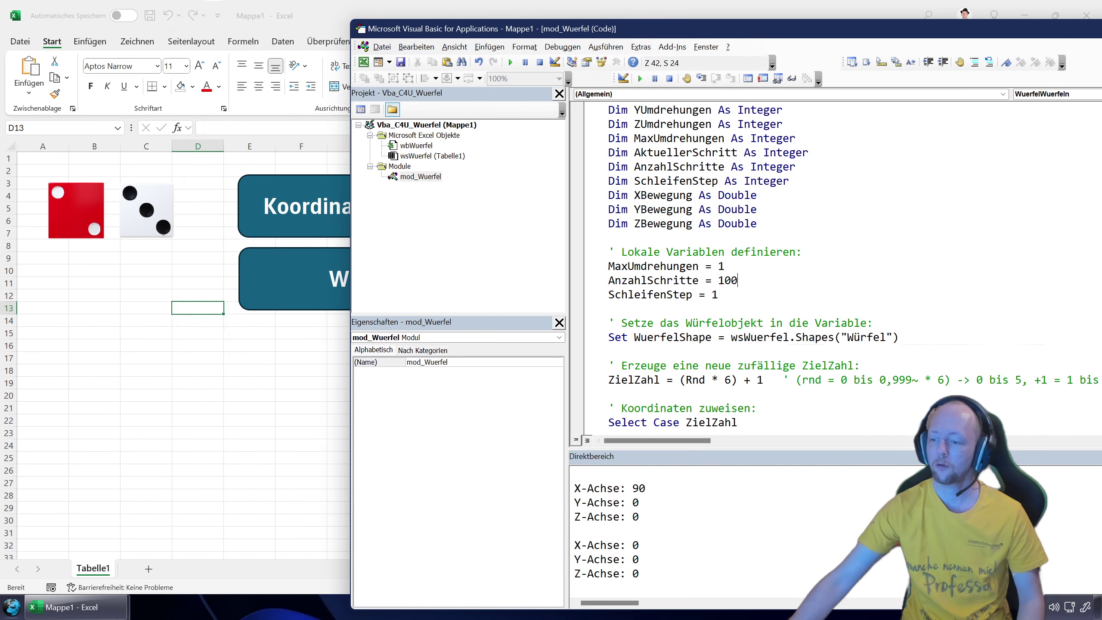
scroll(825, 260, "down", 2)
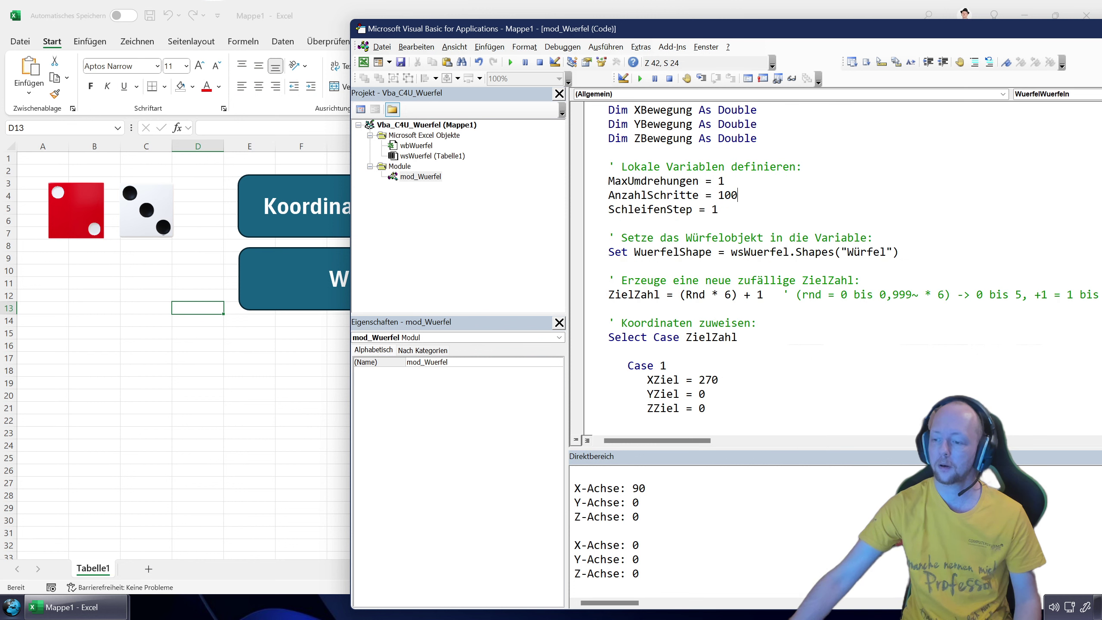
scroll(825, 260, "down", 1)
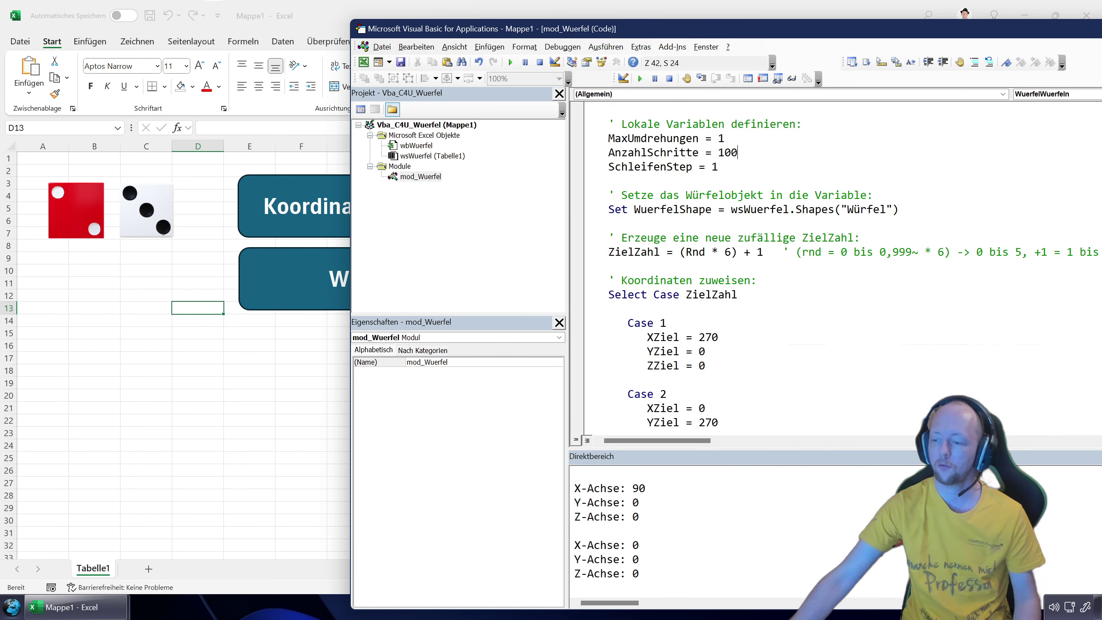
double_click(712, 295)
left_click(610, 265)
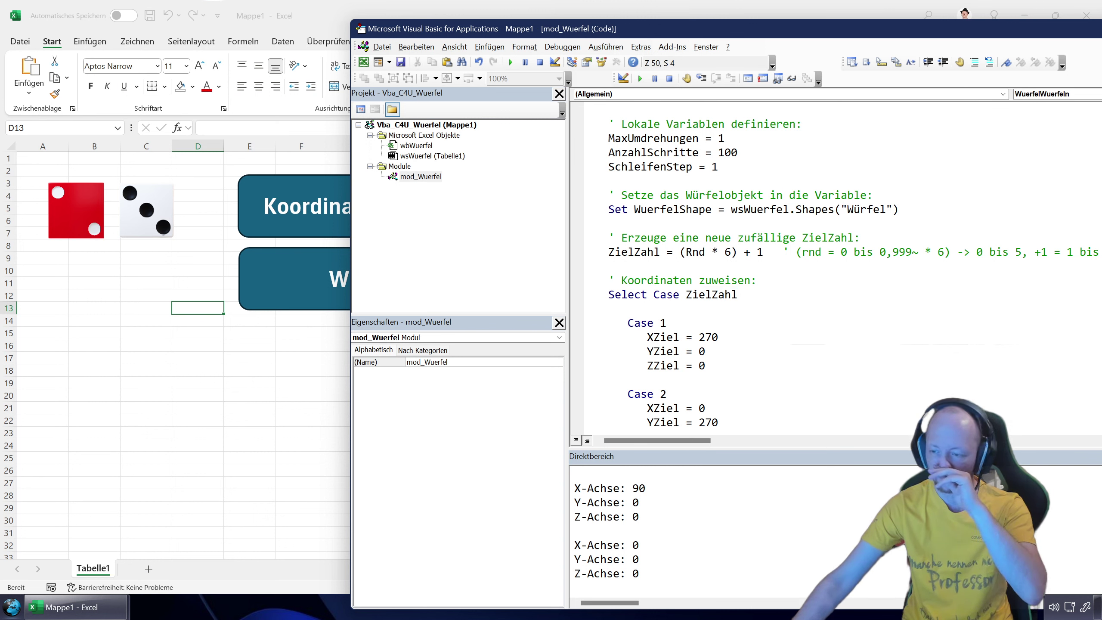
scroll(825, 260, "down", 2)
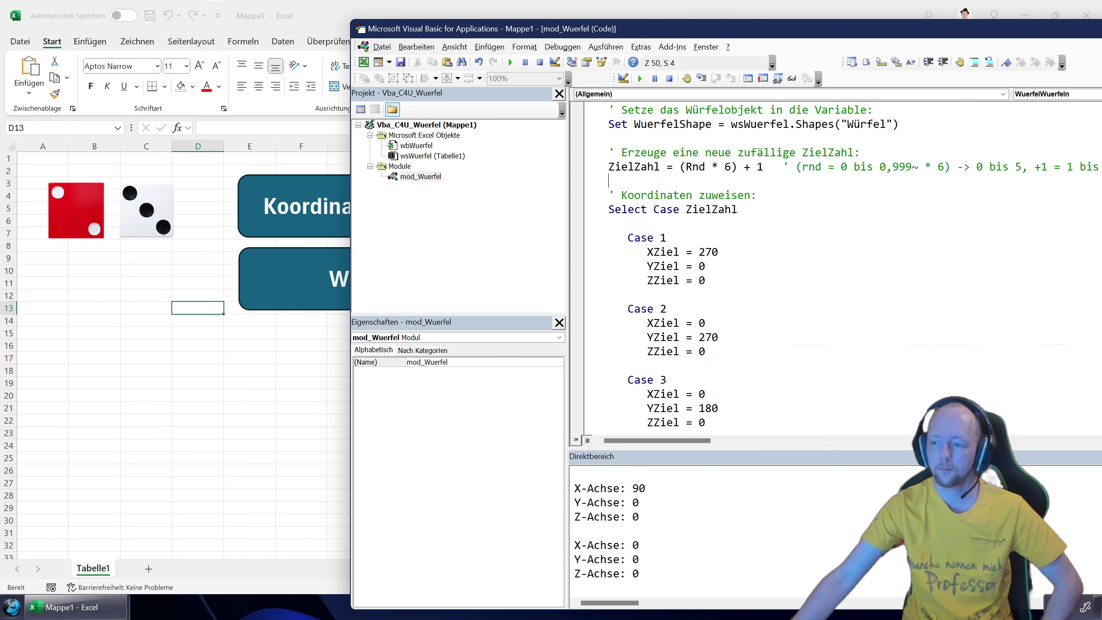
type("dbeu")
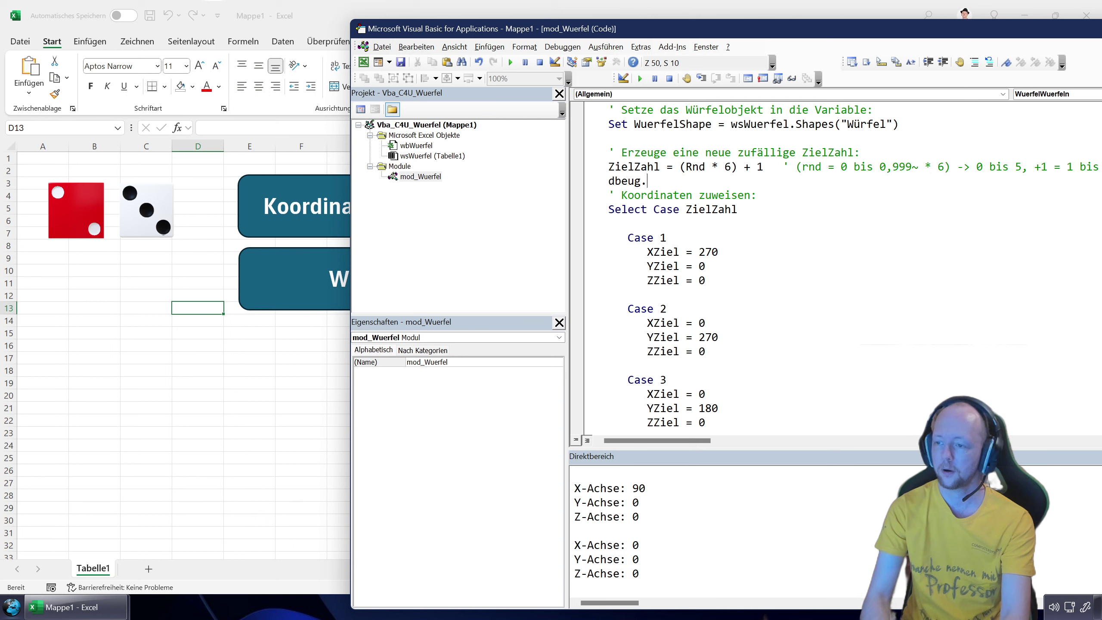
type("g.")
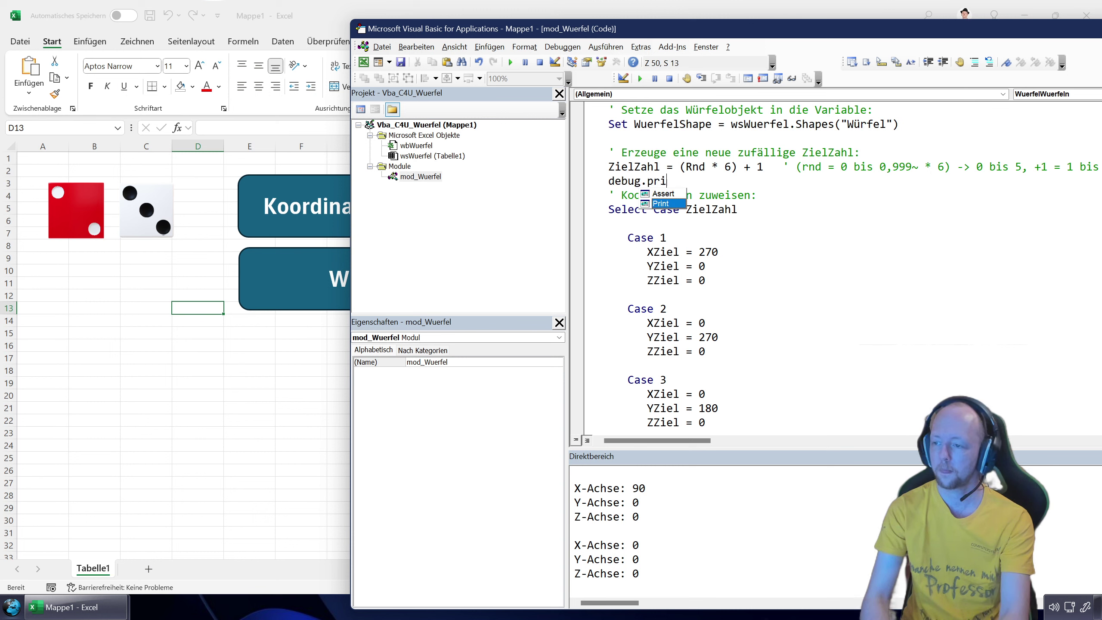
type(" \"")
key("Return")
type("de")
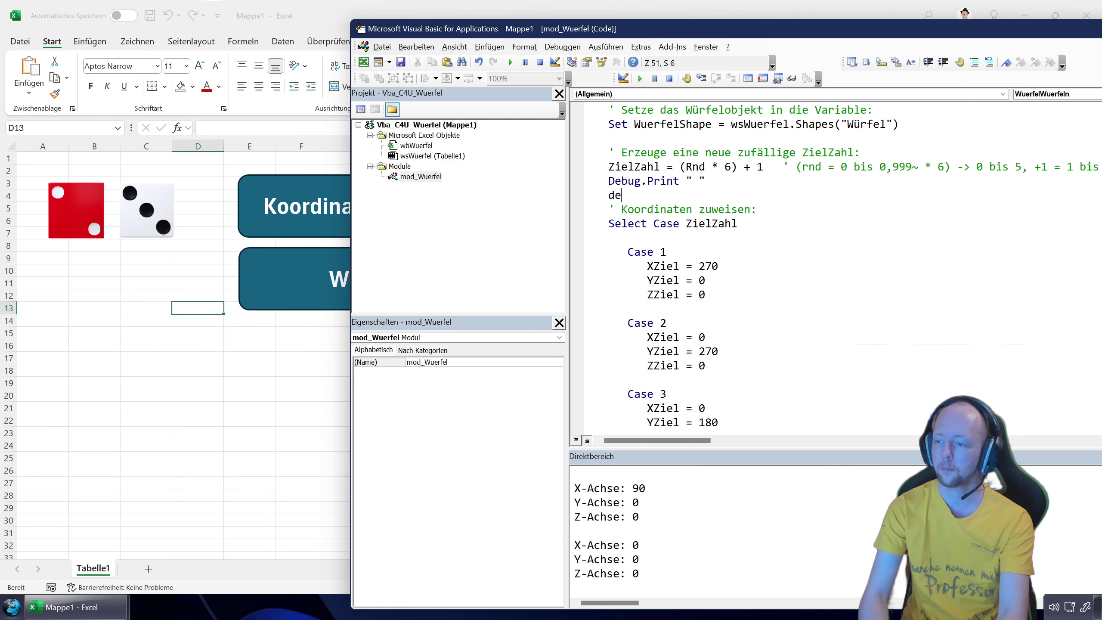
type("bug.pri")
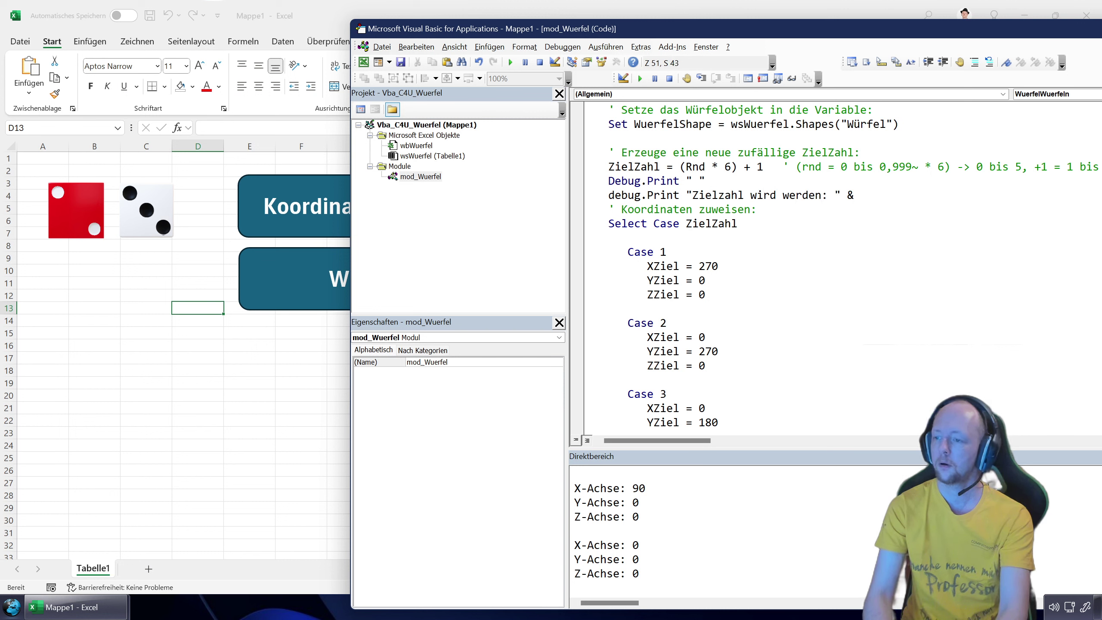
key("Return")
type("debug.")
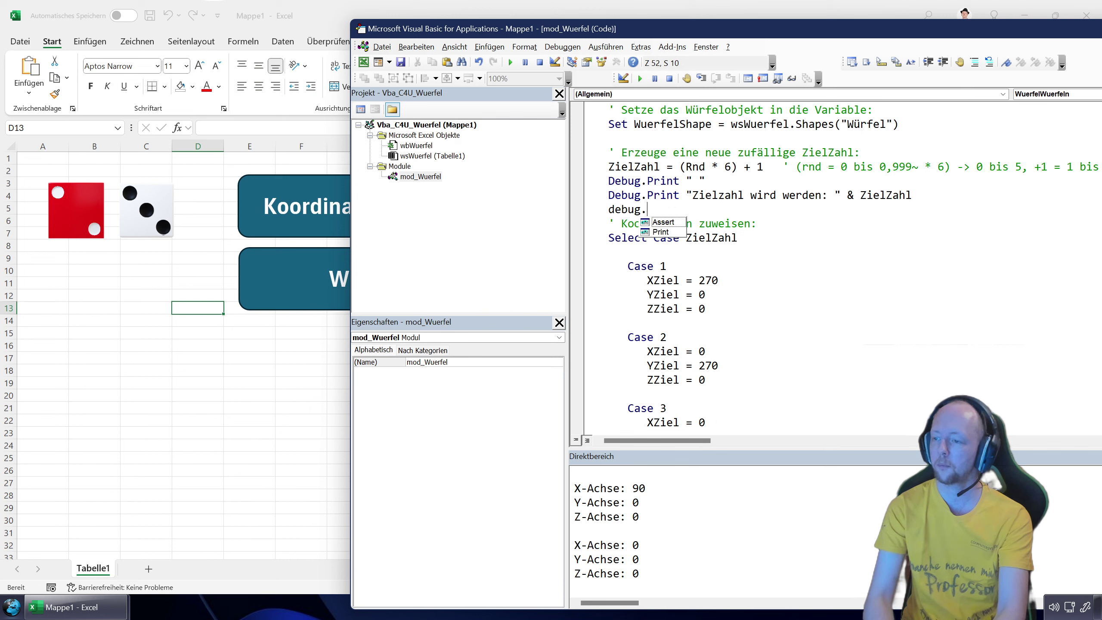
type("print \"")
key("Return")
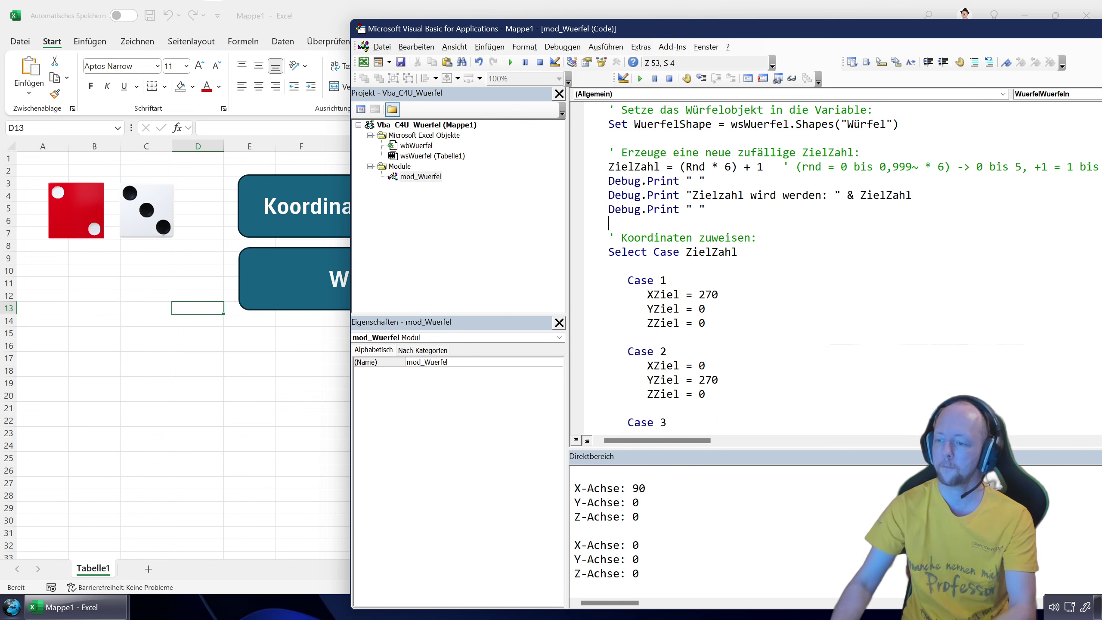
Step: Clear the Immediate window and undo the stray 'Würfel' text after ZZiel
left_click(581, 530)
key("ctrl+a")
key("Delete")
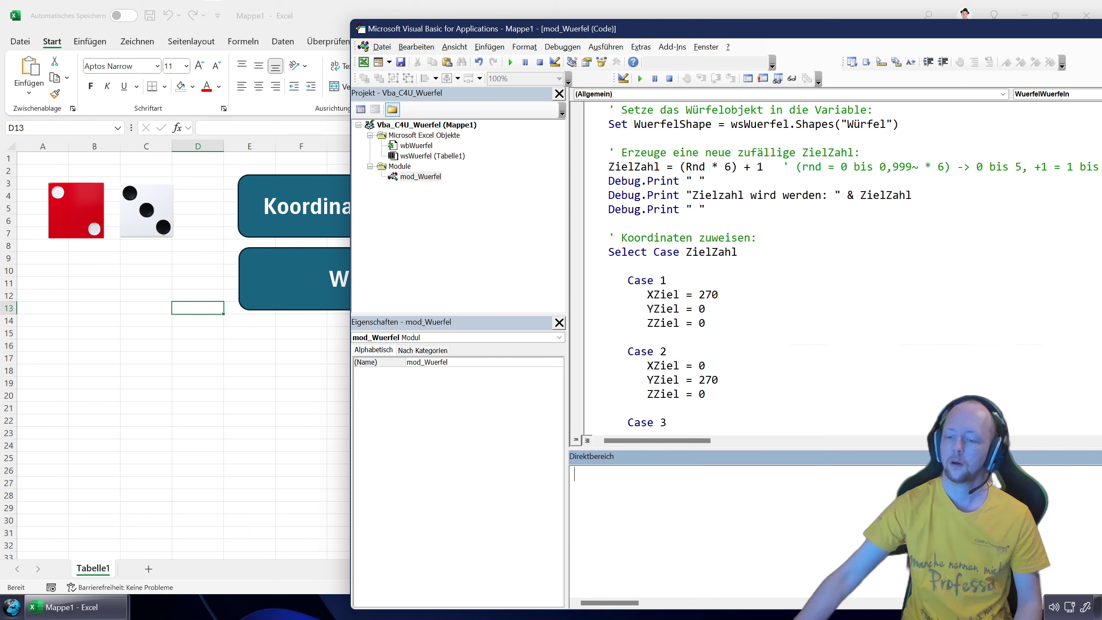
left_click(679, 322)
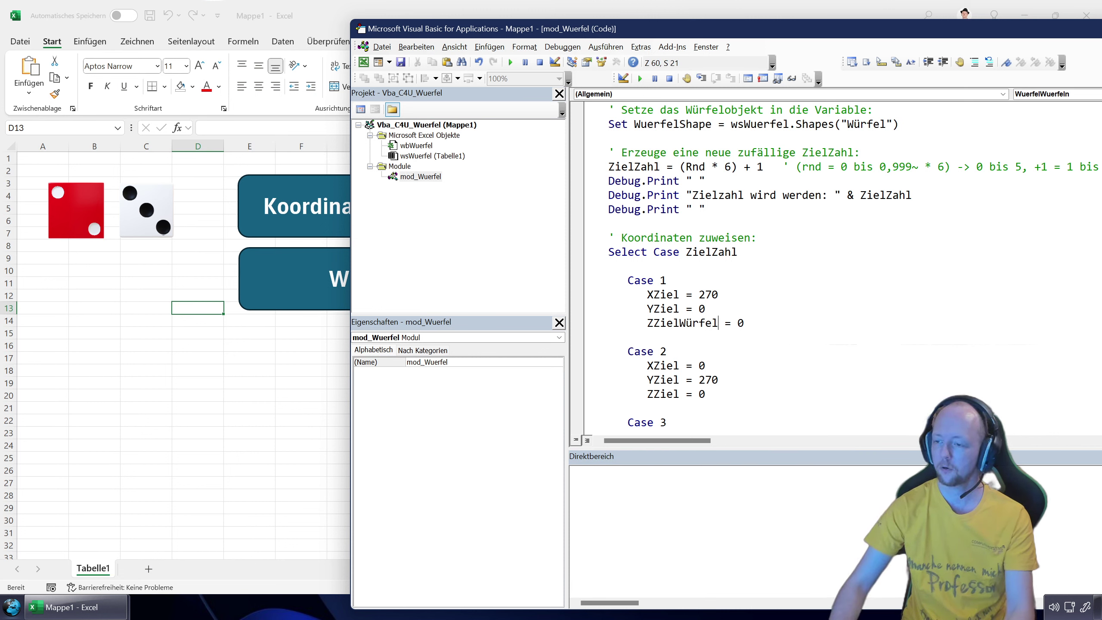
key("ctrl+z")
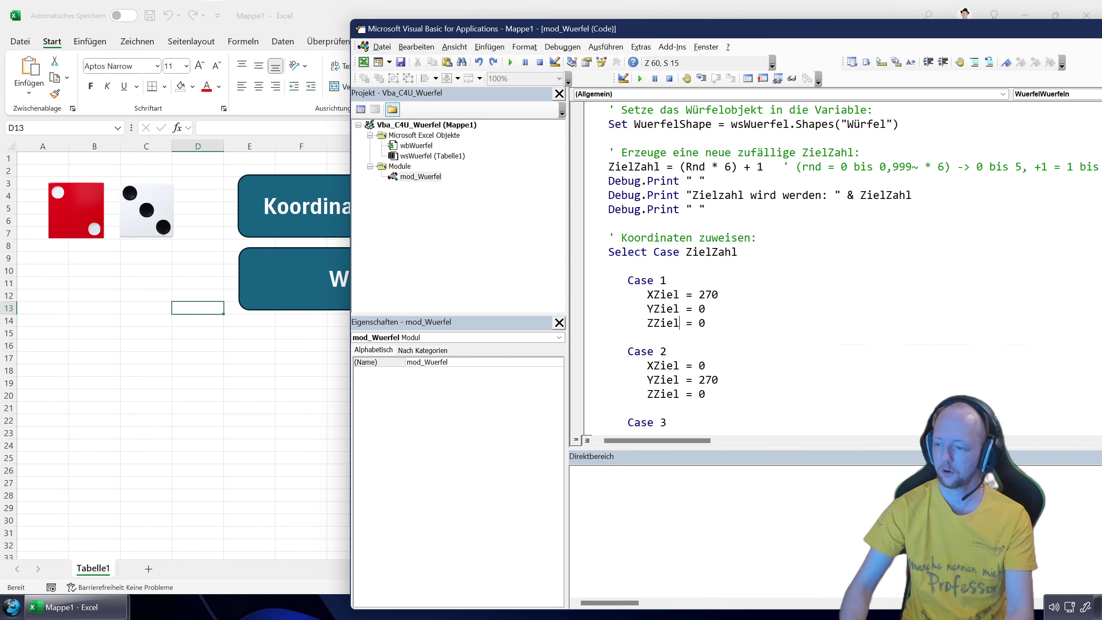
left_click_drag(495, 36, 760, 23)
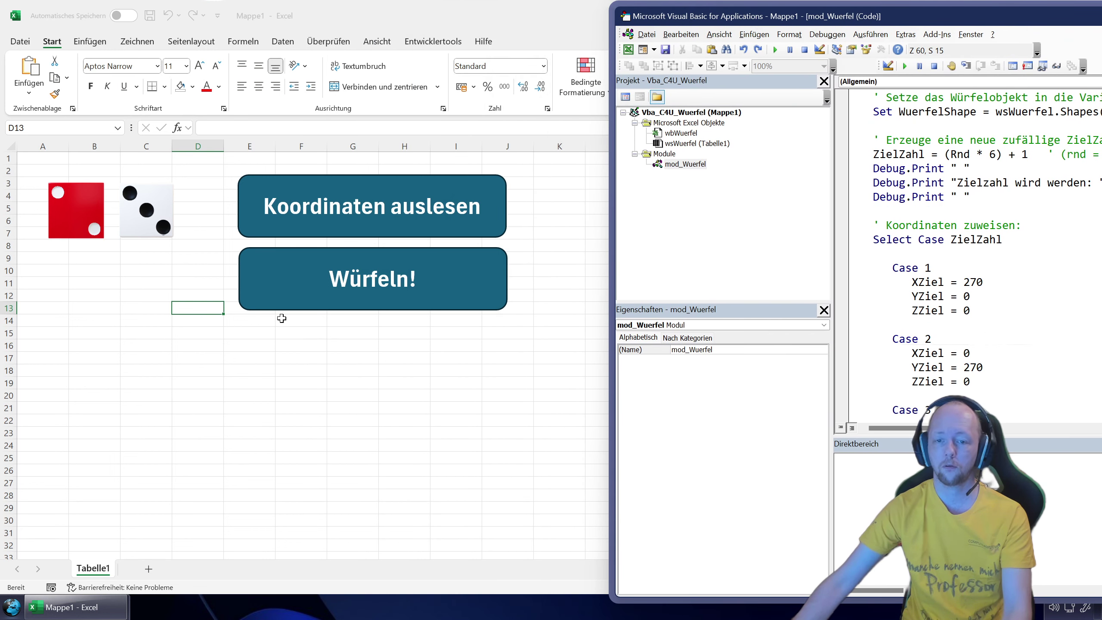
Step: Roll the die twice with Würfeln!, landing on four, and review the logged target-number lines
left_click(305, 291)
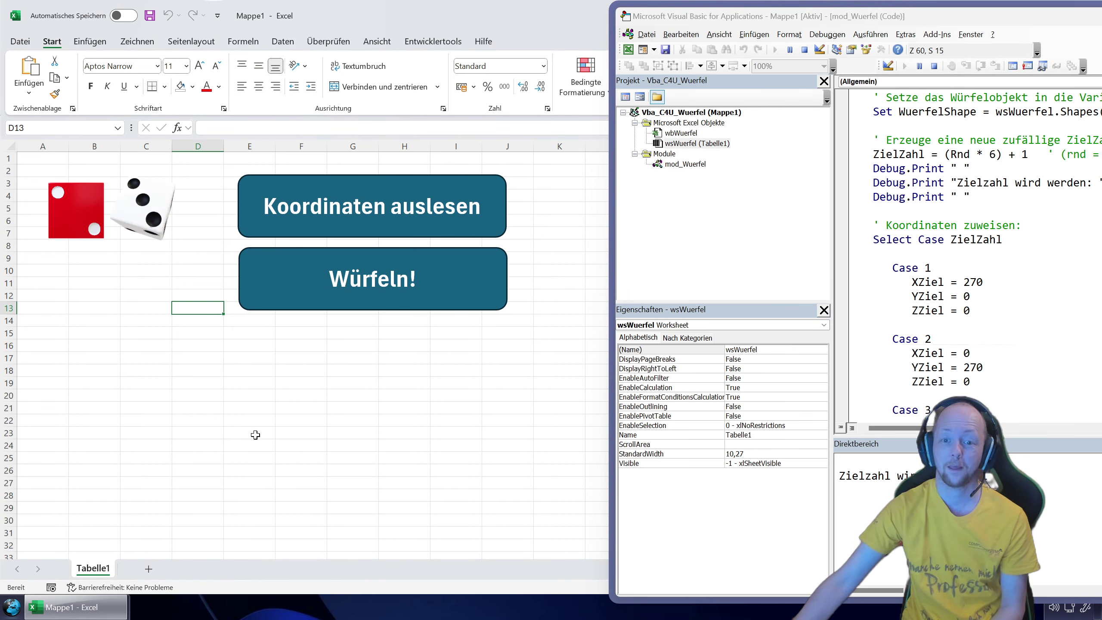
left_click(271, 383)
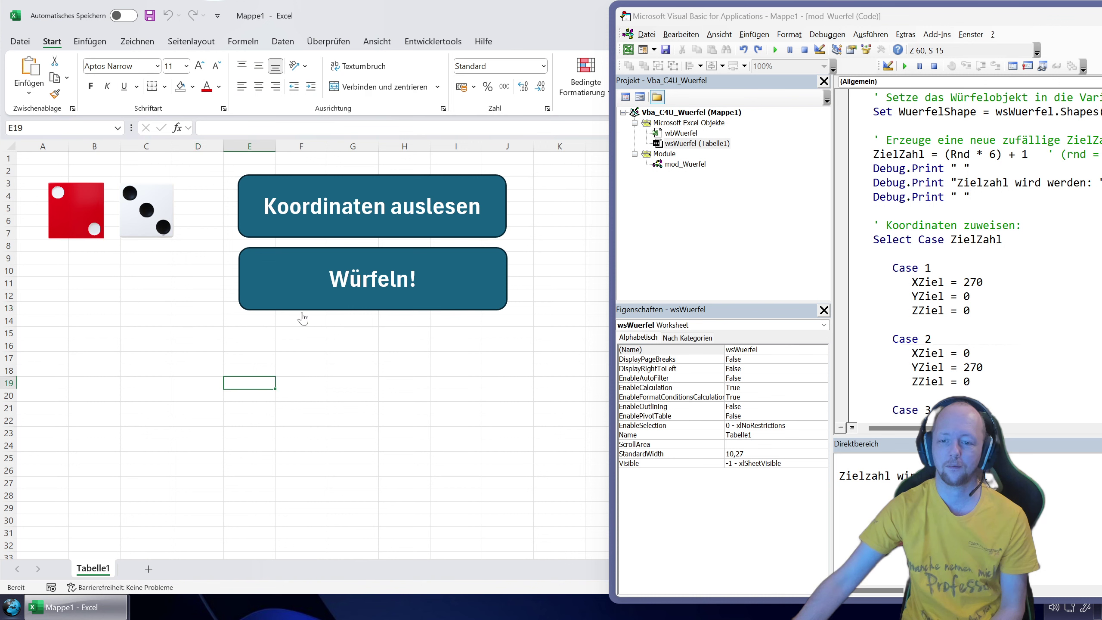
left_click(305, 298)
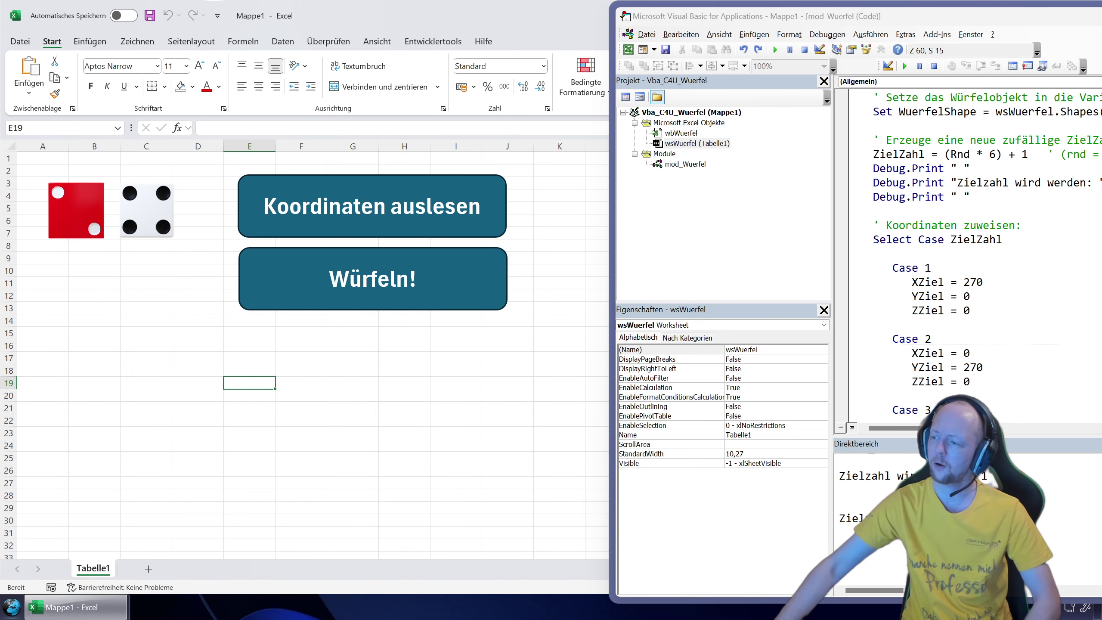
scroll(968, 252, "down", 2)
scroll(968, 252, "down", 4)
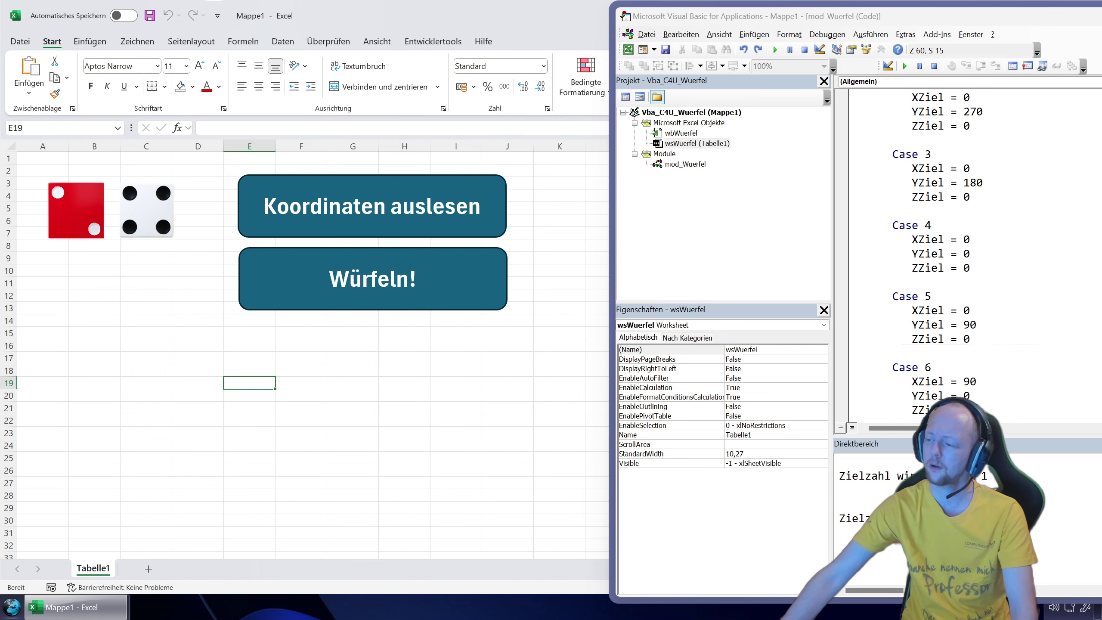
scroll(968, 252, "down", 3)
scroll(968, 252, "up", 2)
scroll(968, 252, "up", 9)
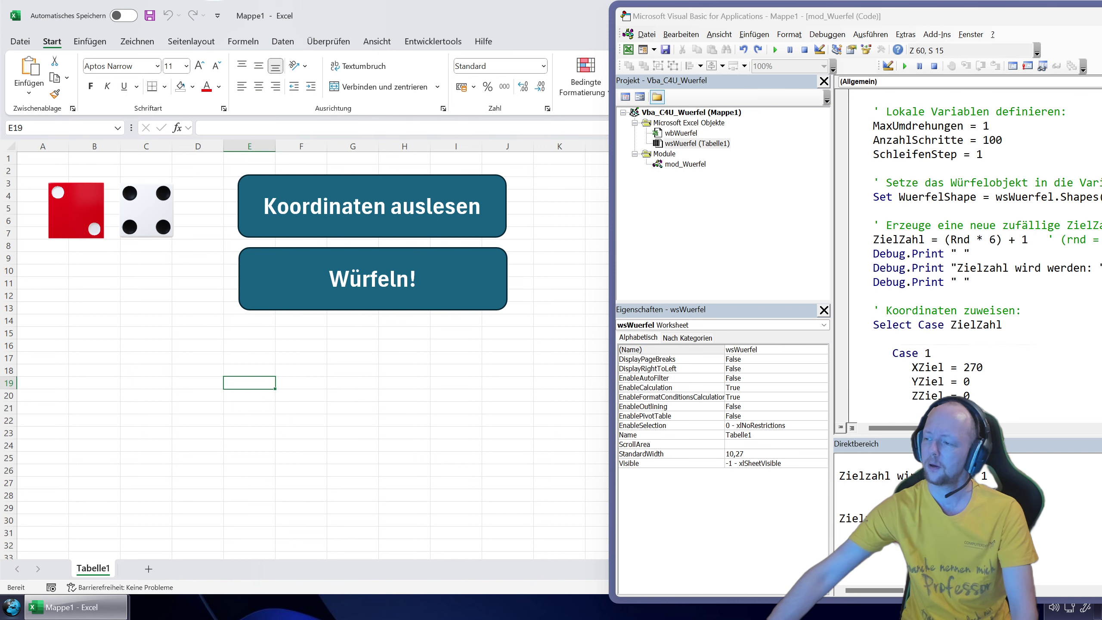
scroll(968, 252, "up", 1)
Step: Delete the three Debug.Print lines from the dice macro and move the editor window left
mouse_move(969, 324)
left_mouse_down()
mouse_move(885, 310)
mouse_move(1042, 282)
left_mouse_up()
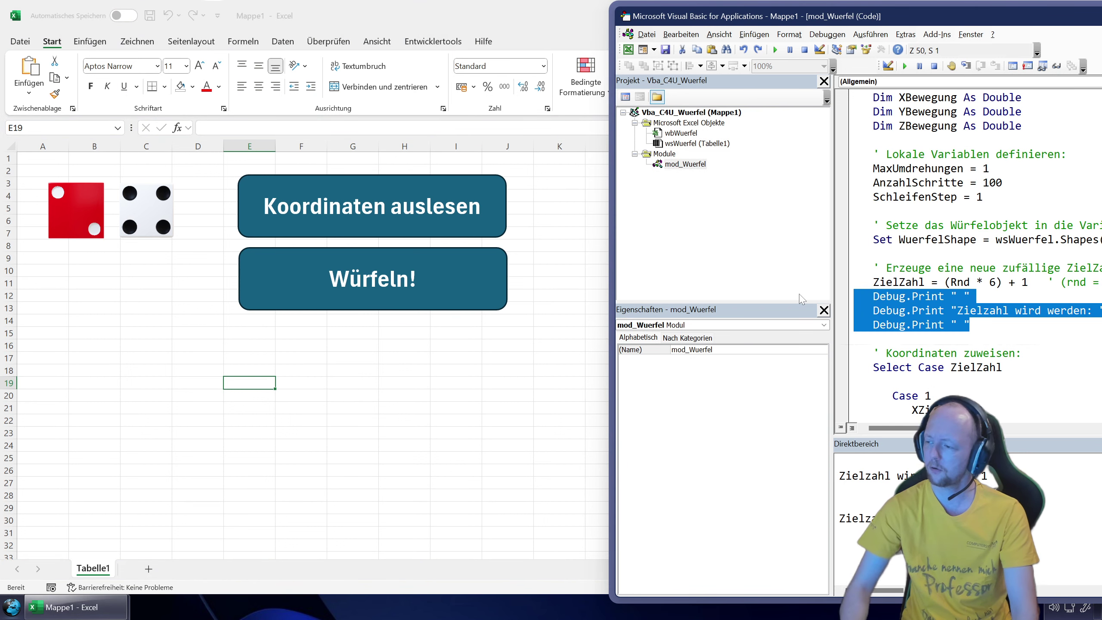
key("Delete")
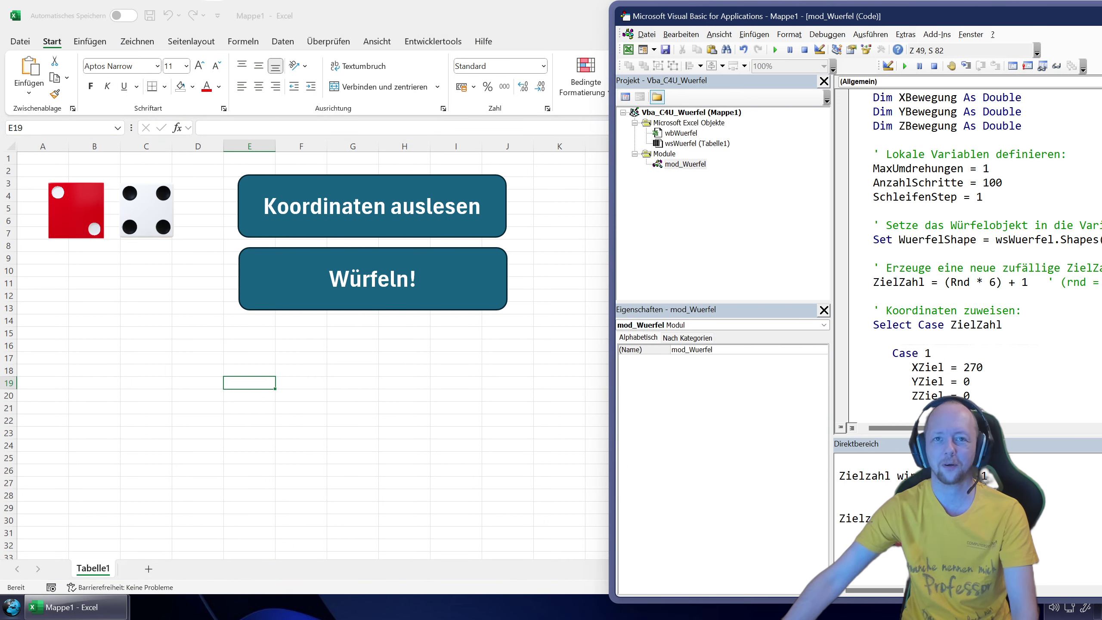
scroll(968, 261, "down", 1)
scroll(968, 261, "down", 5)
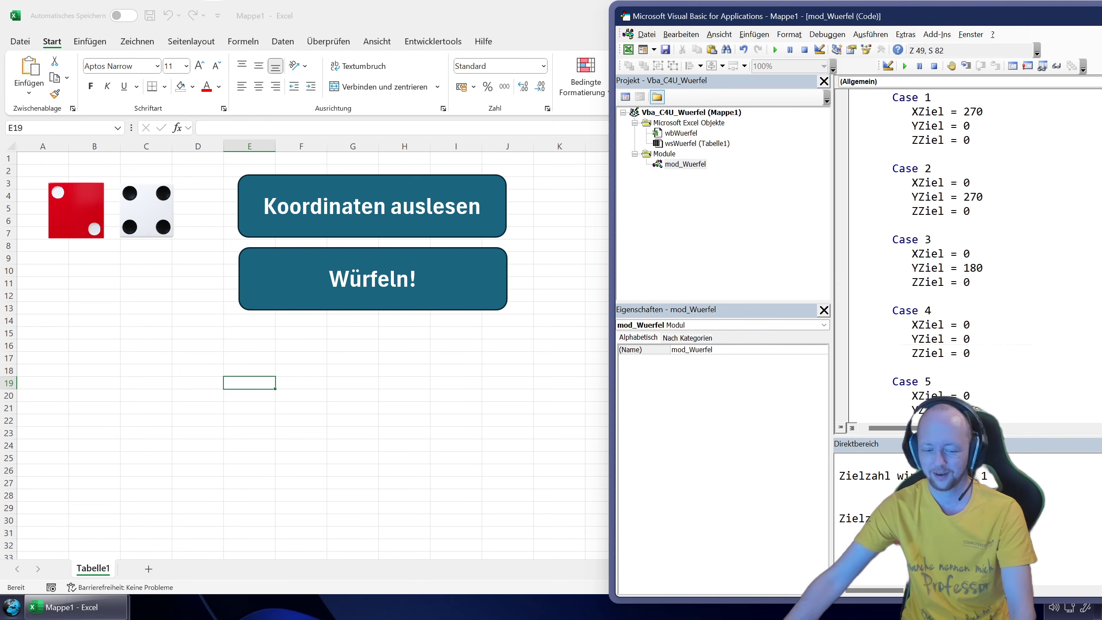
scroll(968, 260, "down", 4)
scroll(967, 260, "down", 1)
scroll(968, 260, "down", 2)
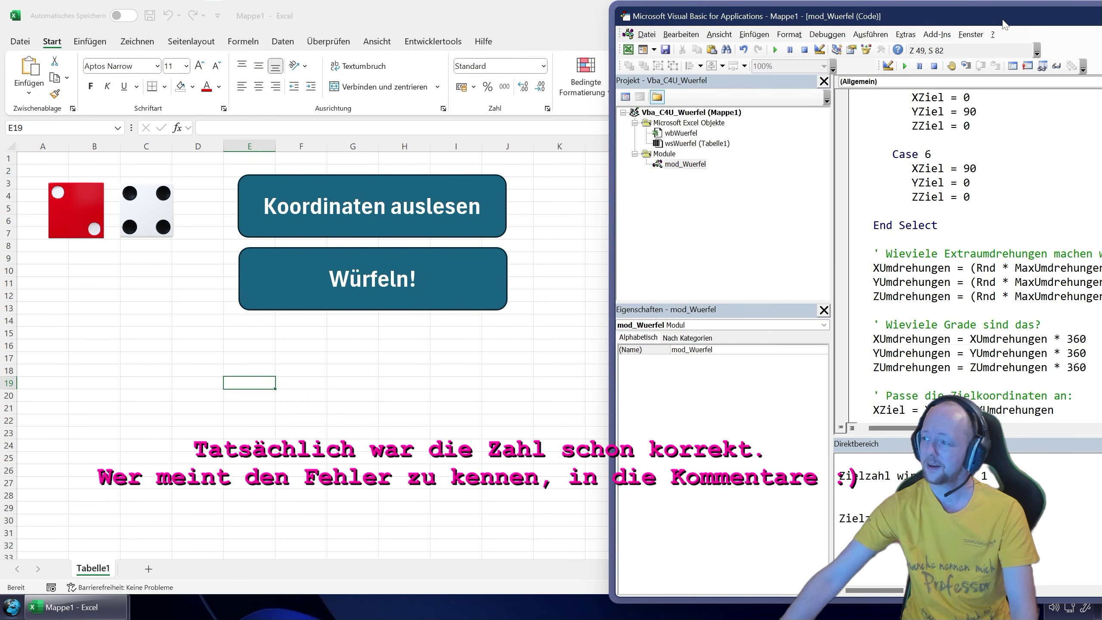
left_click_drag(1005, 24, 447, 19)
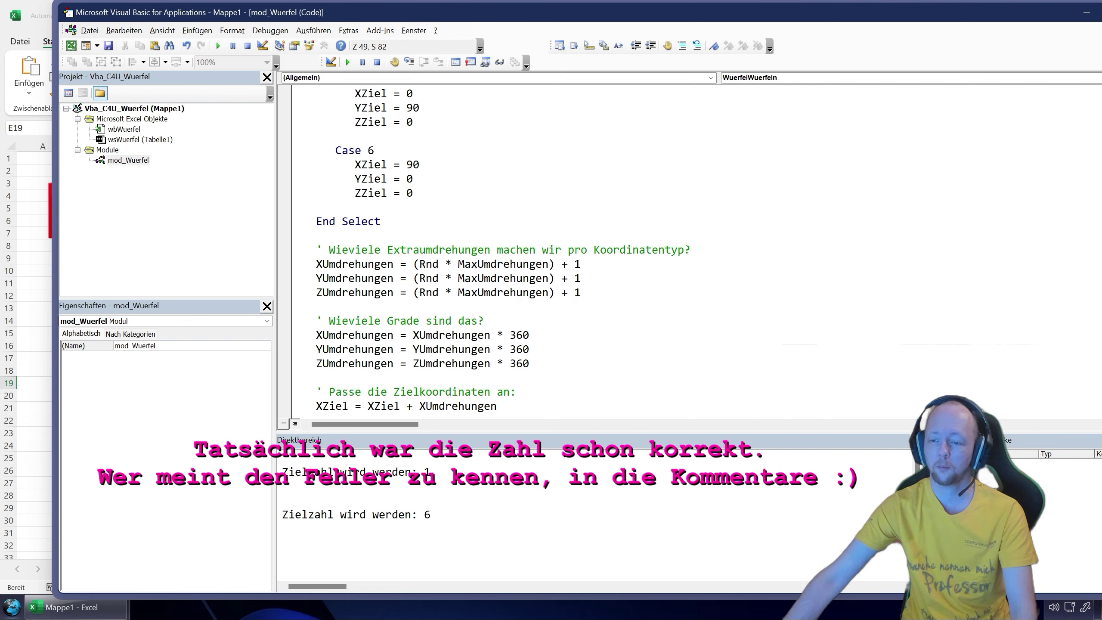
scroll(607, 252, "up", 14)
scroll(607, 252, "up", 1)
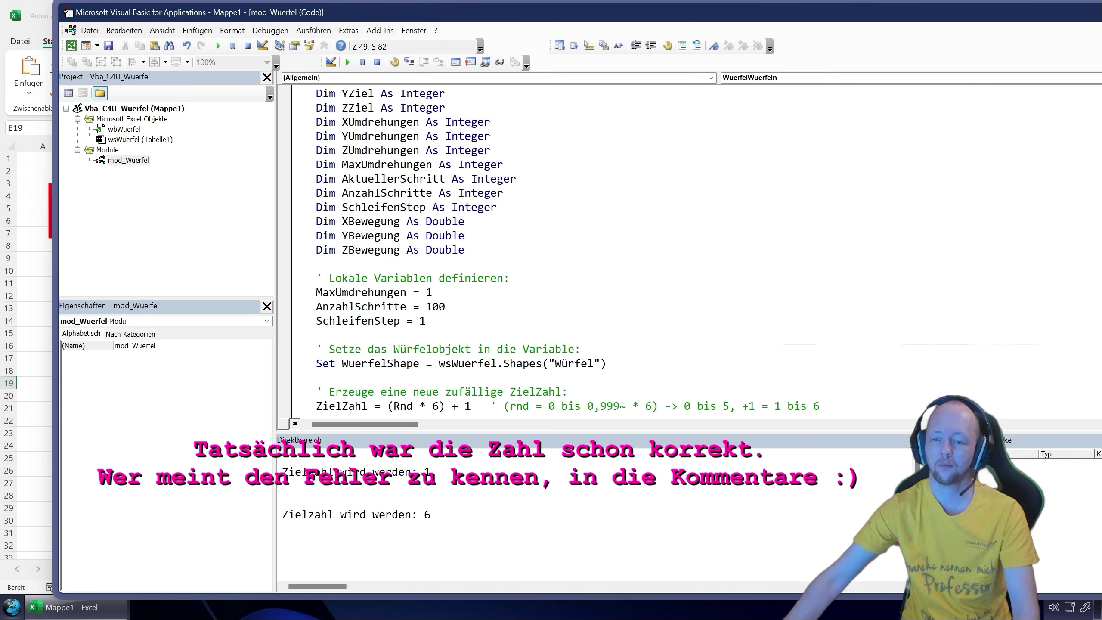
scroll(608, 252, "down", 1)
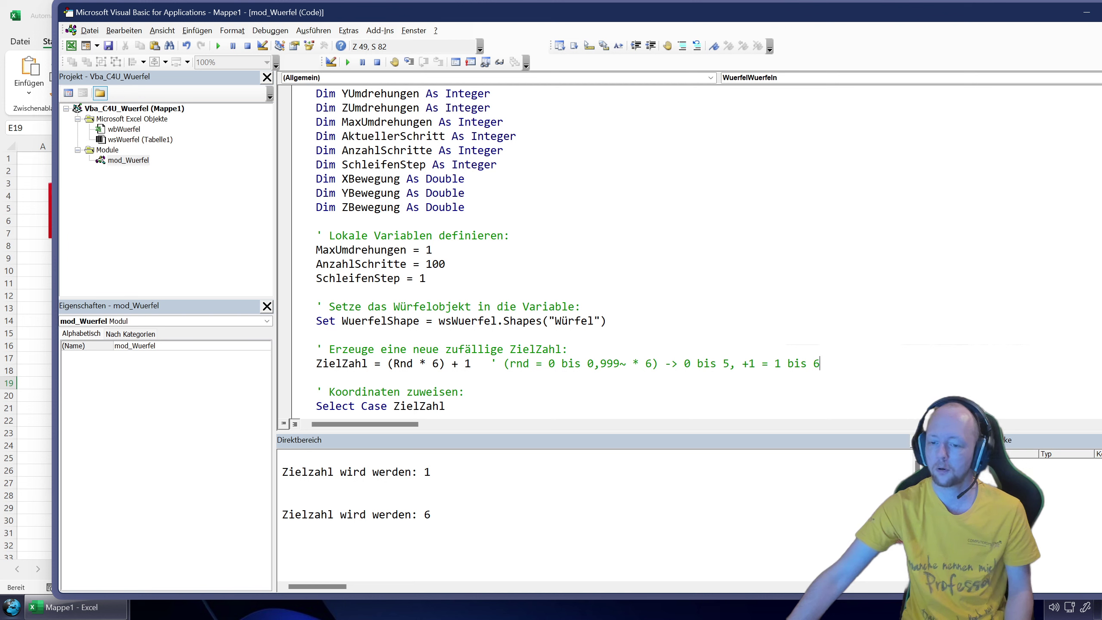
scroll(608, 252, "down", 4)
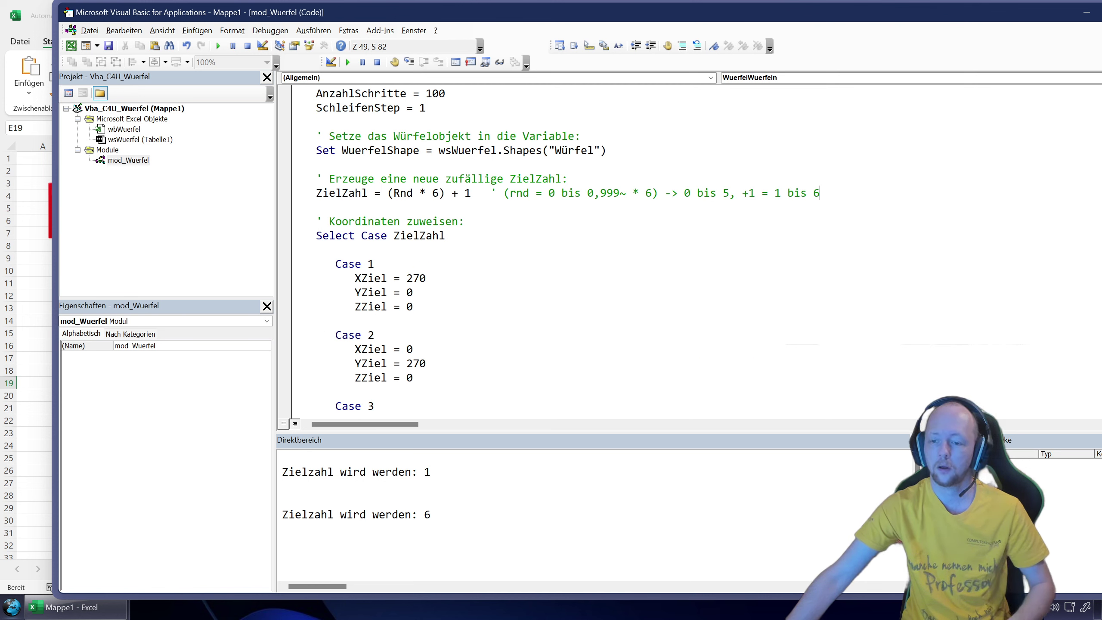
left_click_drag(419, 278, 412, 277)
scroll(607, 252, "down", 2)
scroll(608, 252, "down", 5)
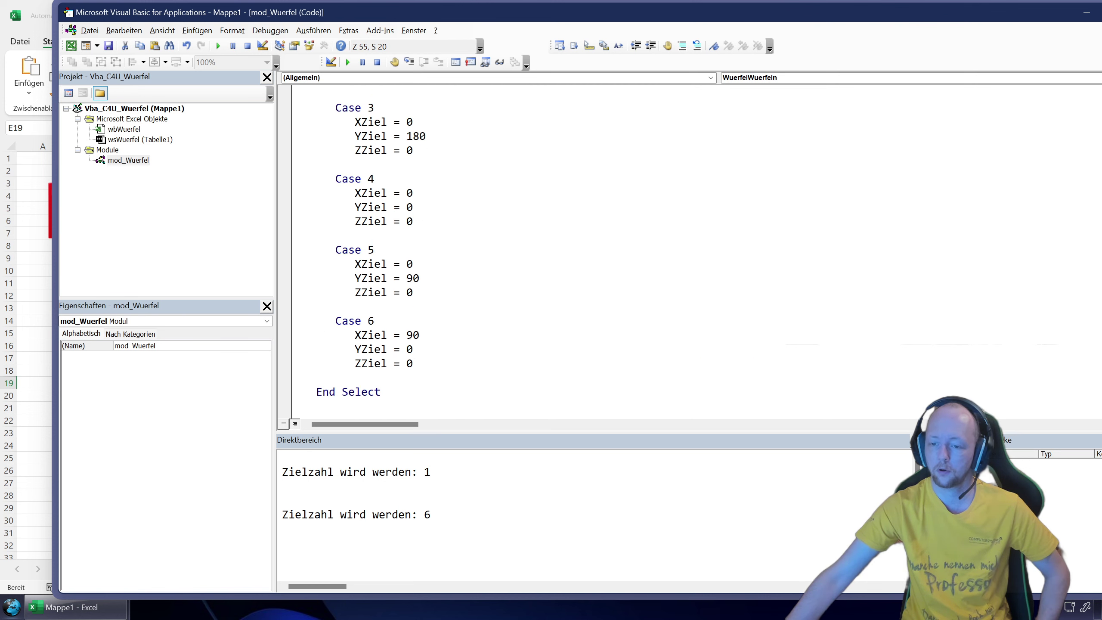
scroll(607, 252, "down", 4)
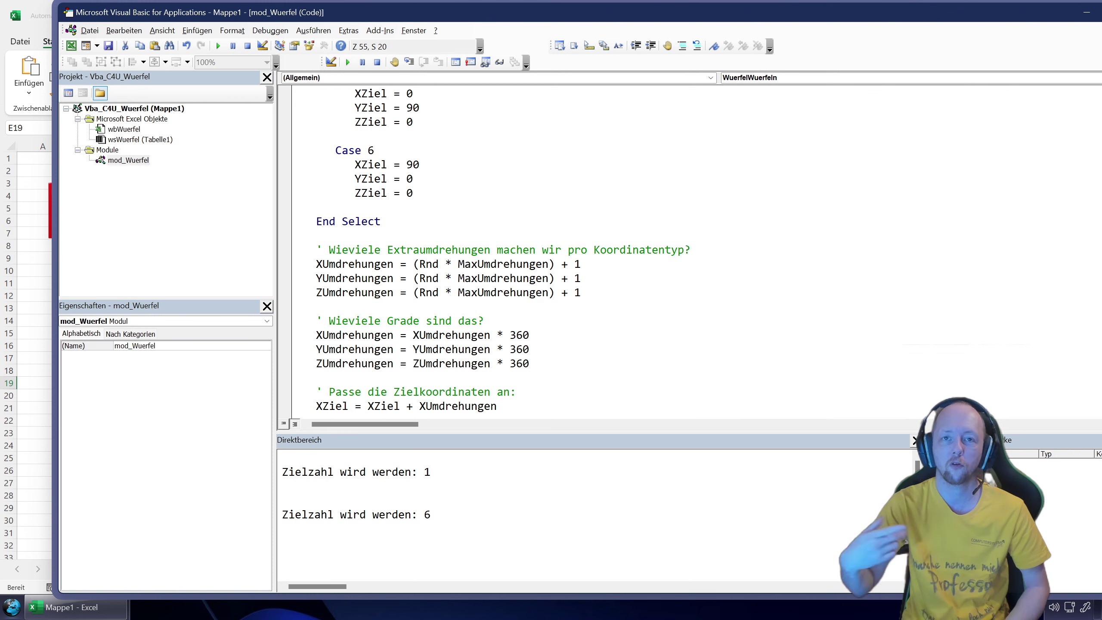
scroll(598, 252, "down", 1)
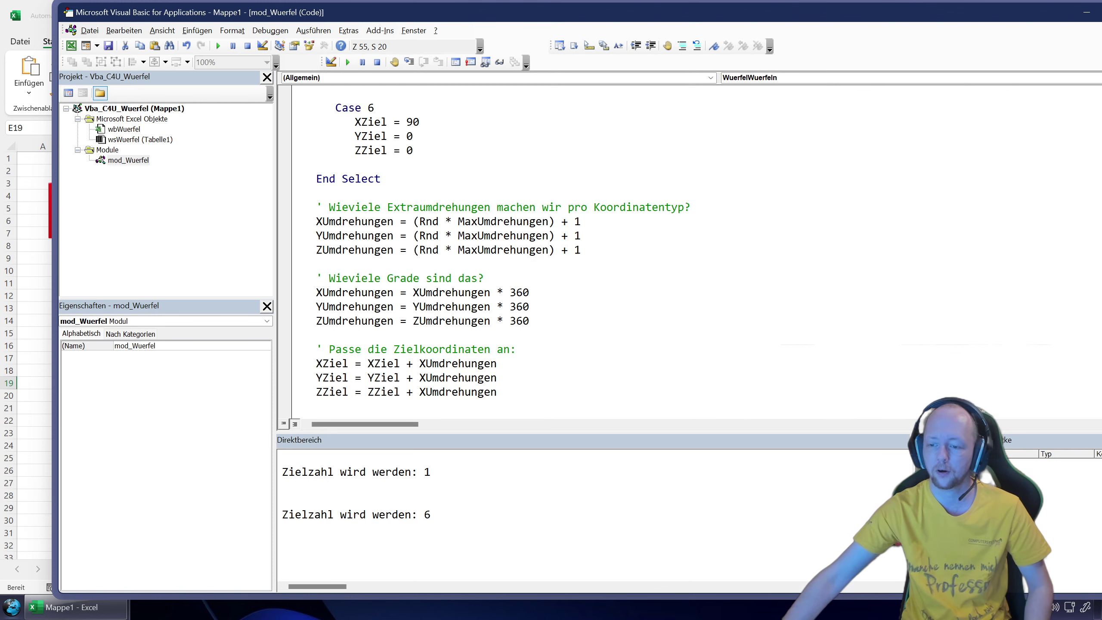
scroll(599, 252, "down", 1)
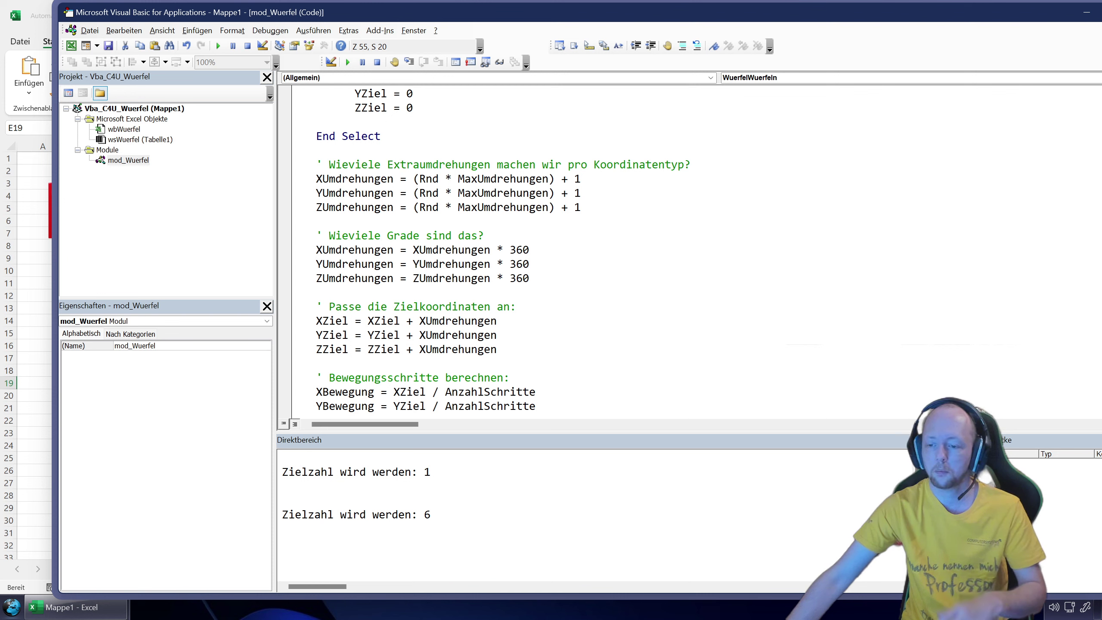
scroll(599, 252, "down", 3)
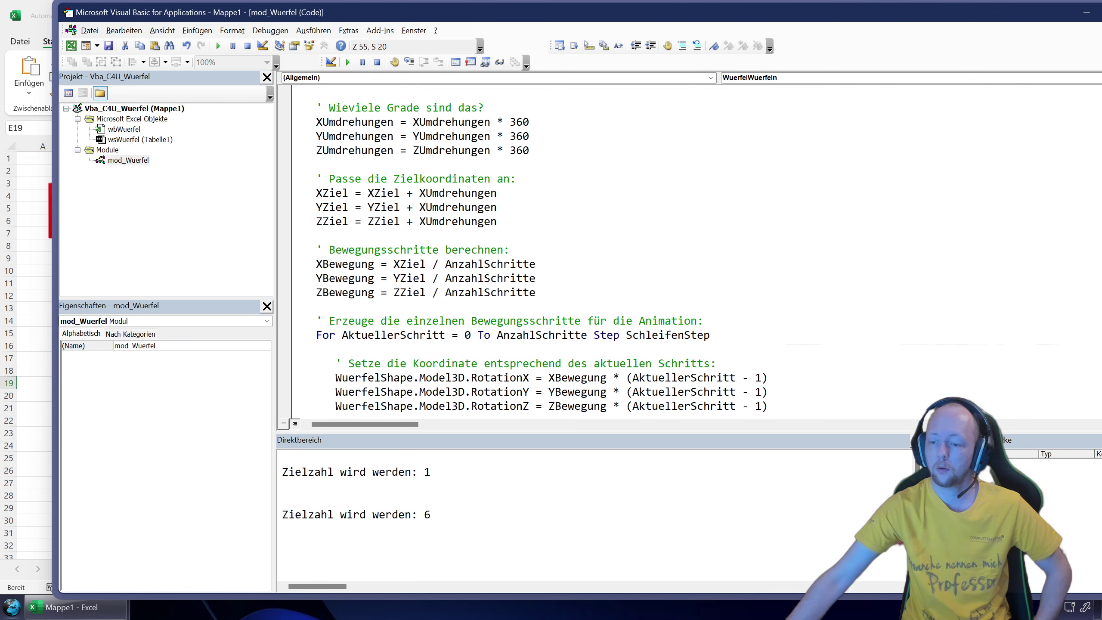
scroll(599, 251, "down", 2)
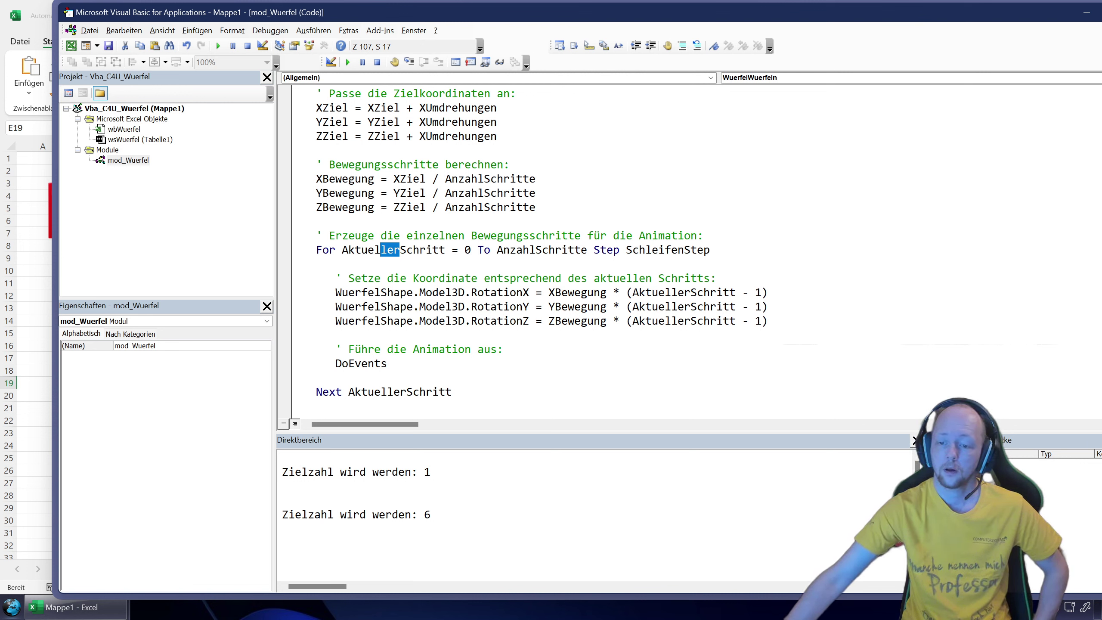
Step: Paste the 'Führe die Animation aus' comment and DoEvents after the RotationZ = ZZiel line, outdented one level
scroll(525, 251, "down", 2)
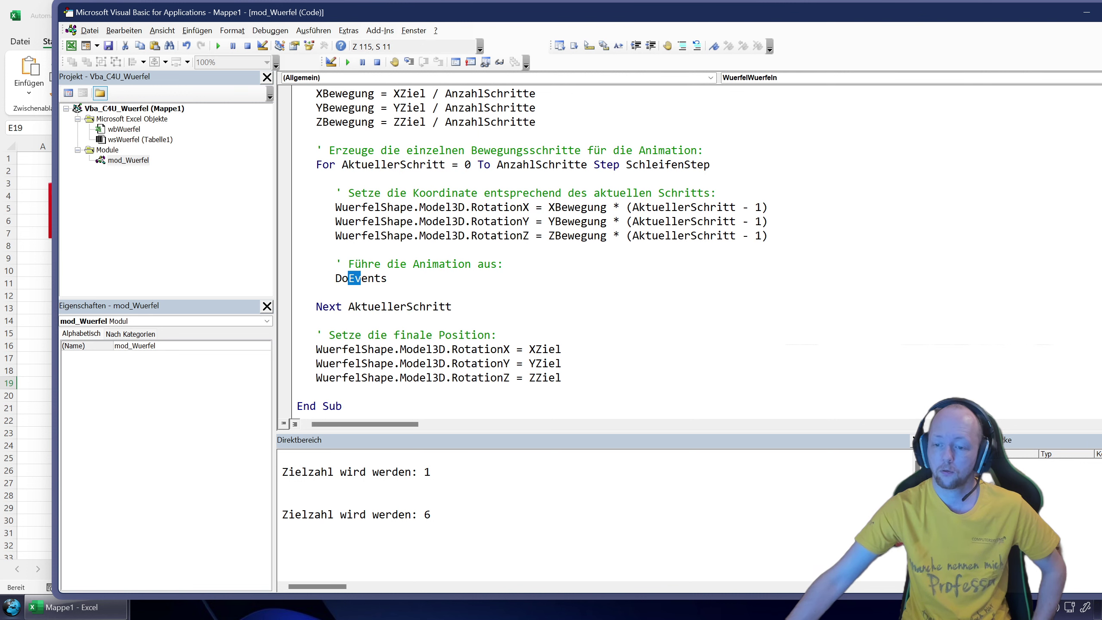
left_click_drag(355, 349, 471, 363)
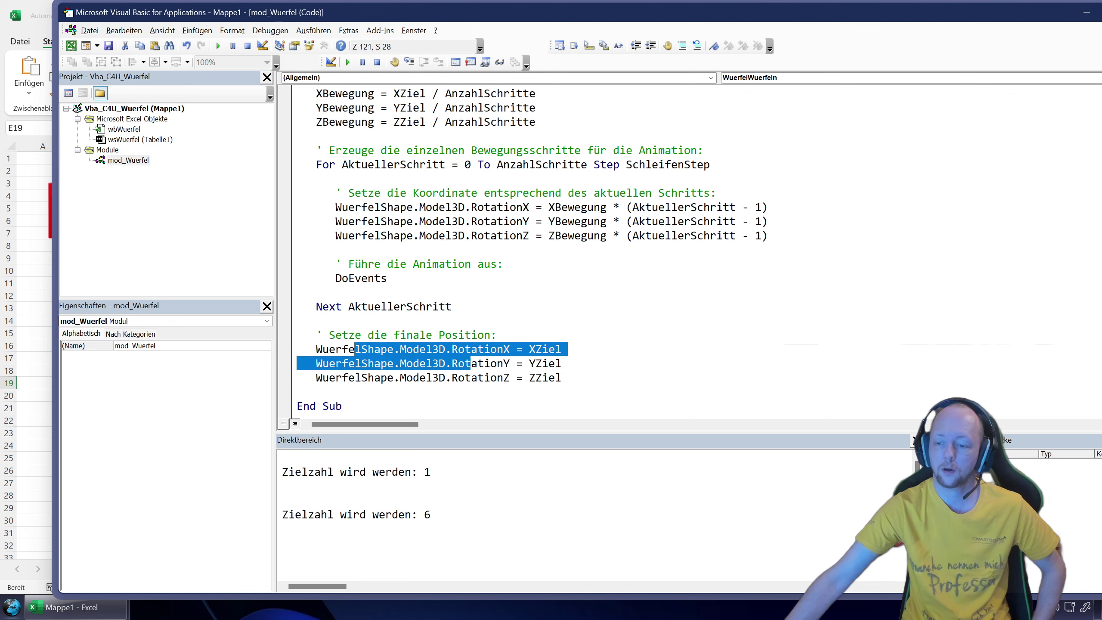
left_click_drag(386, 278, 299, 264)
key("ctrl+c")
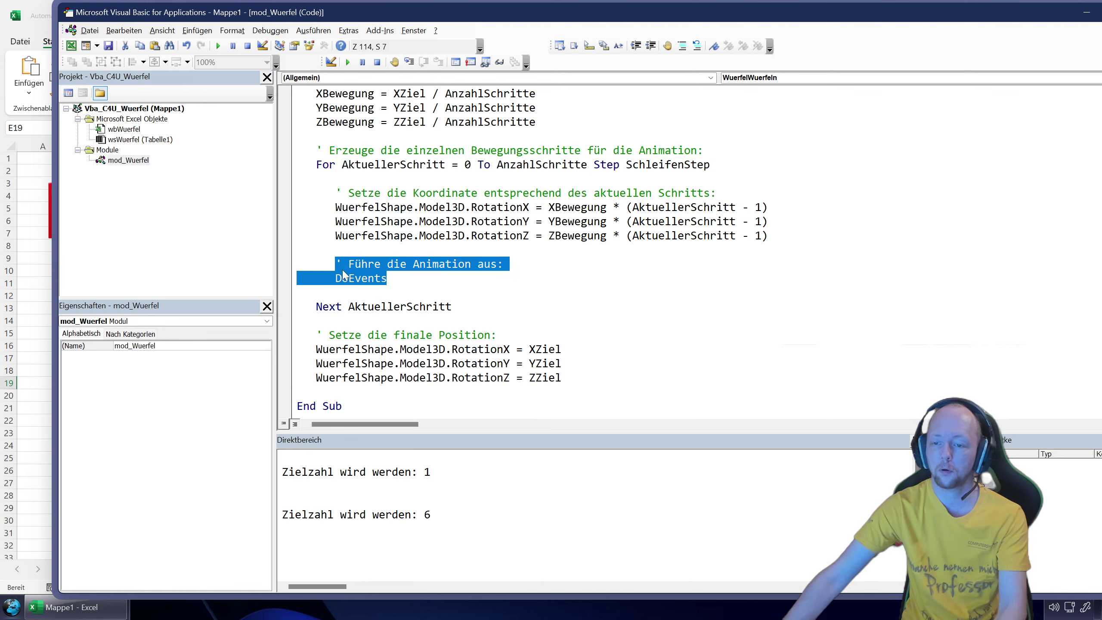
left_click(561, 377)
key("Return")
key("Return")
key("ctrl+v")
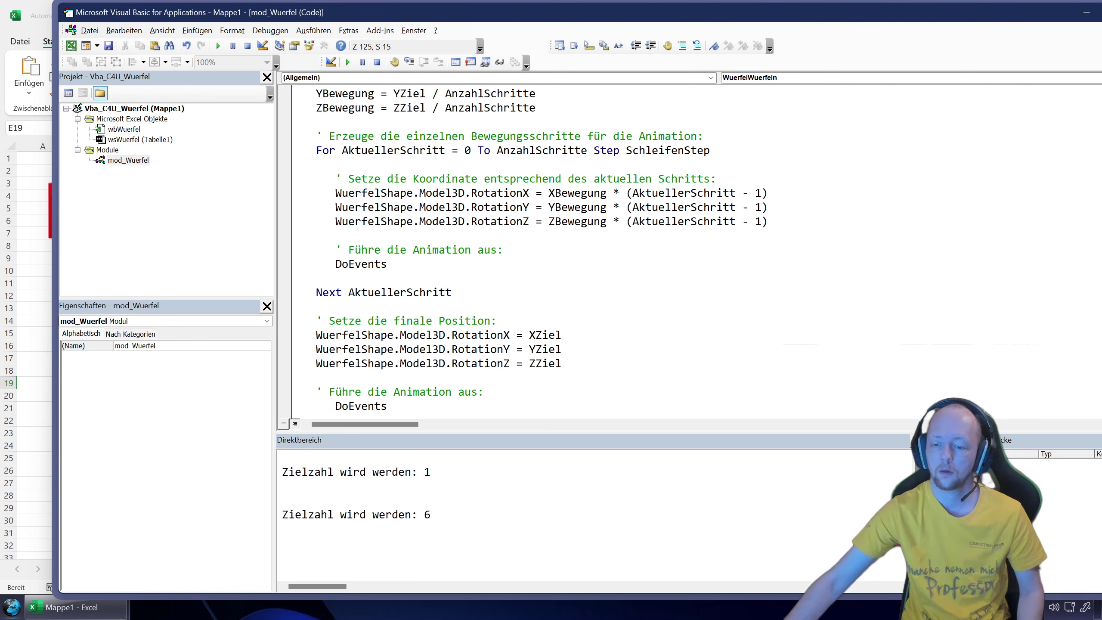
key("Home")
key("BackSpace")
key("BackSpace")
key("BackSpace")
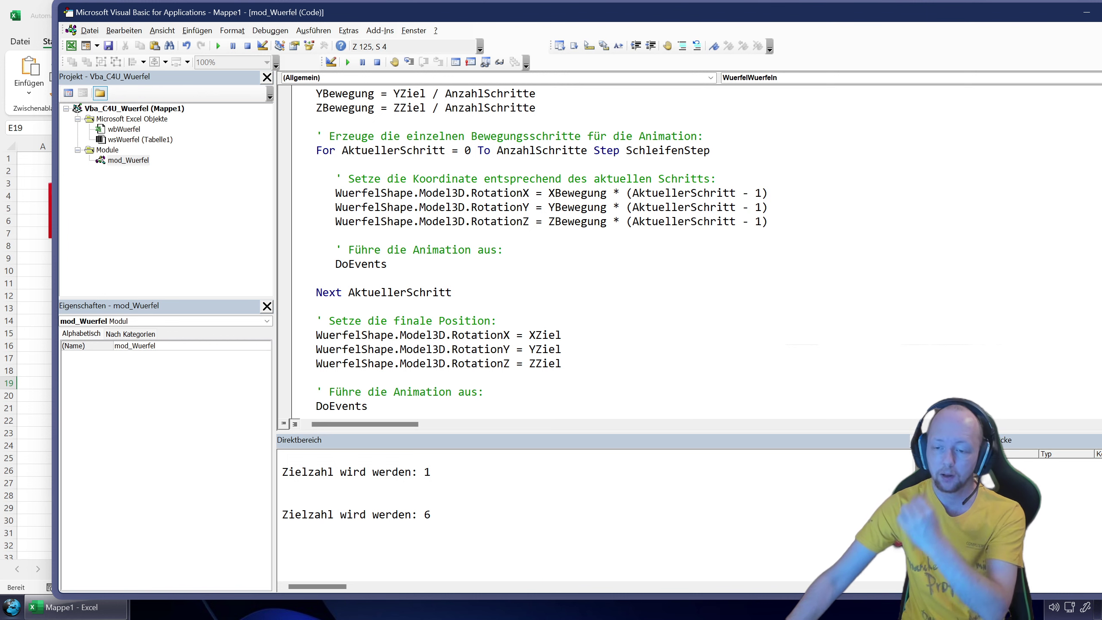
scroll(608, 252, "down", 2)
key("ctrl+End")
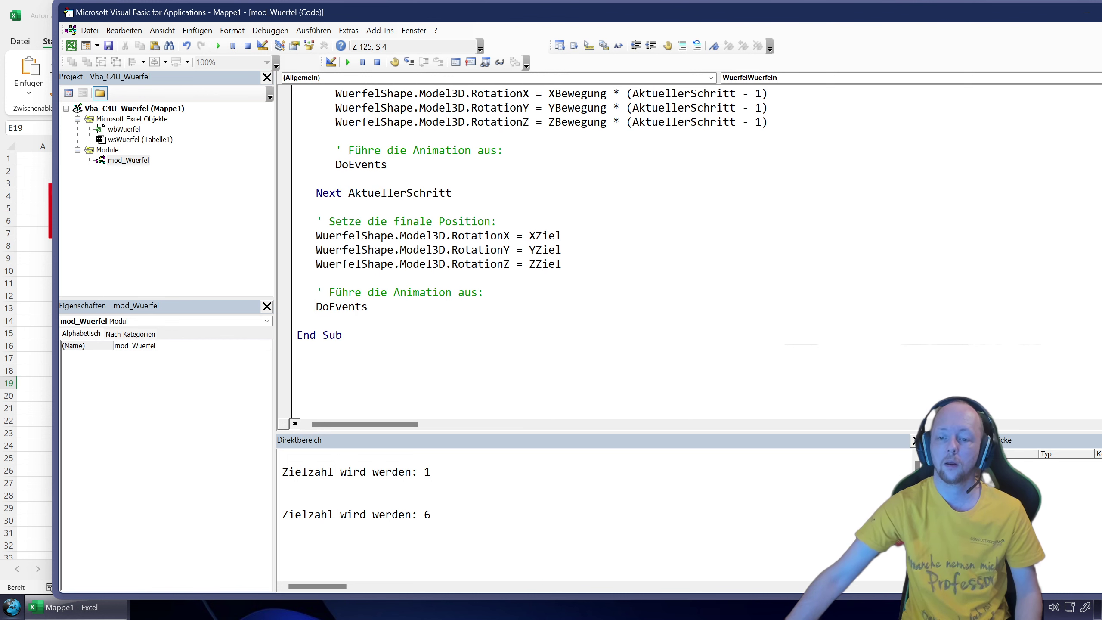
key("BackSpace")
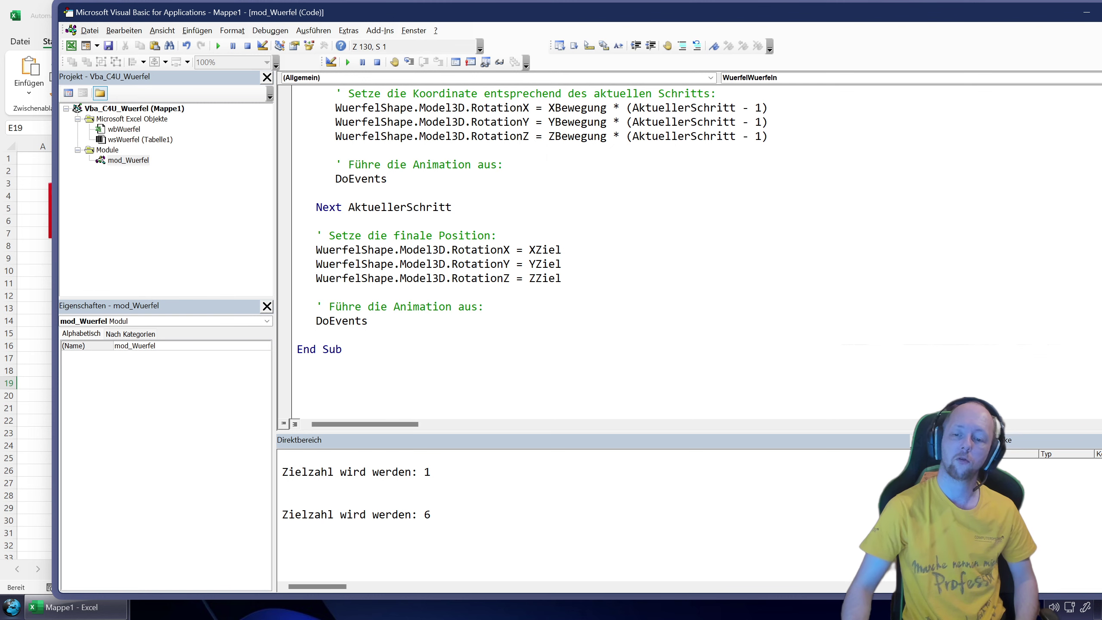
key("BackSpace")
key("BackSpace")
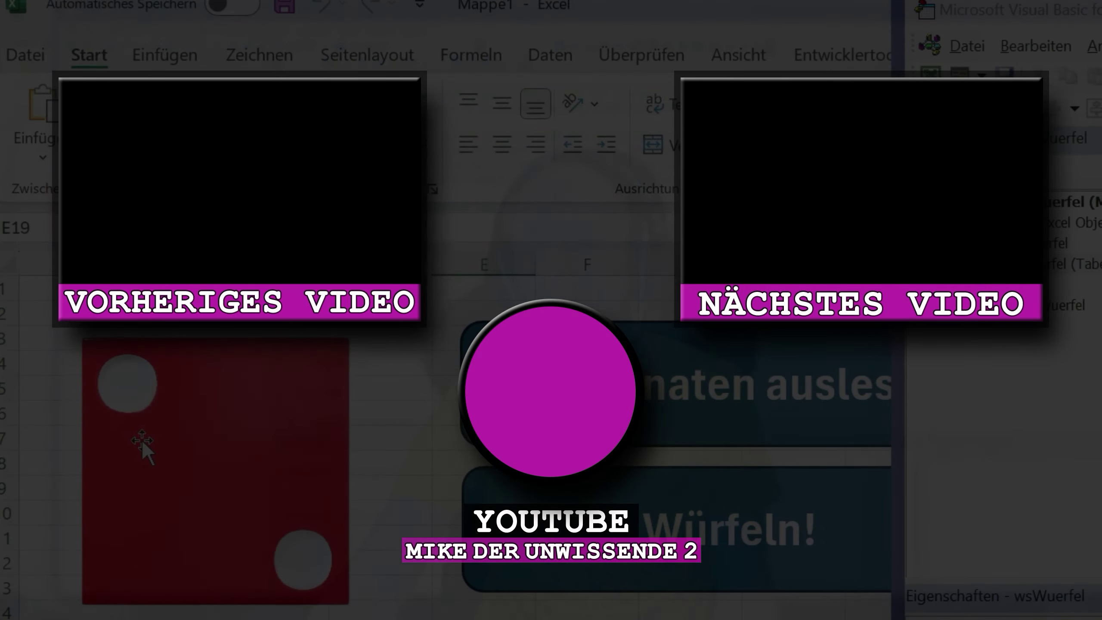
Step: Rotate the red die to show several faces and shrink it into a small box near the top-left
left_click(200, 419)
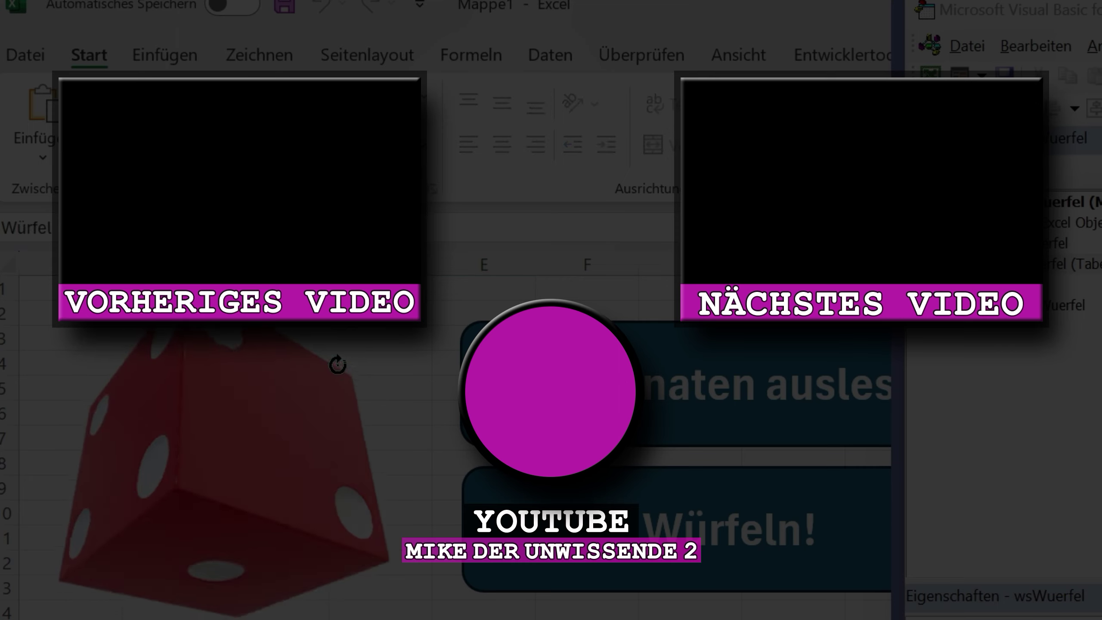
left_click_drag(275, 373, 212, 464)
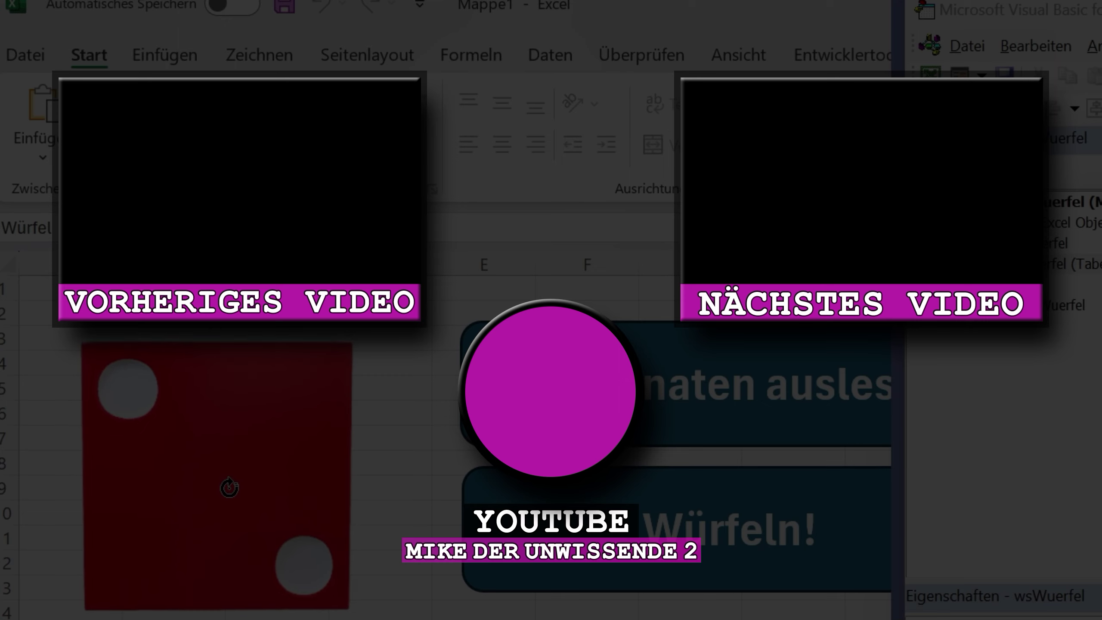
mouse_move(211, 464)
left_mouse_down()
mouse_move(234, 470)
mouse_move(209, 304)
left_mouse_up()
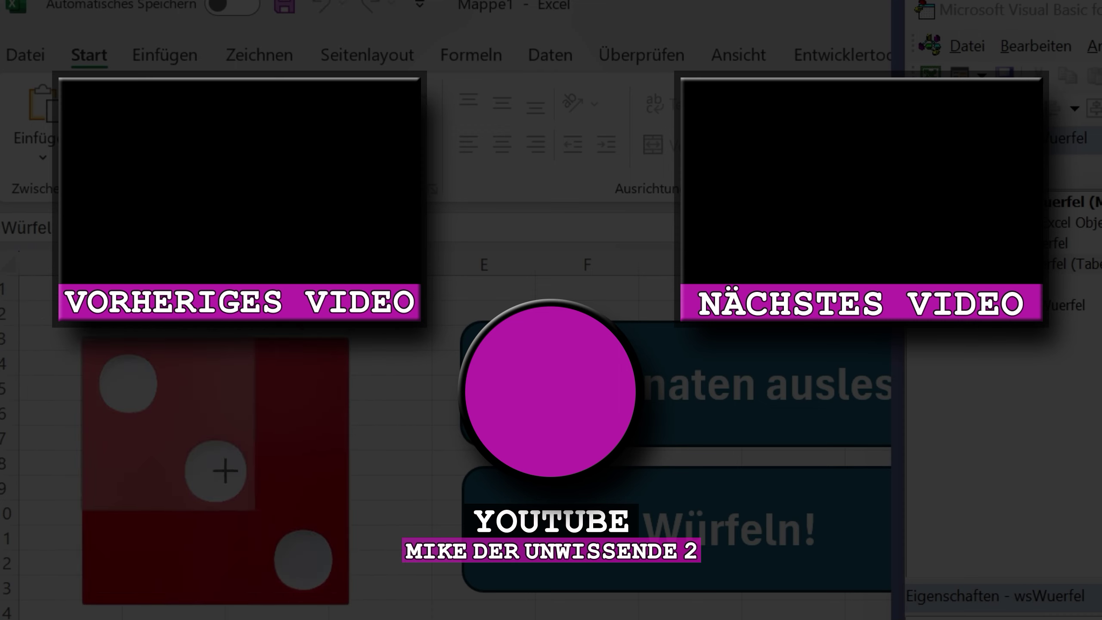
left_click_drag(345, 606, 204, 460)
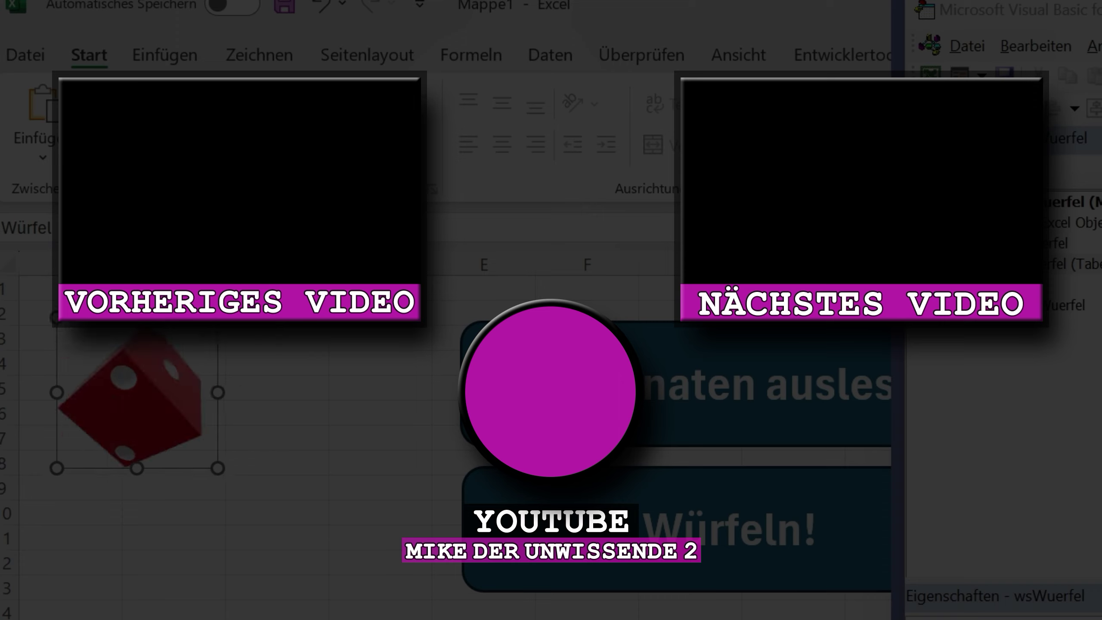